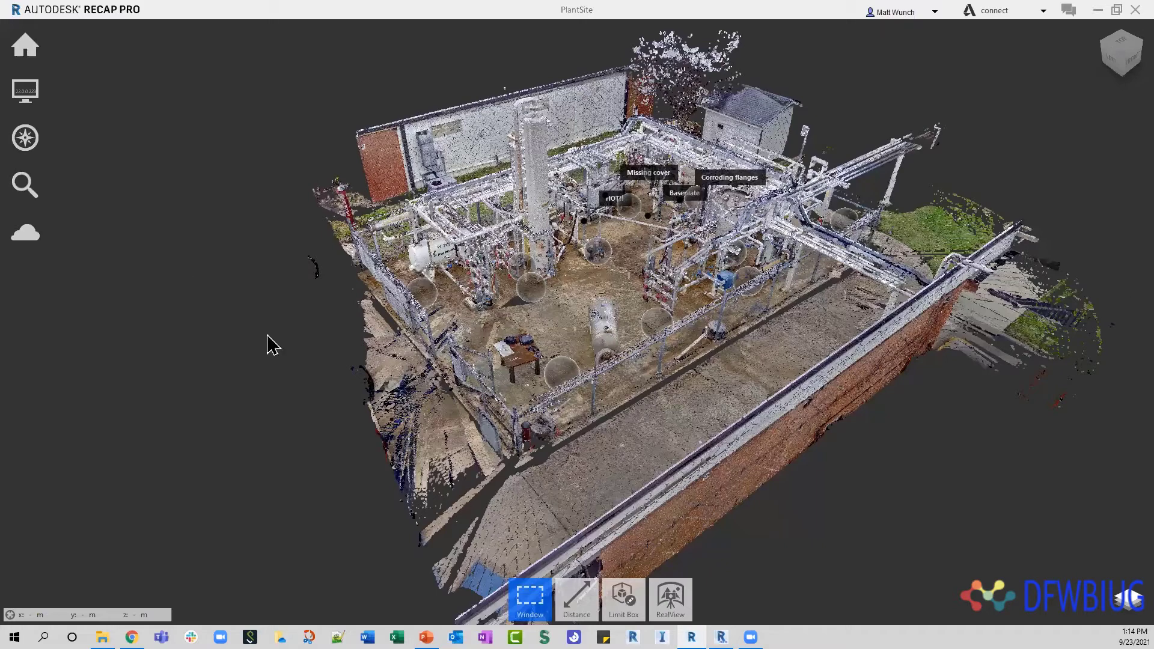
View the finished plantsitemesh.rcm mesh in ReCap Photo and return to the PlantSite point cloud in ReCap Pro
left_click(722, 638)
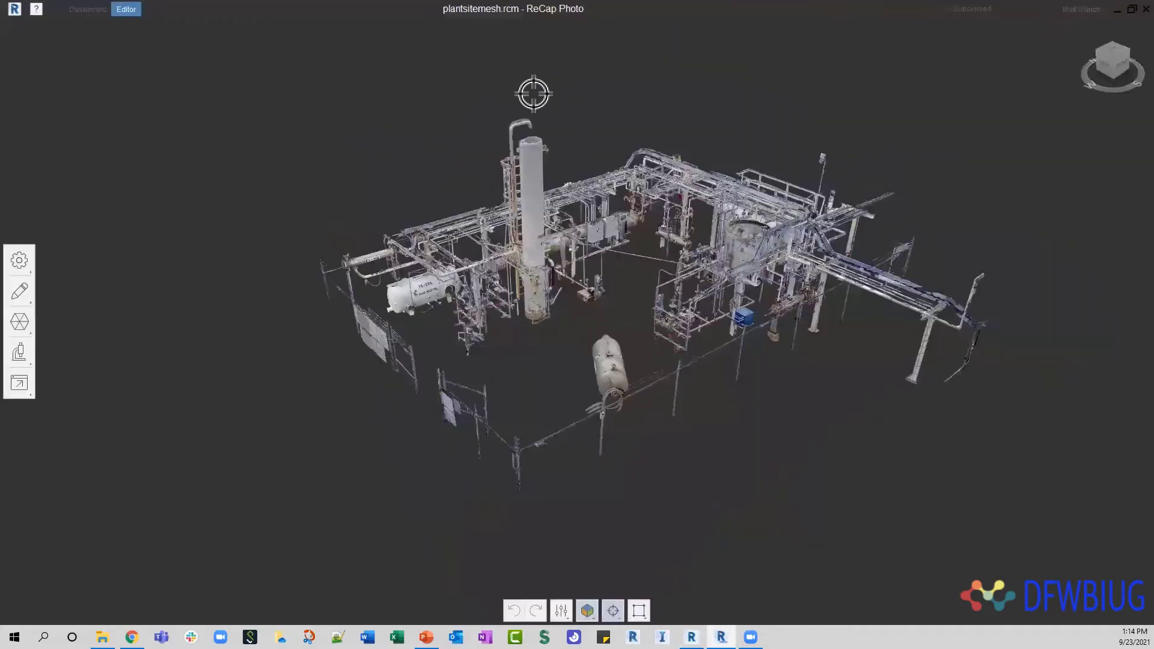
left_click(692, 638)
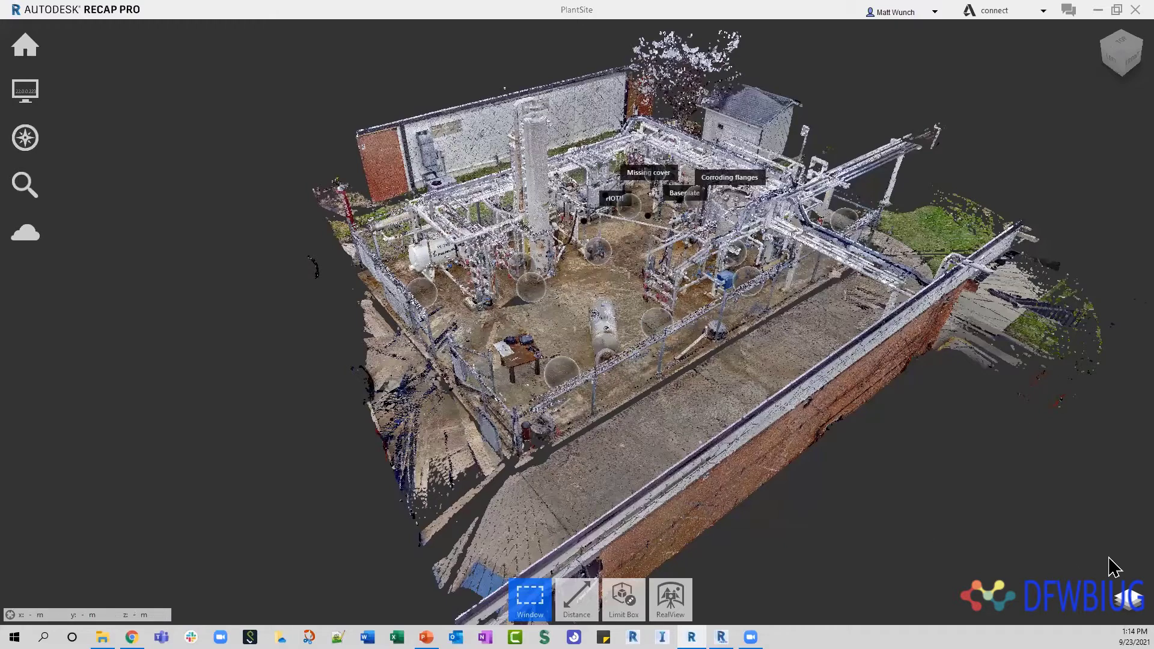
Hide the existing building scan region in the PlantSite point cloud and inspect the remaining plant equipment points
mouse_move(1118, 605)
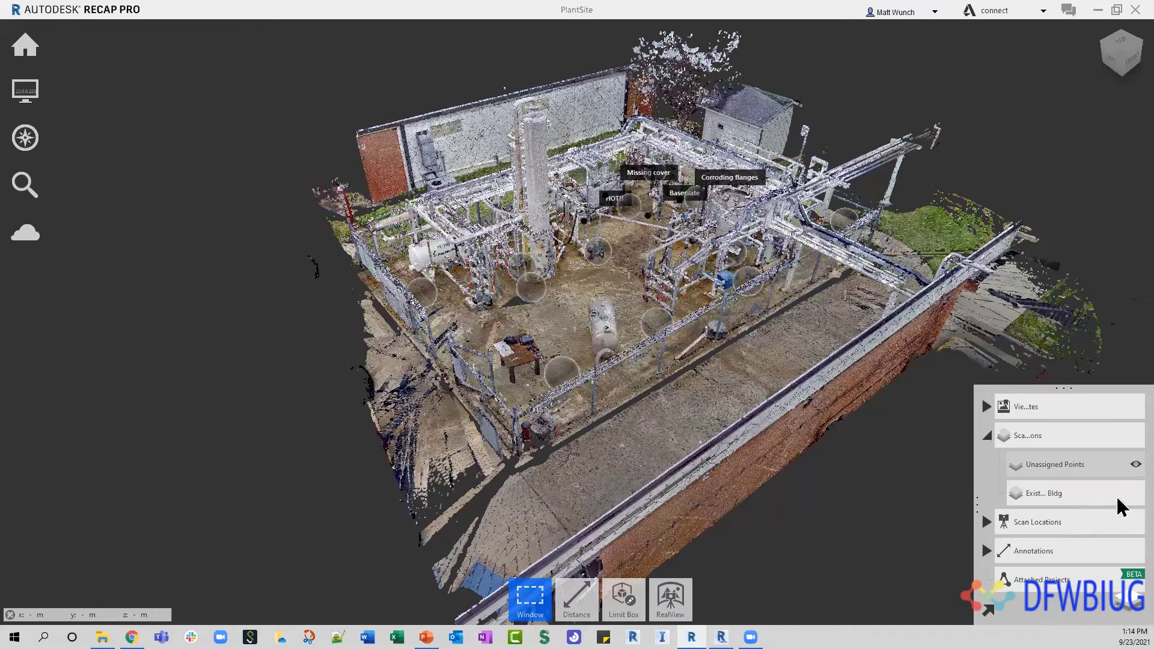
mouse_move(1119, 504)
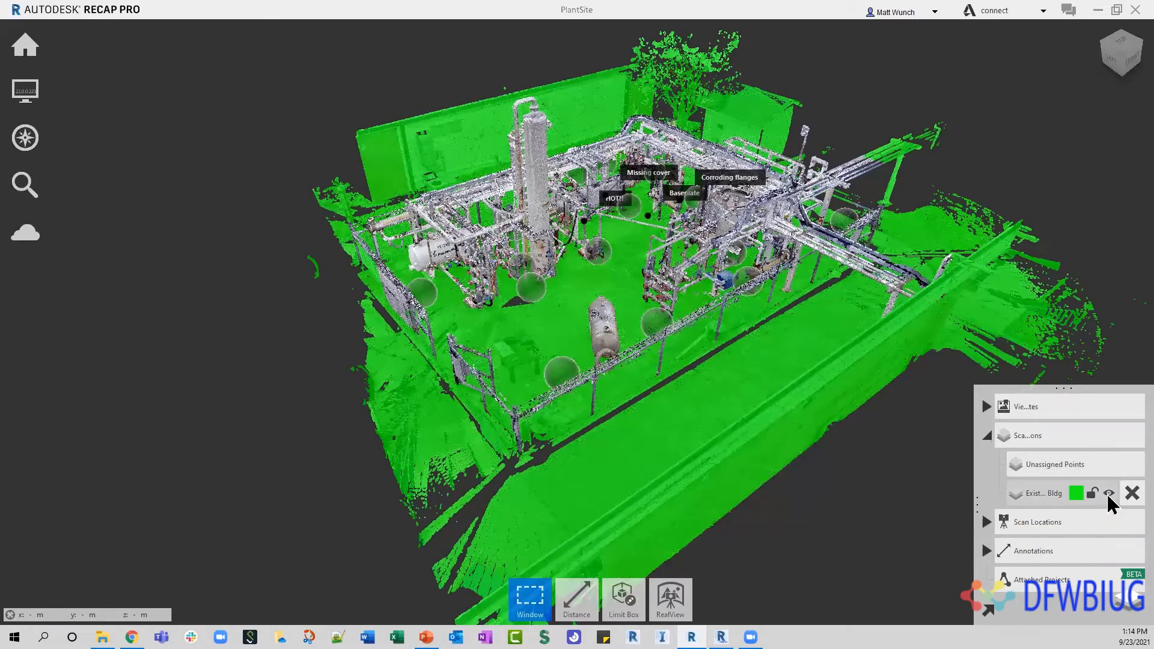
left_click(1109, 495)
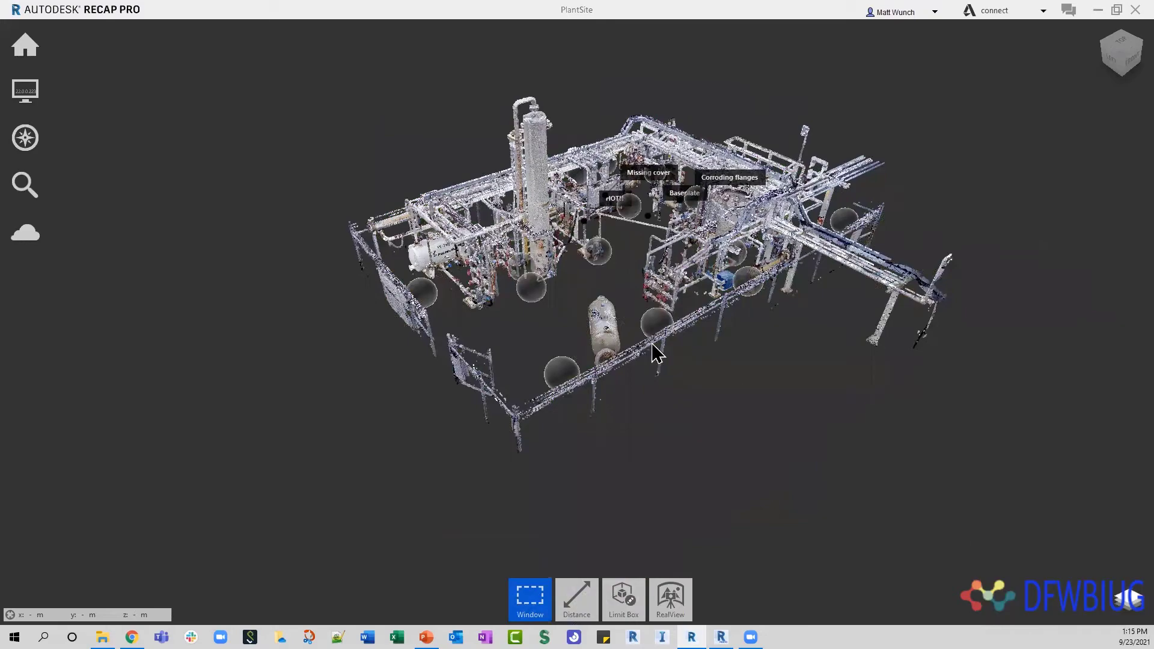
scroll(552, 278, "up", 5)
scroll(552, 279, "up", 4)
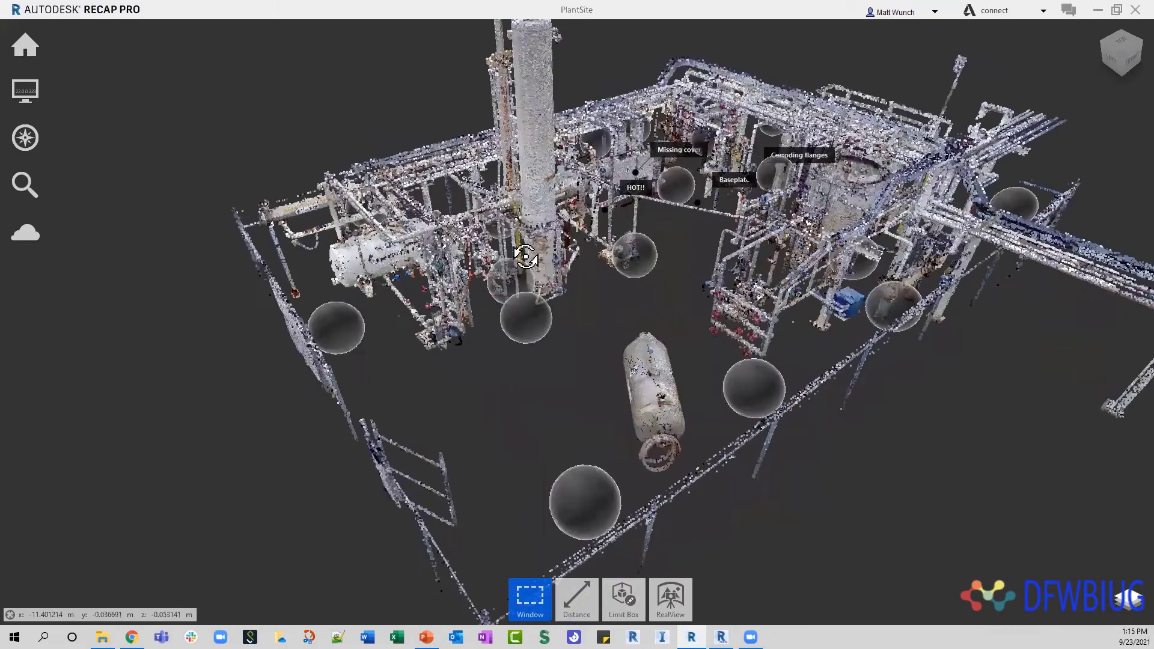
scroll(618, 349, "down", 3)
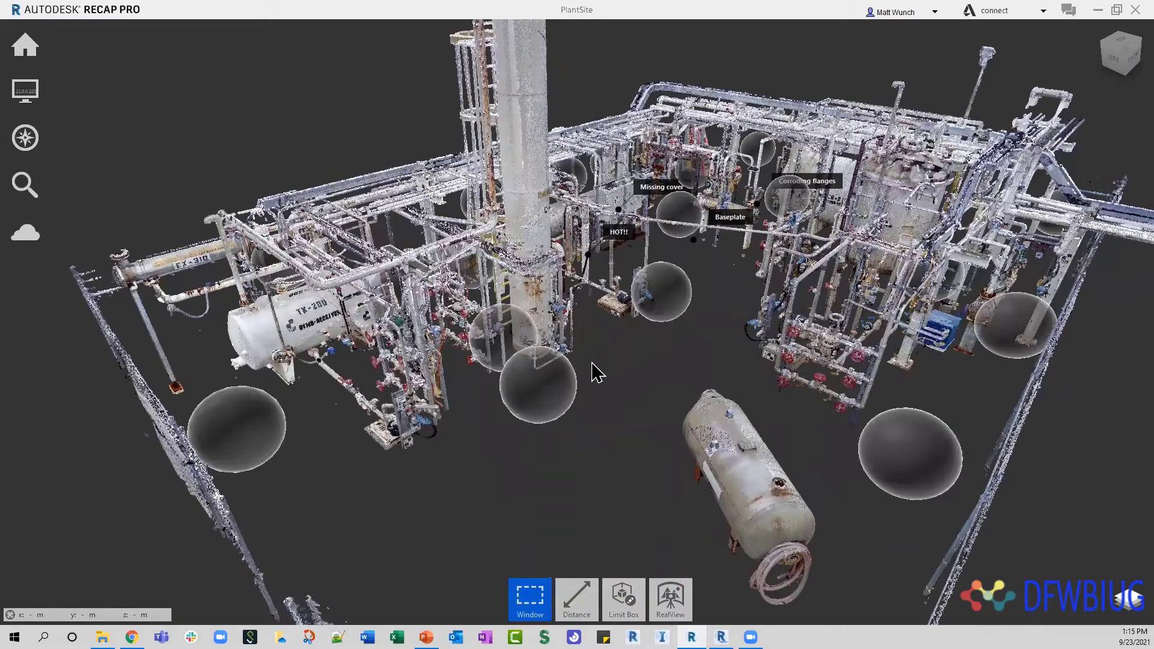
middle_click_drag(572, 379, 618, 371, "shift")
mouse_move(562, 385)
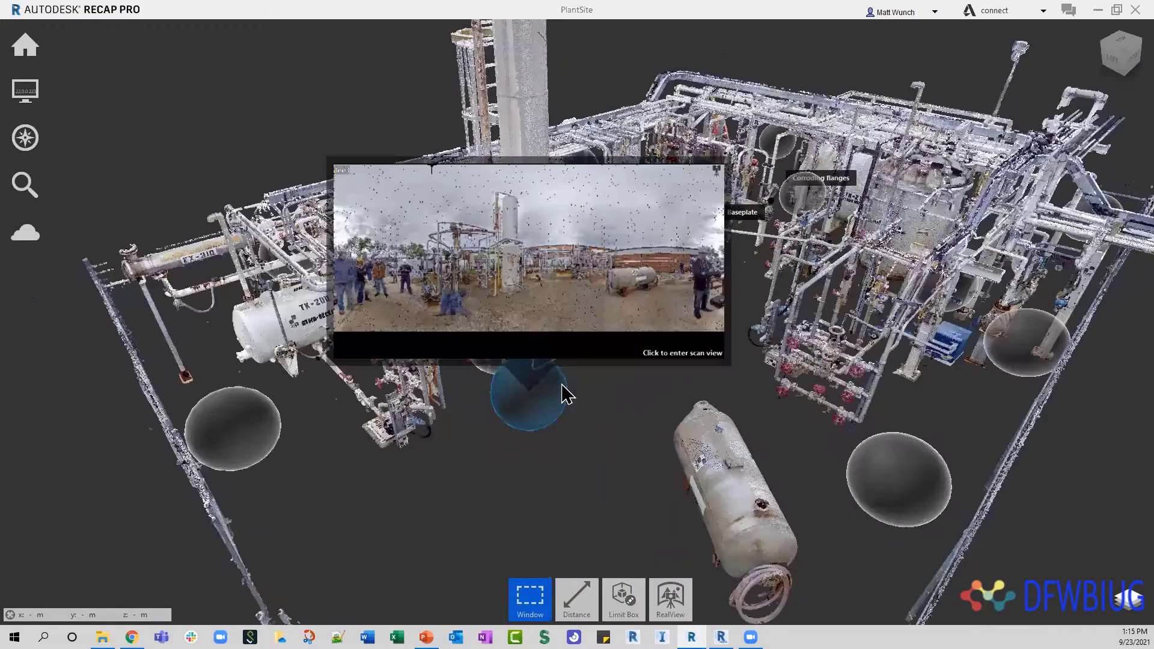
scroll(658, 319, "down", 4)
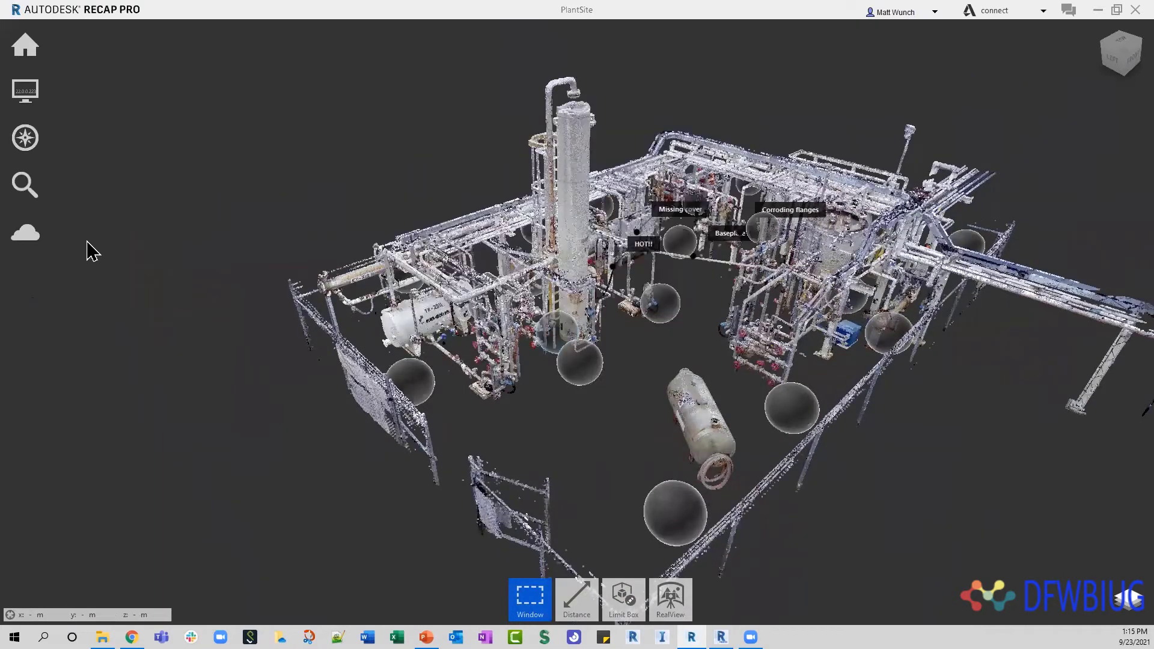
Set up a scan-to-mesh conversion of the visible points with the mesh name PlantSite2
mouse_move(27, 231)
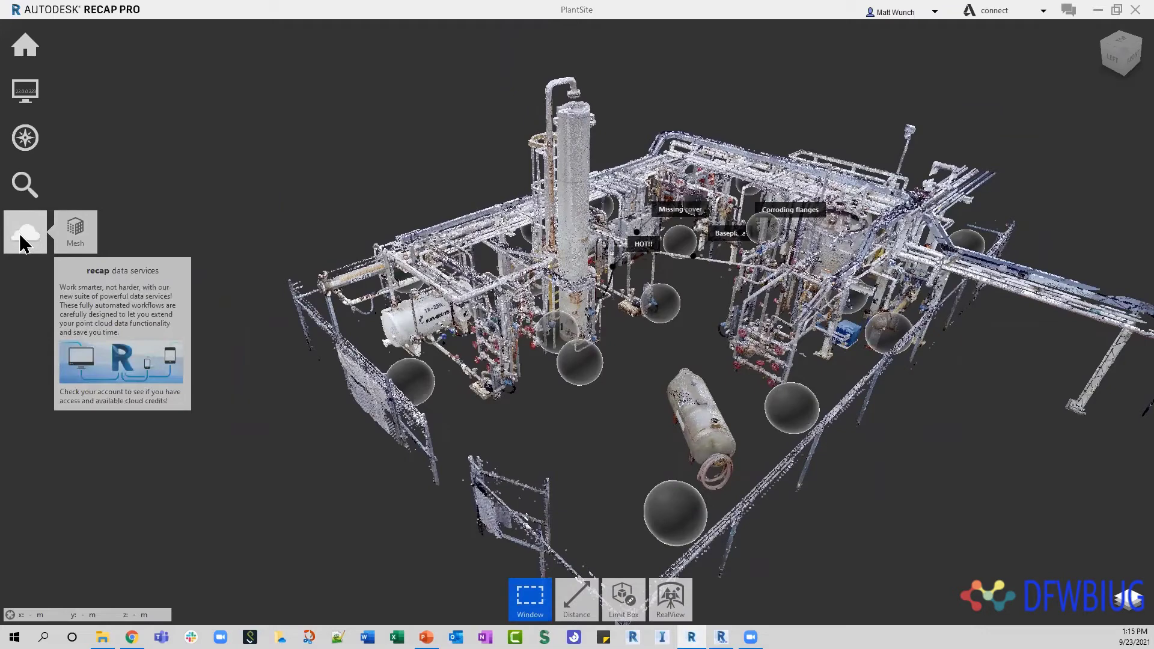
left_click(75, 233)
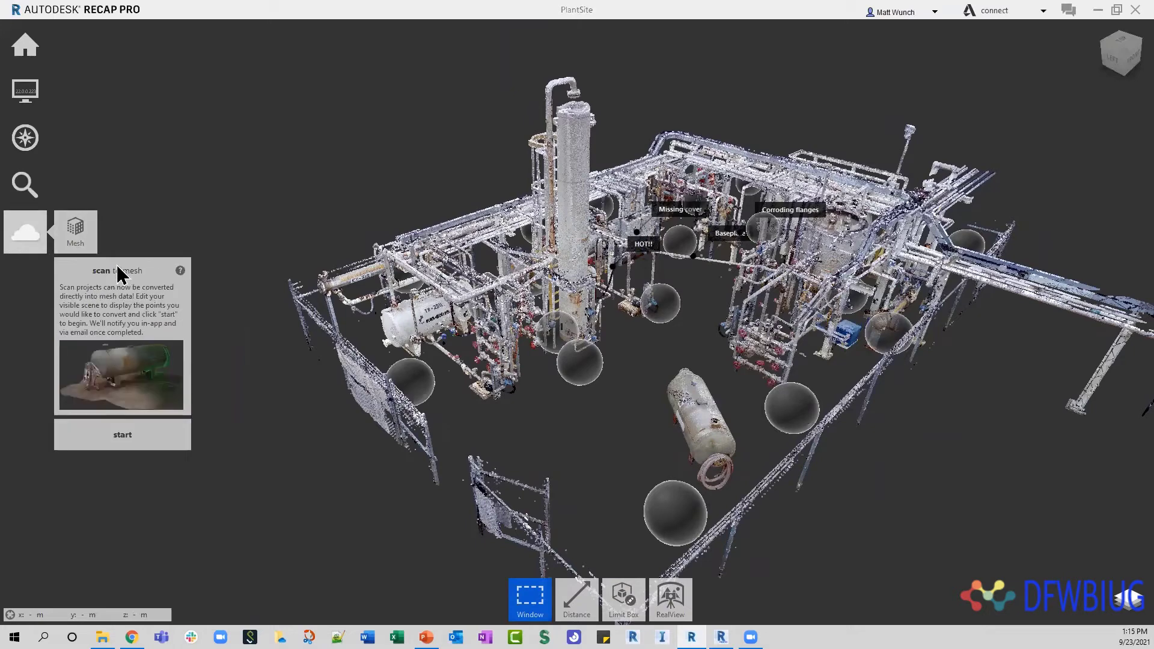
left_click(136, 441)
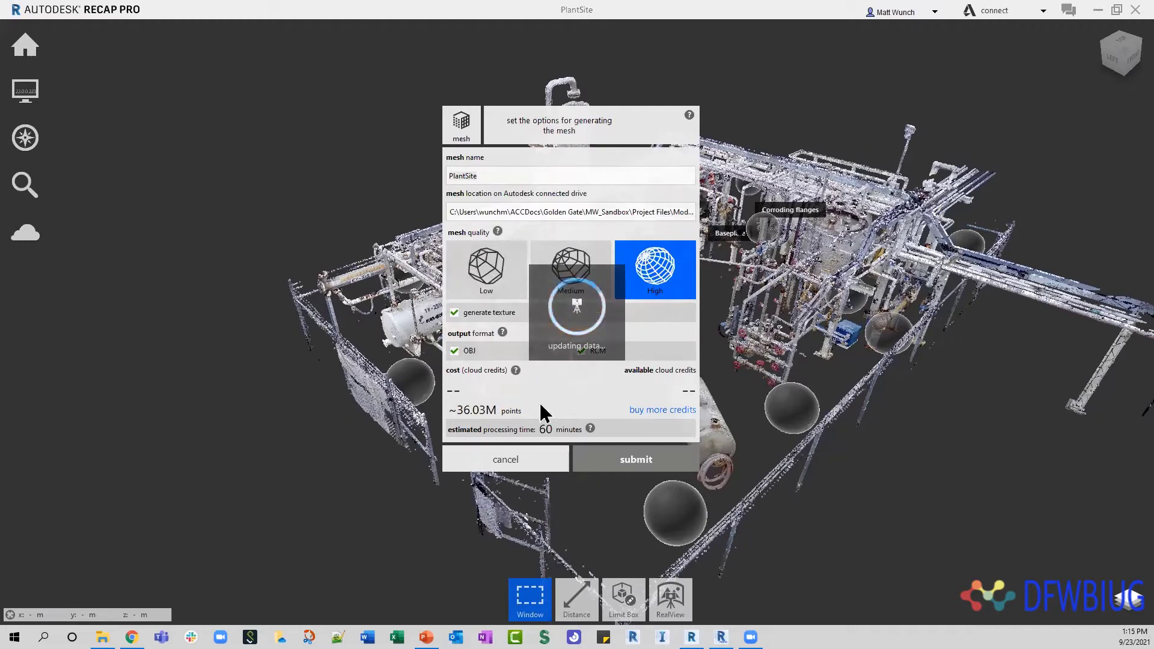
left_click(479, 174)
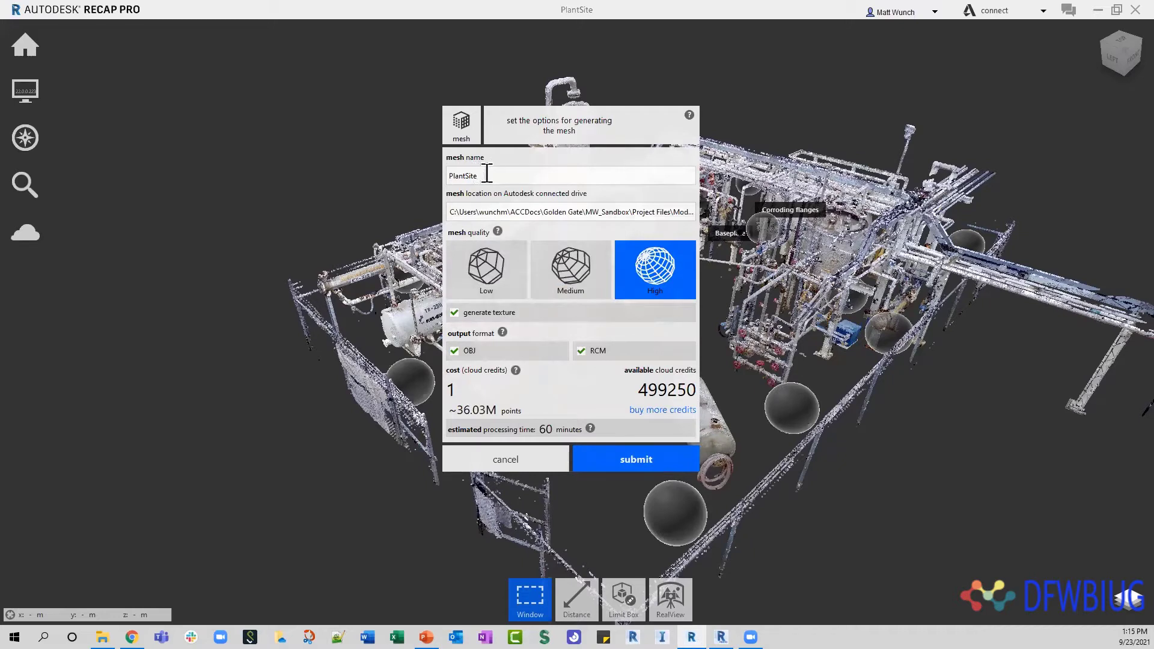
type("2")
Choose the Models folder under Golden Gate, MW_Sandbox, Project Files in Autodesk Docs as mesh location, and close the mesh options without submitting
left_click(602, 217)
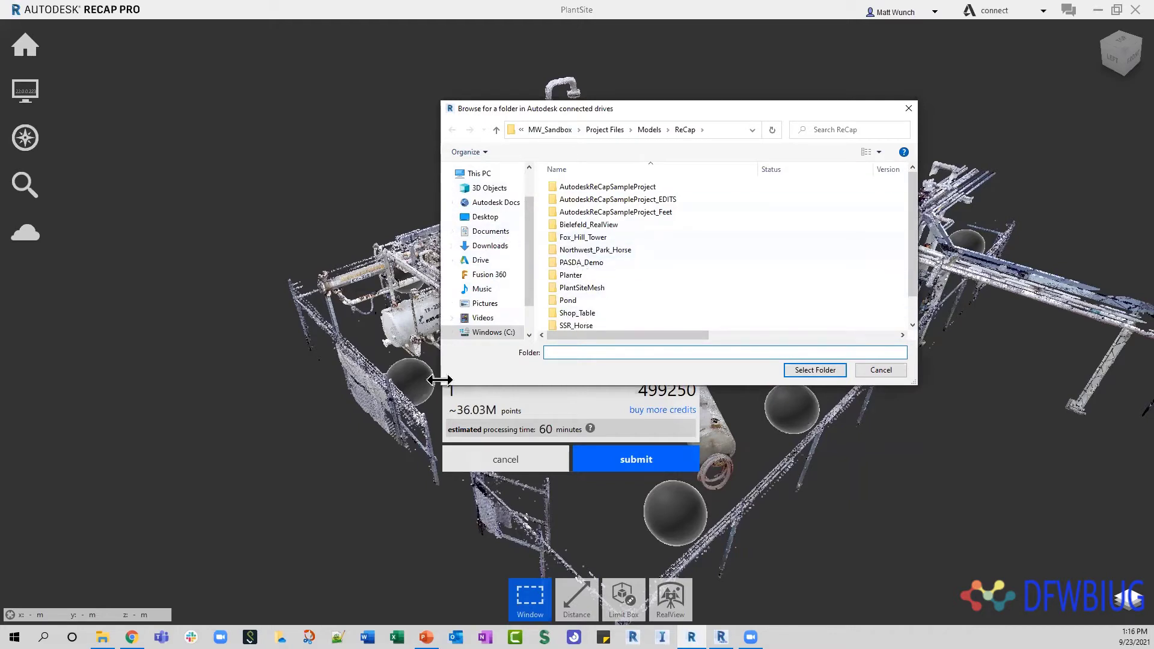
left_click_drag(440, 386, 362, 401)
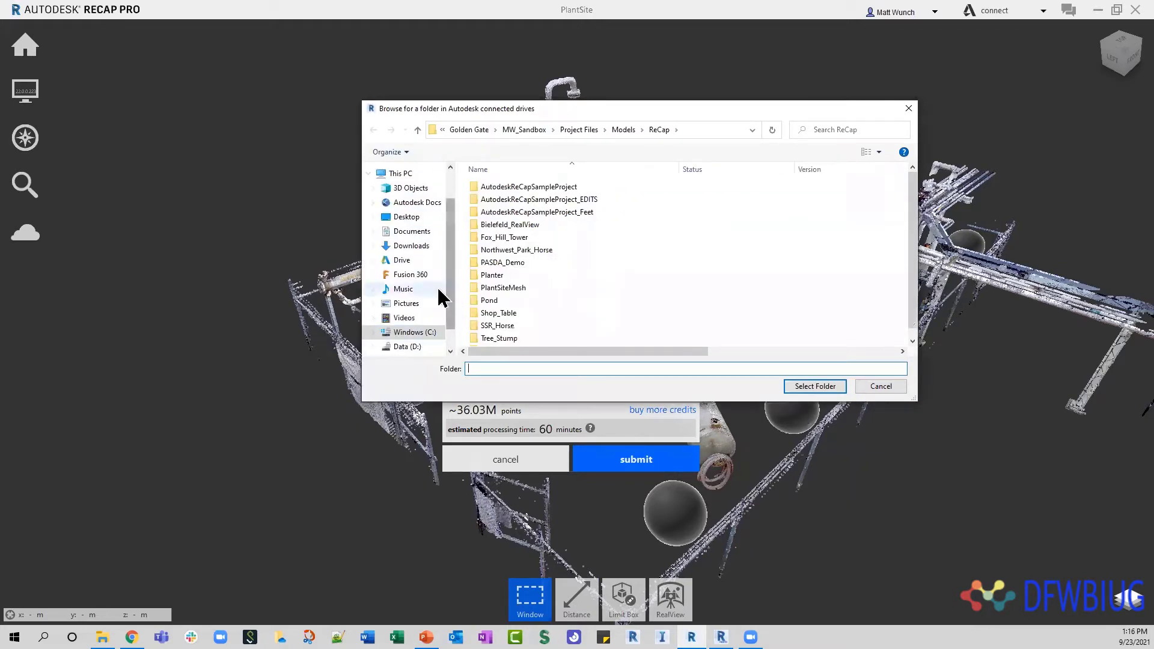
left_click(417, 203)
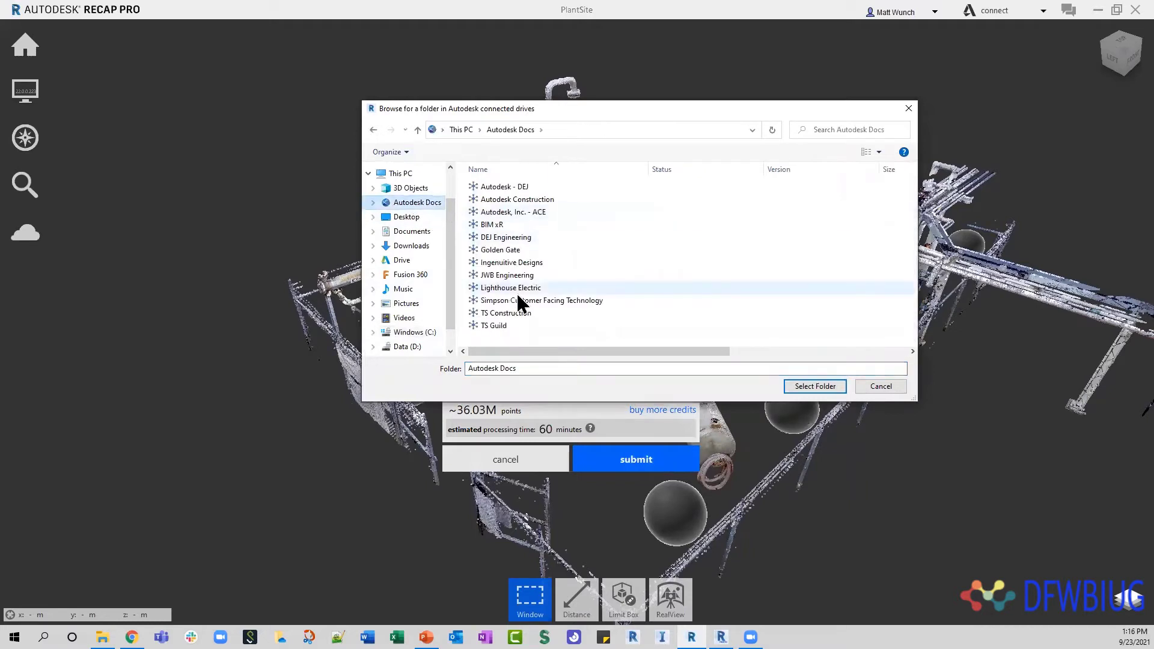
double_click(515, 249)
double_click(503, 225)
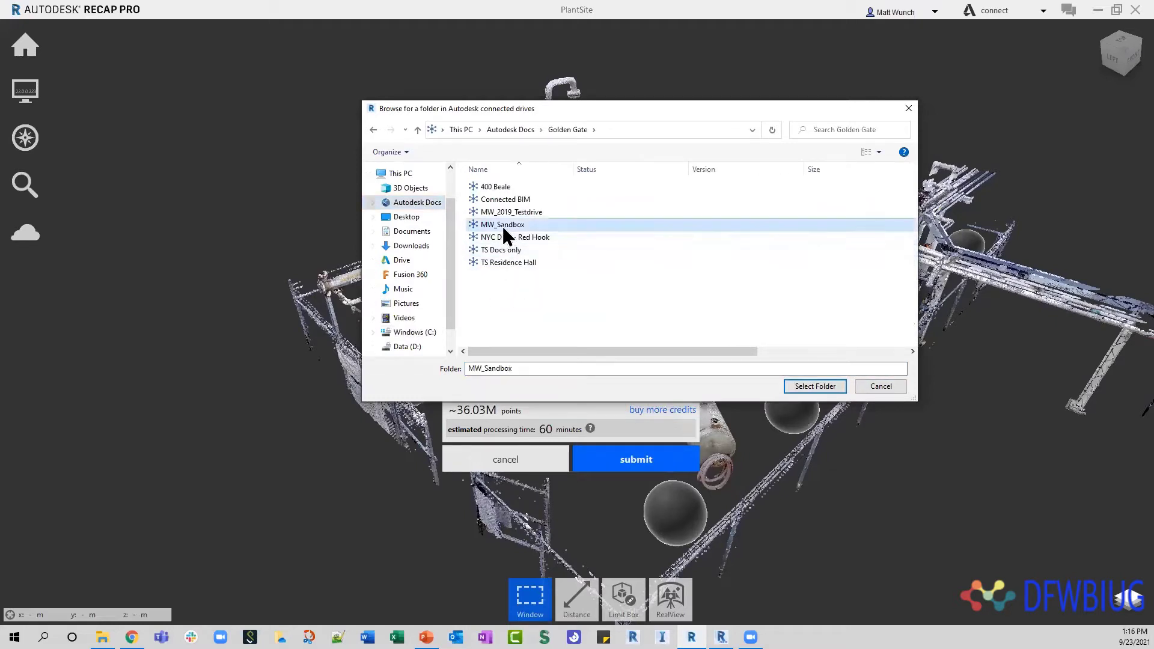
double_click(507, 202)
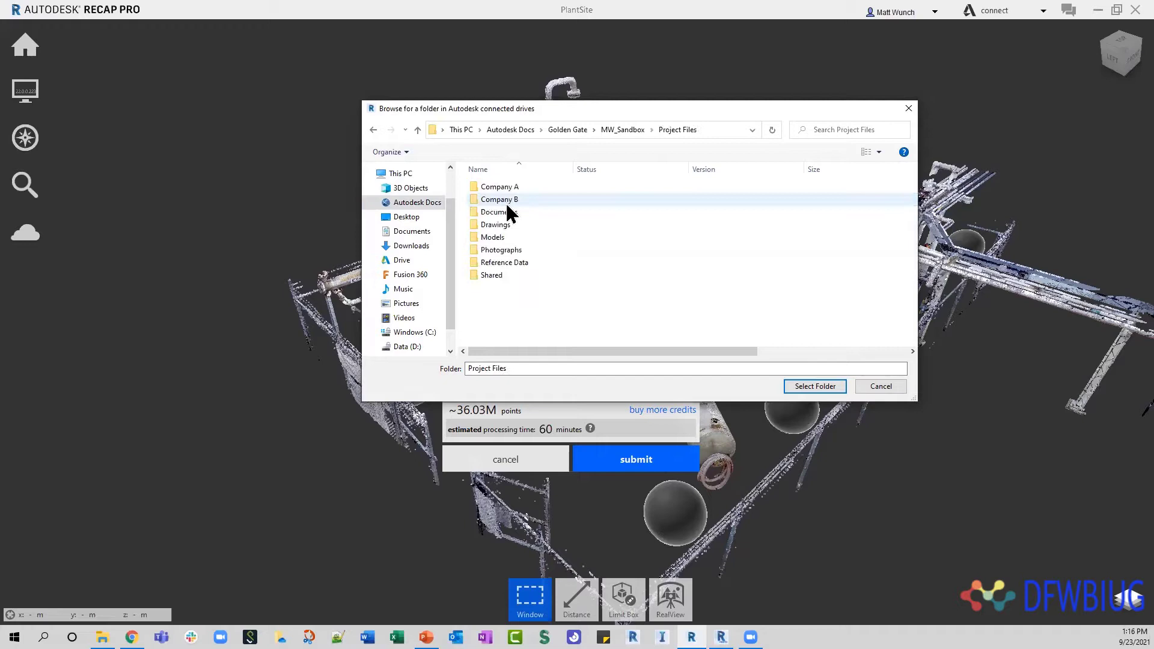
left_click(509, 235)
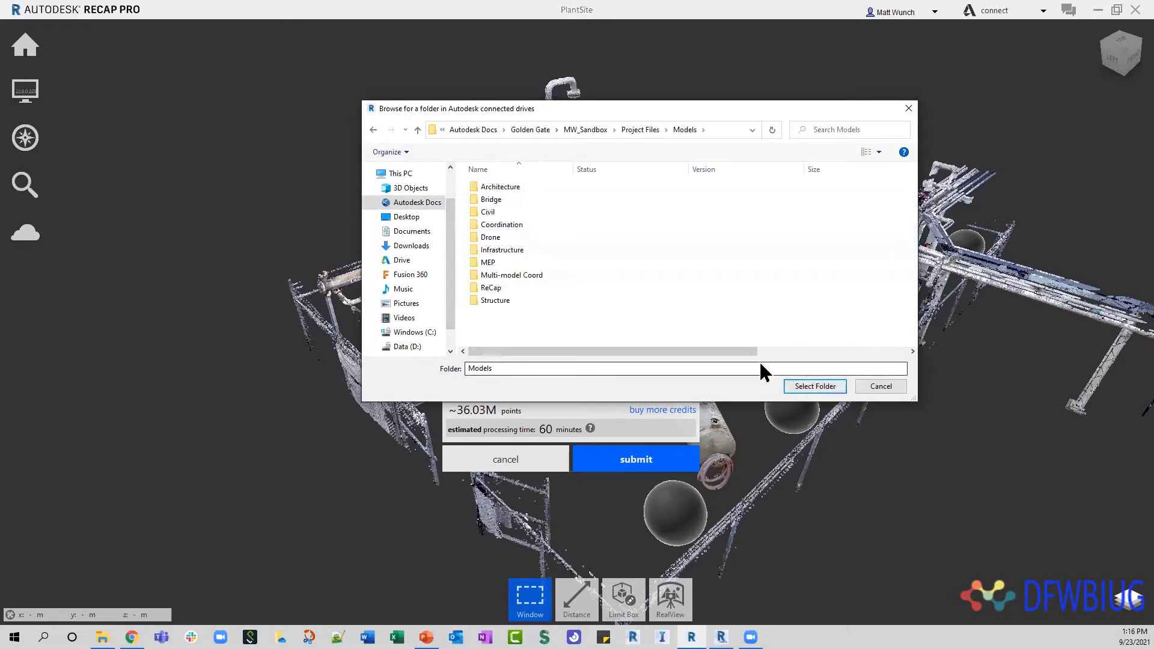
left_click(815, 386)
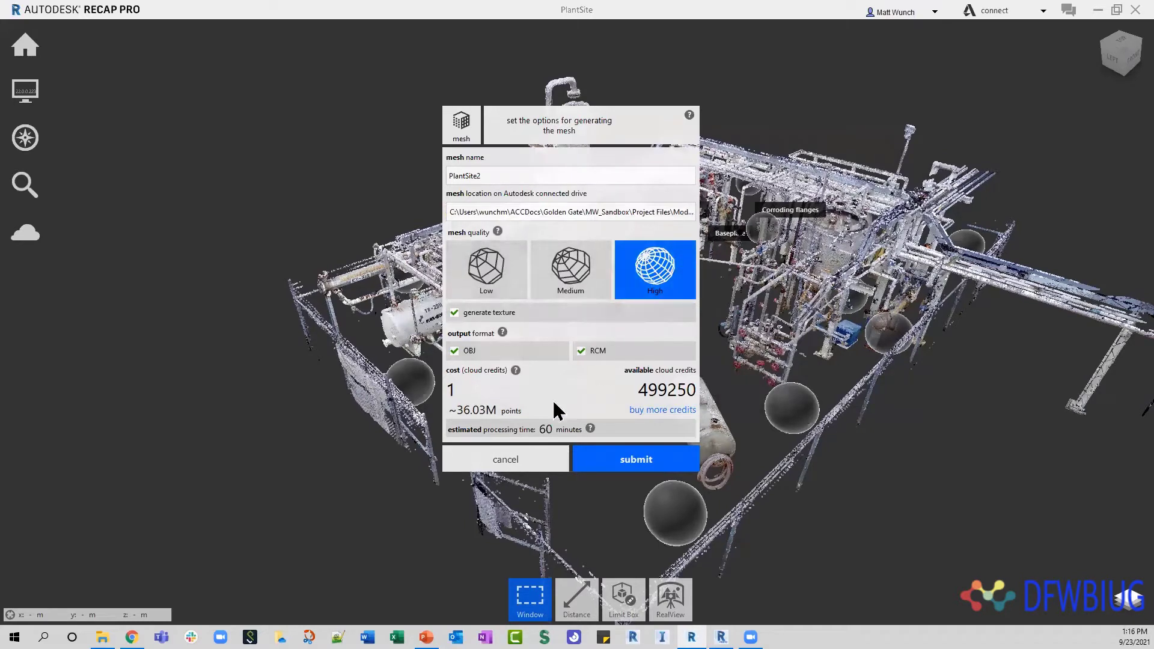
left_click(467, 354)
left_click(523, 465)
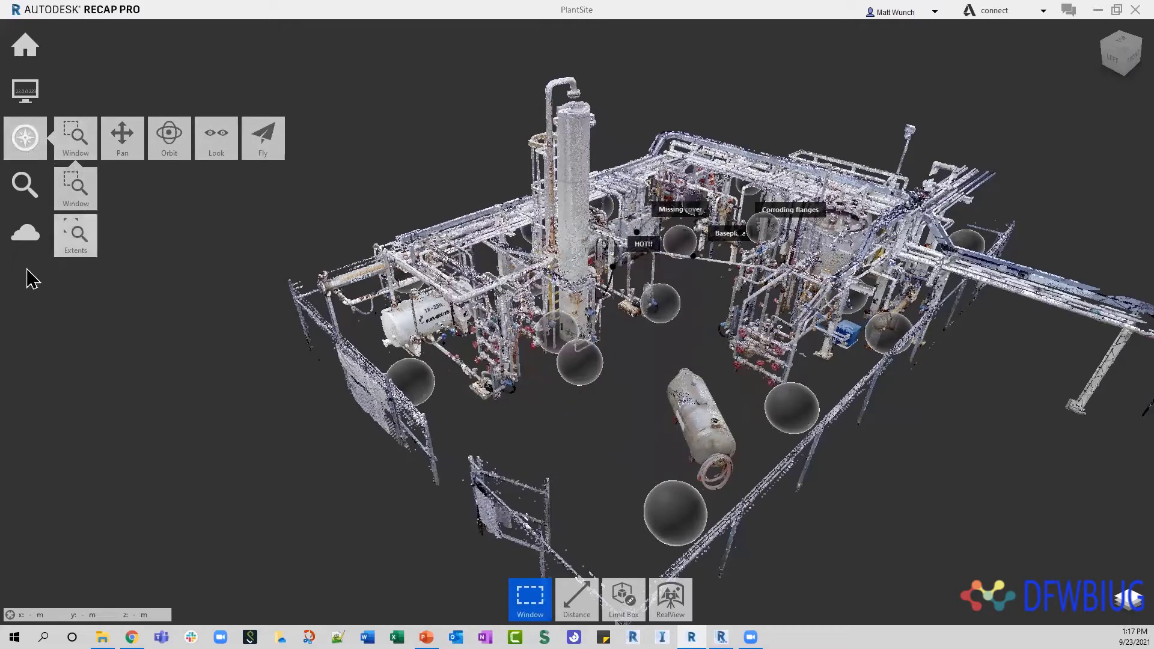
left_click(71, 231)
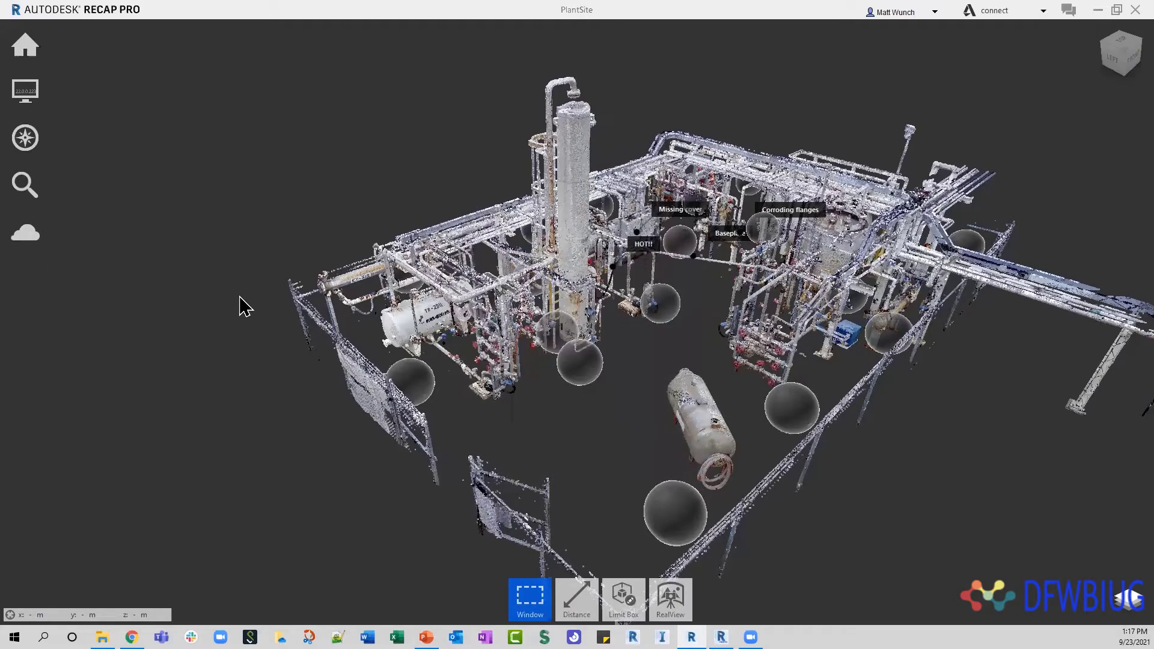
Switch to ReCap Photo and examine the plantsitemesh.rcm mesh up close around the column, tanks, valves and piping, and as a whole
left_click(721, 637)
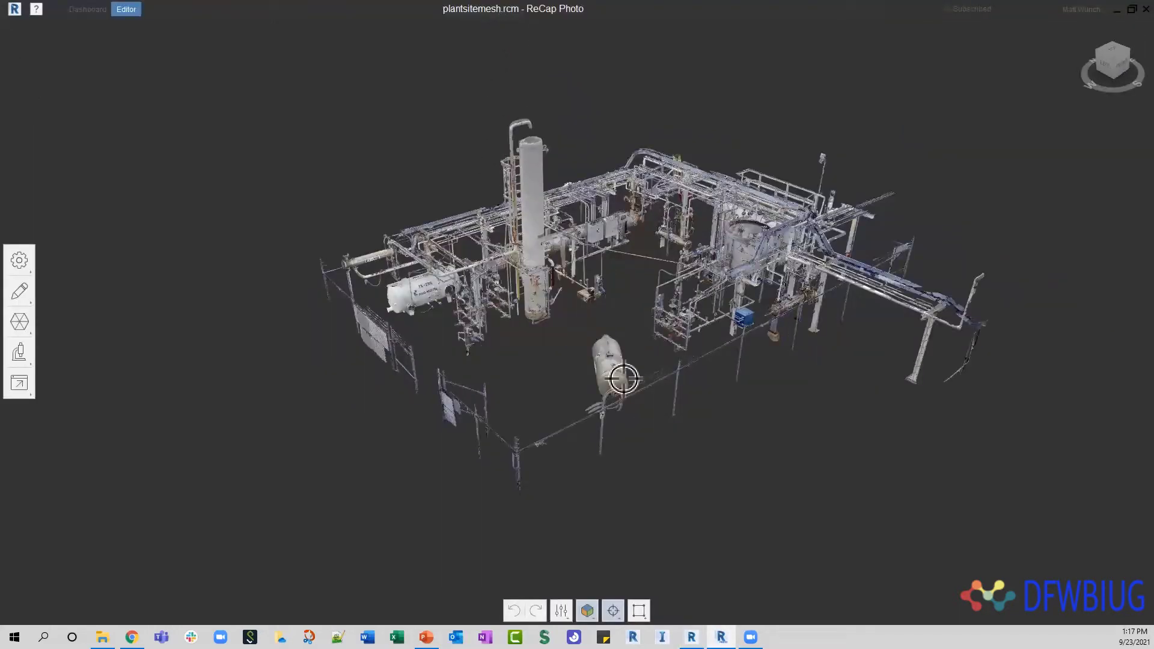
scroll(532, 268, "up", 5)
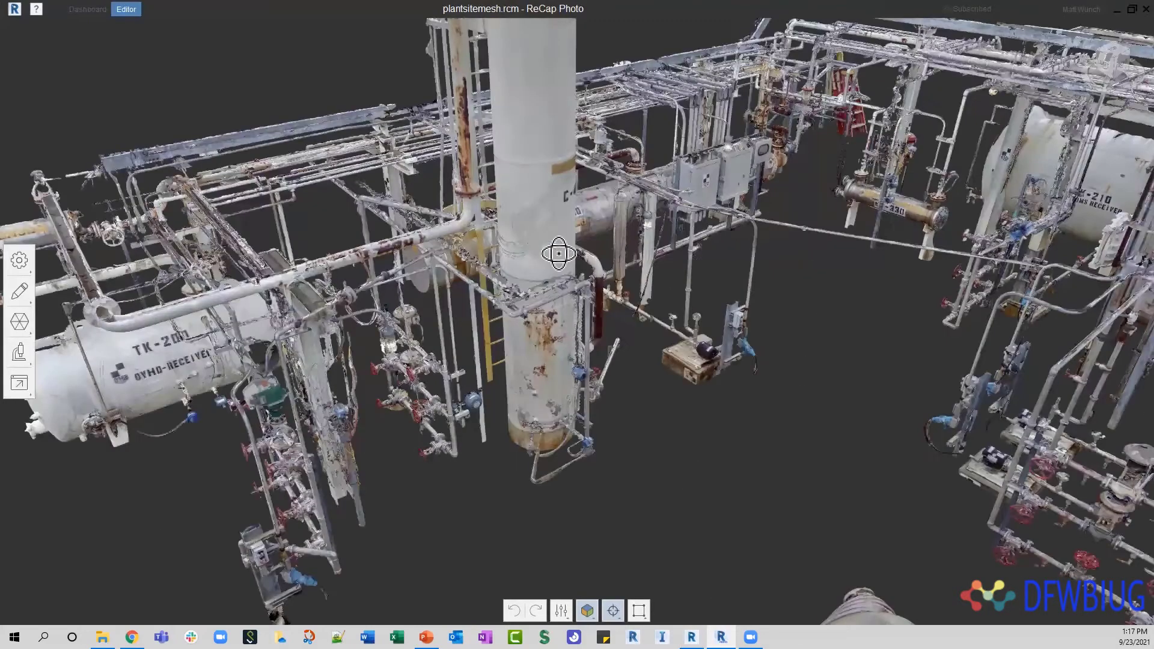
left_click_drag(558, 254, 621, 258)
scroll(625, 265, "up", 3)
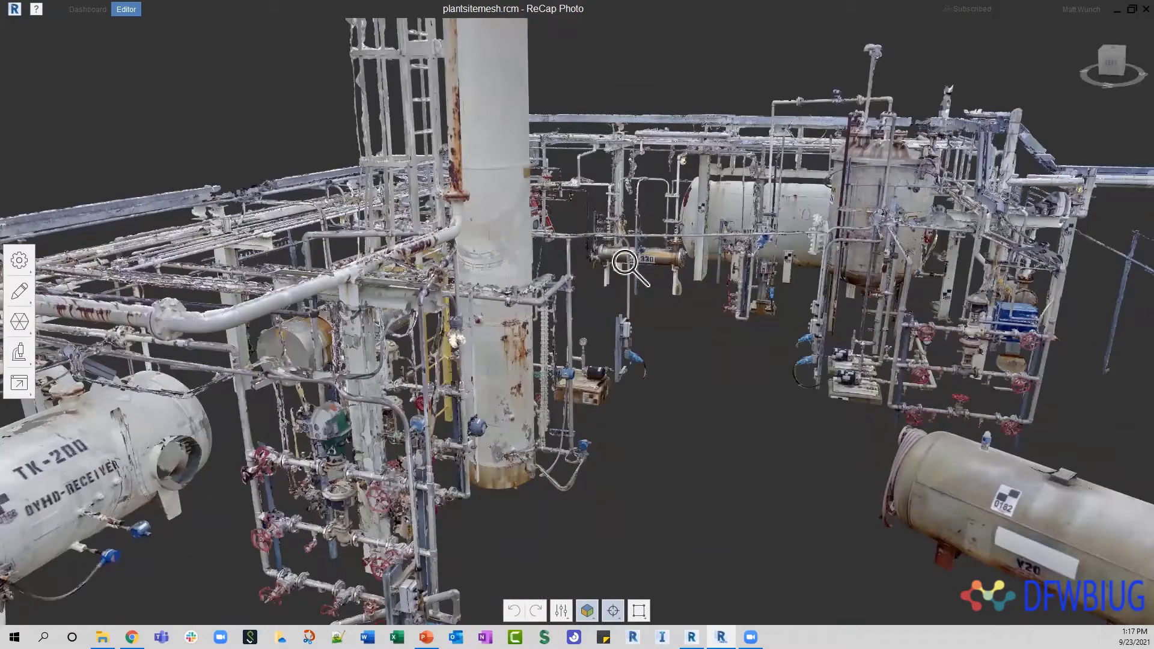
scroll(637, 348, "down", 5)
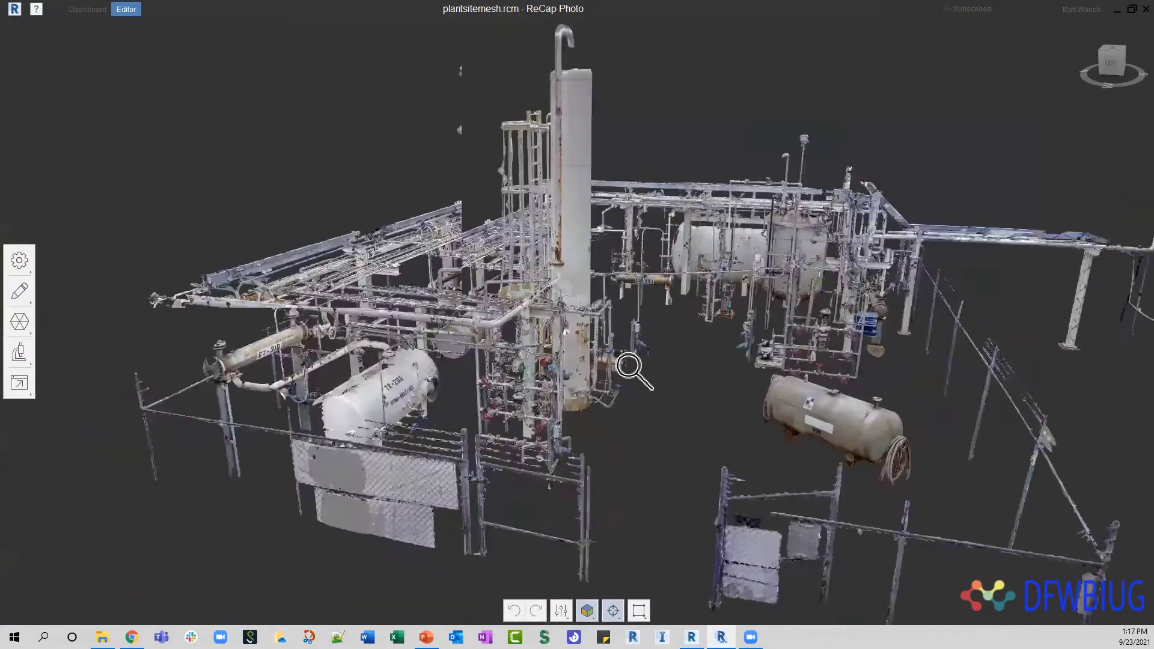
scroll(620, 341, "up", 2)
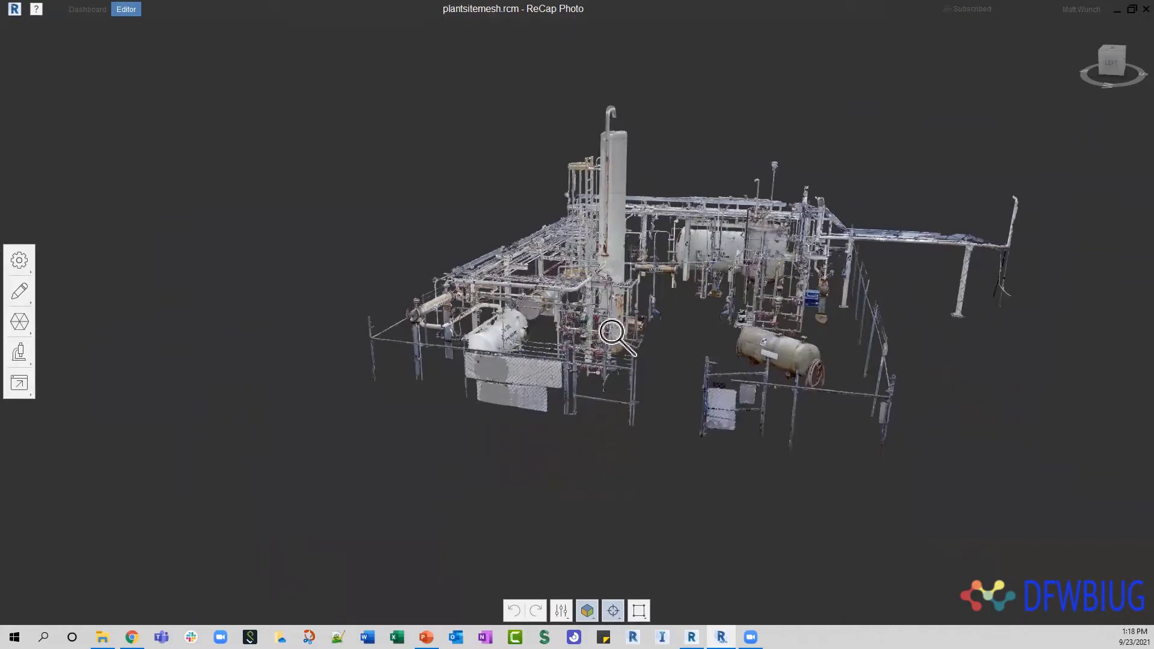
scroll(621, 339, "up", 5)
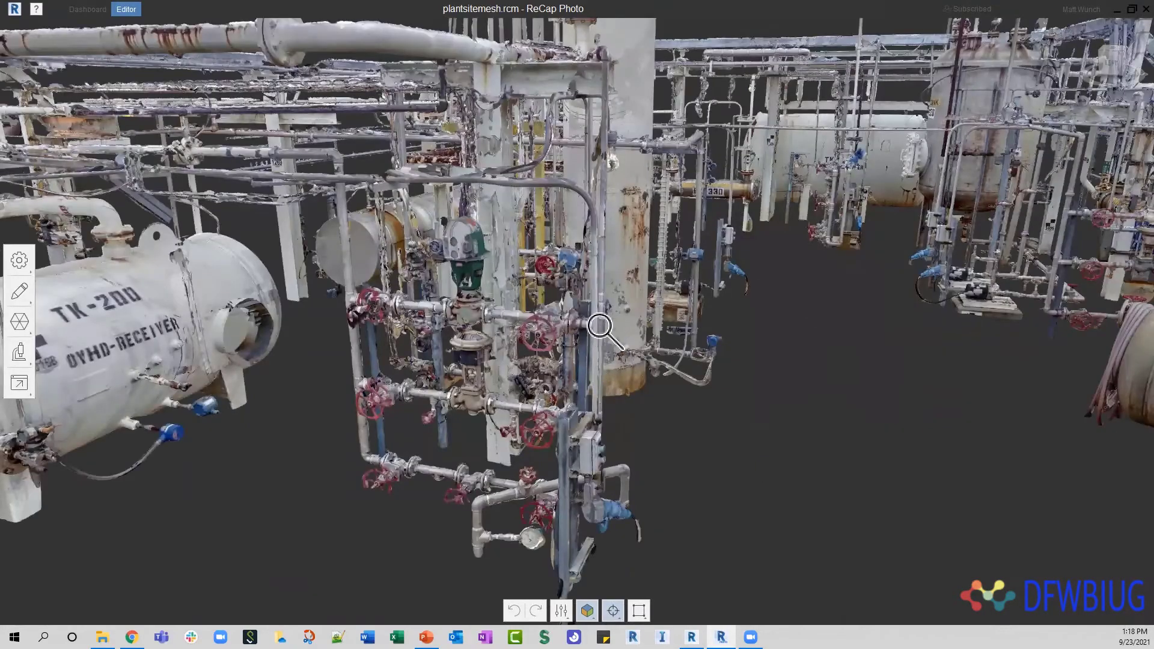
left_click_drag(604, 328, 271, 326)
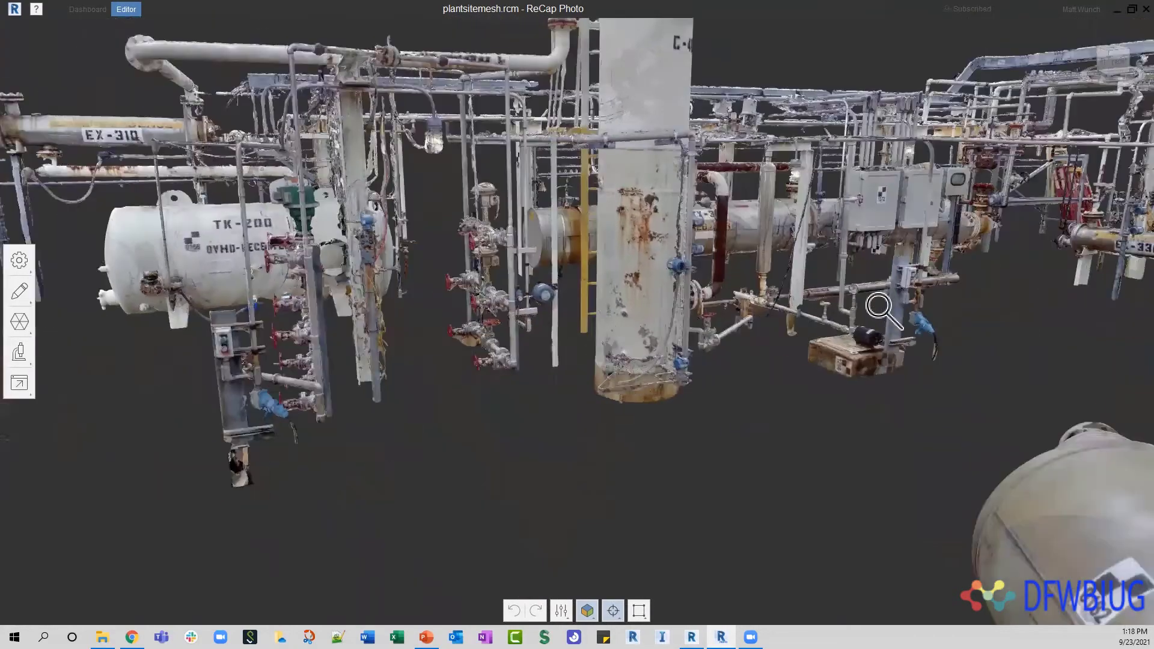
left_click_drag(881, 309, 603, 292)
scroll(665, 340, "up", 2)
scroll(666, 342, "down", 3)
scroll(644, 317, "up", 3)
scroll(644, 317, "up", 2)
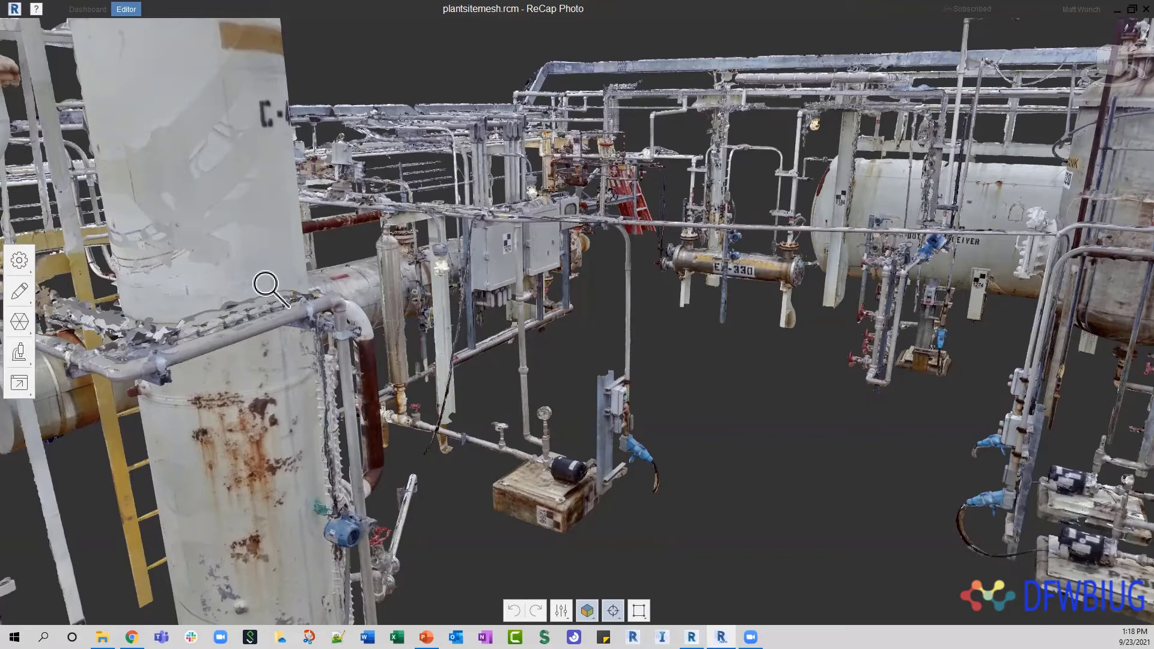
scroll(517, 264, "down", 6)
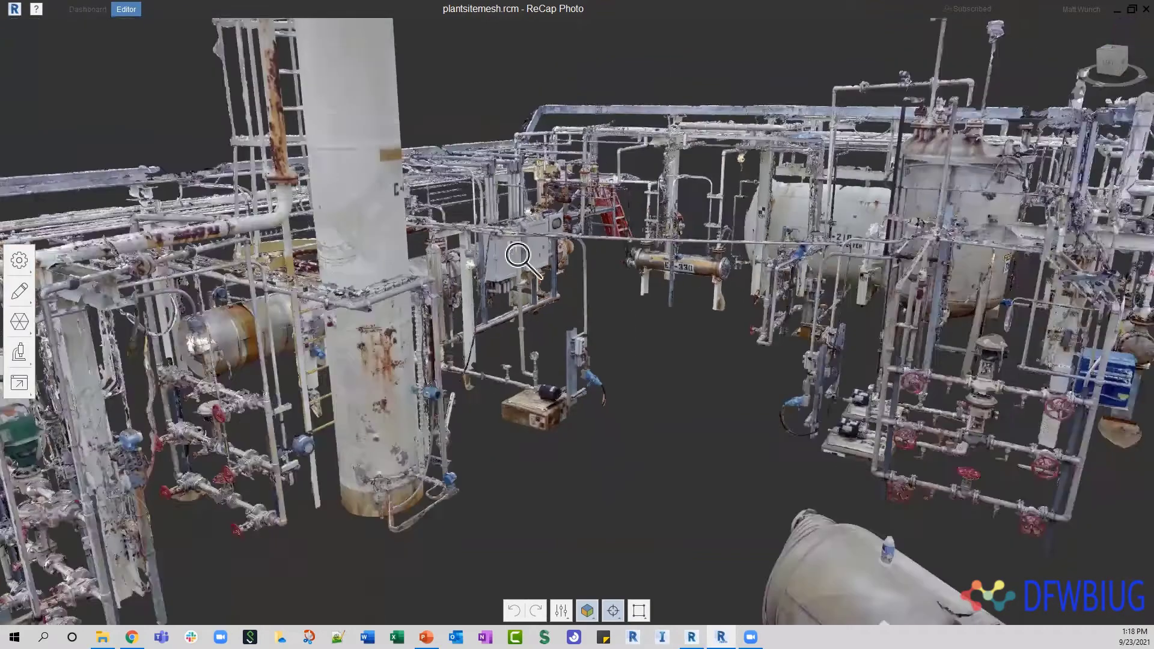
right_click_drag(449, 275, 405, 285)
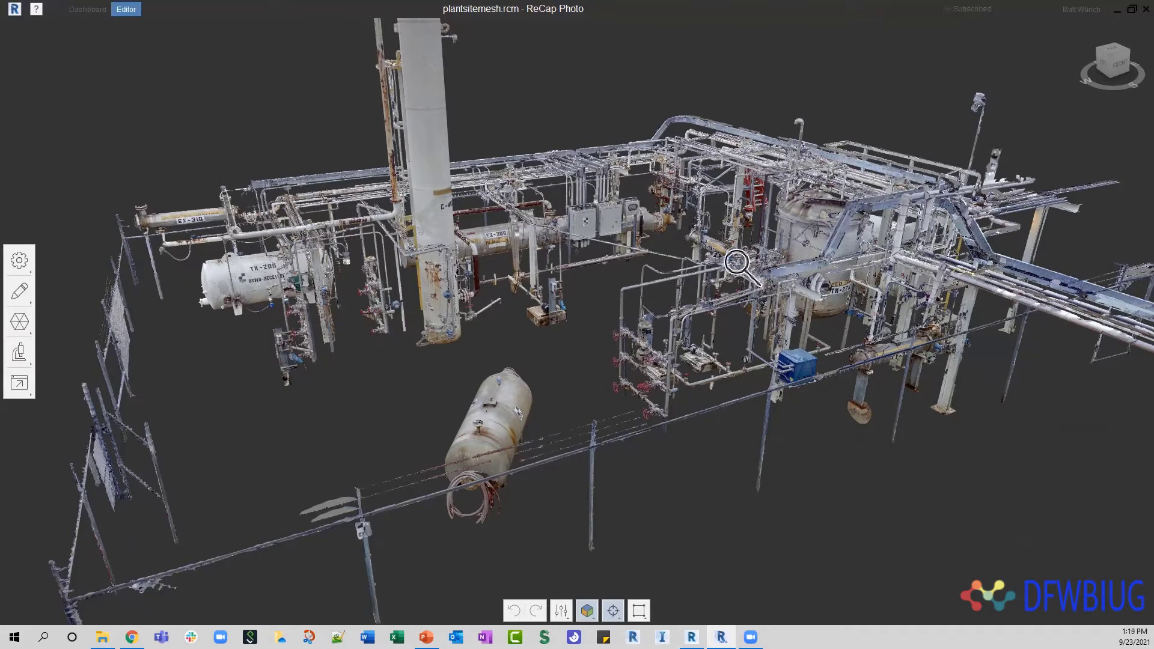
scroll(782, 286, "down", 5)
scroll(583, 274, "up", 5)
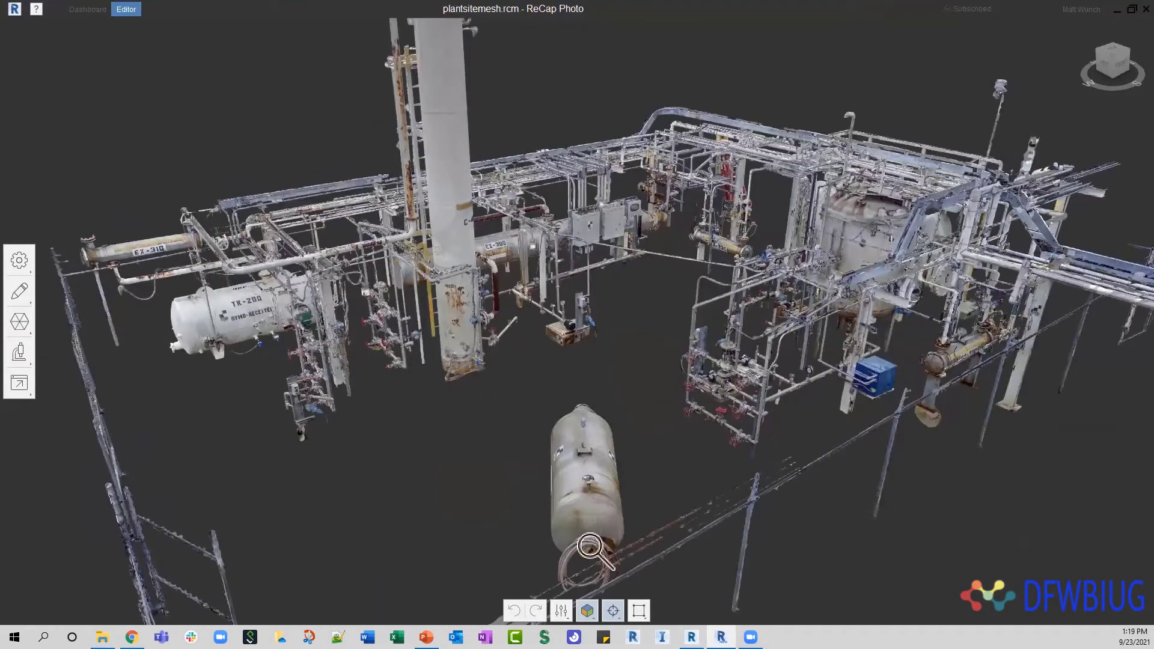
Switch back to the PlantSite point cloud in ReCap Pro and preview a scan location's panorama near the column
left_click(692, 638)
mouse_move(660, 307)
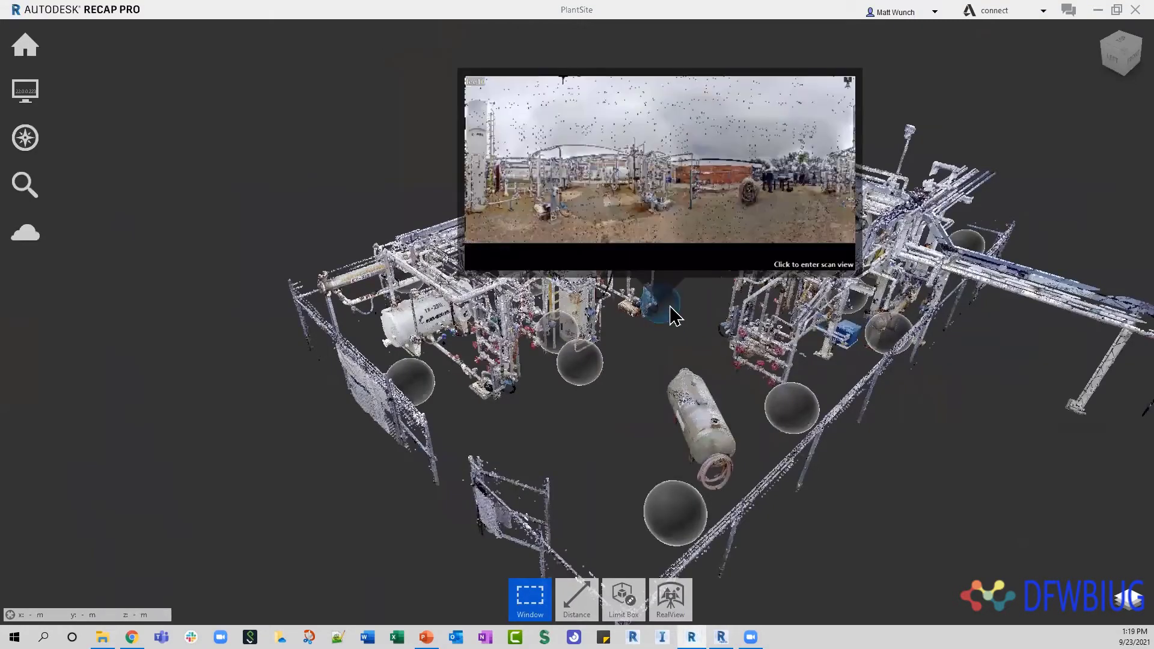
mouse_move(574, 385)
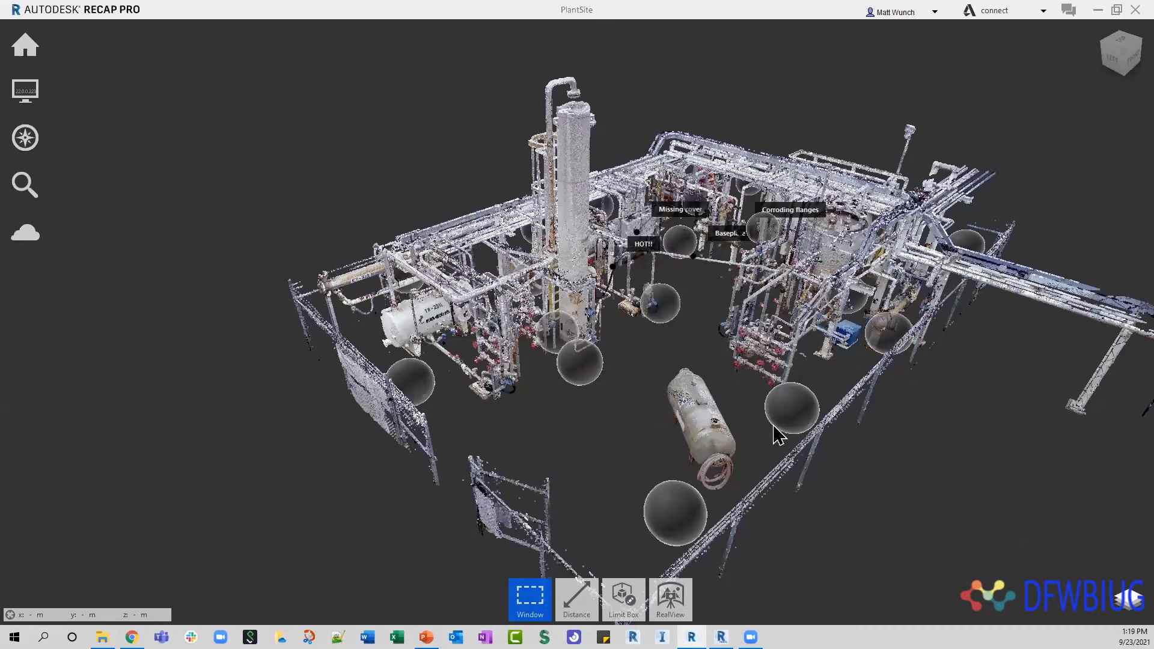
Switch to ReCap Photo and examine the plantsitemesh.rcm mesh around the column and tanks for comparison with the point cloud
mouse_move(794, 416)
left_click(721, 637)
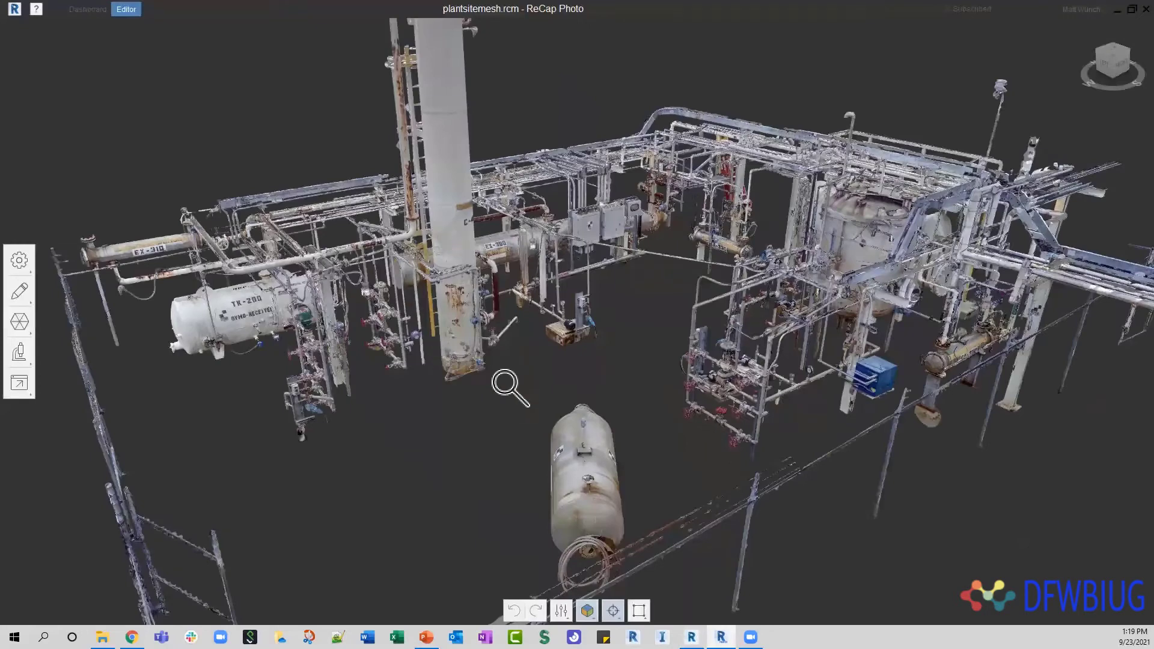
left_click_drag(471, 245, 612, 267)
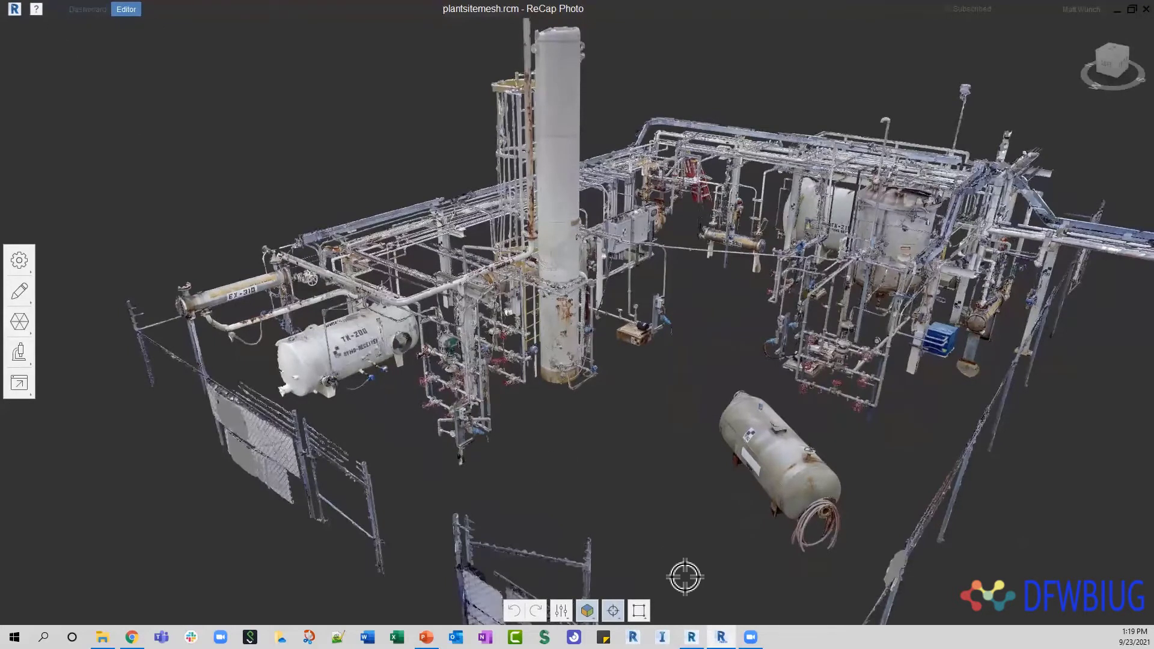
Switch back to ReCap Pro, open the Fox_Hill_Tower project and bring the whole tower site into view
left_click(692, 638)
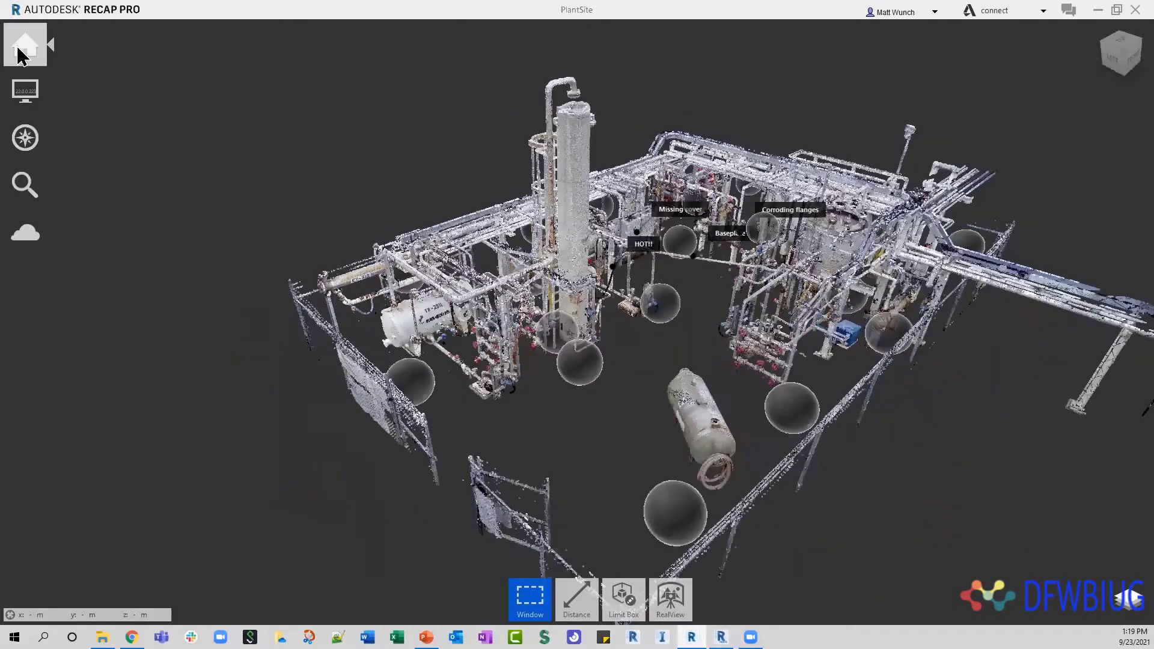
mouse_move(23, 46)
left_click(122, 58)
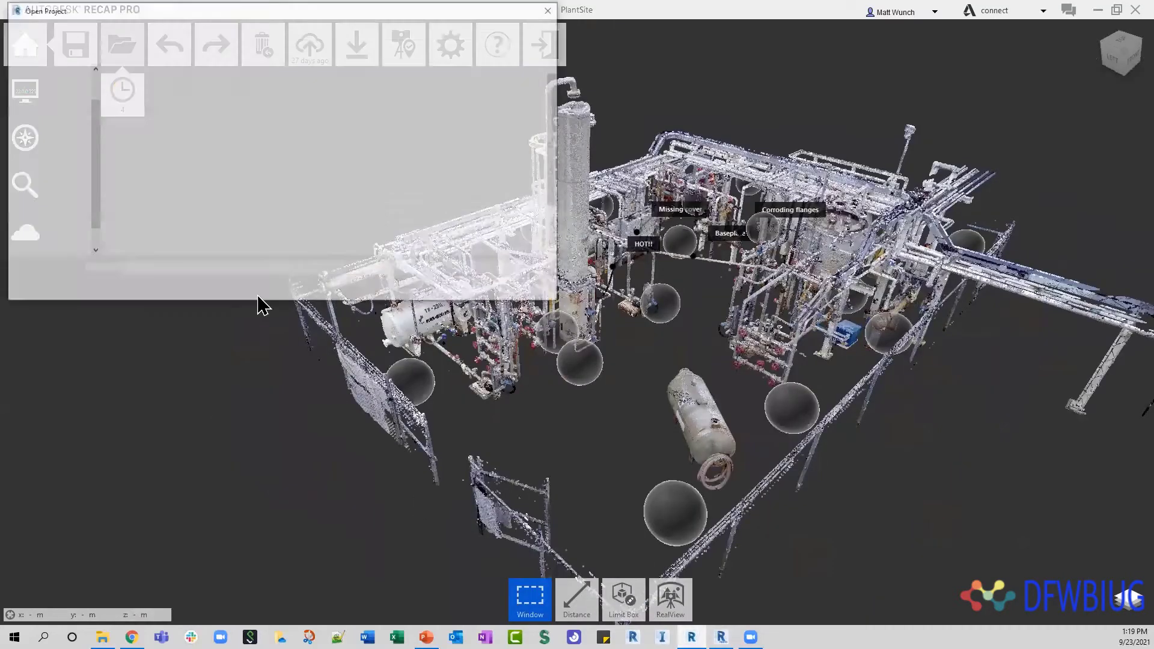
scroll(288, 223, "down", 2)
double_click(160, 203)
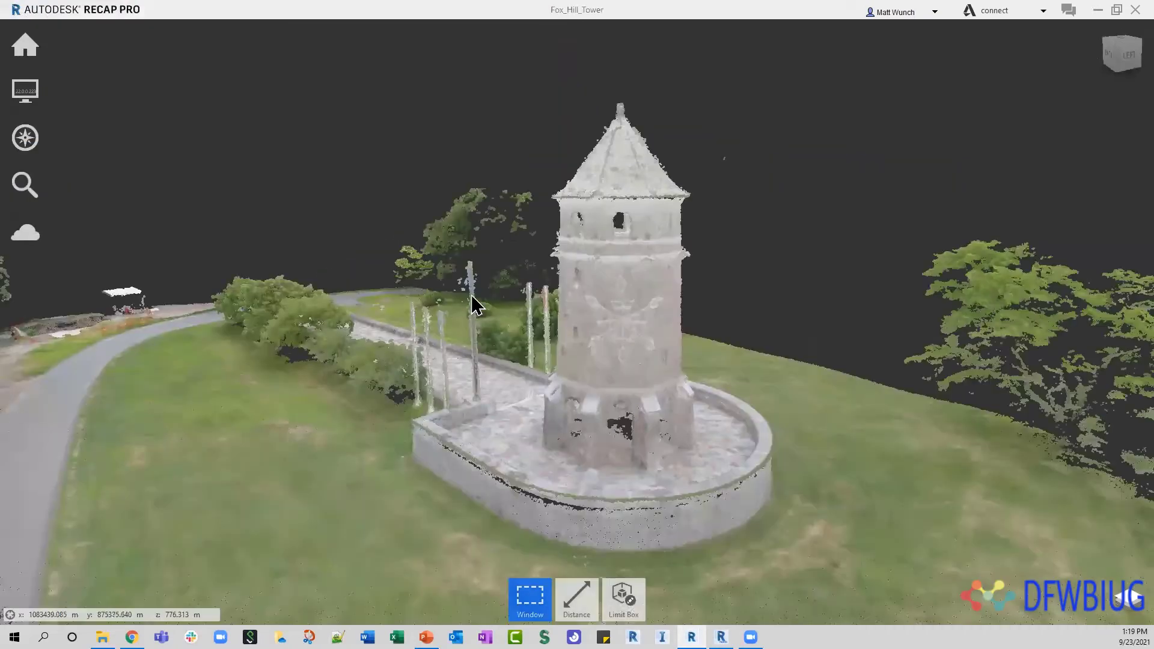
scroll(467, 293, "down", 5)
middle_click_drag(466, 294, 496, 311, "shift")
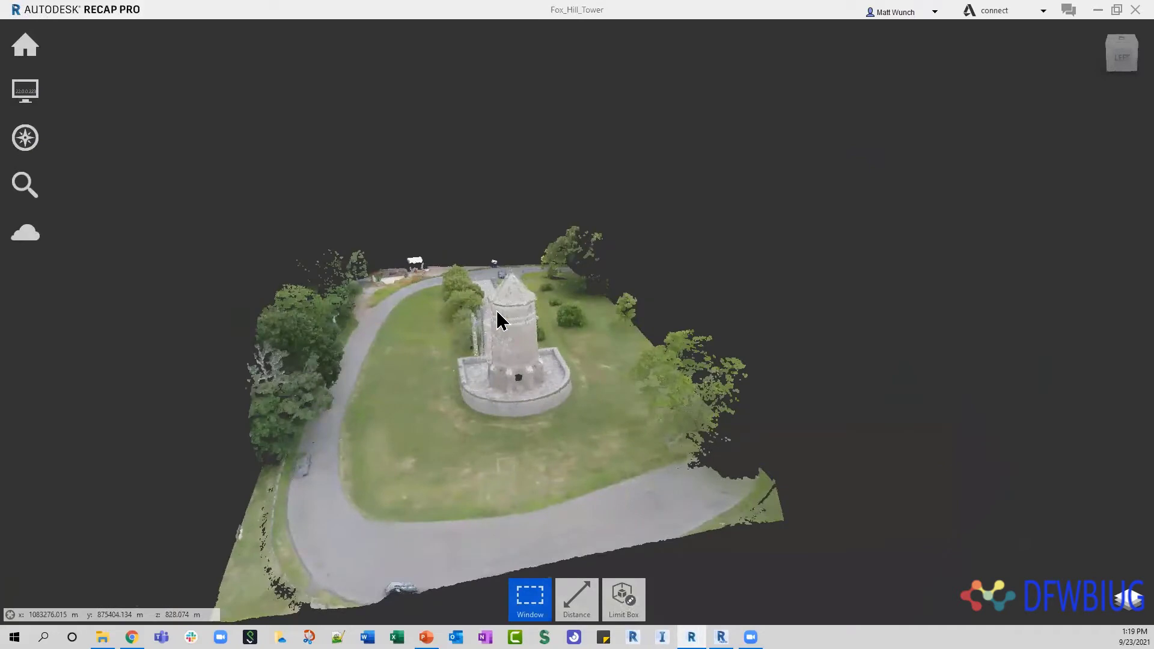
Show only the Clip scan region to isolate the tower, and examine its point cloud from several sides
mouse_move(1120, 605)
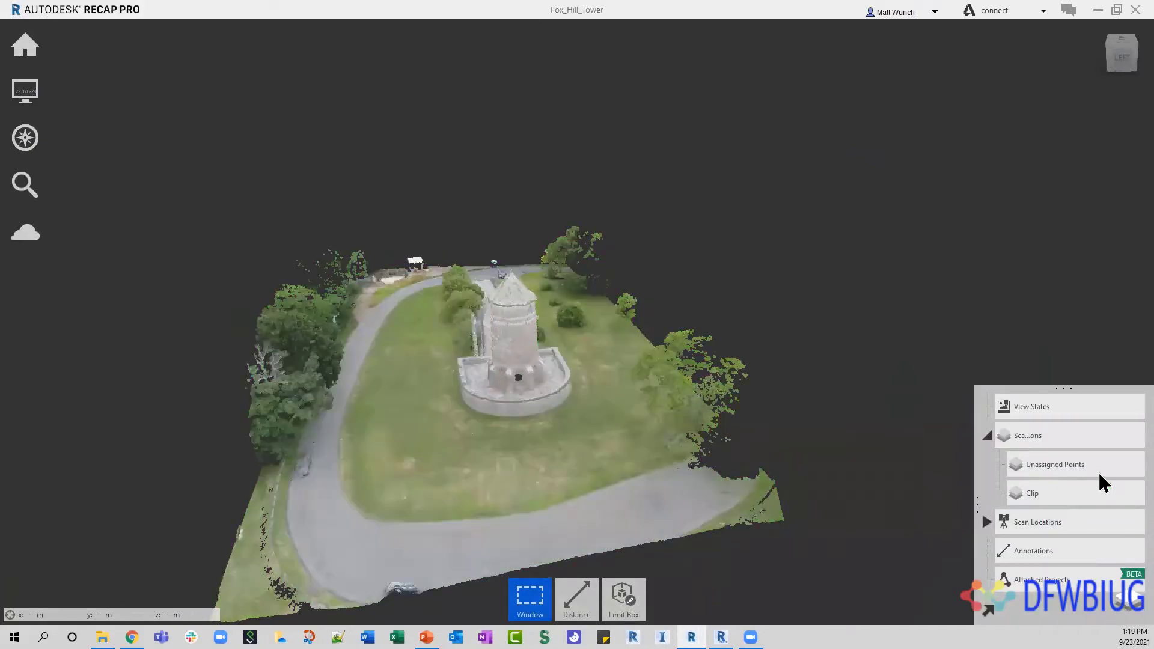
left_click(1109, 495)
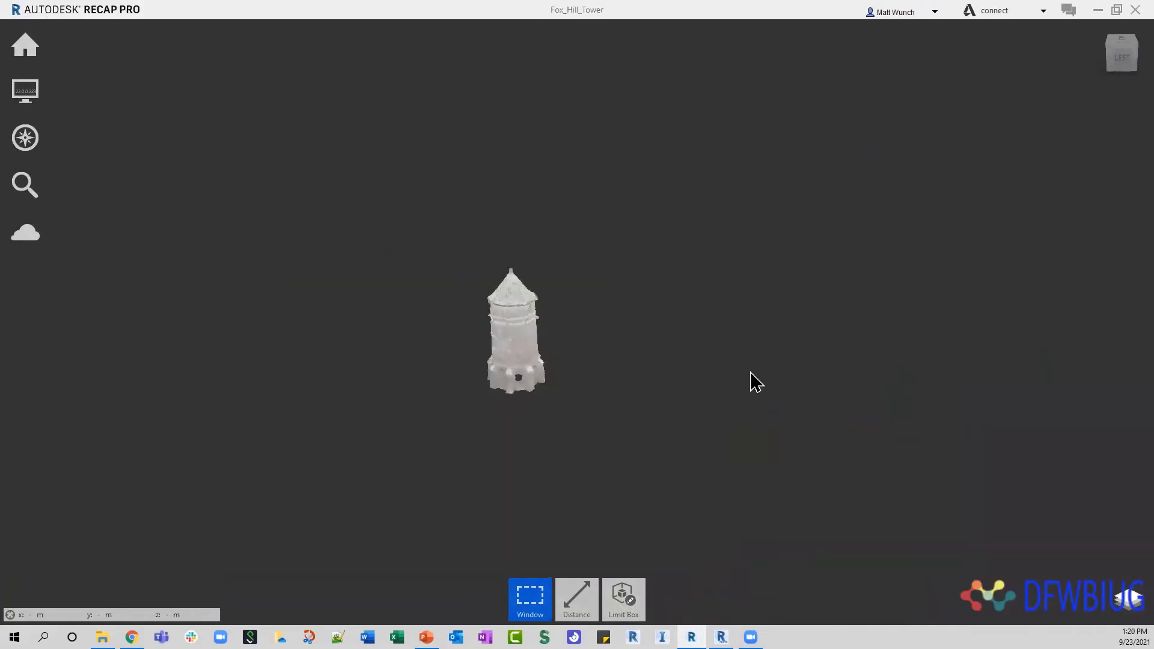
scroll(575, 323, "up", 4)
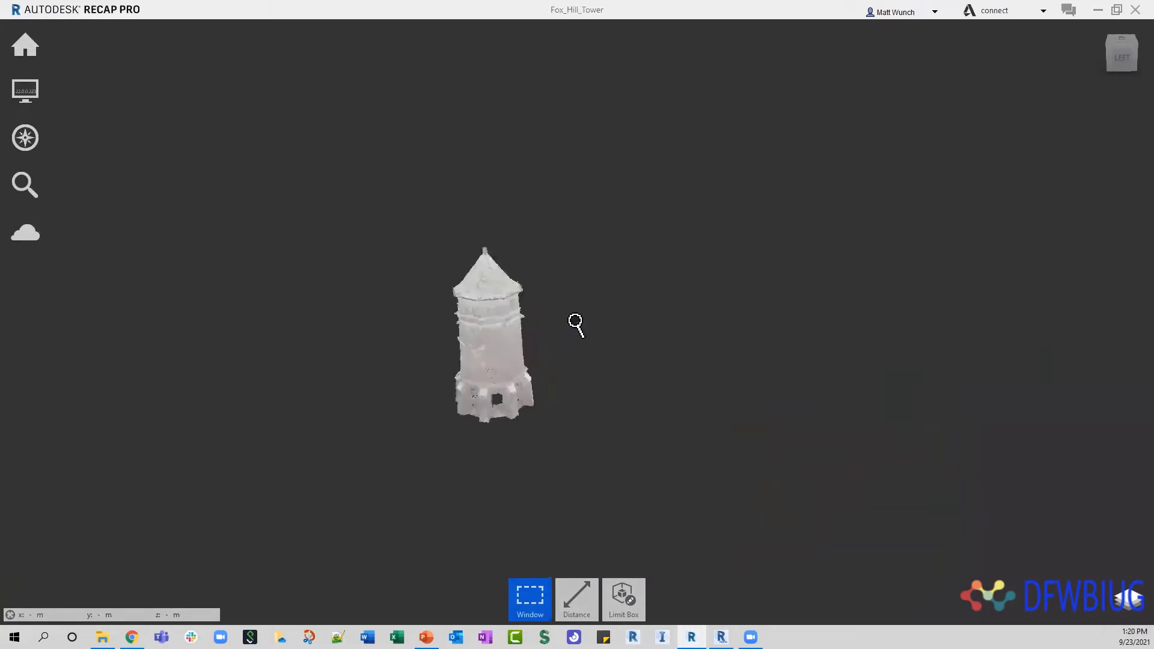
middle_click_drag(571, 319, 520, 354, "shift")
scroll(577, 361, "up", 5)
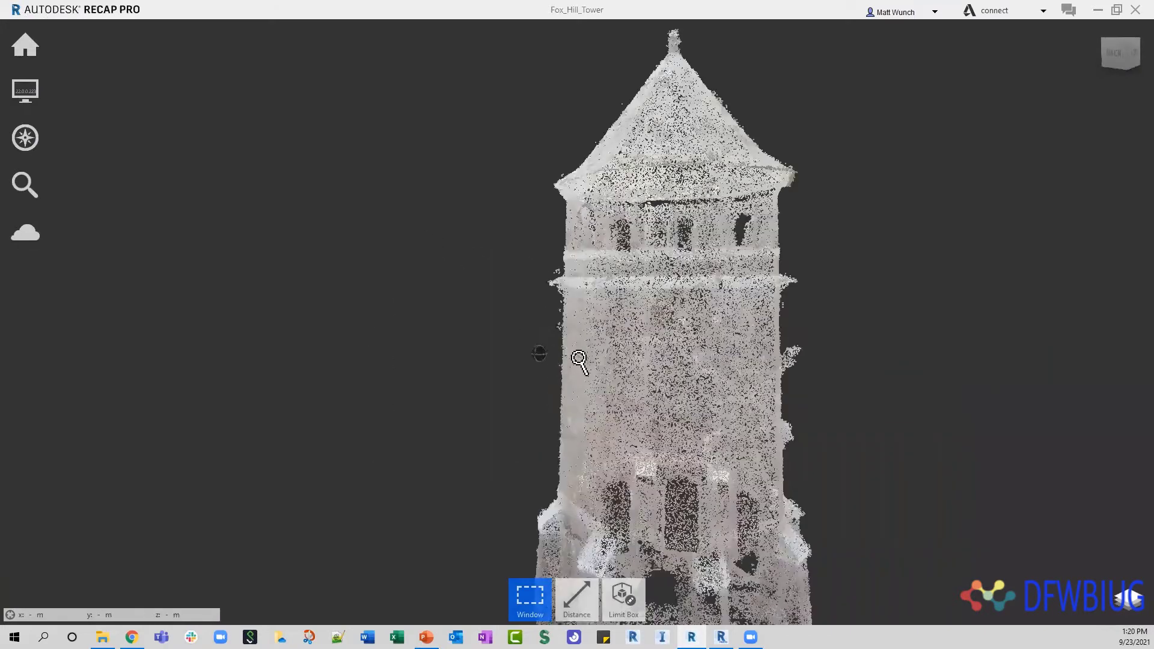
scroll(603, 359, "down", 5)
middle_click_drag(605, 353, 628, 392, "shift")
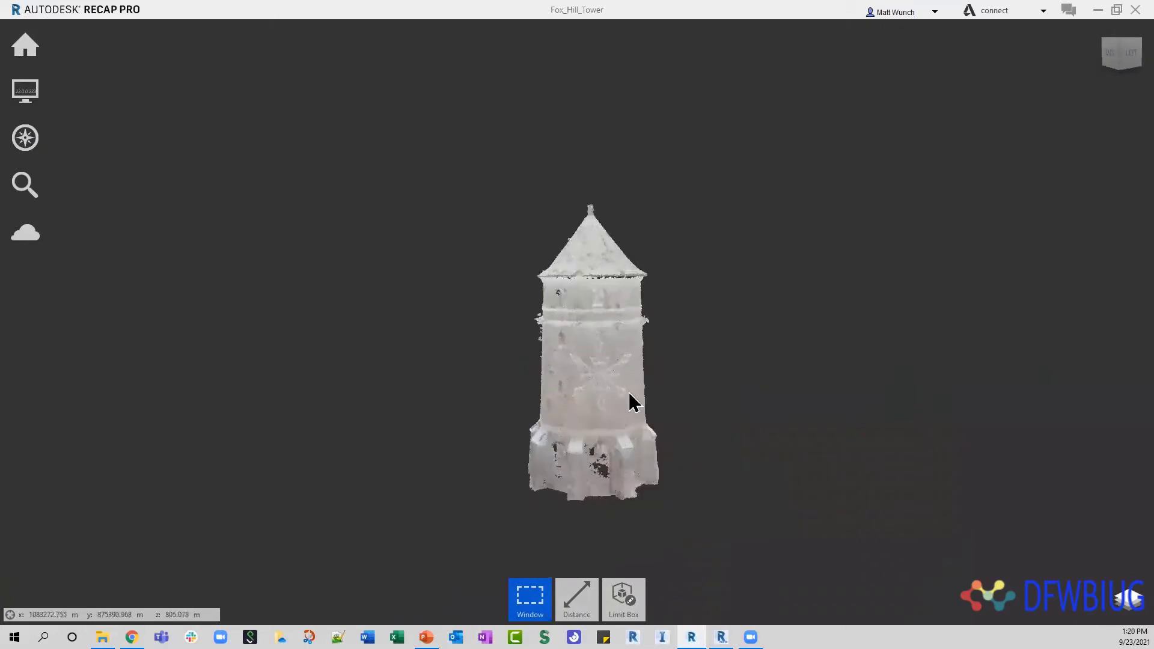
mouse_move(571, 347)
middle_mouse_down("shift")
mouse_move(597, 359)
mouse_move(559, 364)
middle_mouse_up("shift")
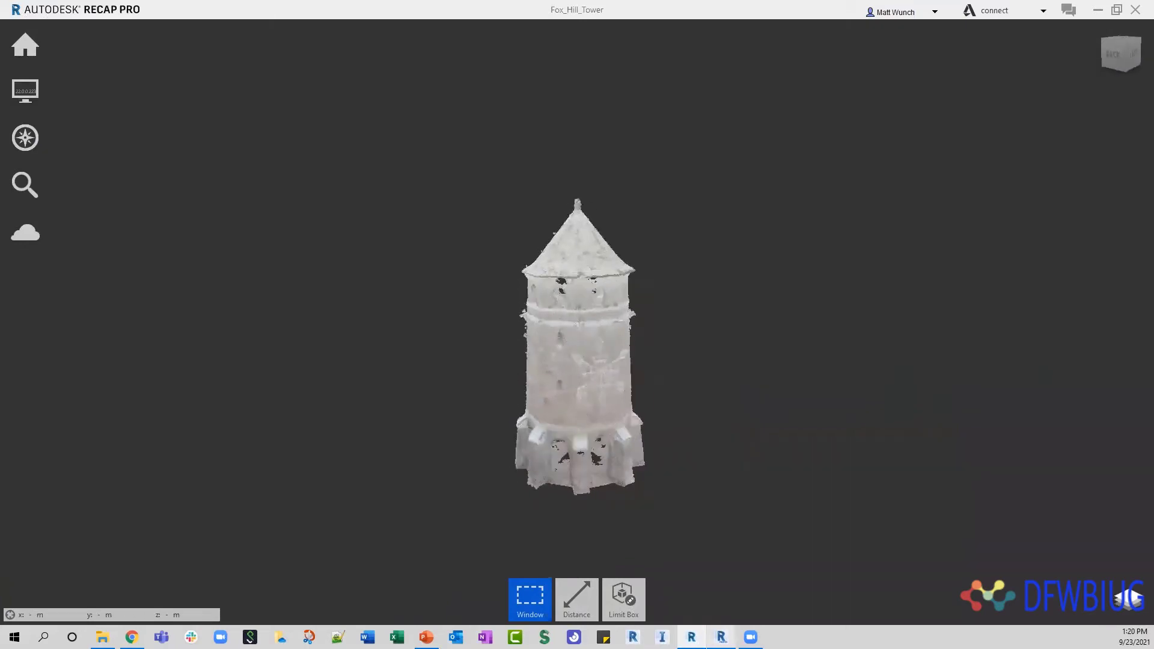
Switch to ReCap Photo, open the Fox_Hill_Tower.rcm mesh from the local models and examine the tower from all sides
left_click(721, 638)
left_click(88, 10)
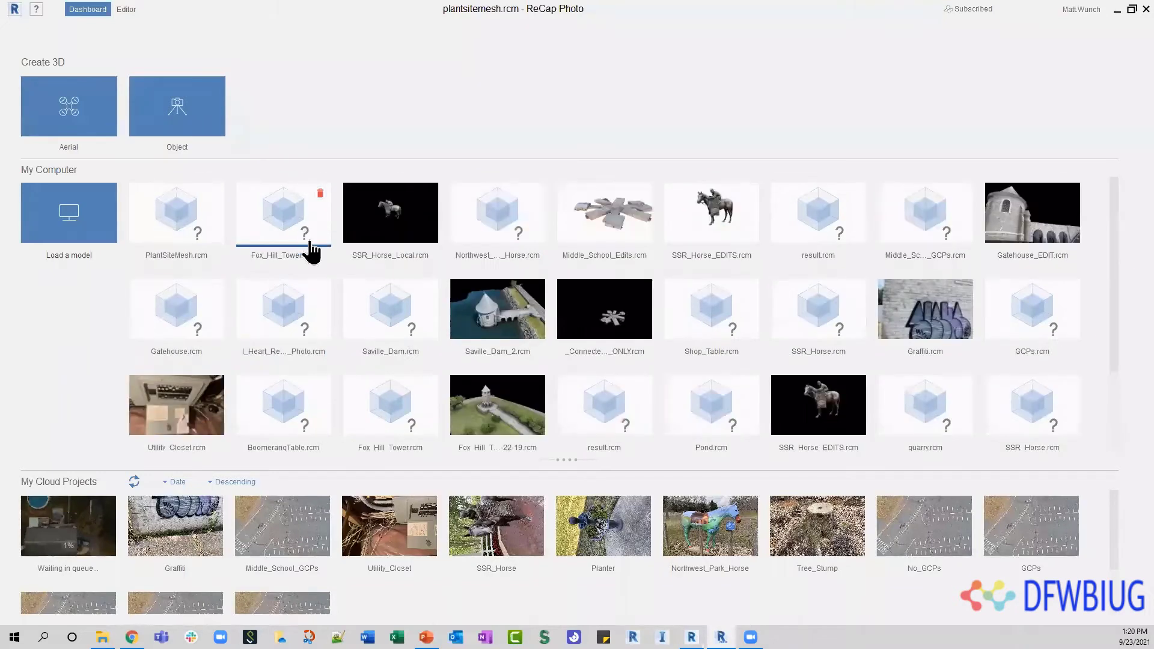
double_click(287, 218)
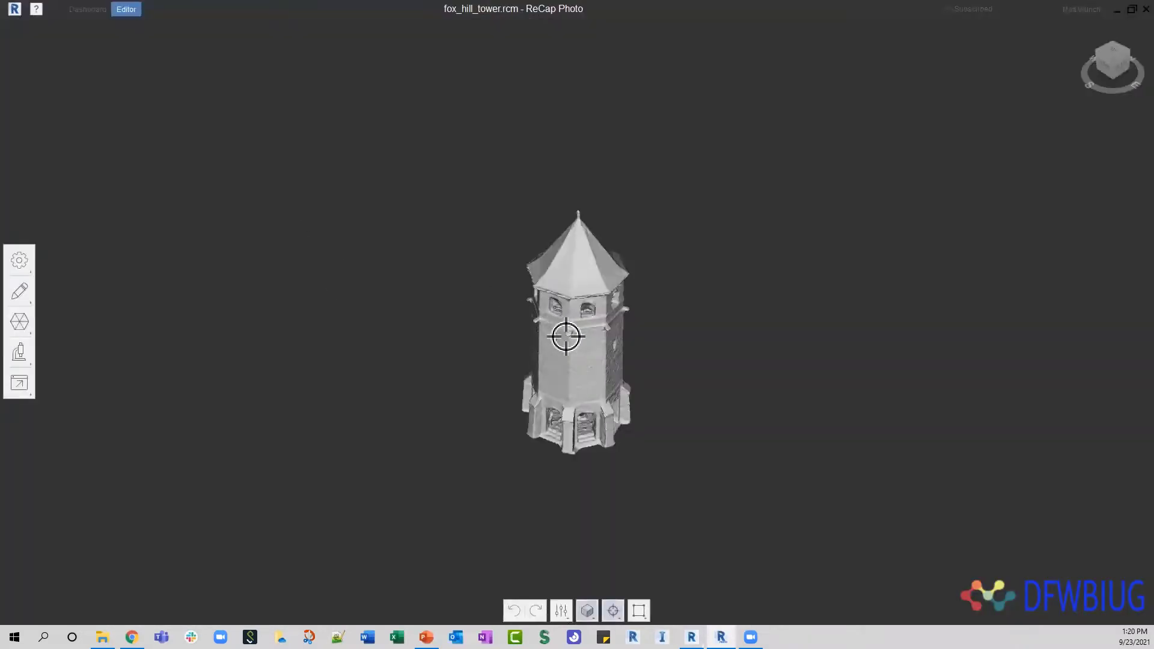
scroll(587, 340, "up", 5)
scroll(588, 340, "down", 3)
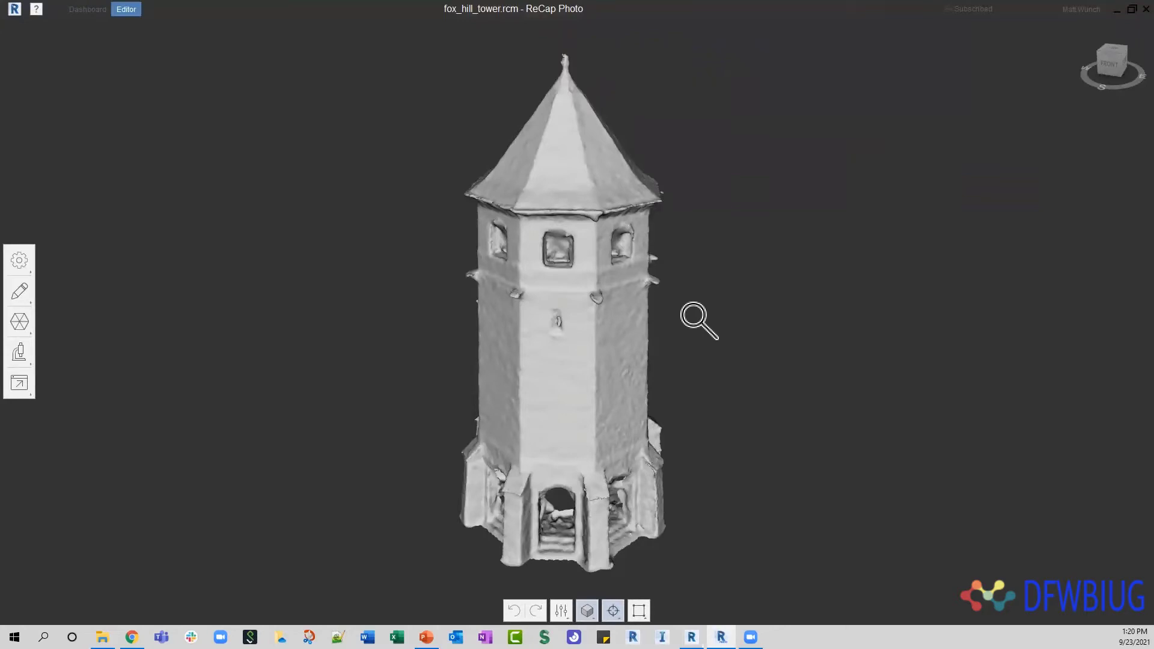
left_click_drag(477, 312, 729, 330)
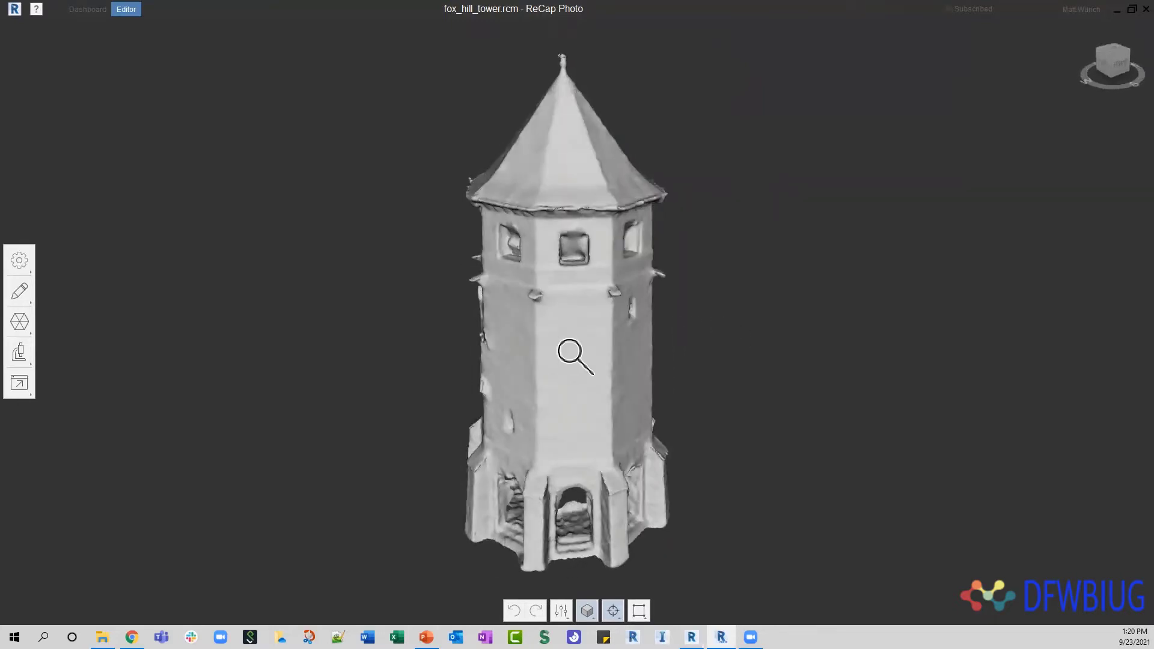
left_click_drag(525, 343, 892, 334)
left_click_drag(595, 337, 830, 346)
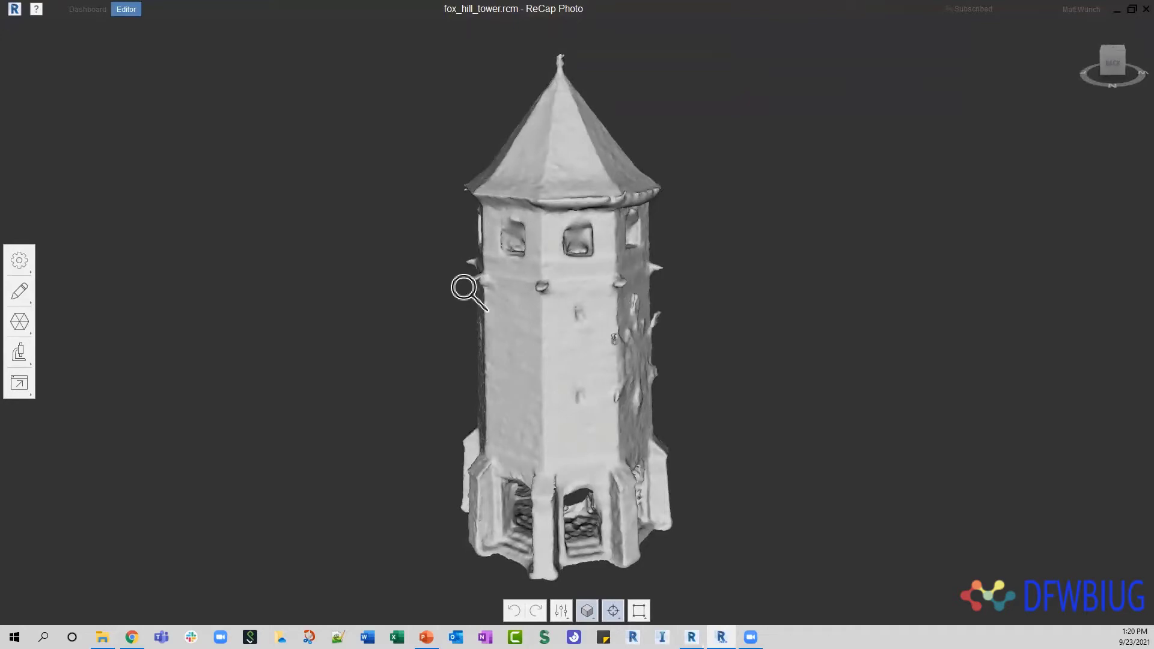
left_click_drag(463, 286, 598, 322)
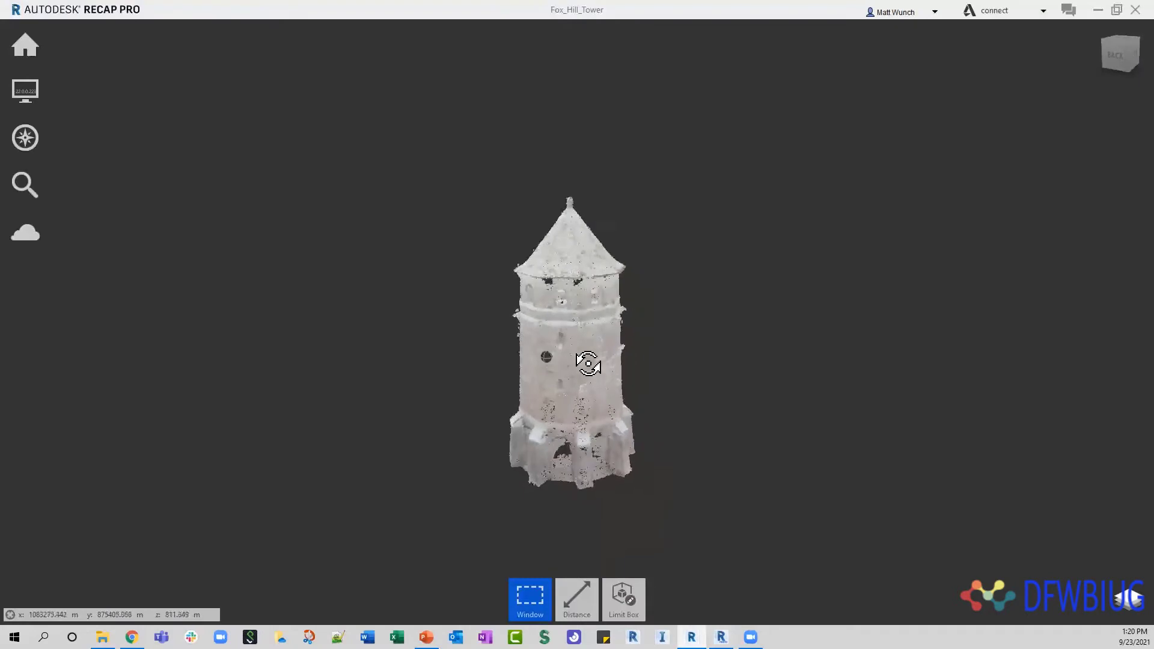
In ReCap Pro, examine the isolated tower point cloud around its windows, wall emblem and base for gaps
scroll(583, 361, "up", 3)
right_click_drag(521, 345, 673, 392)
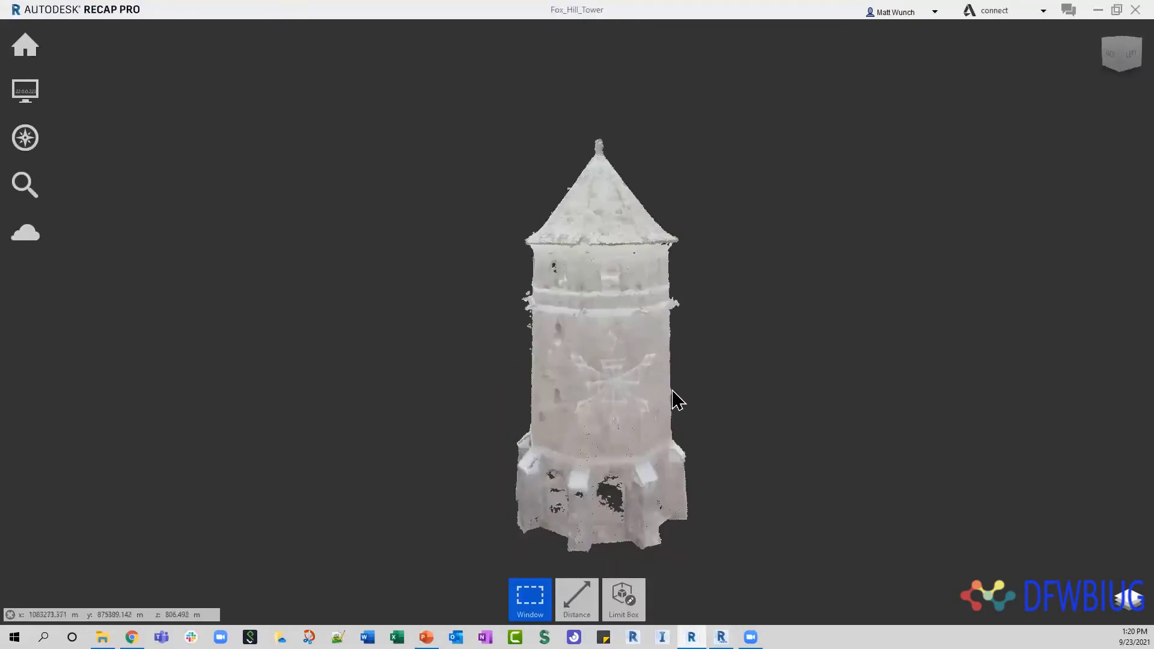
right_click_drag(794, 384, 714, 375)
scroll(715, 374, "up", 1)
scroll(712, 373, "up", 5)
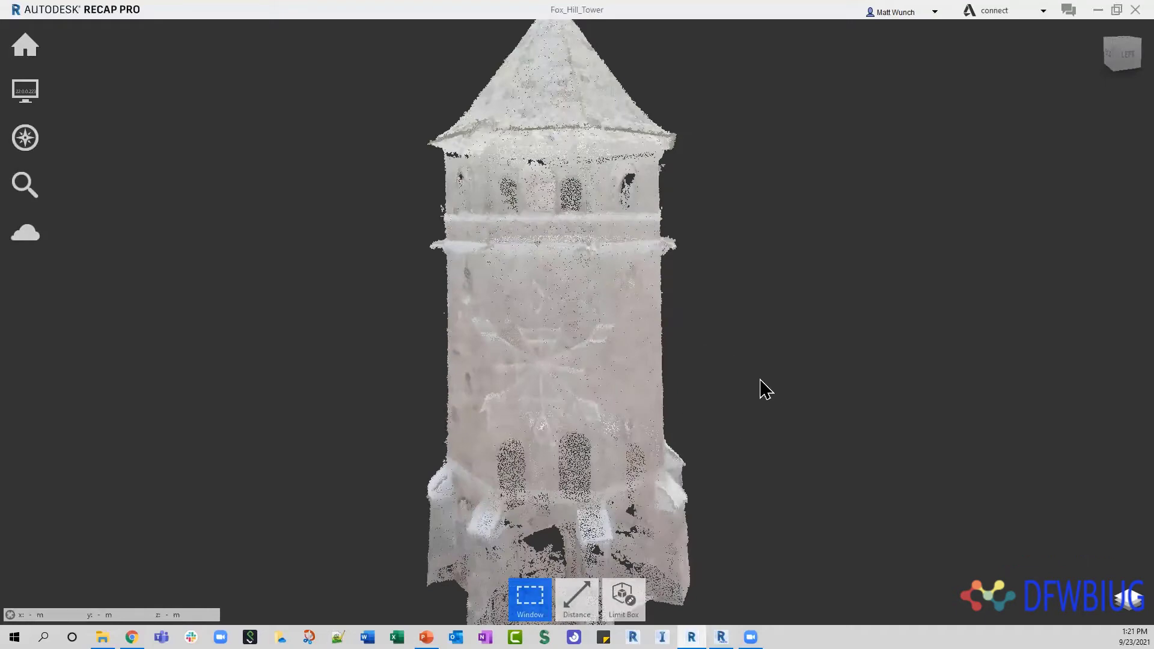
scroll(758, 385, "down", 4)
right_click_drag(749, 380, 636, 398)
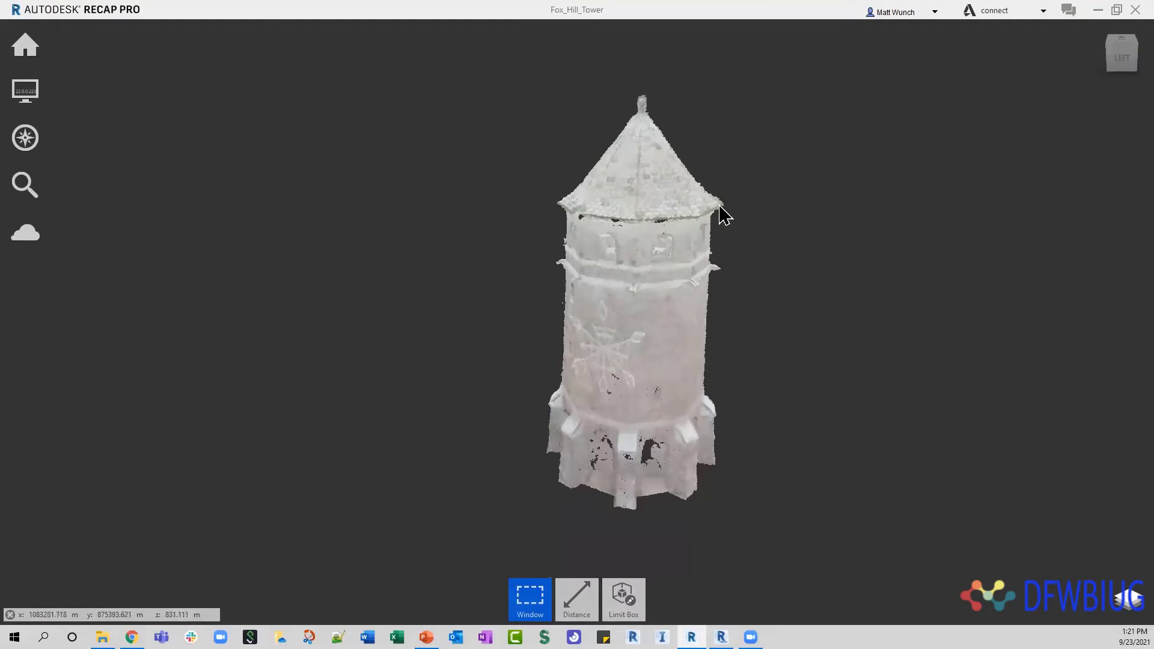
Review another side of the tower mesh in ReCap Photo and return to the Fox_Hill_Tower point cloud in ReCap Pro
left_click(721, 638)
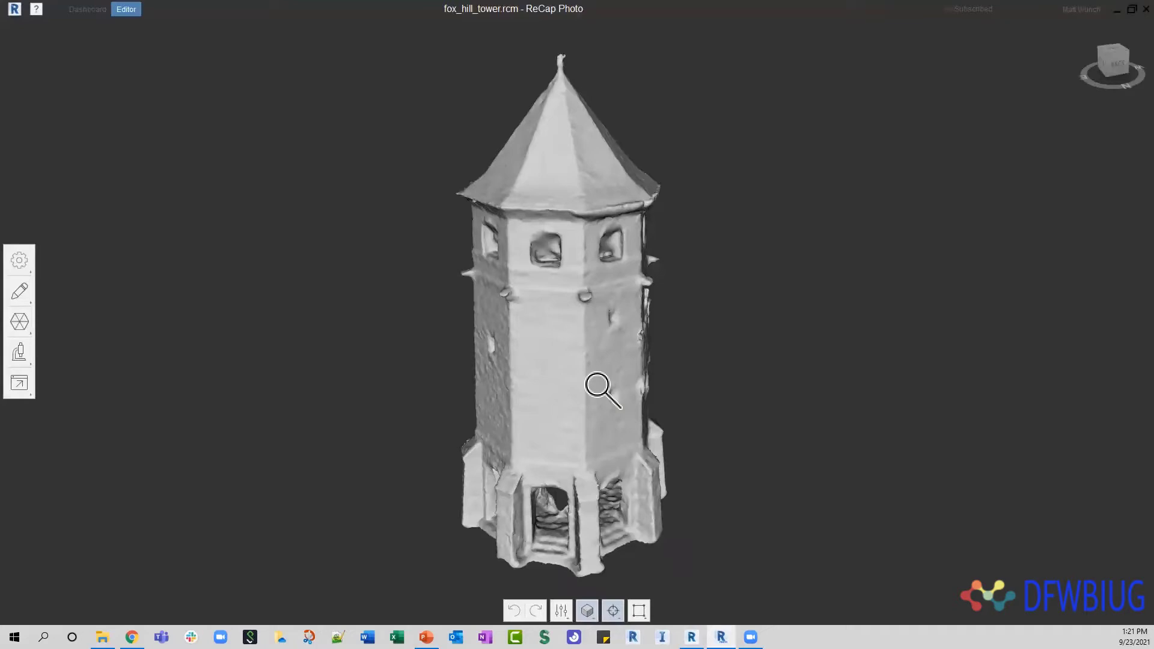
left_click_drag(556, 327, 653, 320)
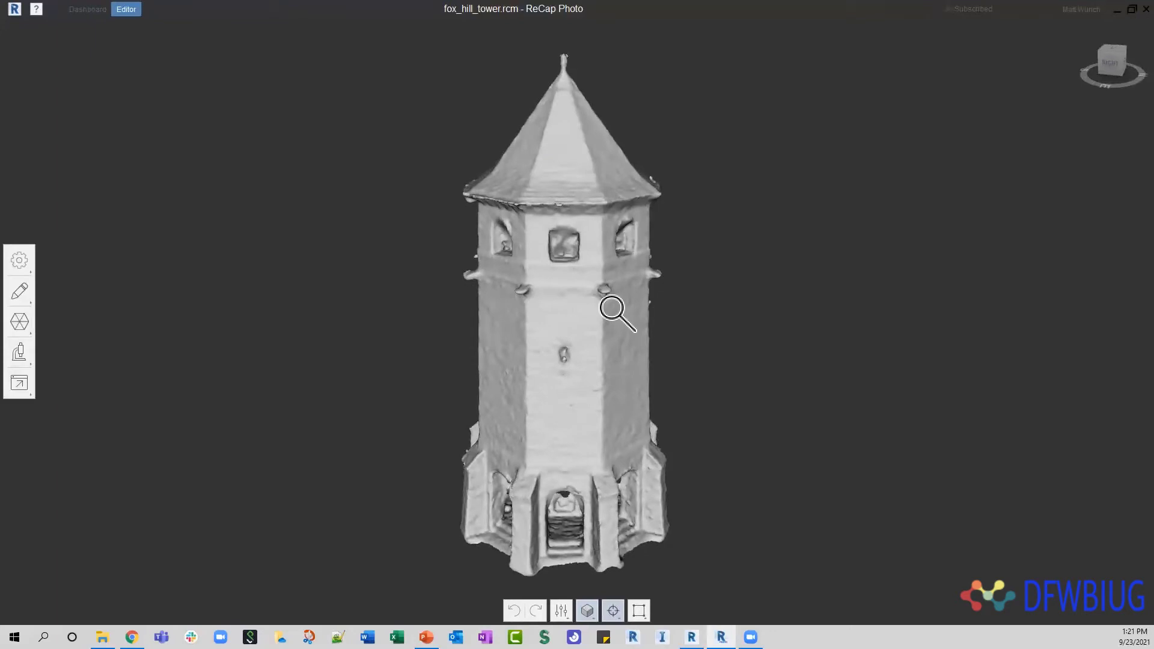
left_click(692, 638)
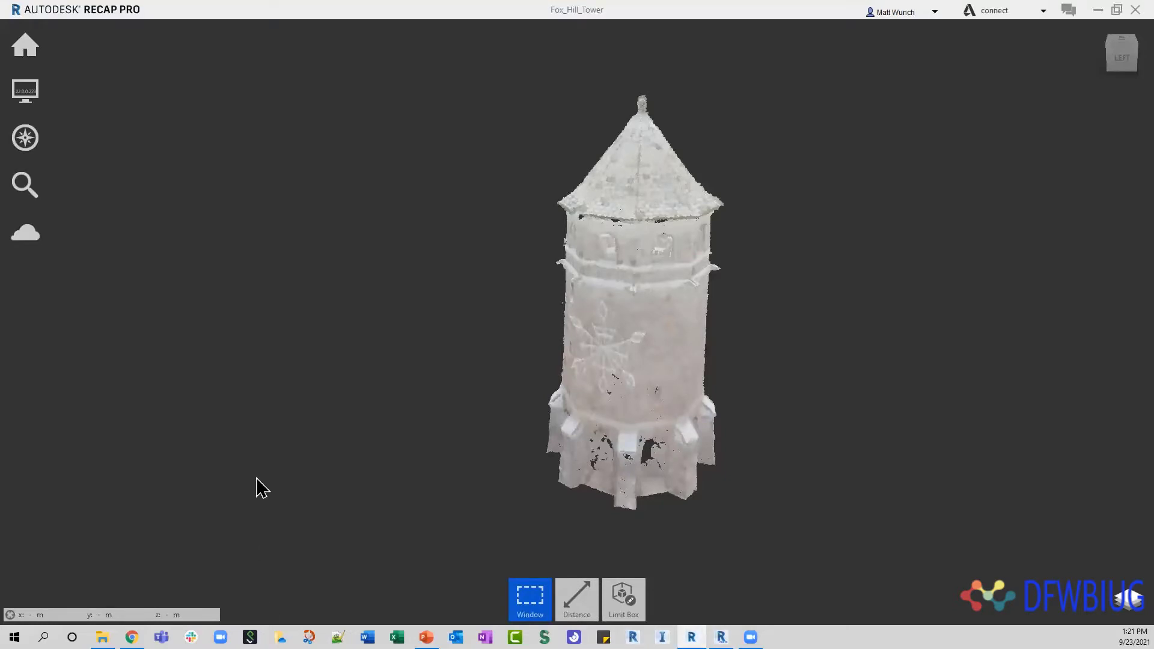
mouse_move(29, 47)
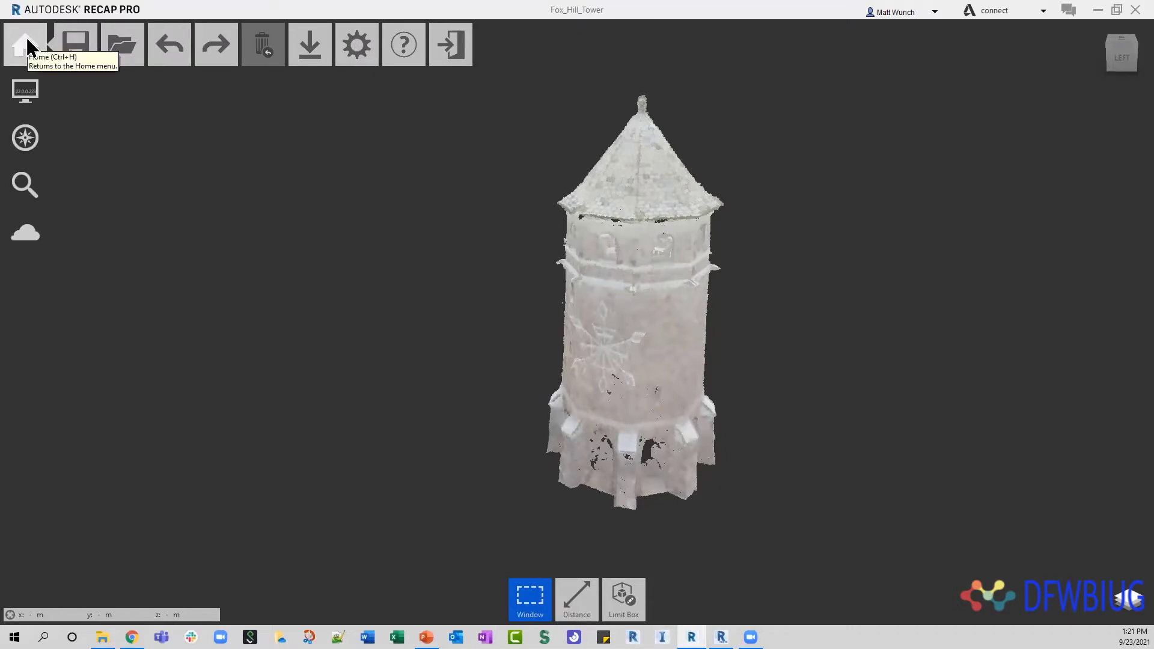
mouse_move(26, 233)
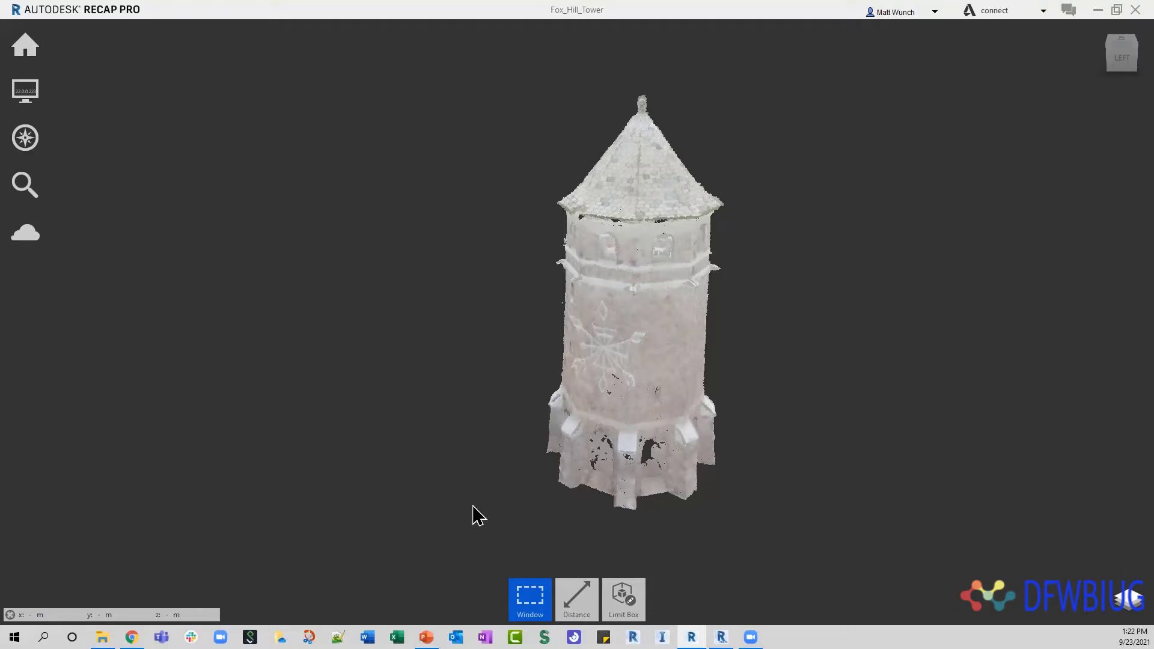
Examine the tower point cloud from another angle and compare it with the fox_hill_tower.rcm mesh in ReCap Photo
scroll(612, 324, "up", 3)
scroll(612, 323, "down", 3)
middle_click_drag(612, 323, 491, 314, "shift")
scroll(491, 315, "up", 1)
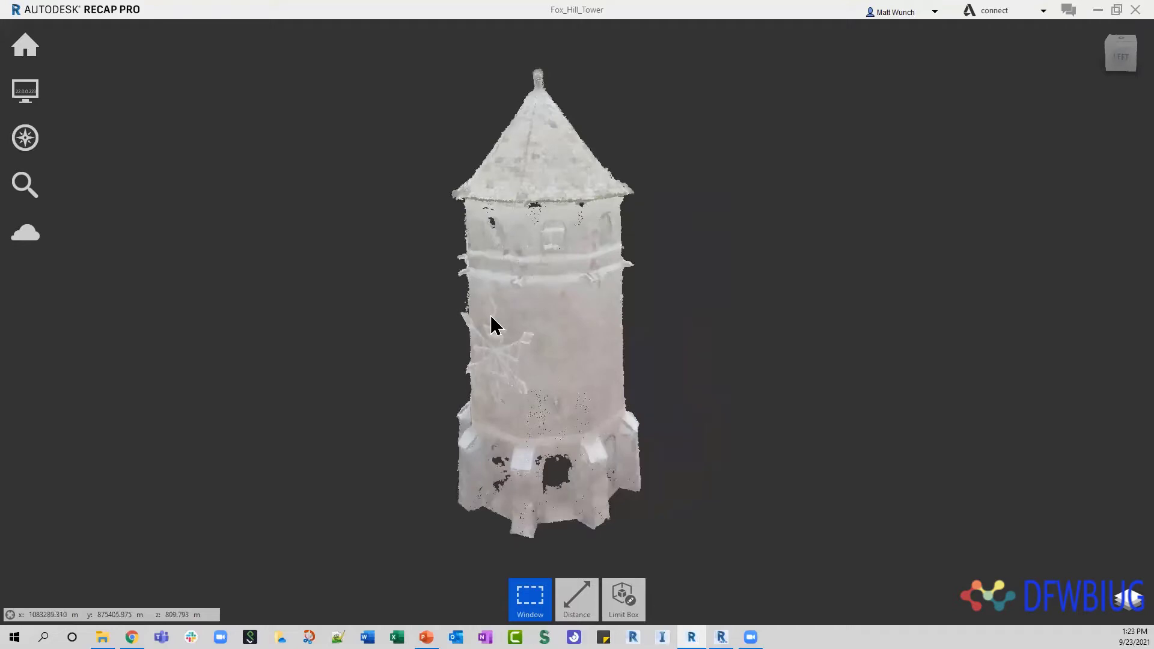
left_click(623, 599)
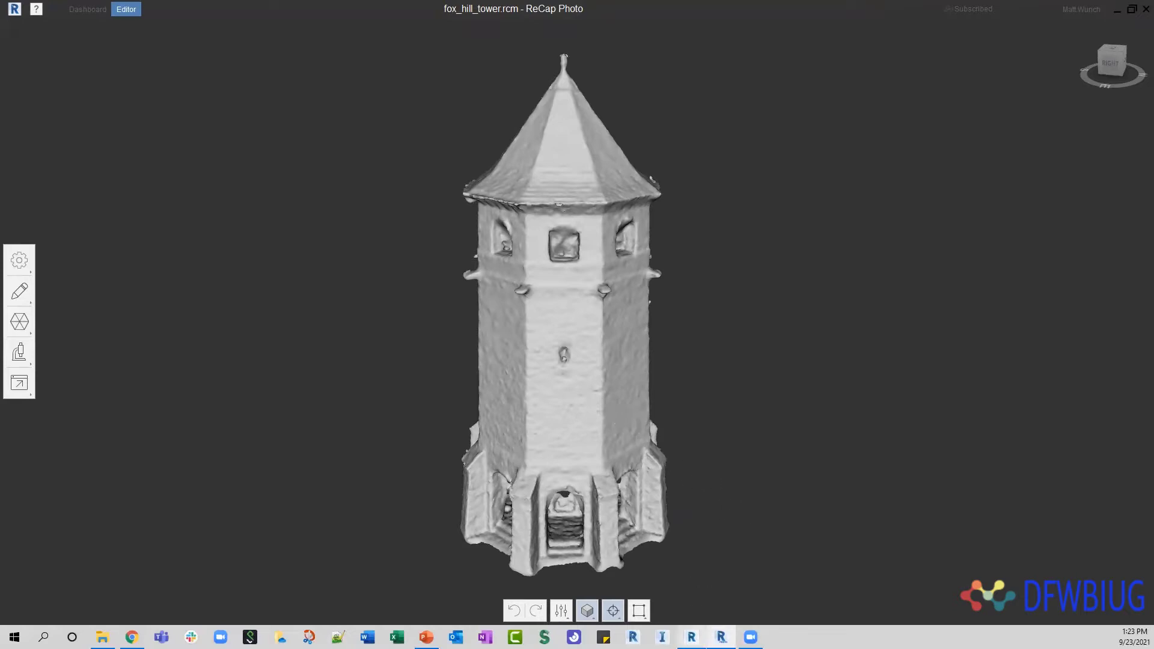
Back in ReCap Pro, open the recent AutodeskReCapSampleProject_EDITS project without saving Fox_Hill_Tower's changes, and look around the workshop scan
left_click(691, 638)
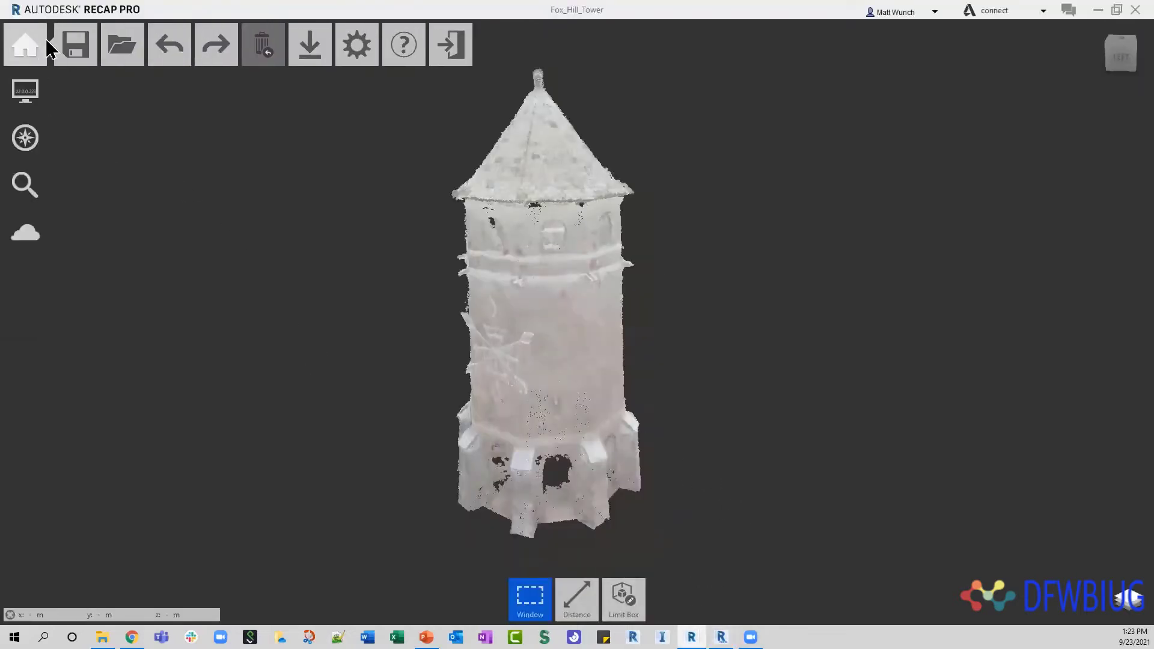
left_click(26, 46)
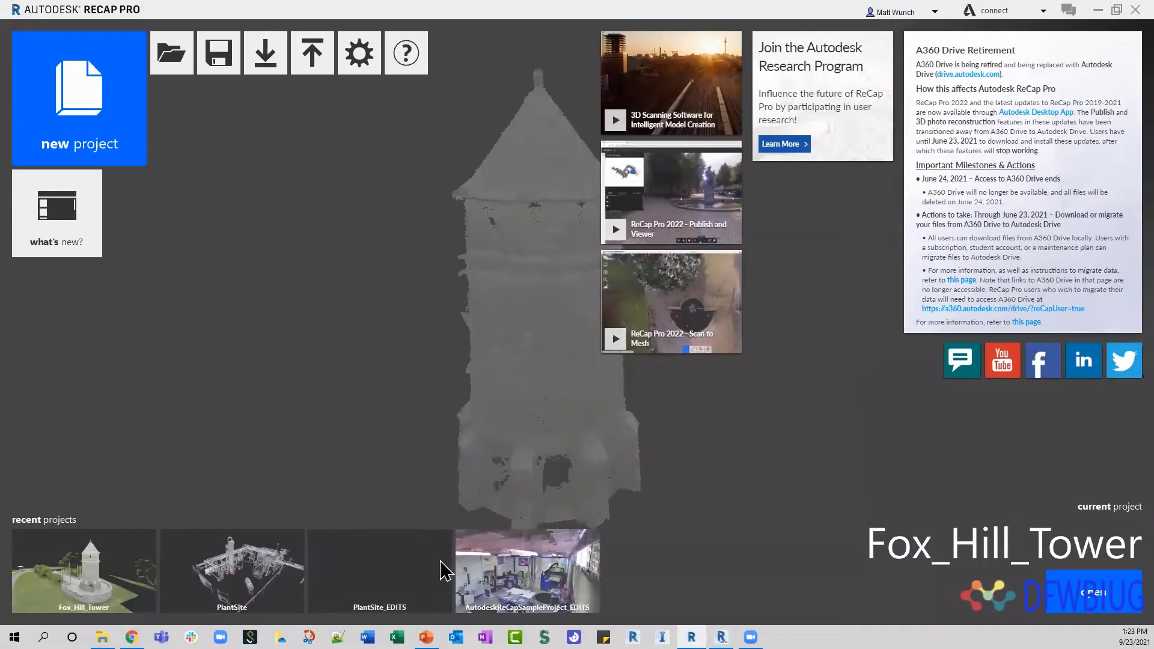
left_click(532, 586)
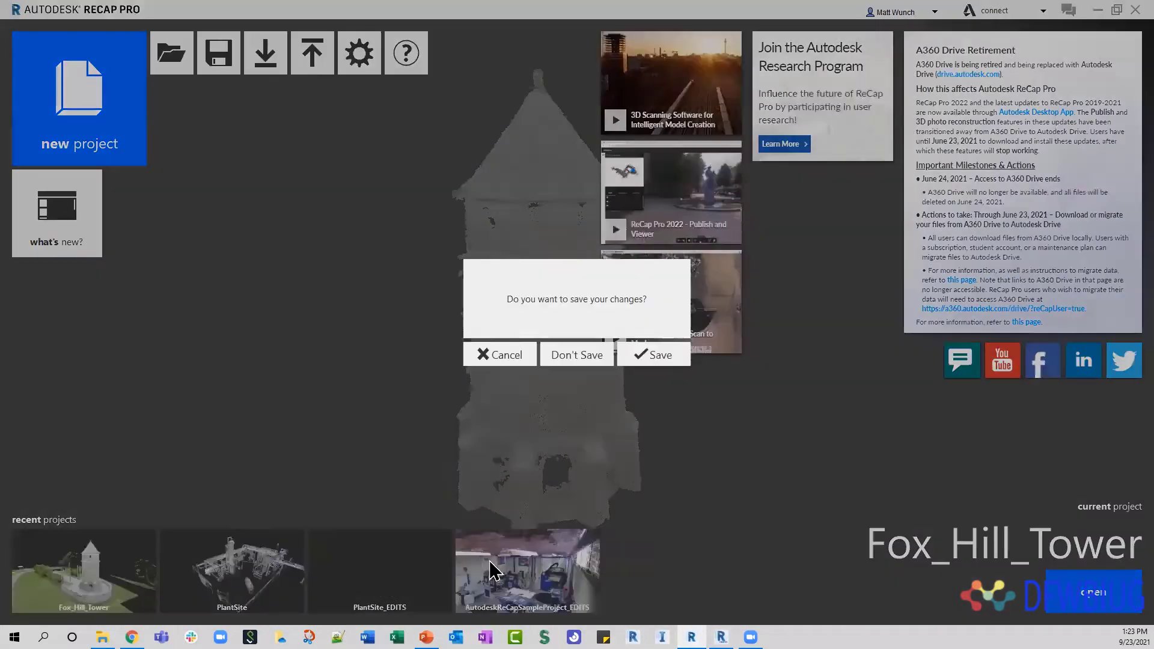
left_click(574, 356)
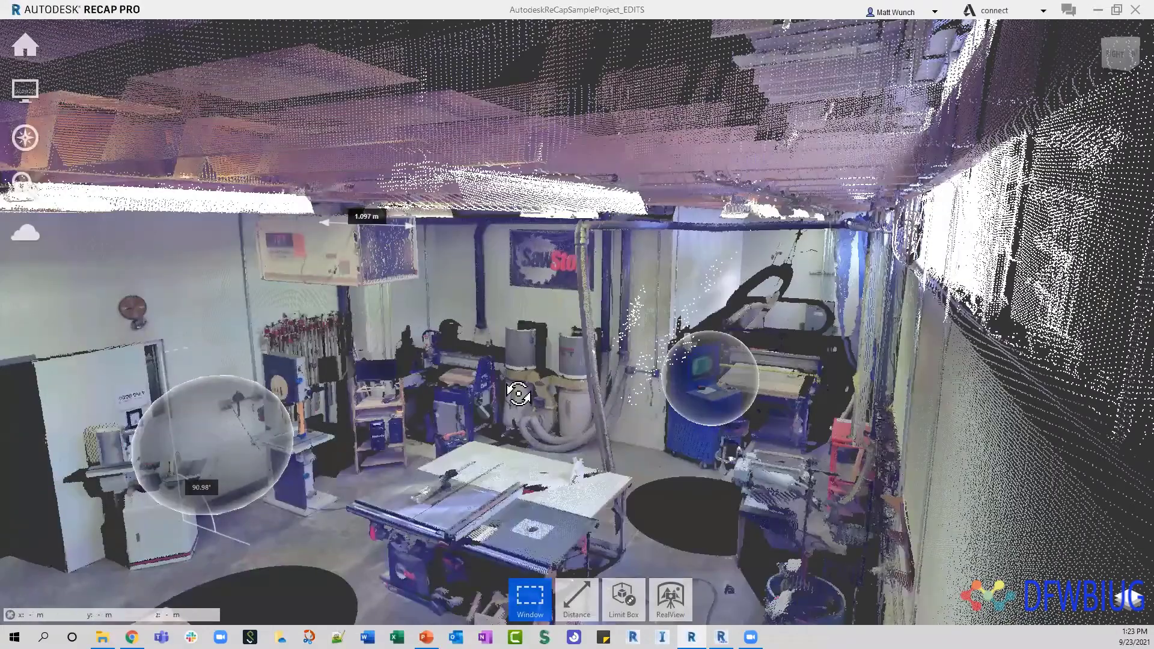
right_click_drag(504, 375, 556, 372)
scroll(482, 363, "up", 4)
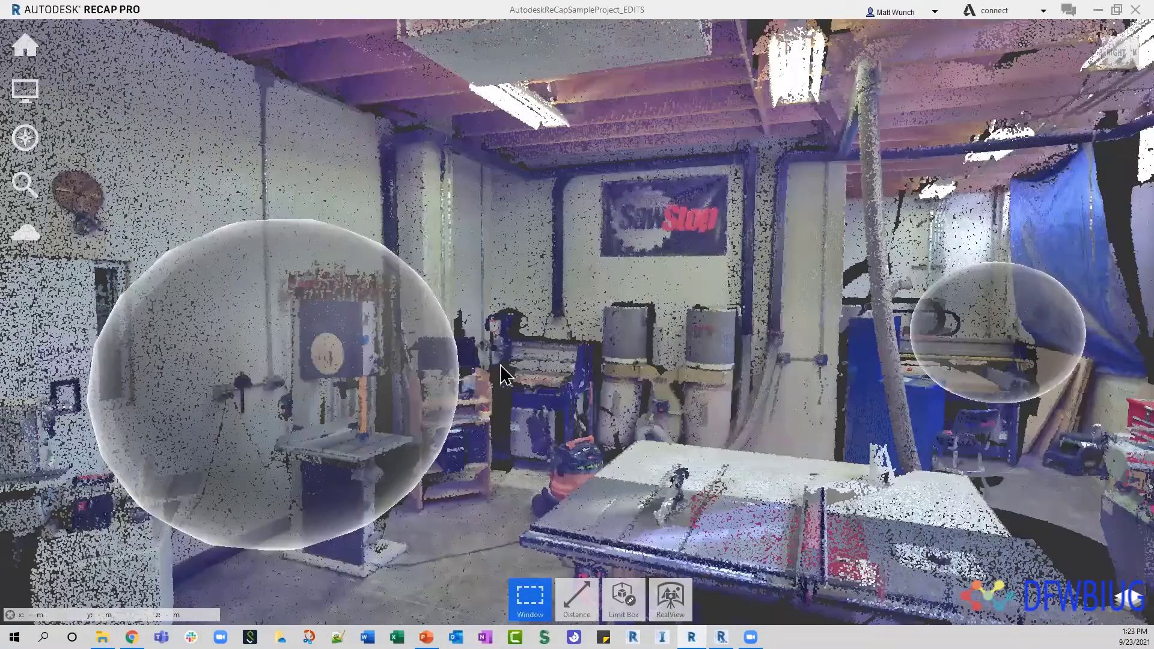
scroll(524, 379, "up", 1)
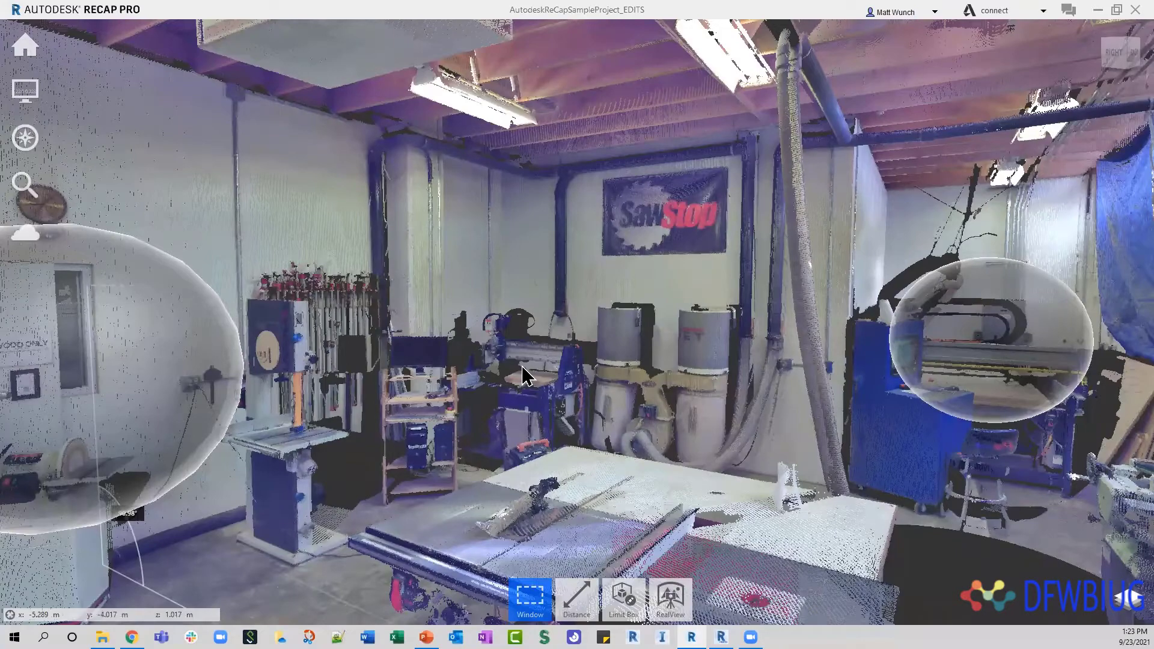
scroll(881, 364, "down", 2)
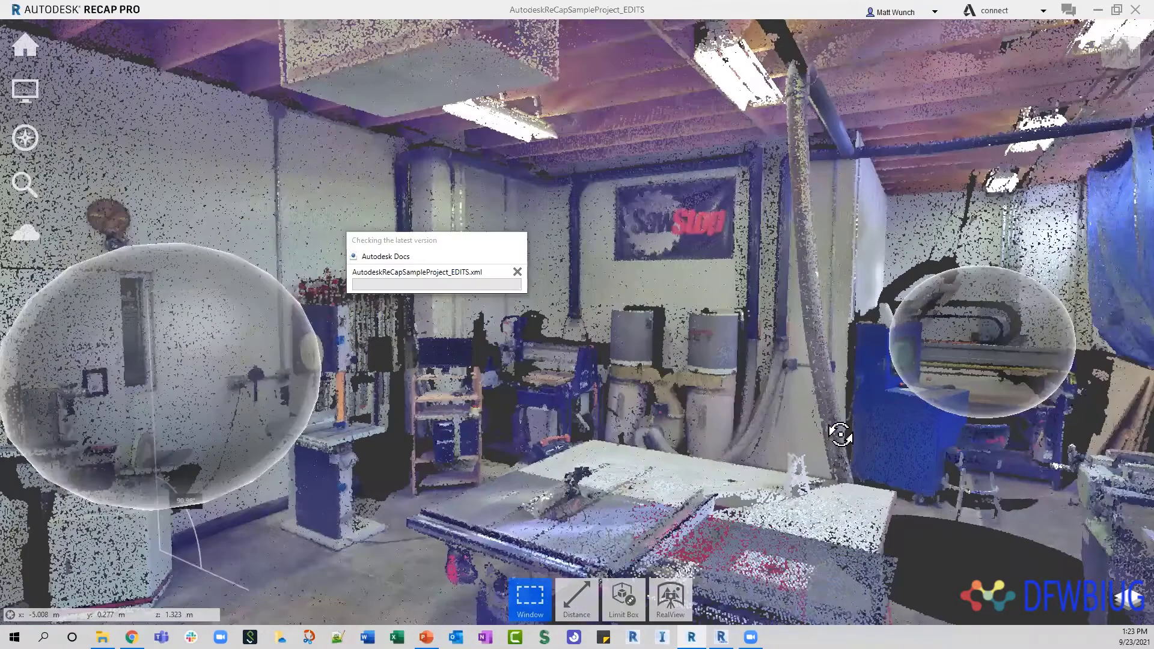
Examine the workshop scan from outside, enter the techshop_013 scan's RealView and move to the neighbouring scan position
scroll(888, 347, "down", 5)
middle_click_drag(675, 396, 992, 379, "shift")
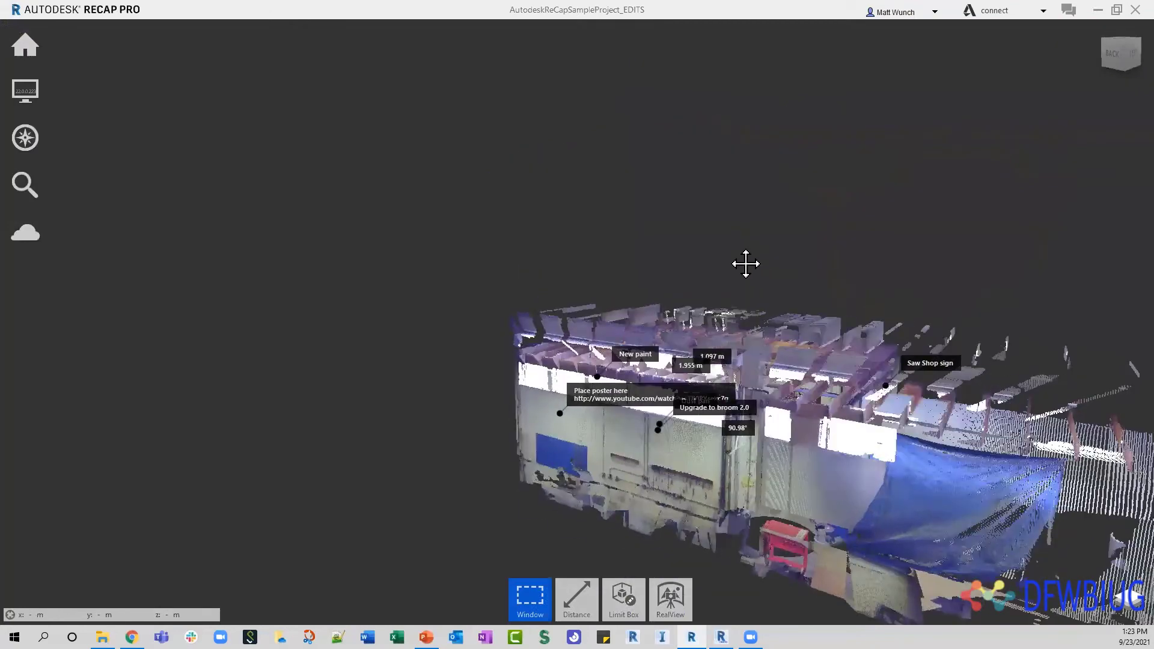
scroll(871, 291, "up", 2)
scroll(871, 291, "down", 2)
middle_click_drag(624, 276, 914, 387, "shift")
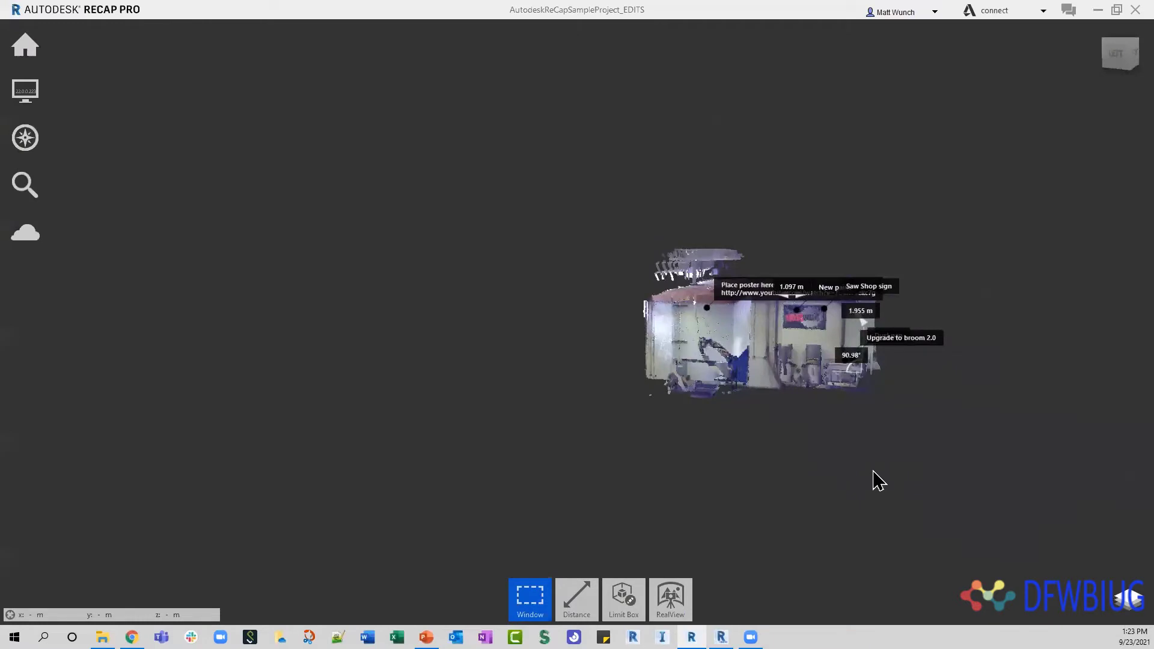
scroll(801, 342, "up", 3)
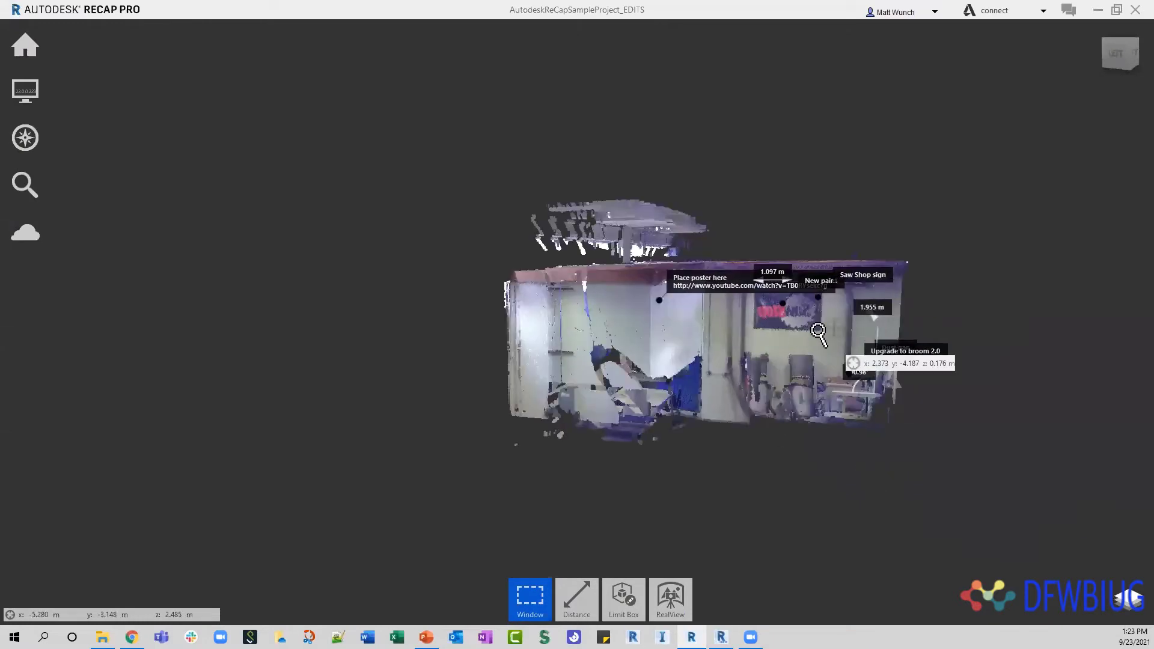
scroll(801, 342, "up", 4)
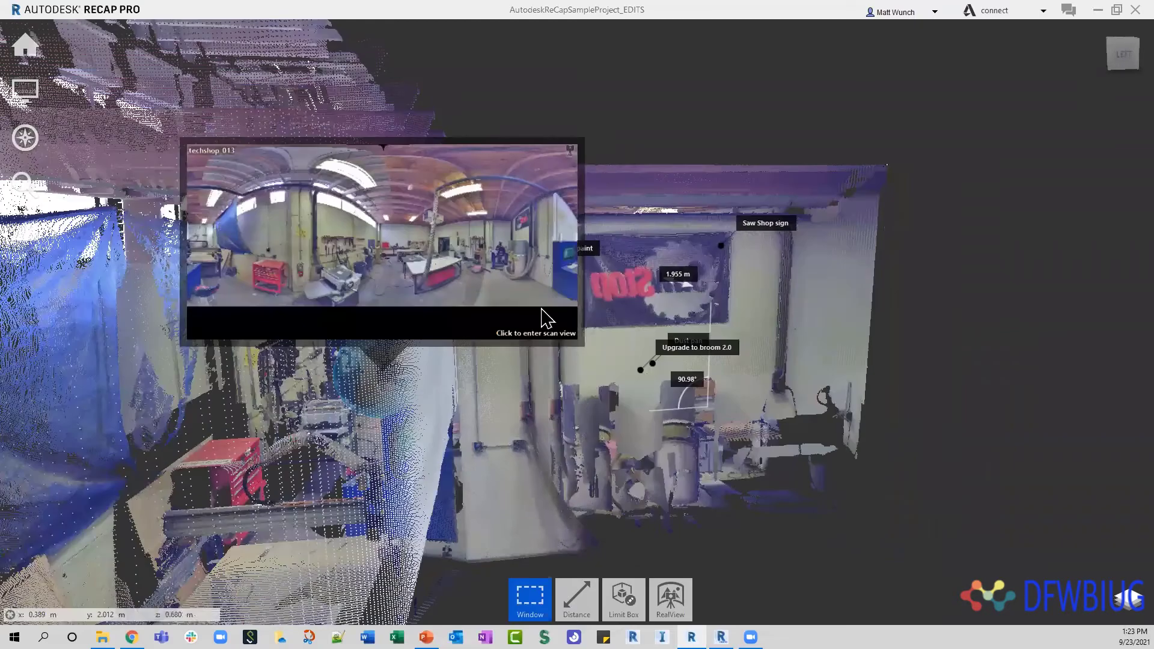
left_click(541, 315)
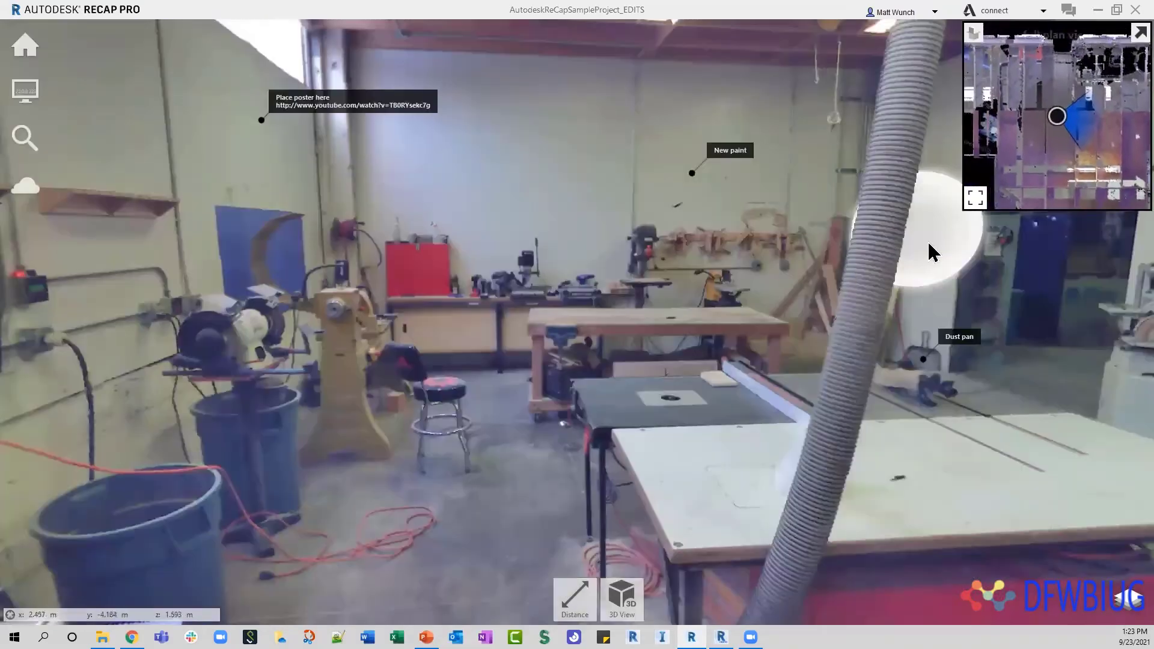
left_click(928, 240)
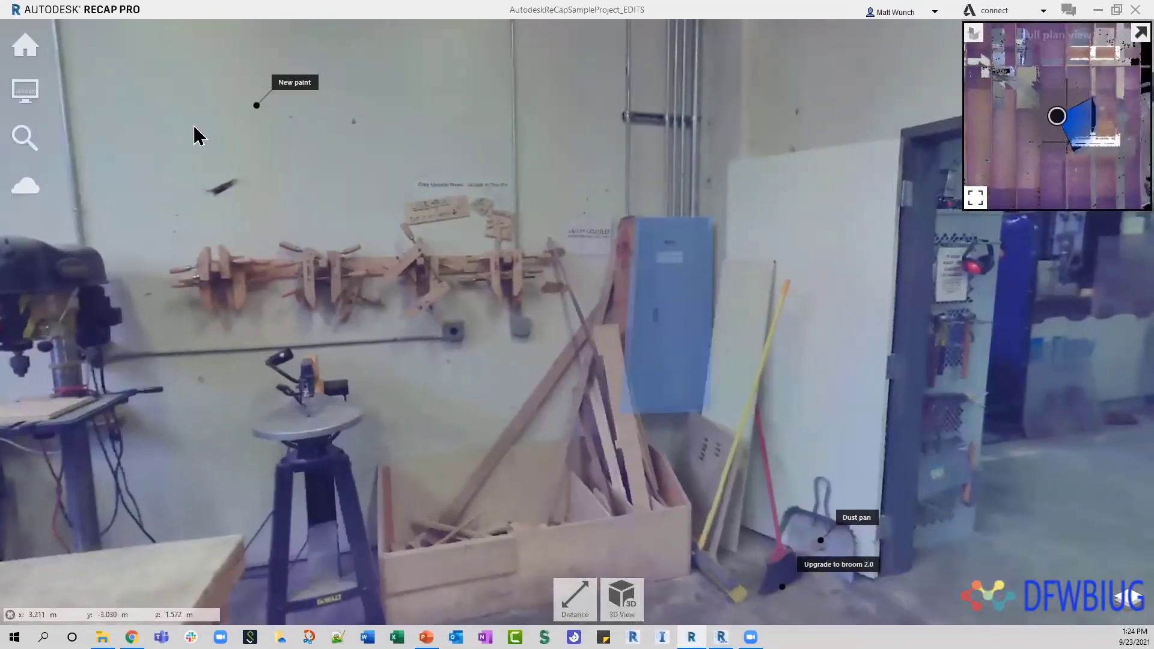
Save the project for publishing, review the Update settings and the included techshop scans, and cancel the publish
mouse_move(20, 57)
mouse_move(384, 59)
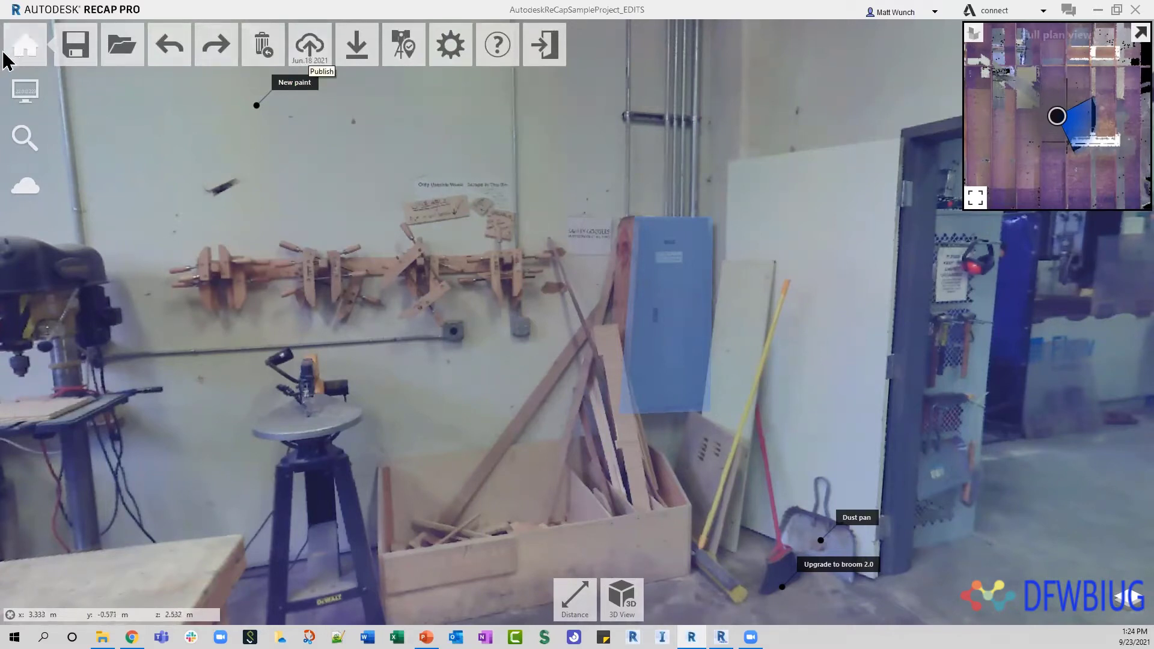
left_click(311, 48)
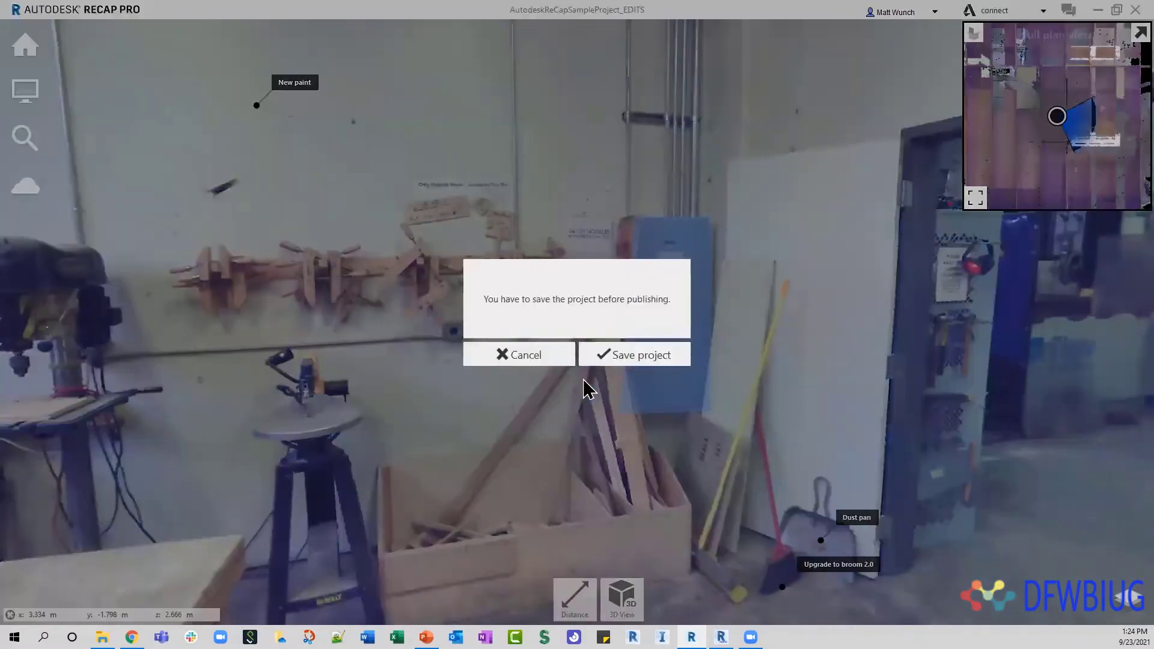
left_click(628, 359)
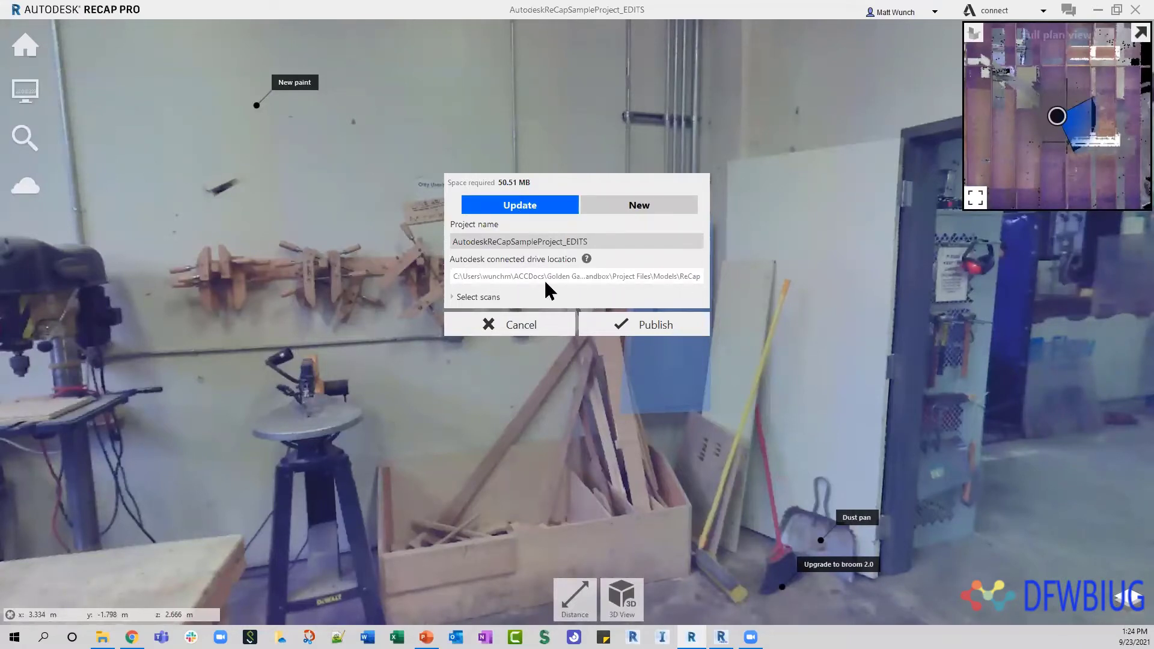
left_click(452, 298)
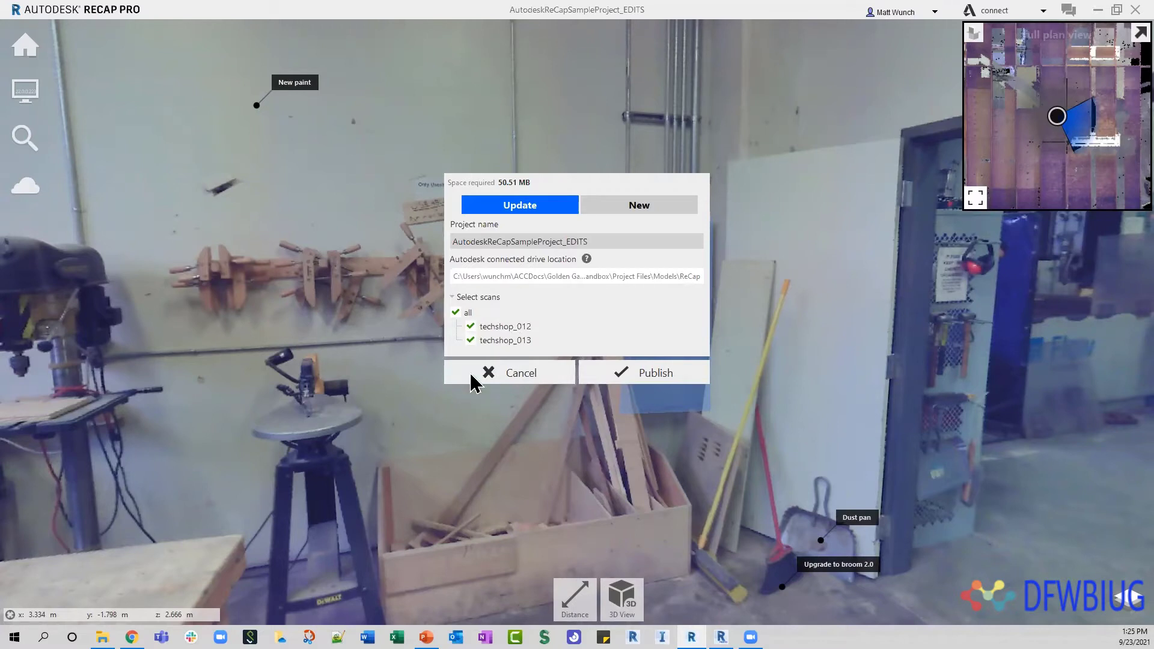
left_click(677, 344)
left_click(512, 374)
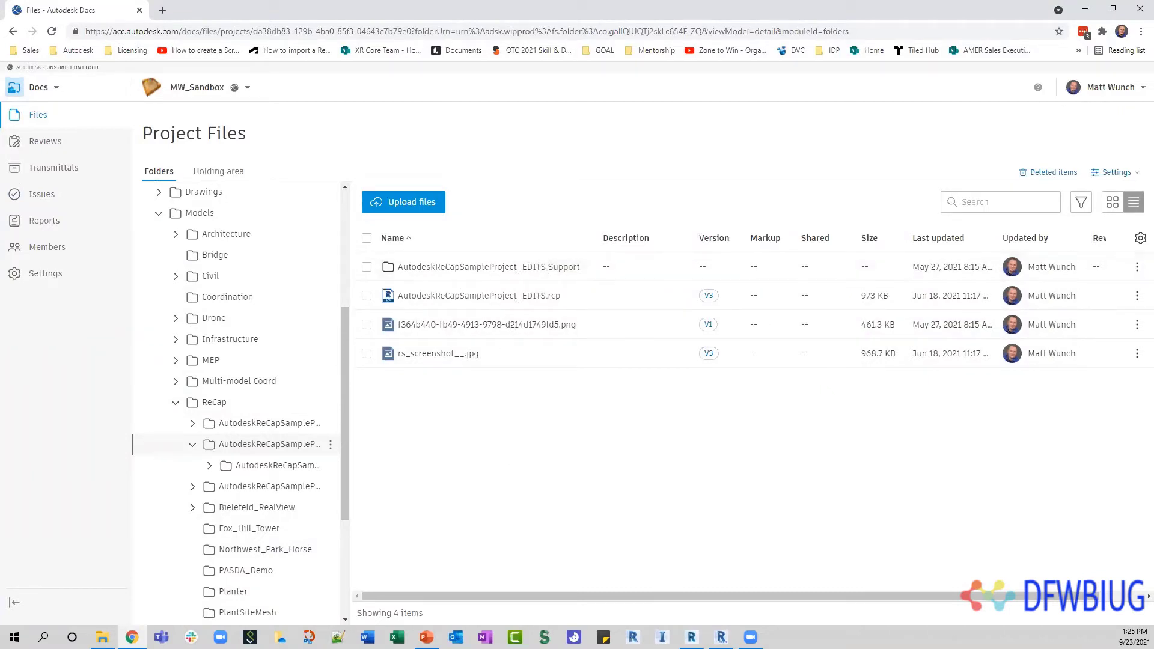
In the Autodesk Docs ReCap folder, open AutodeskReCapSampleProject_EDITS.rcp and display the techshop_012 scan
left_click(692, 637)
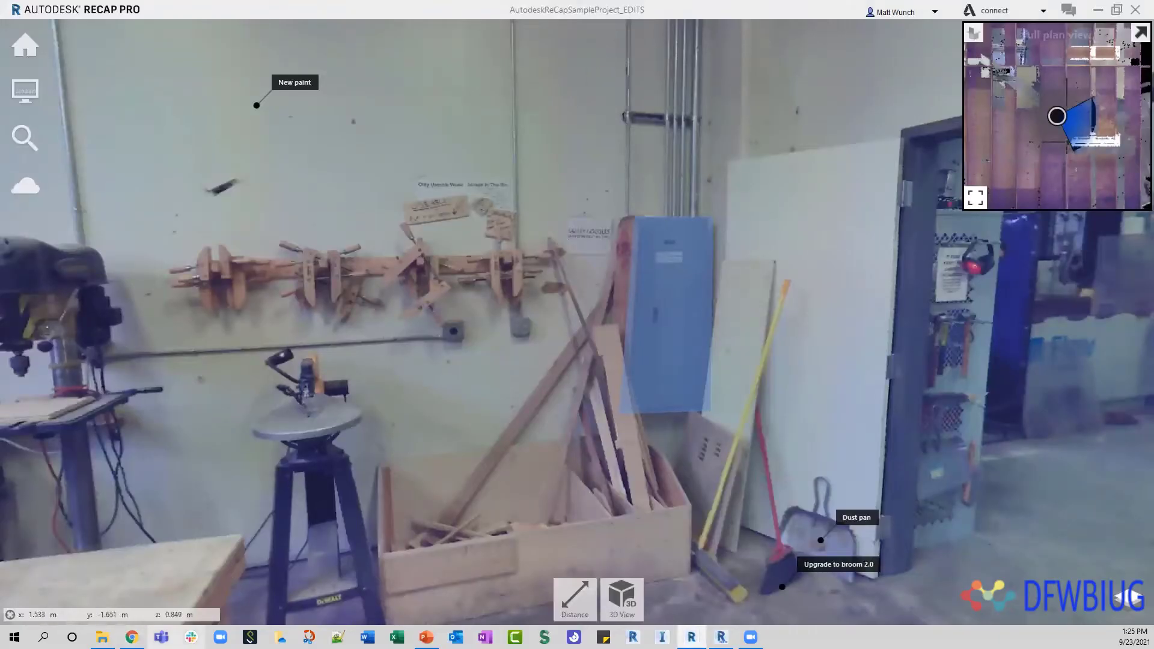
left_click(132, 637)
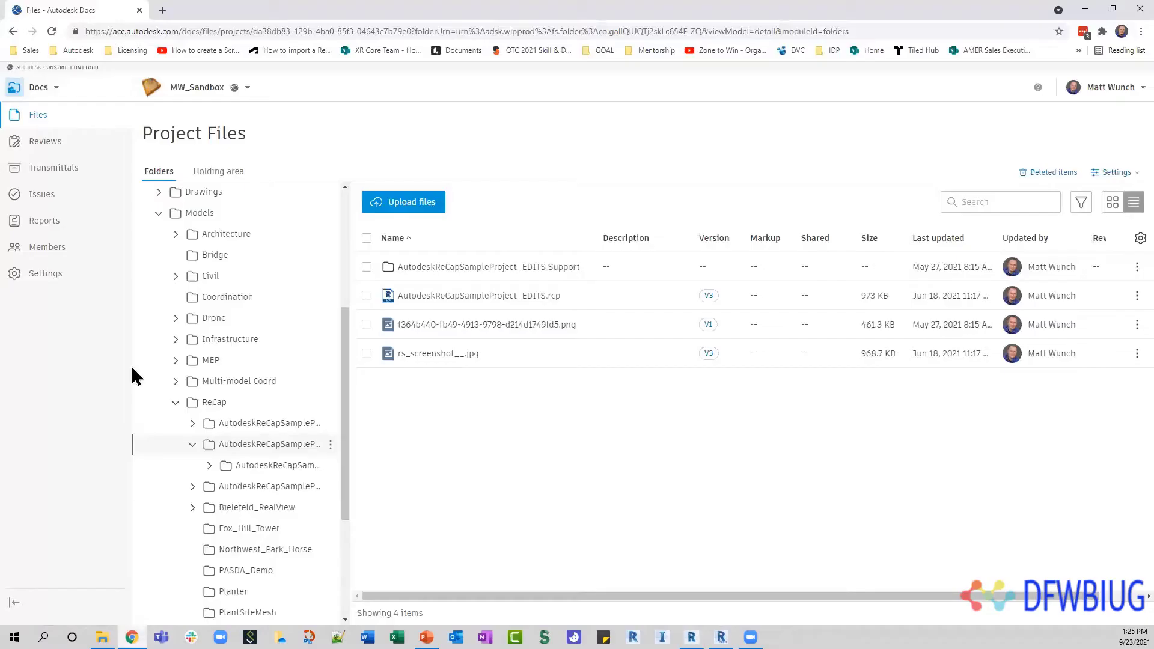
left_click(515, 297)
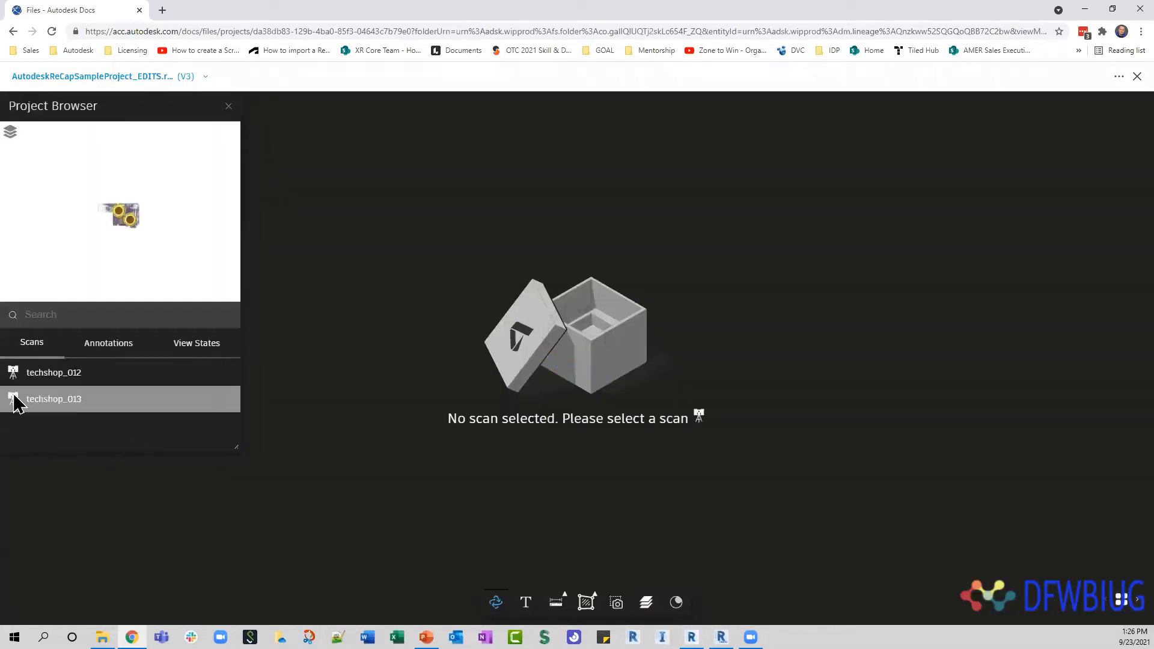
left_click(58, 384)
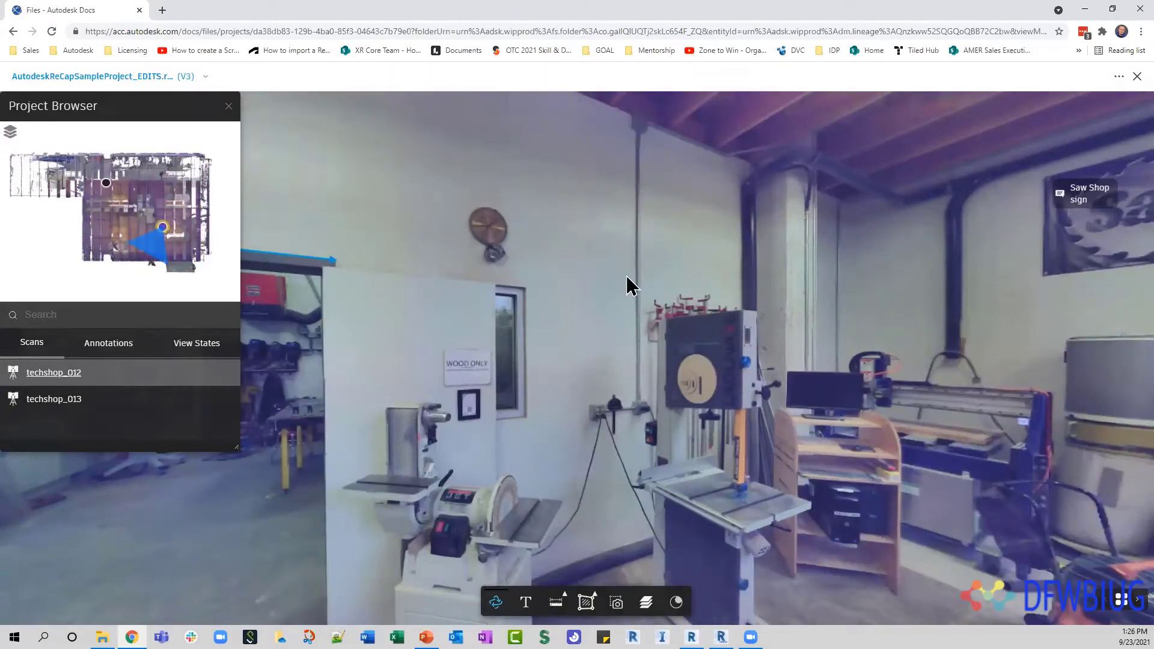
Add a text annotation titled "Wall paint" on the wall near the doorway and save it
left_click_drag(564, 268, 856, 260)
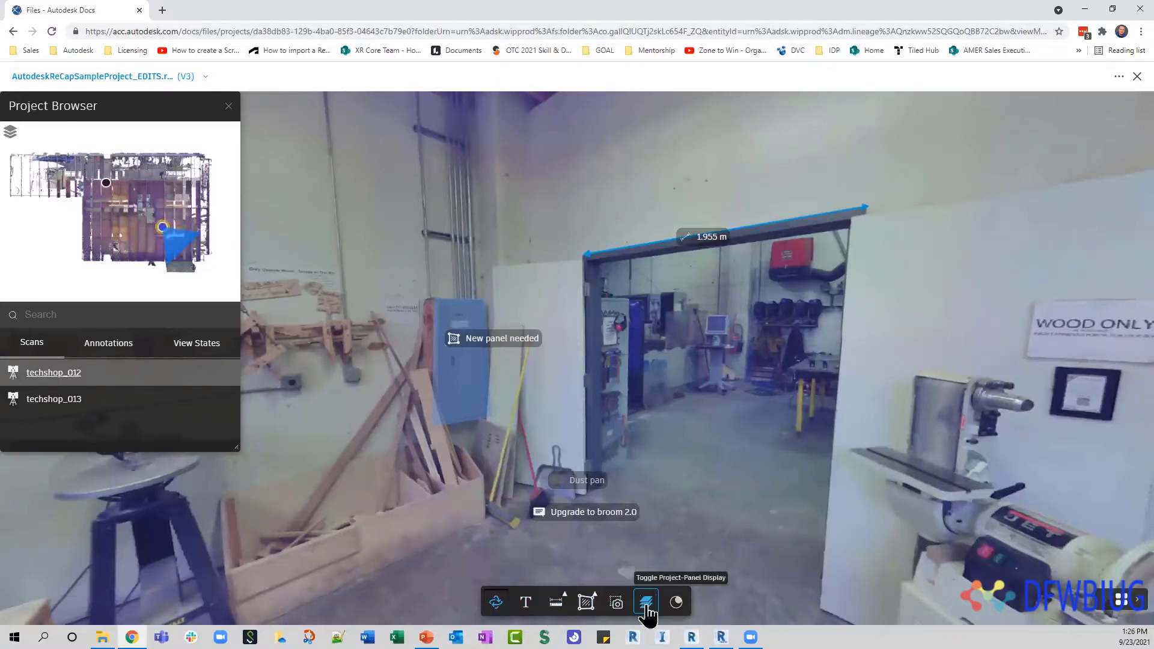
left_click(526, 602)
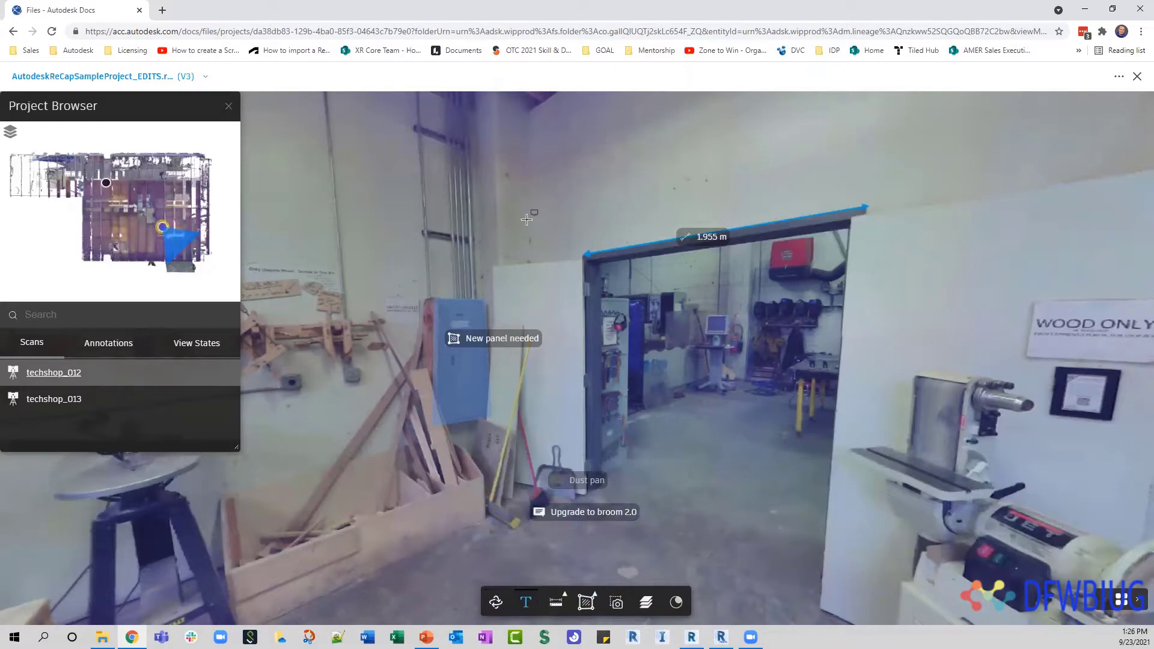
left_click(598, 260)
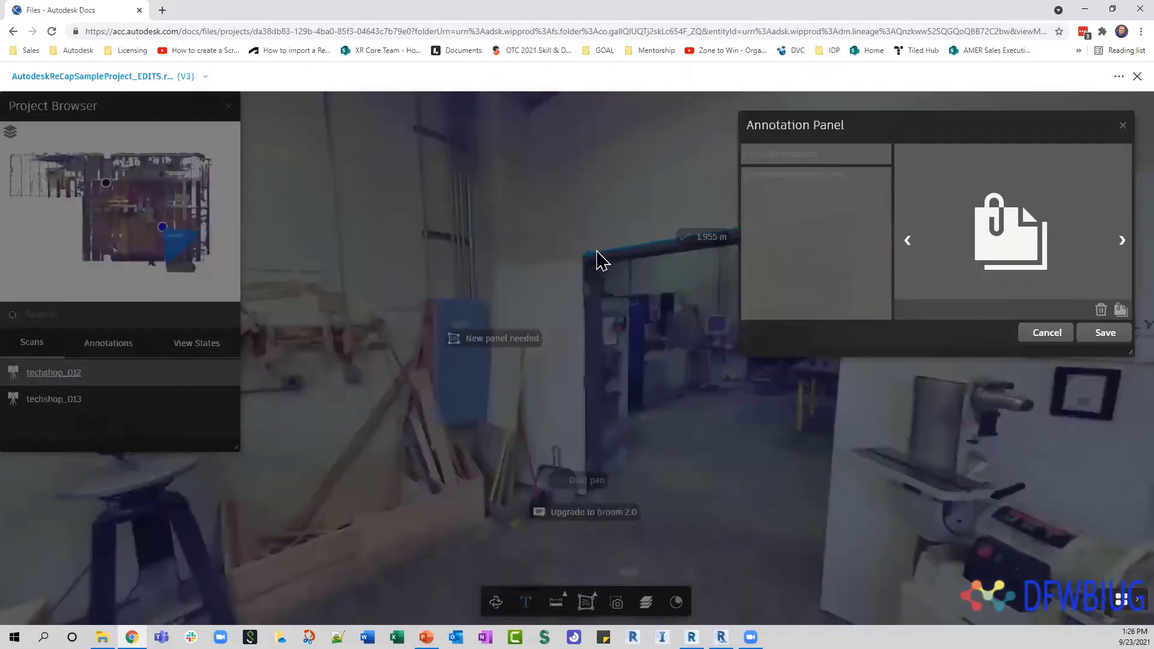
left_click(776, 153)
type("Wall paing")
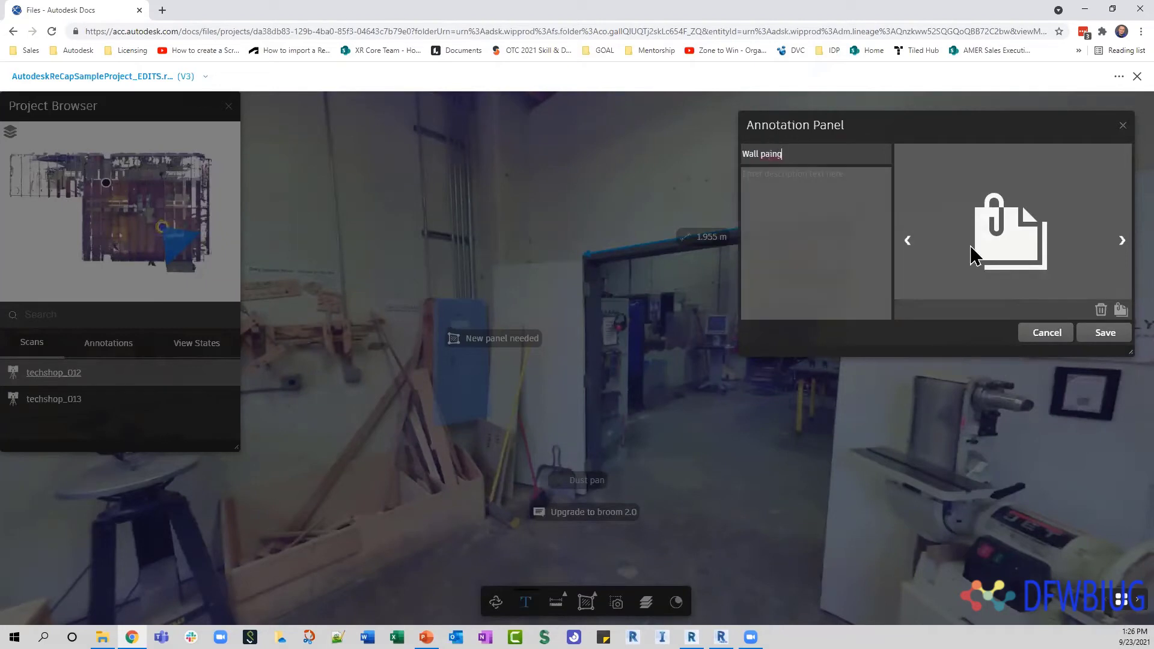
key("BackSpace")
type("t")
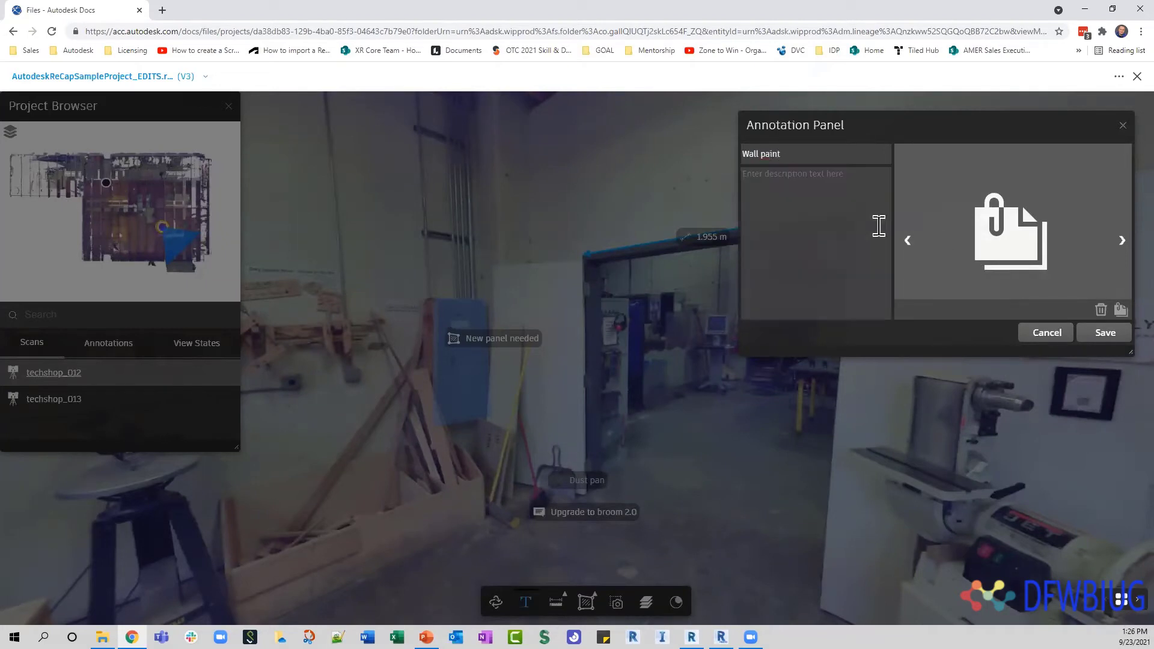
left_click(1105, 332)
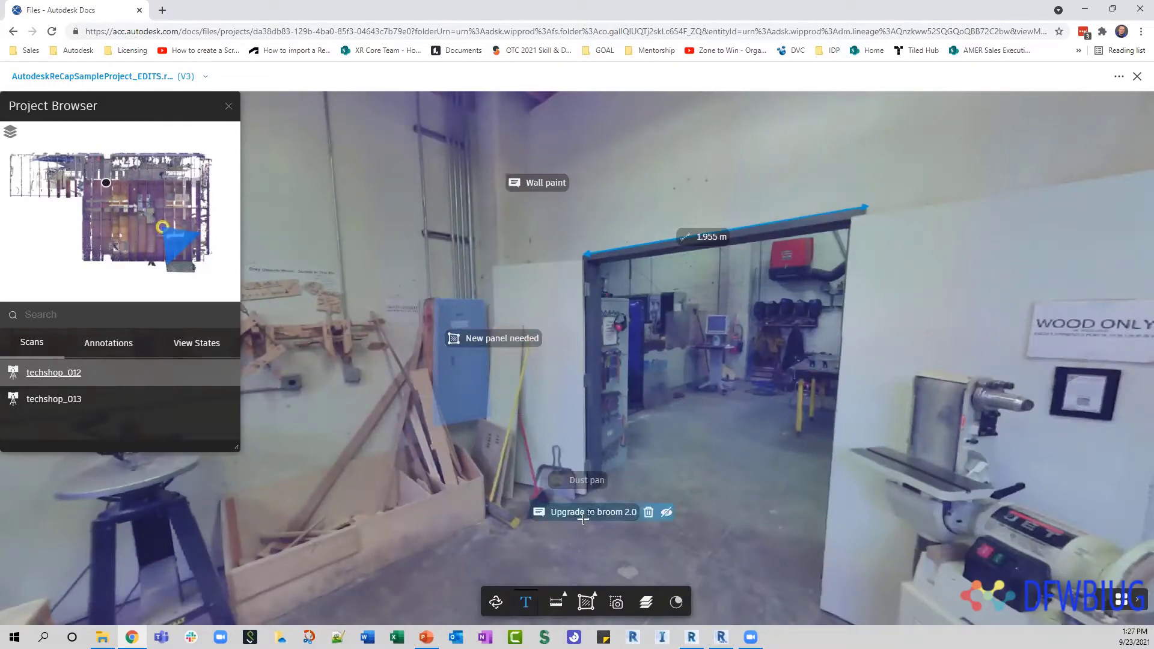
scroll(568, 489, "up", 3)
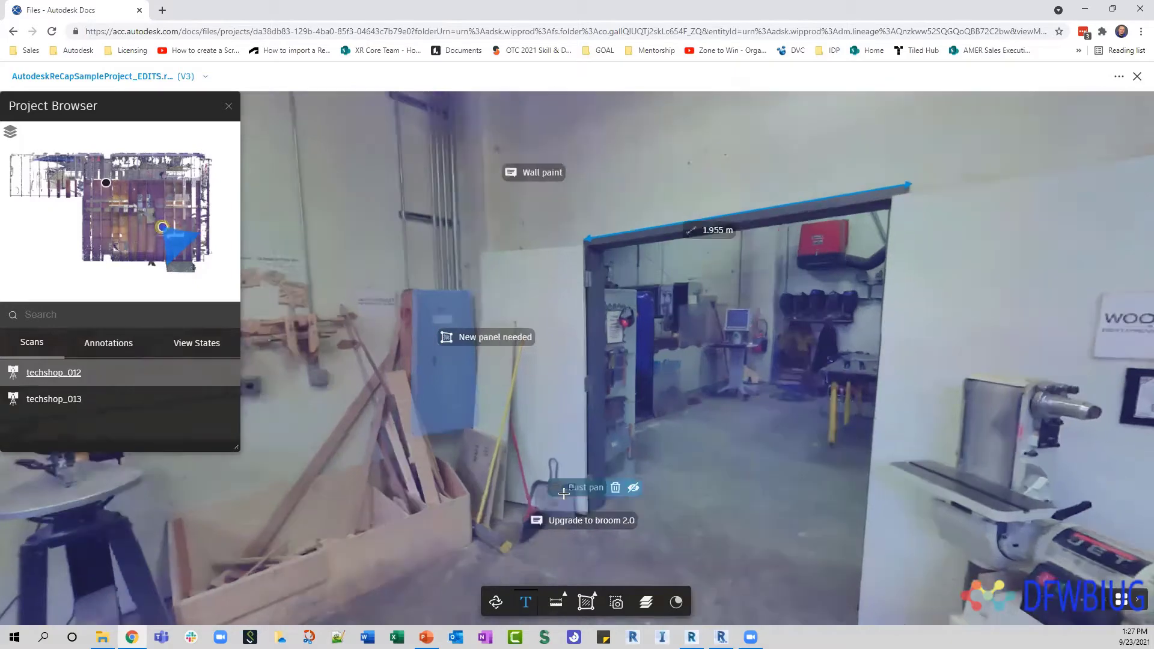
left_click(677, 423)
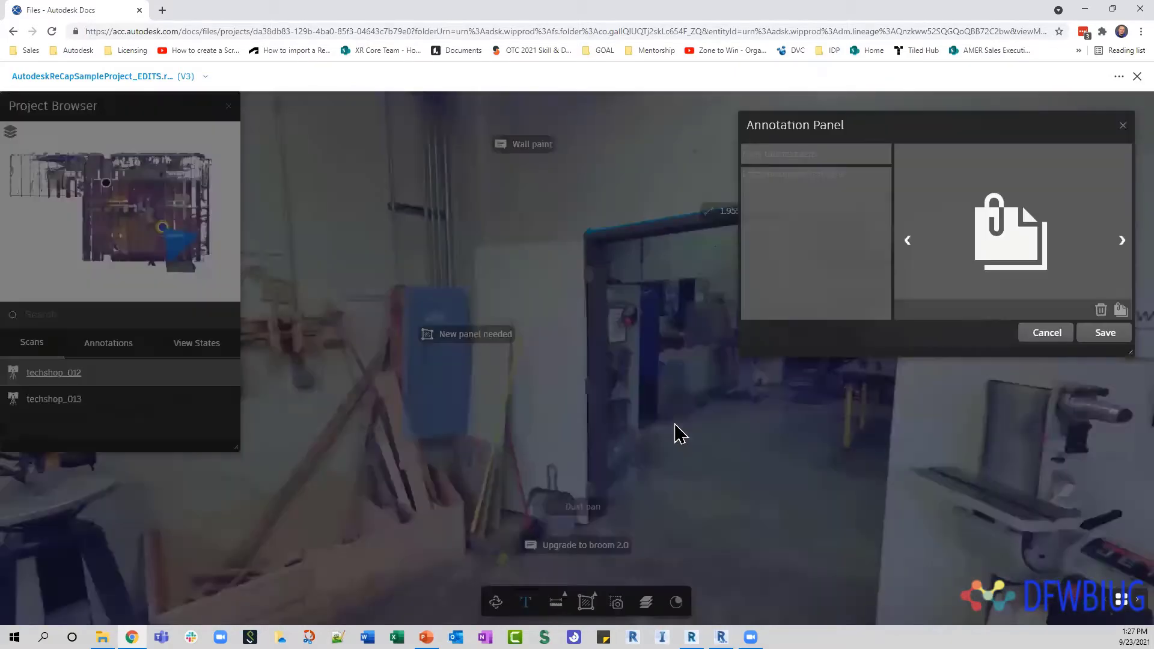
left_click(1047, 334)
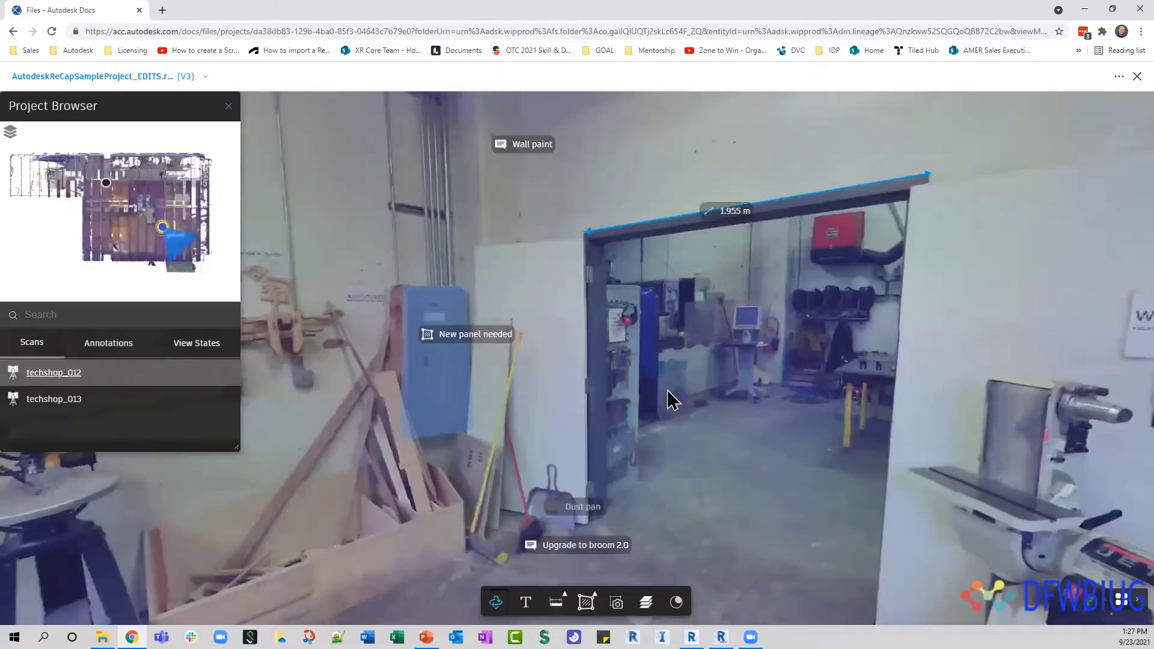
View the Dust pan annotation in the web viewer, then switch to ReCap Pro and view the same annotation's details
left_click(598, 417)
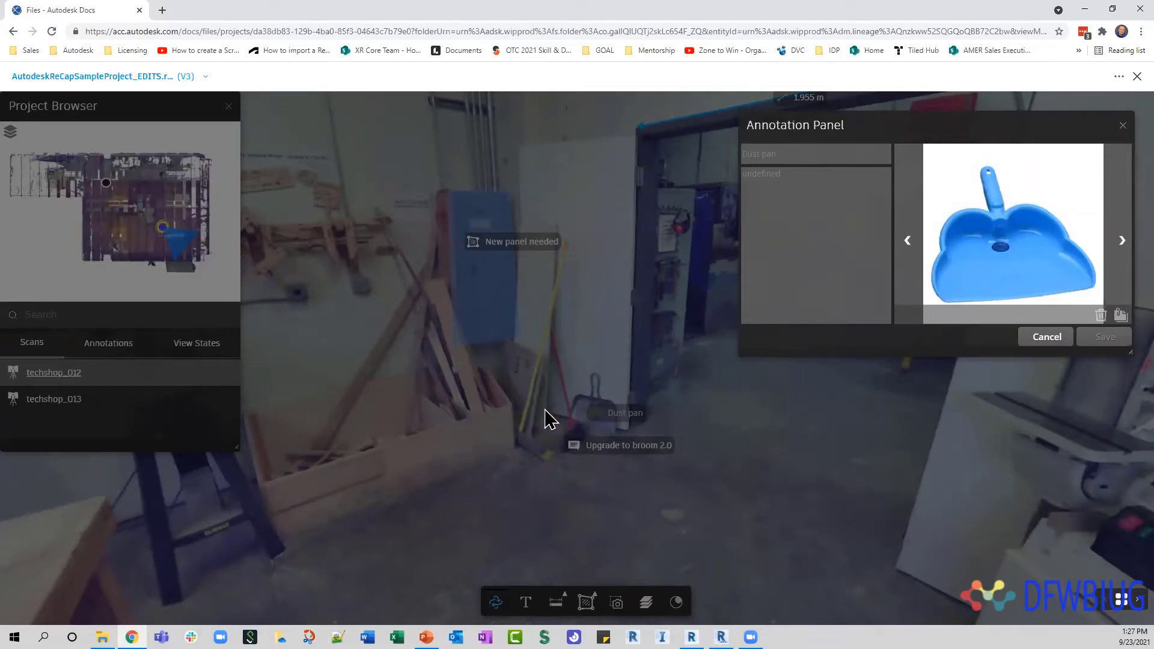
left_click(1047, 336)
left_click(691, 638)
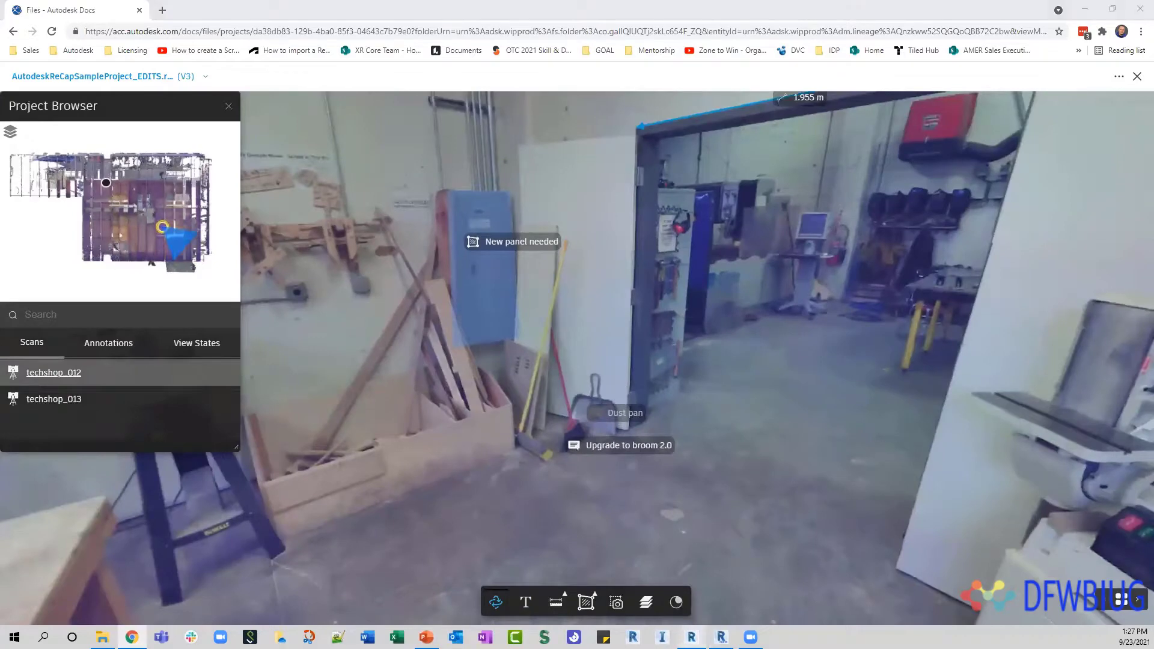
mouse_move(807, 425)
left_mouse_down()
mouse_move(766, 383)
mouse_move(621, 399)
left_mouse_up()
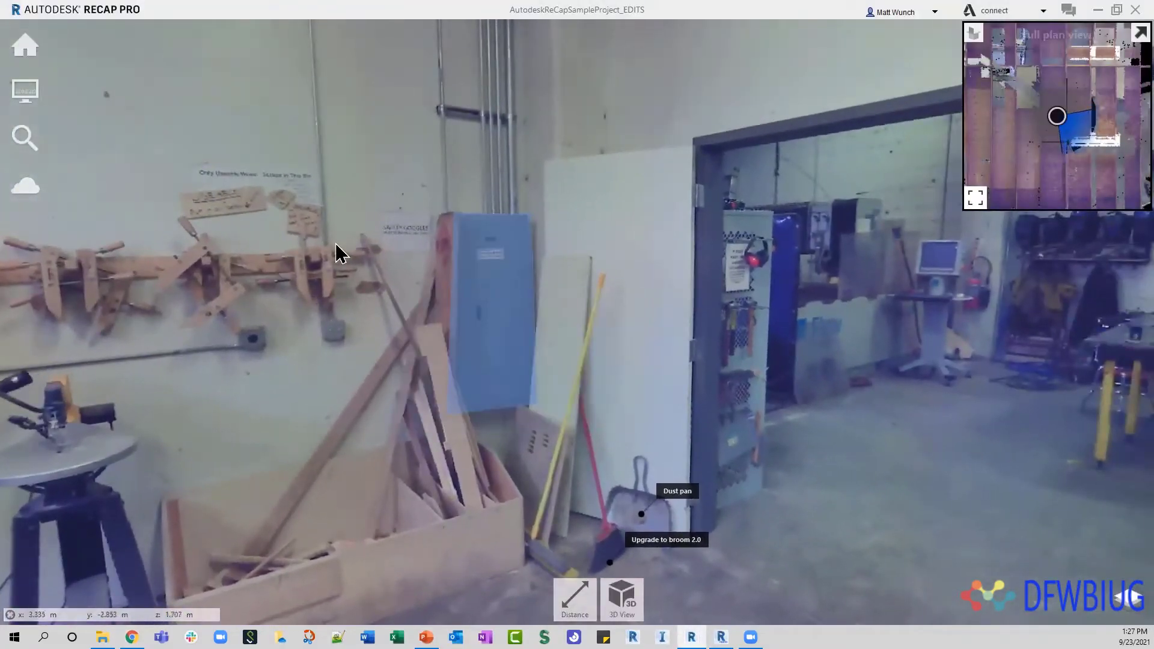
mouse_move(667, 499)
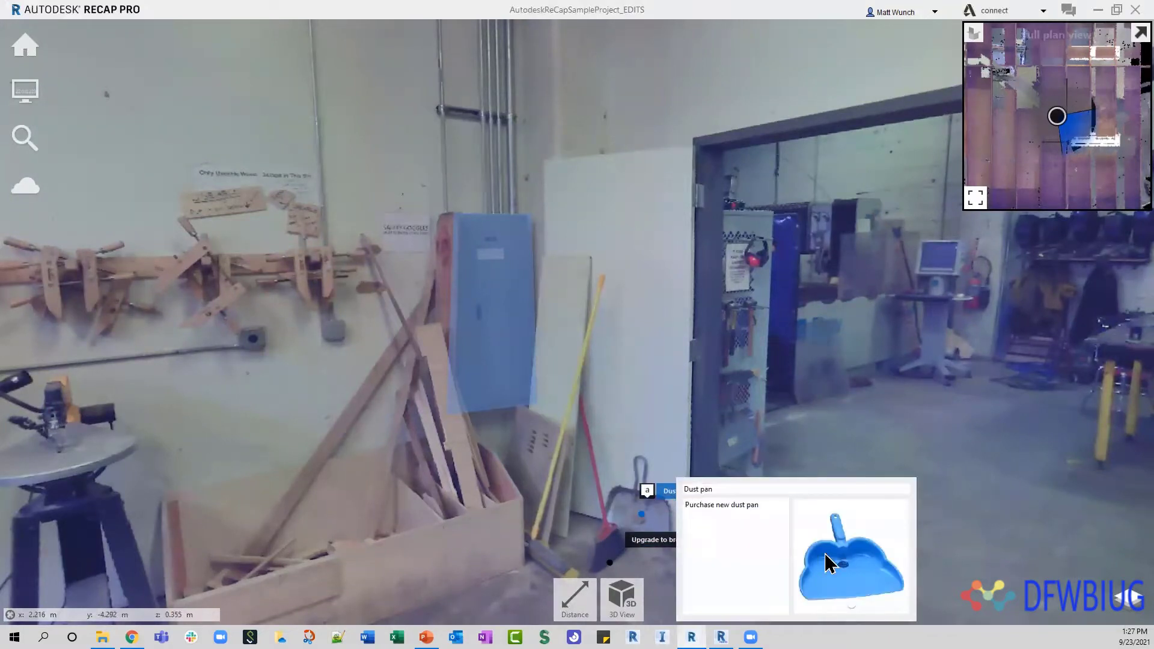
Look over the wall around the doorway in ReCap Pro's RealView for the Wall paint annotation
left_click_drag(659, 396, 517, 396)
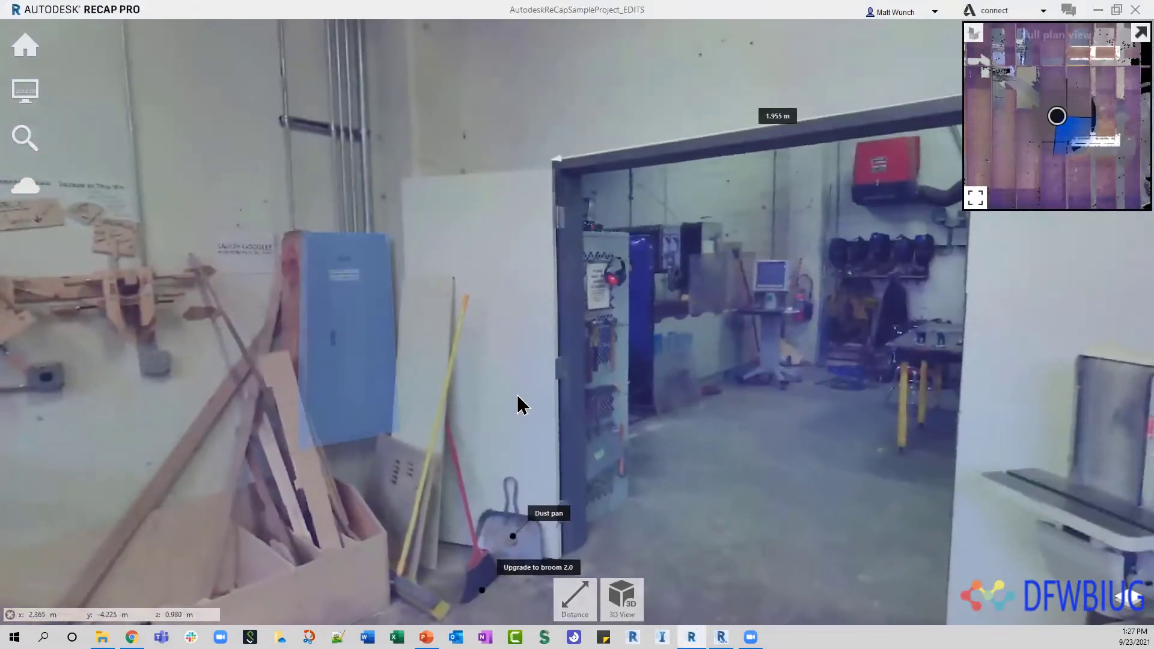
left_click_drag(578, 364, 500, 442)
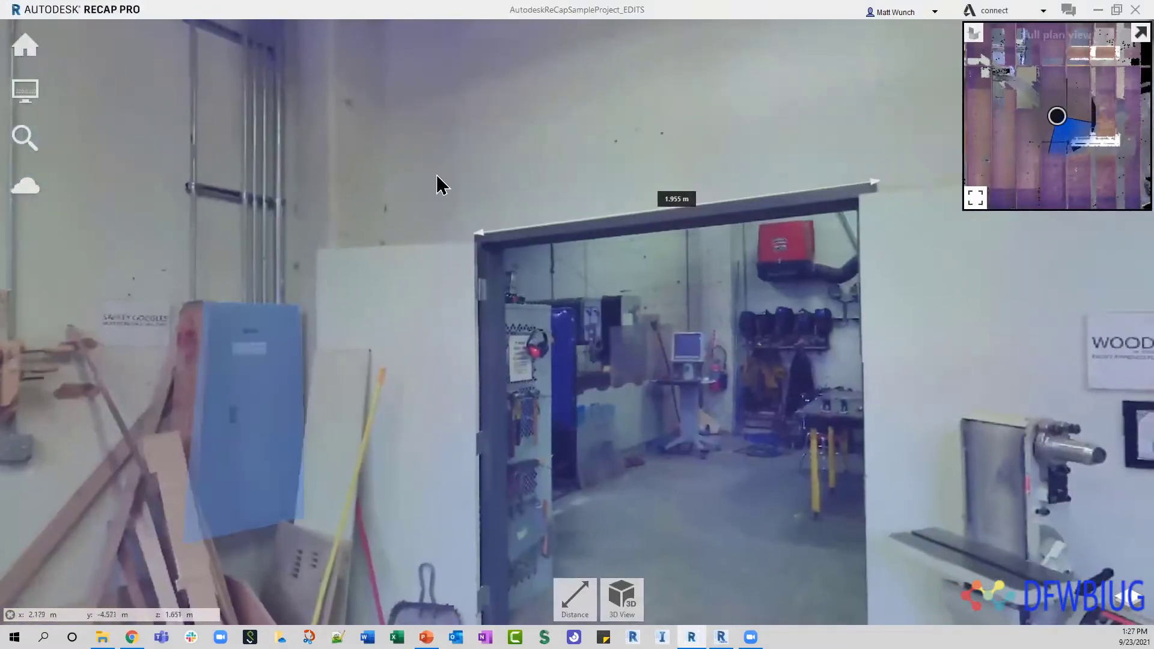
left_click_drag(442, 135, 575, 131)
left_click_drag(509, 179, 473, 194)
left_click_drag(544, 161, 551, 264)
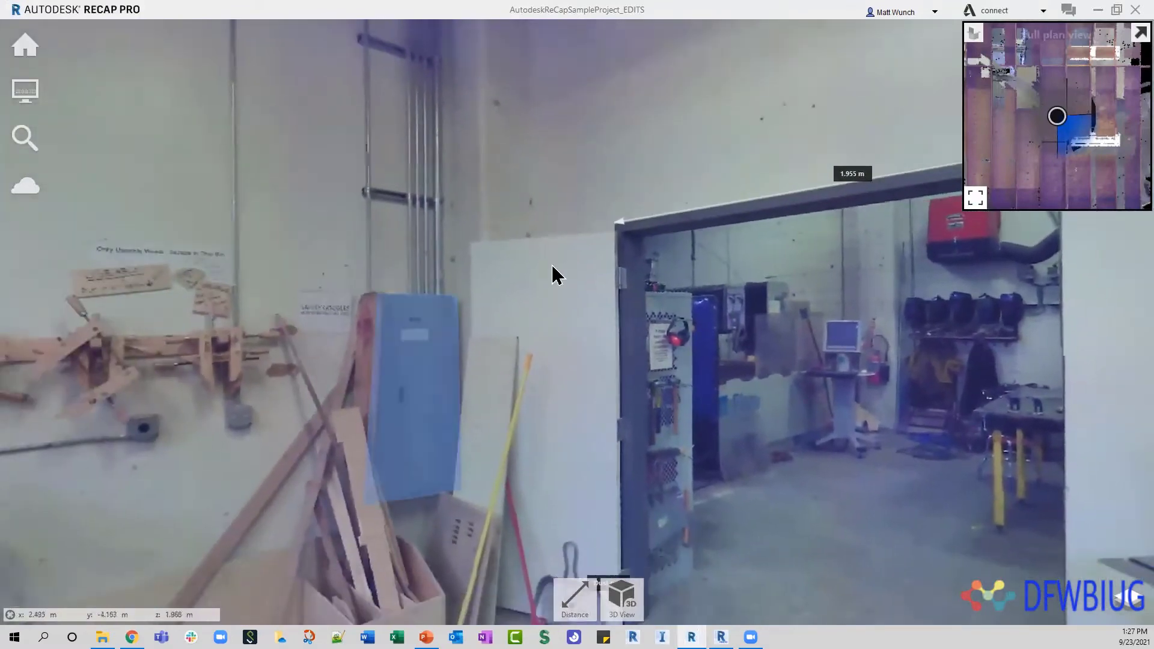
View the blue electrical panel's New panel needed annotation in ReCap Pro, then compare the doorway area in the Autodesk Docs viewer
left_click_drag(178, 187, 461, 312)
left_click(464, 315)
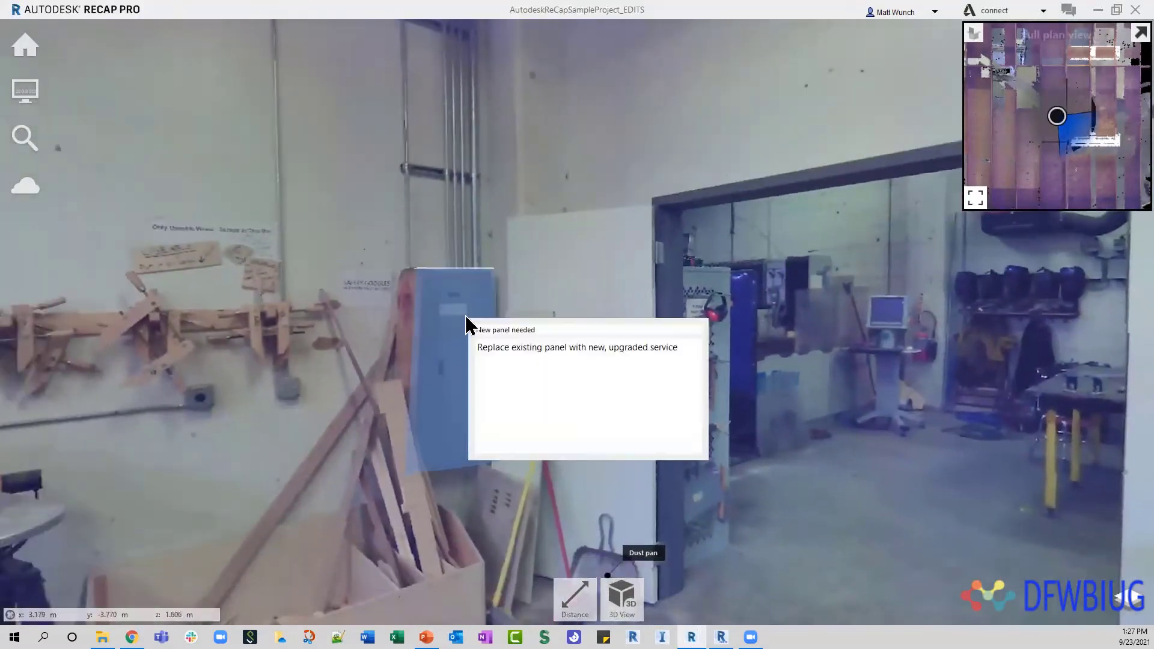
left_click_drag(680, 152, 563, 242)
left_click(358, 451)
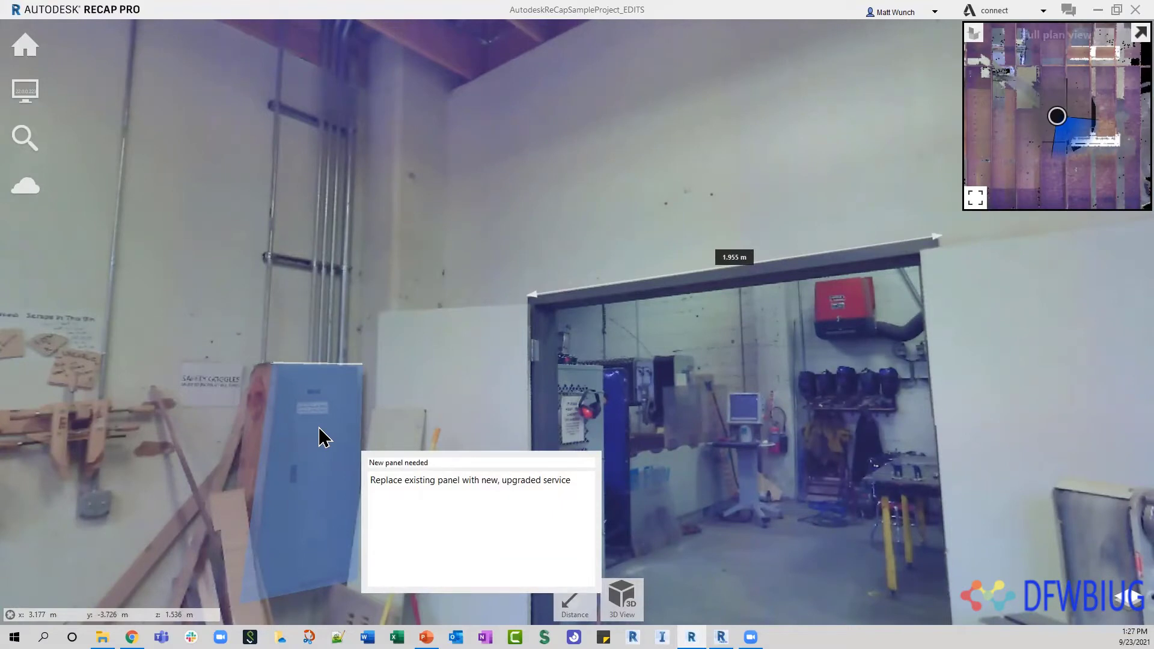
left_click(132, 637)
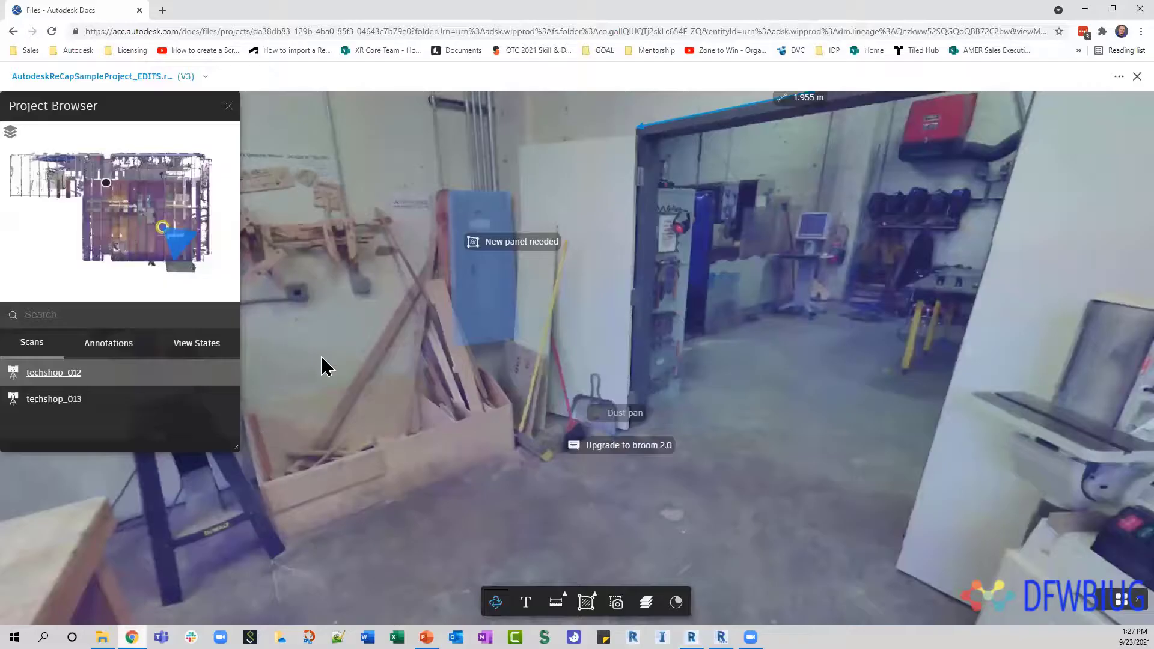
left_click_drag(644, 219, 583, 291)
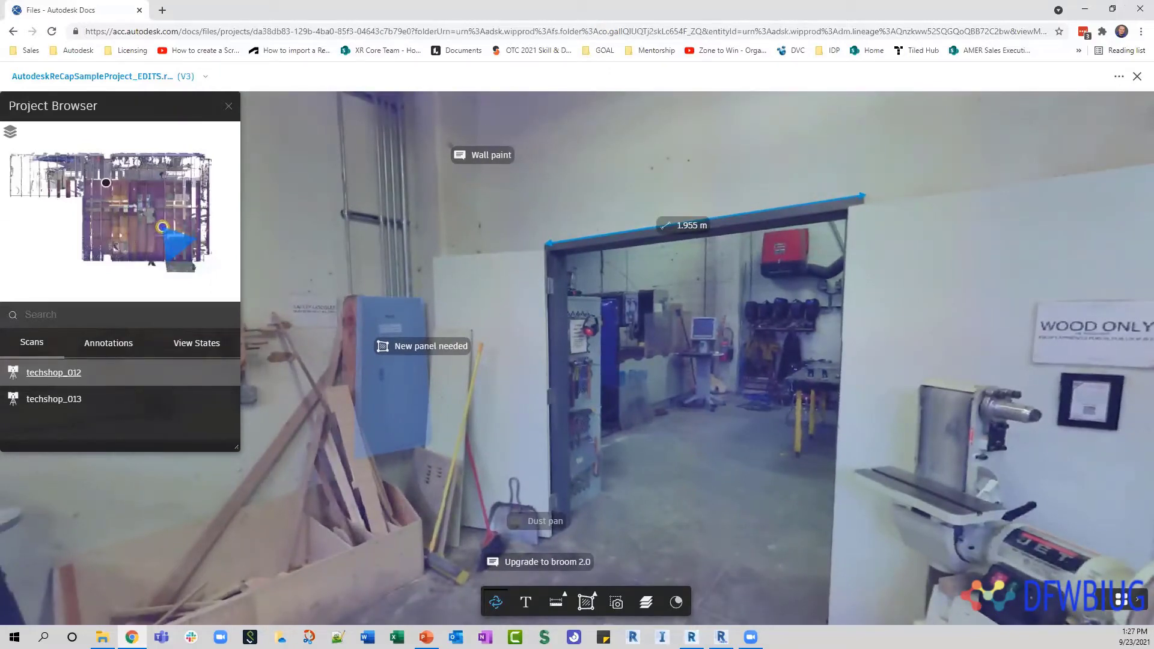
Check the available options for the AutodeskReCapSampleProject_EDITS folder in File Explorer, then minimize the window
left_click(103, 637)
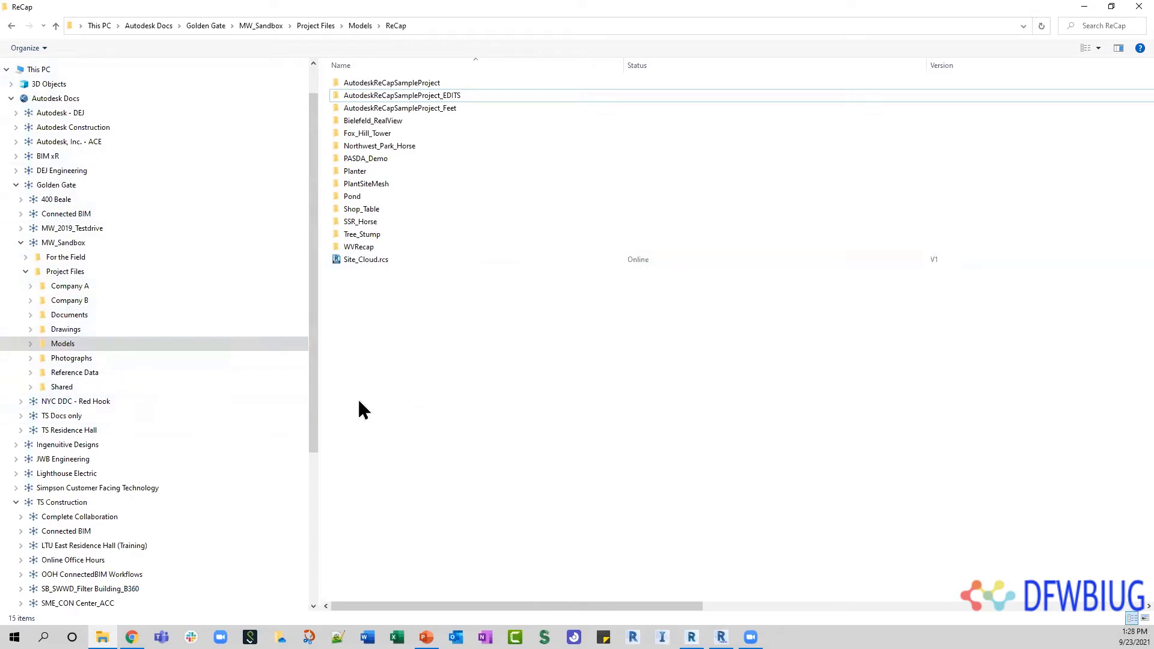
right_click(387, 94)
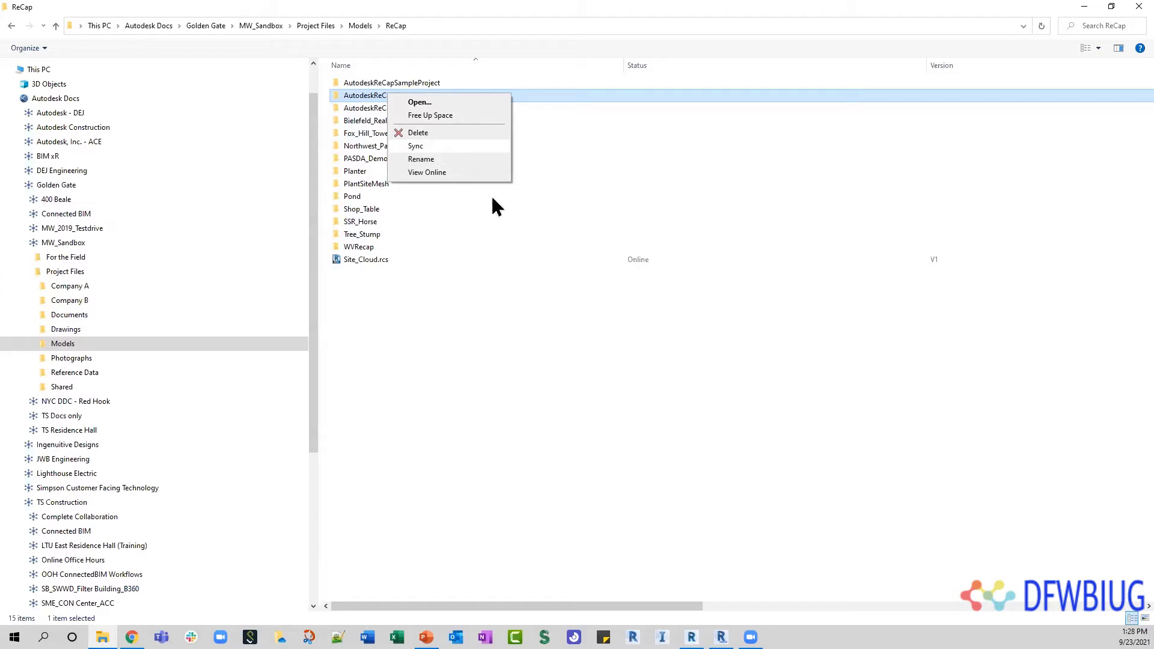
left_click(580, 463)
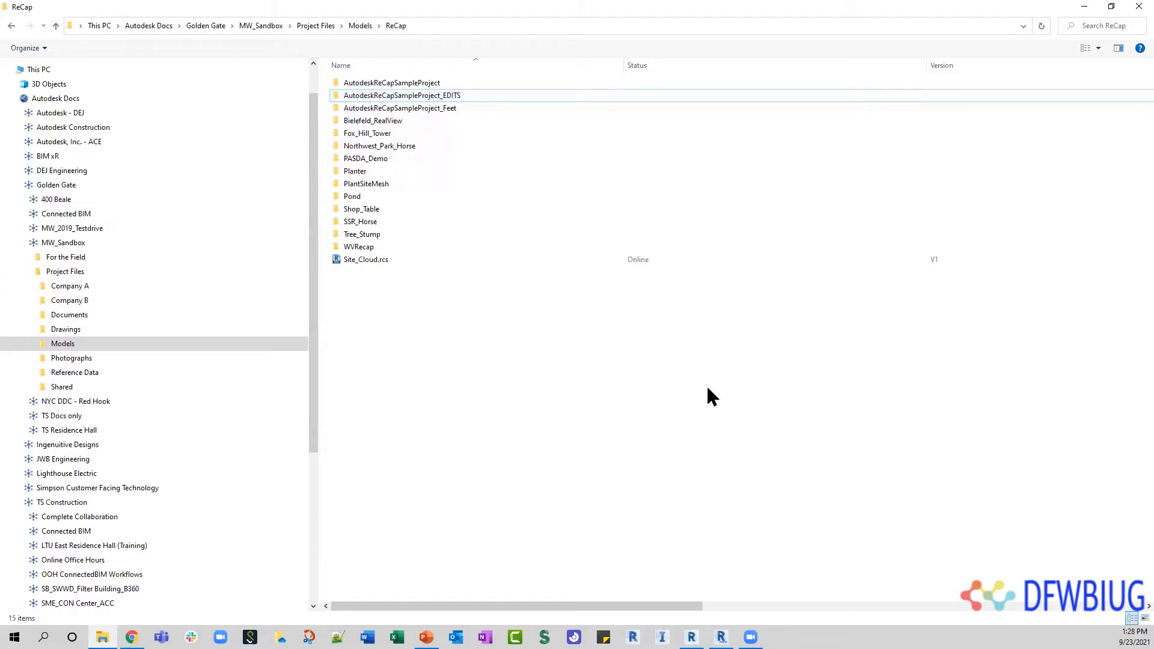
left_click(1085, 6)
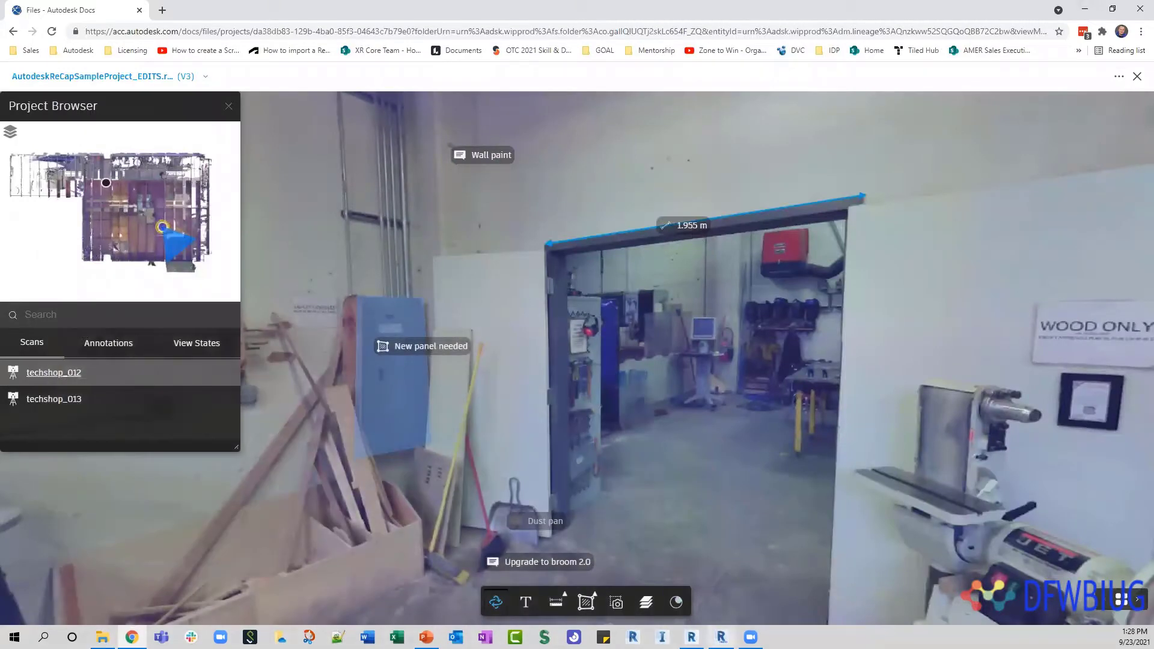
Switch to ReCap Pro and compare its RealView of the doorway and blue electrical panel with the Autodesk Docs viewer
left_click(721, 637)
left_click(691, 637)
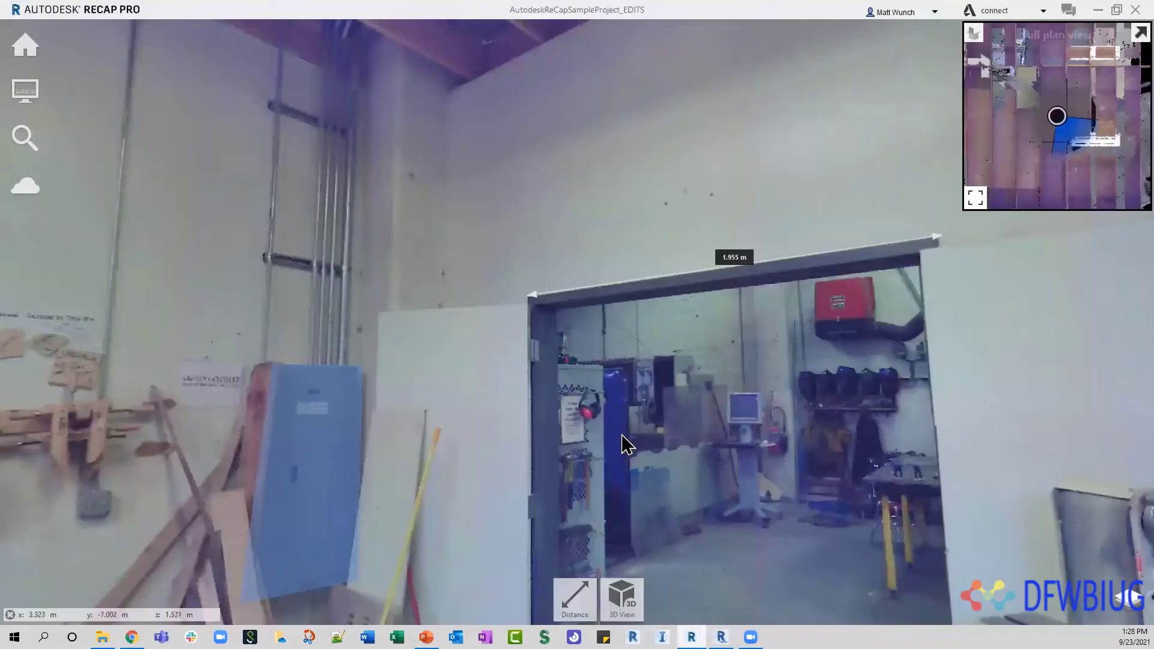
left_click_drag(625, 445, 637, 328)
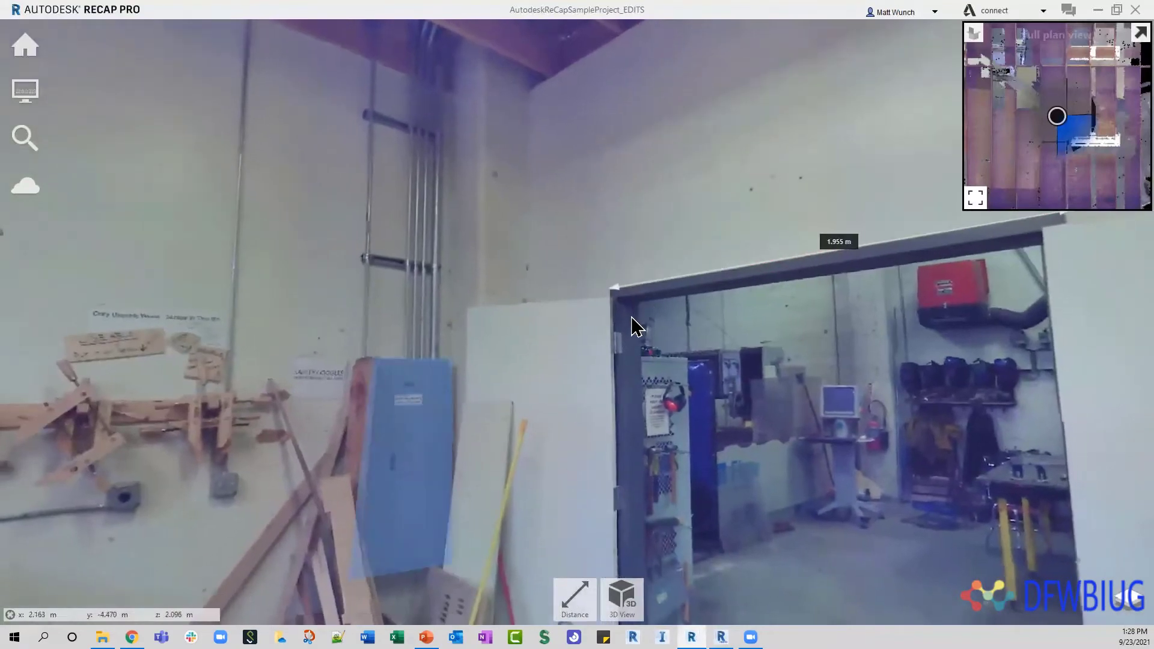
left_click_drag(587, 289, 620, 246)
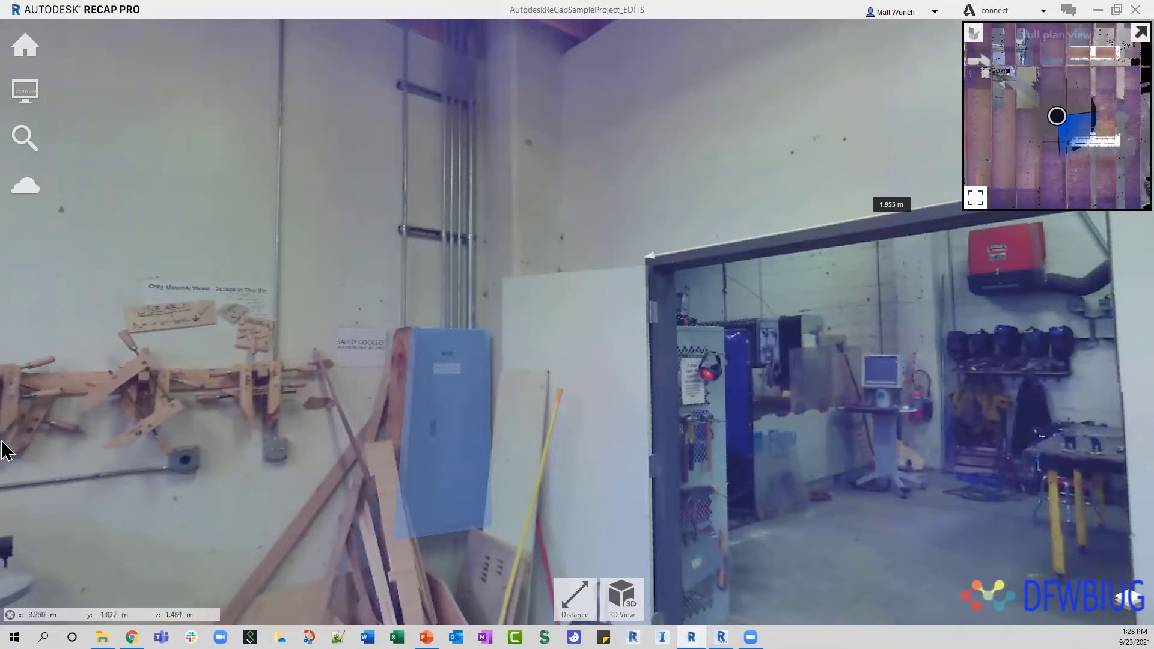
left_click(131, 637)
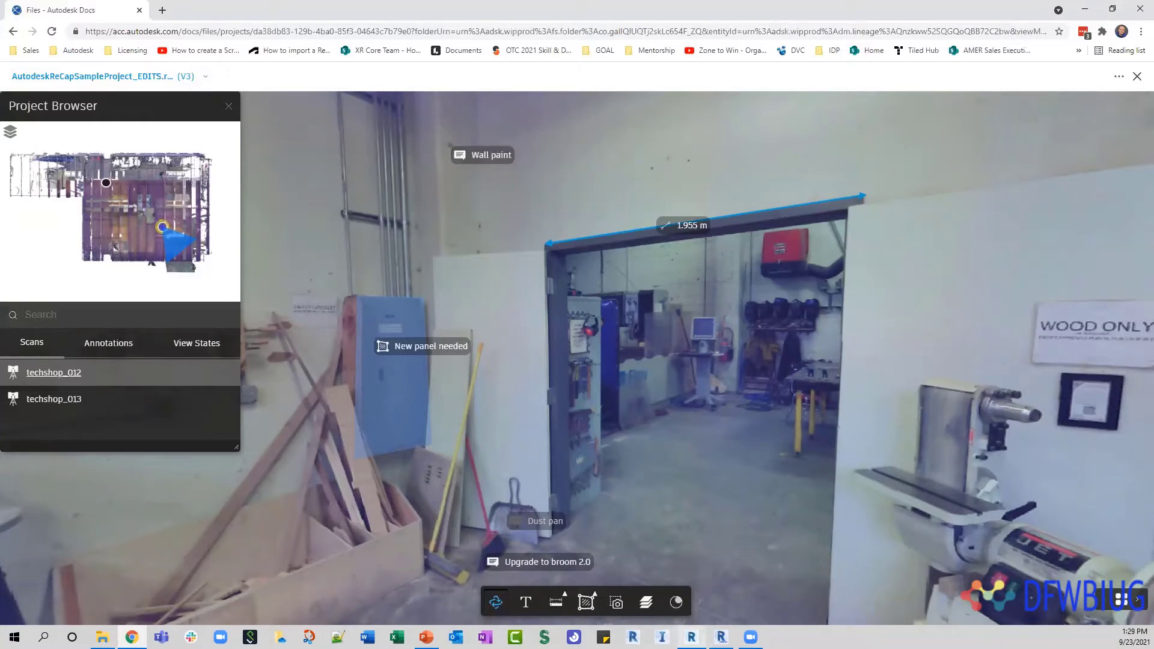
left_click(690, 637)
left_click_drag(569, 248, 575, 224)
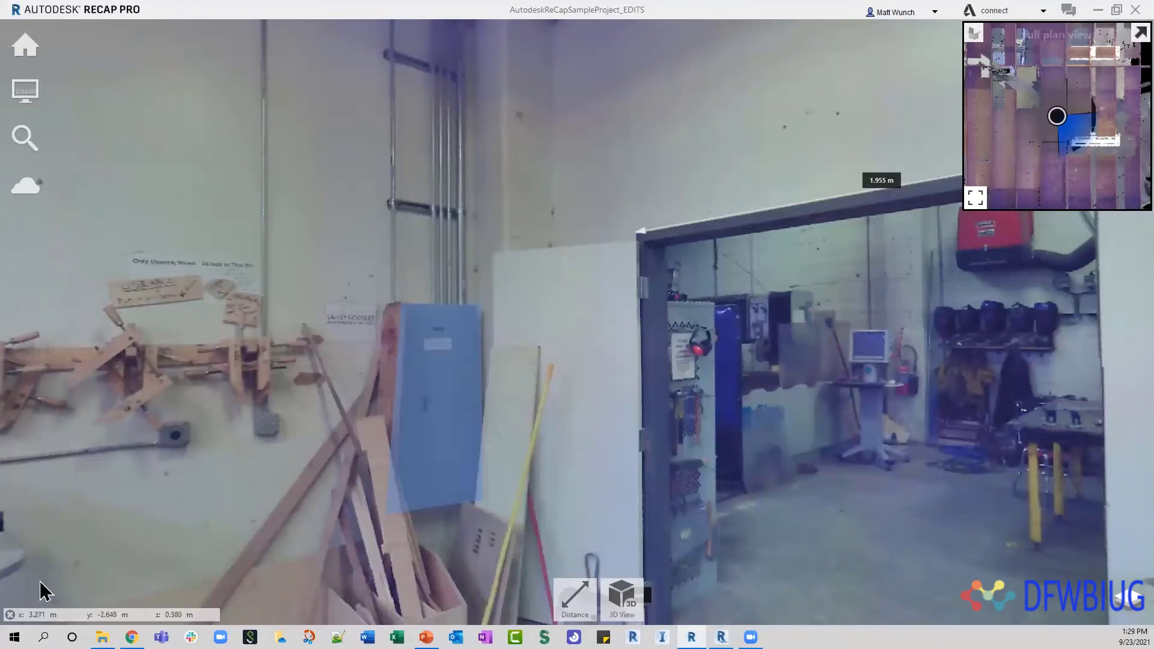
Switch to the ReCap Pro & Photo 2022 presentation in PowerPoint and start the slide show from the Scan Regions slide
left_click(427, 637)
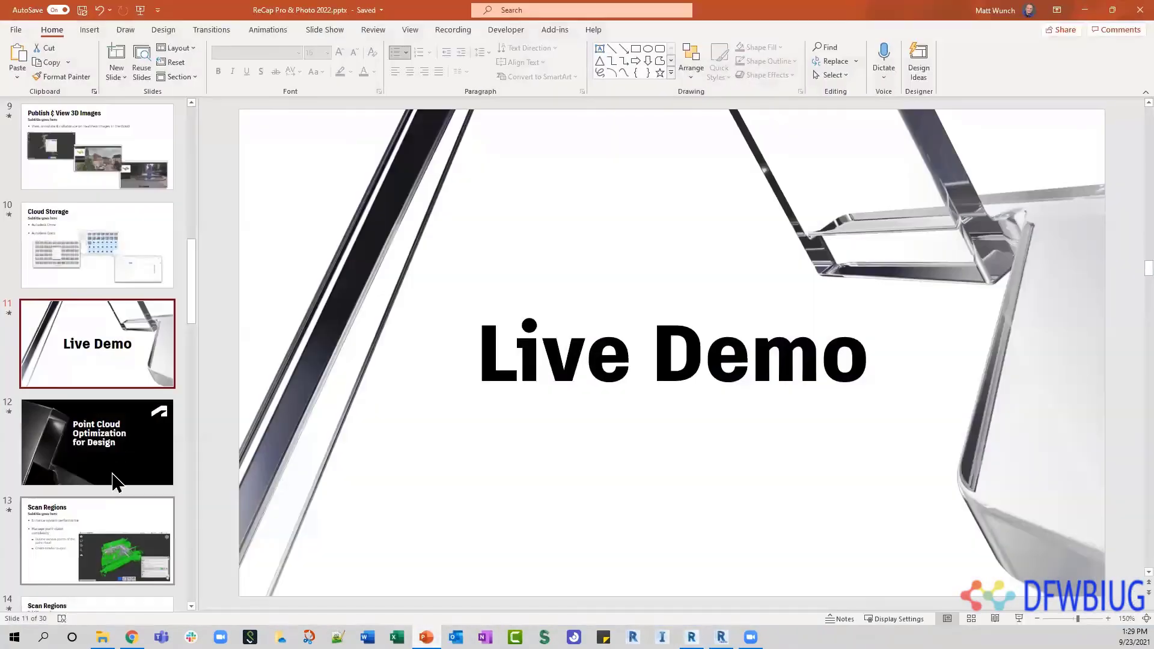
left_click(133, 455)
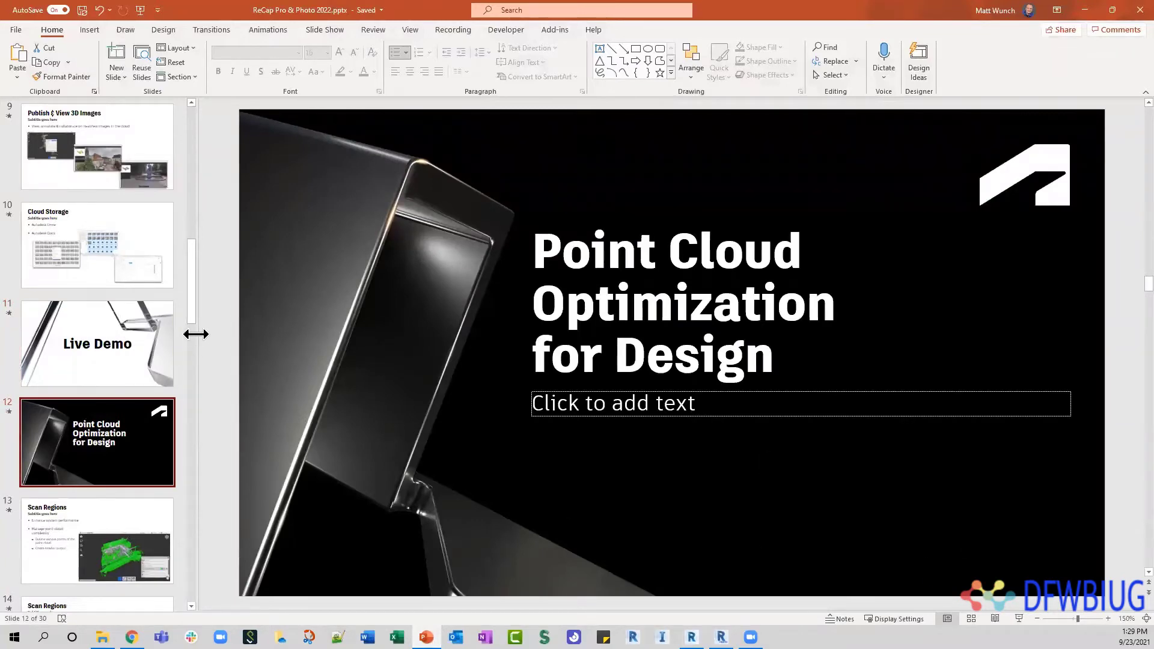
left_click_drag(193, 334, 165, 328)
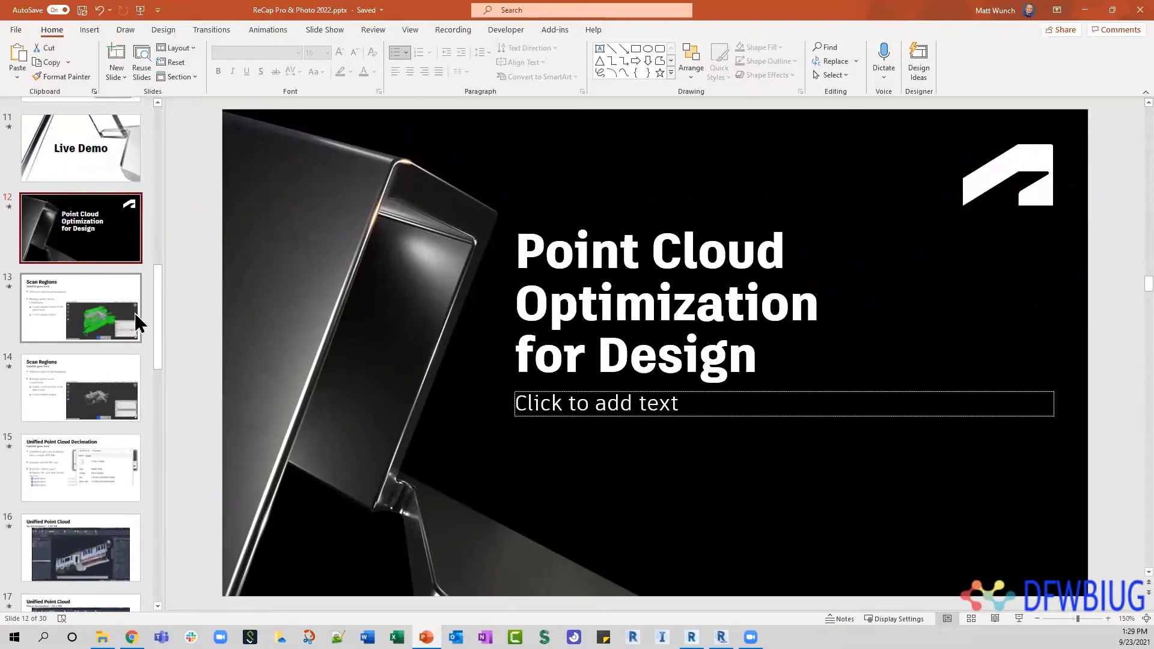
left_click(98, 319)
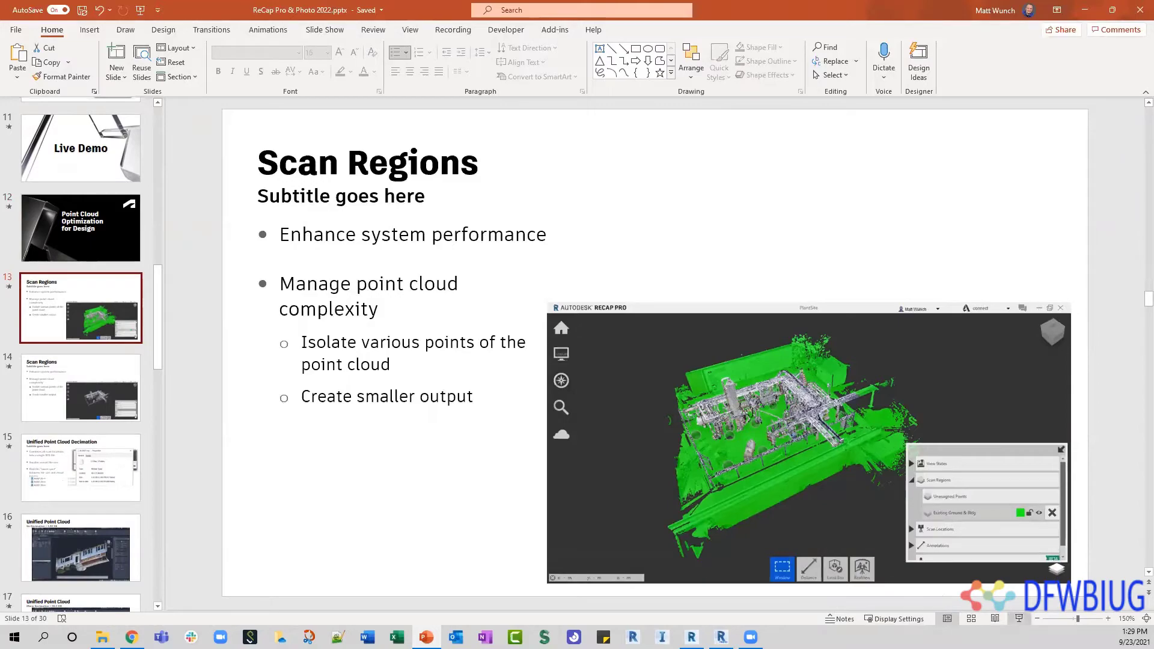
key("shift+F5")
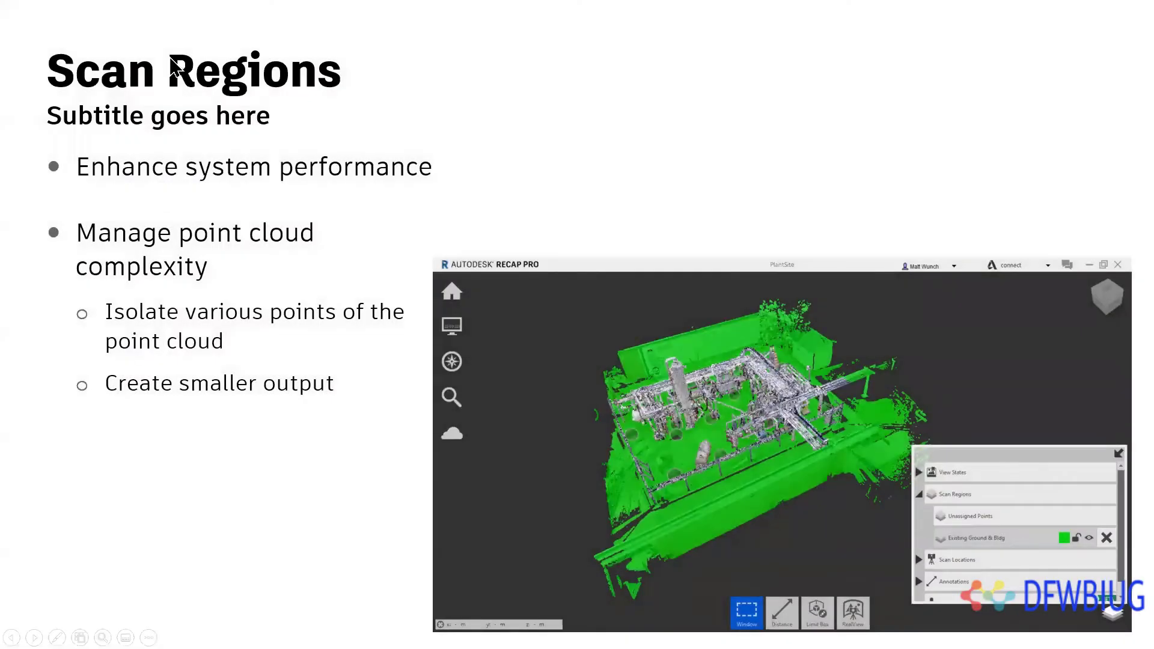
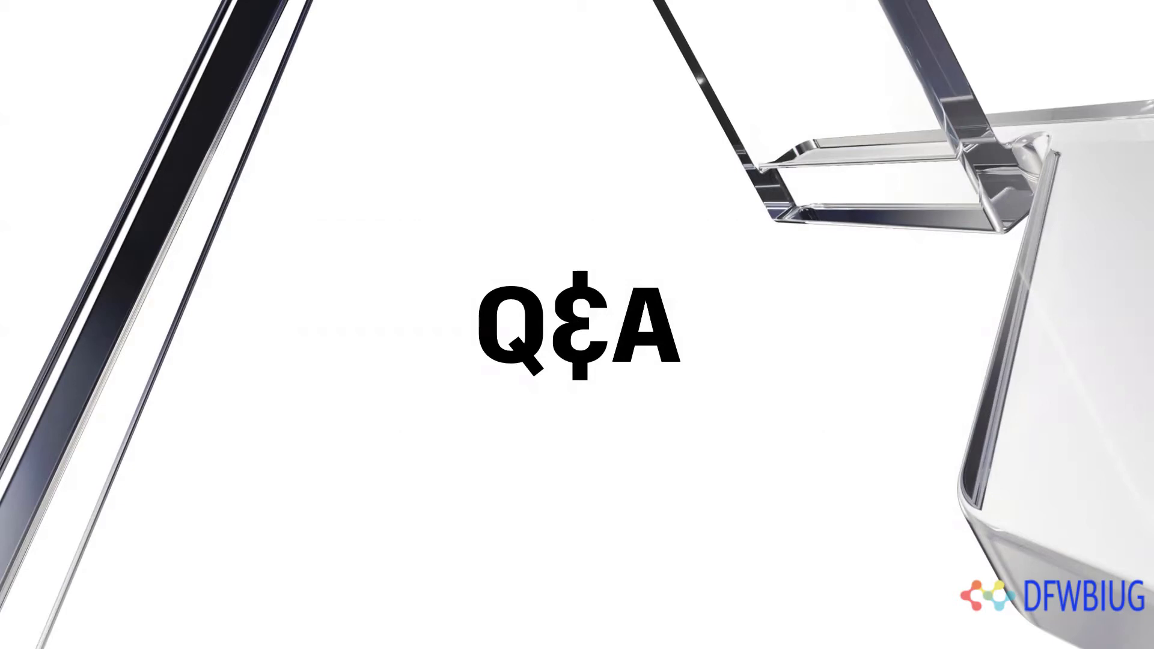
Advance past the Q&A slide, end the slide show, and minimize PowerPoint
left_click(703, 397)
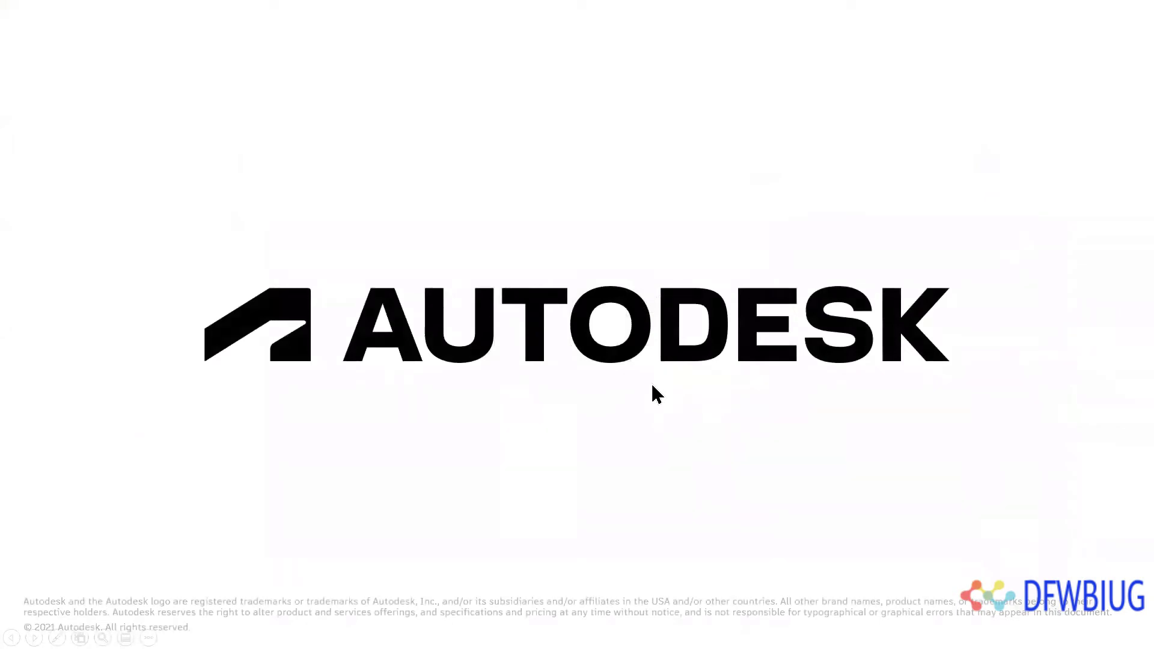
key("Escape")
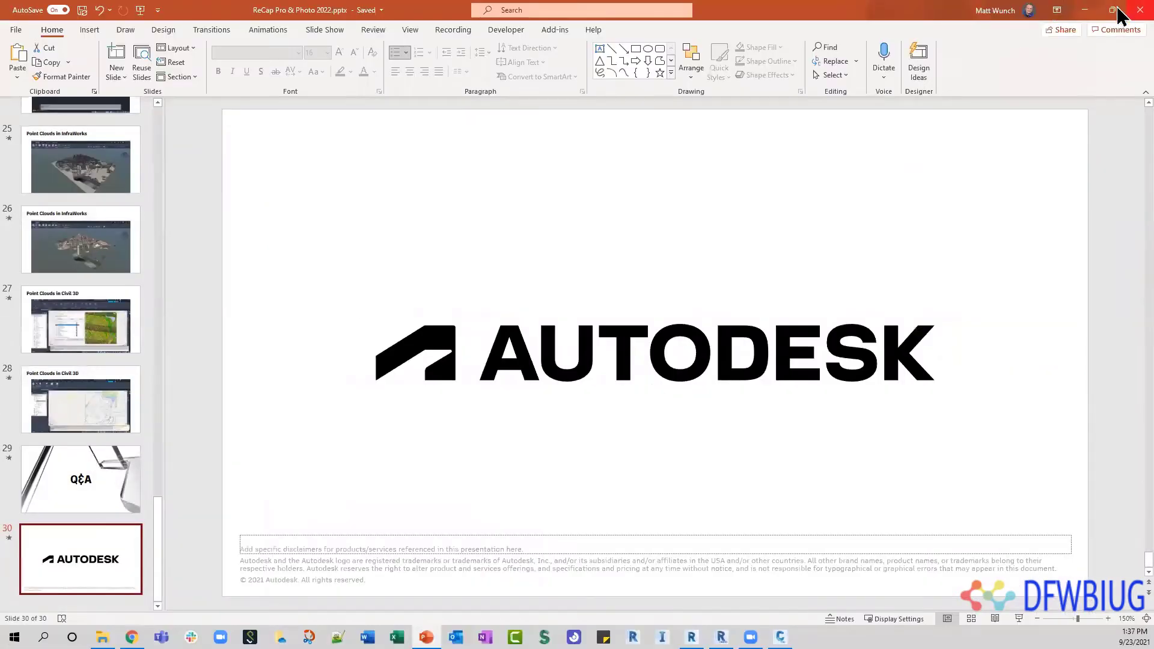
left_click(1083, 10)
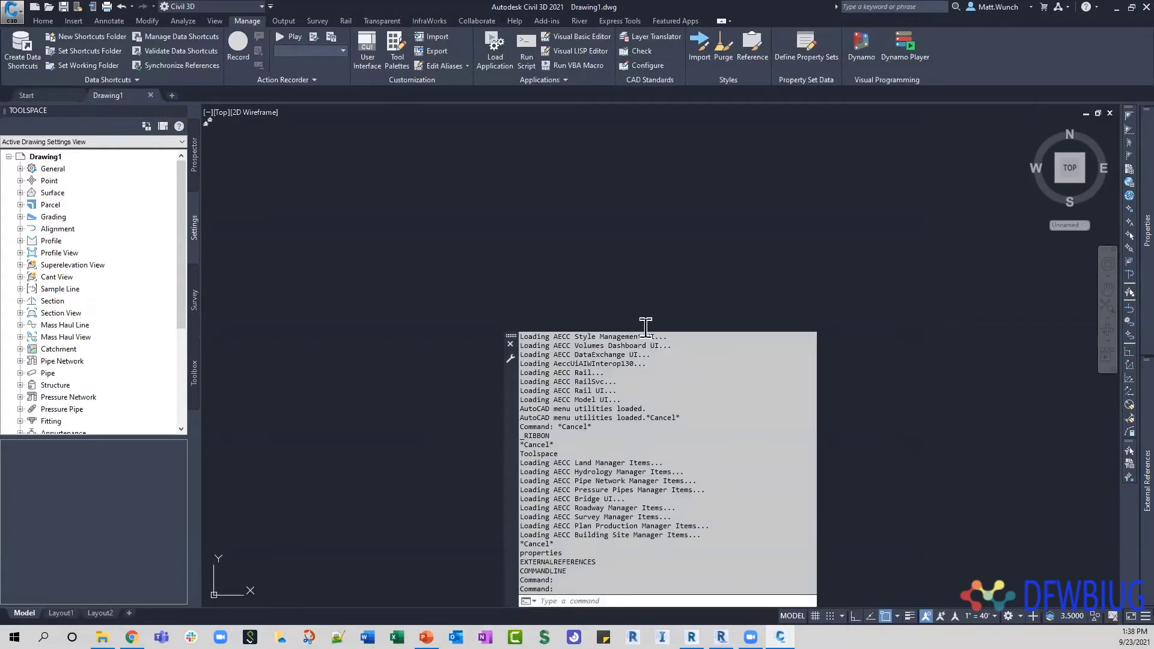
Shrink the Civil 3D command line window to a few lines of history to clear the drawing area
left_click(568, 297)
left_click(374, 387)
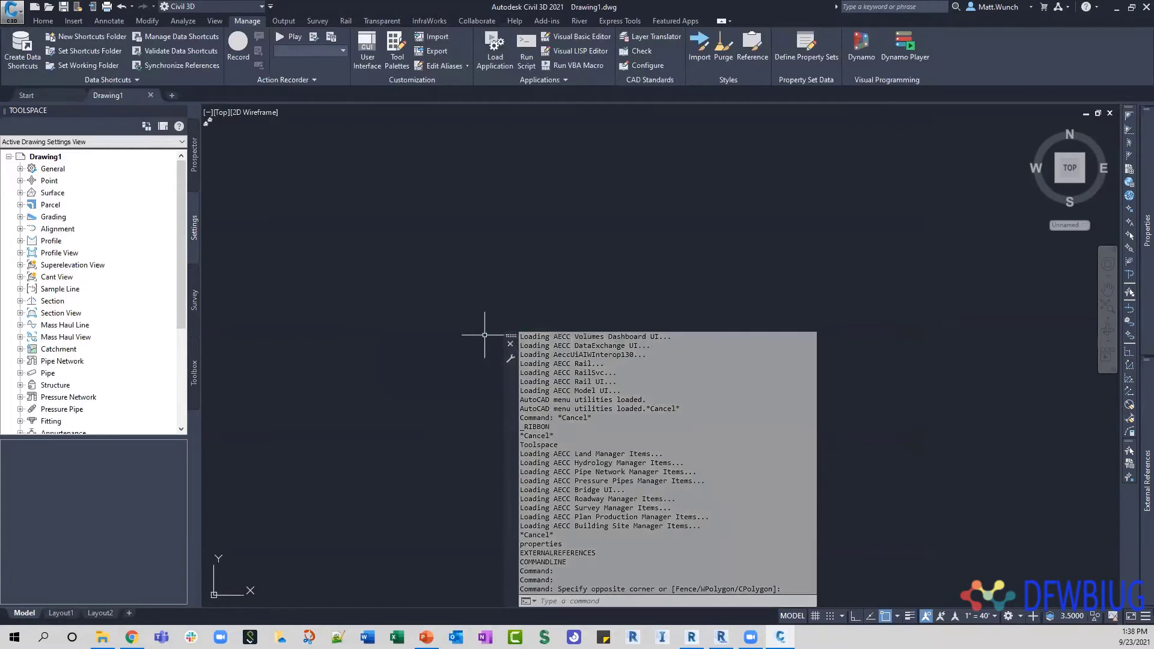
left_click_drag(748, 332, 734, 563)
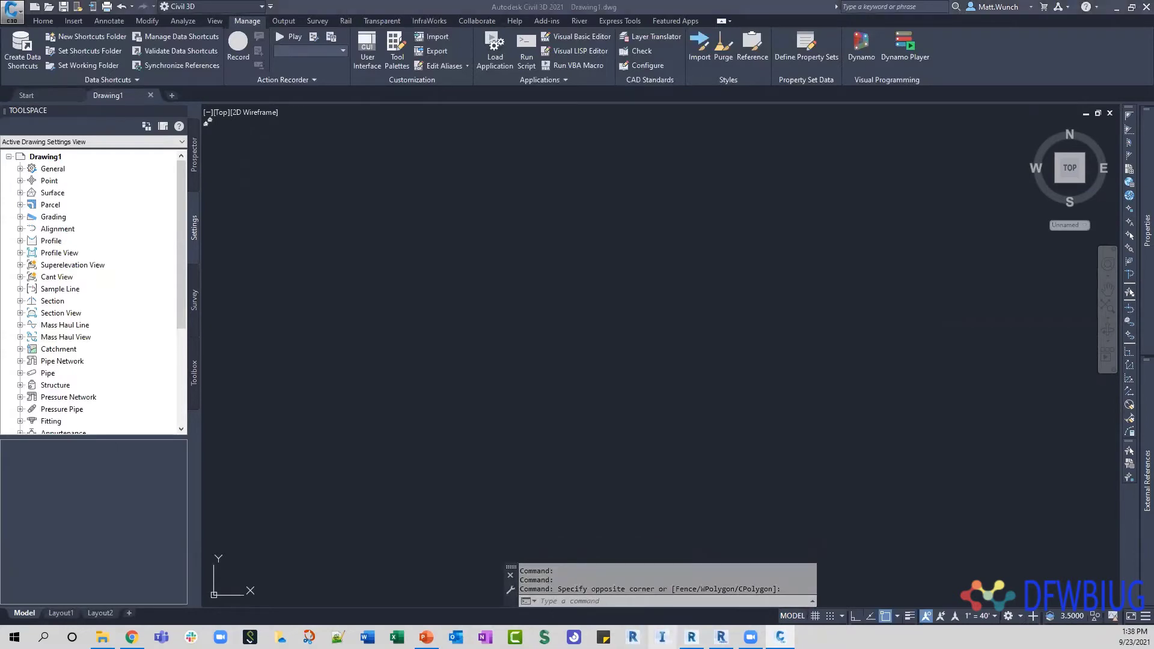
Launch Autodesk InfraWorks as administrator
right_click(662, 637)
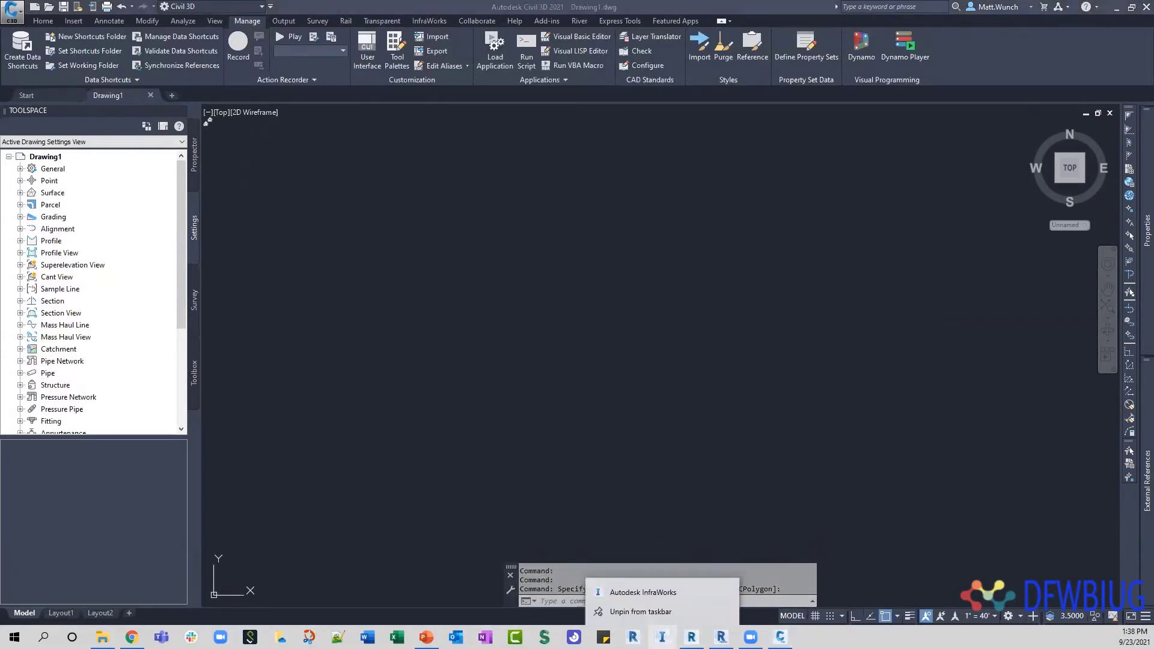
right_click(650, 588)
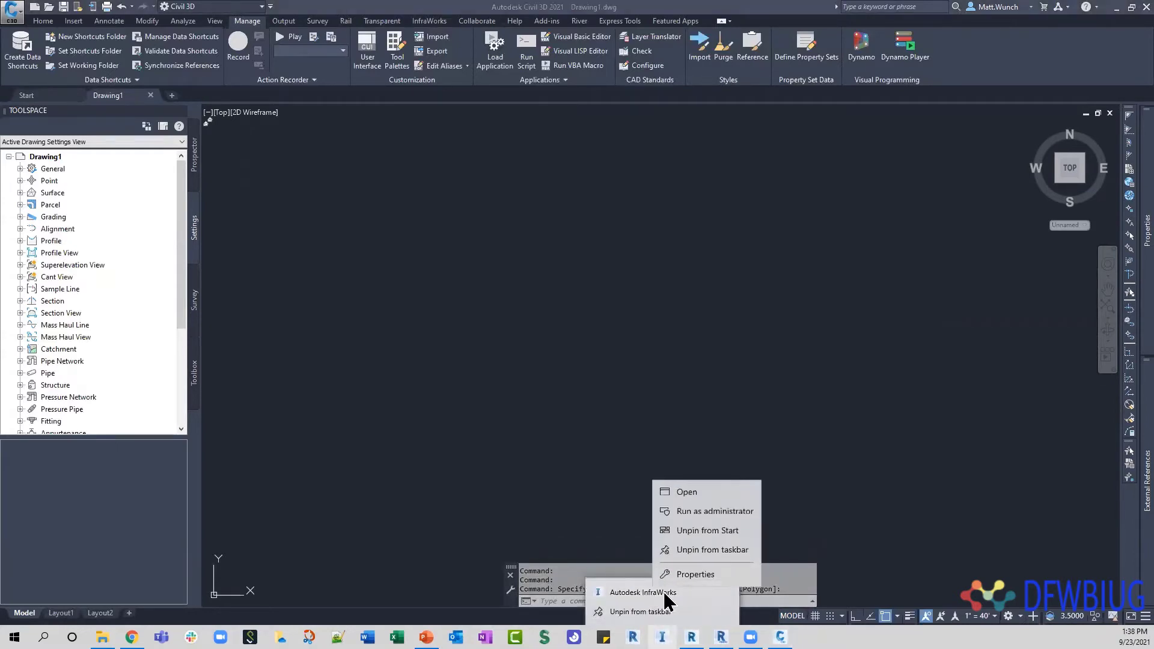
left_click(727, 511)
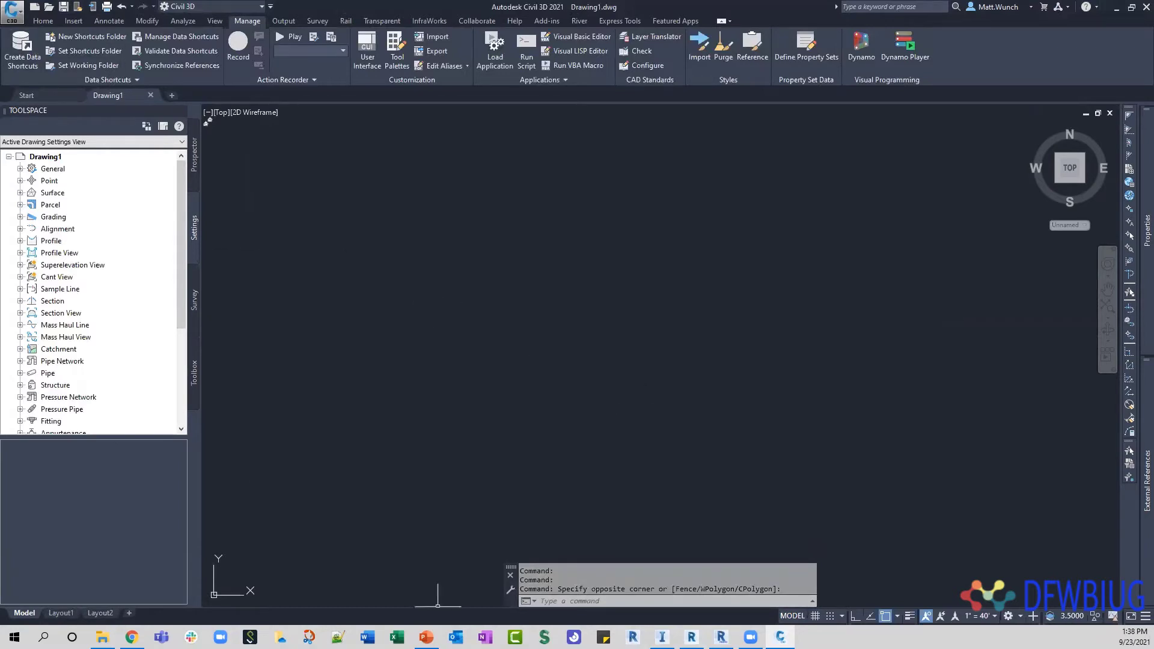
Launch AutoCAD 2022 and return to the empty Drawing1 in Civil 3D while it loads
left_click(14, 637)
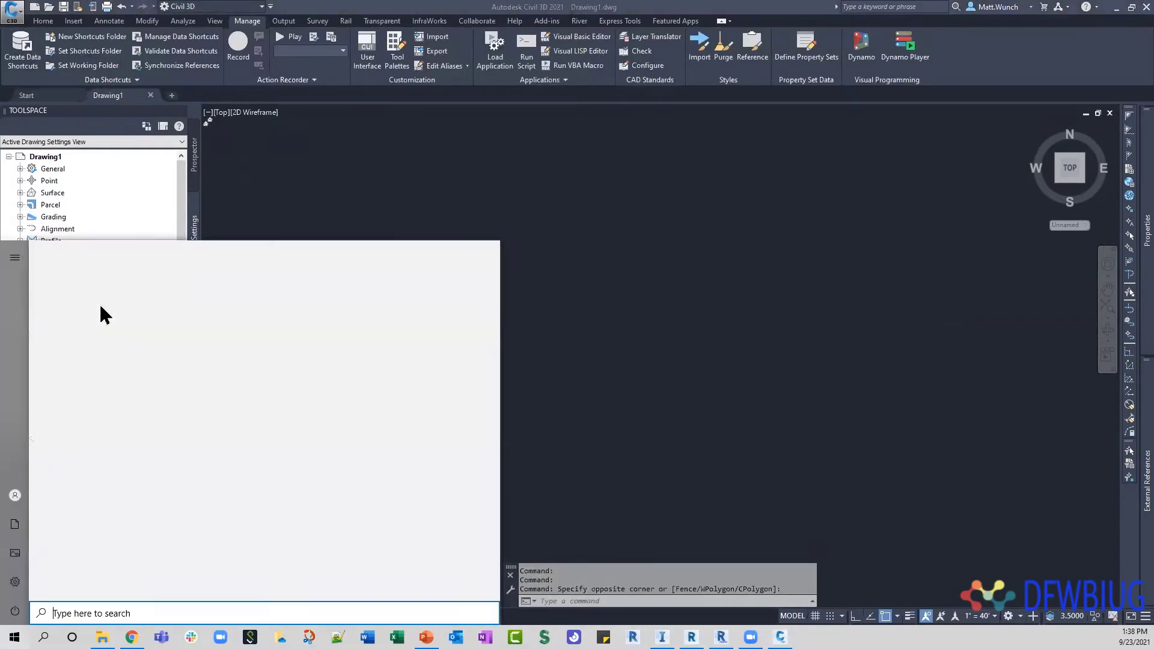
key("Escape")
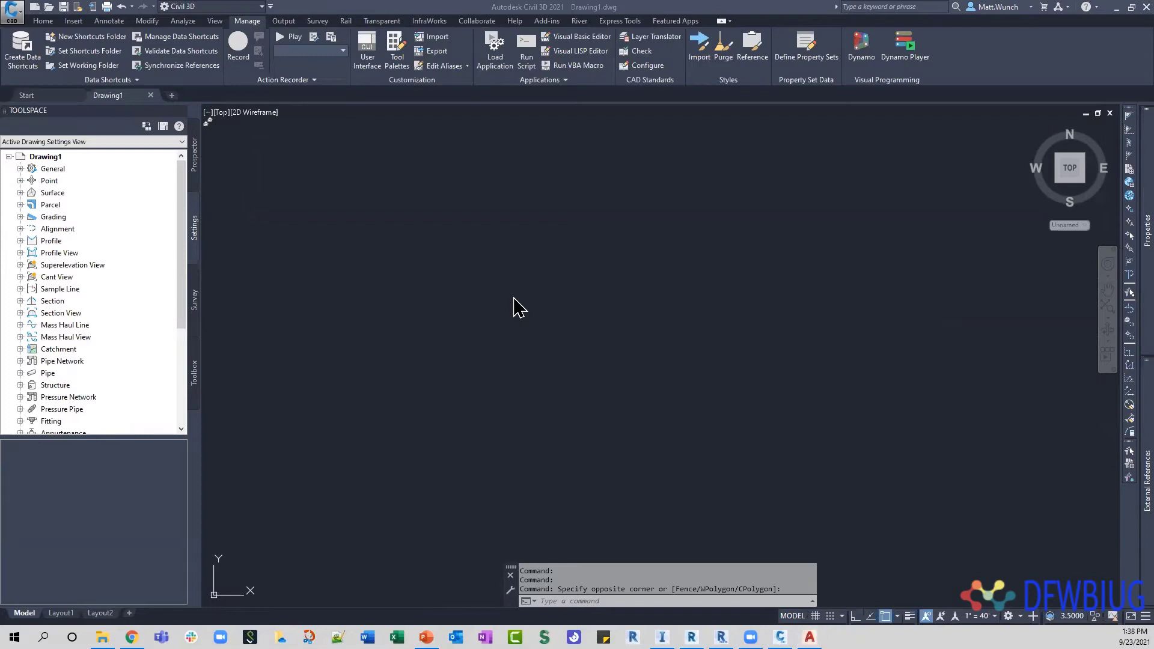
left_click(461, 278)
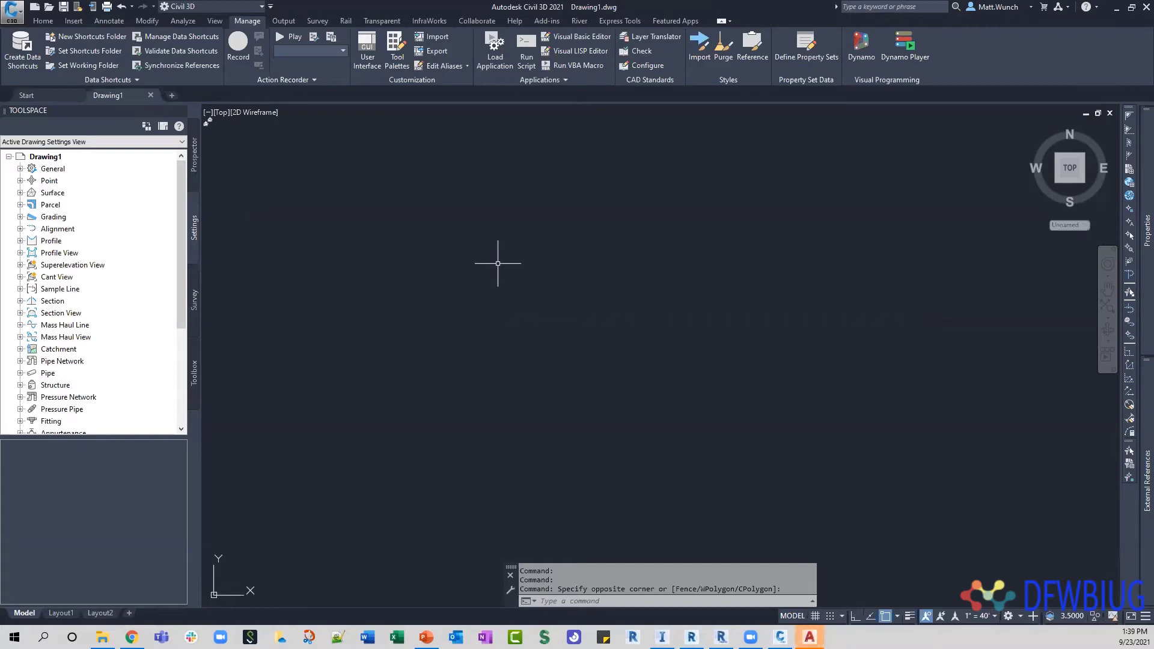
Review the file types offered for attaching a point cloud through Civil 3D's external references, and cancel without attaching a file
left_click(1129, 464)
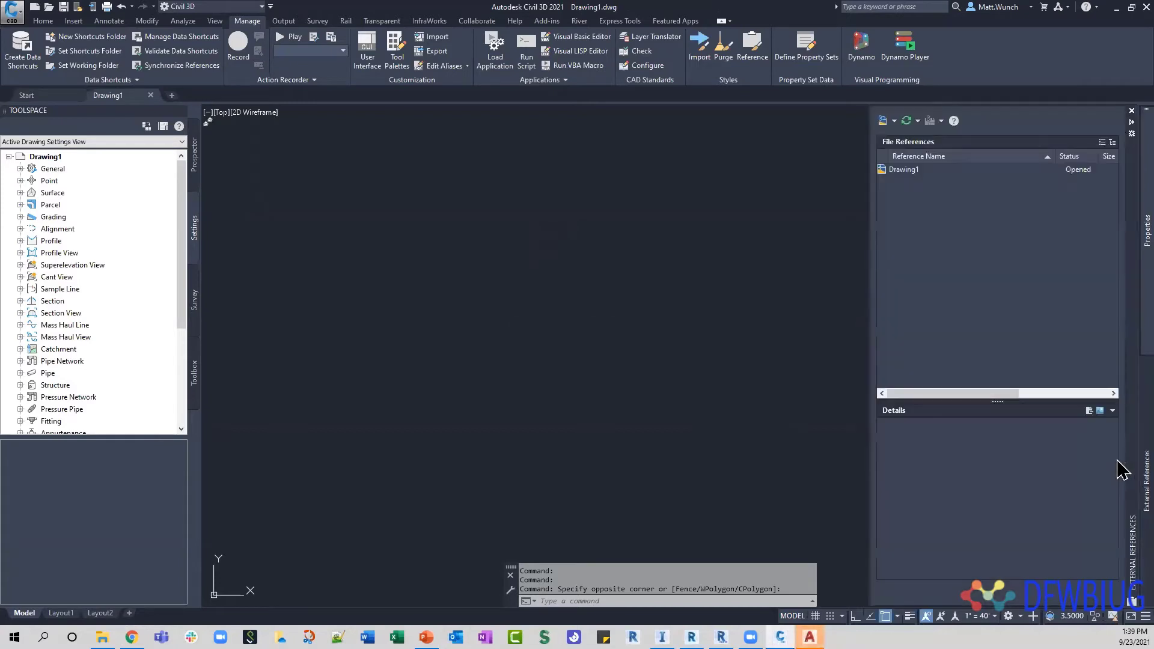
right_click(962, 274)
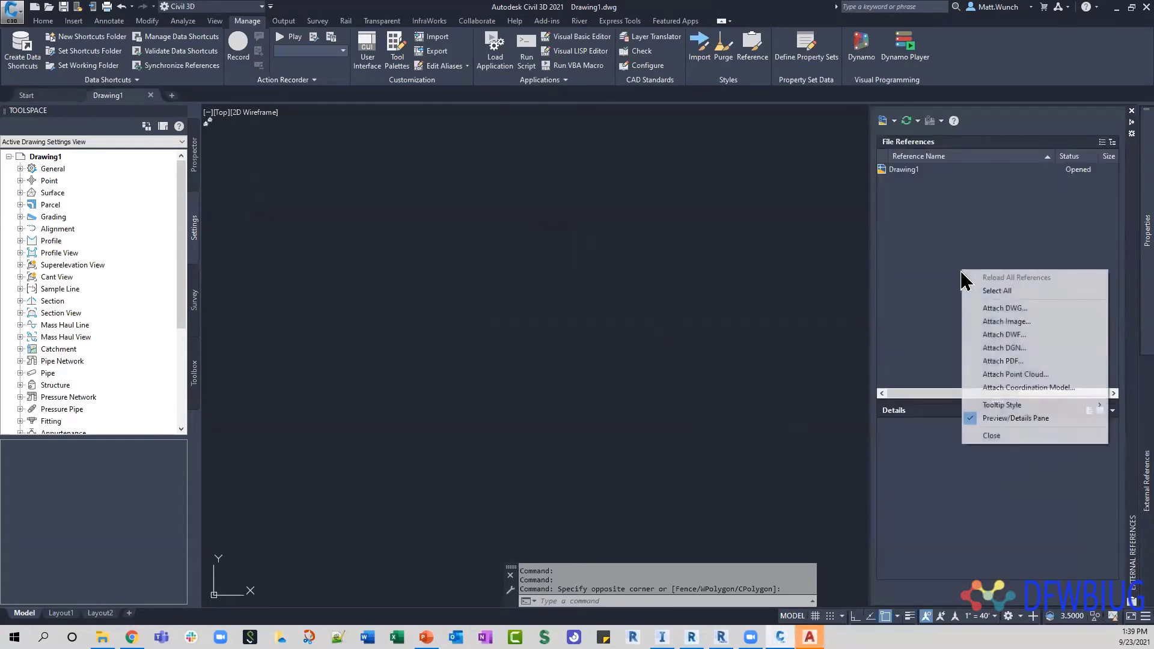
left_click(1022, 374)
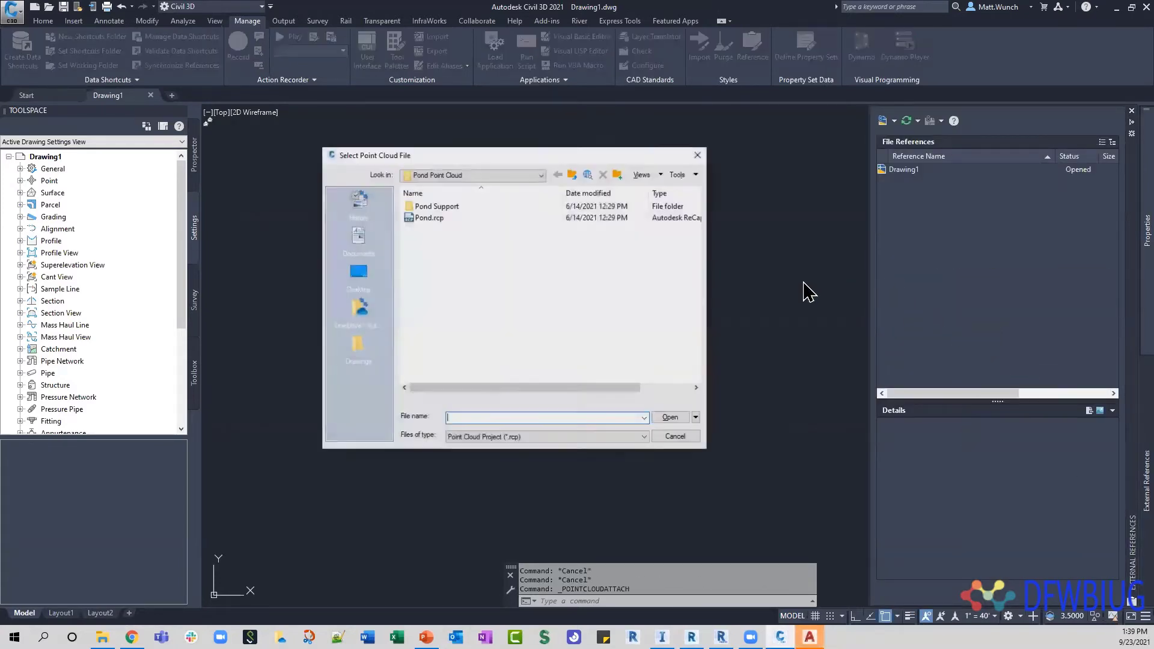
left_click(644, 437)
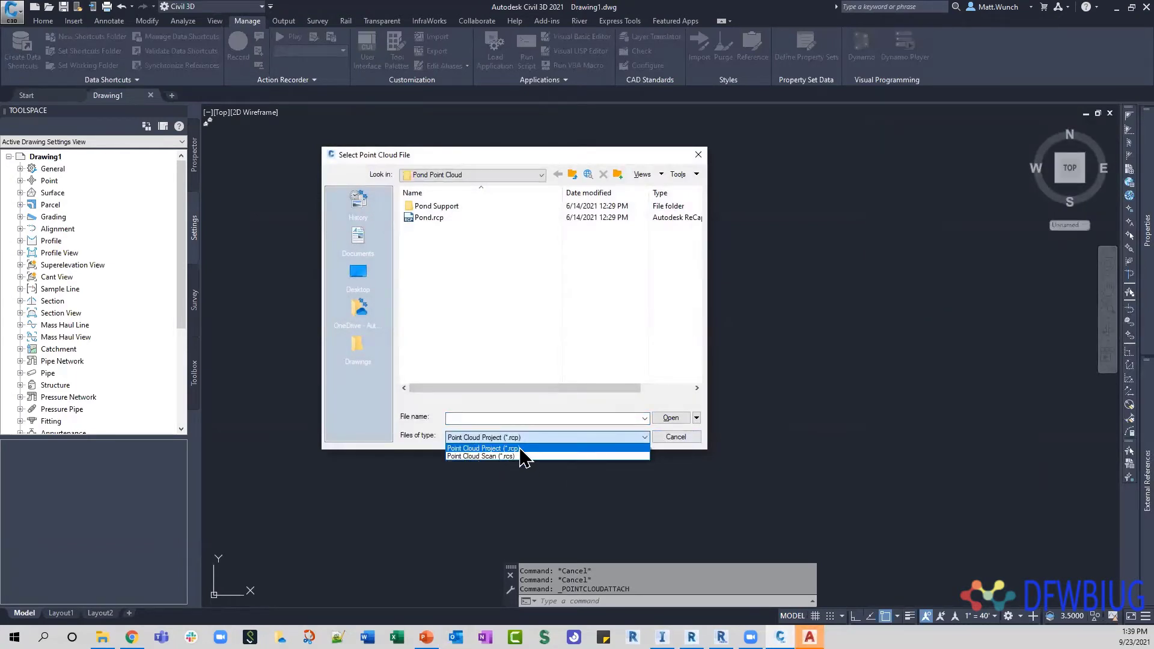
left_click(553, 348)
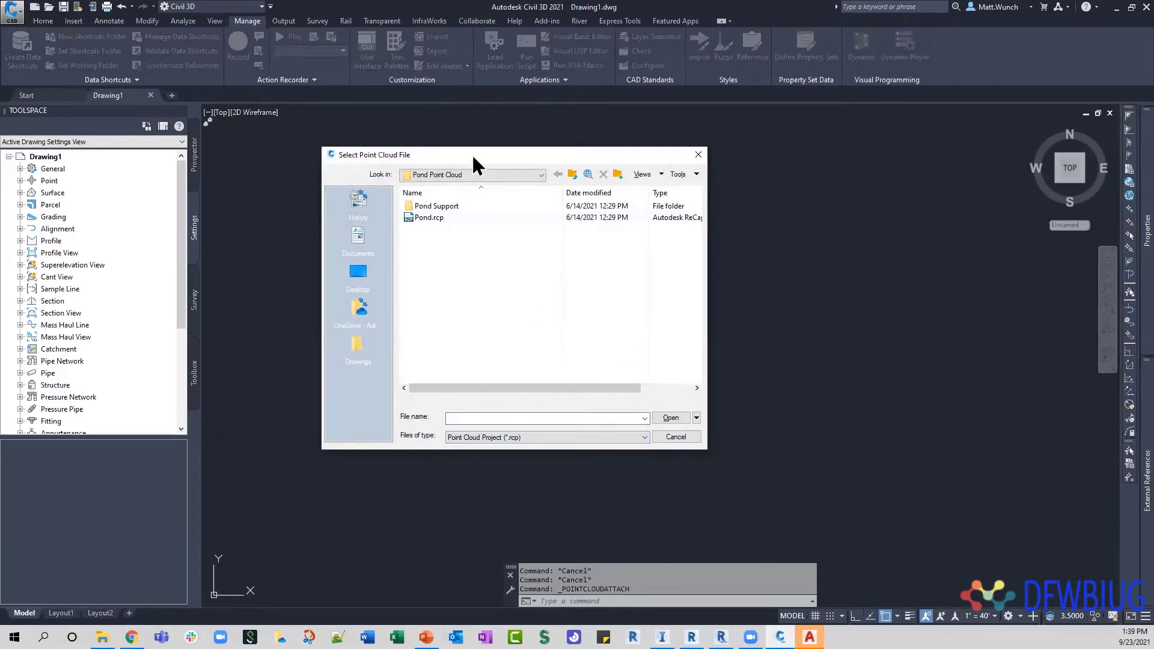
left_click_drag(445, 155, 528, 155)
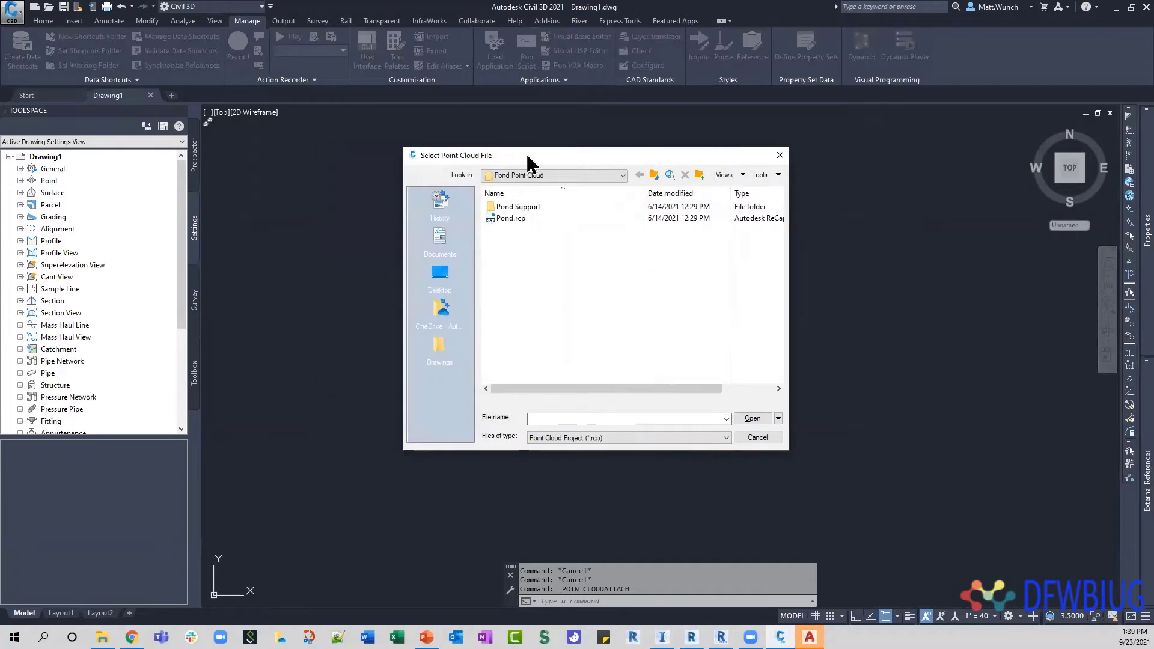
left_click(758, 438)
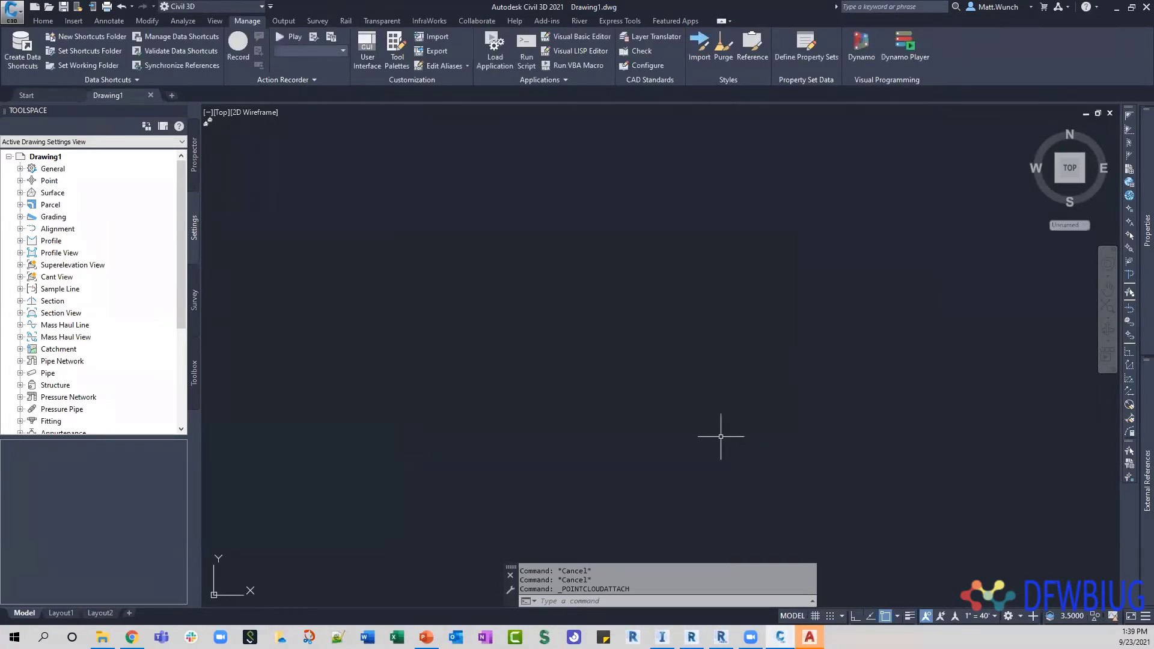
left_click(626, 368)
key("Escape")
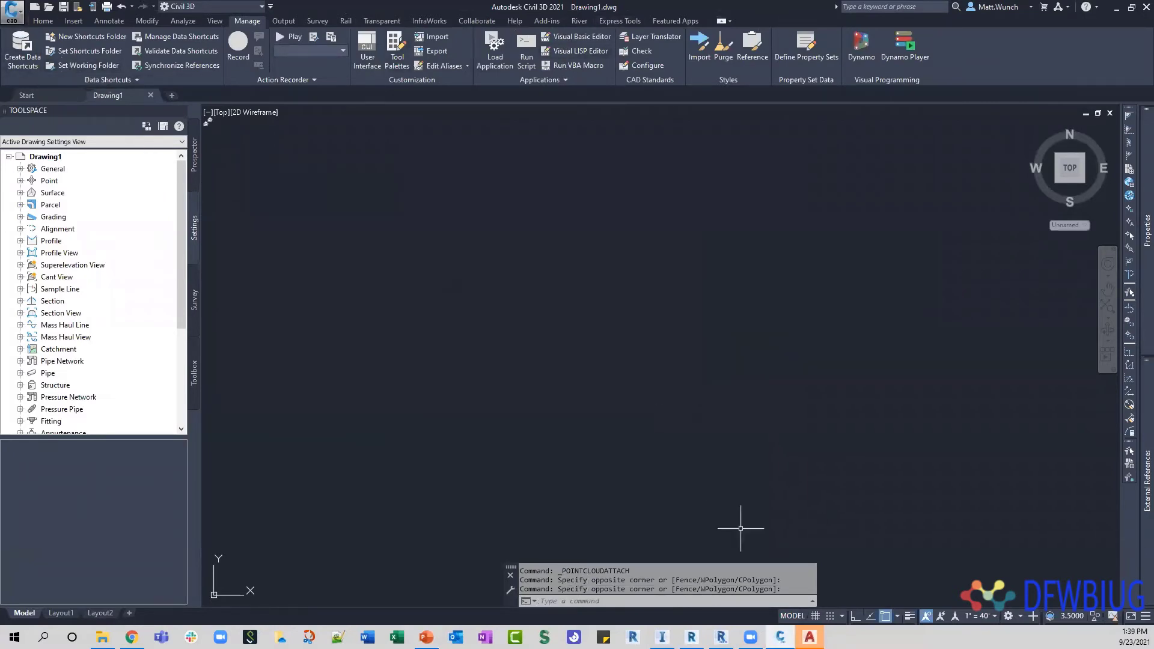
Switch to AutoCAD 2022 and open the recent drawing As-Built Cropped
left_click(662, 637)
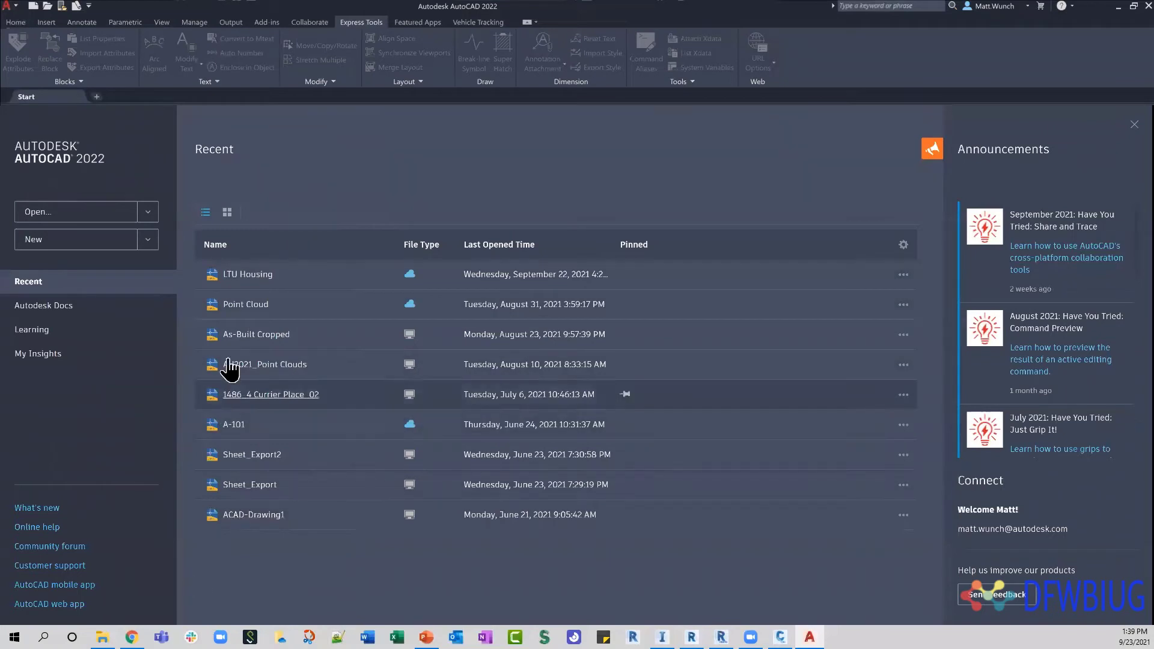
left_click(251, 335)
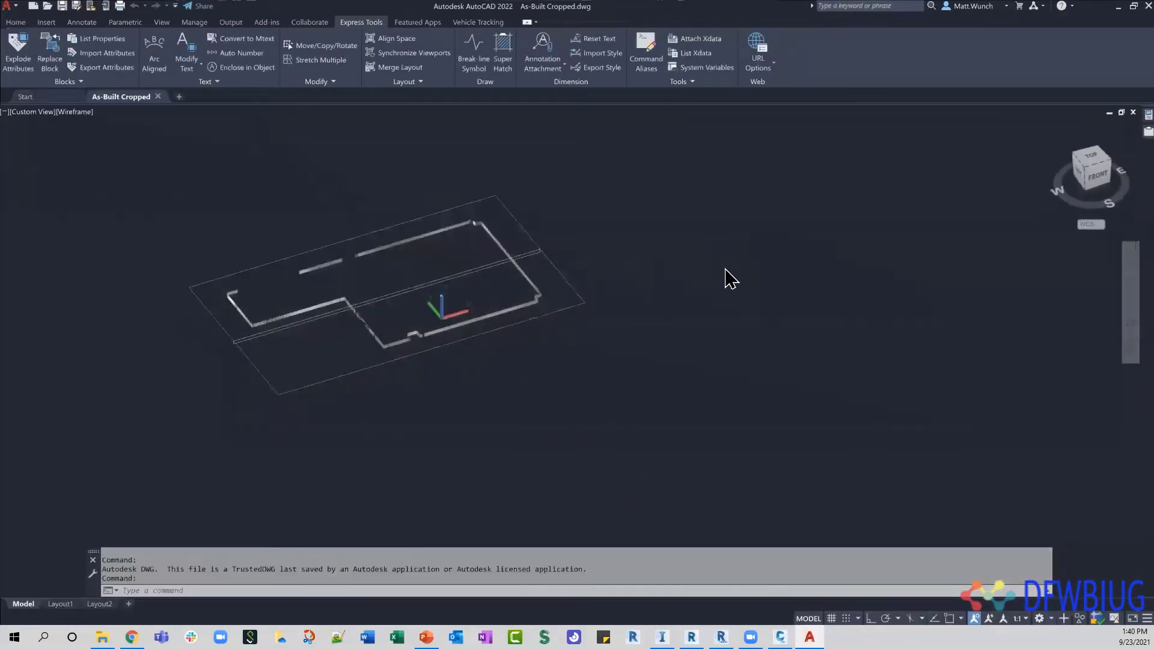
middle_click_drag(413, 386, 362, 333)
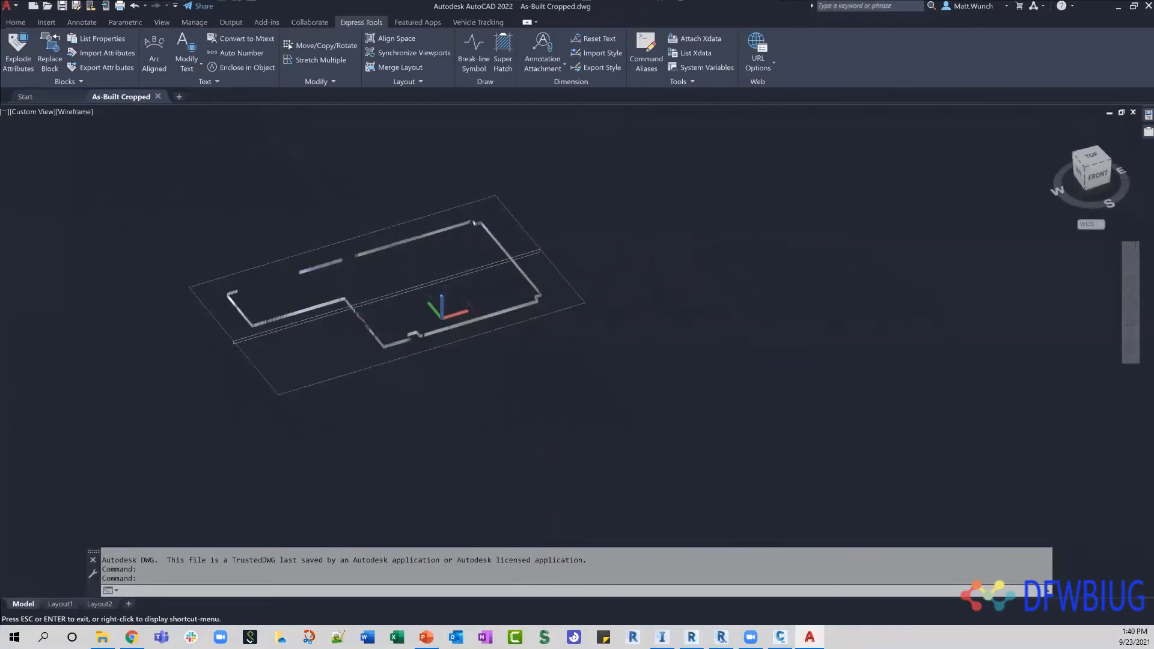
key("Escape")
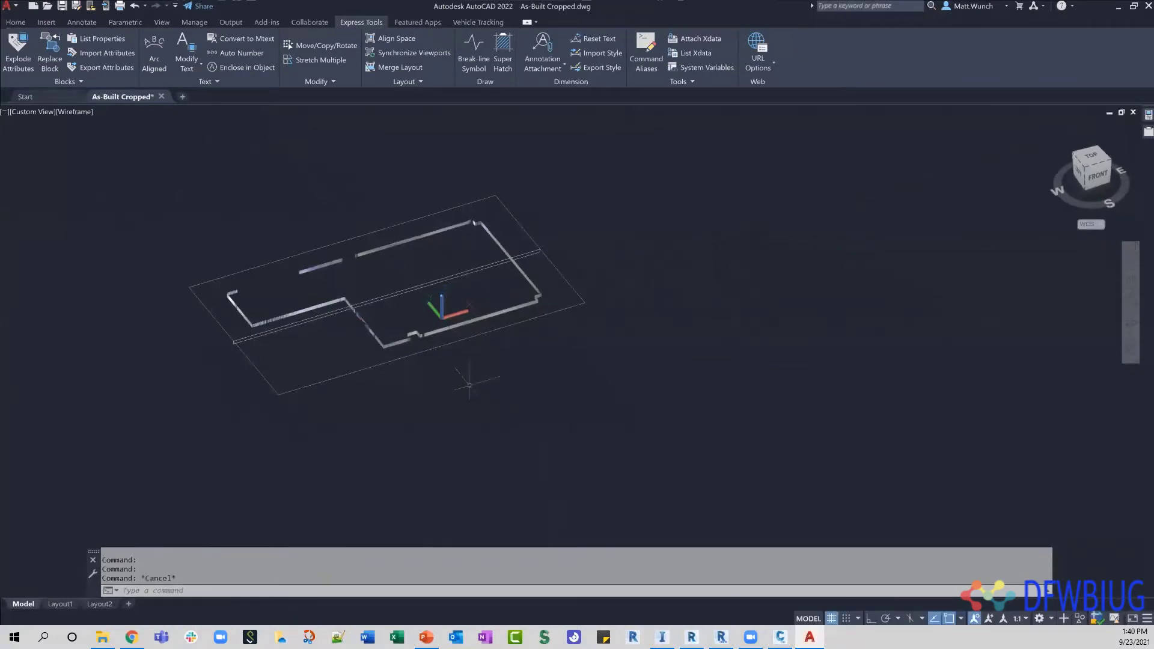
Review the details of the attached Walls_ONLY point cloud in the drawing's external references
scroll(475, 373, "up", 3)
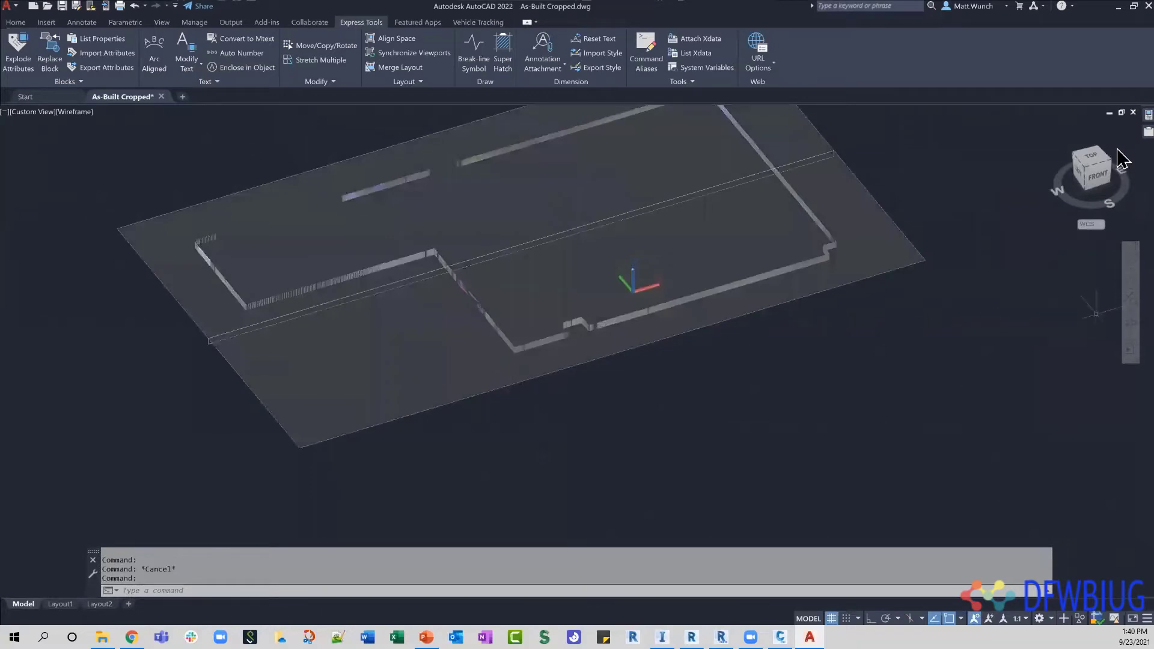
mouse_move(1148, 116)
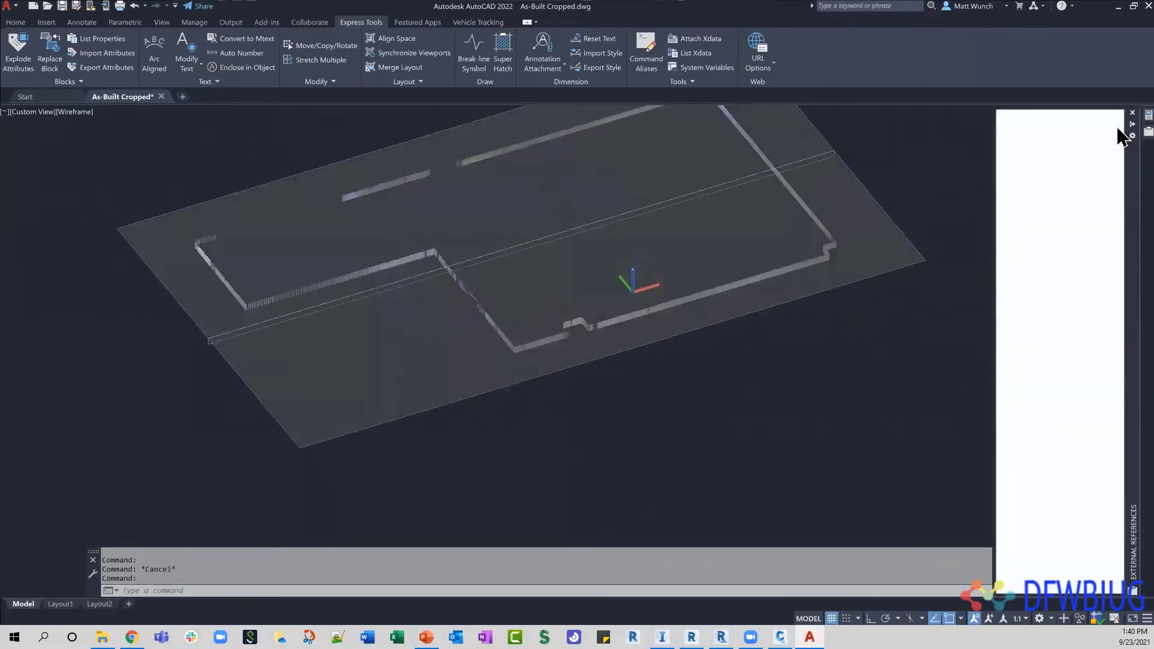
left_click(1033, 182)
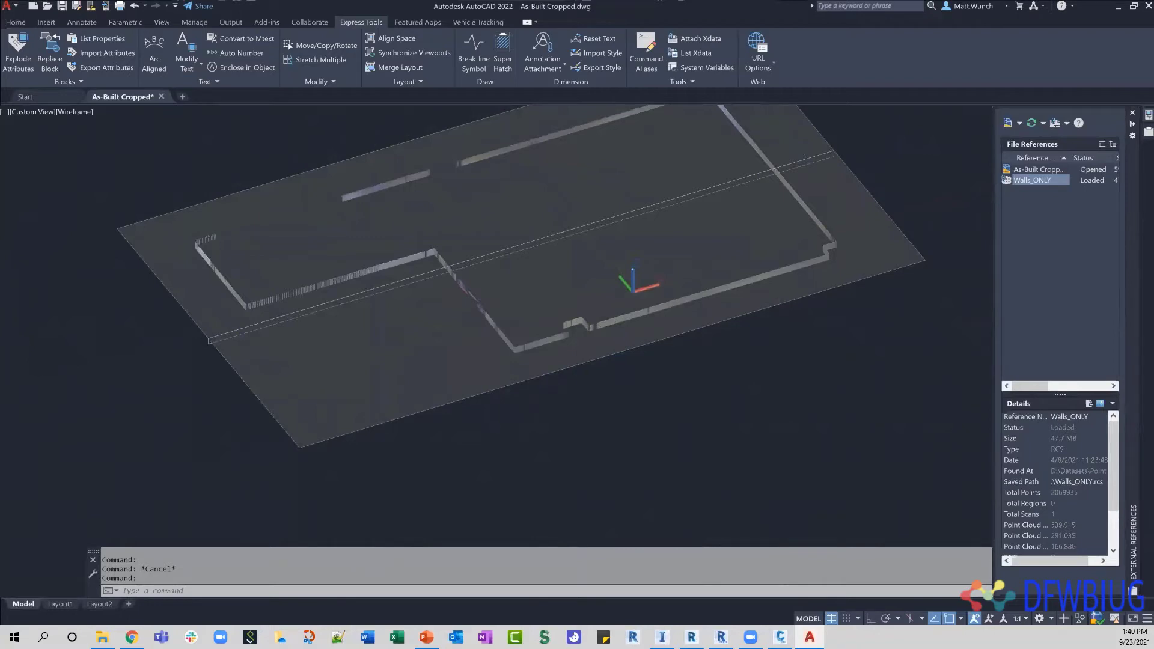
key("Escape")
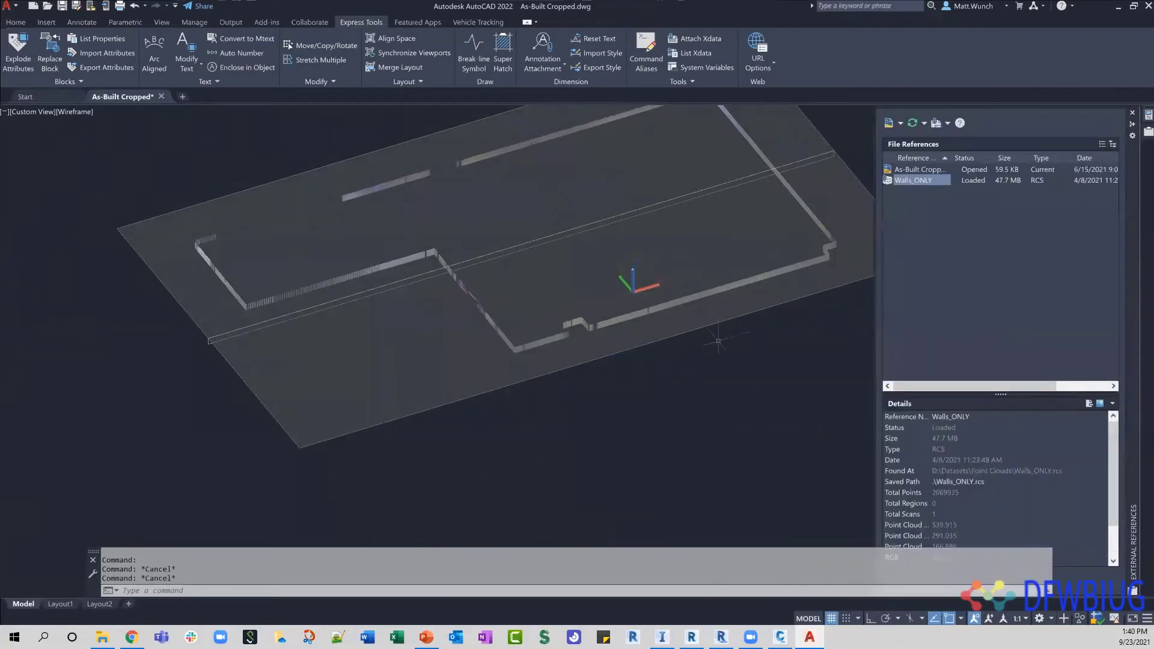
mouse_move(696, 399)
middle_mouse_down()
mouse_move(665, 405)
mouse_move(647, 432)
middle_mouse_up()
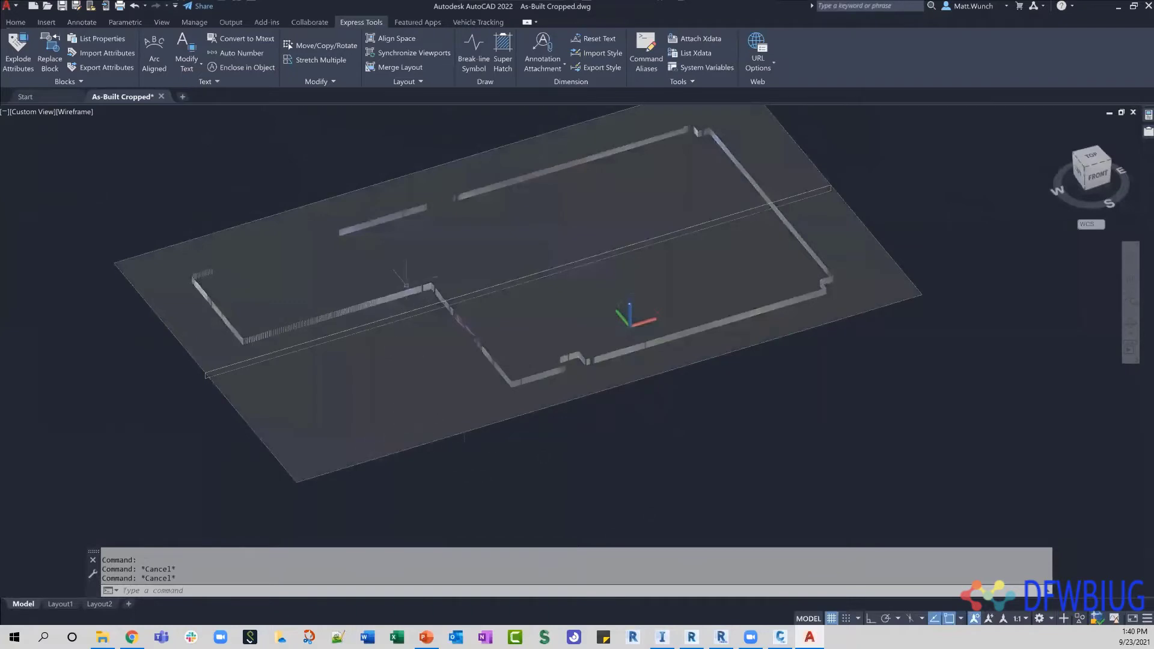
Thicken the section plane's slice through the wall point cloud to about 109.6, then undo the change and clear the selection
mouse_move(409, 311)
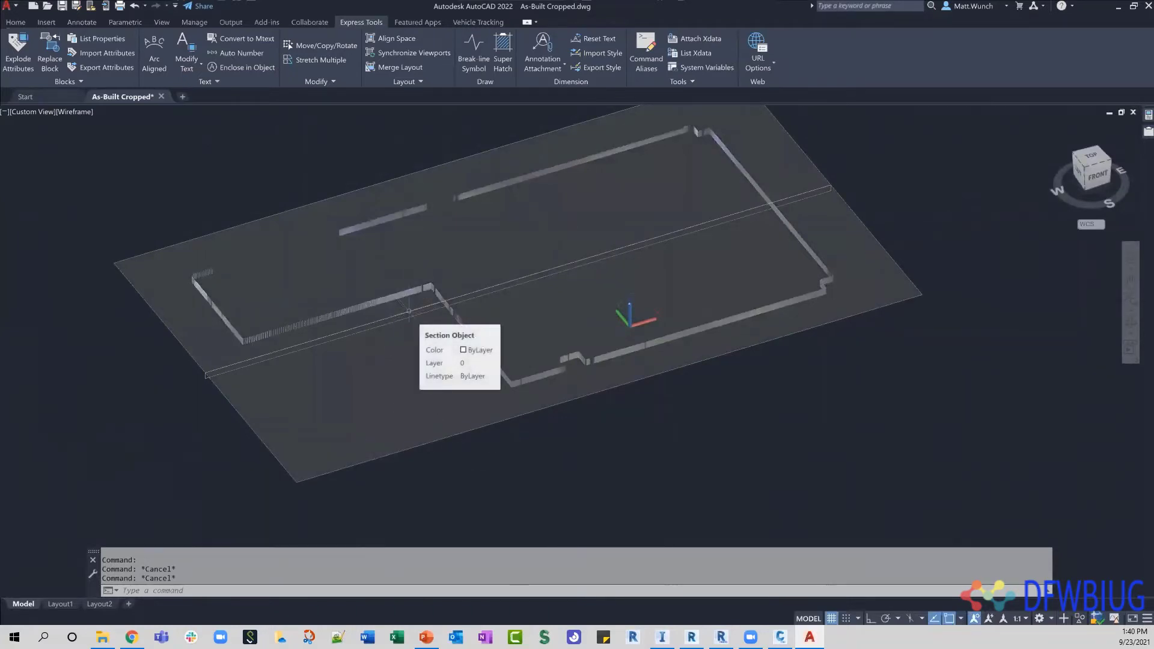
left_click(809, 191)
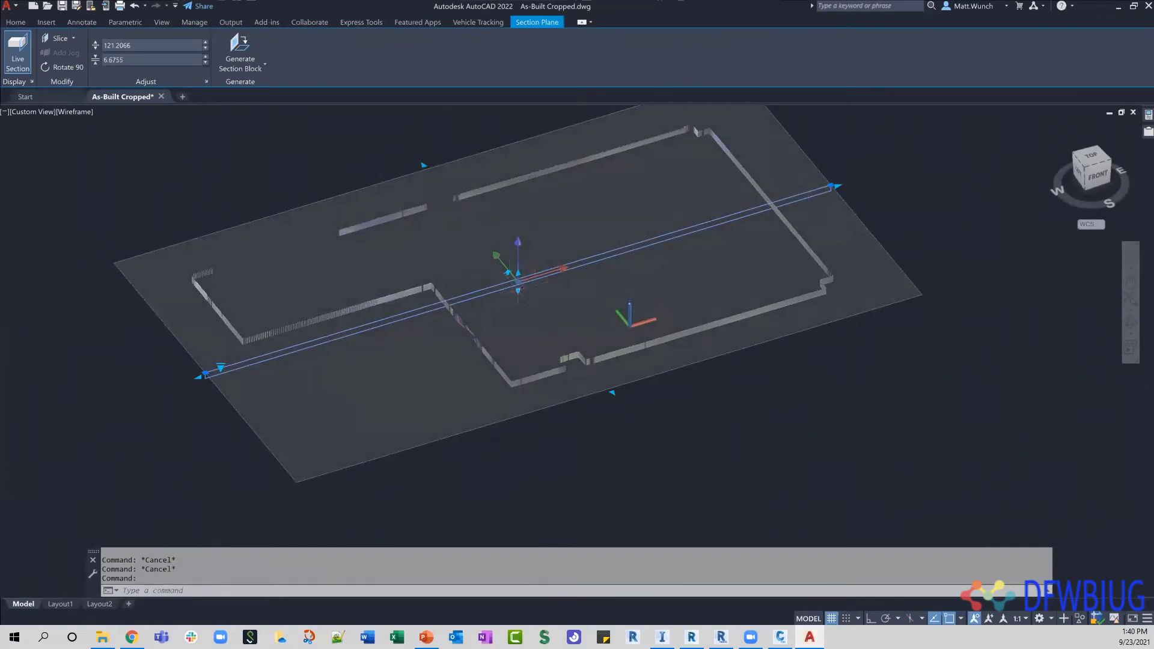
left_click(519, 285)
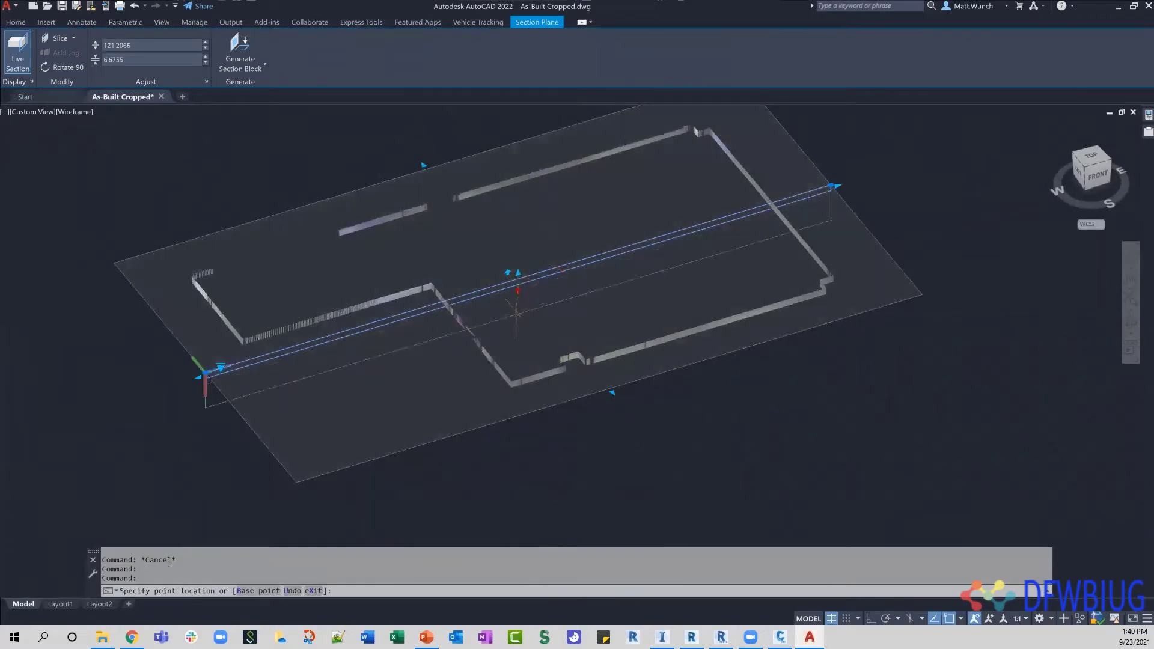
left_click(524, 378)
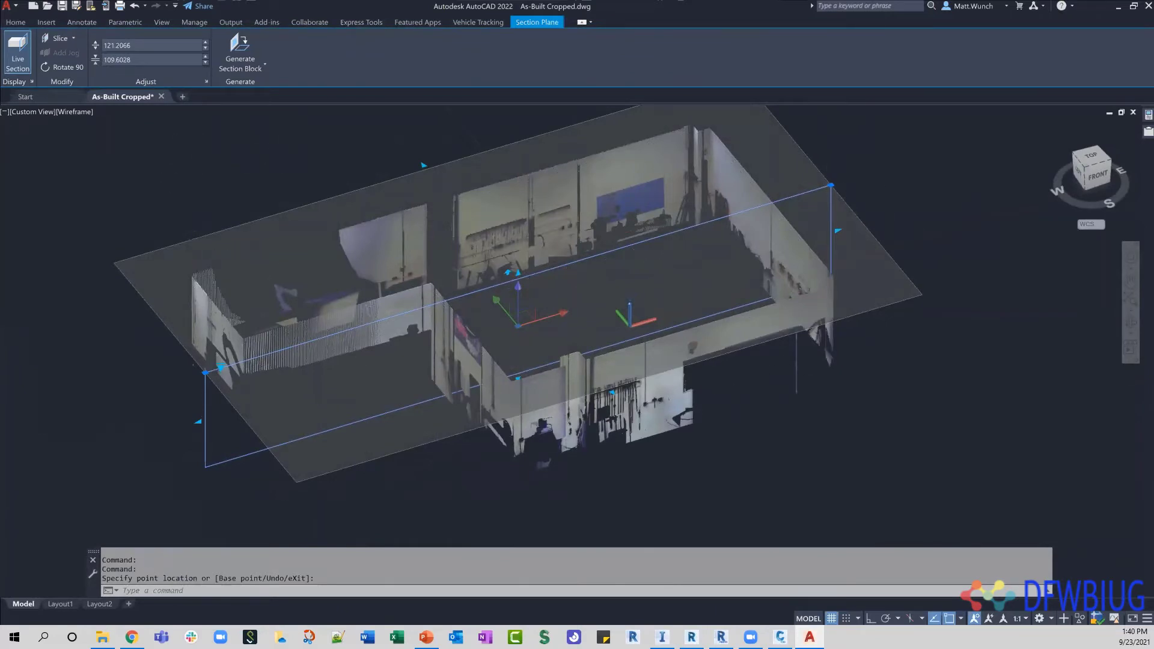
key("ctrl+z")
key("Escape")
key("Escape")
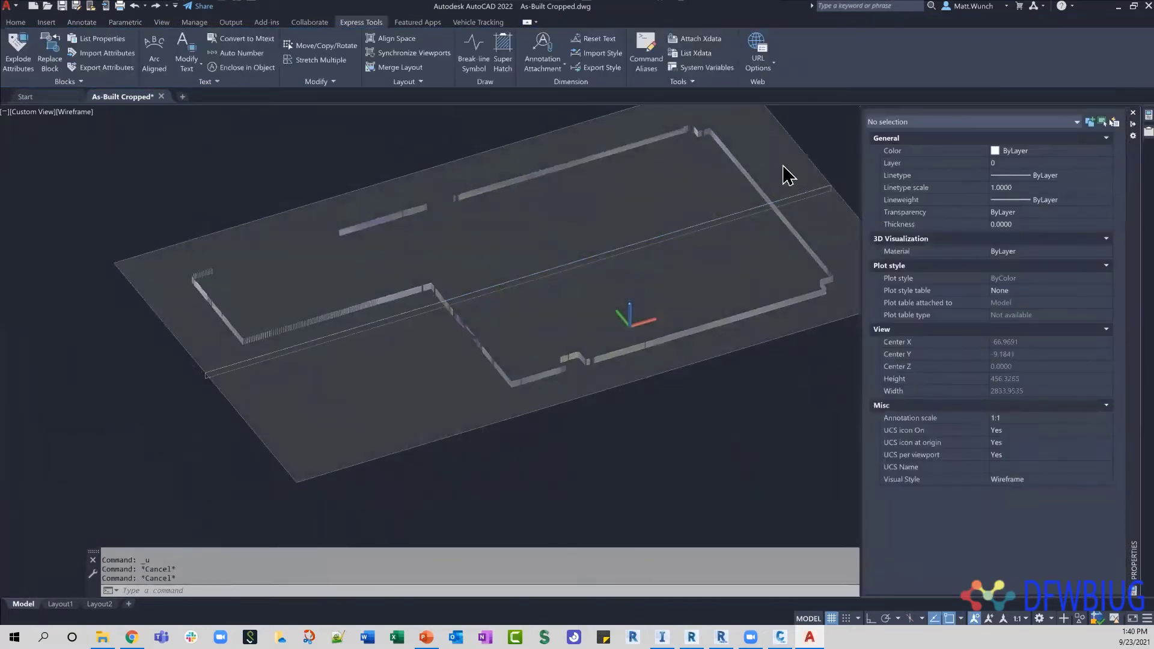
In top view, extract section lines from the wall point cloud with minimum line length and connect lines tolerance both set to 1
middle_click_drag(836, 137, 836, 138, "shift")
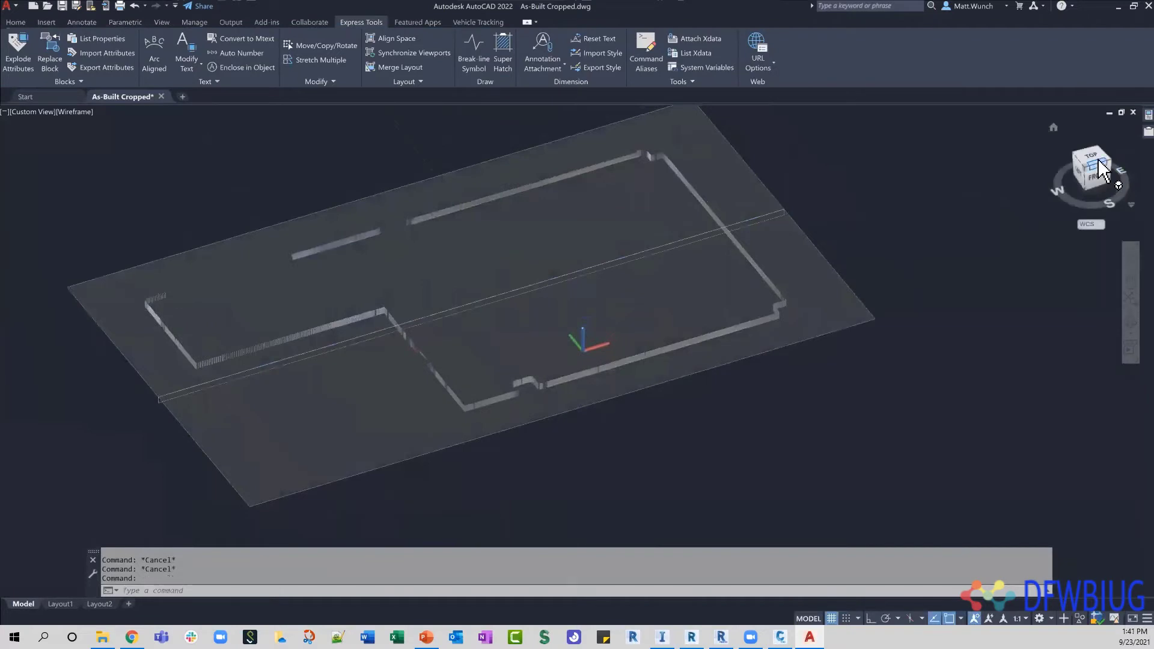
left_click(1091, 157)
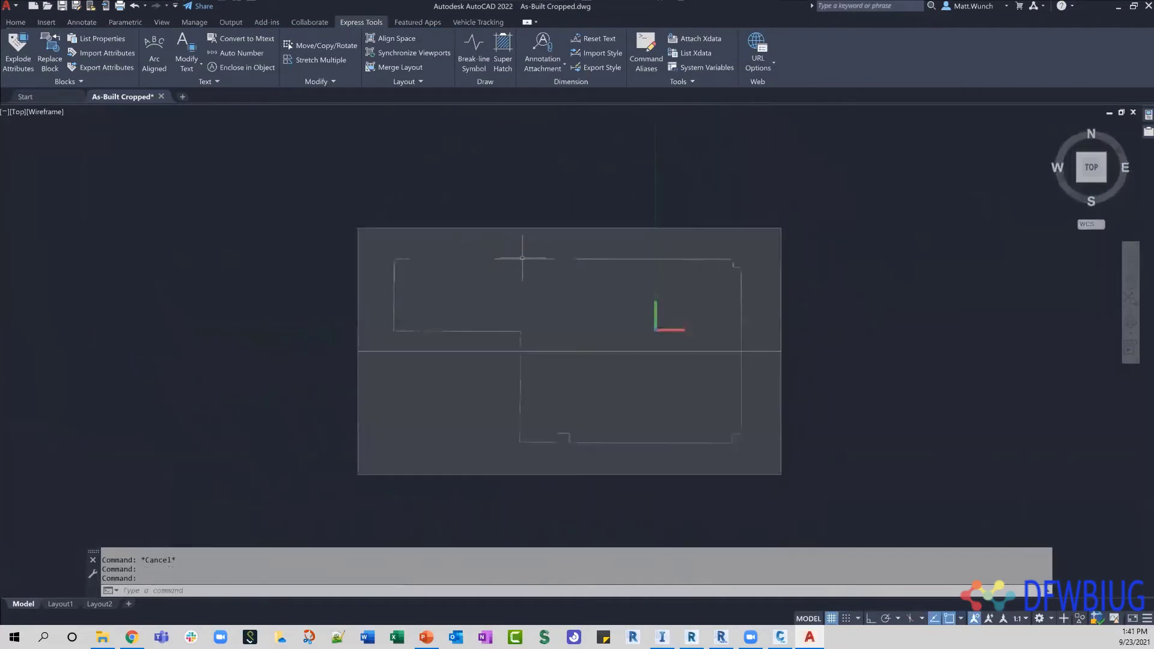
left_click(525, 254)
left_click(507, 255)
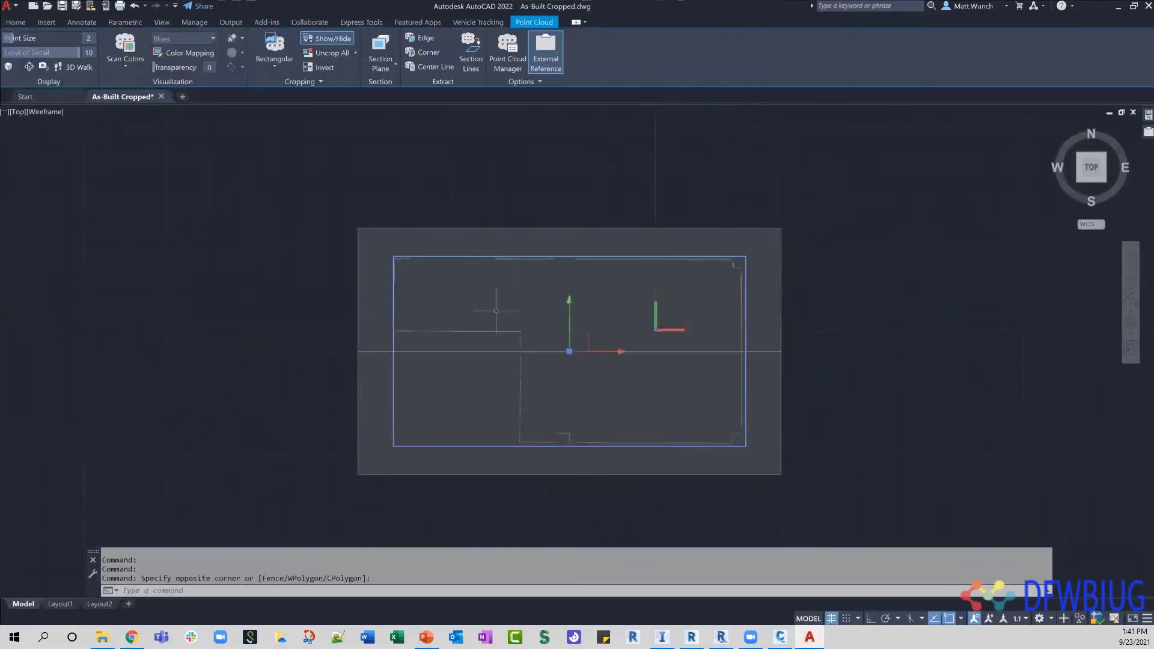
left_click(471, 68)
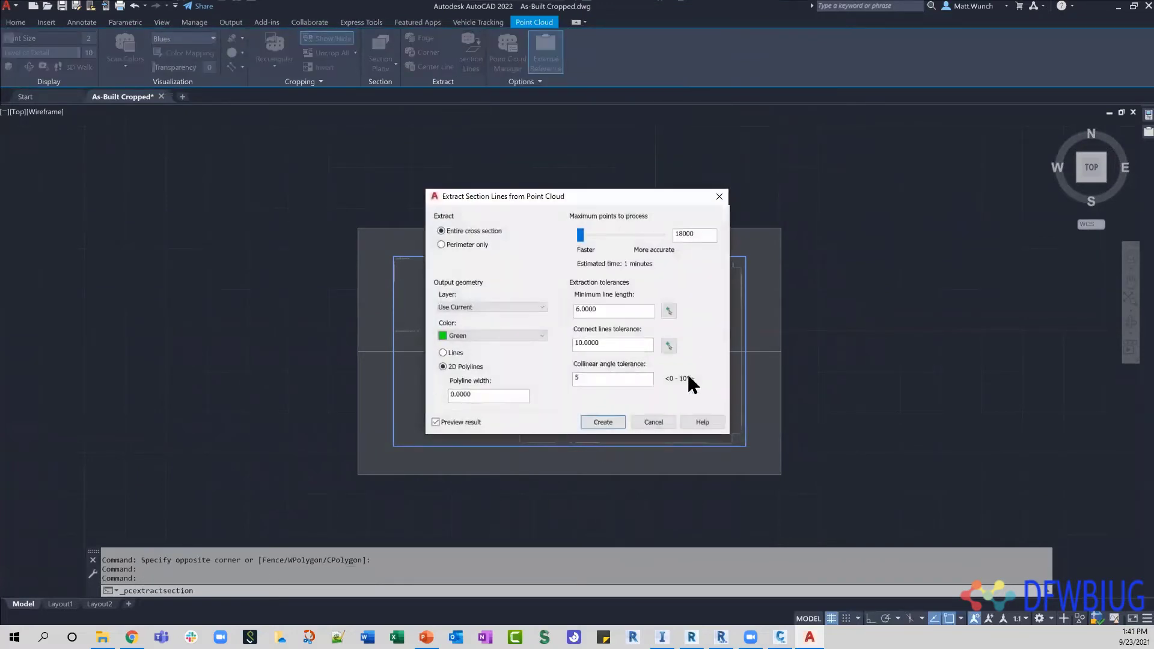
left_click_drag(586, 310, 635, 311)
type("1")
left_click_drag(612, 347, 518, 343)
type("1")
left_click(627, 310)
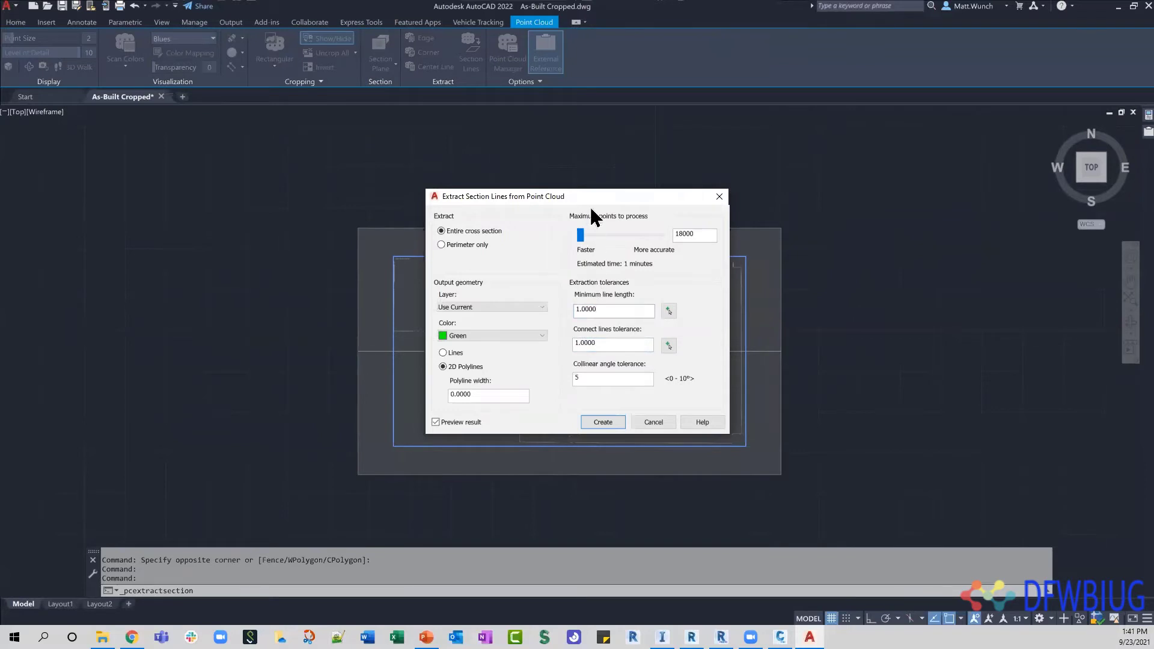
mouse_move(574, 197)
left_mouse_down()
mouse_move(243, 153)
mouse_move(173, 205)
left_mouse_up()
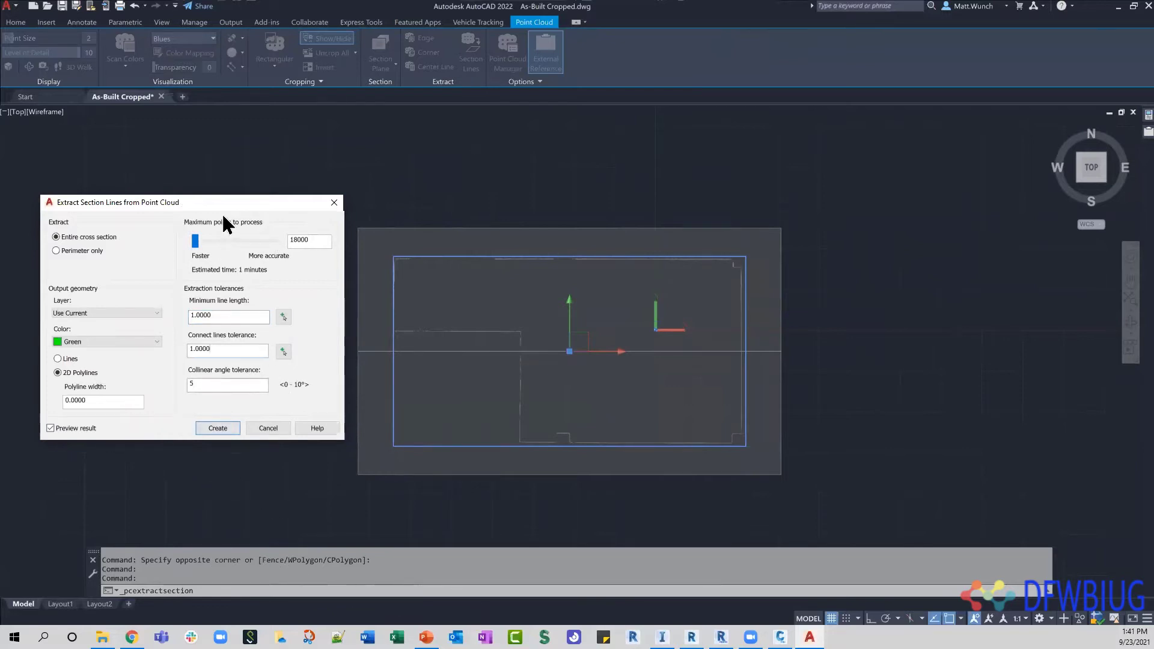
left_click(220, 428)
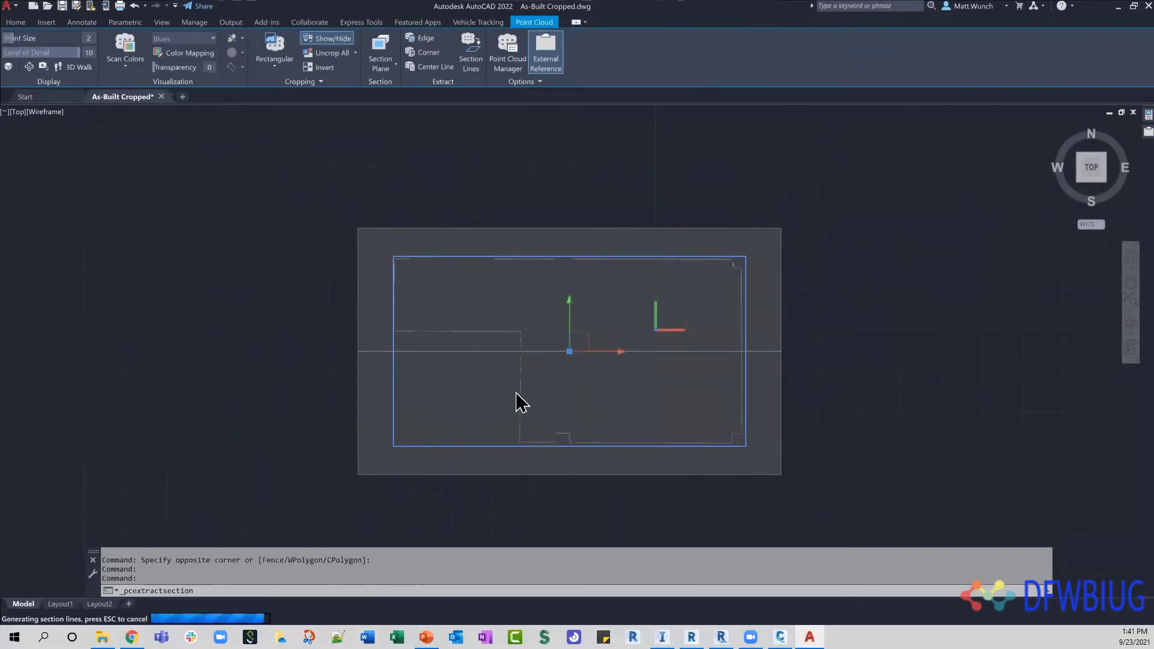
Examine the extracted green section lines along the wall outline and exit the section extraction command
scroll(528, 366, "up", 3)
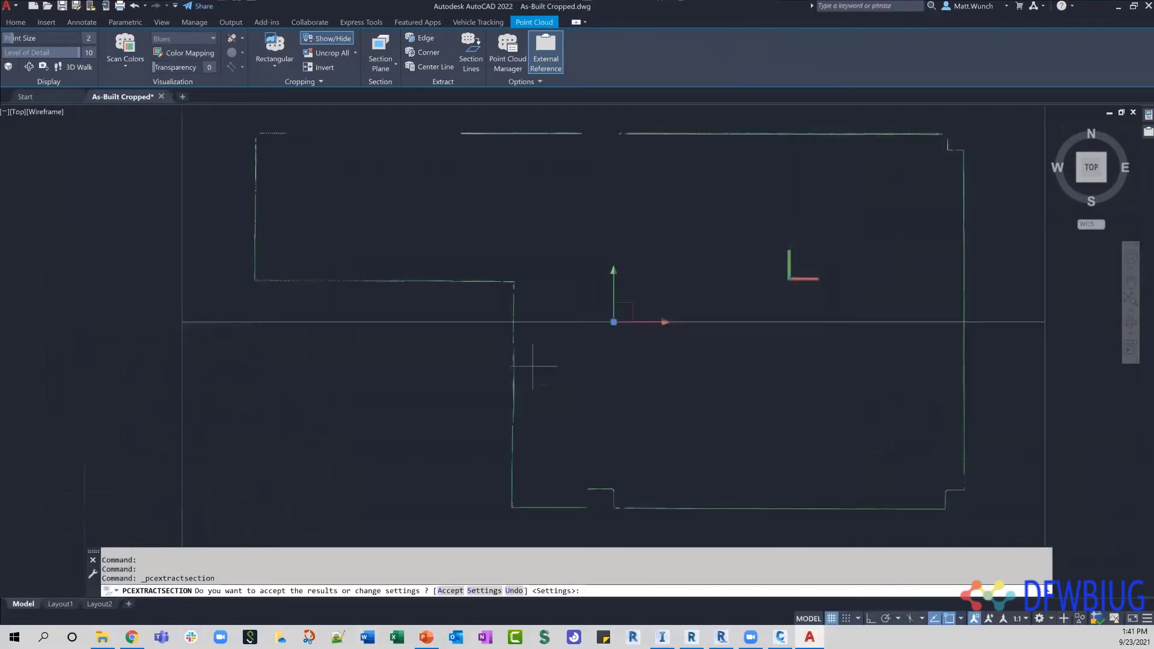
scroll(529, 357, "down", 4)
scroll(580, 364, "up", 3)
scroll(459, 250, "up", 3)
scroll(511, 313, "down", 4)
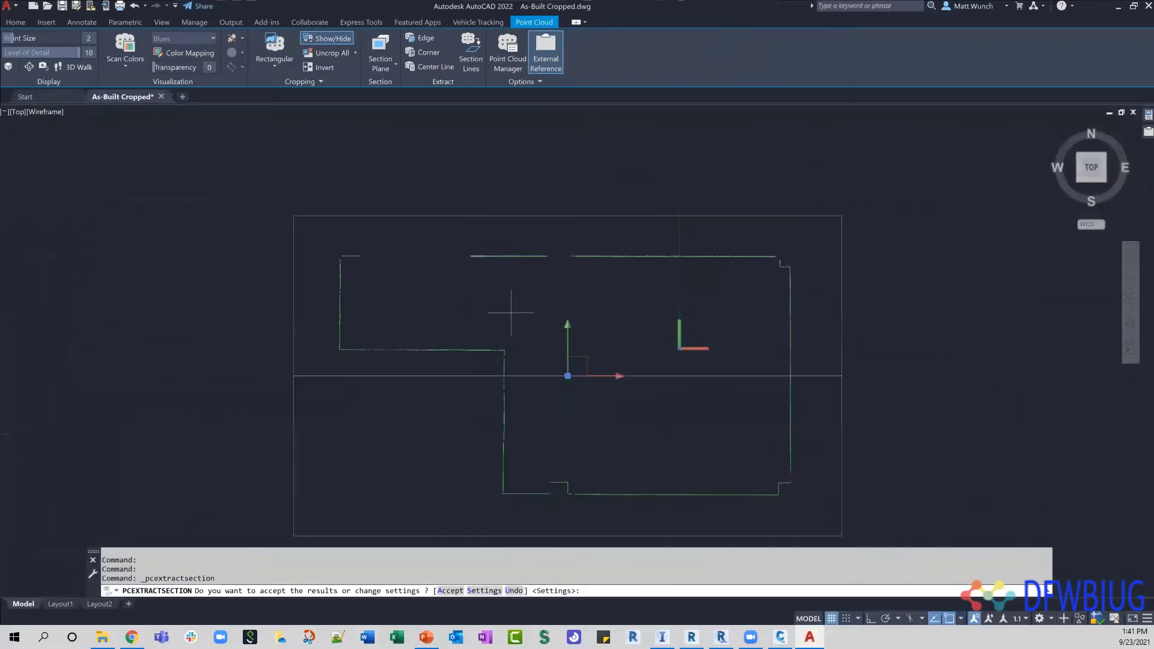
scroll(477, 320, "down", 2)
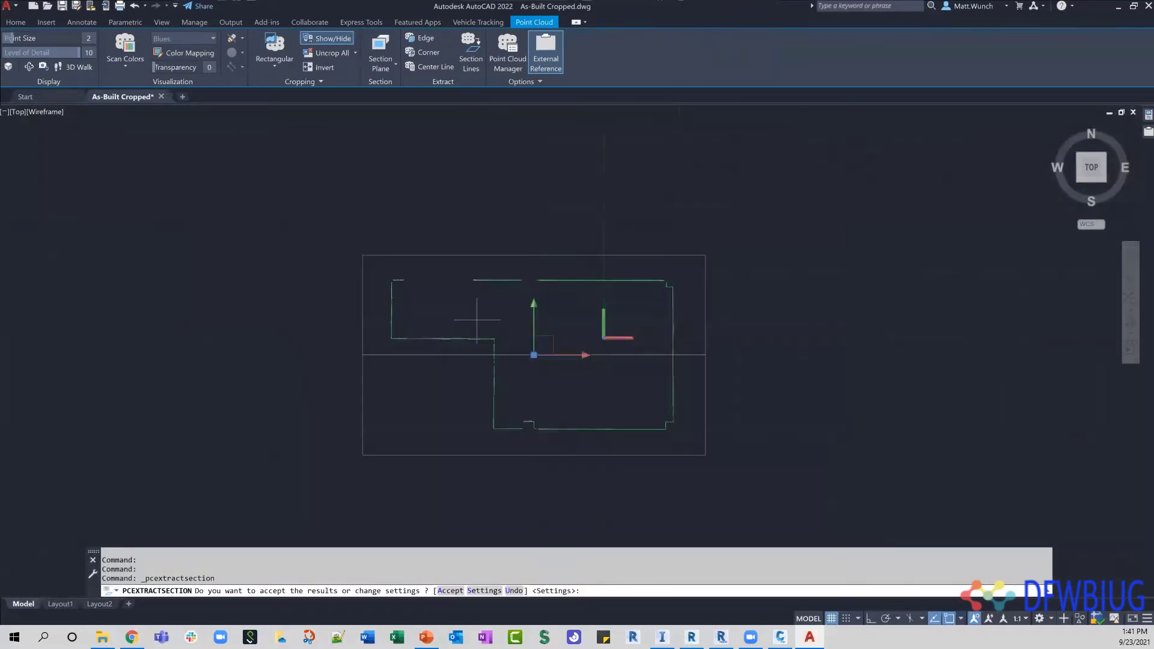
scroll(477, 324, "up", 5)
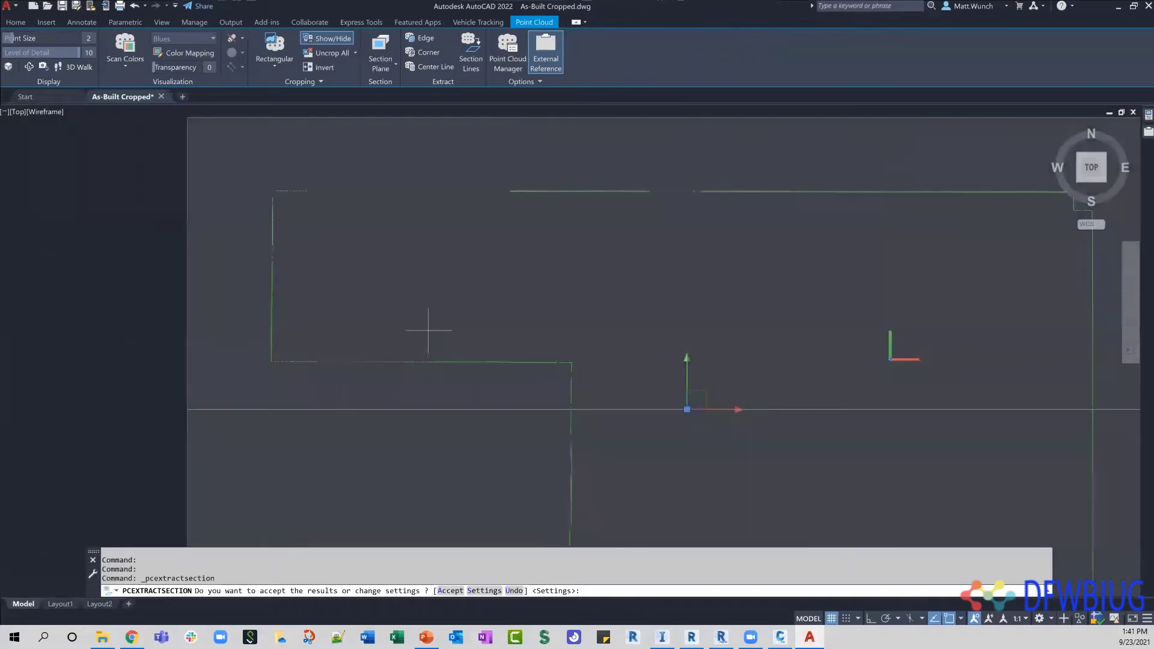
scroll(406, 362, "down", 4)
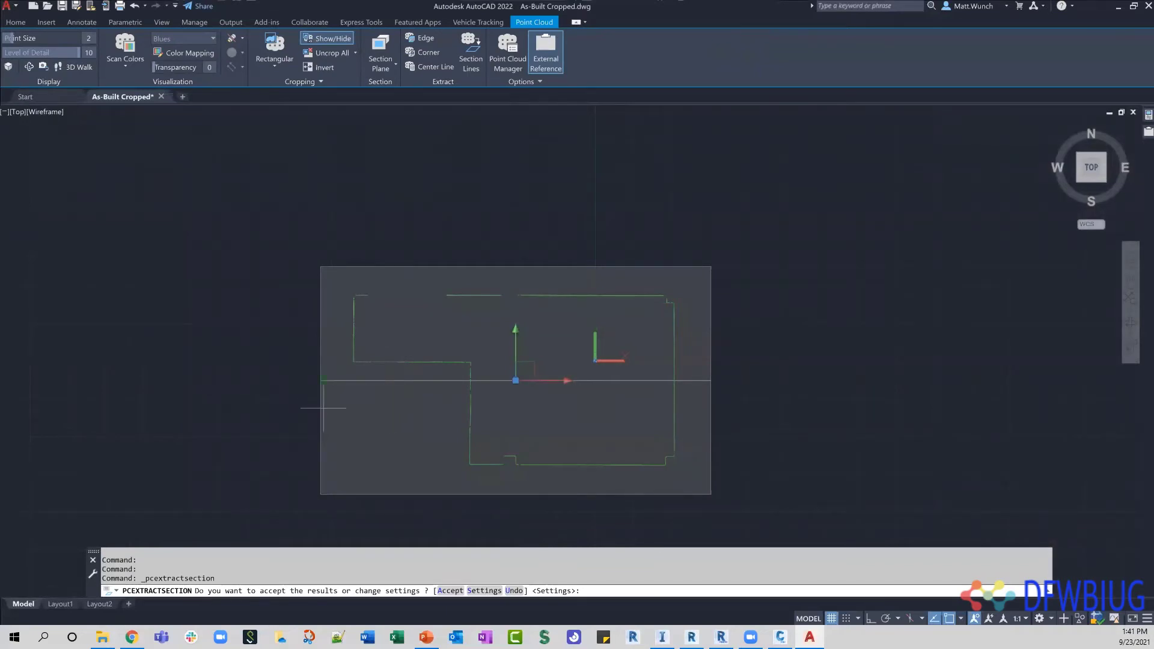
key("Escape")
key("Escape")
key("Escape")
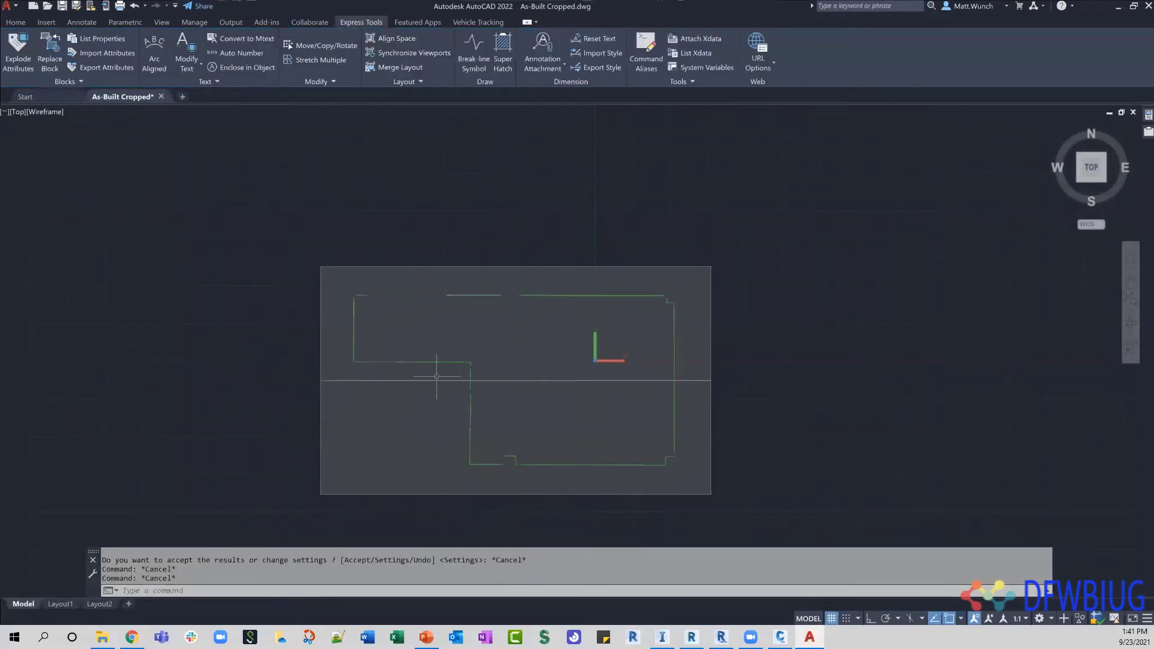
Select the short section-line segments at the west end of the stepped wall, examine the gaps between them, and clear the selection
left_click(441, 360)
left_click(441, 360)
left_click(421, 366)
left_click(415, 358)
key("Escape")
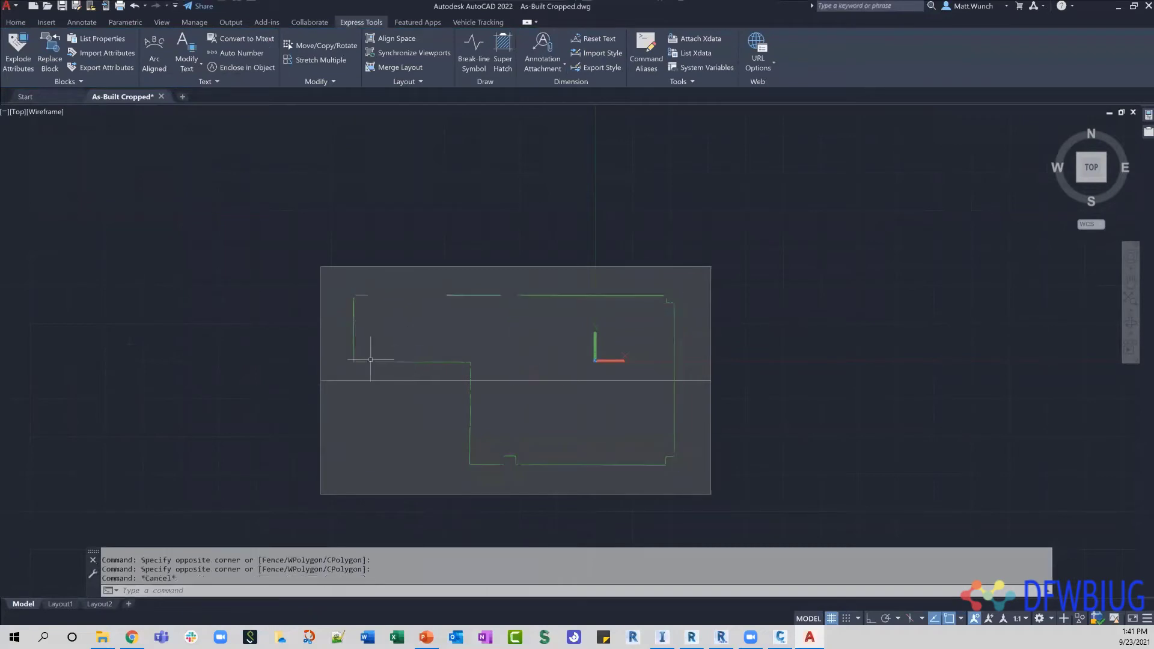
key("Escape")
left_click(343, 349)
left_click(401, 376)
scroll(385, 368, "up", 6)
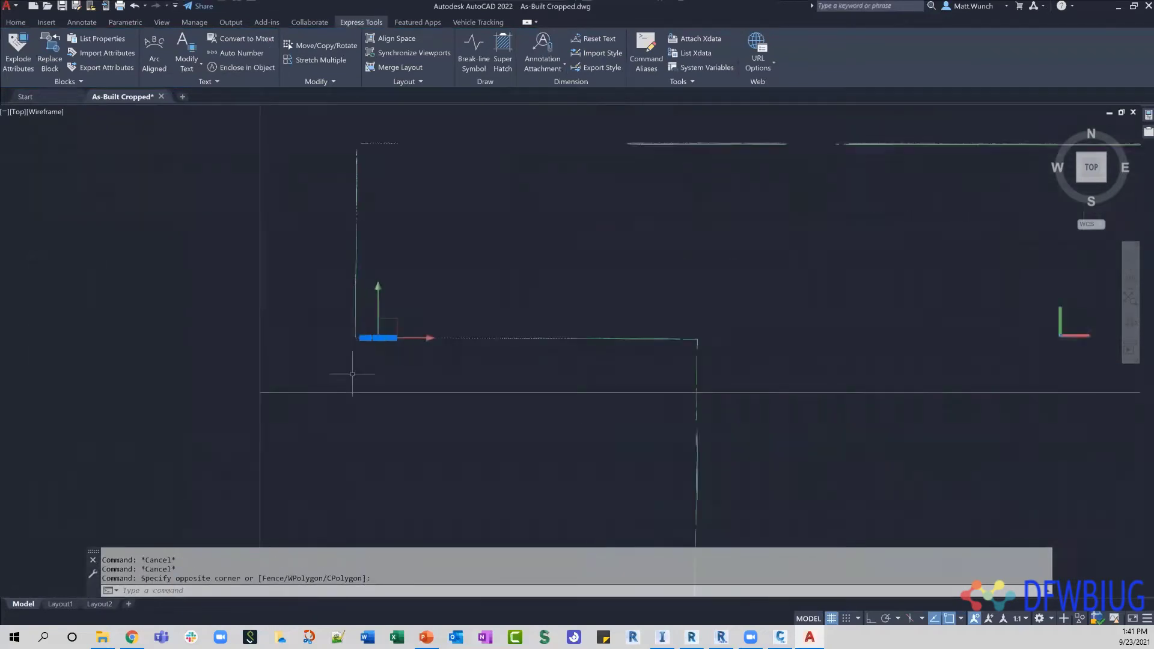
scroll(452, 272, "up", 3)
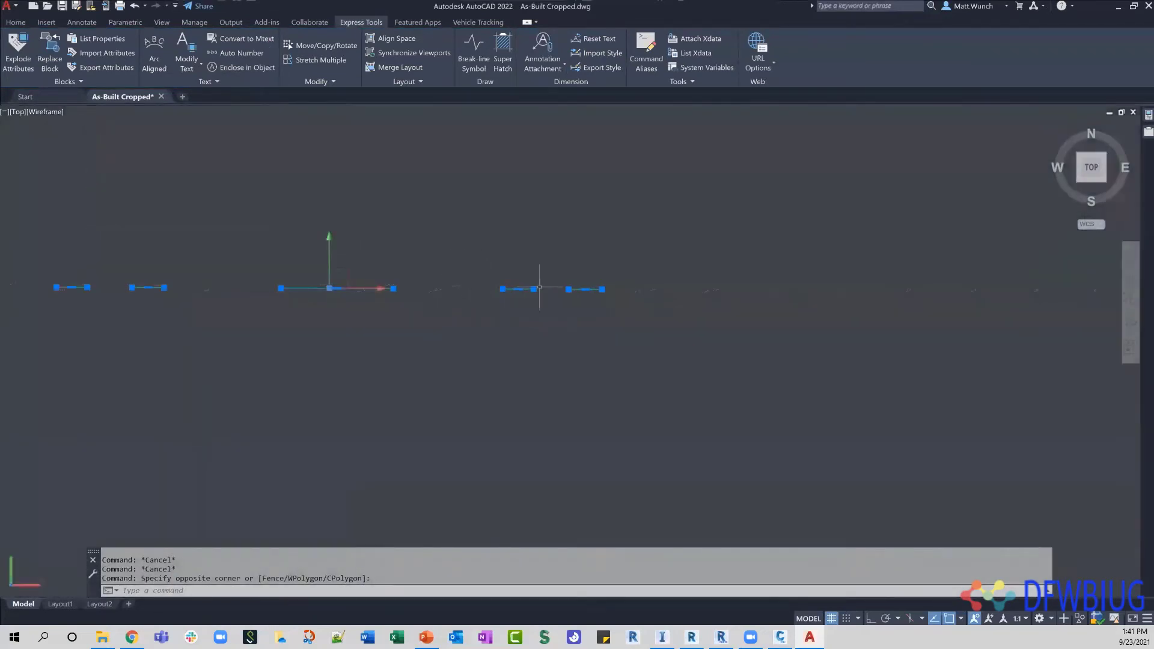
scroll(420, 265, "down", 5)
middle_click_drag(413, 263, 498, 265)
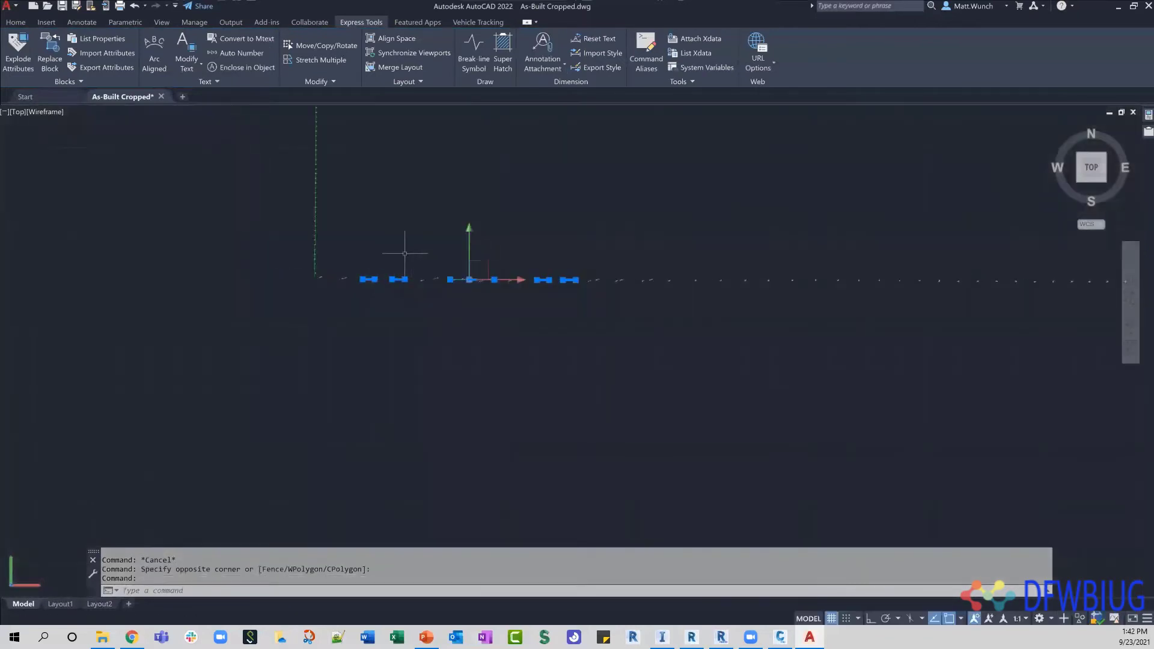
scroll(395, 235, "up", 1)
middle_click_drag(395, 235, 405, 278)
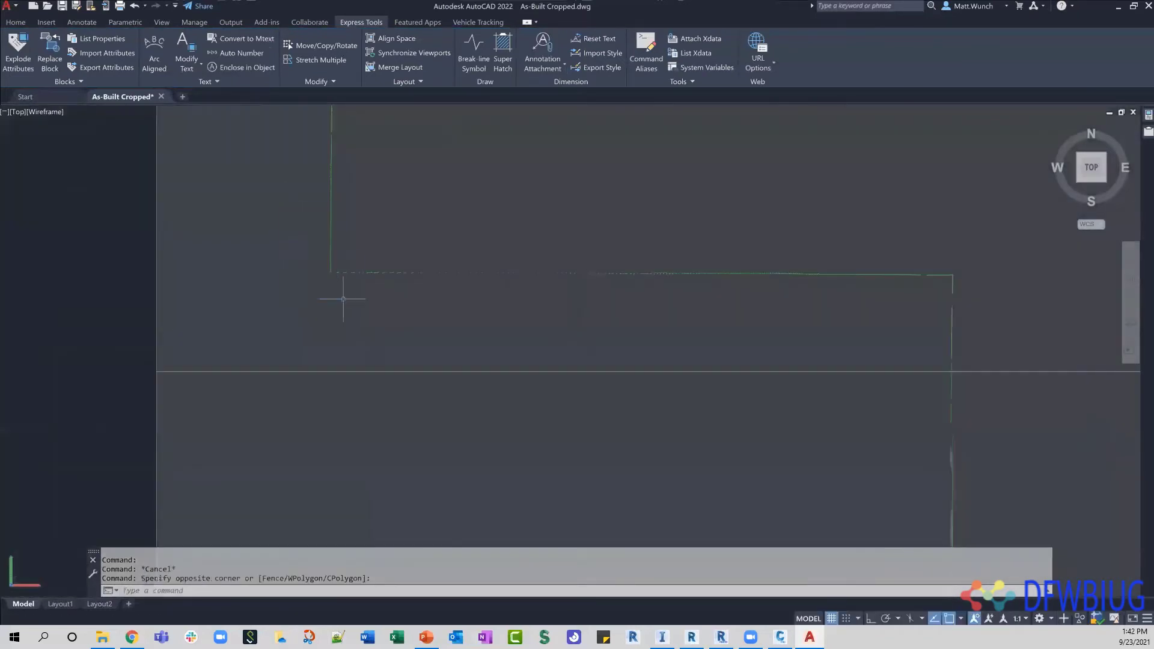
left_click(401, 284)
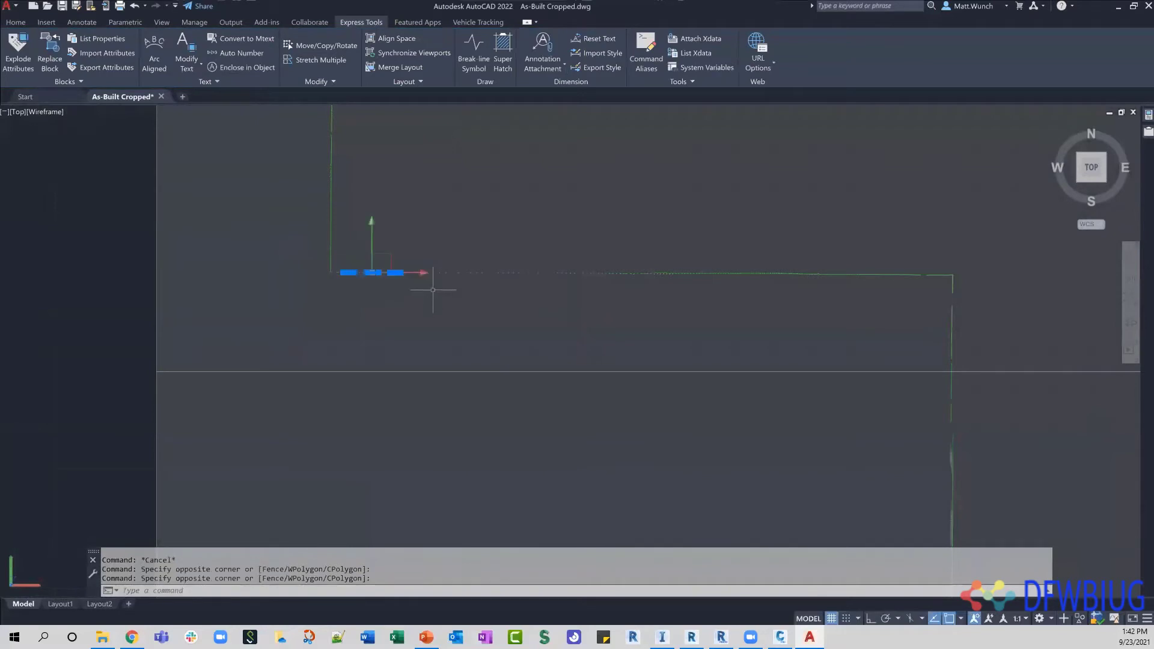
scroll(438, 287, "down", 6)
key("Escape")
Select the point cloud together with all the extracted section lines of the wall outline
left_click(328, 173)
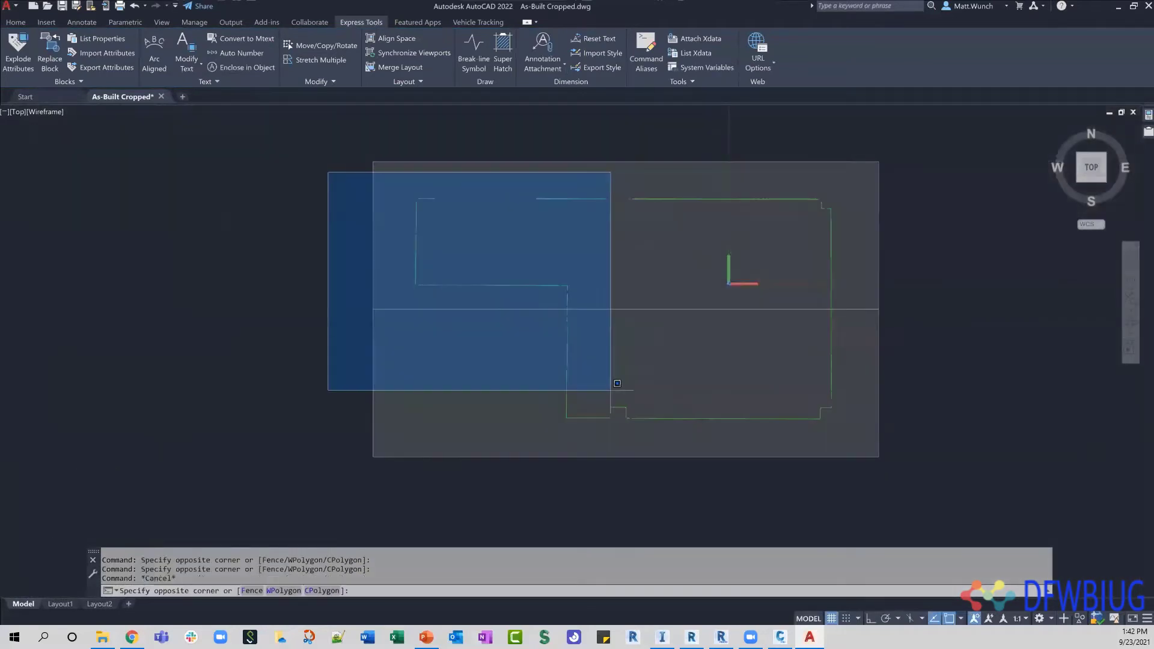
left_click(848, 431)
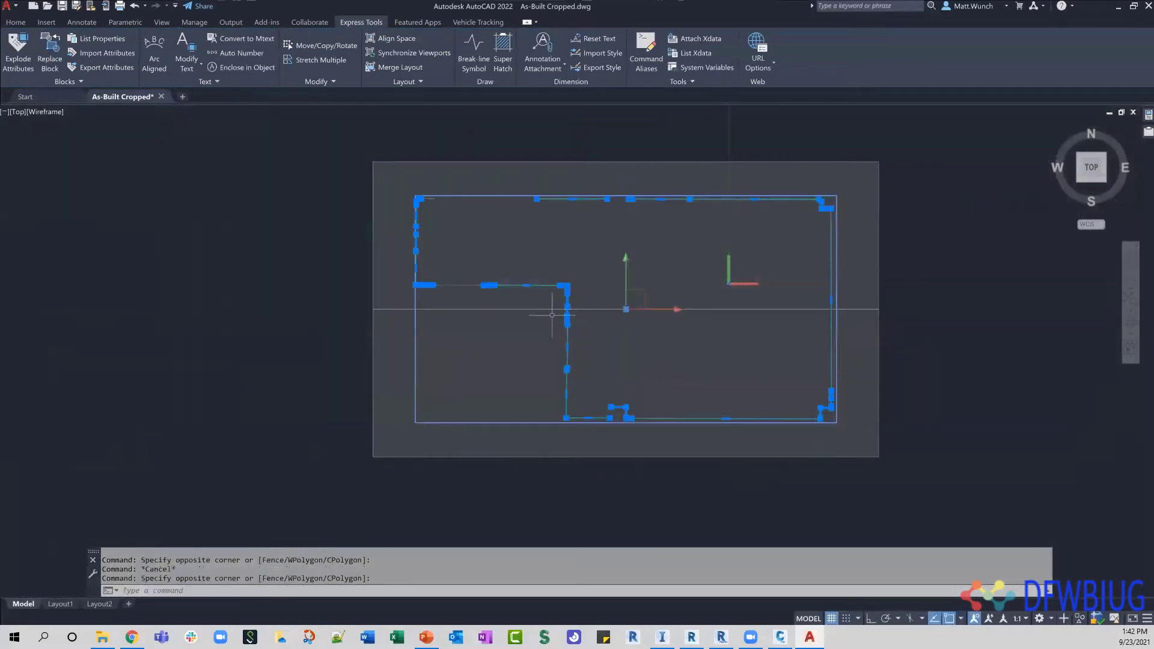
Inspect which object types the selected point cloud and section lines contain in their properties, and clear the selection
right_click(302, 207)
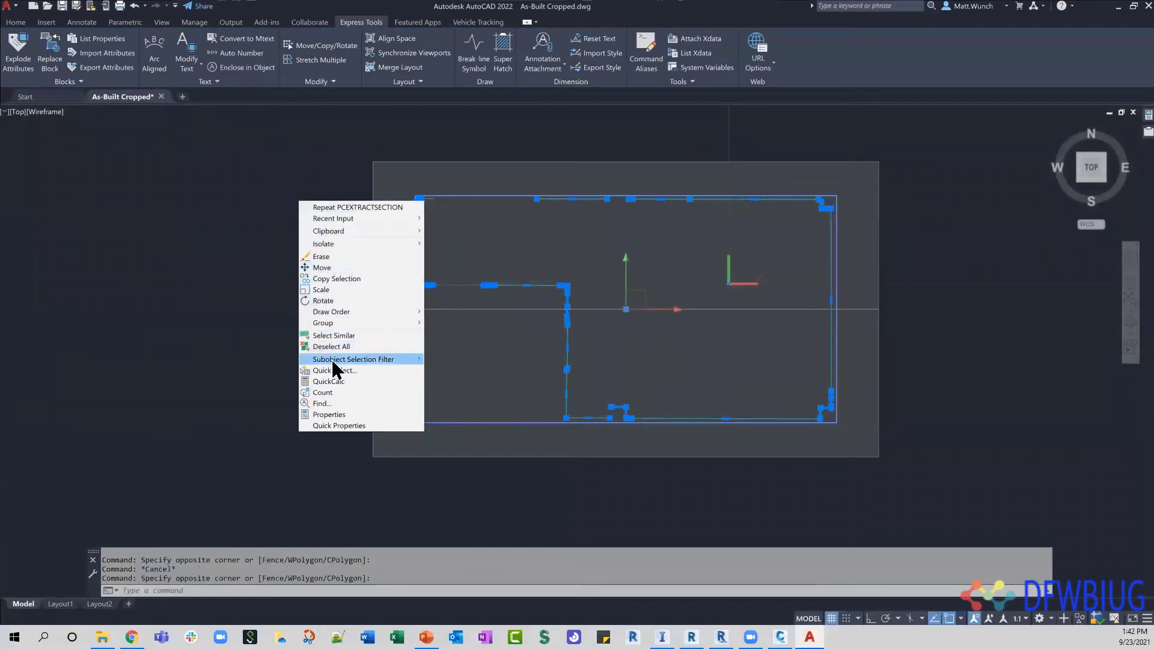
left_click(338, 415)
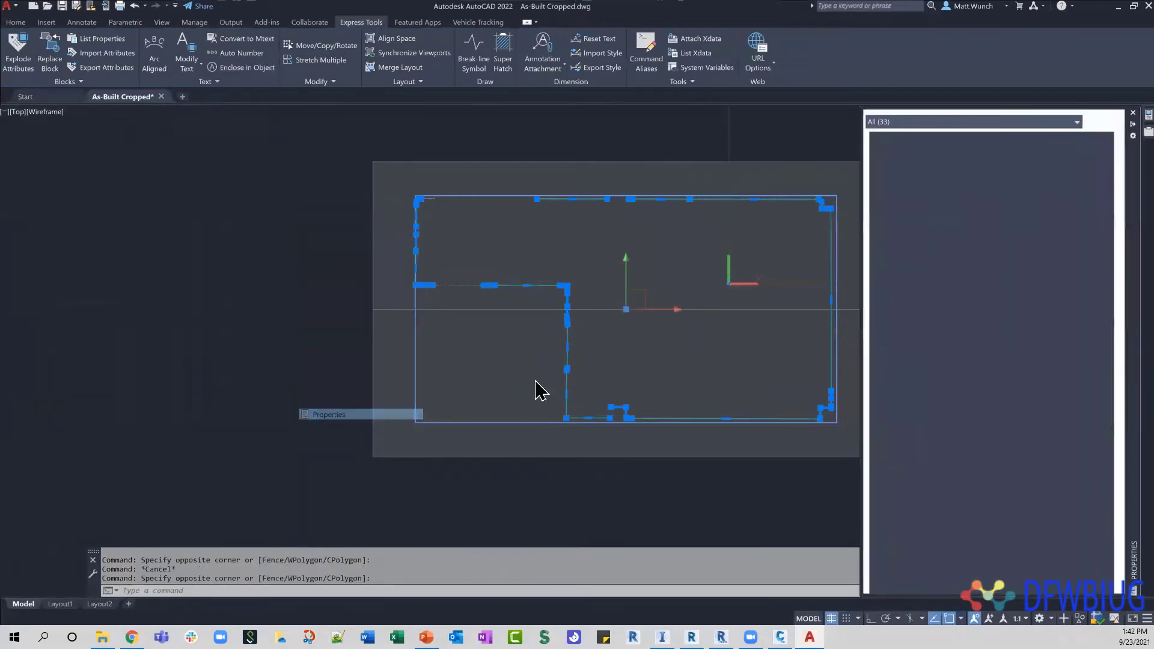
left_click(936, 122)
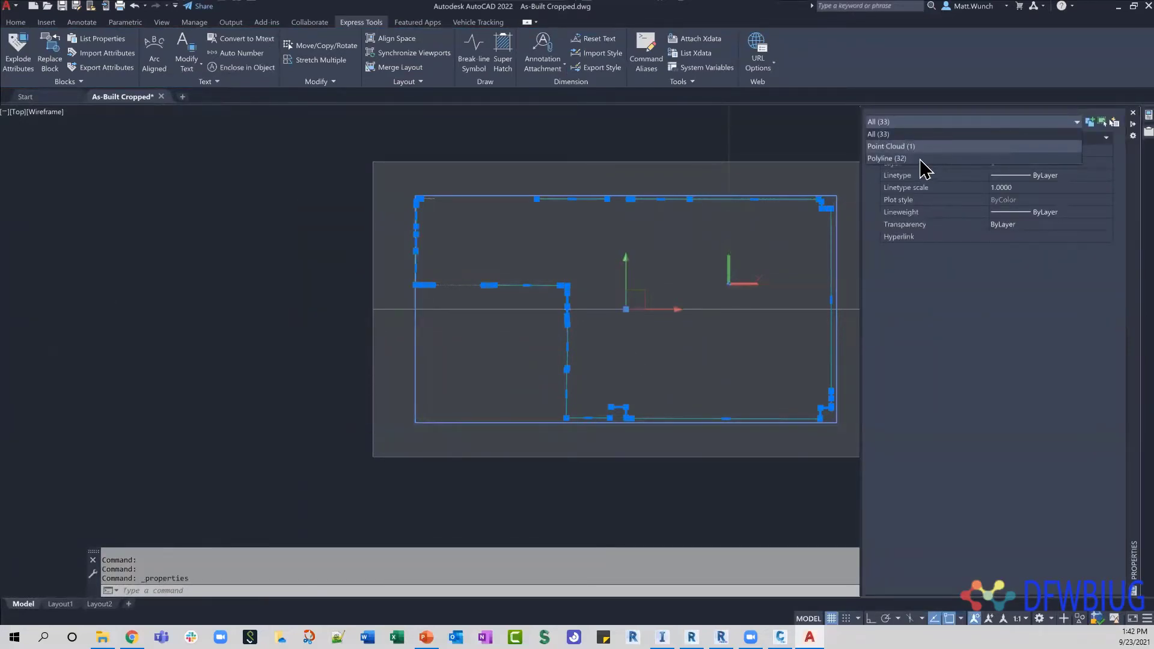
key("Escape")
key("Escape")
key("Escape")
middle_click_drag(678, 150, 621, 150)
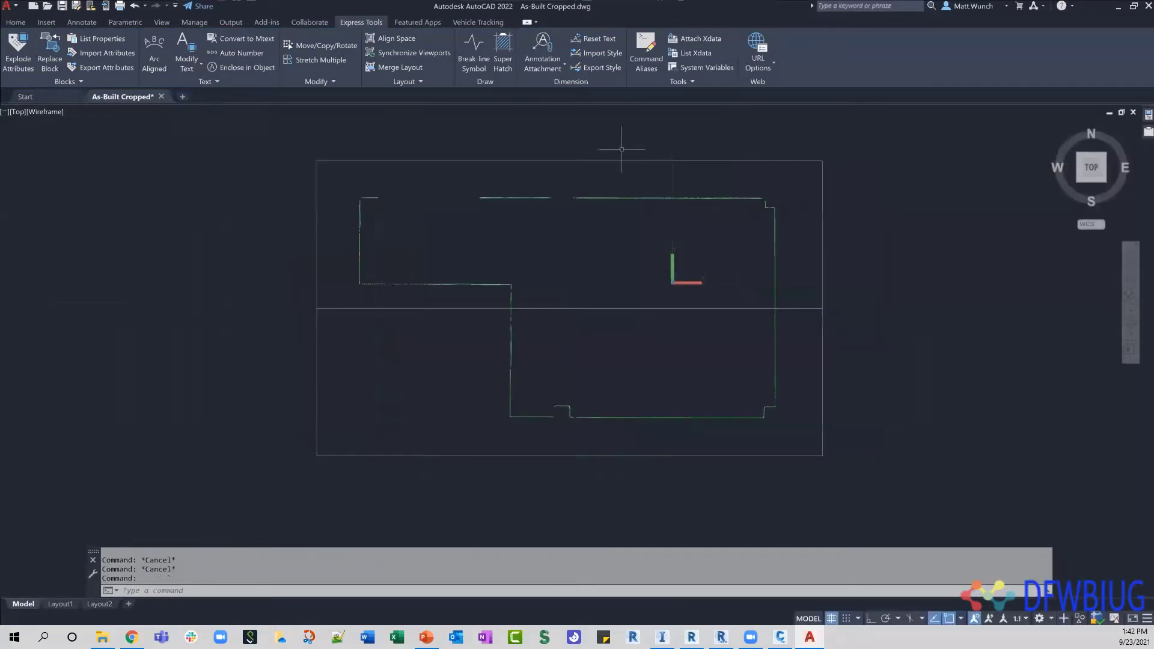
scroll(504, 205, "up", 3)
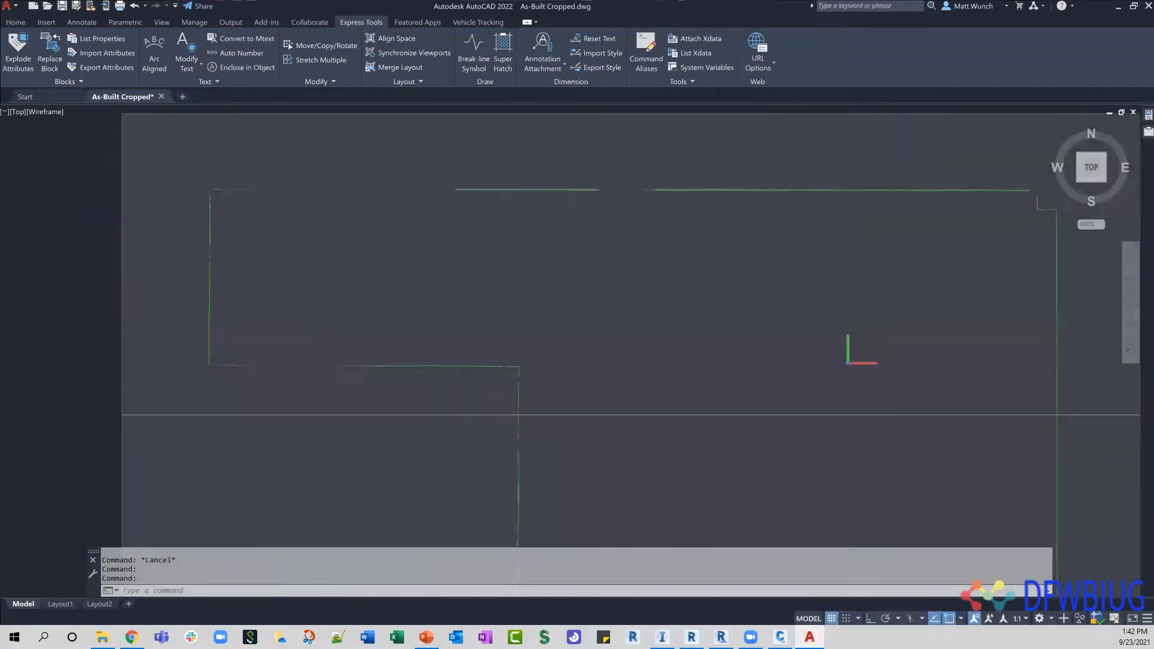
scroll(563, 265, "down", 2)
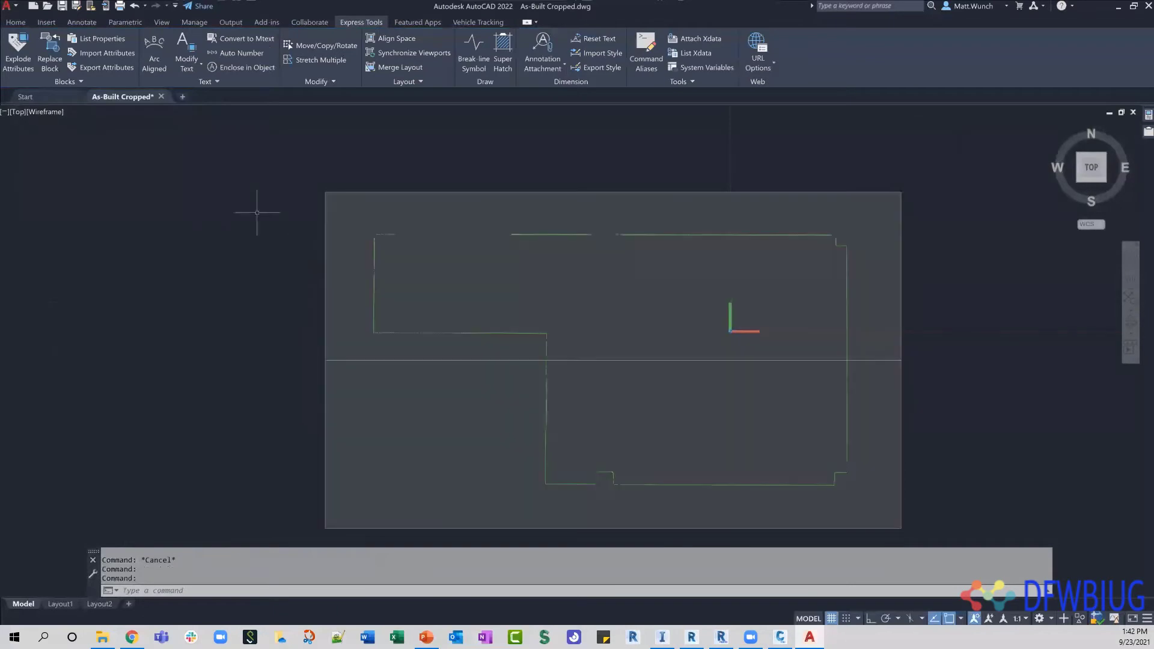
Undo the last section line extraction so that only the wall point cloud is left
key("ctrl+z")
key("ctrl+z")
key("ctrl+z")
key("ctrl+z")
key("ctrl+z")
key("ctrl+z")
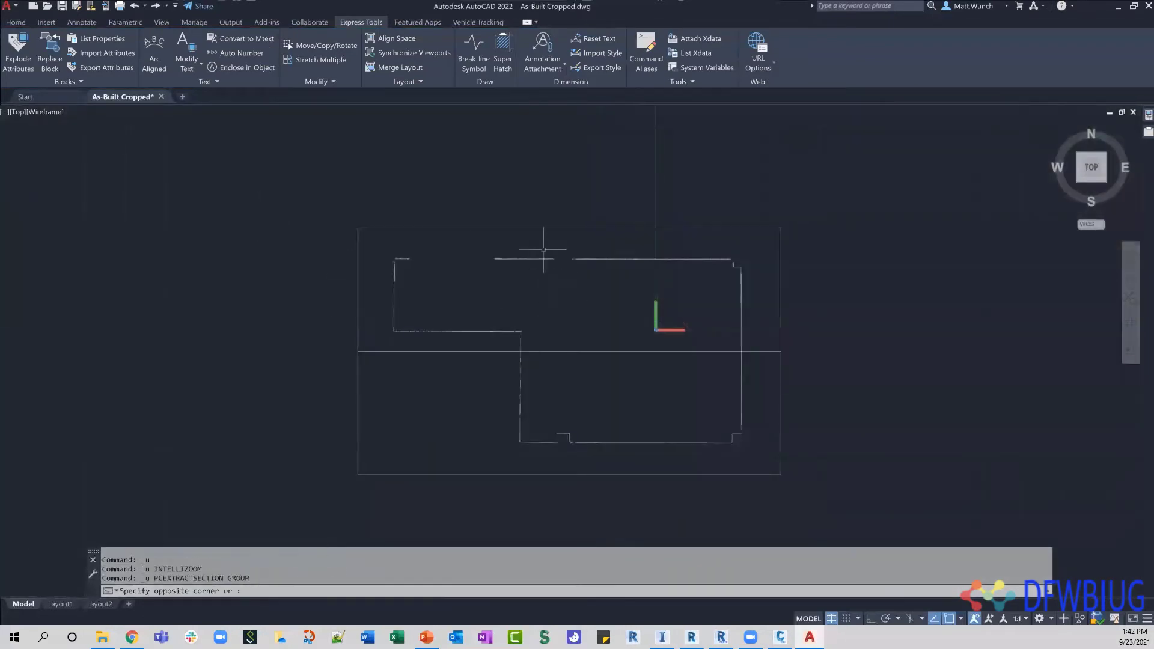
Extract section lines from the wall point cloud as green 2D polylines with minimum line length 6 and connect lines tolerance 10
left_click(532, 258)
left_click(471, 62)
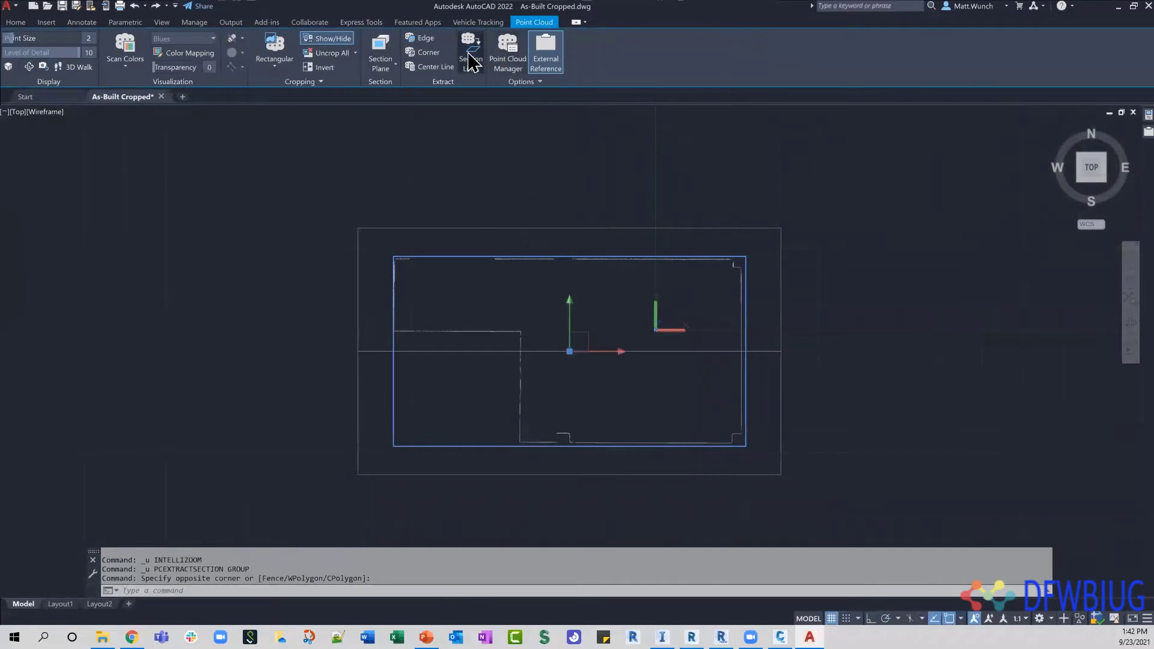
double_click(604, 309)
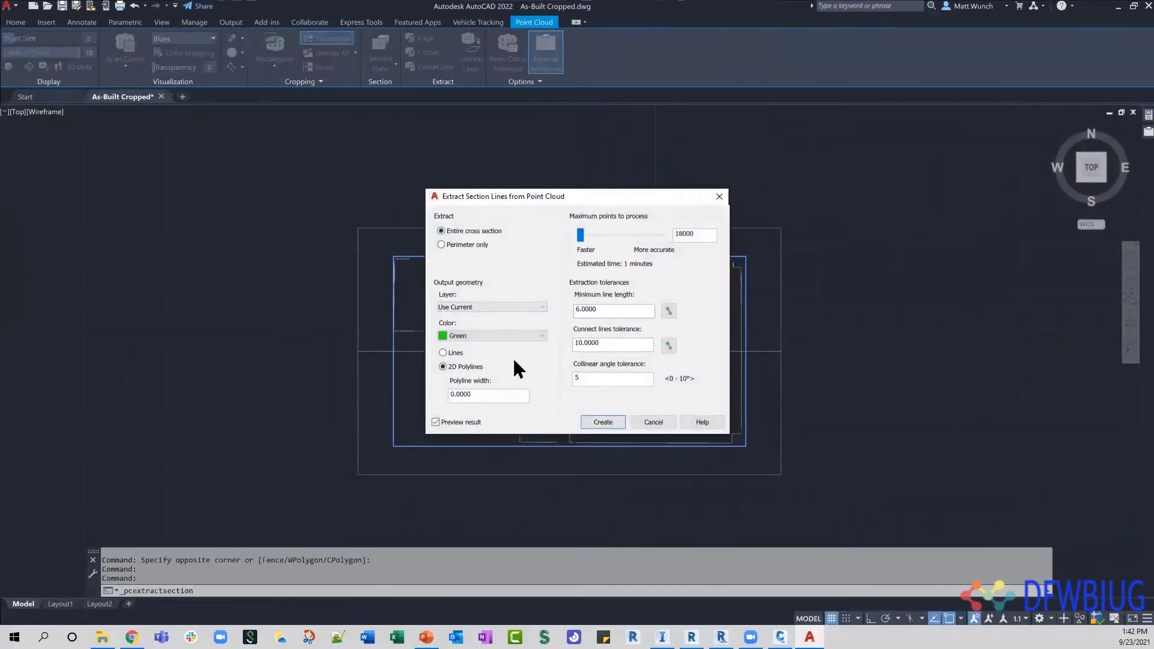
left_click(603, 423)
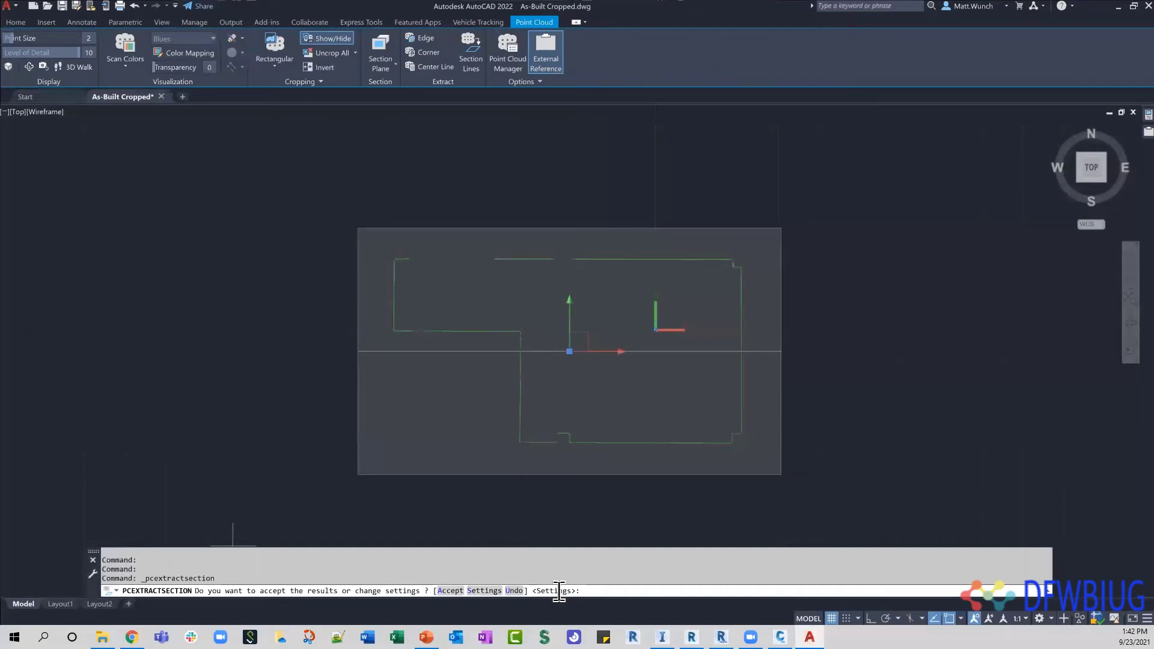
Return to the extraction settings, set the minimum line length to 3, and try a collinear angle tolerance of 15
key("Return")
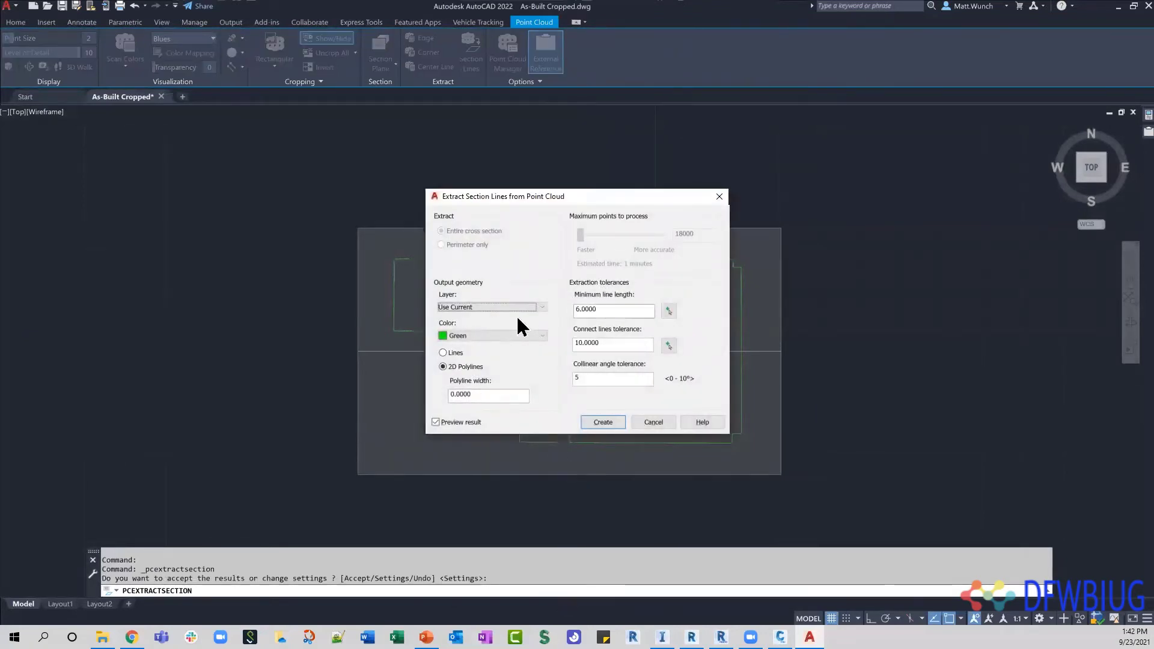
double_click(608, 310)
type("3.0000")
double_click(613, 377)
type("15")
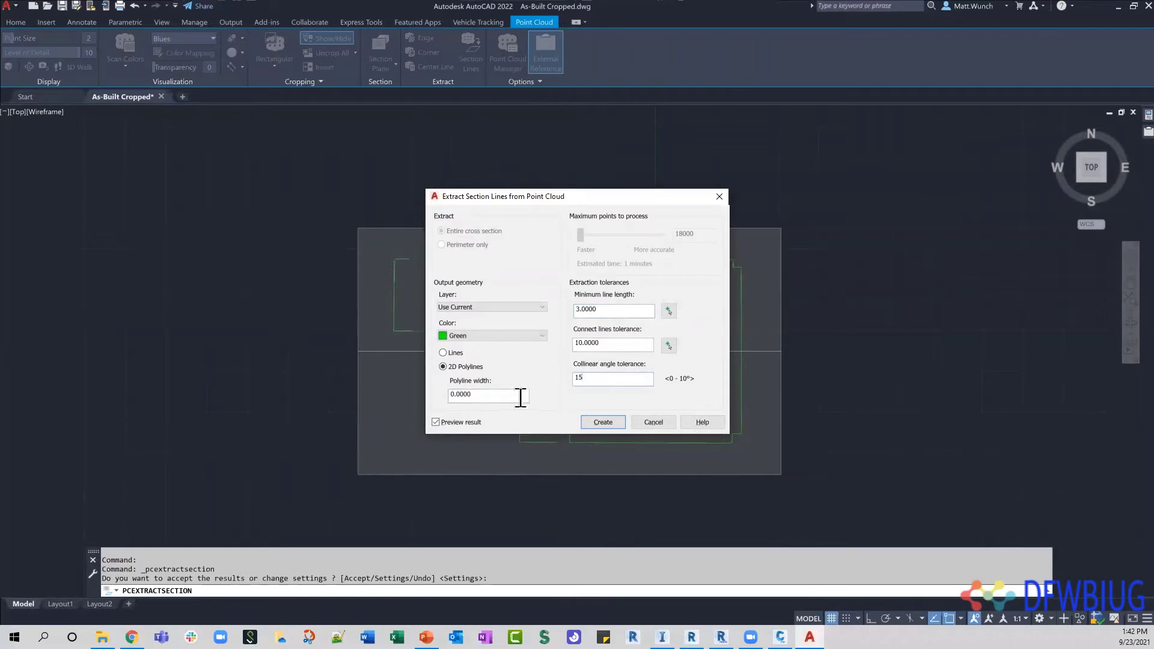
left_click(602, 423)
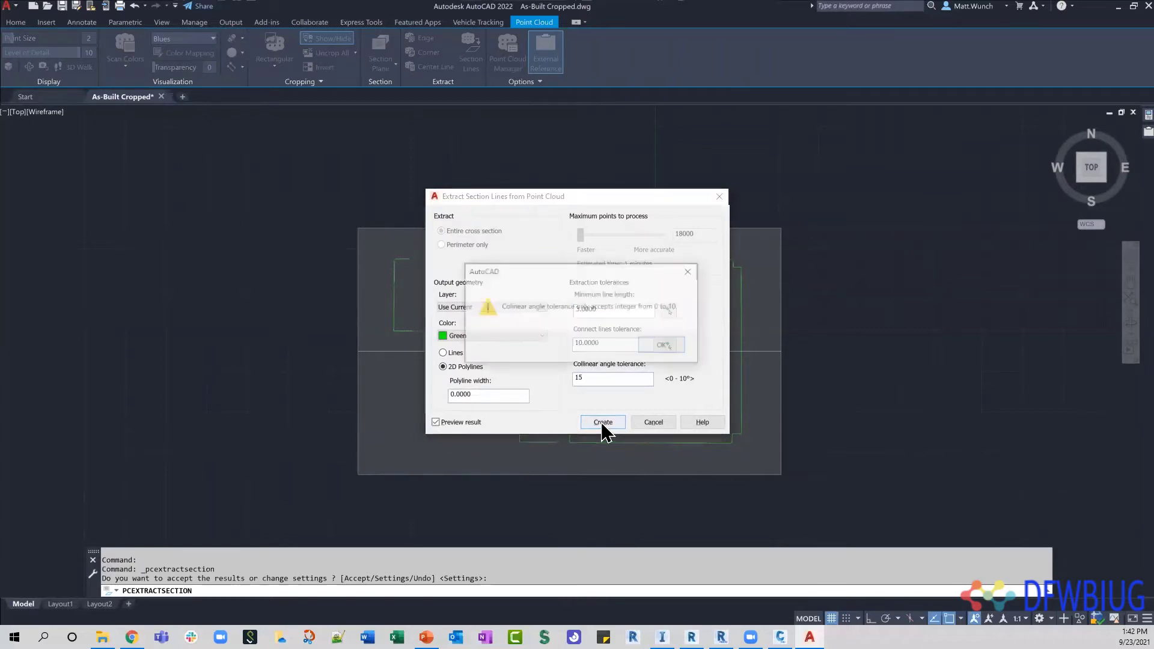
left_click(657, 342)
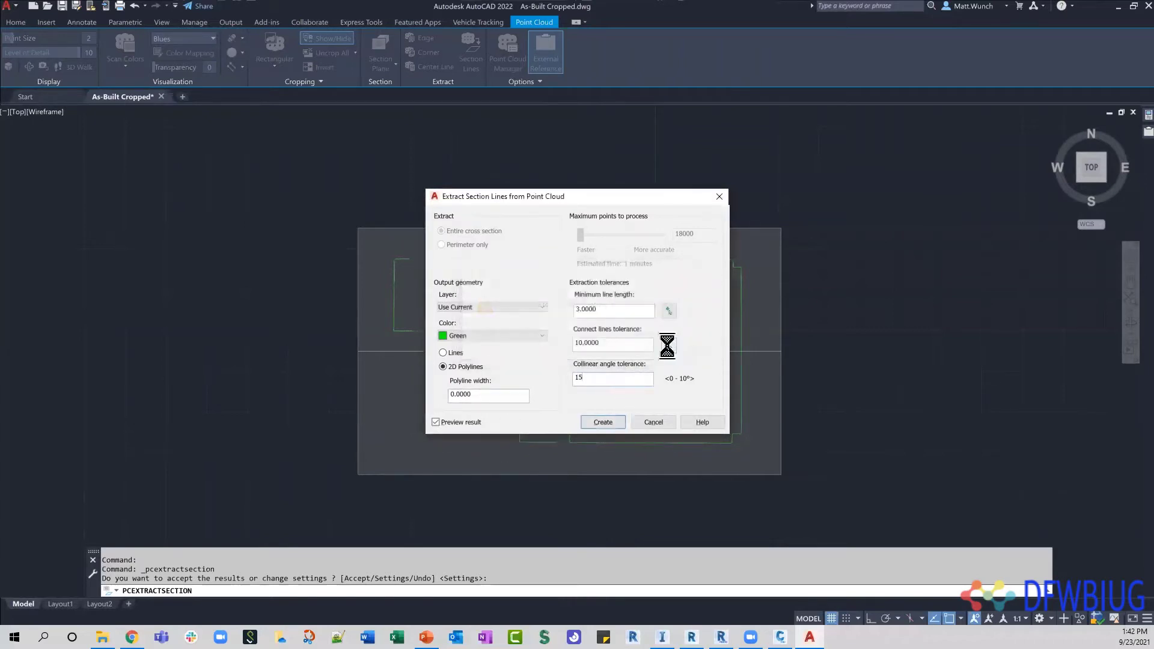
left_click(660, 348)
left_click(622, 310)
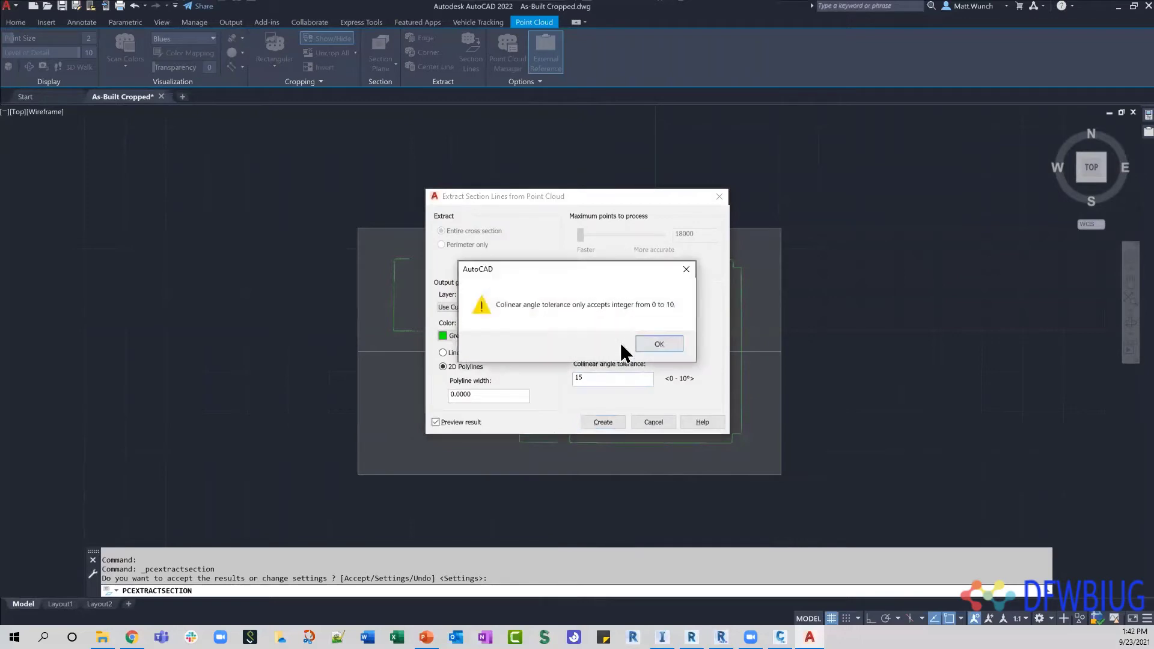
left_click(657, 347)
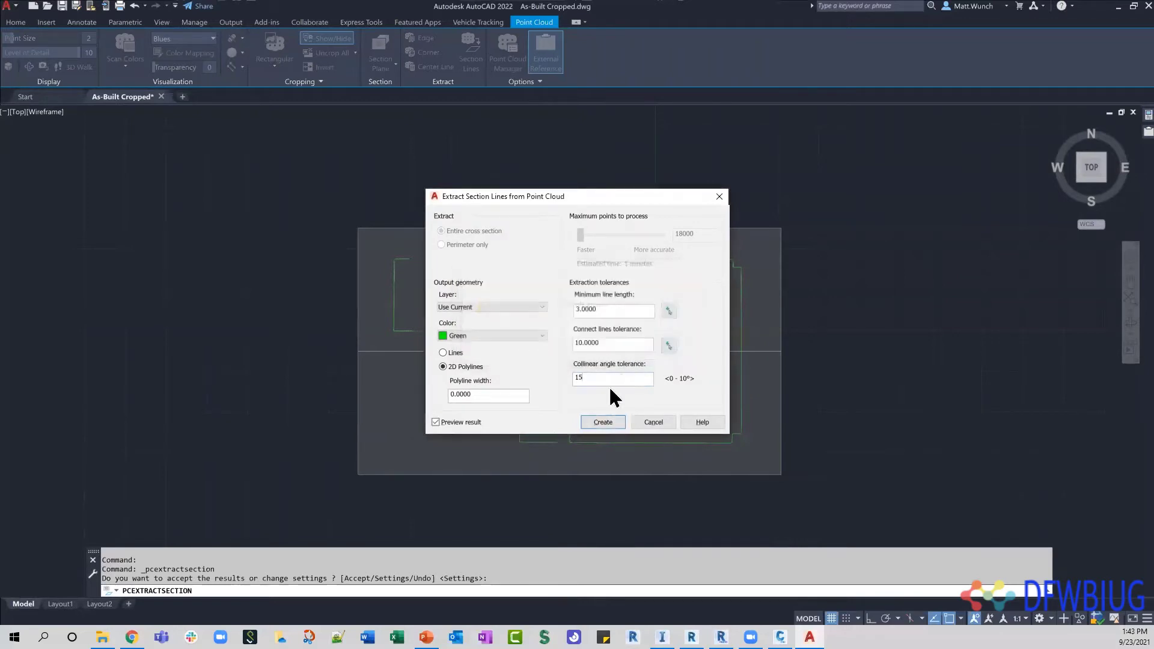
Set the collinear angle tolerance to 10, recreate the section lines, and accept the result
type("10")
left_click(603, 422)
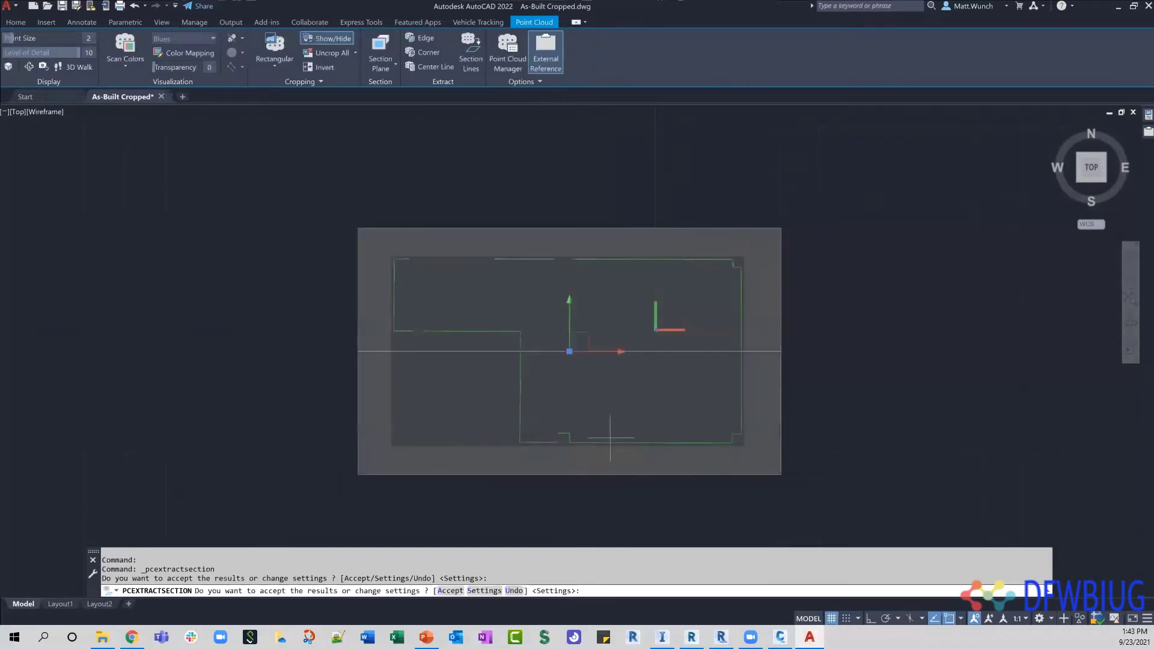
scroll(586, 421, "up", 3)
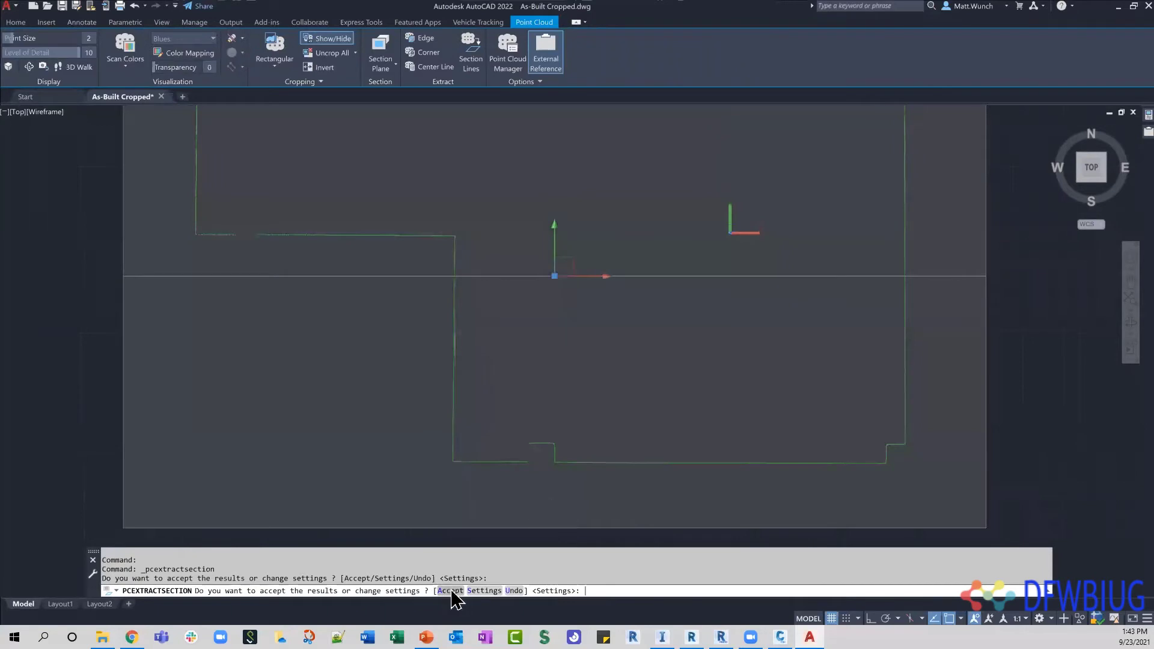
left_click(451, 592)
key("Escape")
key("Escape")
left_click(466, 317)
key("Escape")
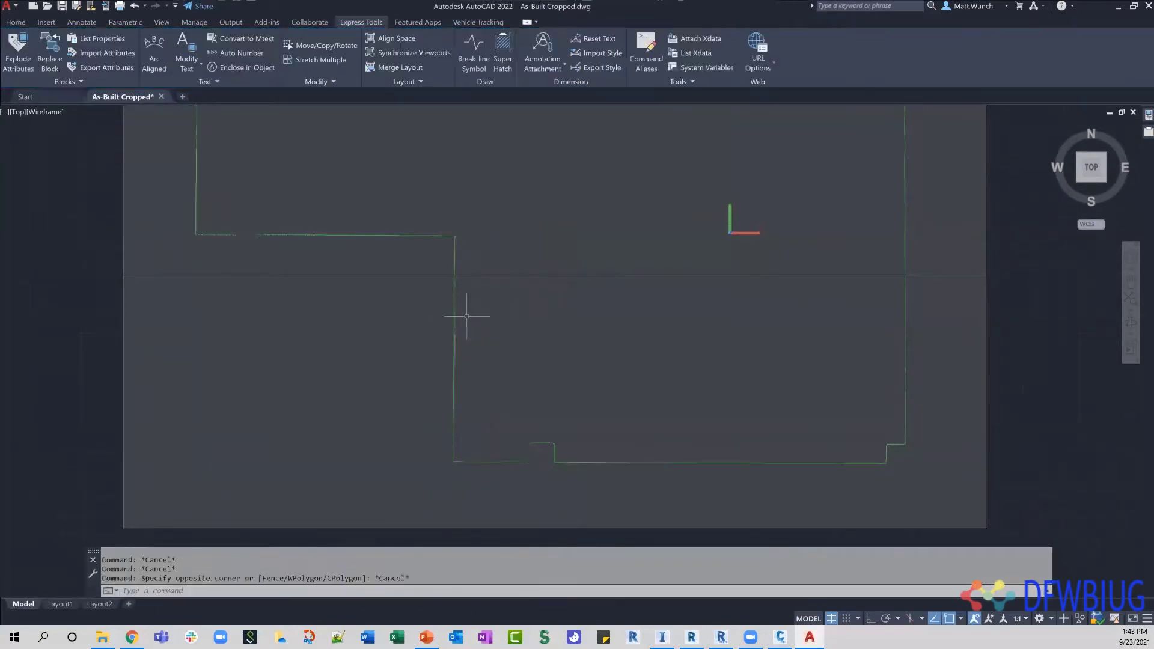
Select the extracted polyline along the stepped wall, examine its extent and remaining gaps, and clear the selection
left_click(454, 311)
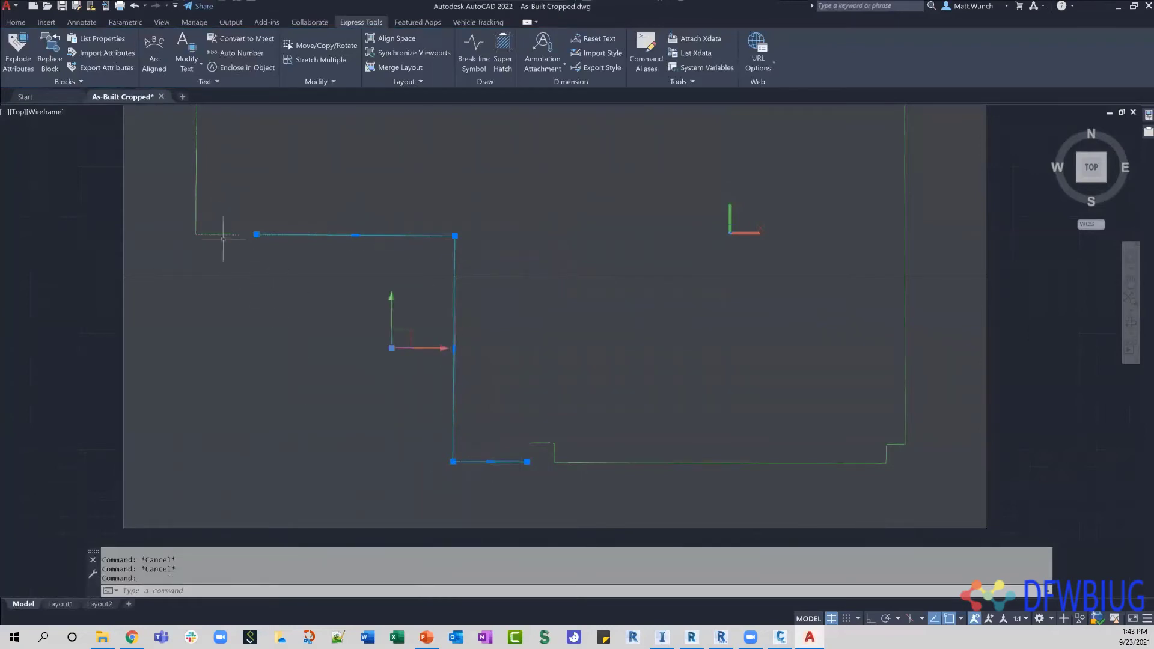
scroll(432, 313, "down", 4)
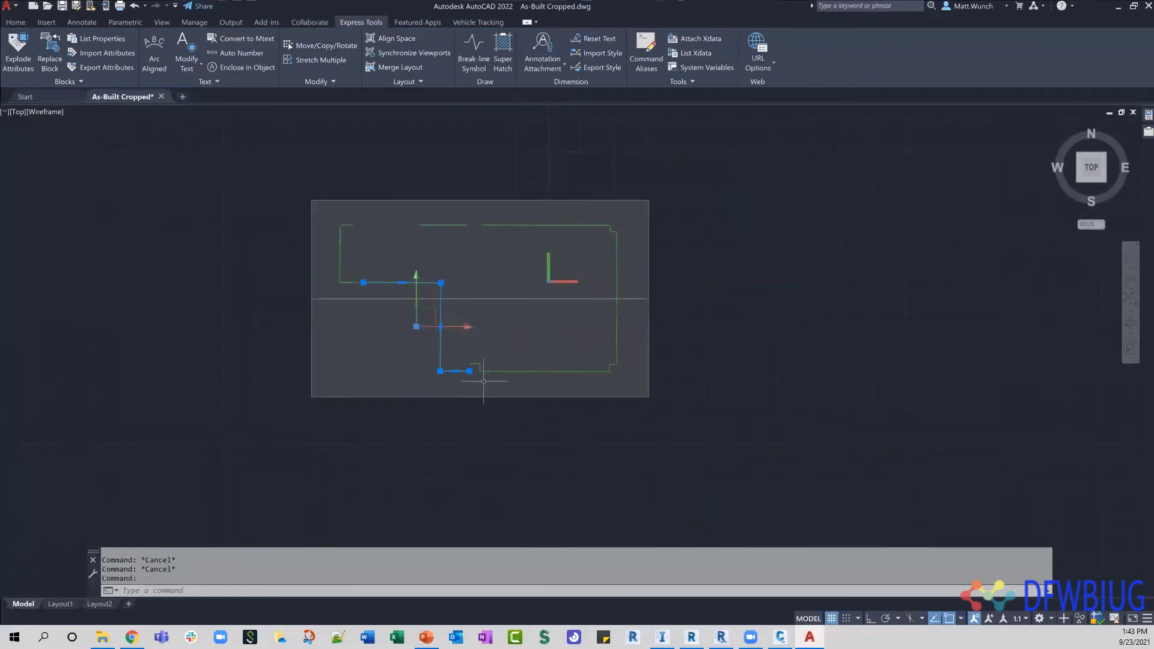
key("Escape")
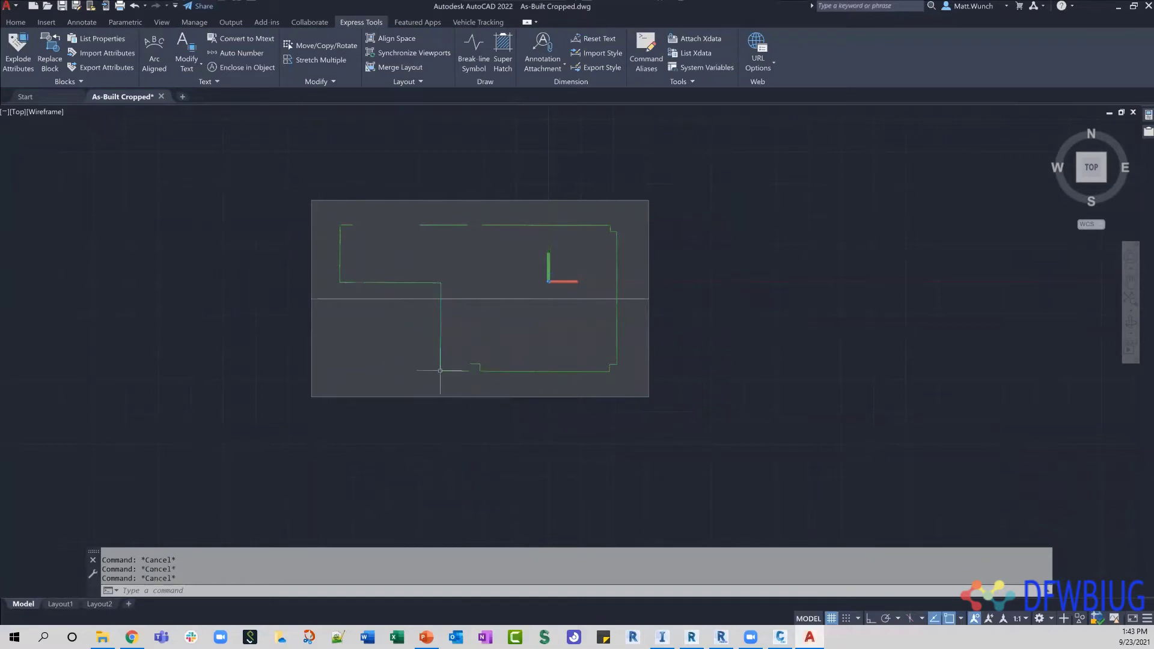
middle_click_drag(471, 273, 487, 276)
scroll(488, 275, "up", 3)
scroll(332, 227, "down", 4)
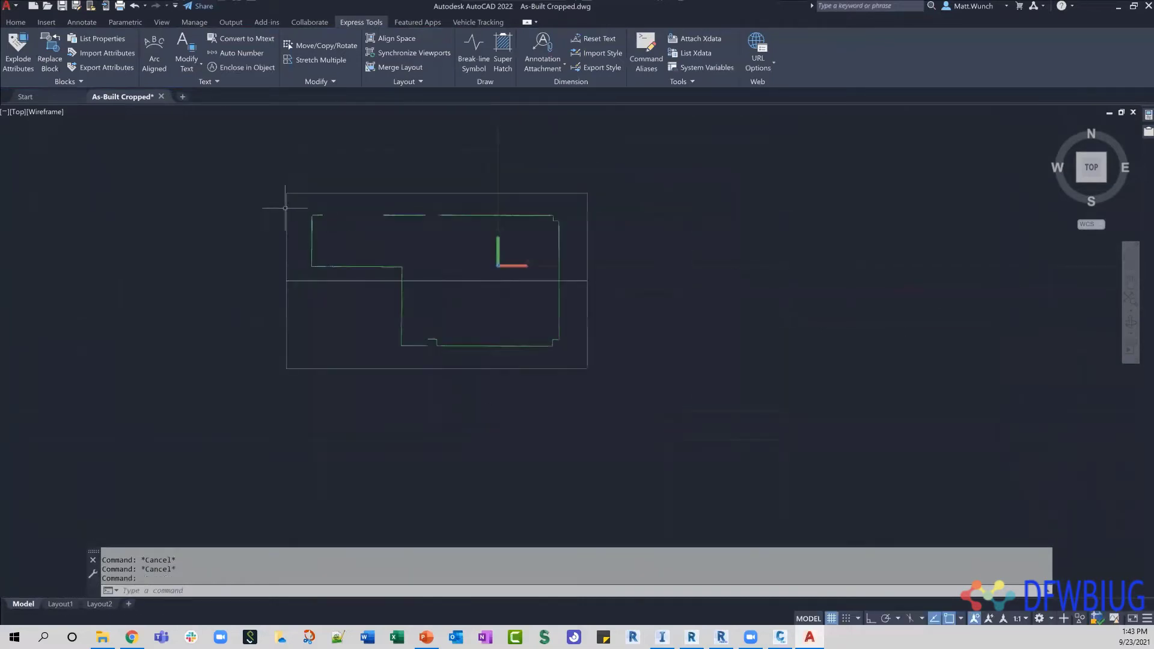
Erase the point cloud together with all the extracted section lines, and undo the erase
left_click(271, 202)
left_click(594, 383)
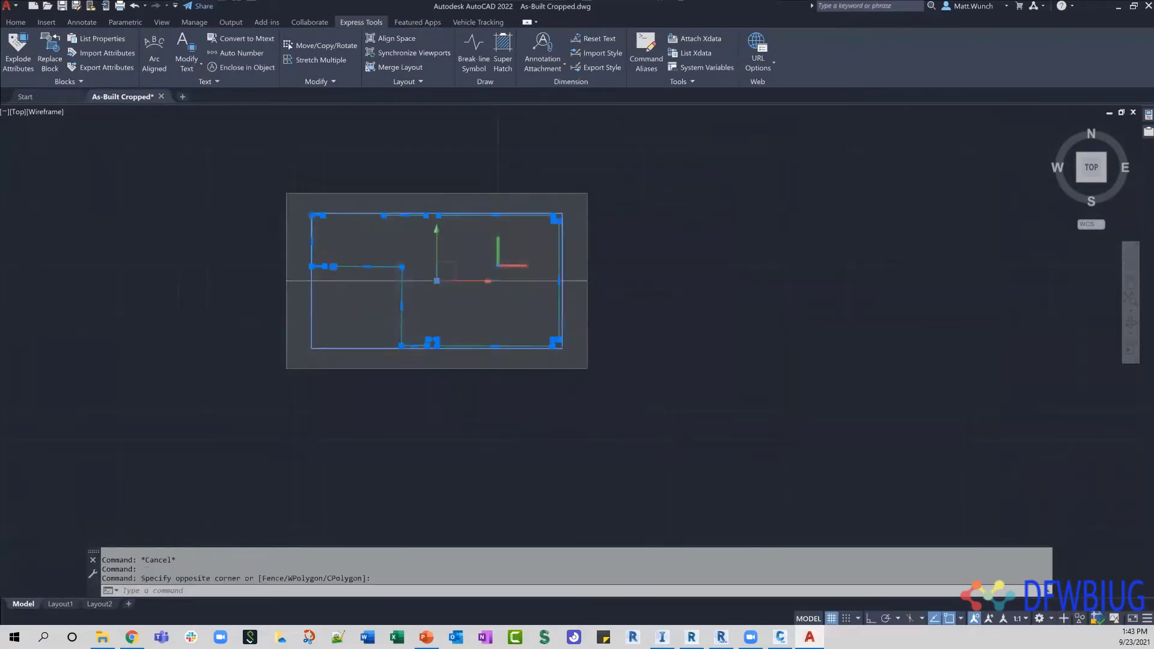
key("Delete")
scroll(356, 241, "up", 3)
scroll(379, 253, "down", 4)
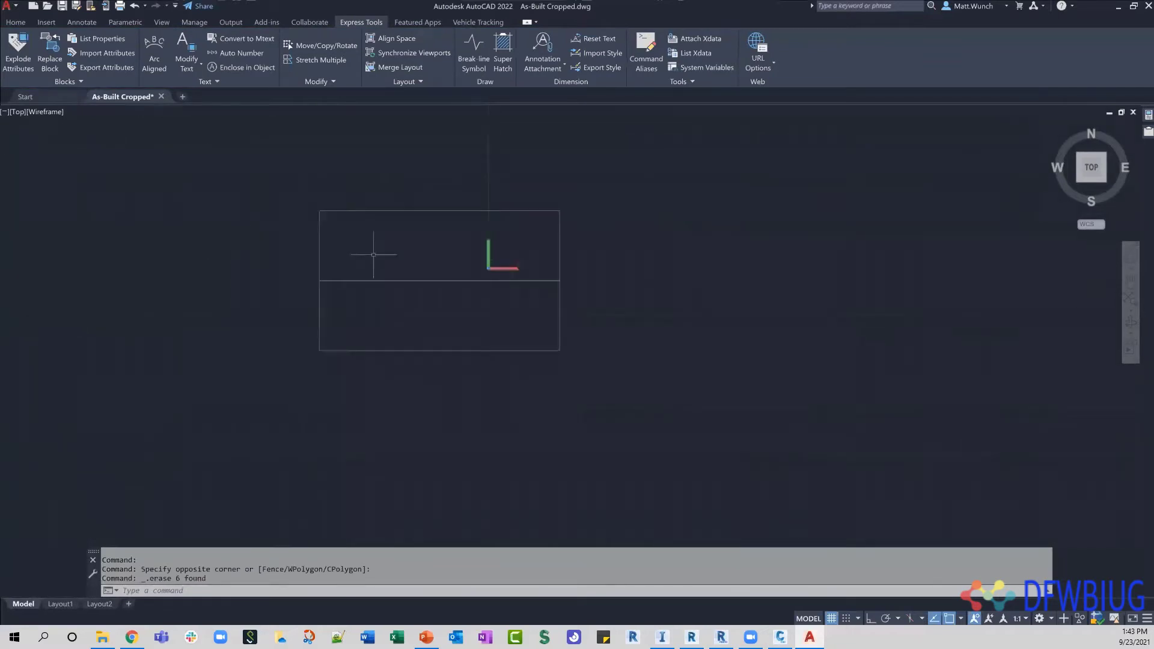
scroll(378, 252, "up", 1)
key("ctrl+z")
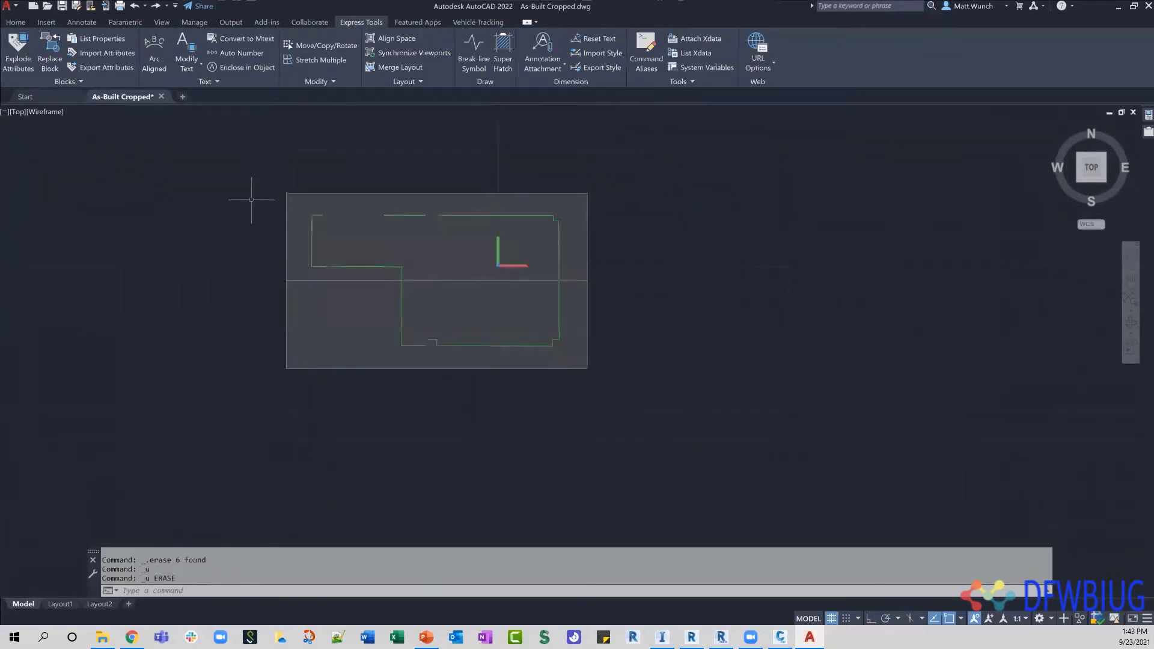
Erase the extracted section lines on the west half and then the east half, keeping the point cloud
left_click(251, 200)
left_click(467, 340)
key("Delete")
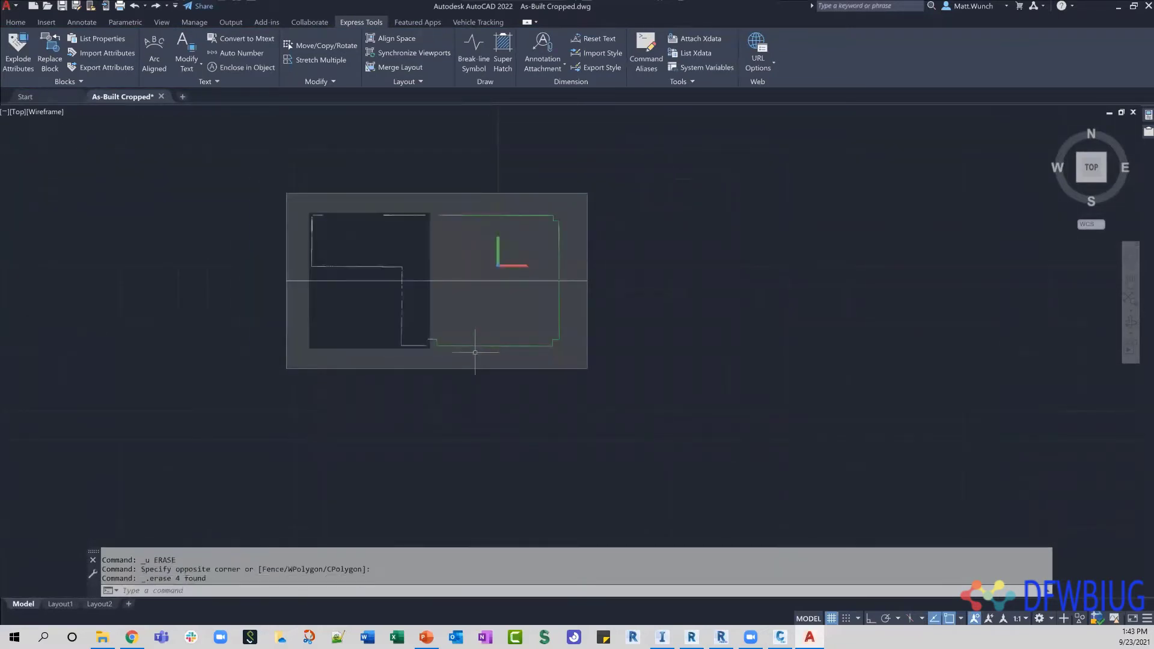
left_click(386, 165)
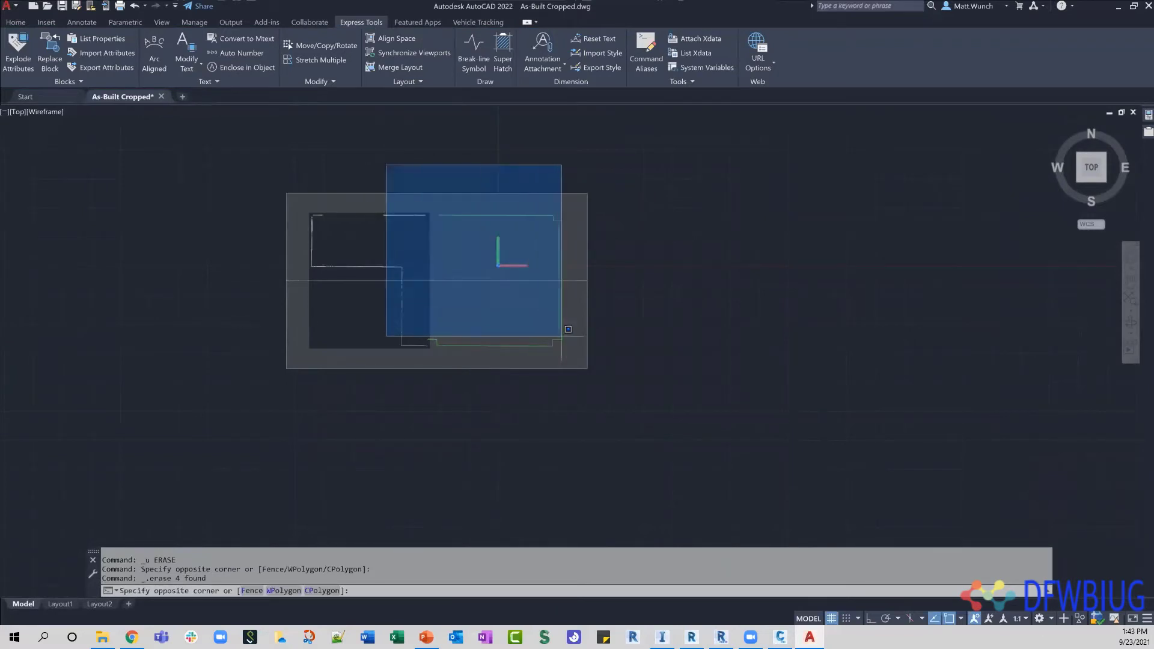
left_click(588, 360)
key("Delete")
scroll(408, 253, "up", 4)
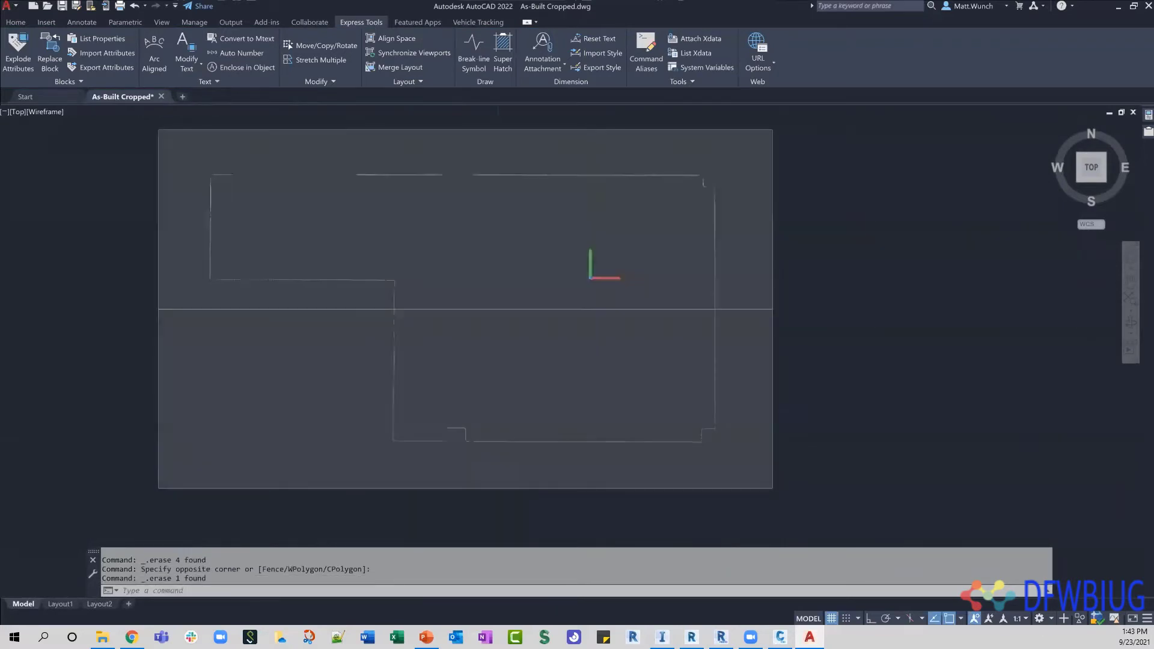
key("Escape")
middle_click_drag(413, 219, 387, 185)
key("Escape")
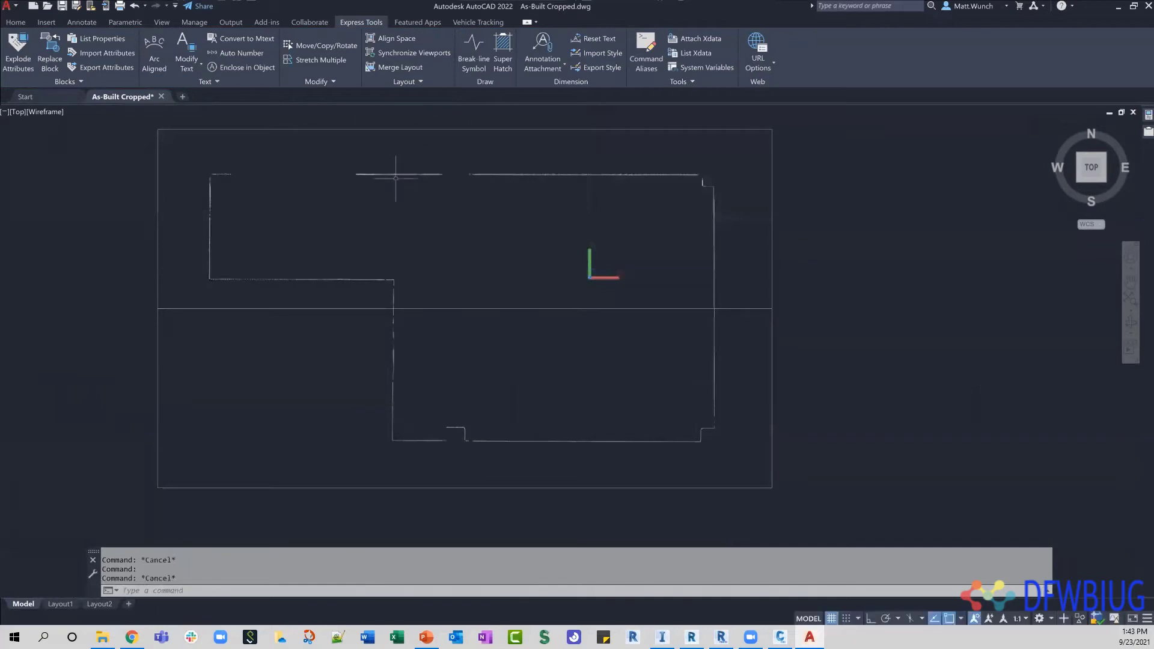
Crop the point cloud with a rectangle around the west part of the north wall's middle segment, keeping the points outside
left_click(395, 178)
left_click(391, 164)
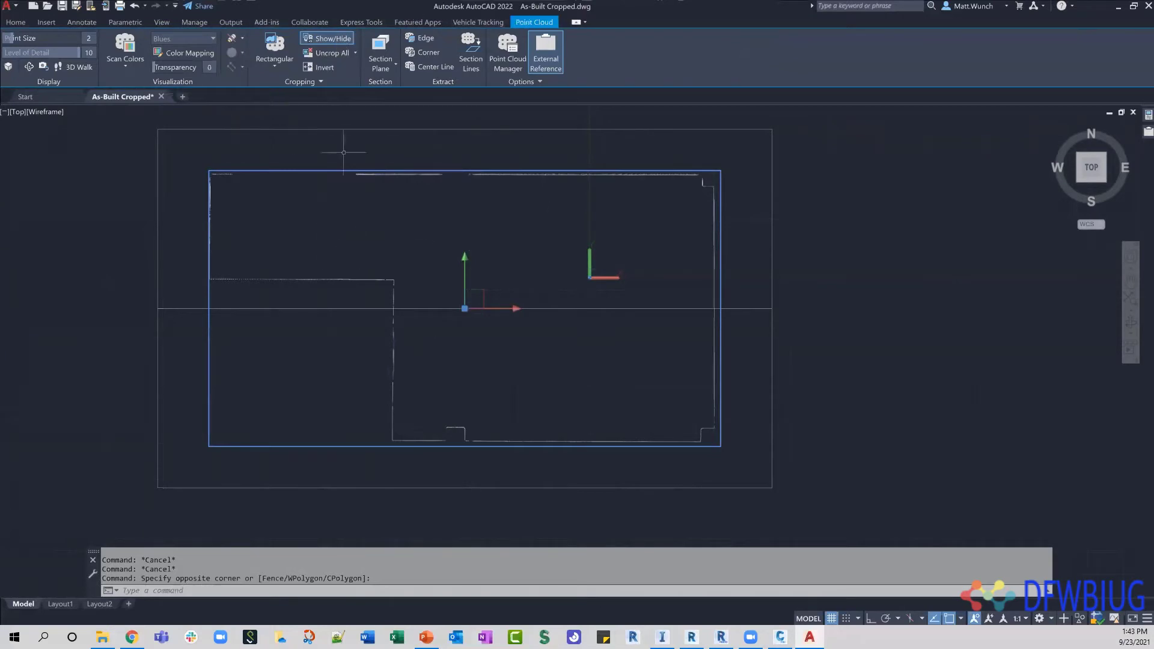
left_click(274, 66)
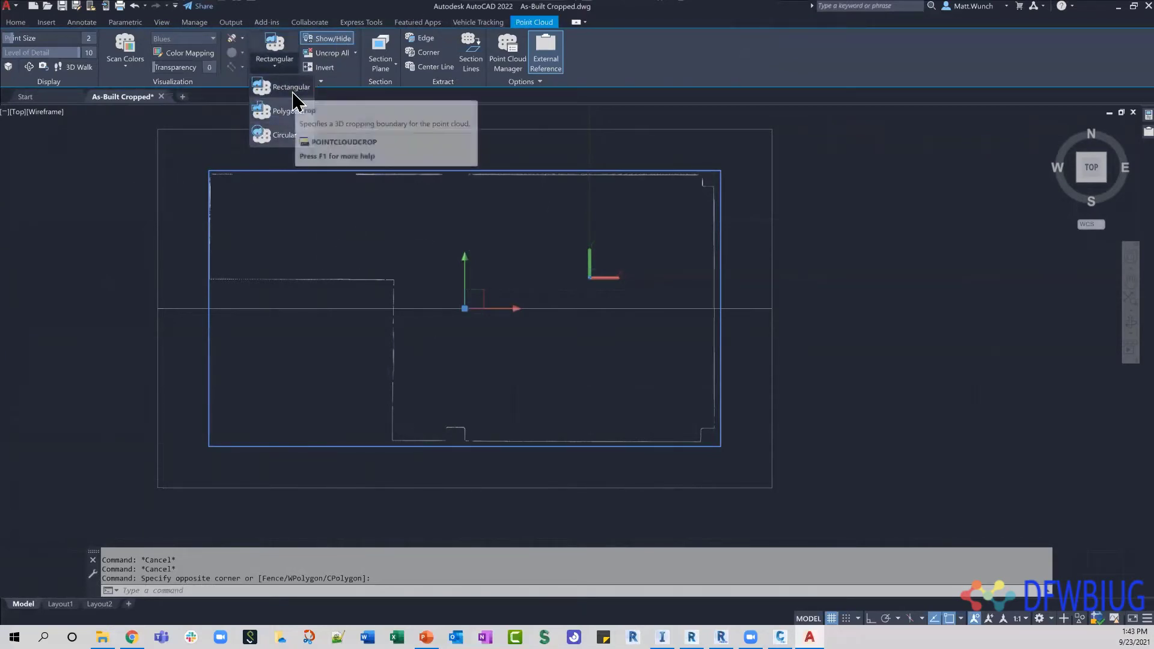
left_click(294, 88)
scroll(374, 162, "up", 3)
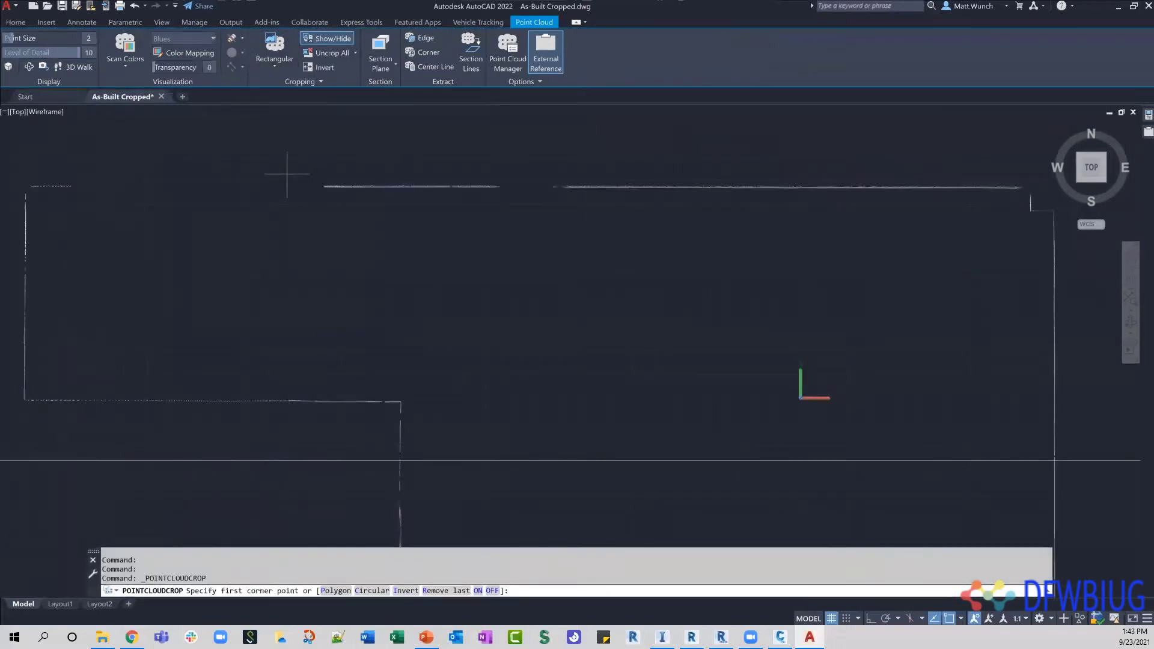
left_click(276, 166)
left_click(421, 208)
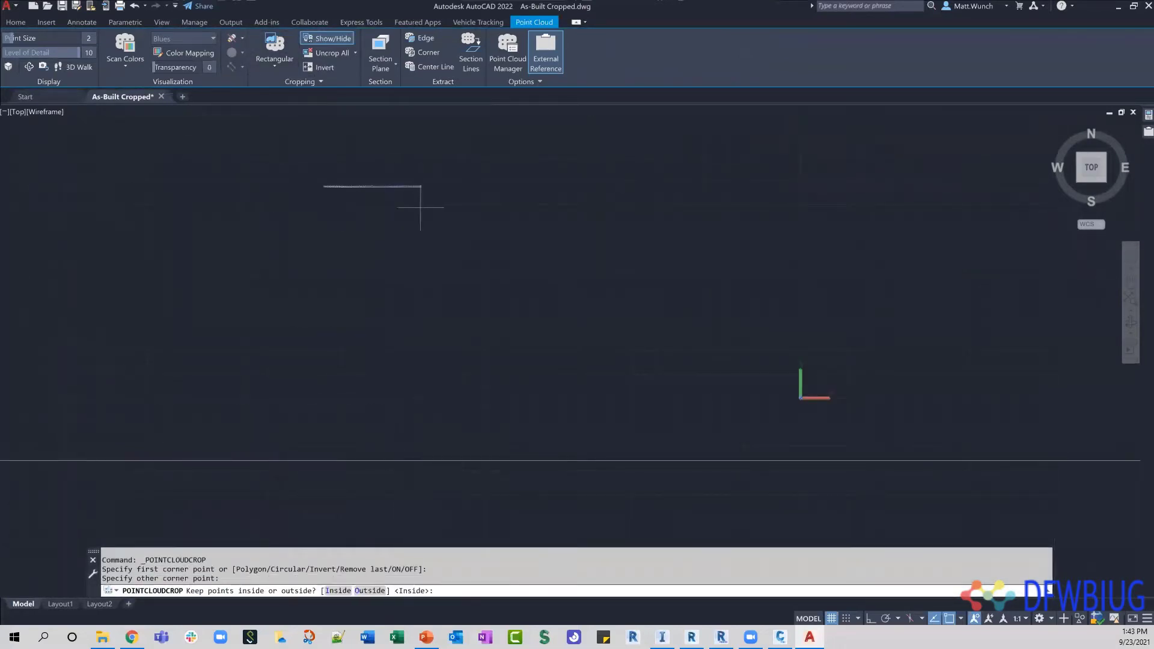
left_click(379, 591)
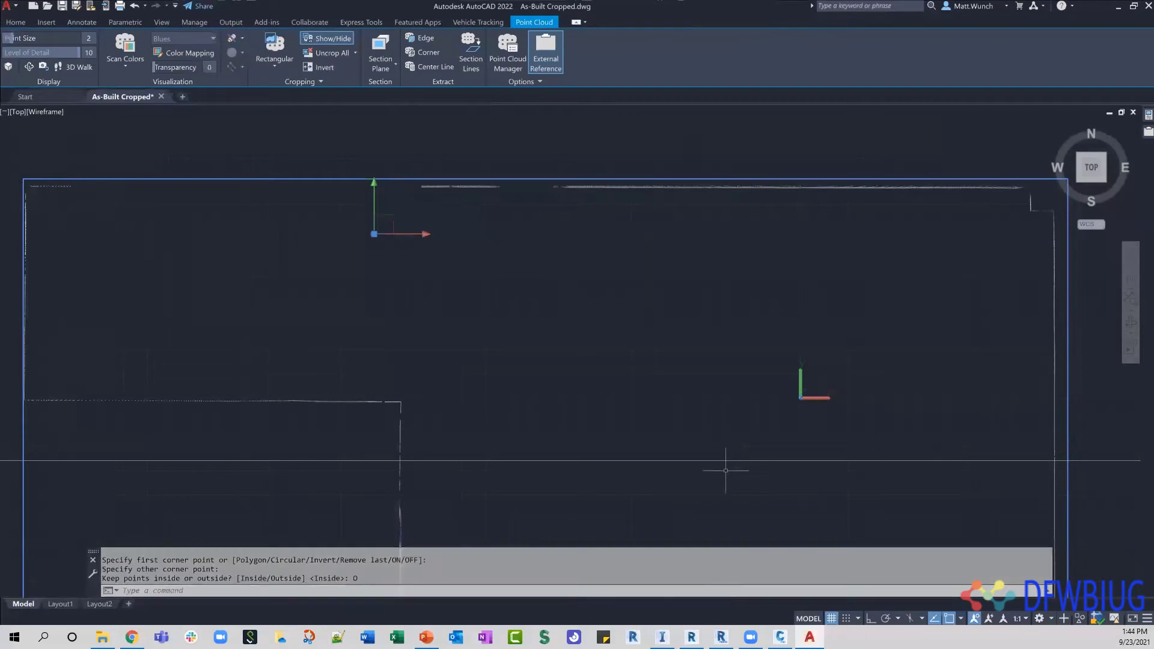
Switch to ReCap Pro, show the scan in 3D view, and examine the clutter and objects standing against the walls near the doorway
left_click(691, 638)
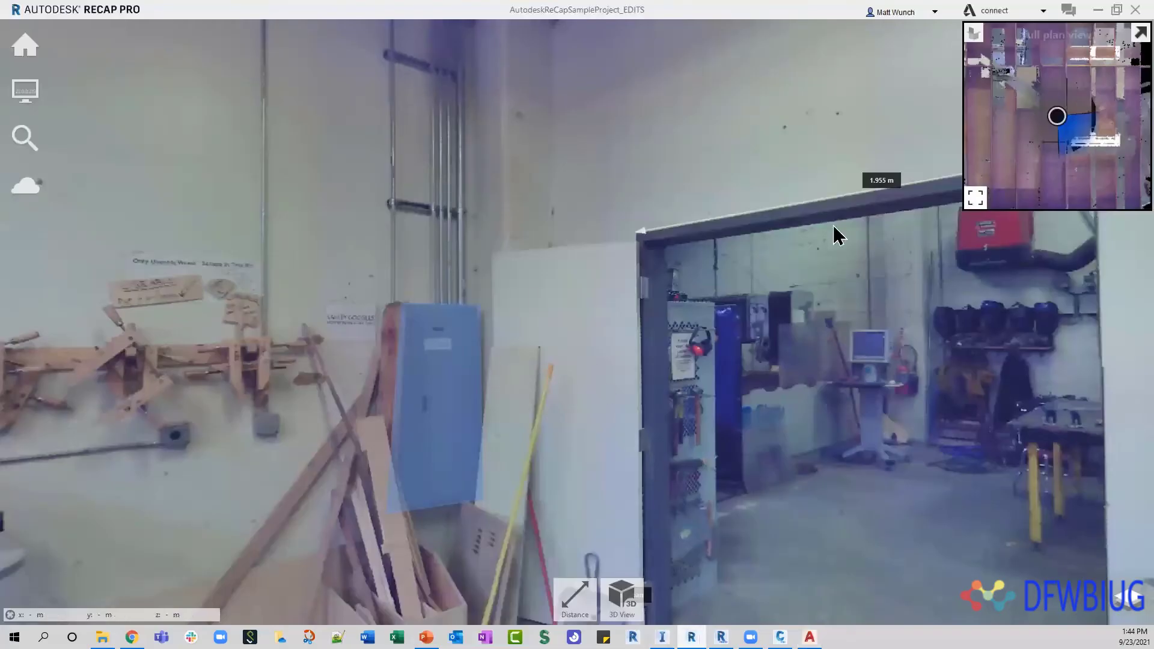
left_click(621, 593)
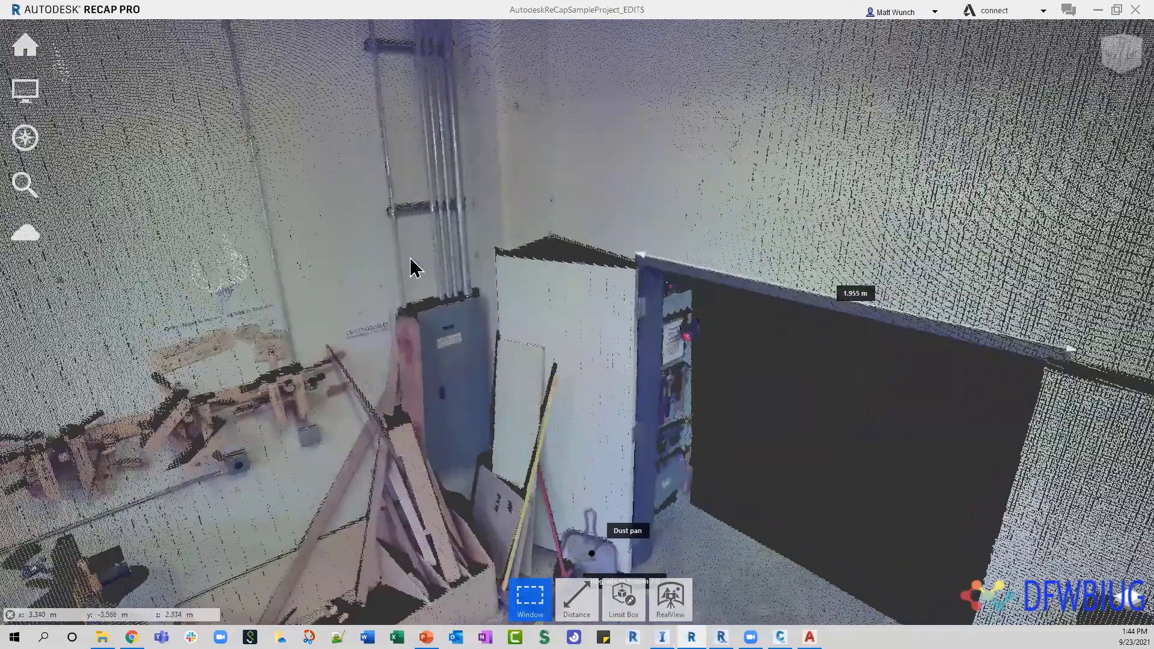
left_click_drag(412, 263, 463, 299)
scroll(347, 378, "down", 3)
middle_click_drag(338, 384, 361, 370, "shift")
scroll(323, 368, "up", 4)
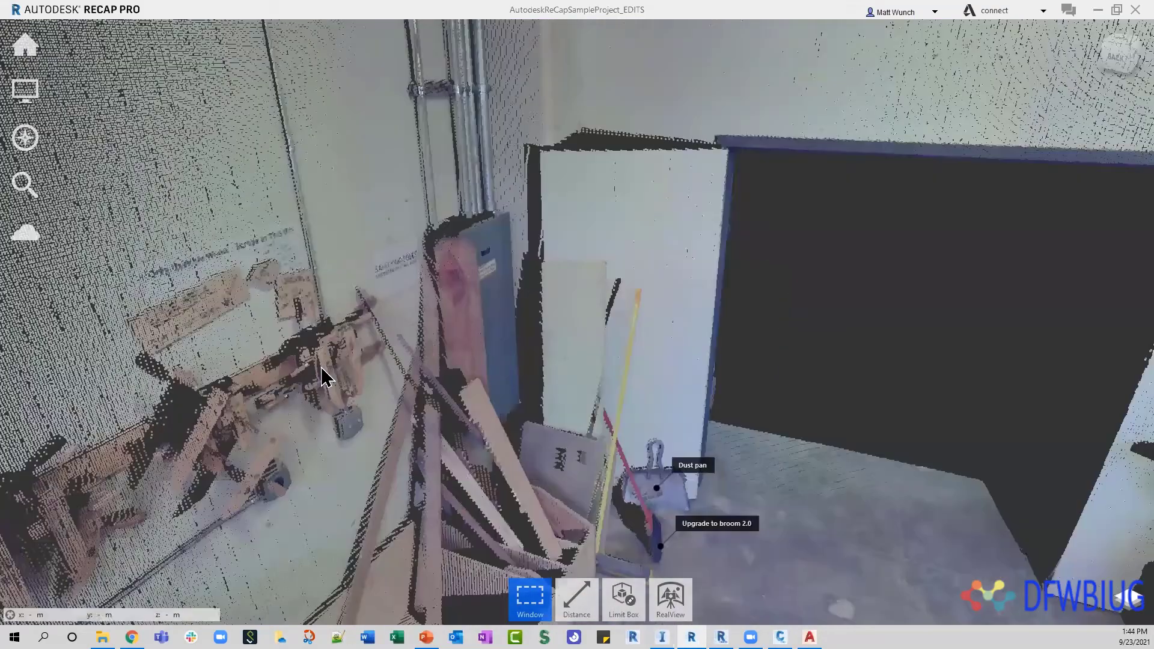
middle_click_drag(290, 353, 227, 393, "shift")
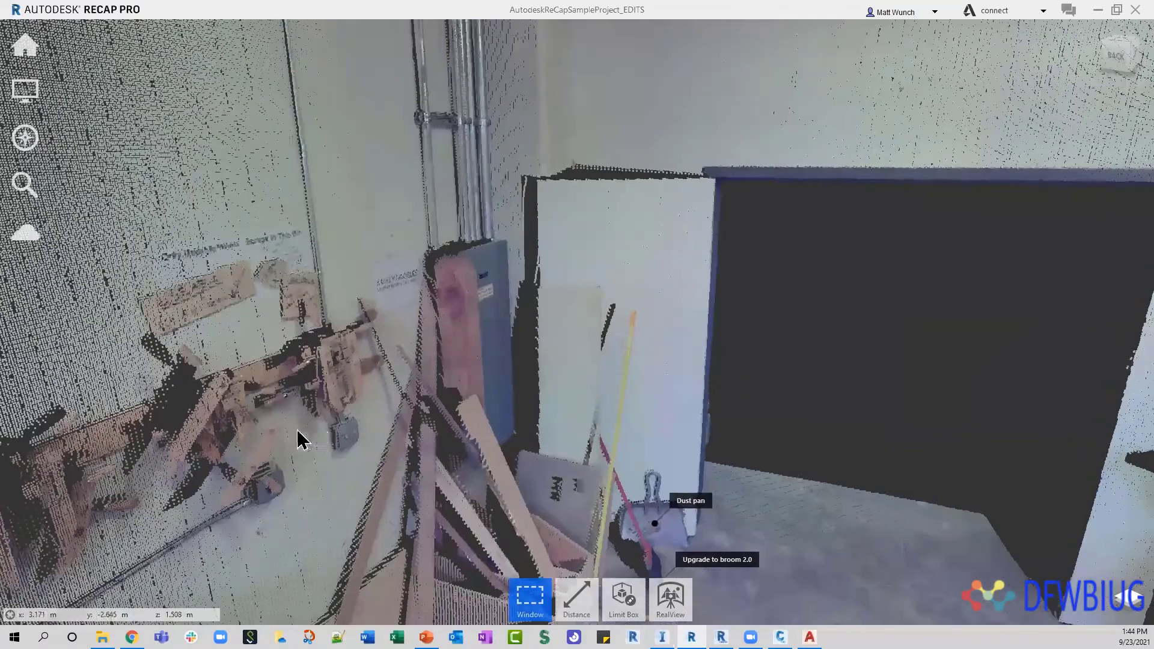
scroll(298, 439, "up", 2)
left_click_drag(307, 433, 312, 433)
left_click(284, 407)
middle_click_drag(284, 407, 144, 404, "shift")
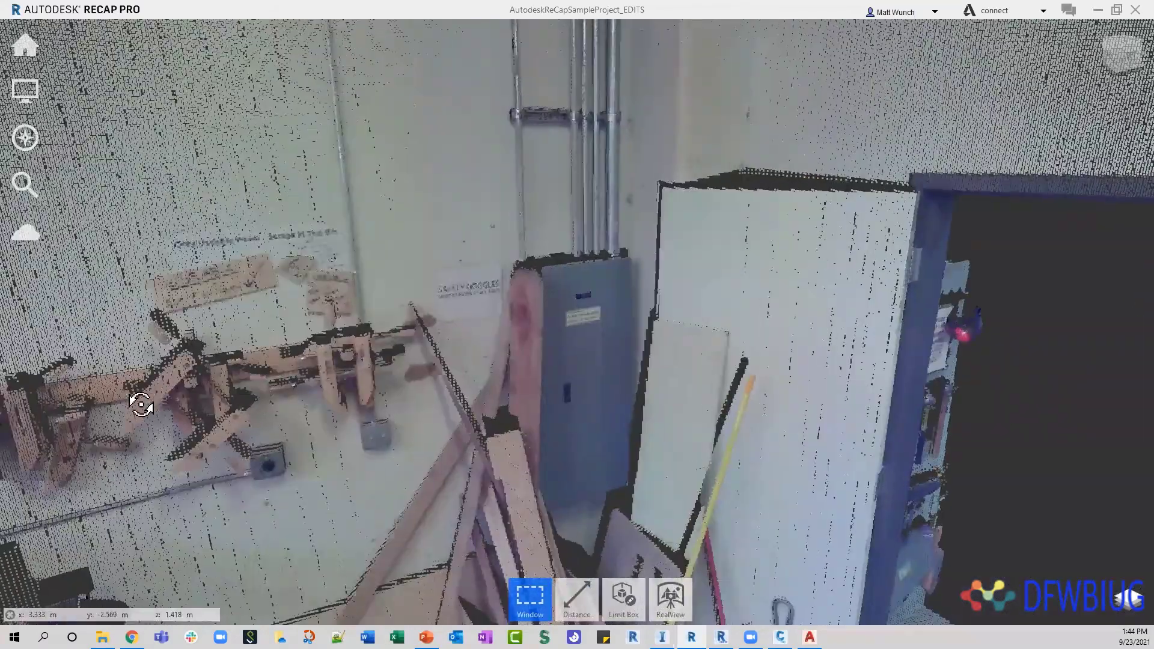
middle_click_drag(336, 295, 354, 335, "shift")
Switch to AutoCAD and examine the gaps in the sectioned point cloud along the north wall
left_click(810, 636)
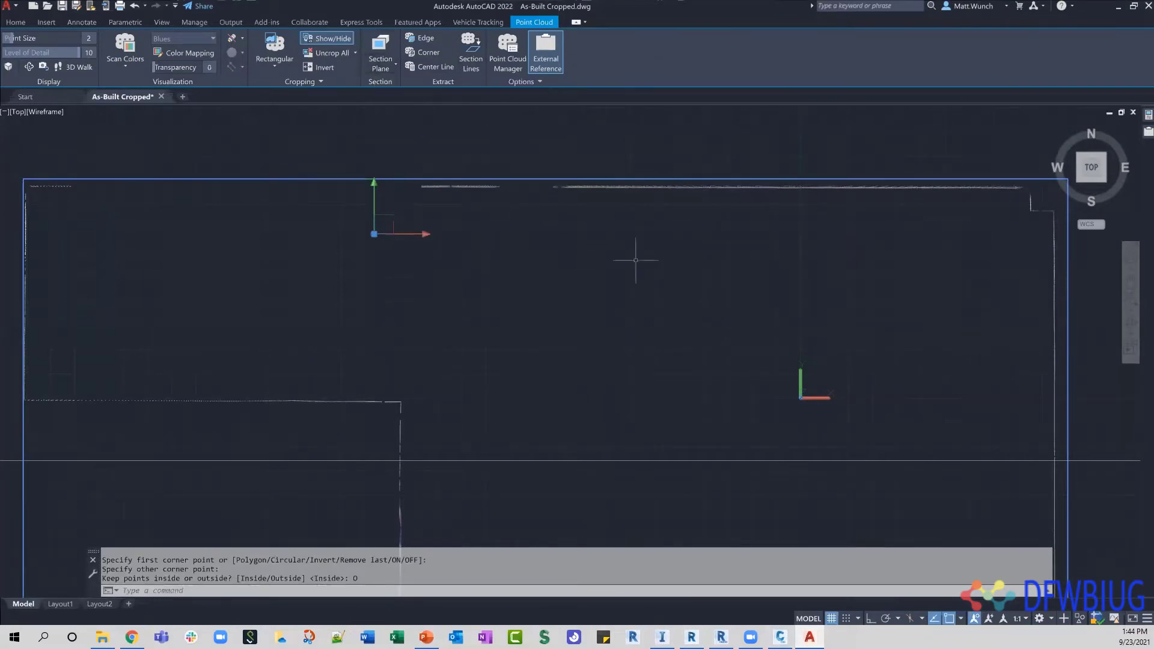
scroll(680, 184, "down", 2)
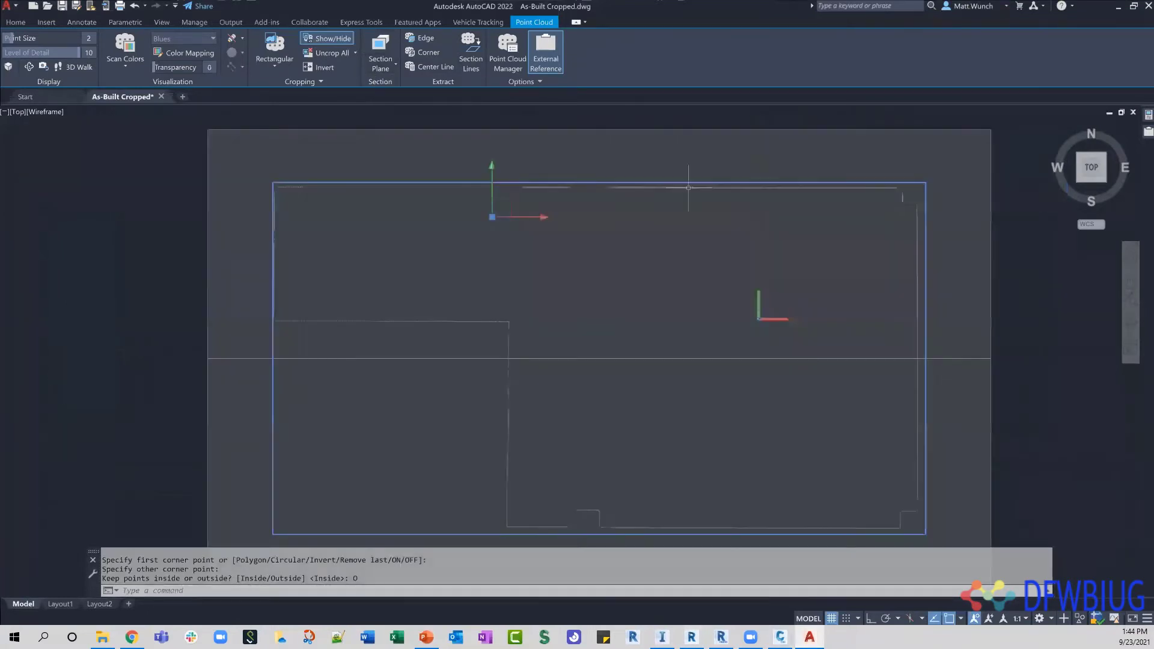
scroll(563, 210, "up", 3)
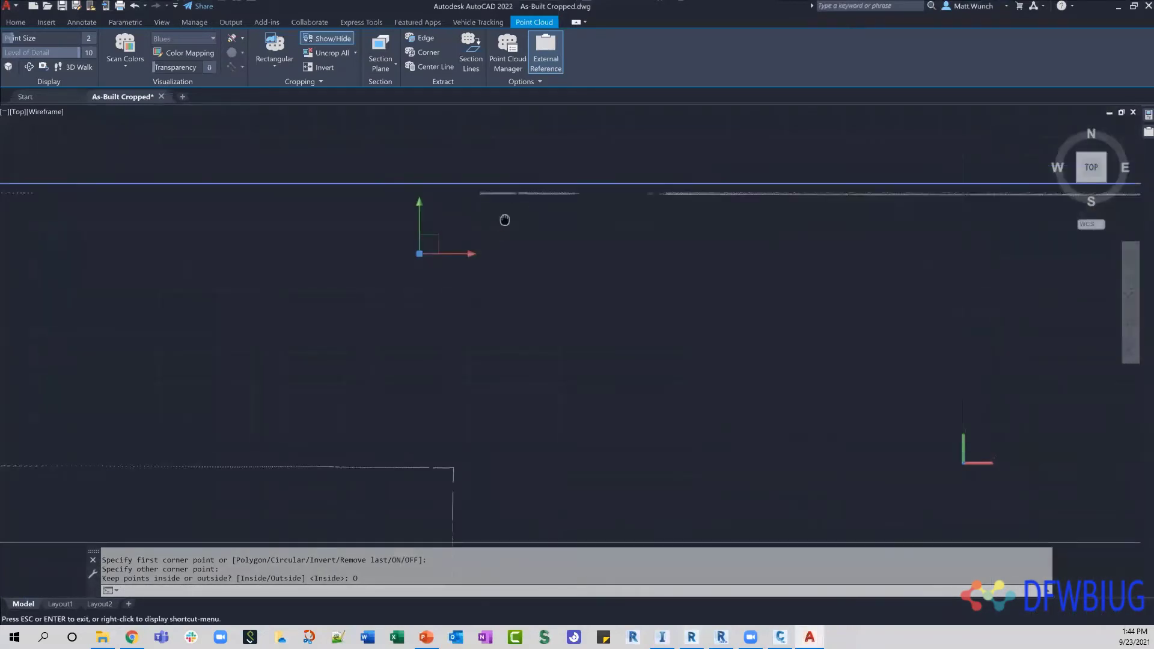
left_click(474, 196)
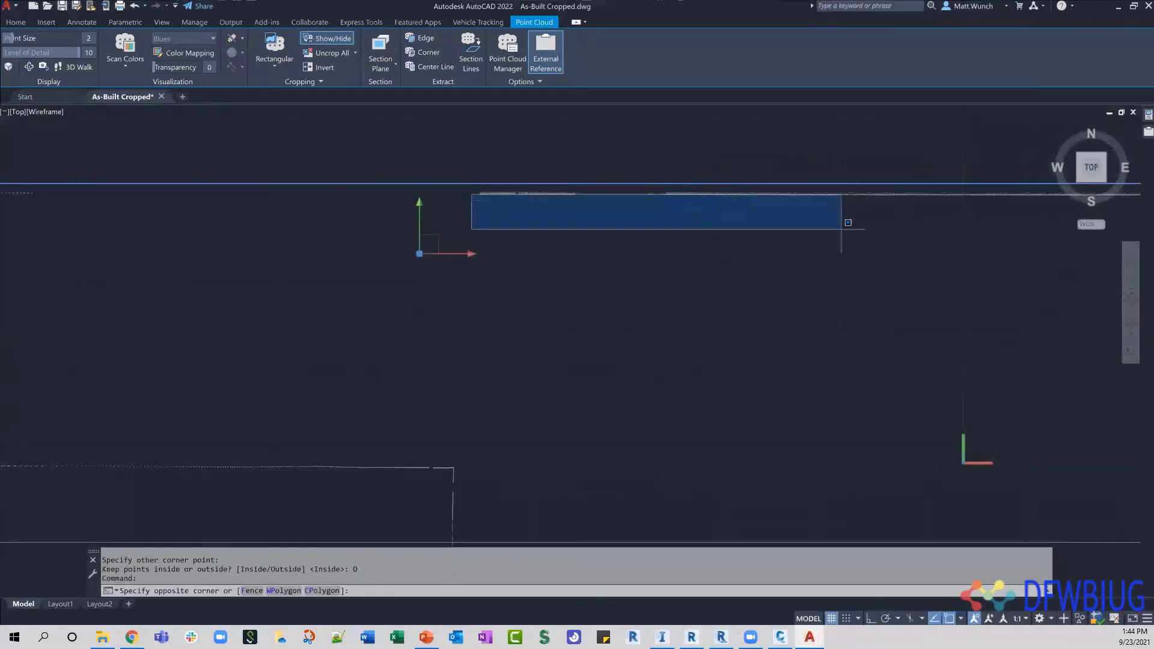
left_click(867, 234)
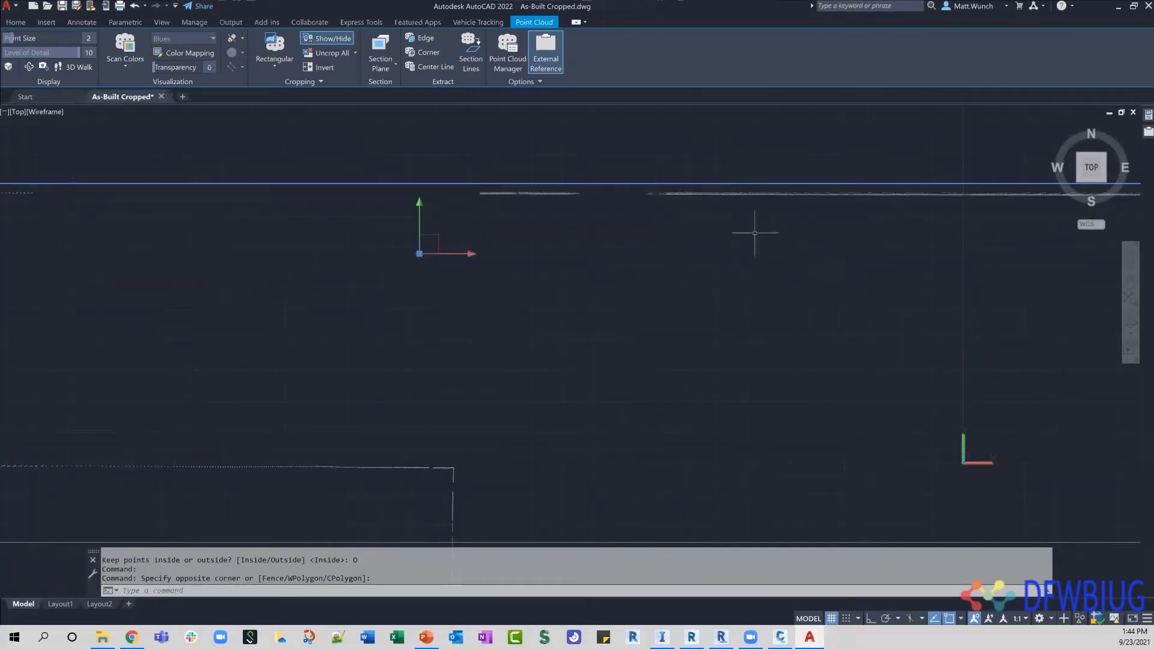
scroll(754, 232, "down", 3)
middle_click_drag(795, 259, 644, 258)
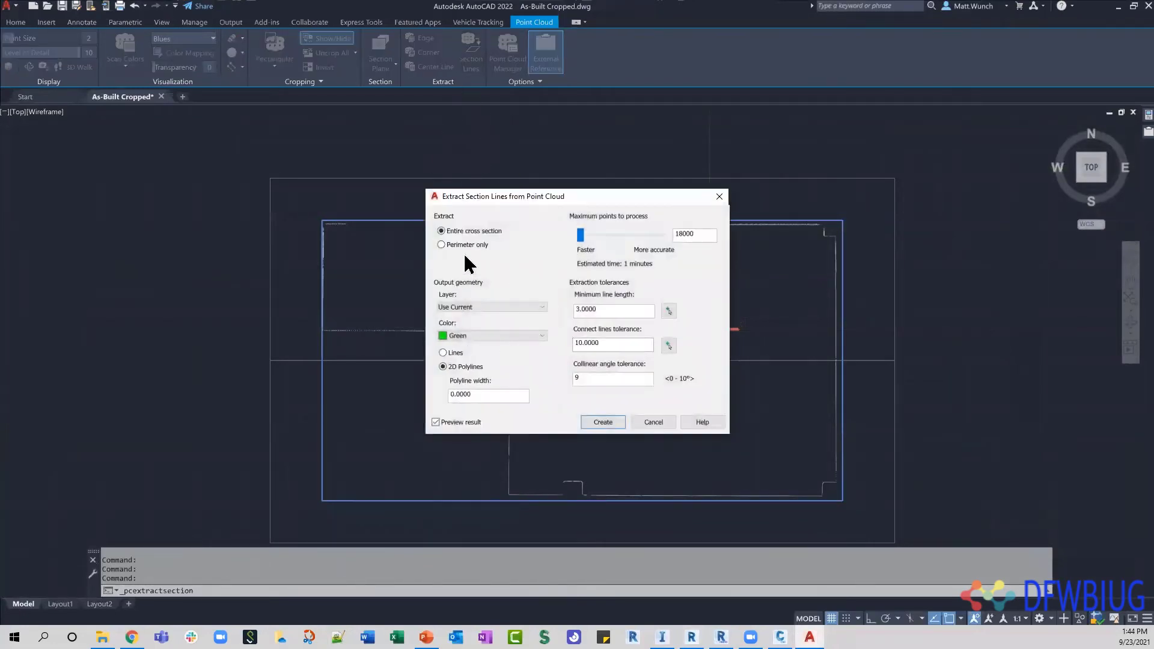
double_click(611, 310)
left_click(653, 423)
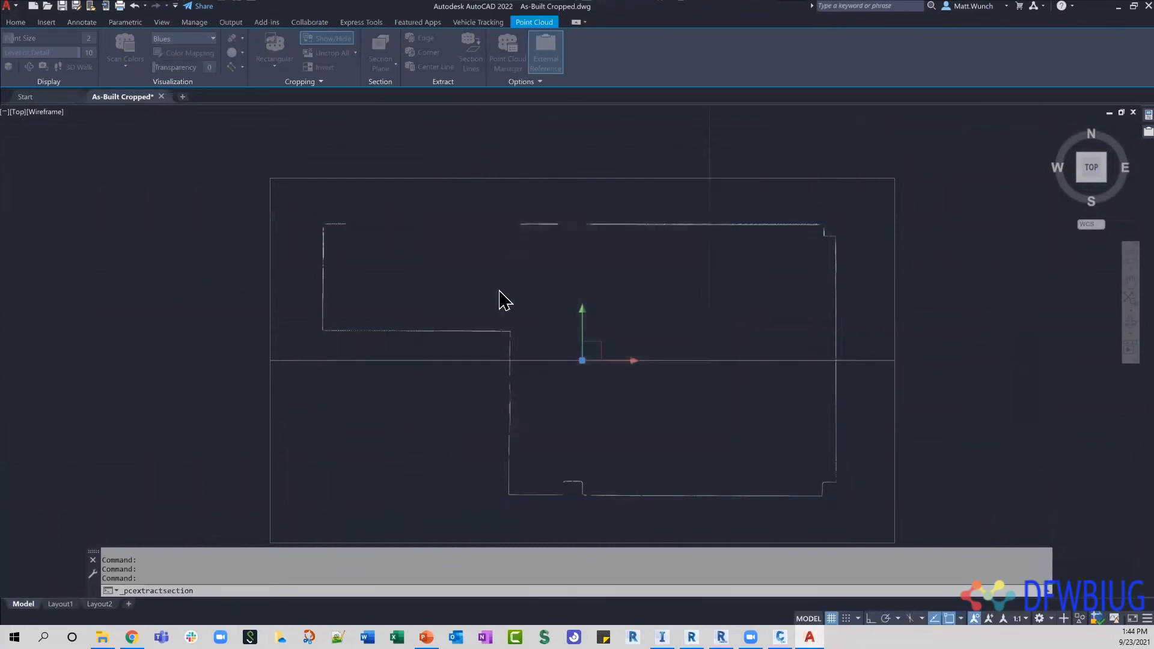
key("Escape")
key("Escape")
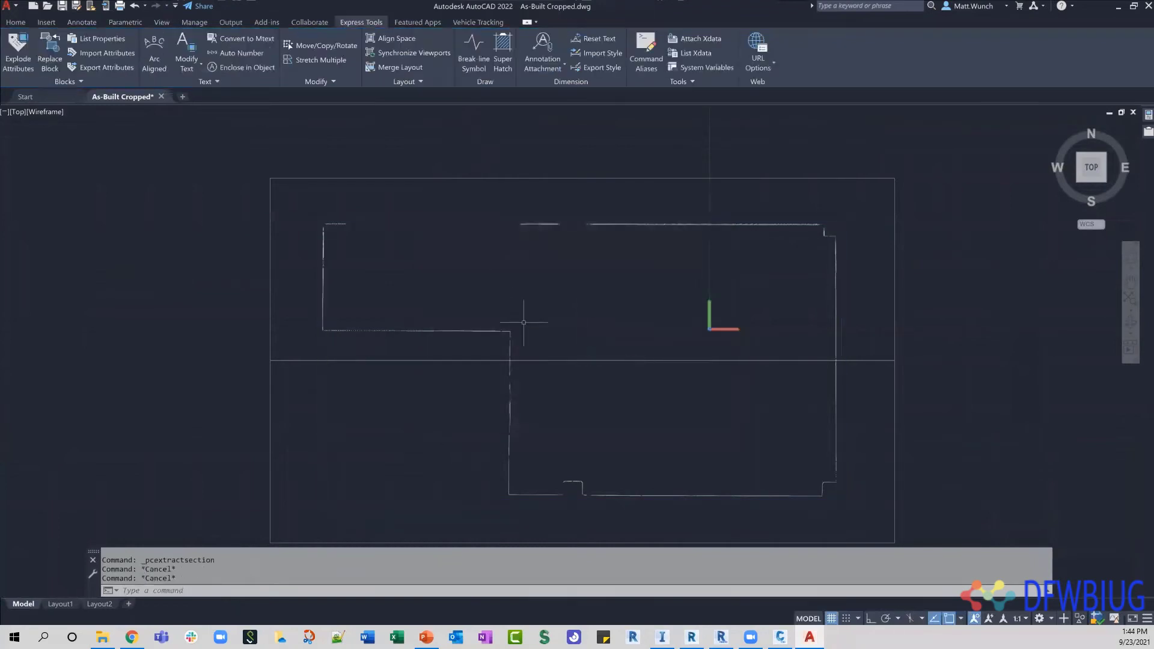
Raise the section plane vertically in a 3D view so more of the wall height is kept, and clear the selection
scroll(524, 322, "down", 2)
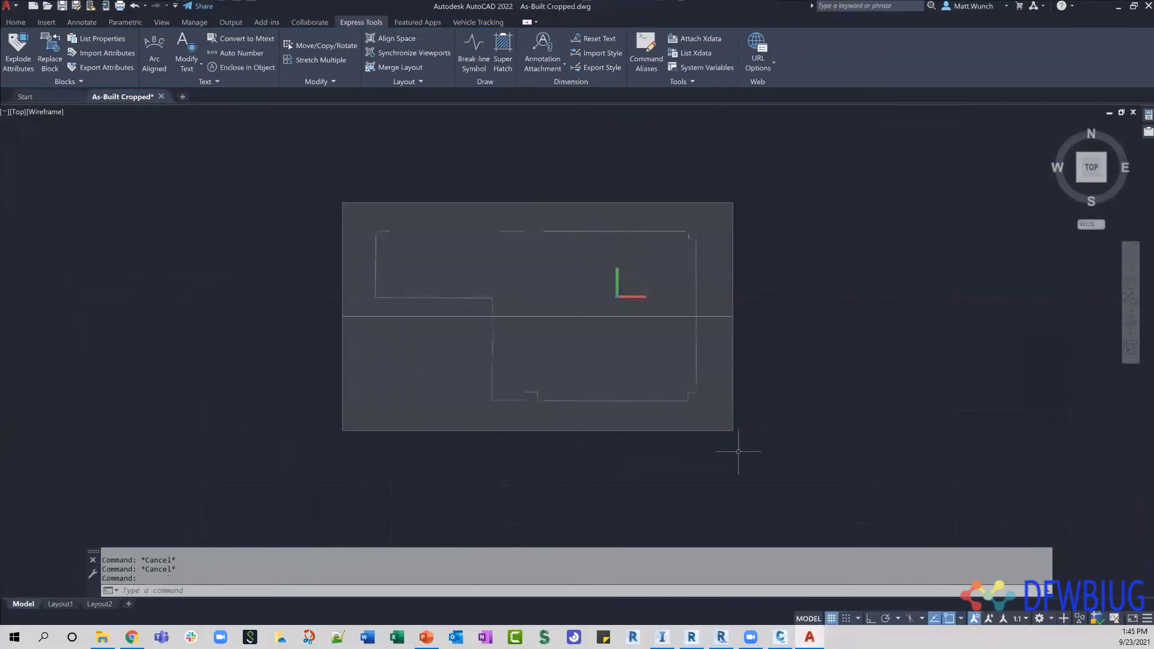
scroll(729, 470, "up", 3)
middle_click_drag(601, 485, 654, 469)
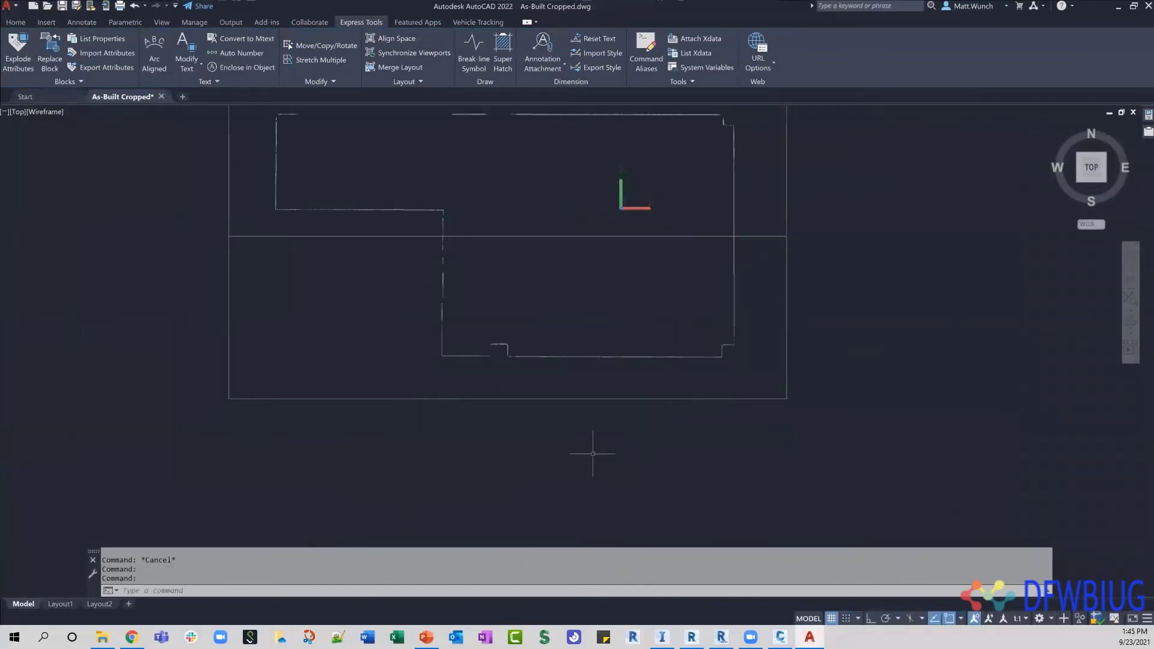
scroll(532, 469, "down", 4)
middle_click_drag(522, 442, 629, 362, "shift")
scroll(535, 409, "up", 4)
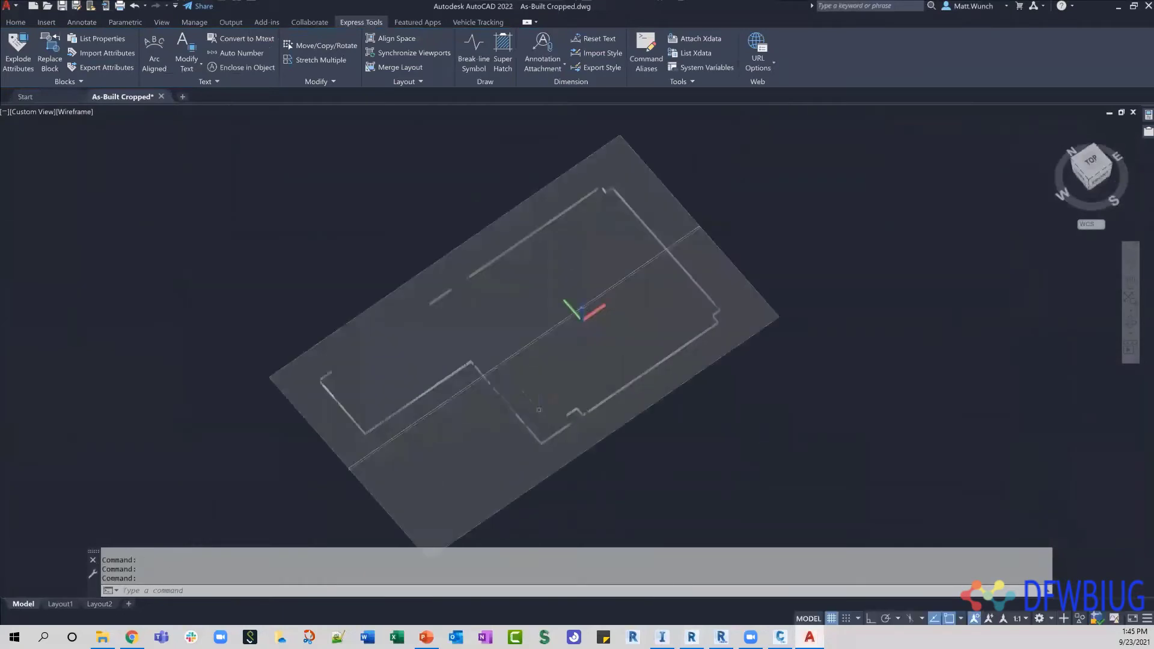
middle_click_drag(535, 409, 499, 274, "shift")
scroll(499, 272, "up", 2)
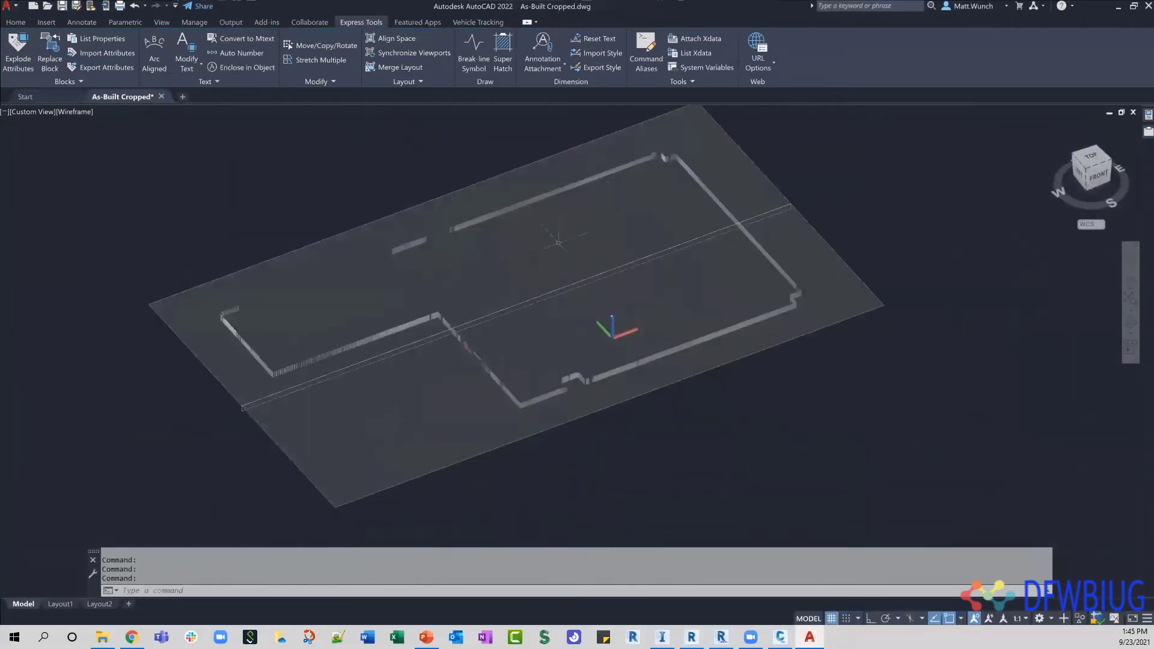
left_click(435, 208)
left_click(431, 197)
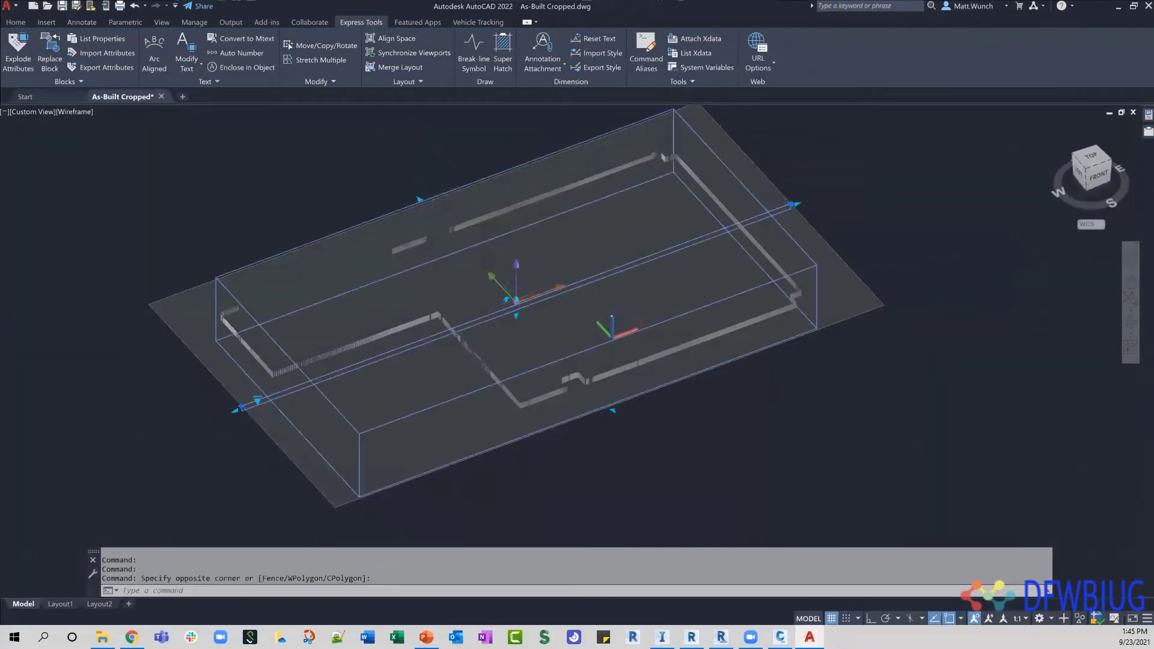
left_click_drag(516, 300, 524, 213)
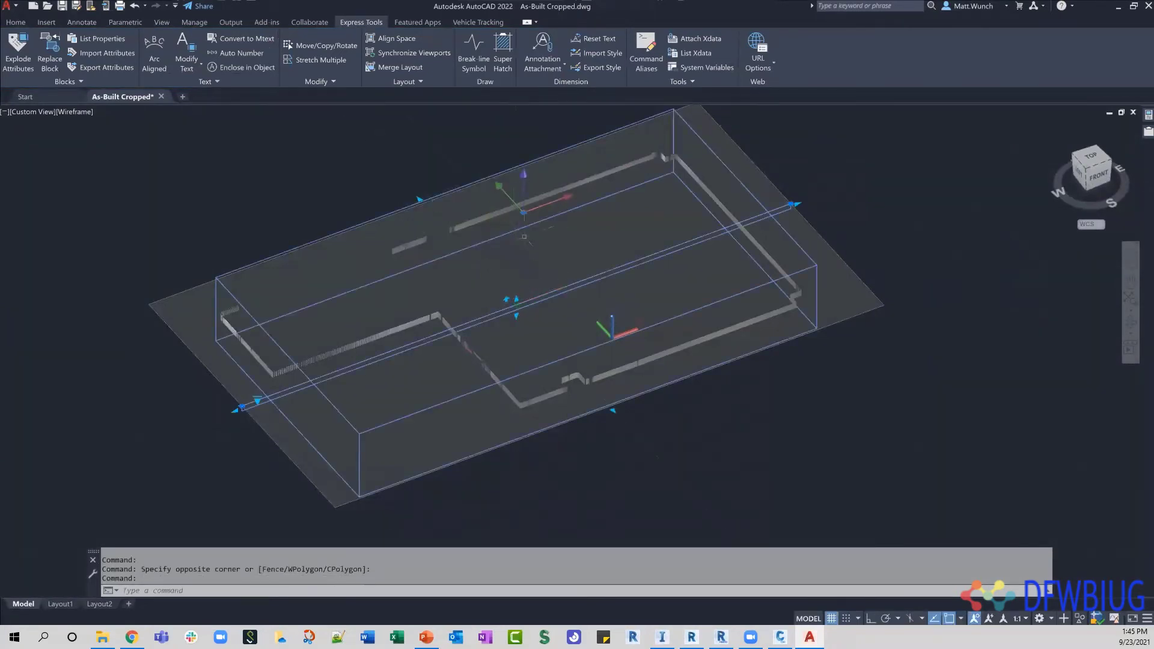
left_click(516, 299)
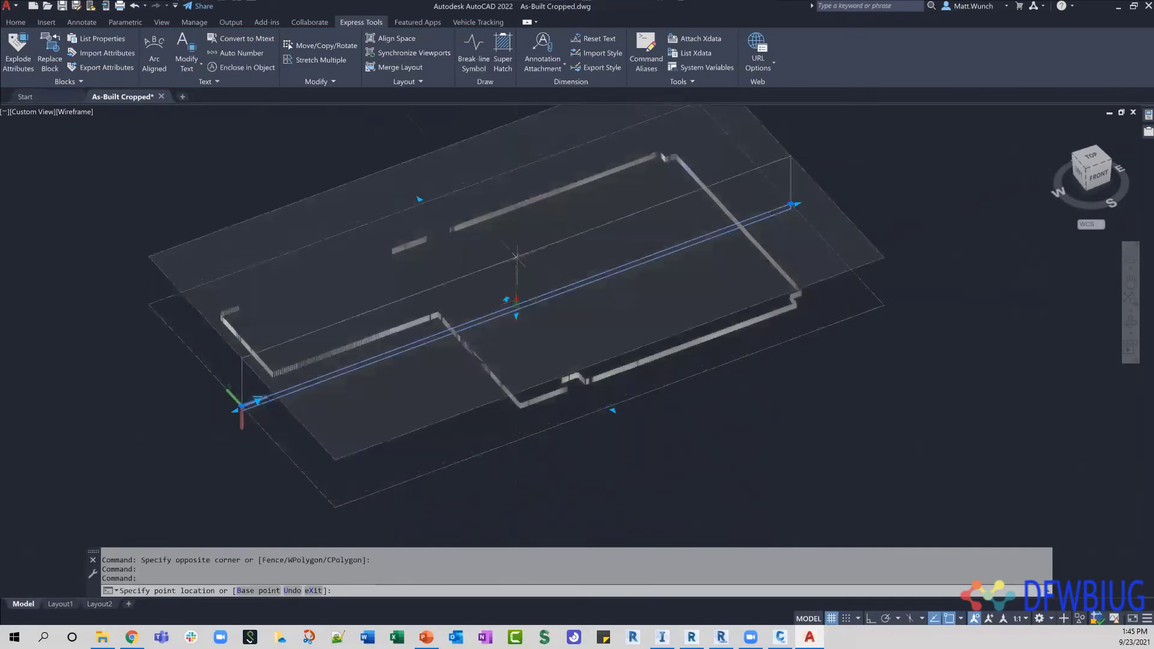
left_click(516, 257)
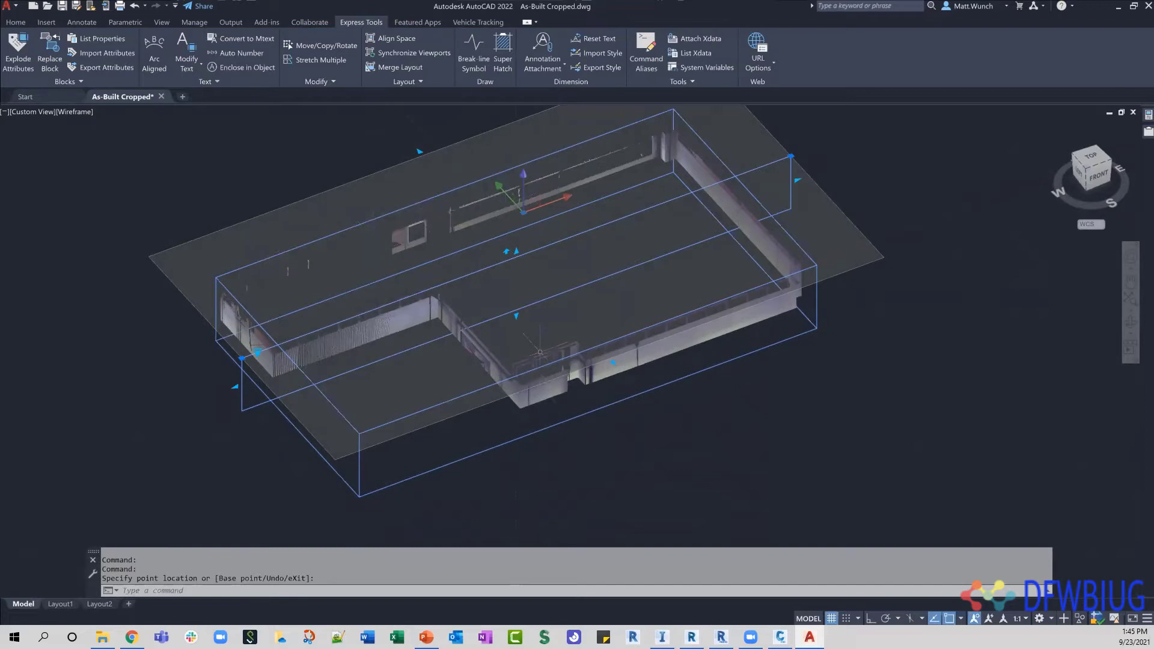
scroll(481, 212, "down", 2)
key("Escape")
key("Escape")
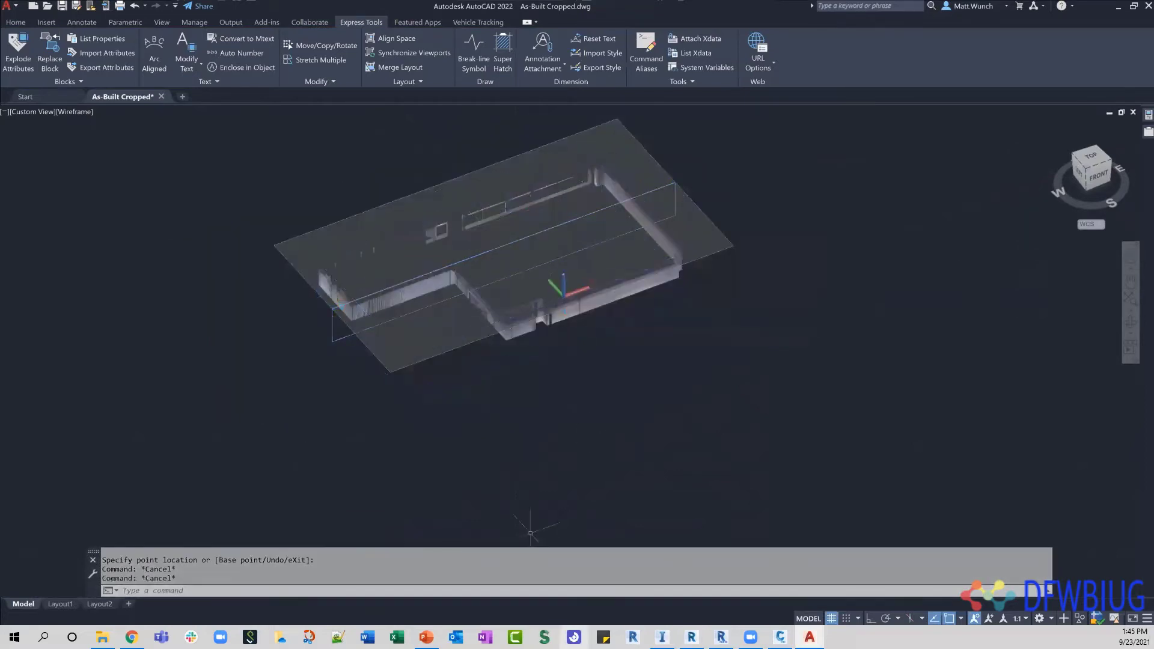
Switch to ReCap Pro and hide all annotations on the scan project
left_click(692, 637)
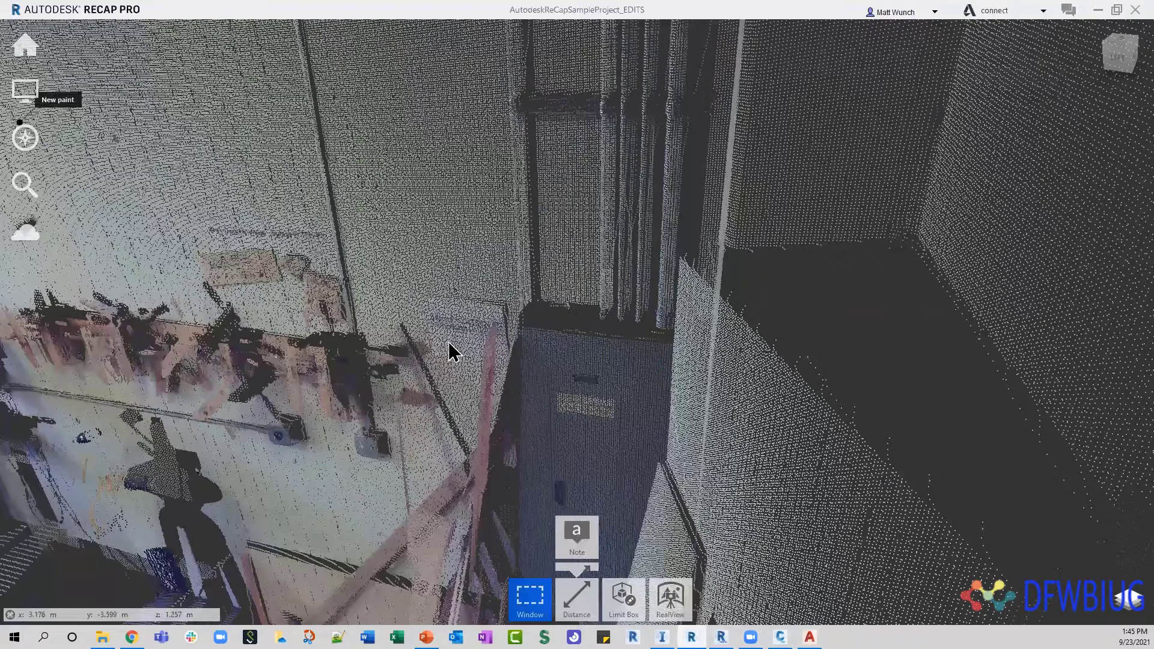
scroll(456, 326, "down", 5)
scroll(442, 332, "down", 4)
middle_click_drag(442, 331, 690, 306)
middle_click_drag(405, 355, 743, 379, "shift")
mouse_move(36, 139)
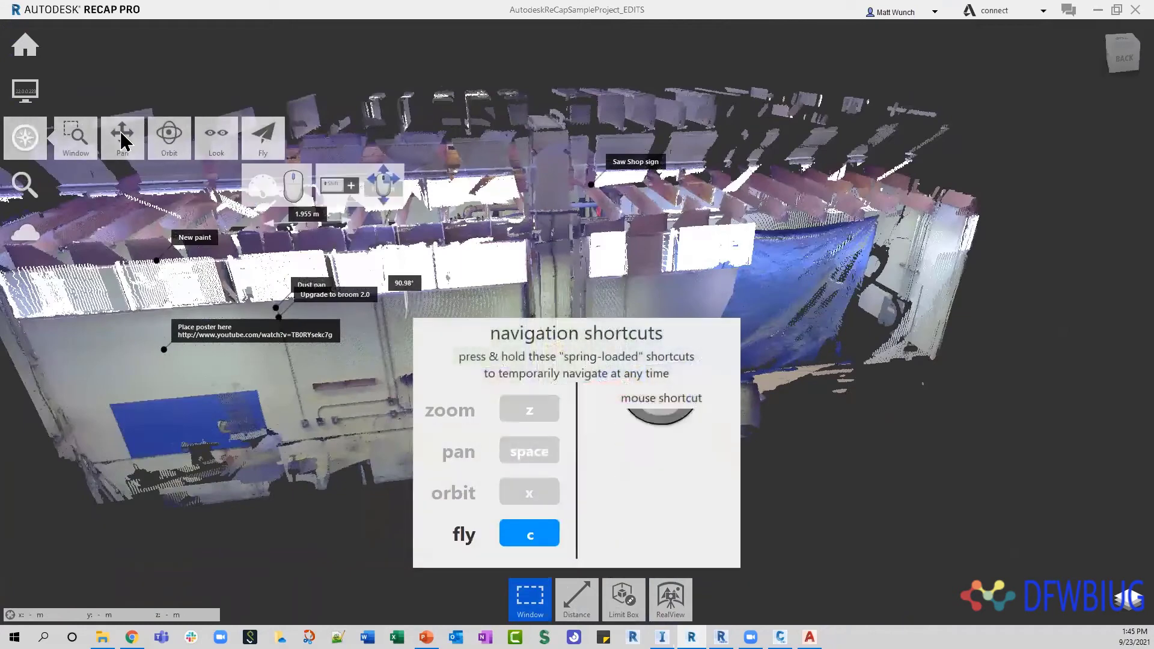
mouse_move(35, 93)
mouse_move(224, 99)
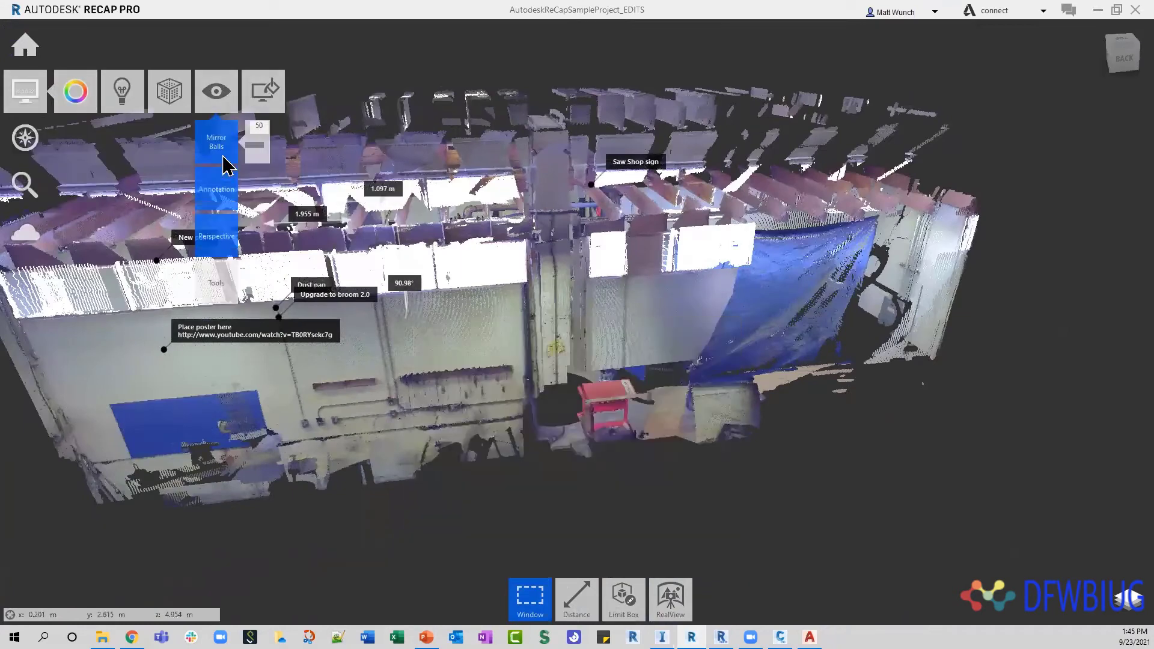
left_click(217, 199)
scroll(840, 428, "down", 3)
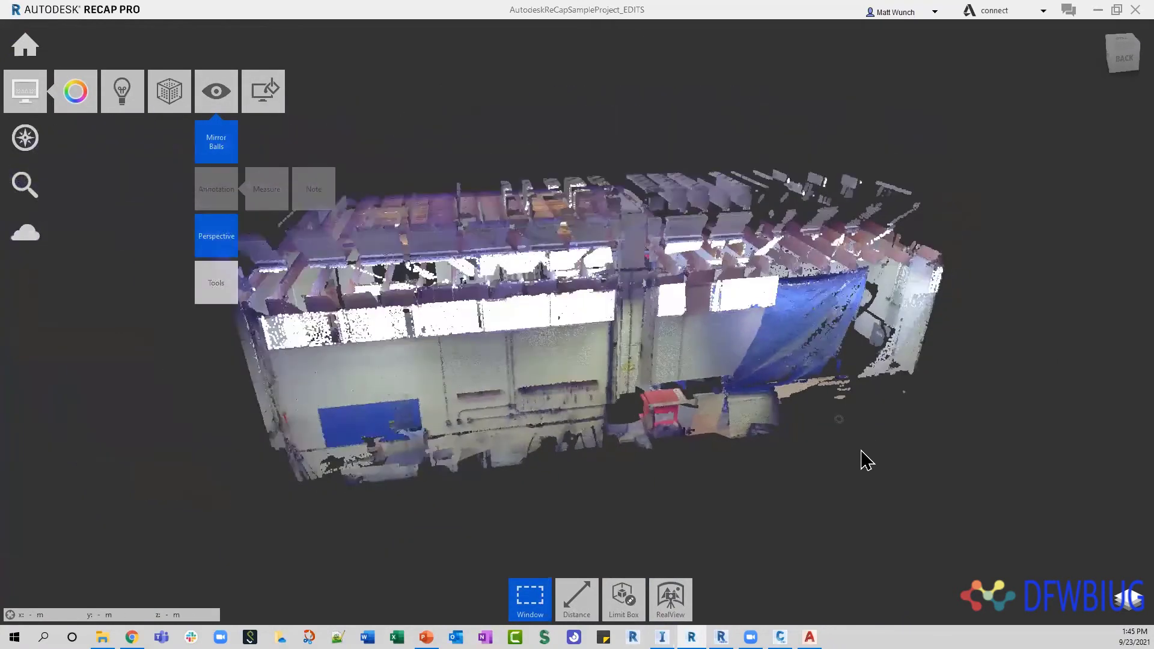
Delete the Columns region and the region listed just below Floor, removing only the regions and keeping their points in the project
middle_click_drag(894, 477, 398, 330, "shift")
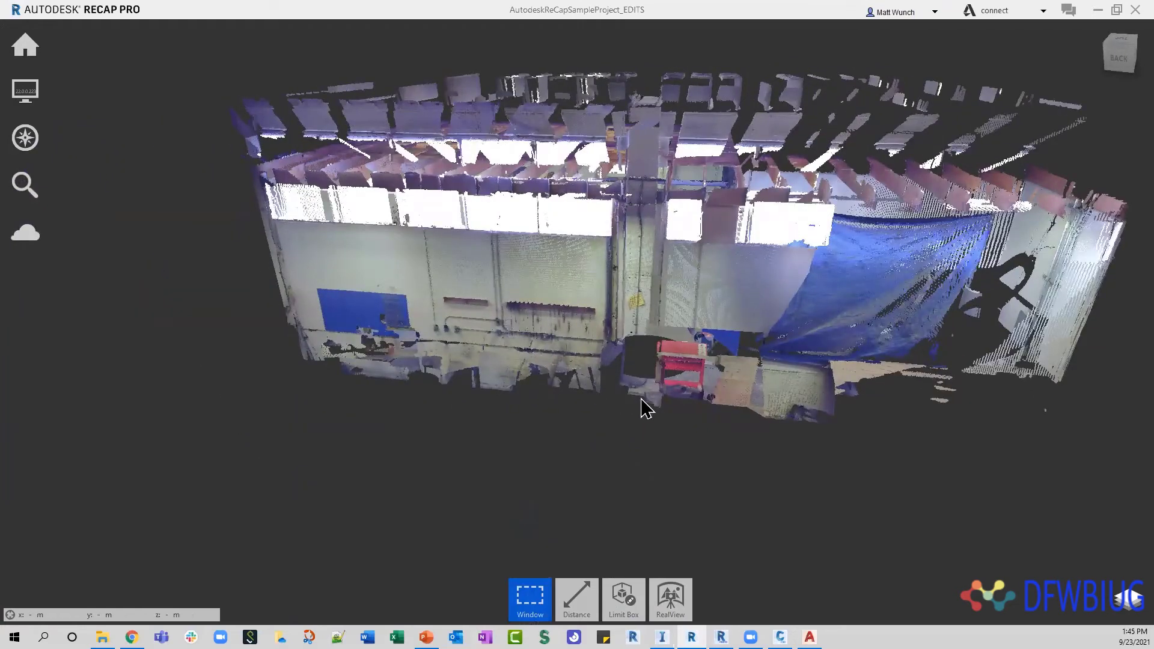
scroll(975, 439, "down", 5)
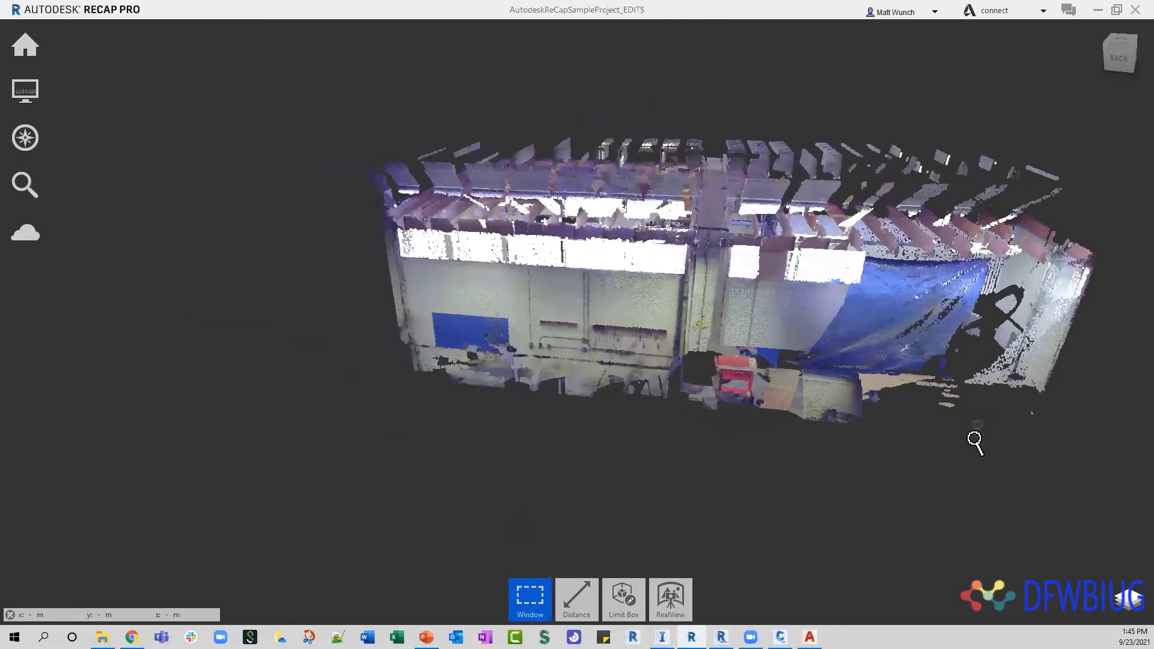
middle_click_drag(973, 448, 617, 484, "shift")
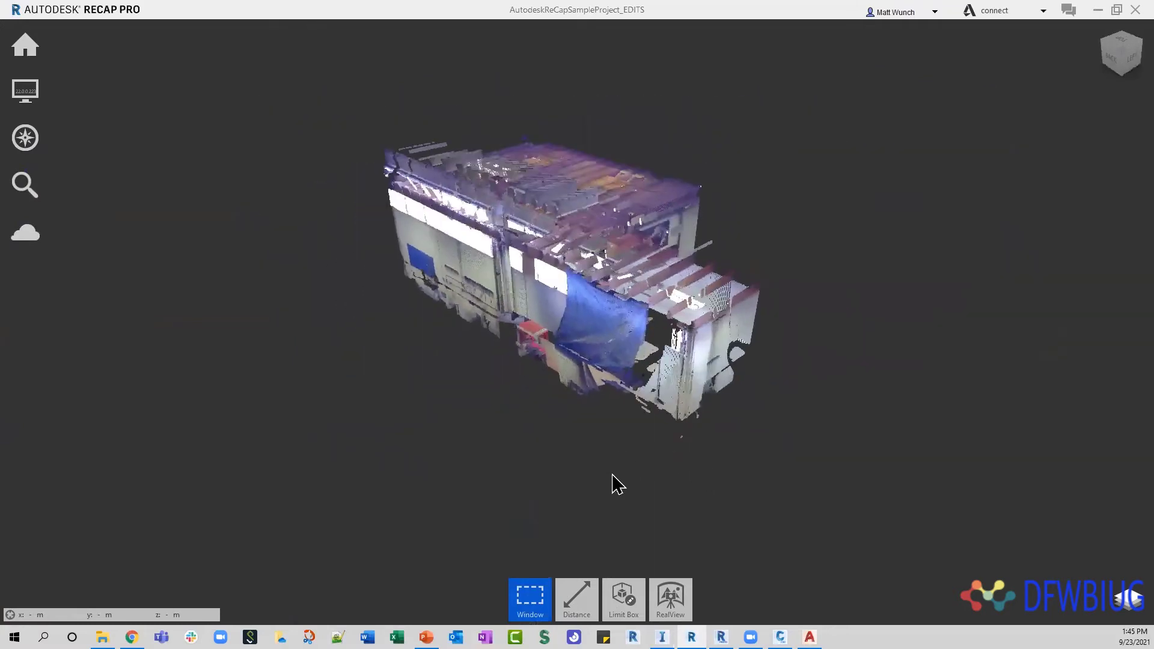
left_click(1130, 599)
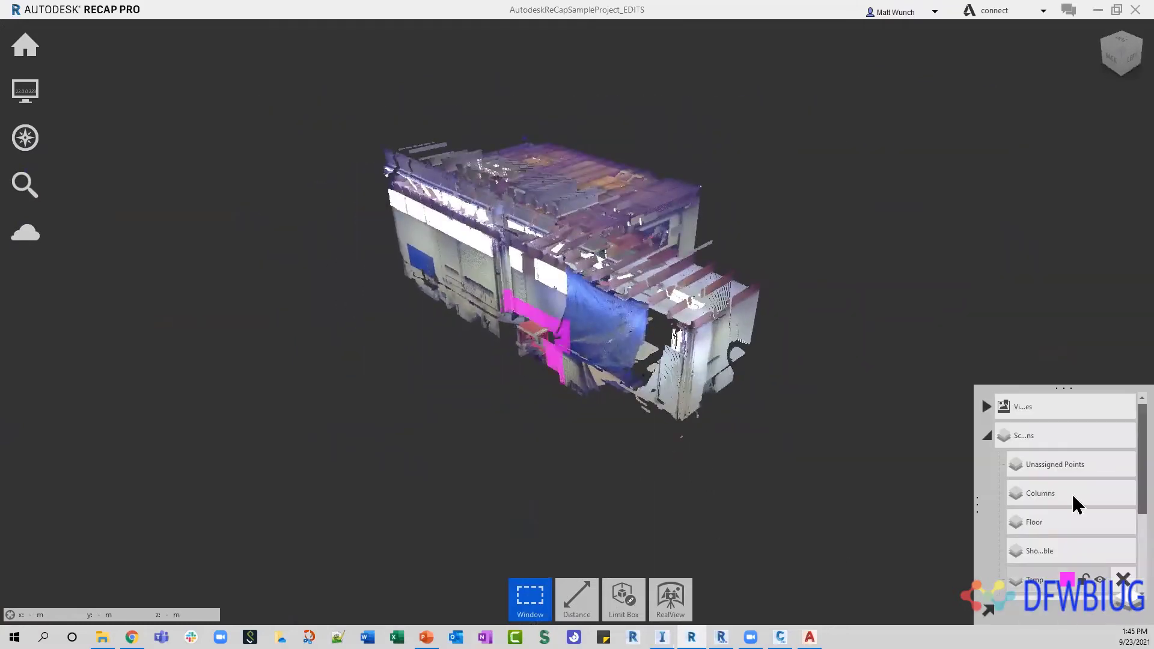
left_click(1122, 493)
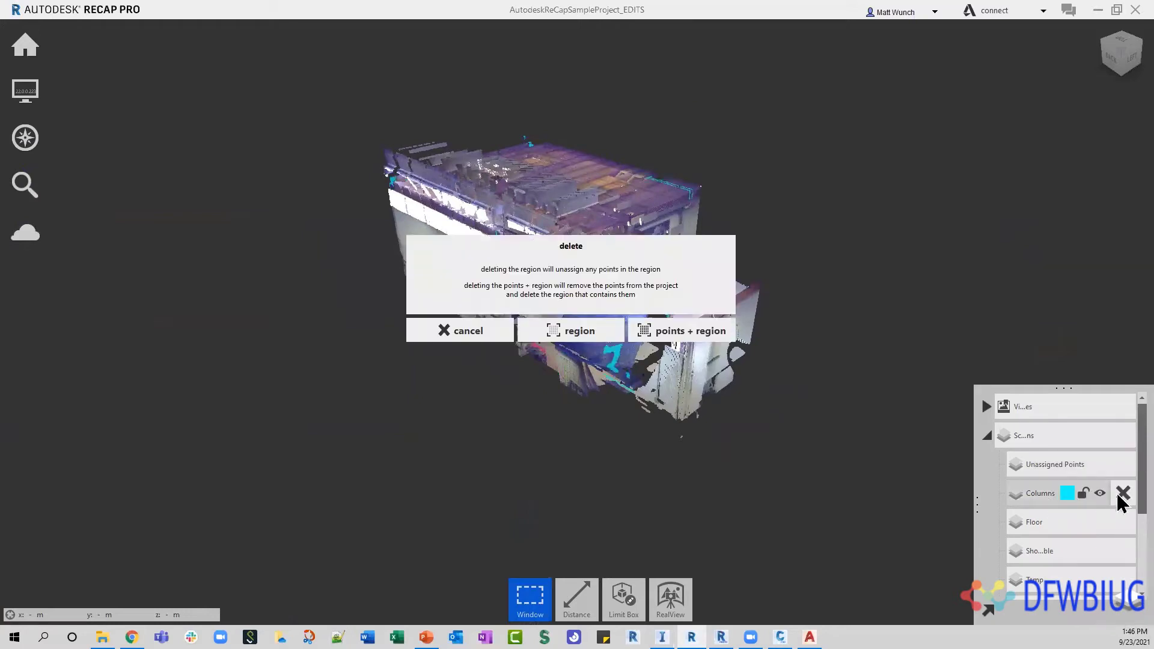
left_click(562, 331)
left_click(1123, 523)
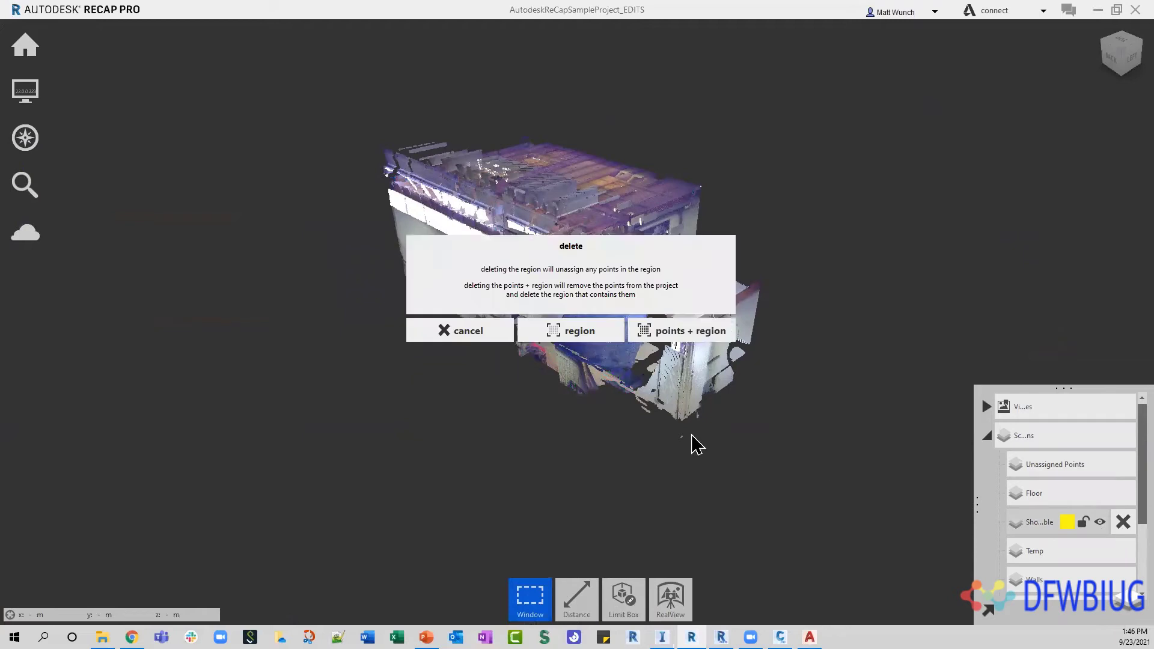
left_click(571, 330)
Cancel deleting the Floor region, and delete the Temp region only, keeping its points in the project
left_click(1122, 494)
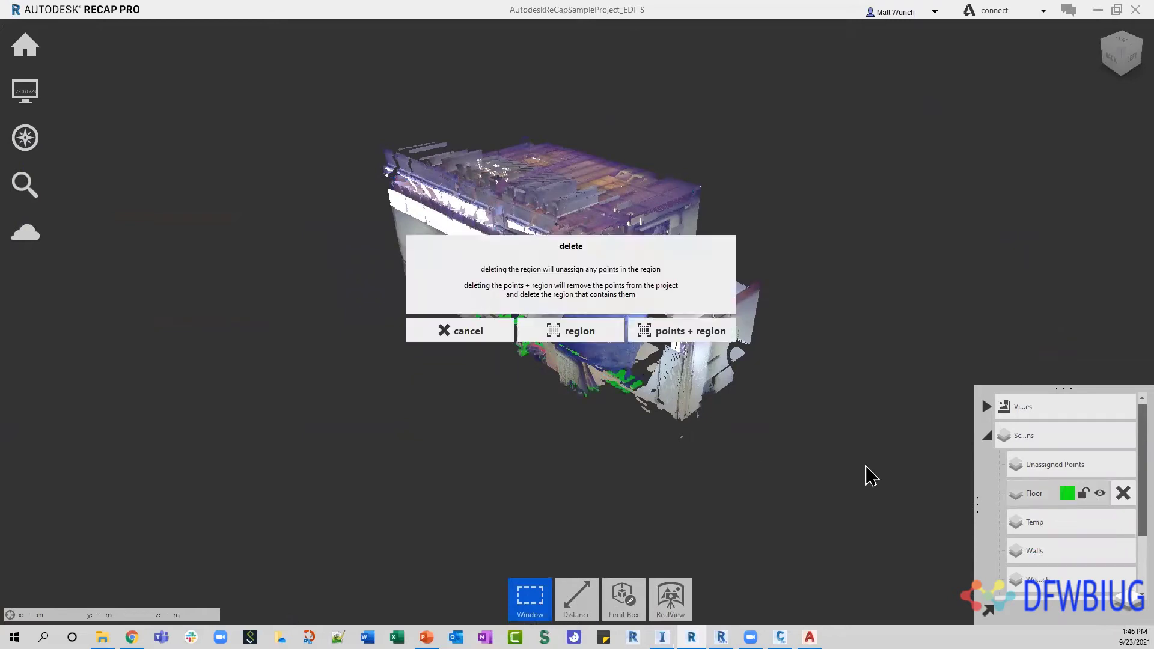
left_click(470, 335)
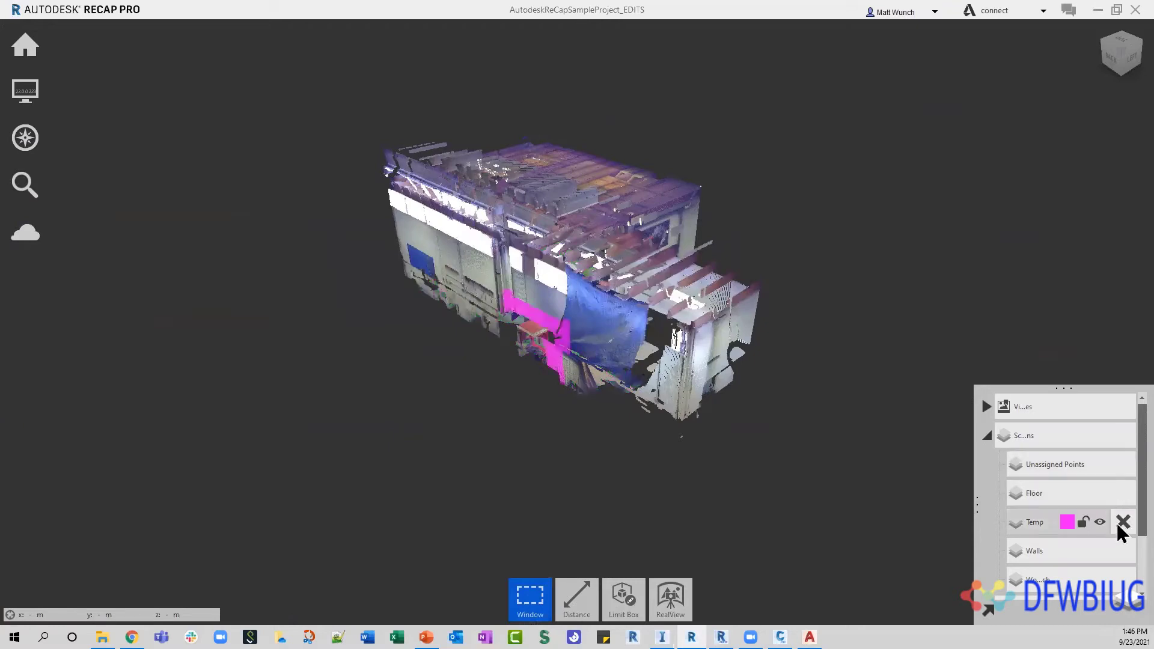
left_click(1122, 524)
left_click(586, 332)
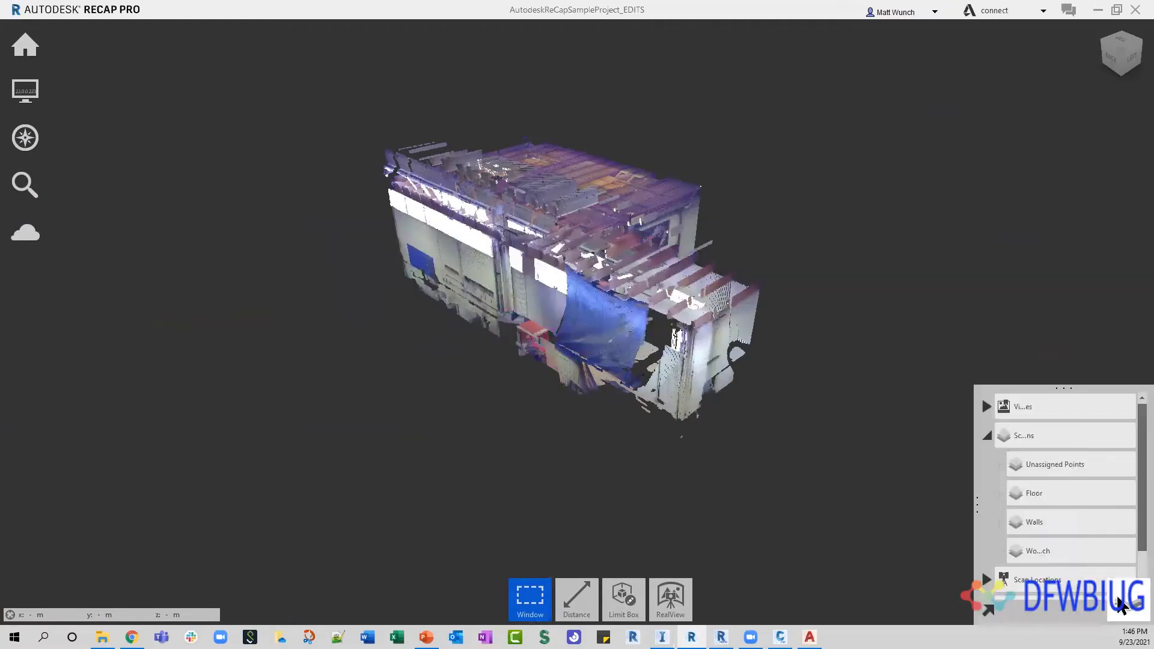
Delete the region listed just below Walls and the Walls region itself, removing only the regions and keeping their points in the project
left_click(1123, 551)
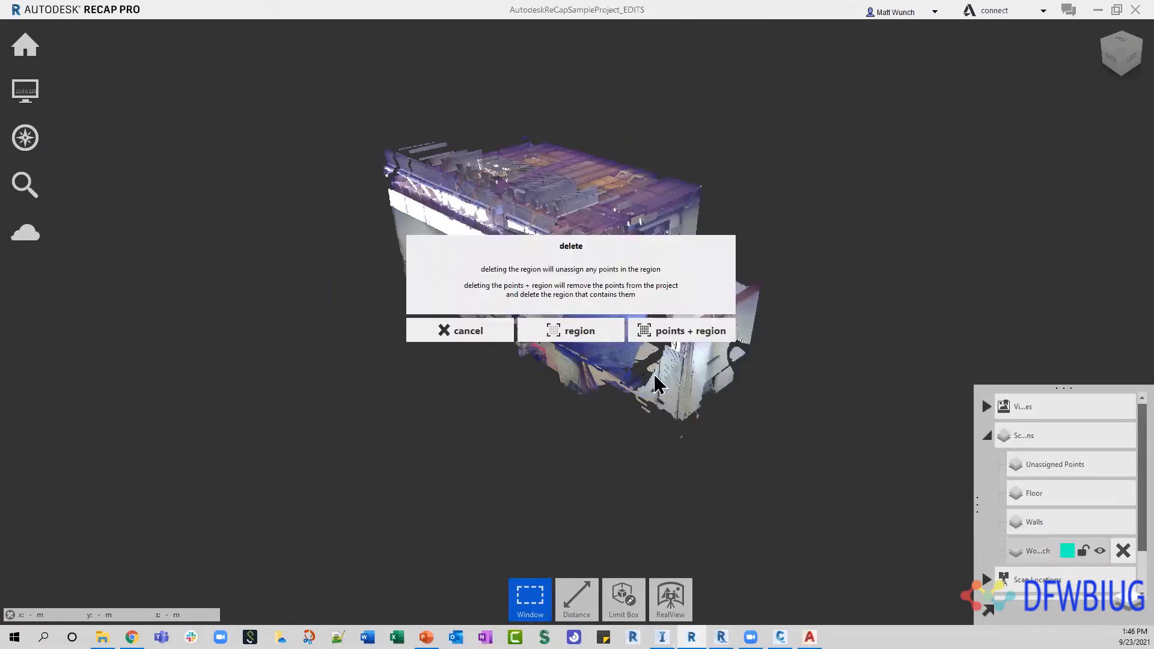
left_click(586, 332)
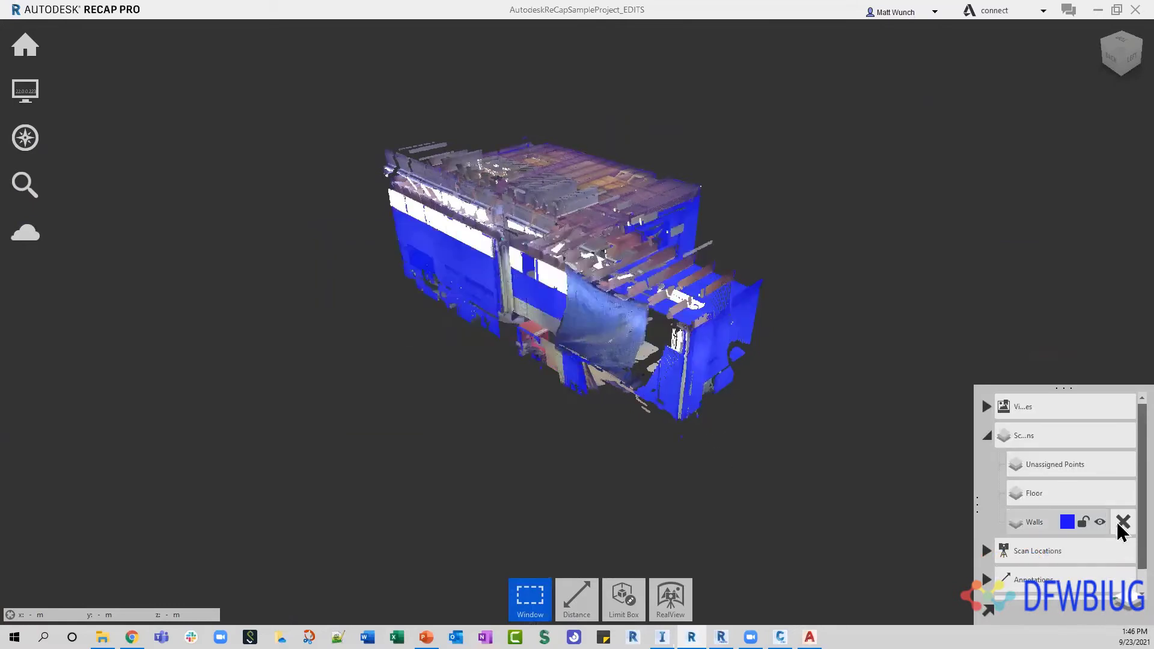
left_click(1123, 524)
left_click(570, 331)
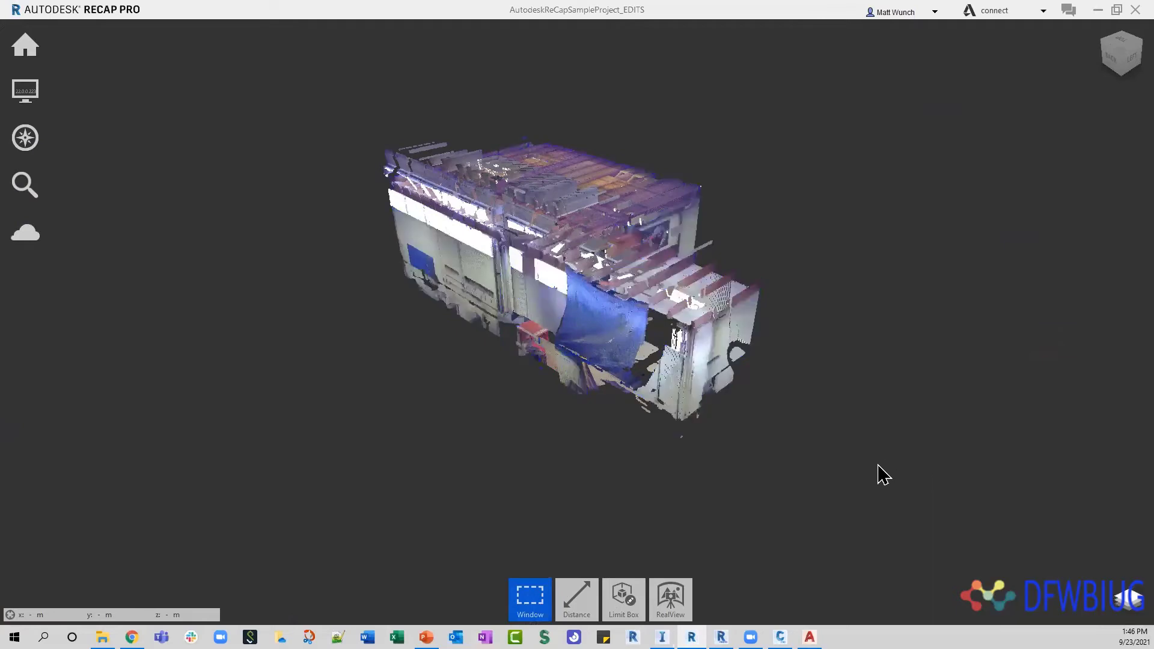
Move the project navigator beside the model and enlarge it so the full names of its entries are readable
mouse_move(1097, 588)
left_click_drag(982, 396, 492, 232)
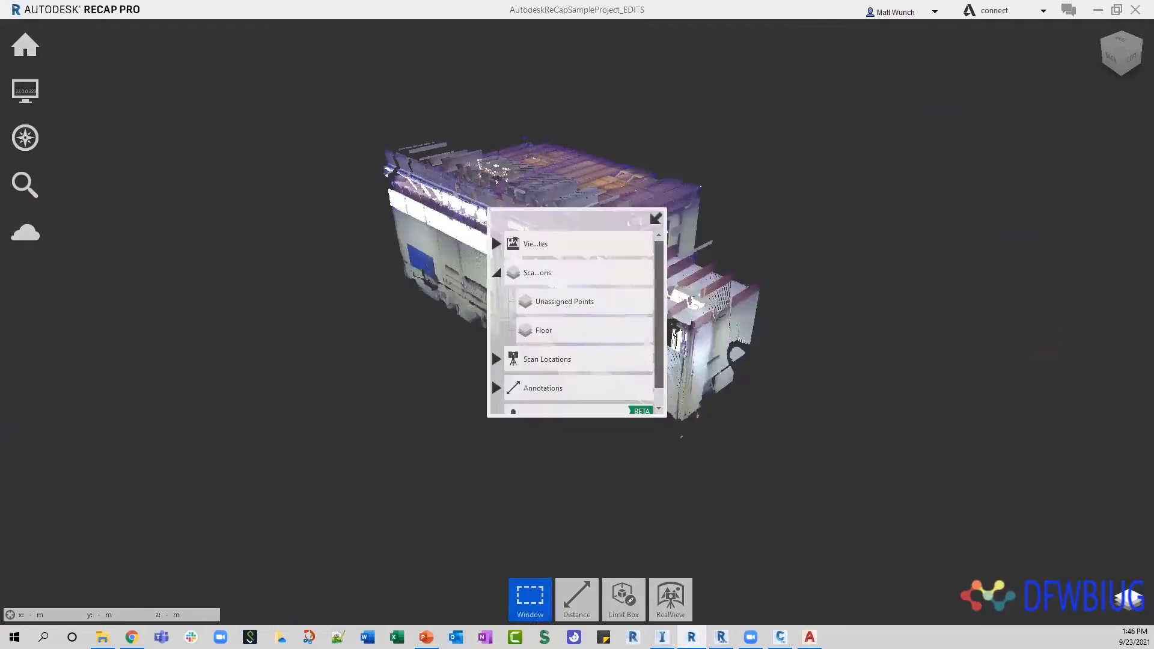
left_click_drag(567, 219, 1015, 205)
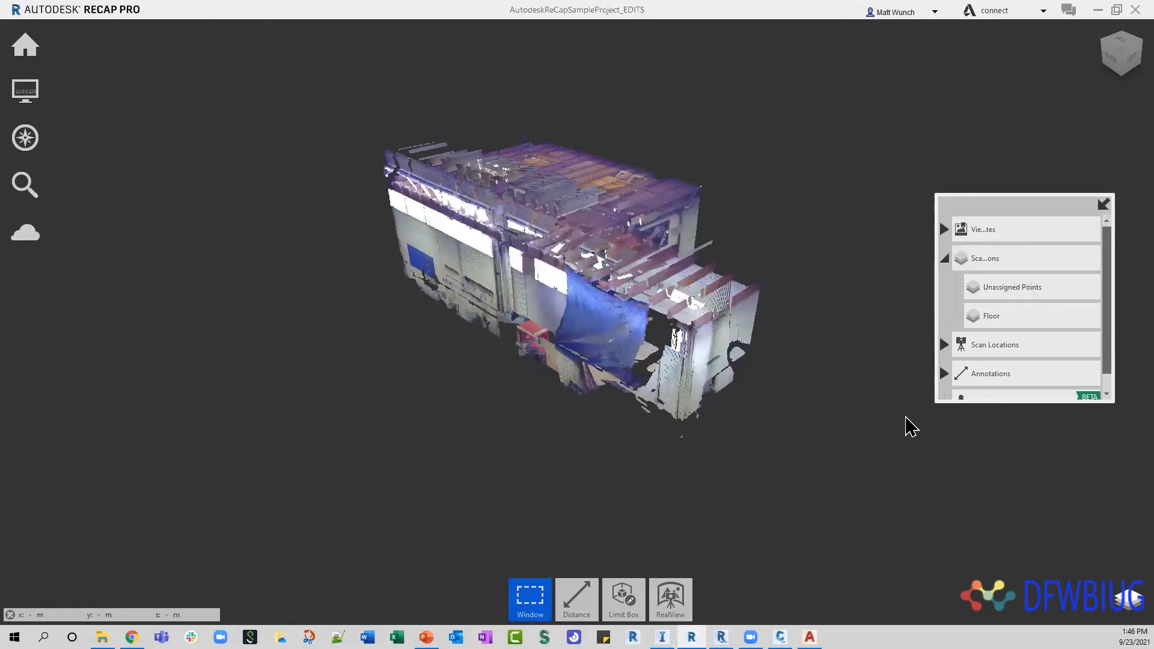
left_click_drag(936, 402, 860, 514)
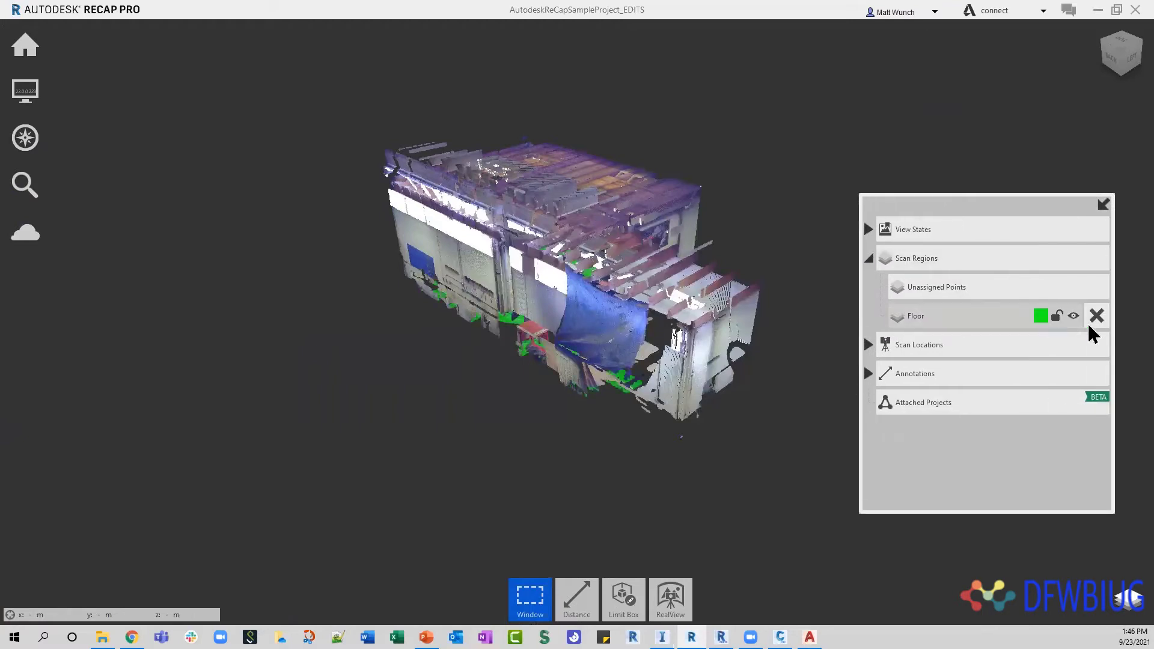
Hide the Floor region in the scan and inspect the remaining building points from below and from the side
left_click_drag(311, 347, 562, 255)
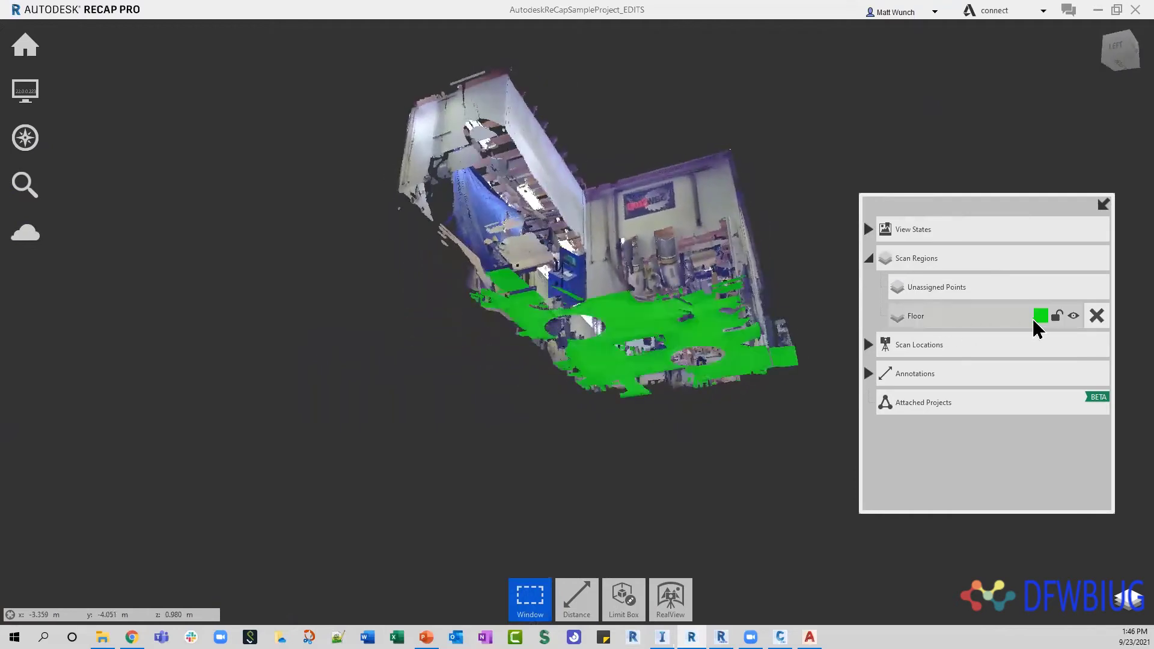
left_click(1073, 316)
mouse_move(1060, 325)
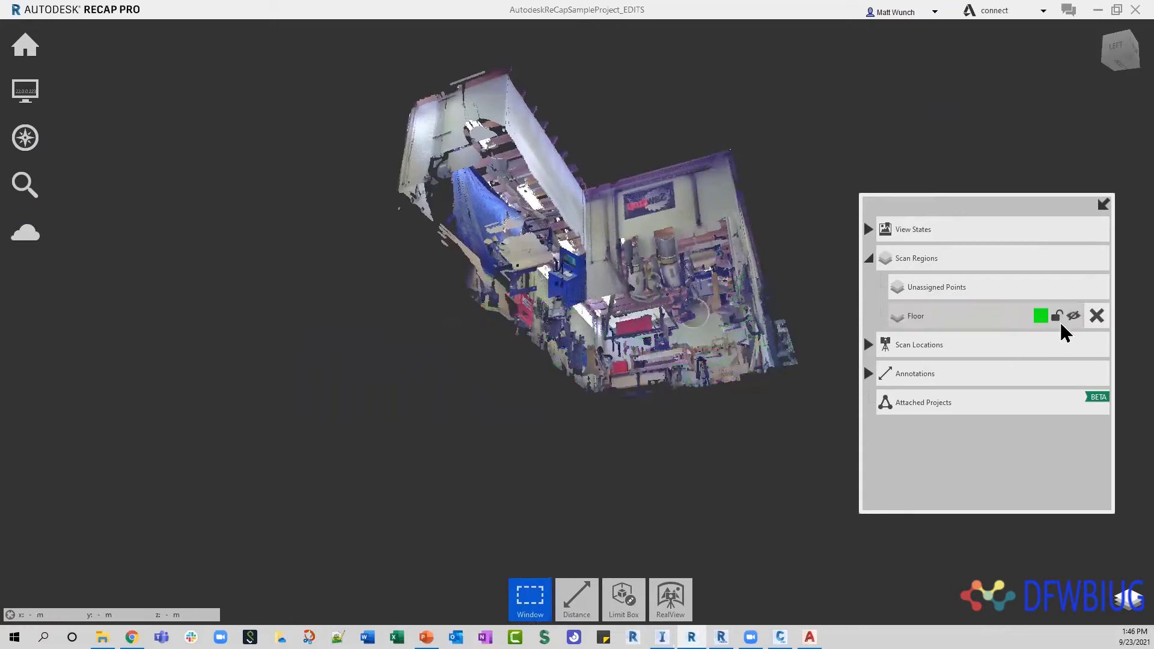
left_click_drag(773, 464, 419, 316)
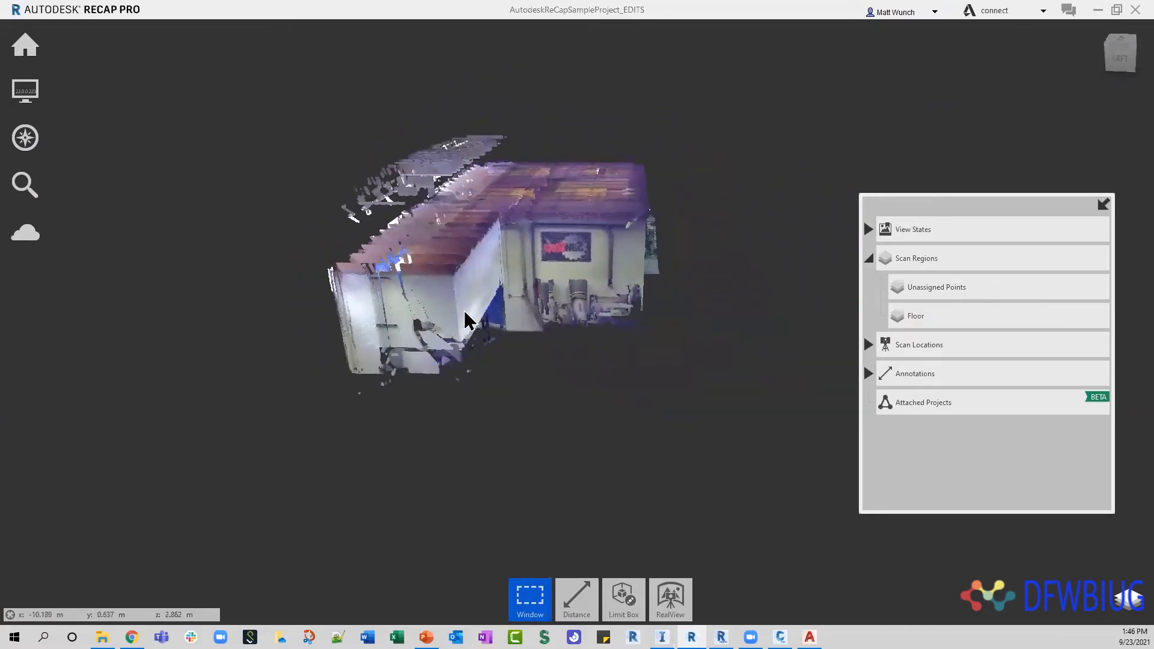
scroll(507, 490, "up", 5)
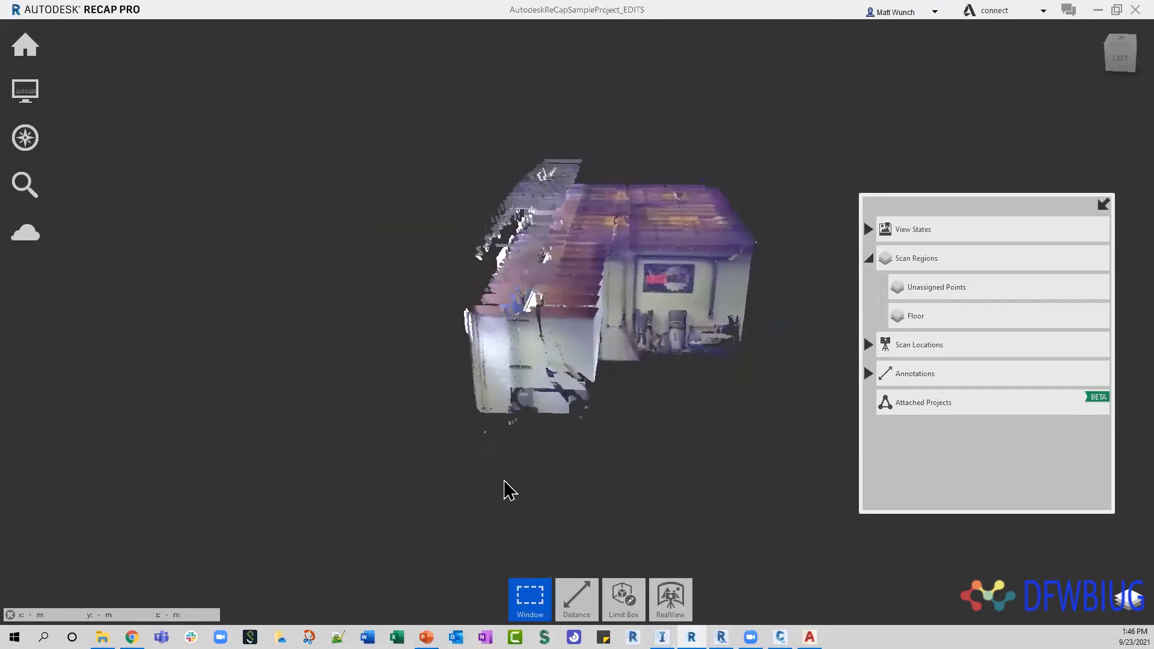
left_click_drag(541, 464, 721, 473)
middle_click_drag(722, 474, 650, 502, "shift")
Toggle the Perspective display setting and look at the scan straight on from the Back view
mouse_move(515, 607)
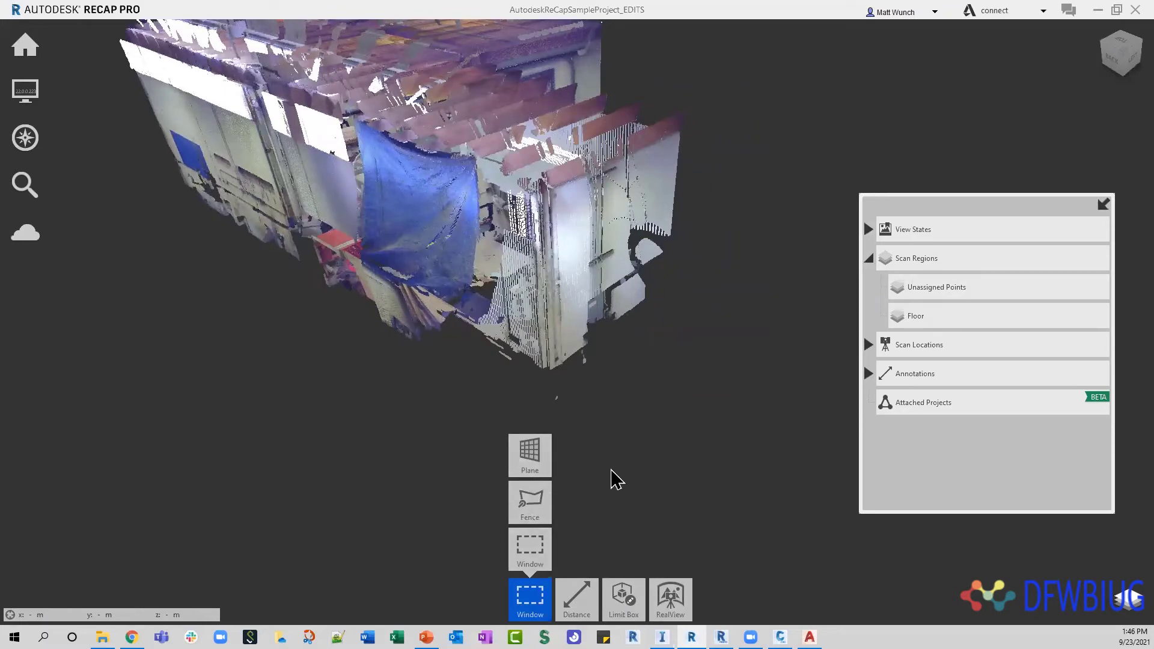
scroll(639, 430, "up", 3)
mouse_move(25, 96)
mouse_move(164, 91)
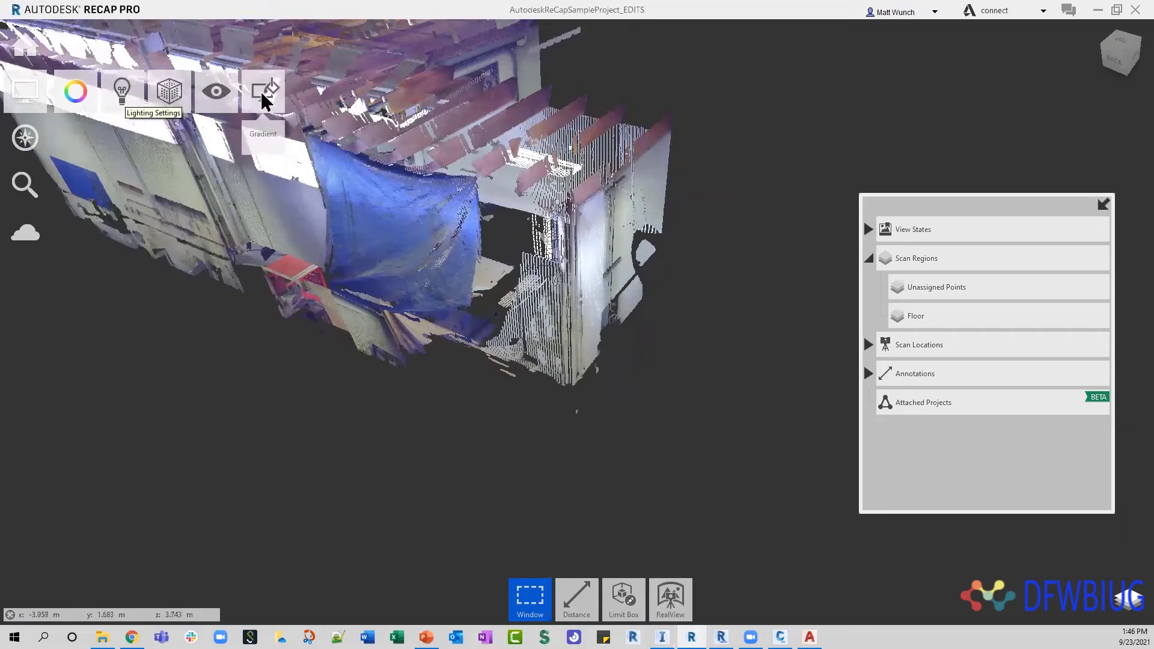
mouse_move(212, 96)
left_click(233, 248)
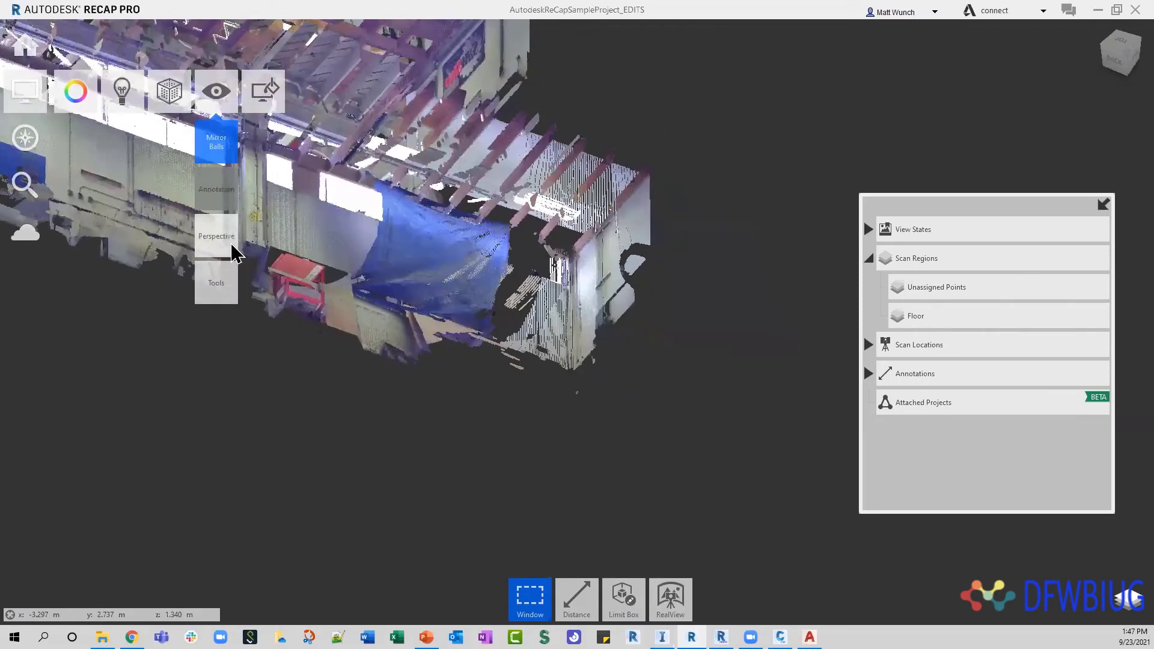
left_click_drag(449, 463, 570, 260)
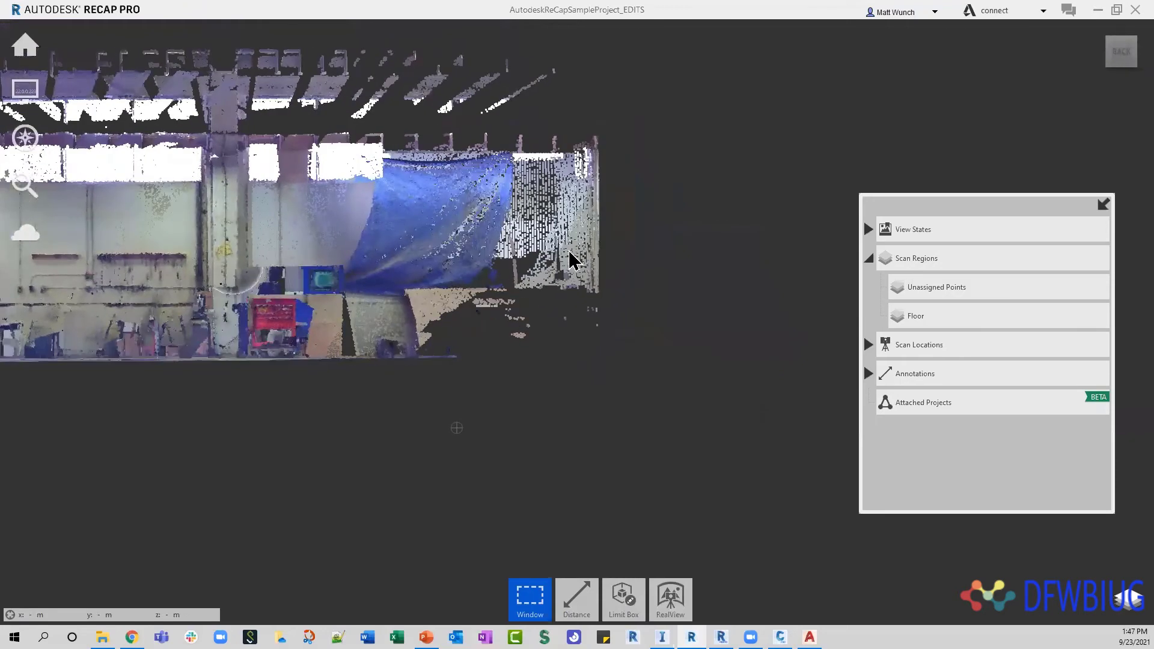
left_click(1120, 52)
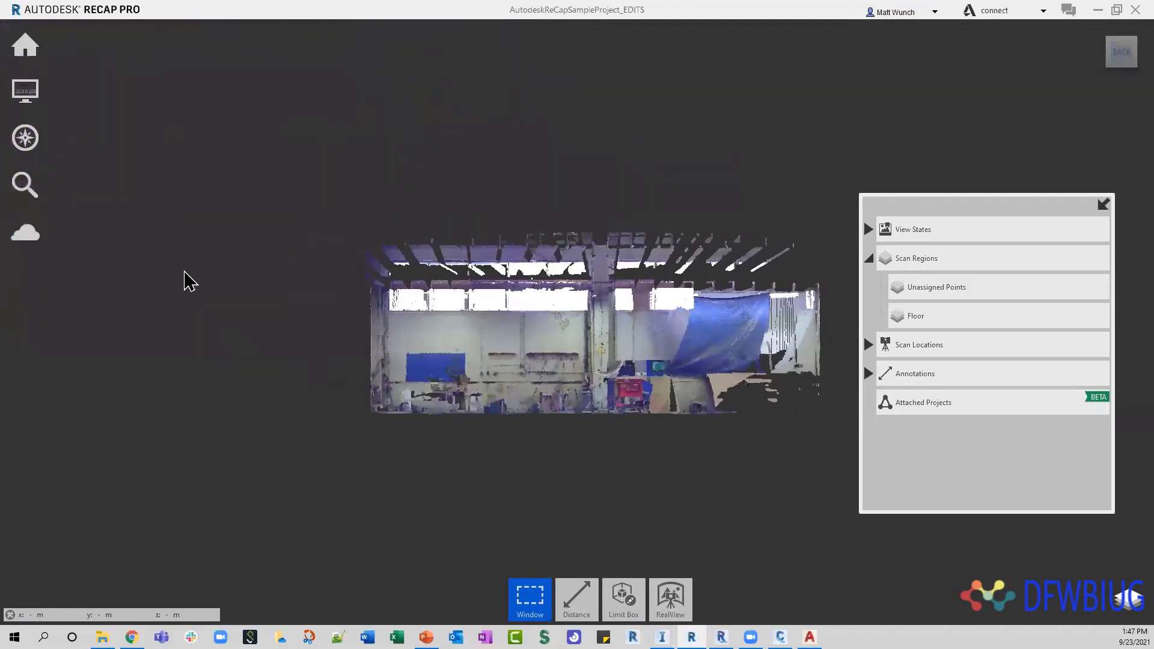
Toggle the Perspective display setting again and return to an angled view of the whole building
mouse_move(140, 106)
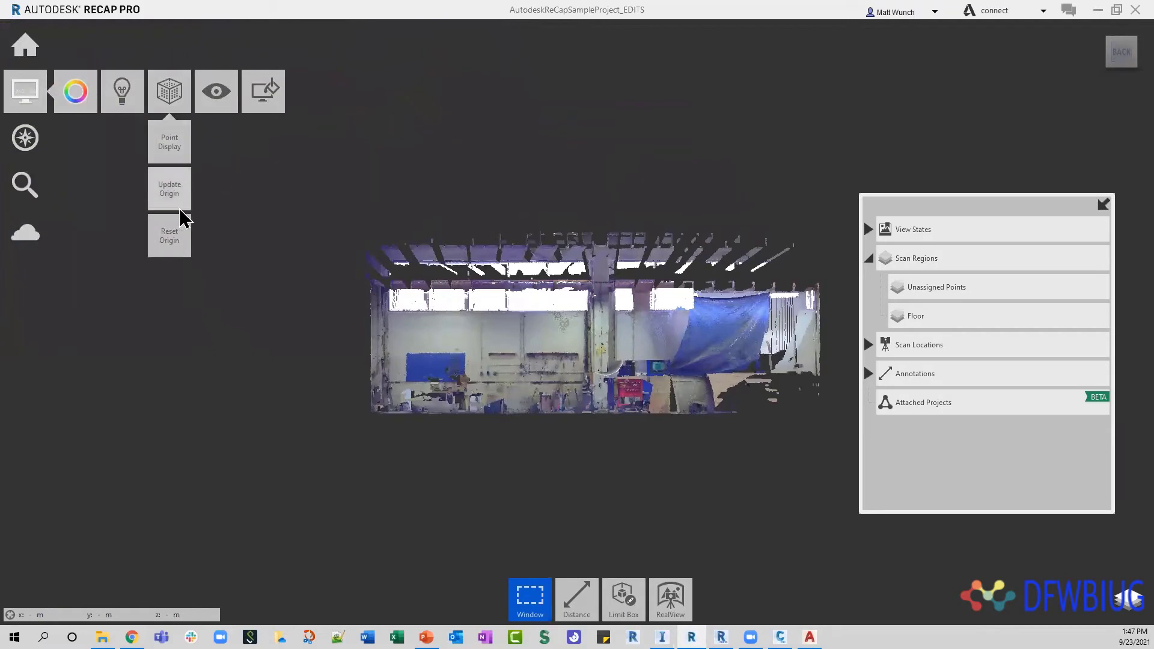
mouse_move(220, 102)
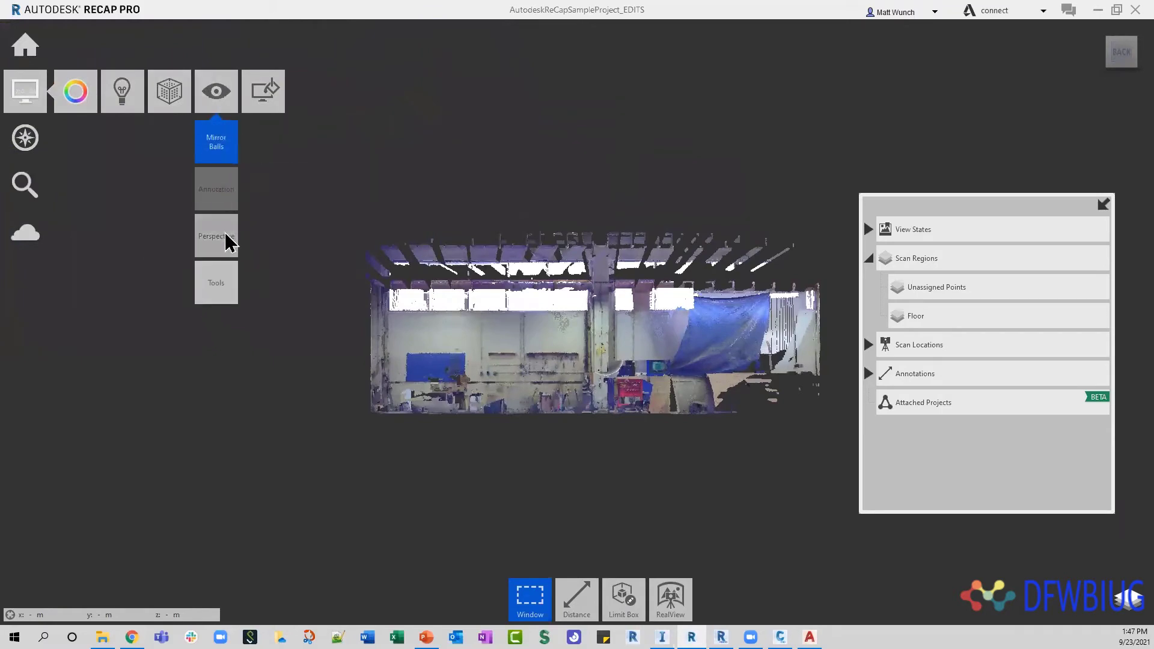
left_click(224, 233)
left_click_drag(425, 187, 551, 355)
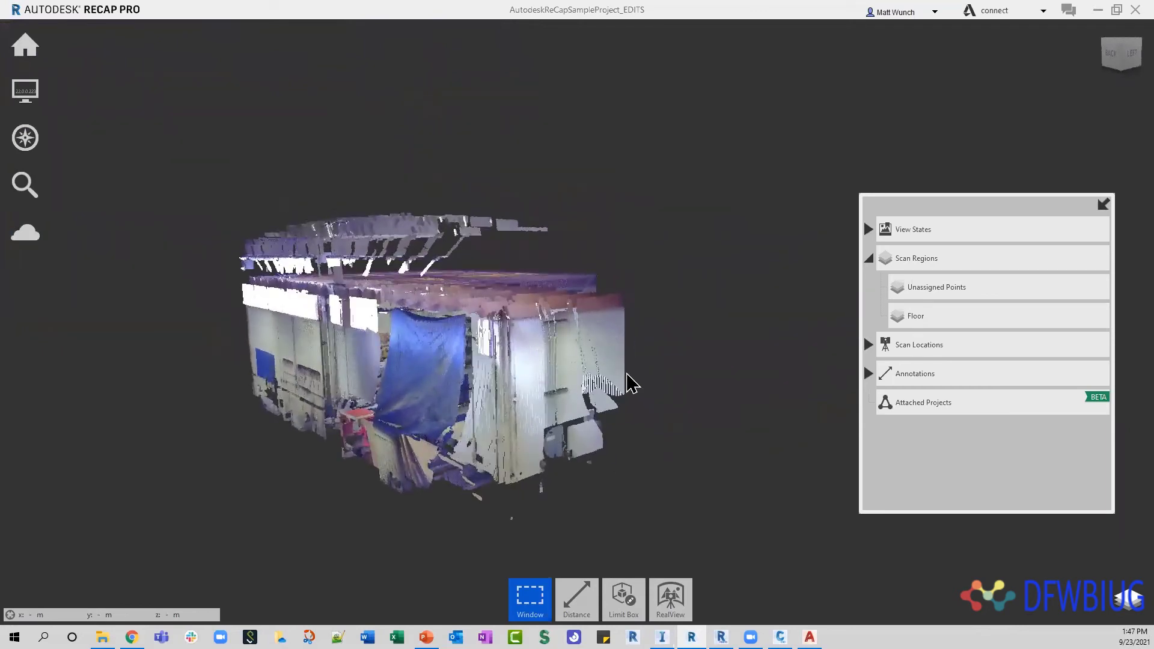
middle_click_drag(533, 347, 560, 392, "shift")
Select the points of the flat end wall beside the blue tarp with the Plane selection, using three points spread across its surface
mouse_move(570, 586)
mouse_move(530, 598)
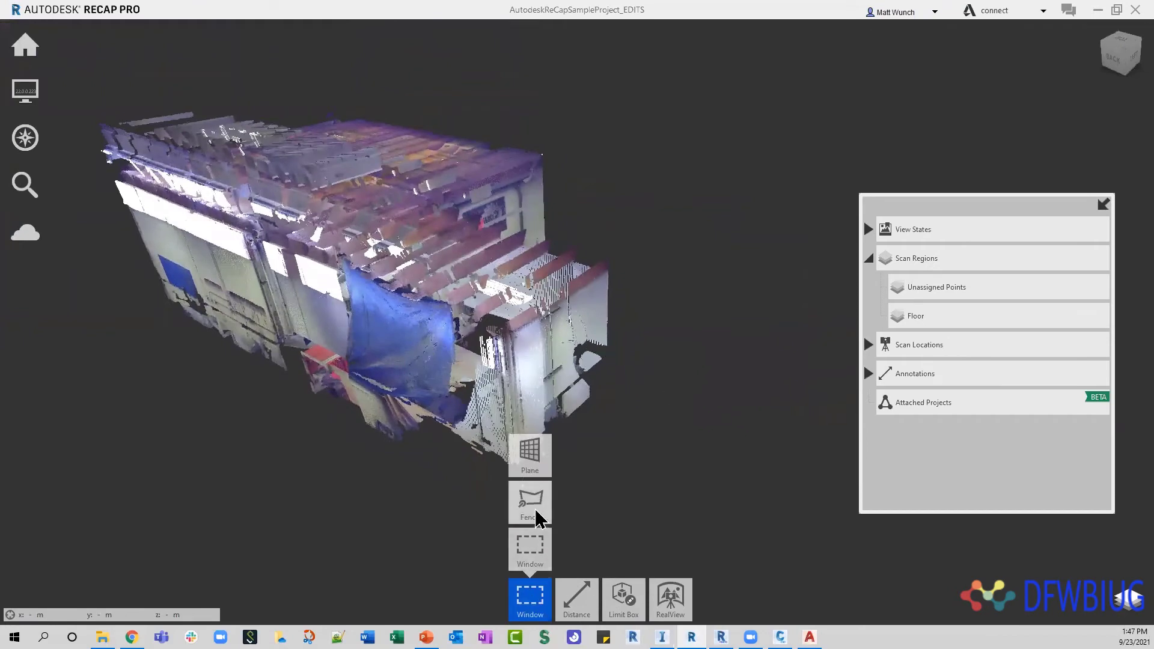
left_click(531, 456)
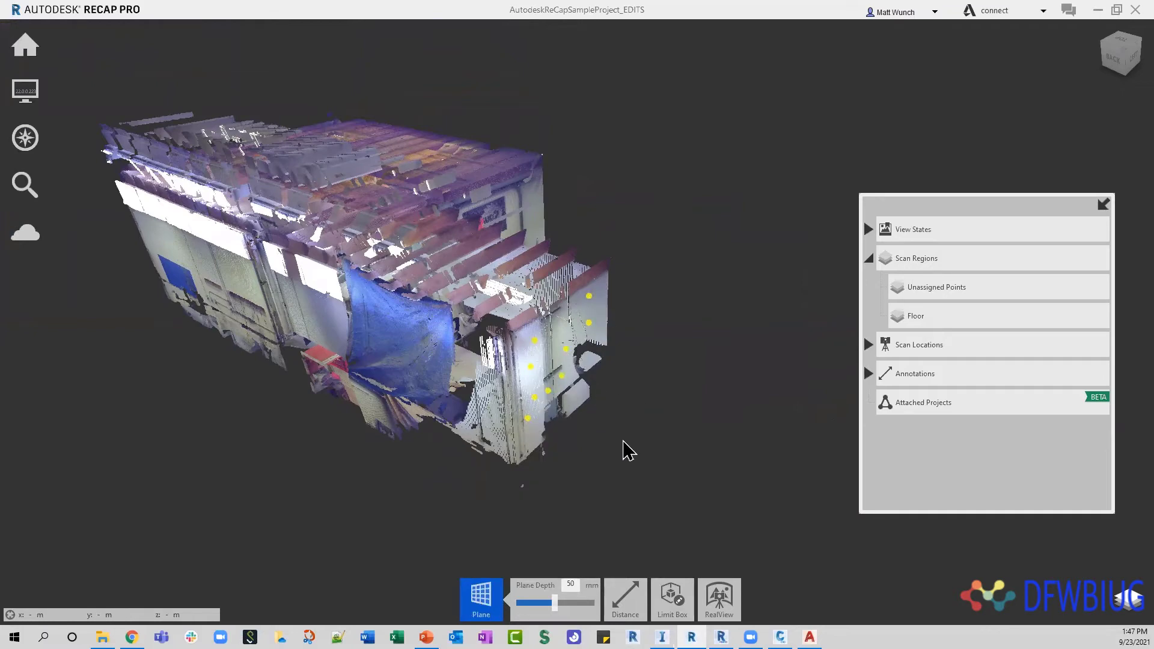
left_click_drag(603, 442, 565, 413)
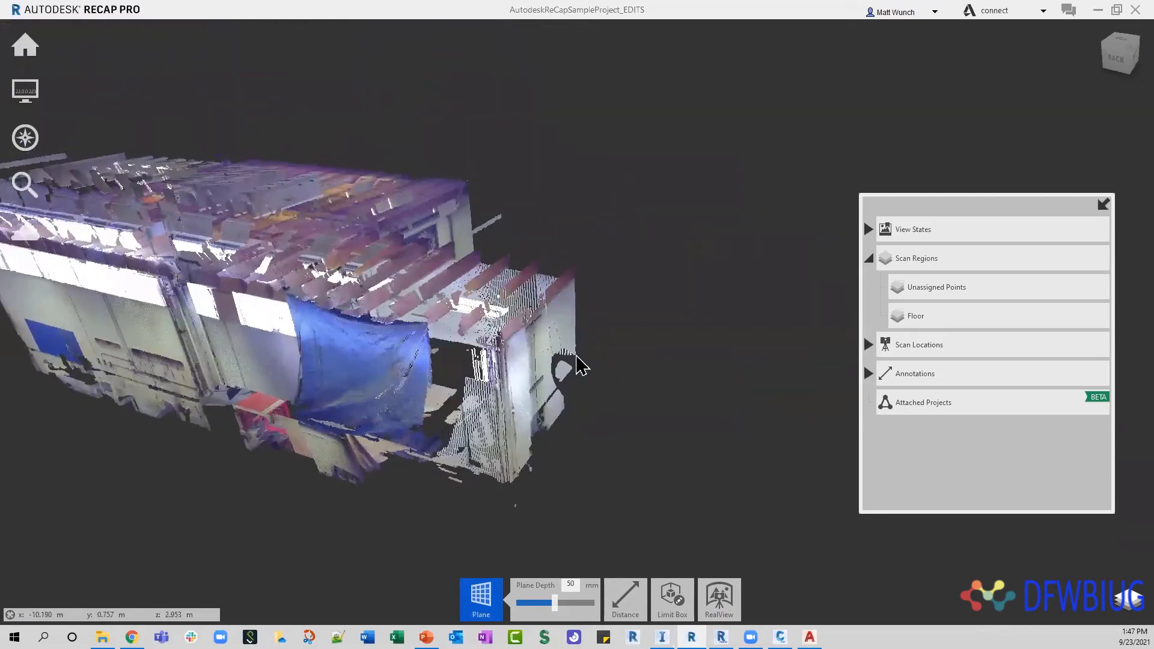
left_click_drag(577, 366, 508, 331)
scroll(518, 340, "up", 5)
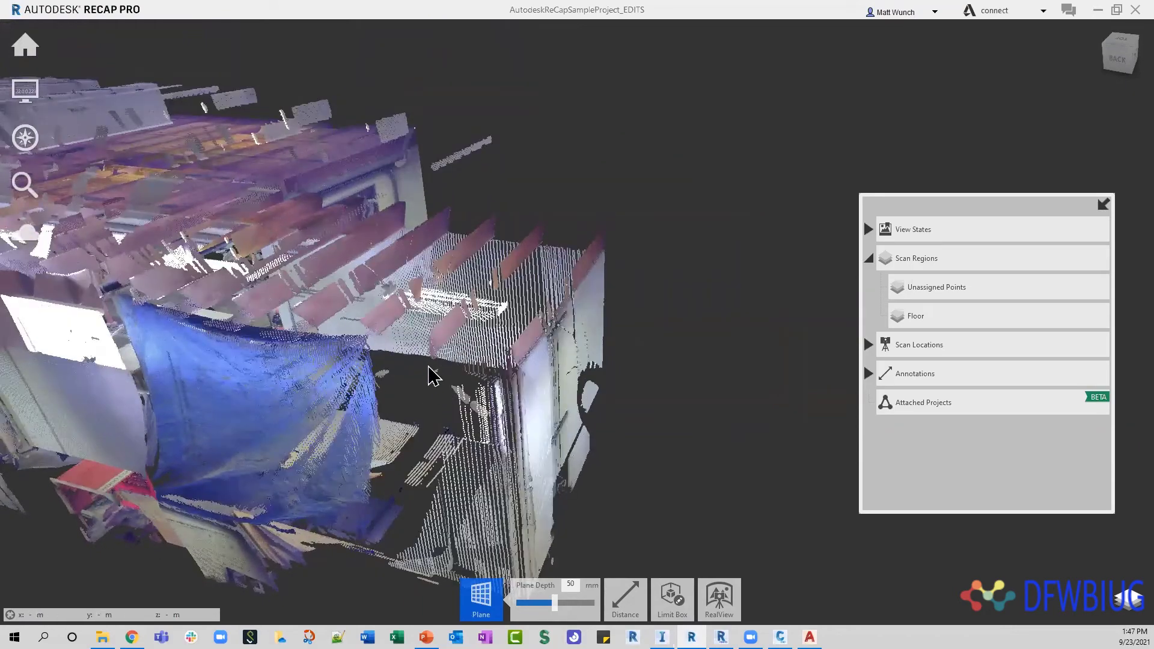
left_click_drag(665, 357, 571, 348)
left_click(575, 317)
left_click(545, 360)
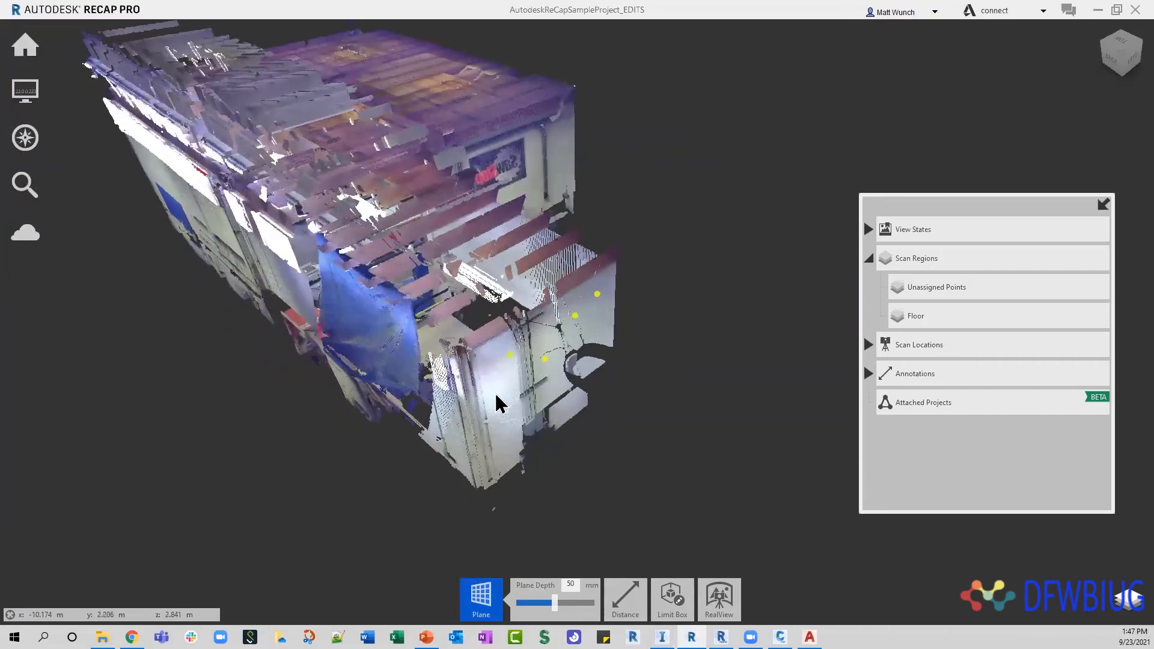
left_click(495, 394)
left_click(510, 426)
left_click(555, 370)
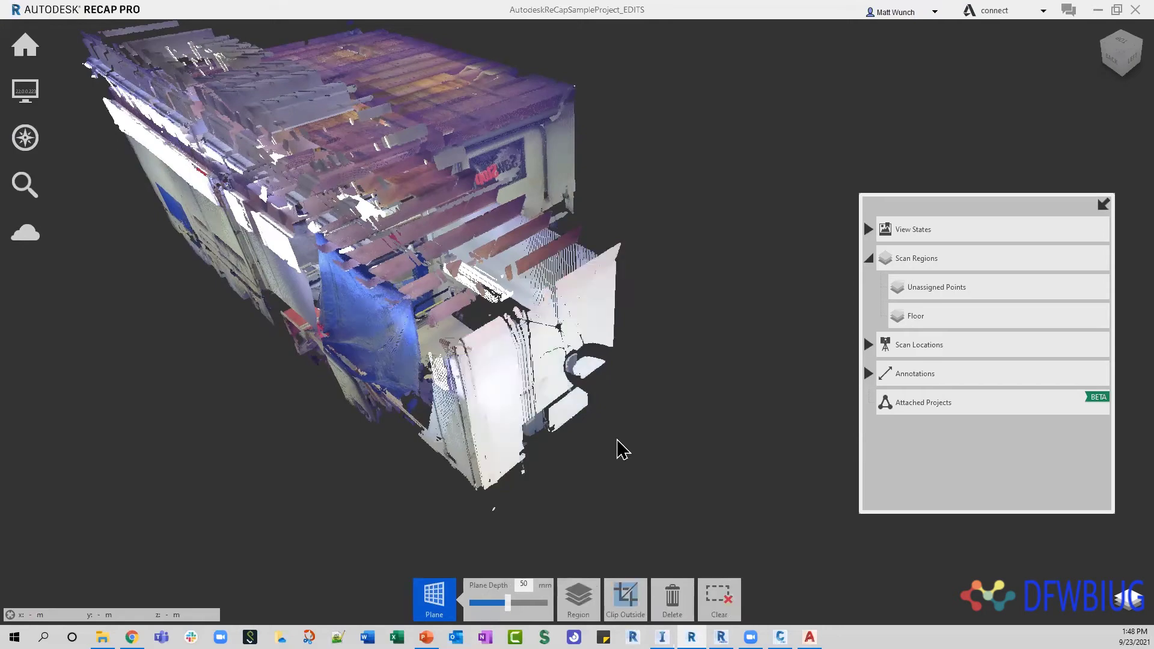
Assign the selected end-wall points to a new region named Walls and hide that region
left_click_drag(617, 441, 546, 343)
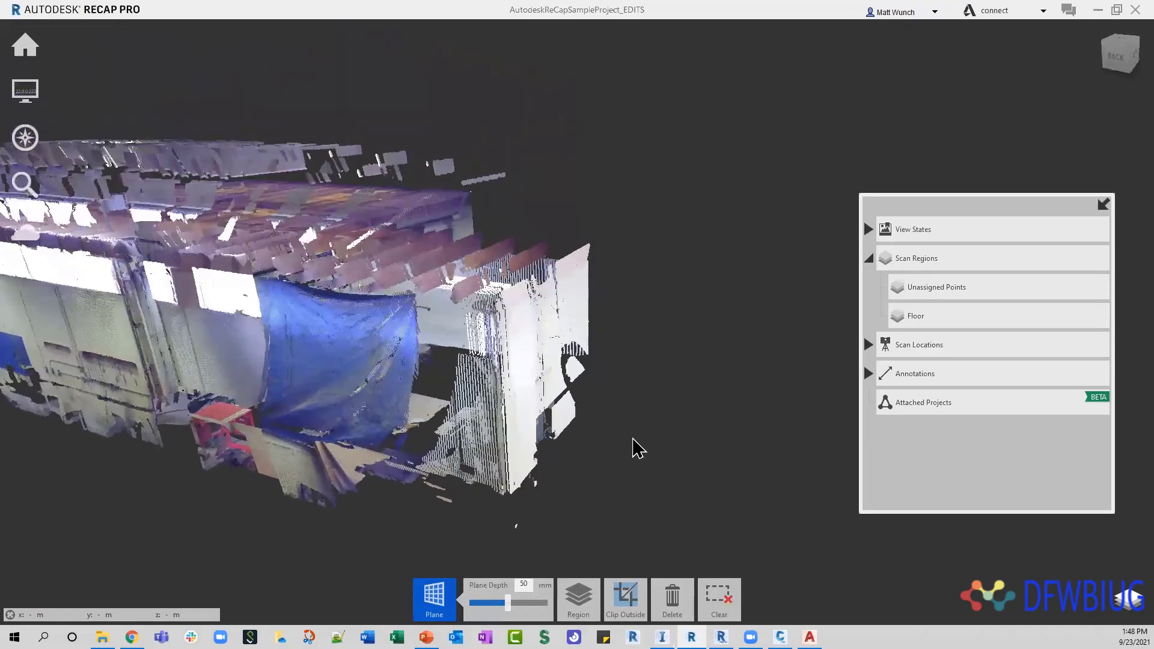
left_click(579, 598)
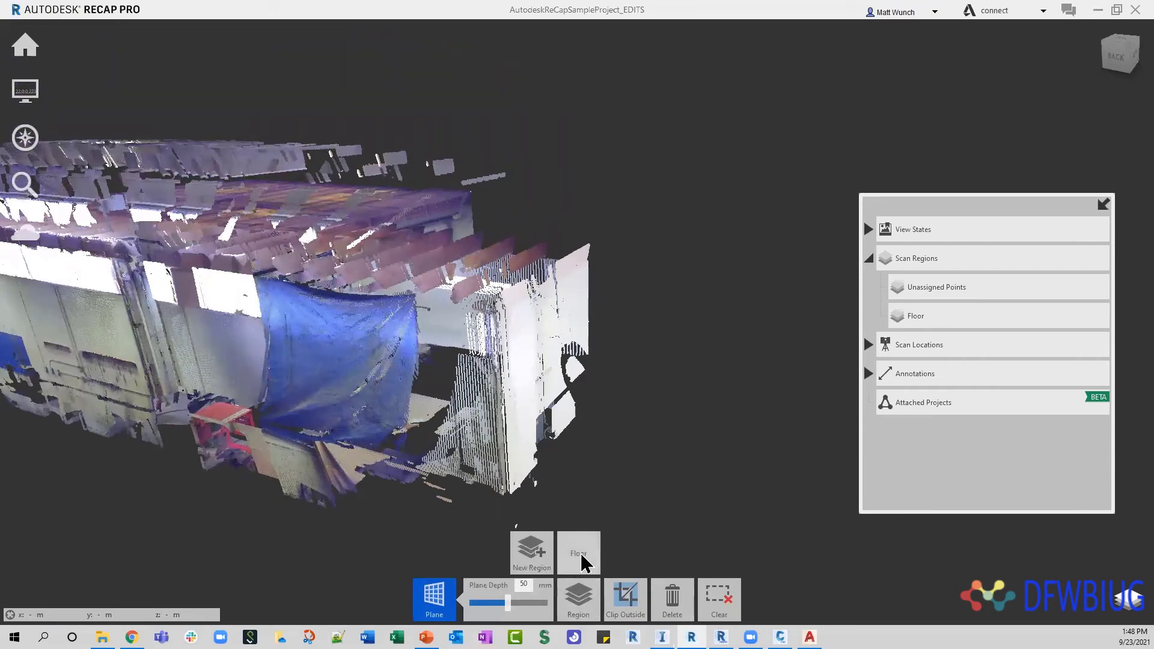
left_click(532, 563)
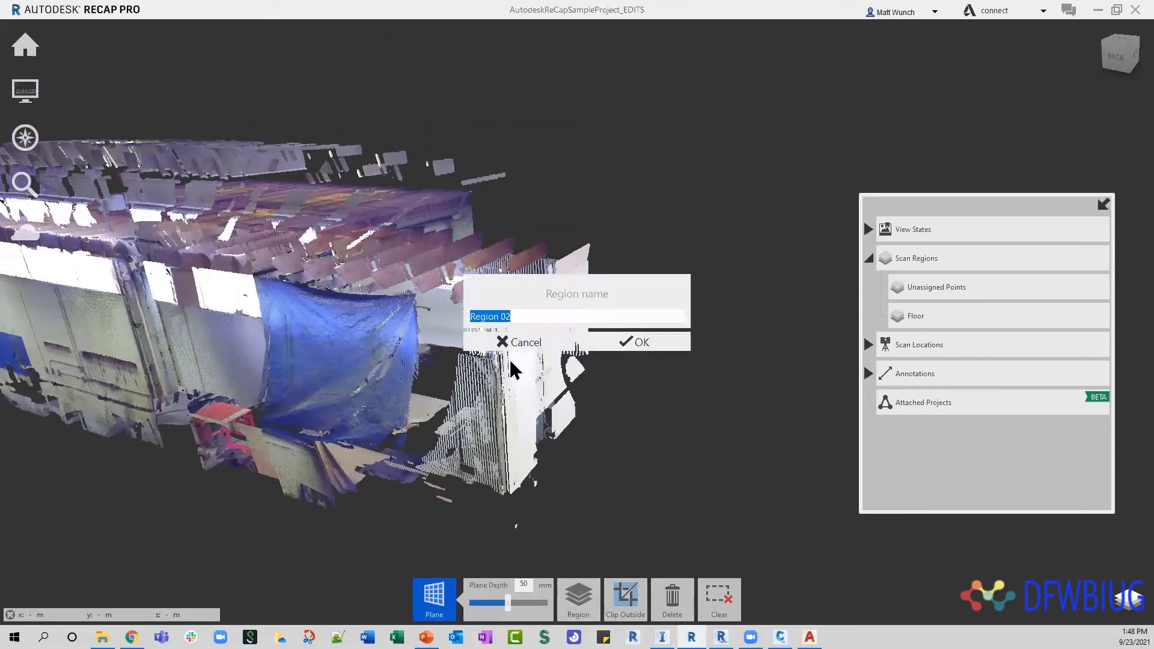
type("Walls")
key("Return")
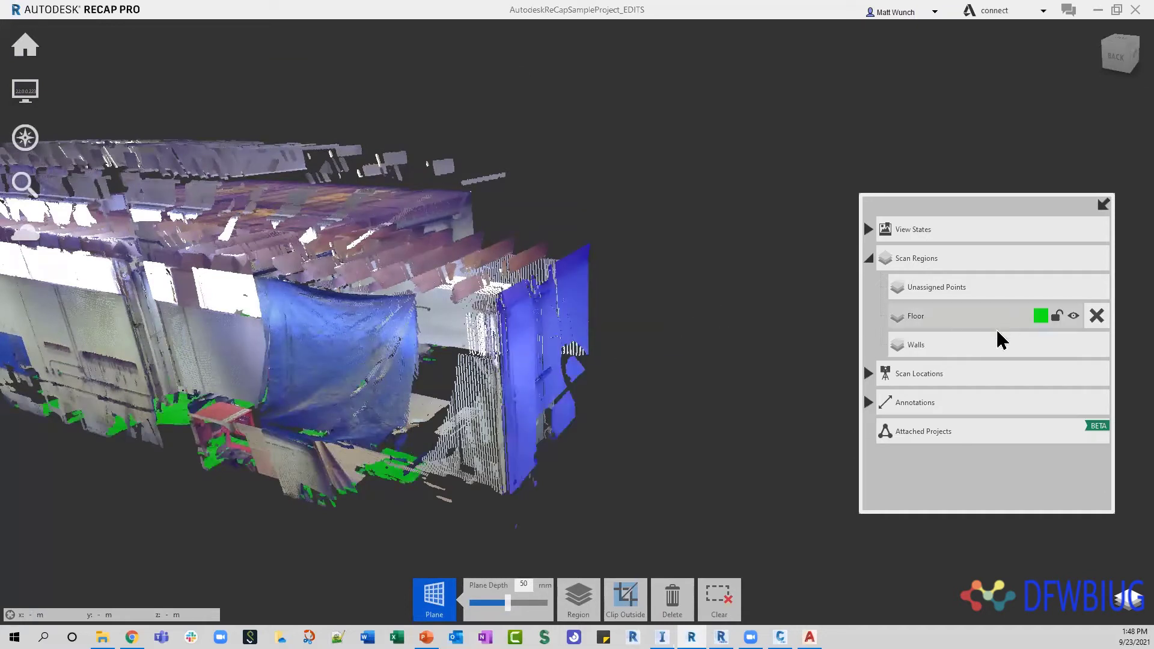
mouse_move(1052, 354)
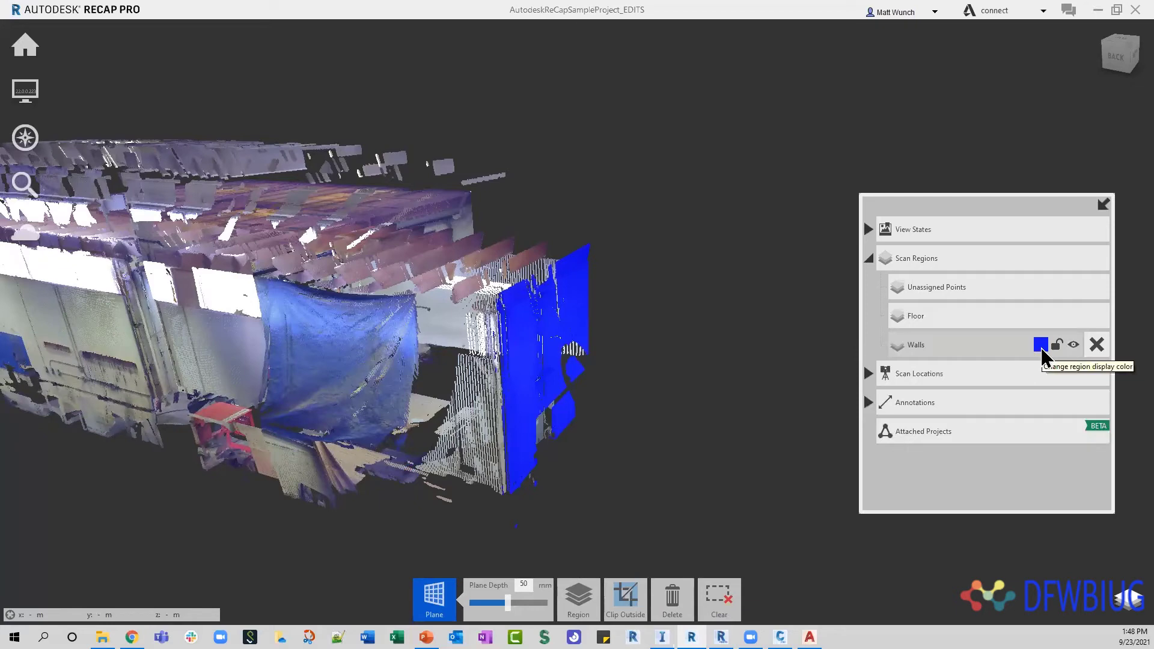
left_click(1074, 345)
Try to select the partly scanned wall between the roof beams and the sign wall with three Plane selection points
left_click_drag(667, 369, 383, 363)
middle_click_drag(383, 362, 355, 366)
left_click_drag(355, 366, 396, 342)
scroll(451, 280, "up", 4)
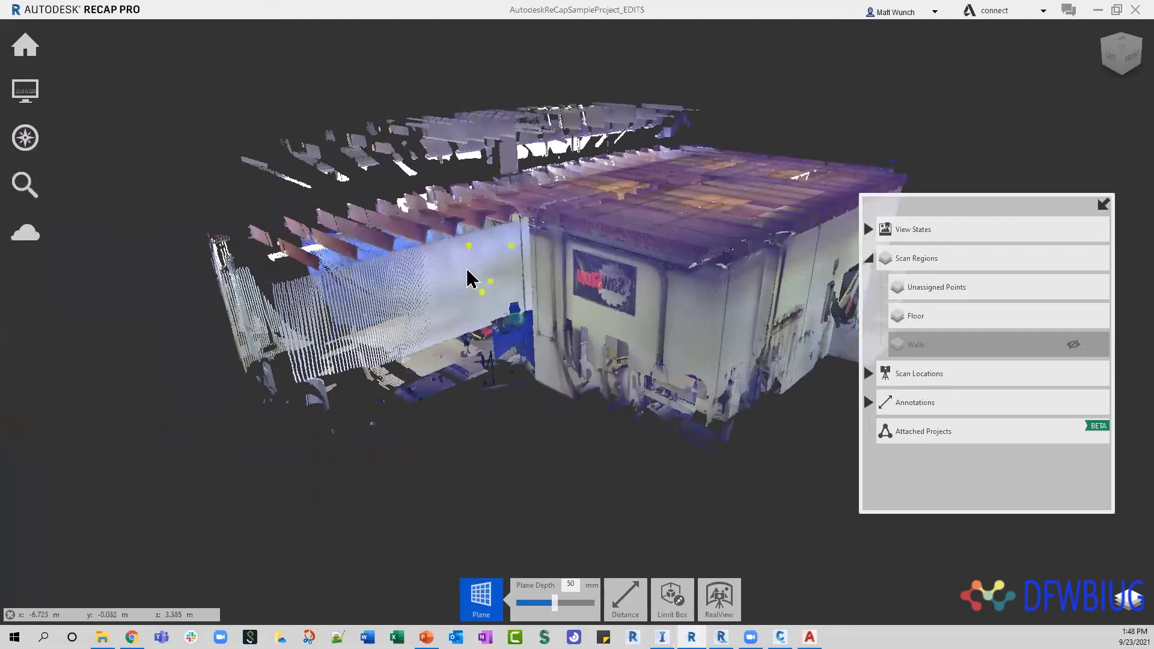
left_click(369, 319)
left_click(354, 306)
left_click(301, 311)
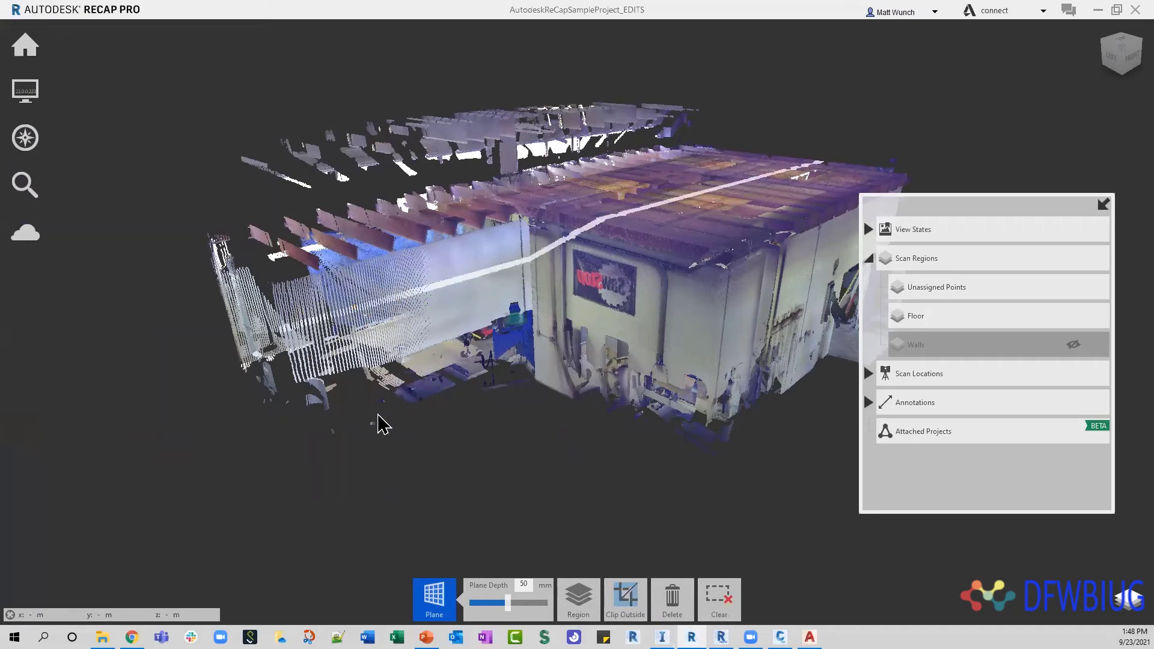
middle_click_drag(400, 428, 622, 410, "shift")
Assign the selected strip of points to a new region named Test and examine which points it contains
mouse_move(579, 596)
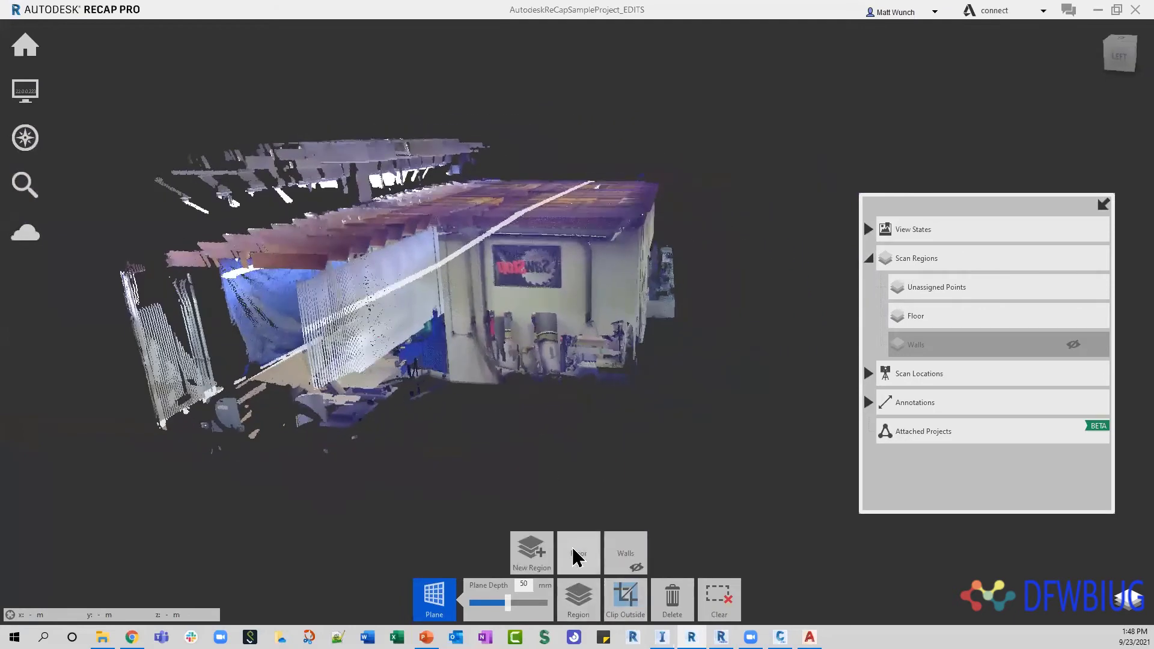
left_click(537, 558)
type("Test")
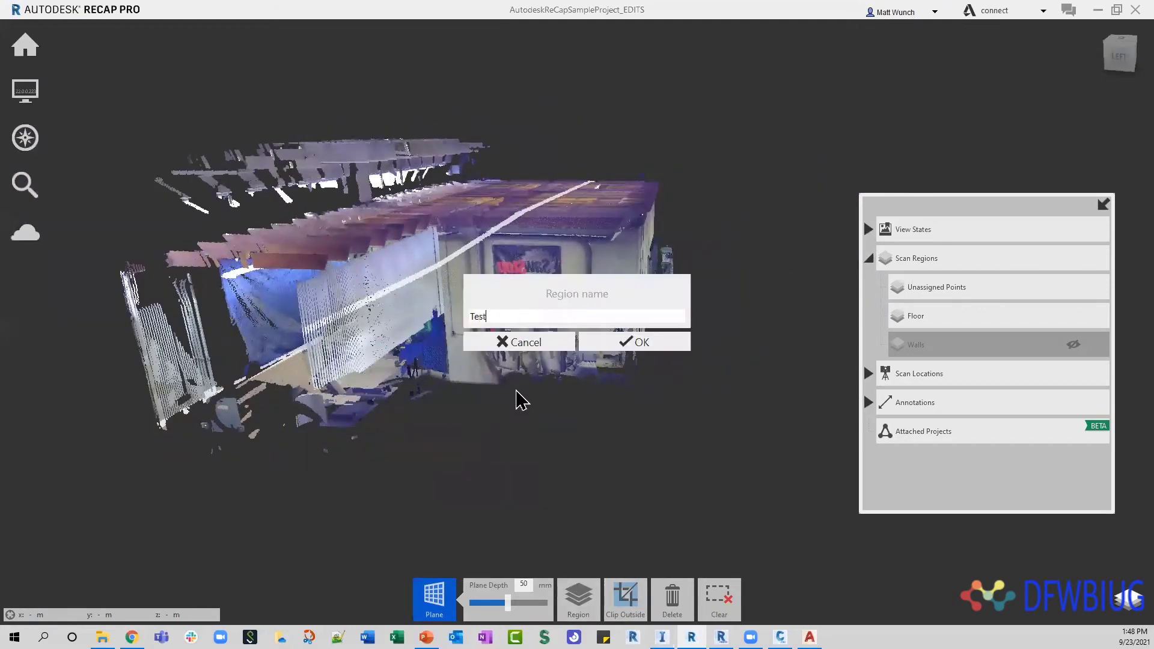
left_click(634, 344)
middle_click_drag(562, 446, 565, 422, "shift")
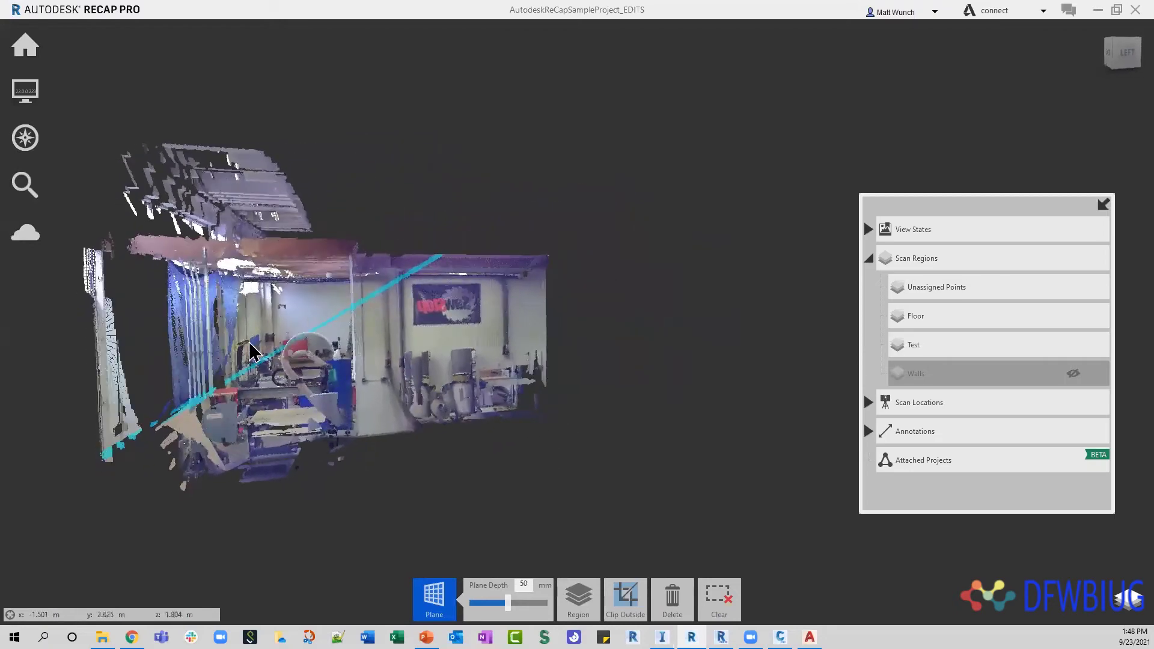
middle_click_drag(124, 459, 66, 467, "shift")
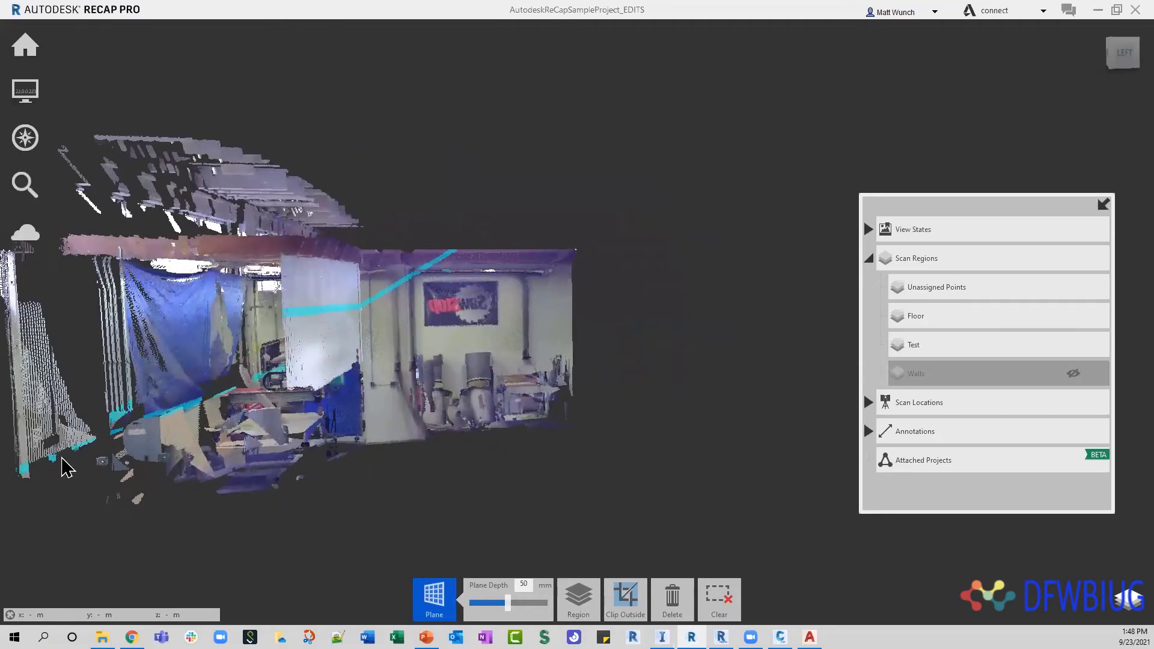
Examine the misaligned plane selection running across the roof and walls from several sides and clear it
mouse_move(206, 424)
middle_mouse_down("shift")
mouse_move(175, 415)
mouse_move(188, 424)
middle_mouse_up("shift")
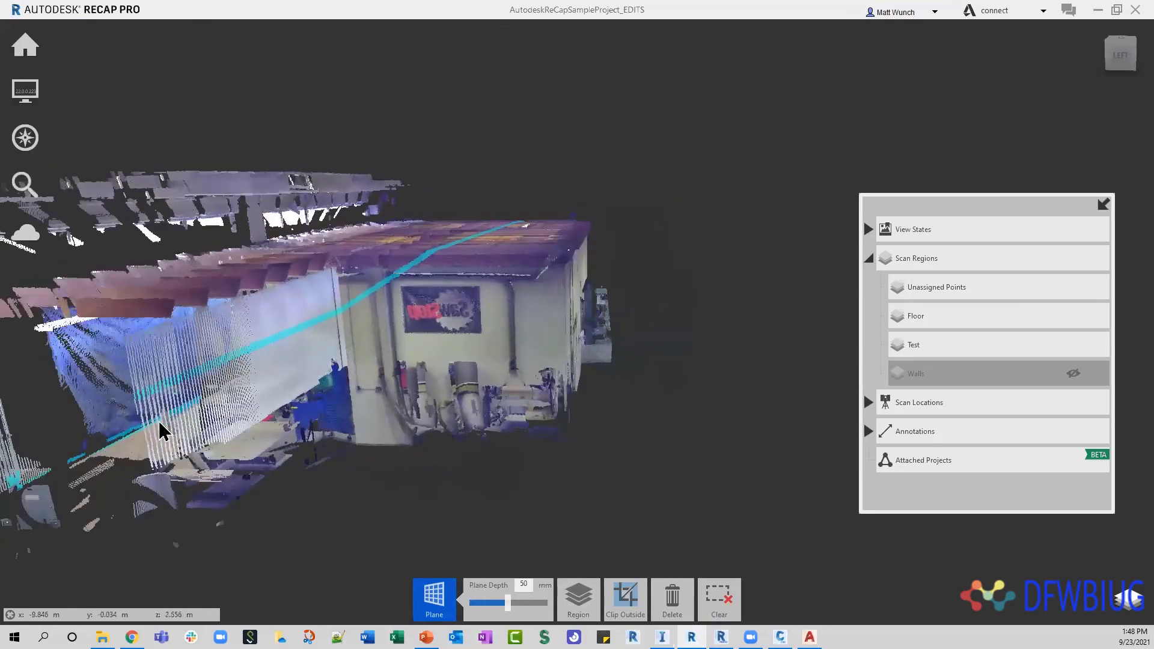
scroll(153, 430, "up", 4)
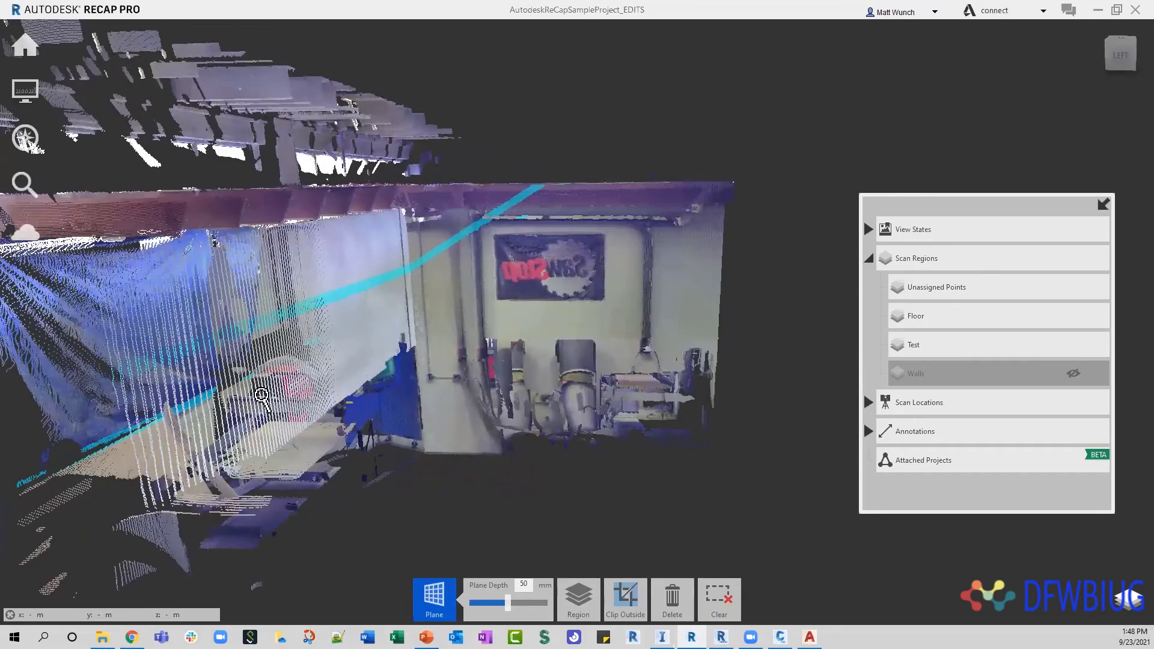
scroll(255, 405, "down", 5)
middle_click_drag(258, 406, 268, 400, "shift")
middle_click_drag(268, 400, 443, 368)
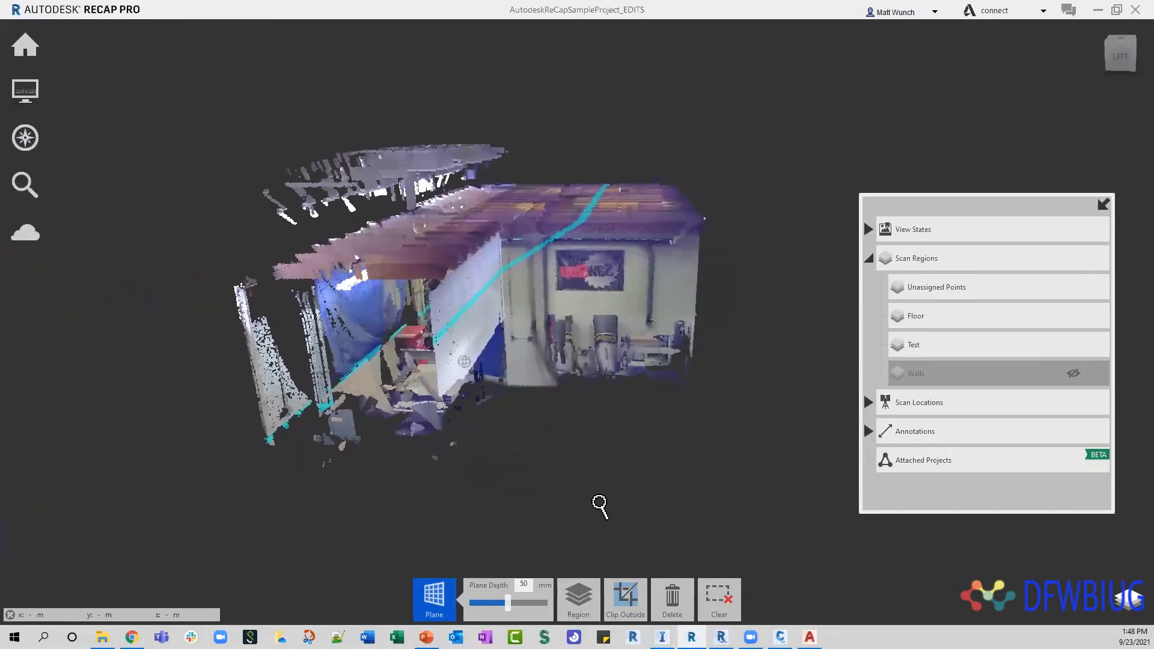
left_click(722, 604)
Select the partly scanned white wall between the roof beams and the sign wall with Plane selection points on its surface
left_click_drag(627, 564, 453, 487)
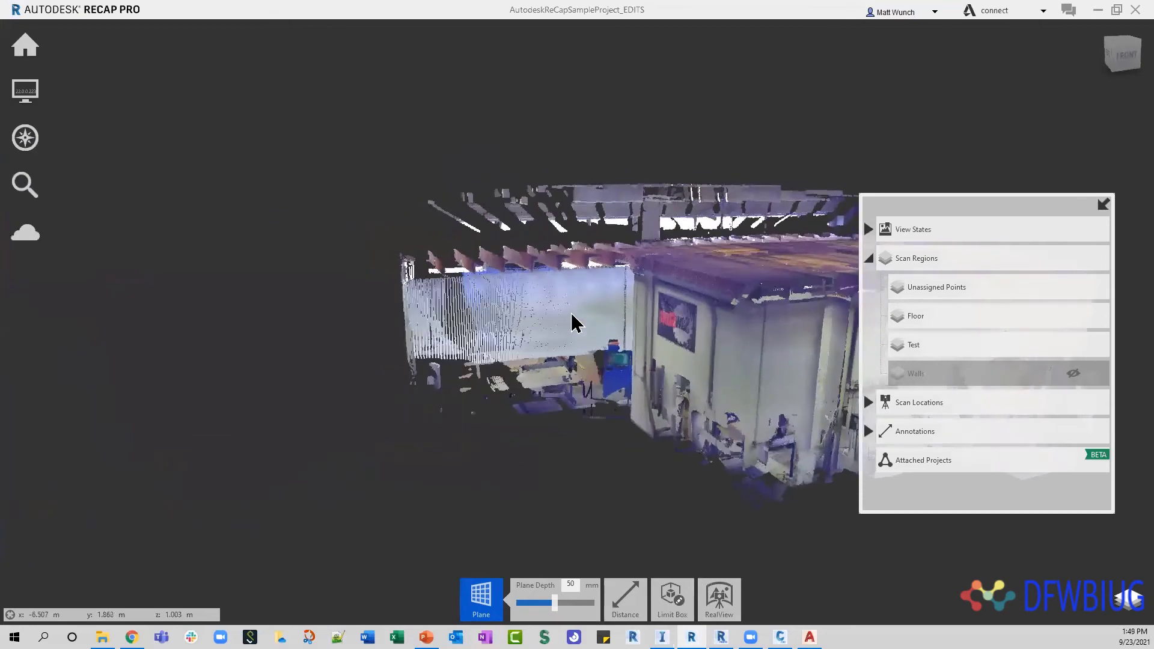
scroll(606, 297, "up", 3)
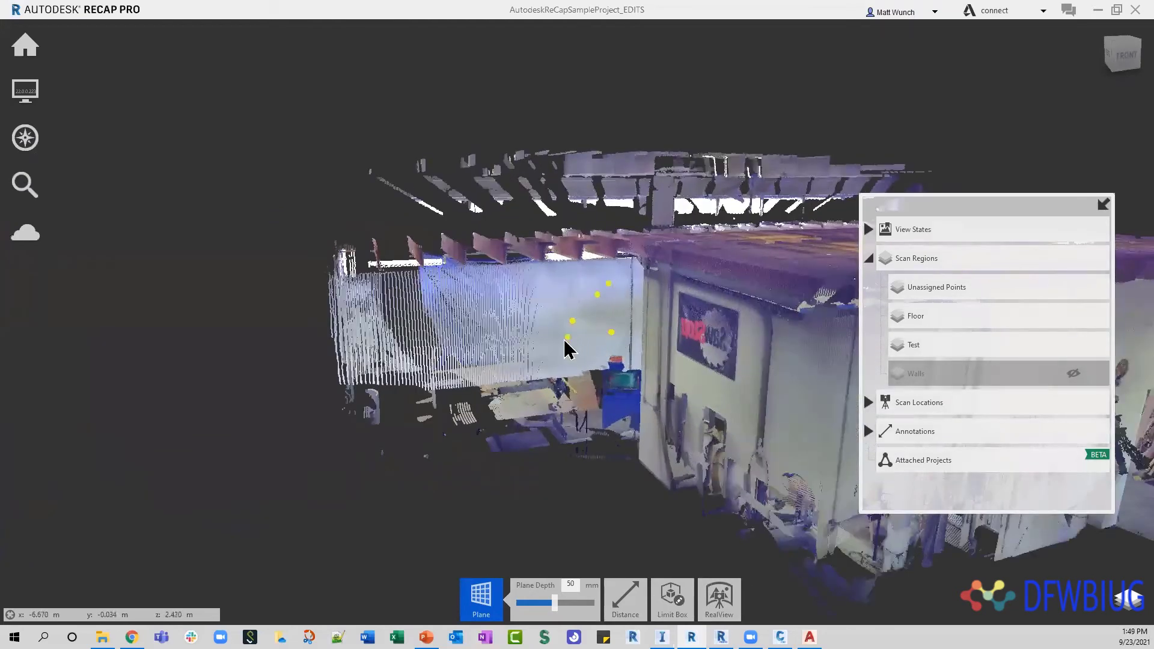
left_click(539, 349)
key("Return")
Assign the selected white wall points to the existing Walls region
middle_click_drag(264, 423, 493, 435, "shift")
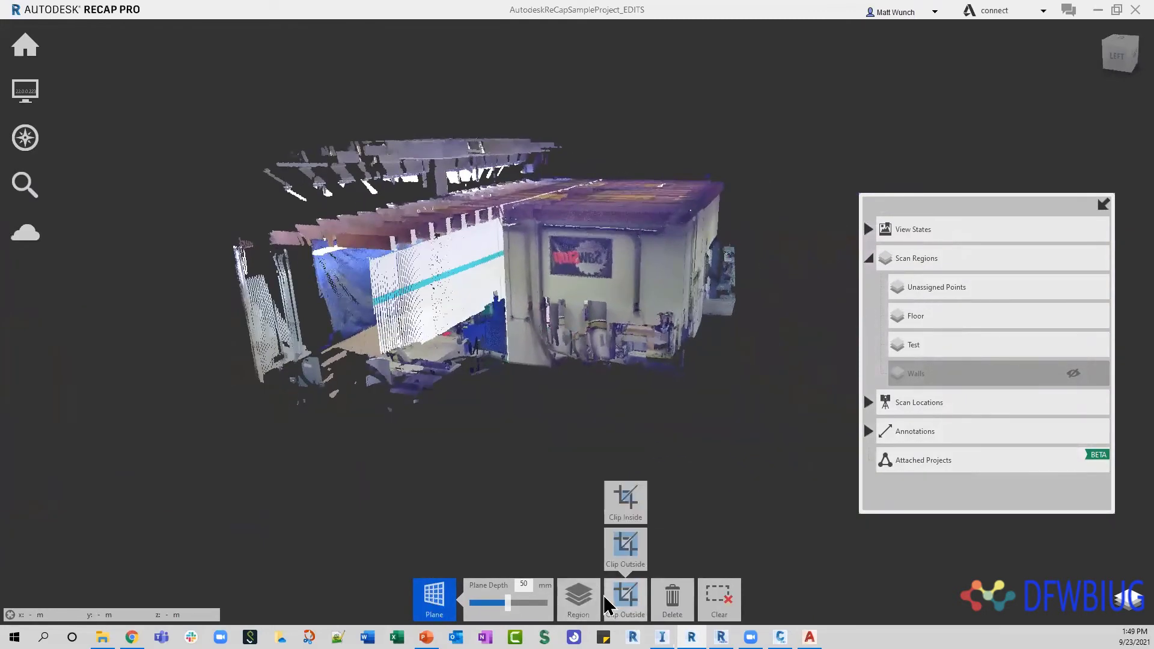
scroll(389, 284, "up", 2)
scroll(389, 283, "down", 2)
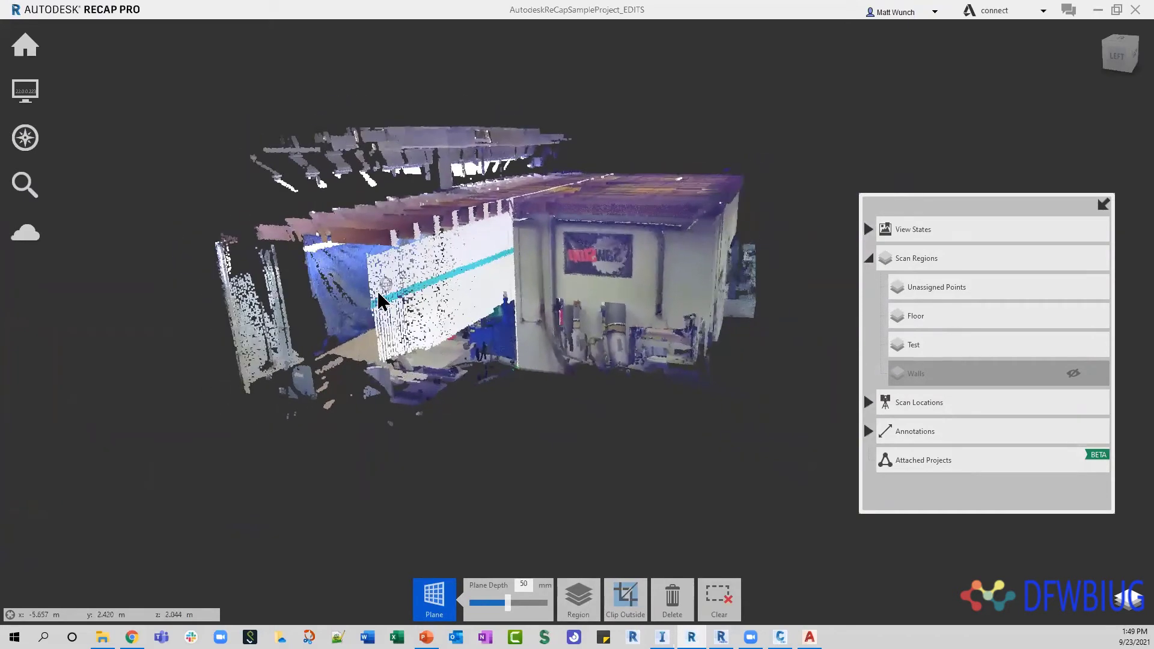
middle_click_drag(473, 437, 518, 481, "shift")
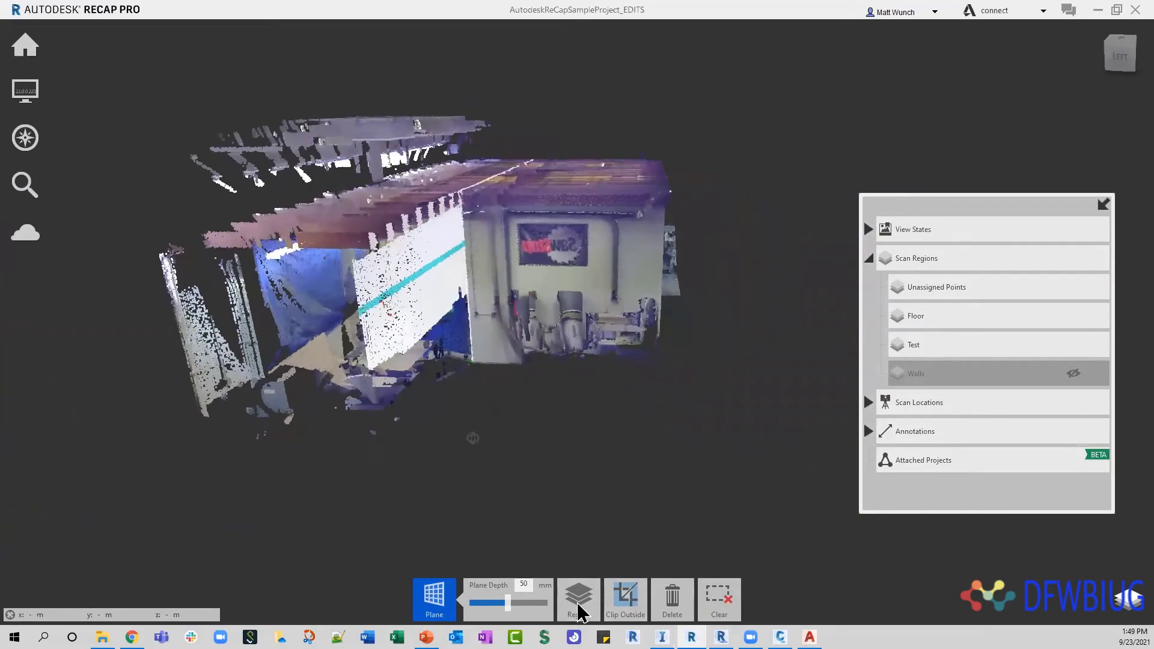
mouse_move(582, 607)
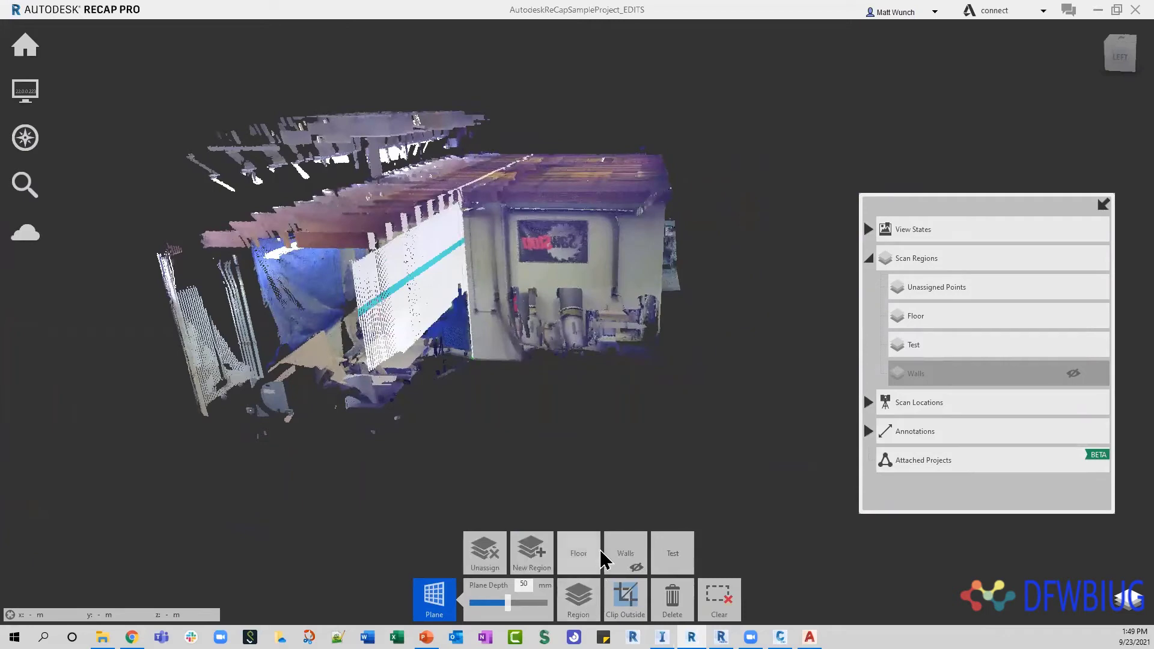
left_click(628, 557)
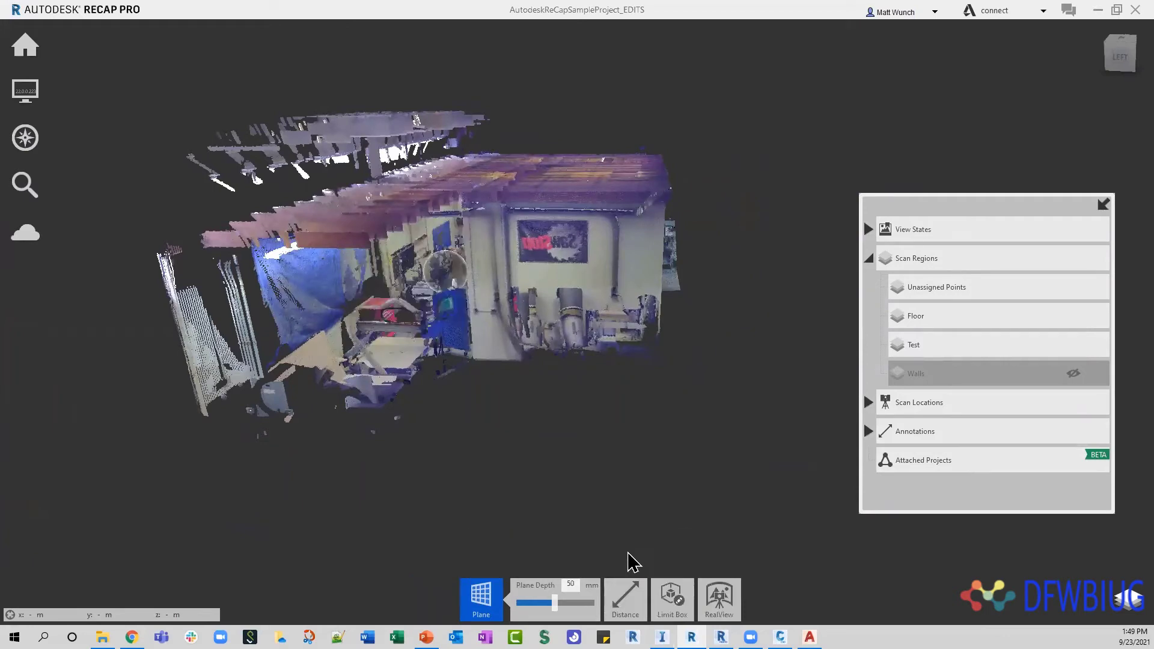
Isolate the Walls region by hiding Test, Floor and Unassigned Points and making Walls visible
middle_click_drag(641, 412, 676, 408, "shift")
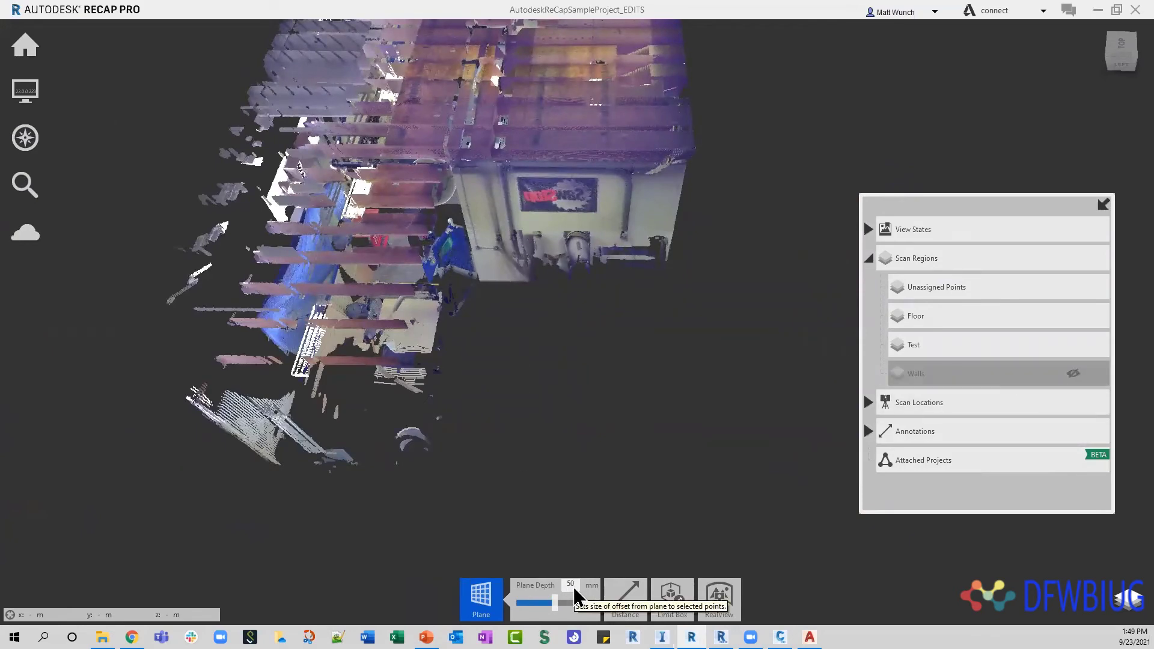
middle_click_drag(618, 359, 602, 347, "shift")
middle_click_drag(582, 301, 570, 471)
middle_click_drag(595, 413, 555, 430, "shift")
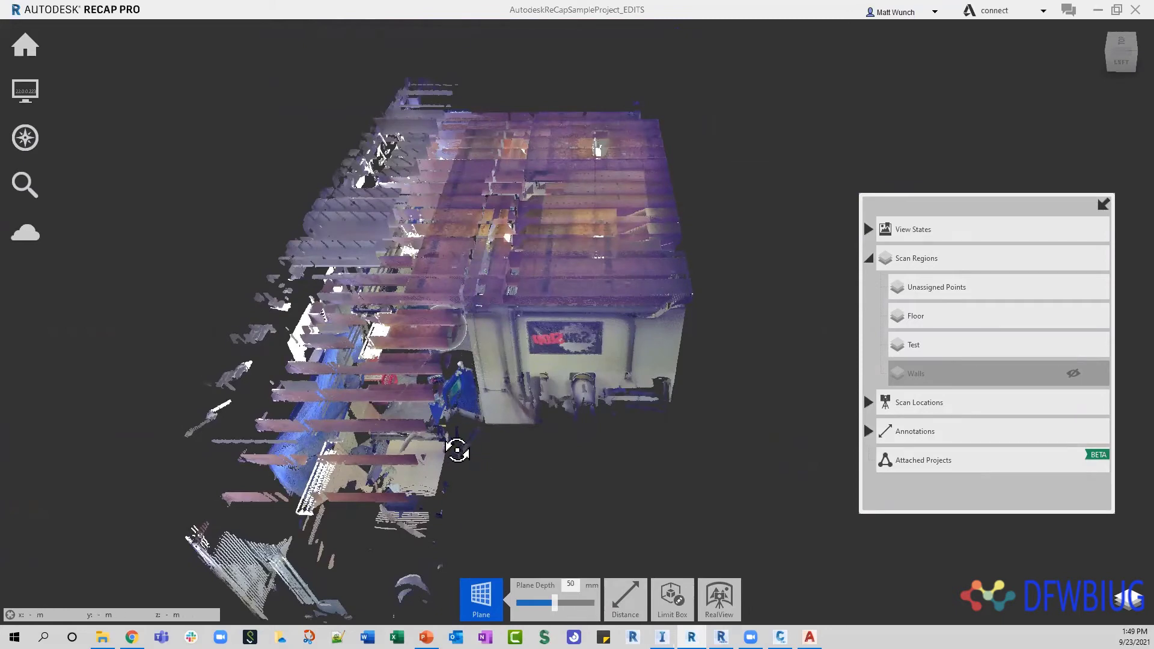
middle_click_drag(458, 443, 415, 434, "shift")
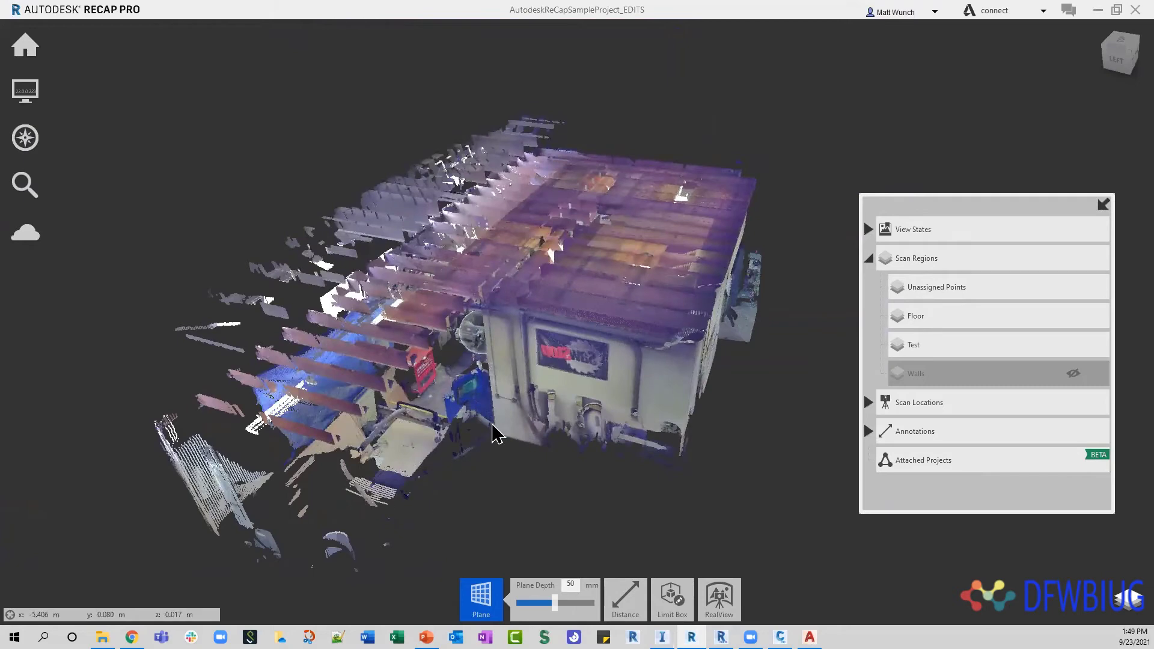
middle_click_drag(459, 390, 544, 156, "shift")
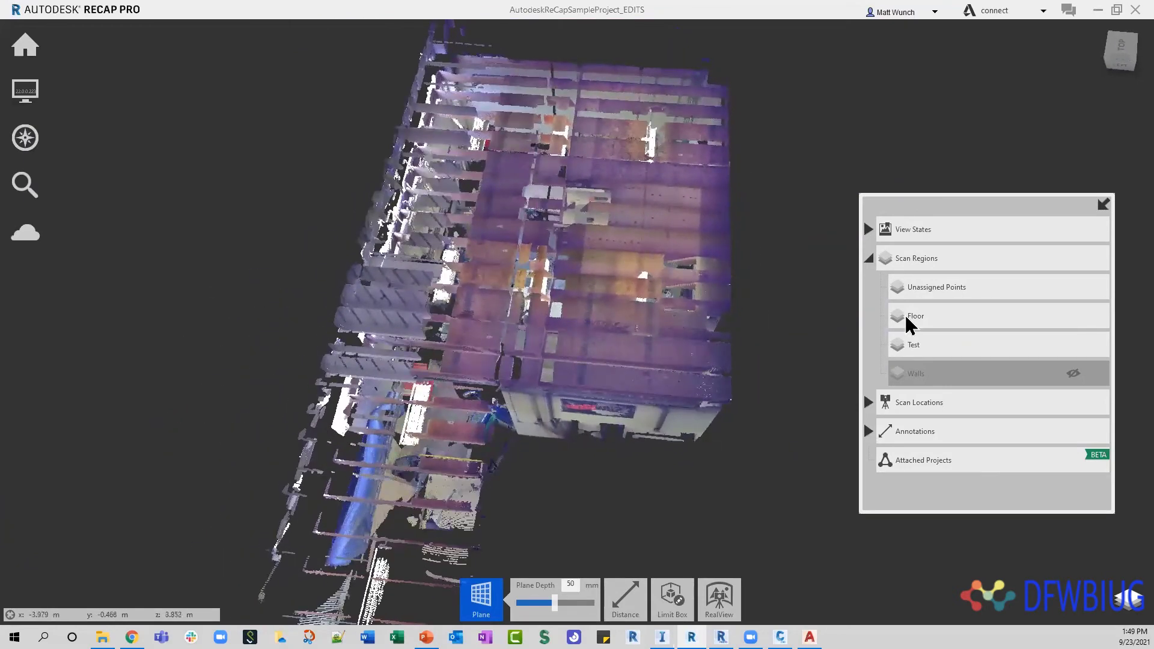
left_click(1074, 346)
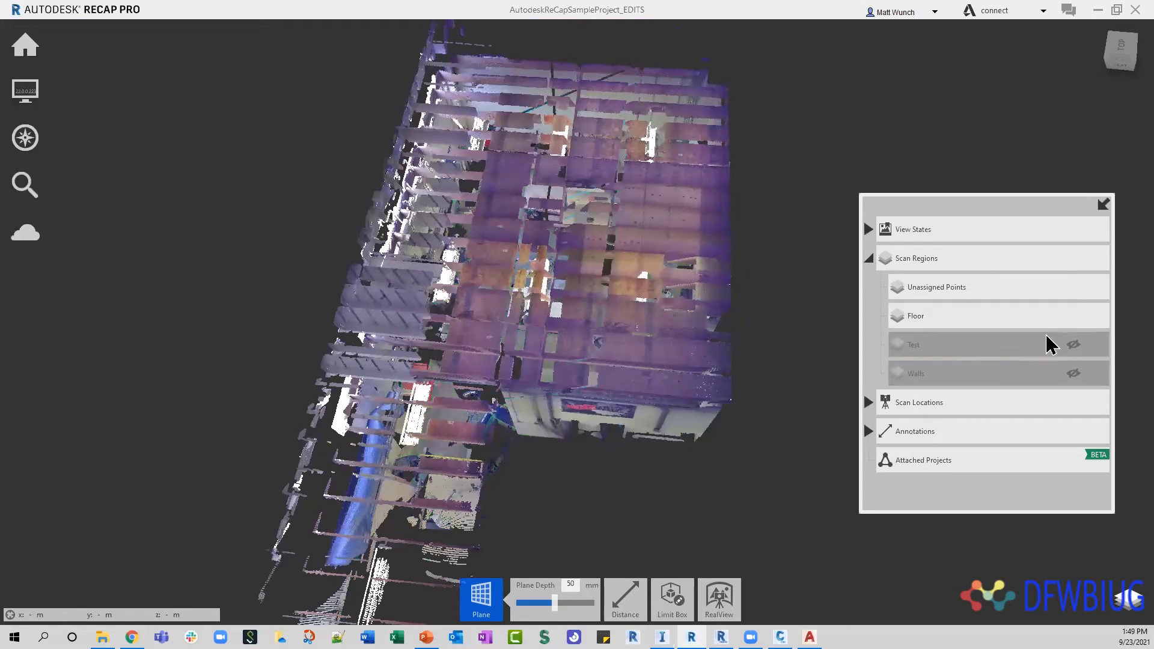
left_click(1074, 316)
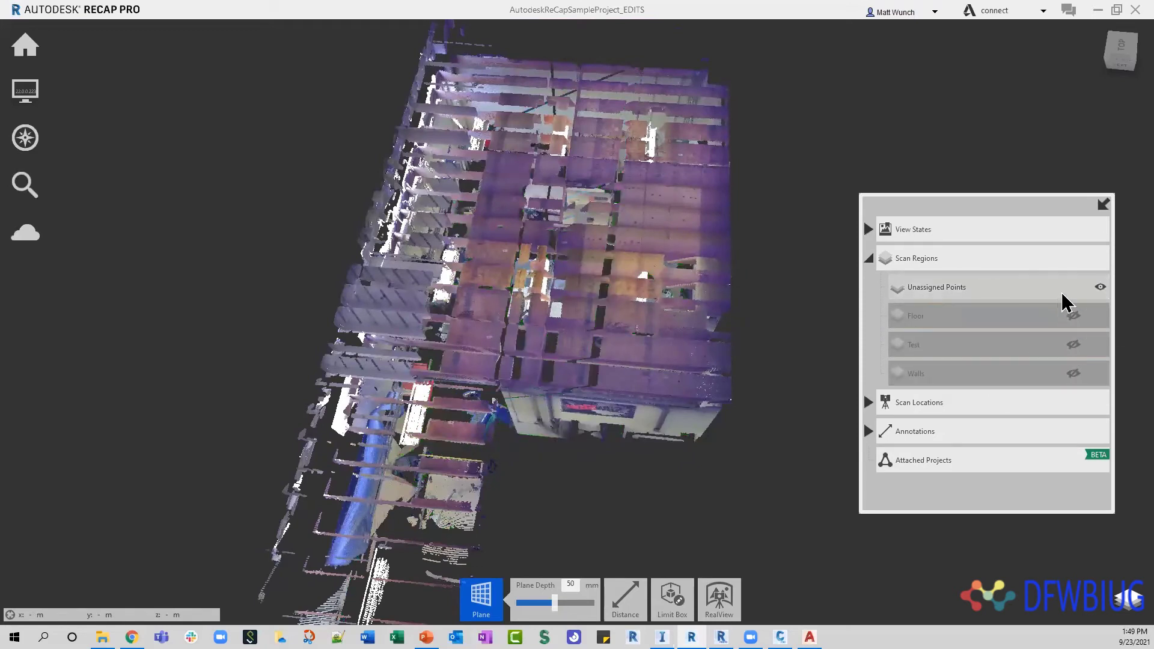
left_click(1100, 287)
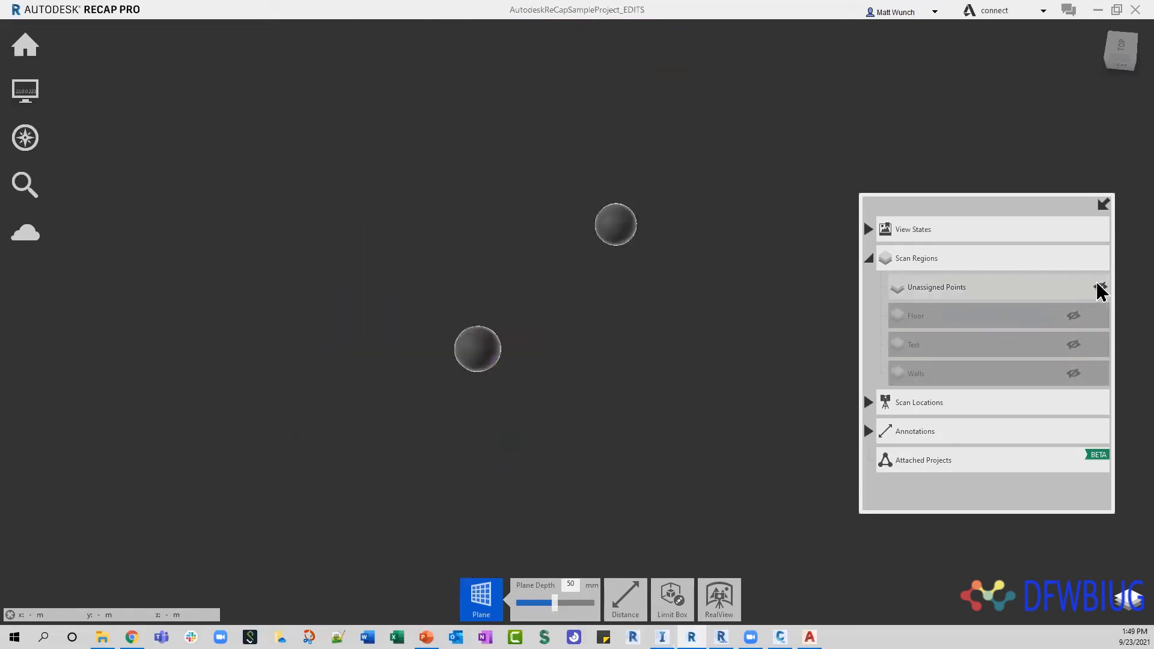
left_click(1073, 374)
Turn off the display of the mirror balls around the isolated wall points
left_click_drag(651, 371, 653, 468)
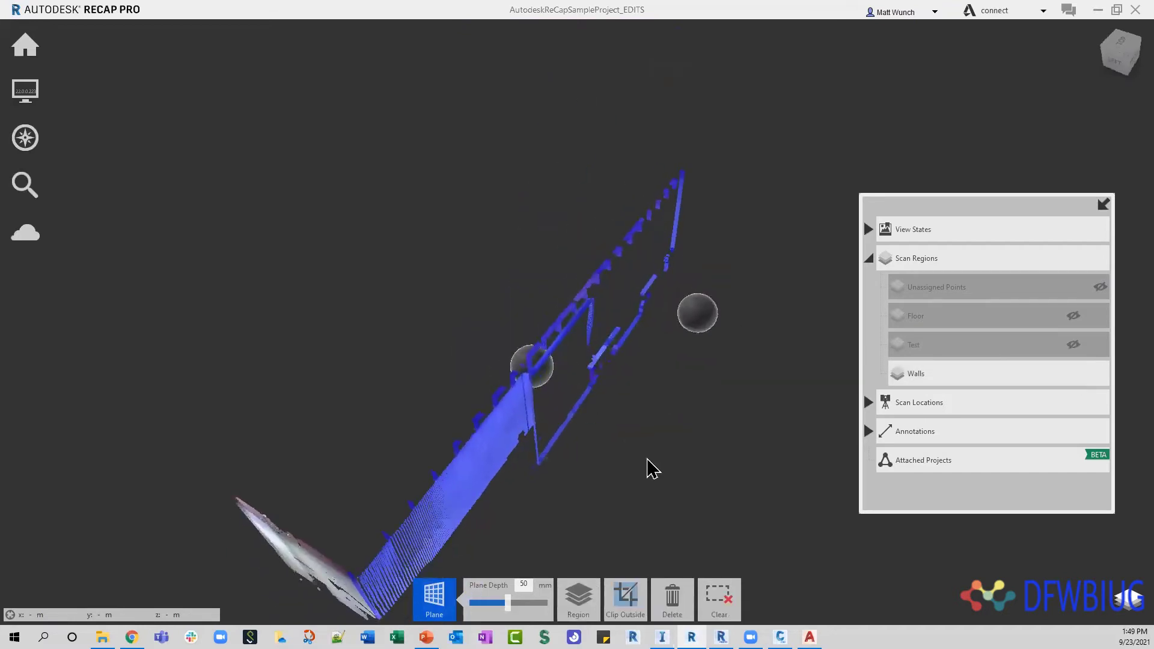
left_click_drag(666, 531, 521, 462)
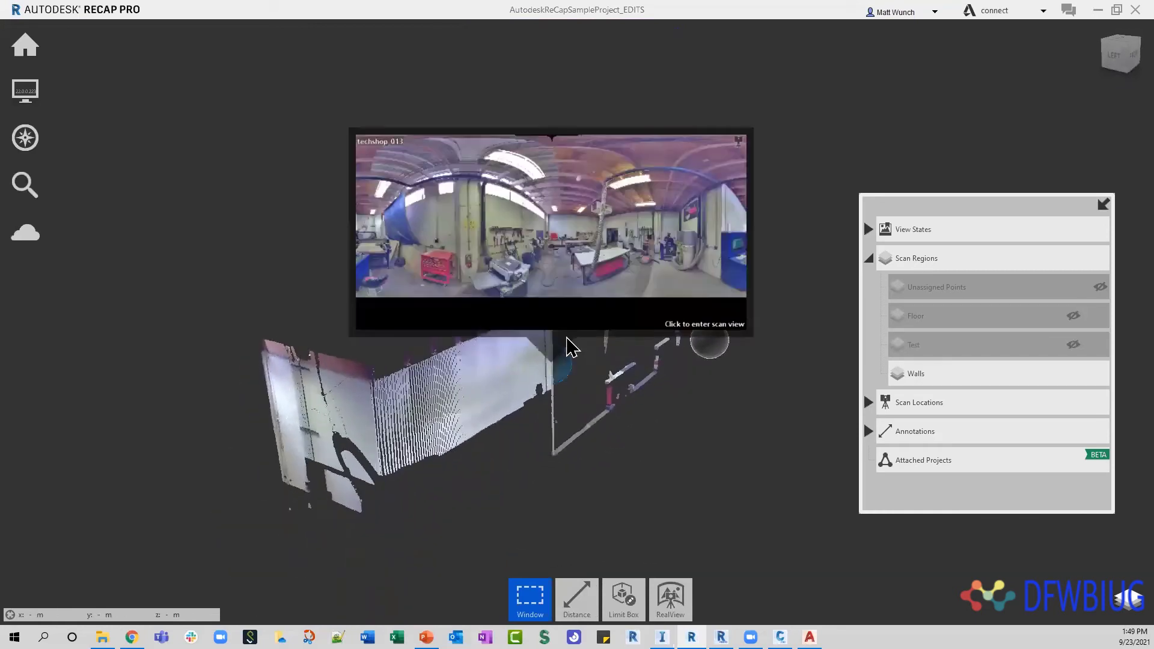
middle_click_drag(680, 433, 605, 426)
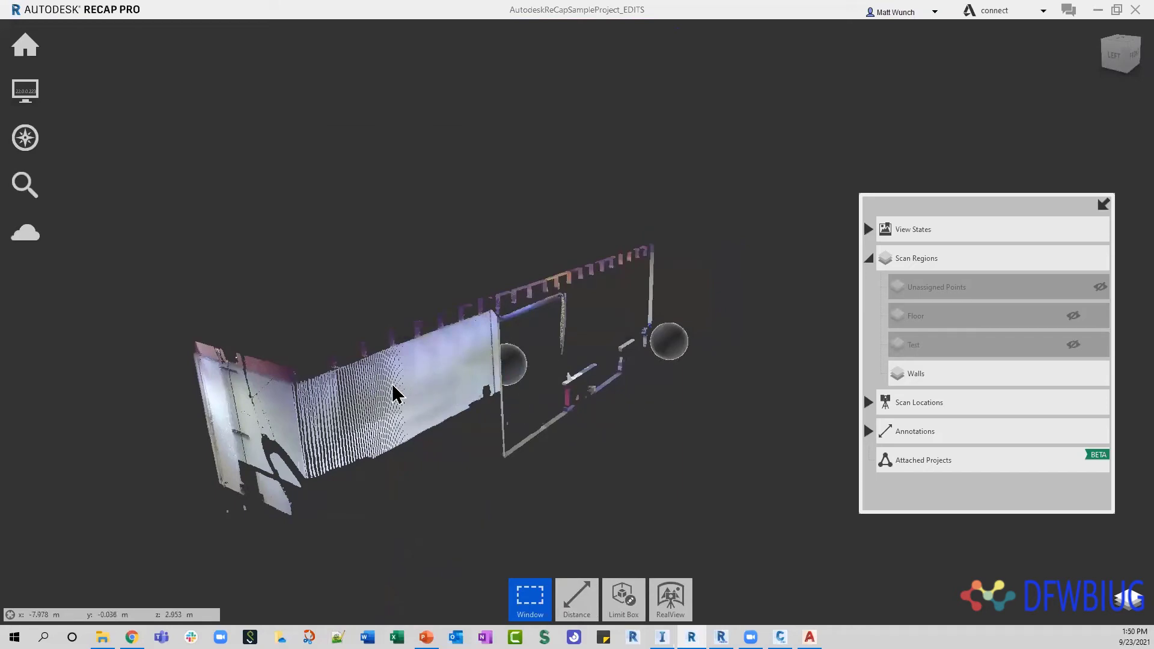
mouse_move(25, 96)
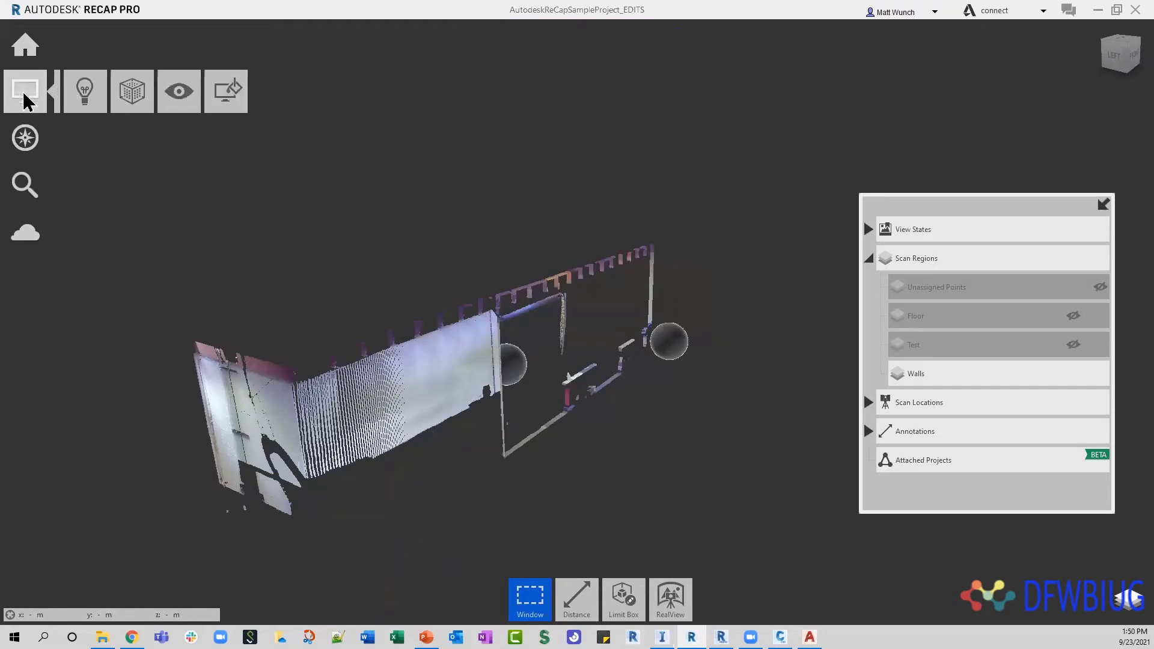
left_click(227, 147)
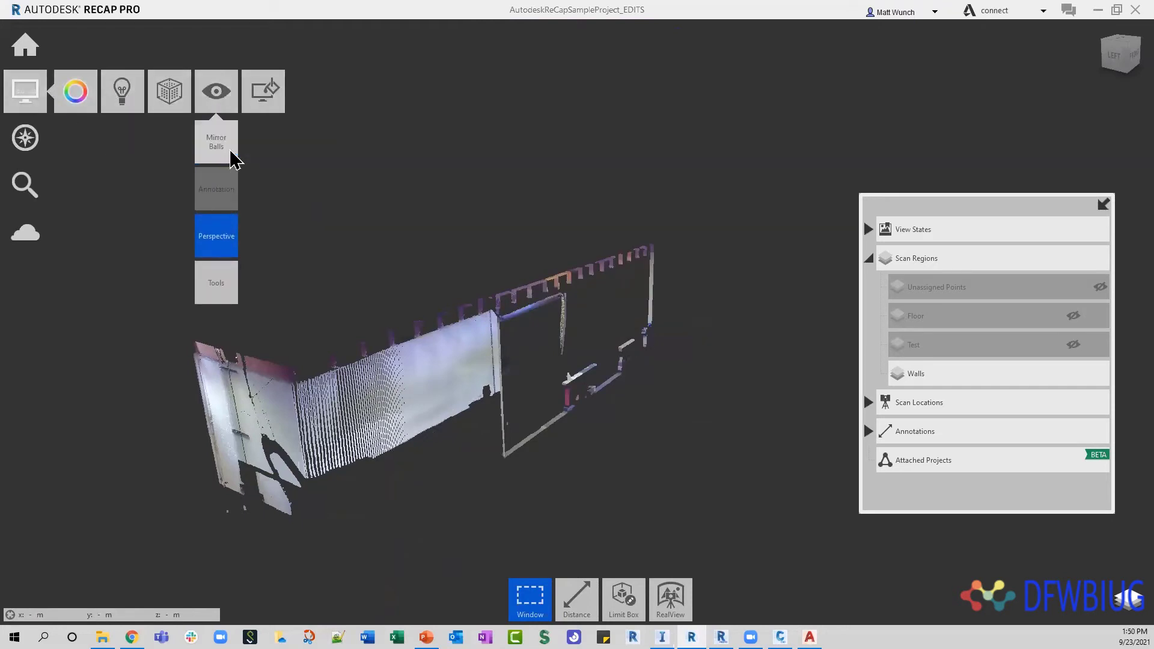
Select the stray outline of points beyond the solid white wall with a Window selection
mouse_move(546, 353)
middle_mouse_down("shift")
mouse_move(506, 371)
mouse_move(552, 394)
mouse_move(542, 417)
mouse_move(567, 366)
mouse_move(555, 345)
mouse_move(541, 420)
mouse_move(376, 337)
mouse_move(435, 345)
mouse_move(549, 312)
middle_mouse_up("shift")
scroll(527, 389, "up", 1)
scroll(528, 395, "up", 2)
mouse_move(530, 598)
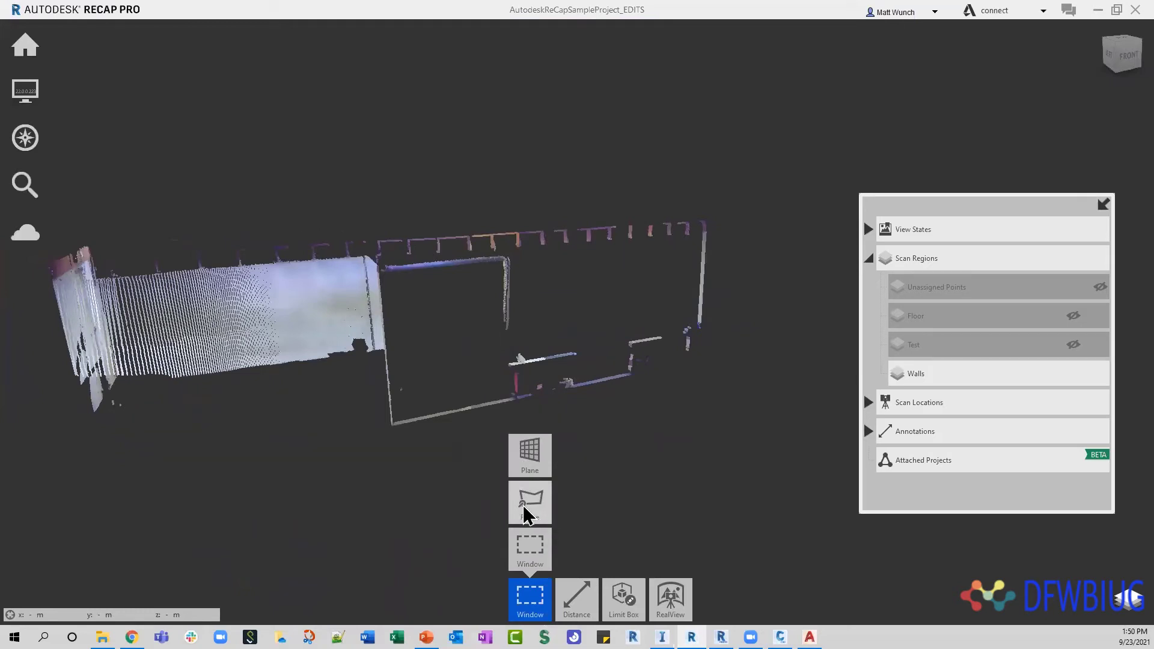
left_click(523, 505)
middle_click_drag(443, 335, 418, 320, "shift")
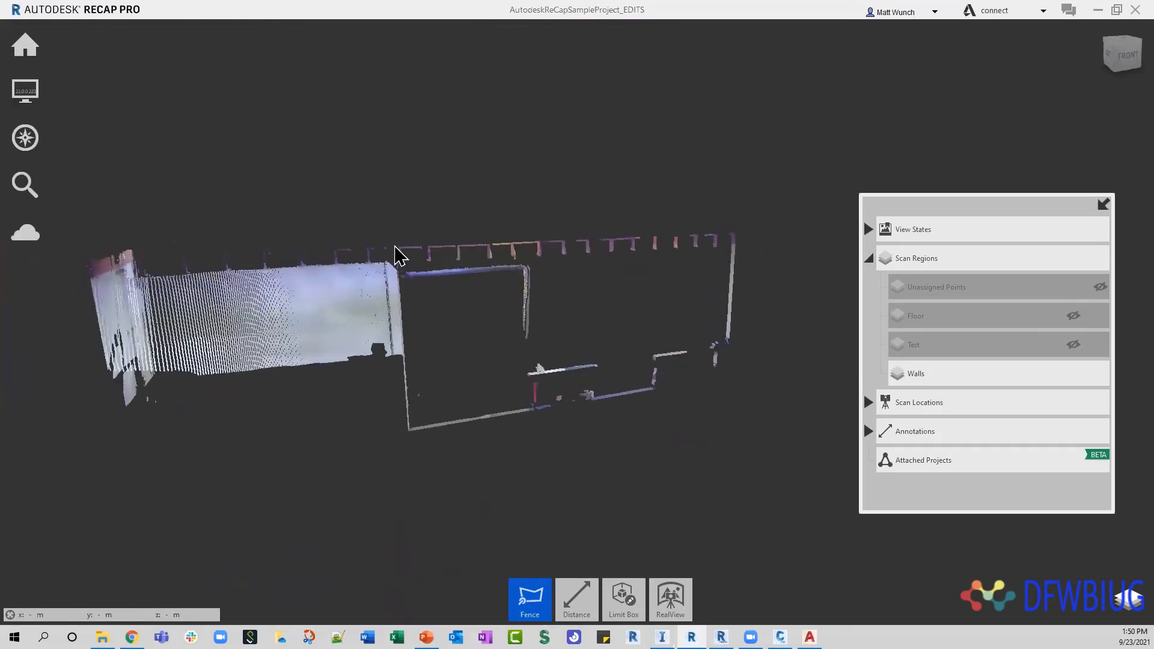
mouse_move(530, 598)
left_click(528, 550)
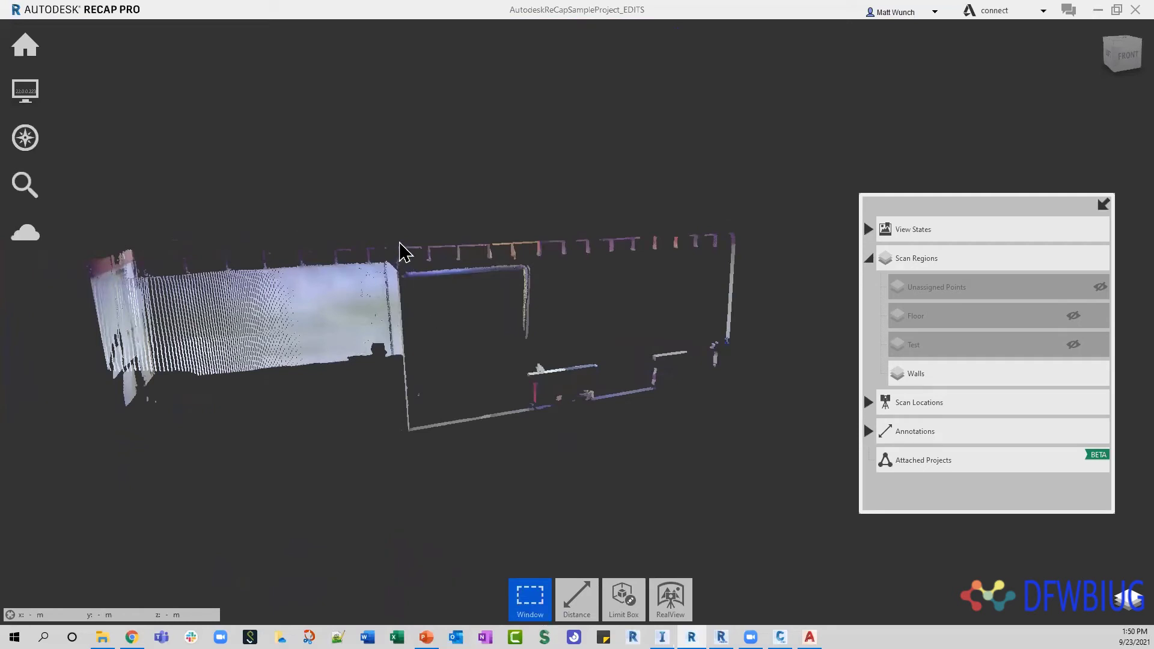
left_click_drag(393, 235, 770, 441)
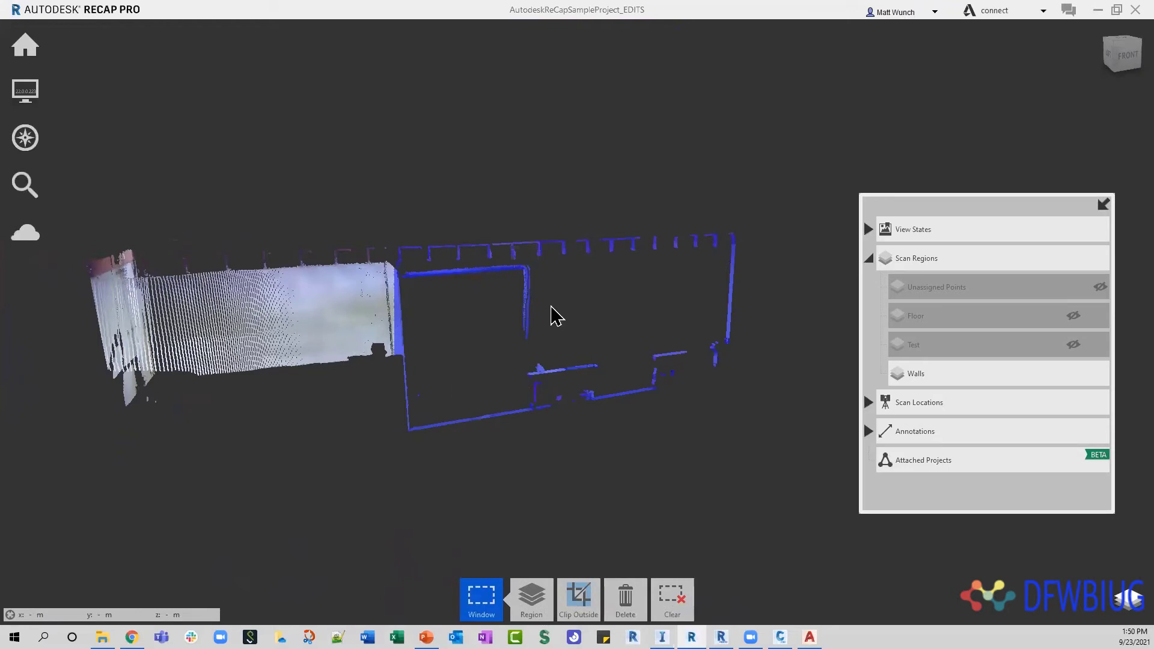
Unassign the selected stray points from the Walls region and examine the points left in it
mouse_move(541, 612)
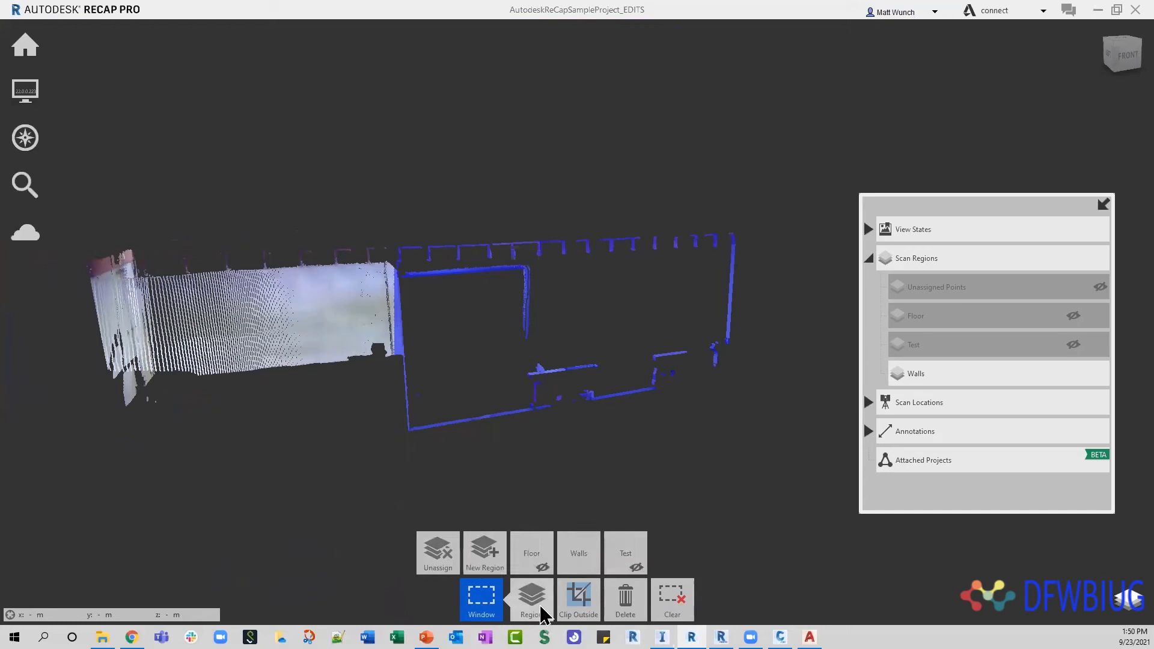
left_click(450, 557)
middle_click_drag(458, 425, 505, 349, "shift")
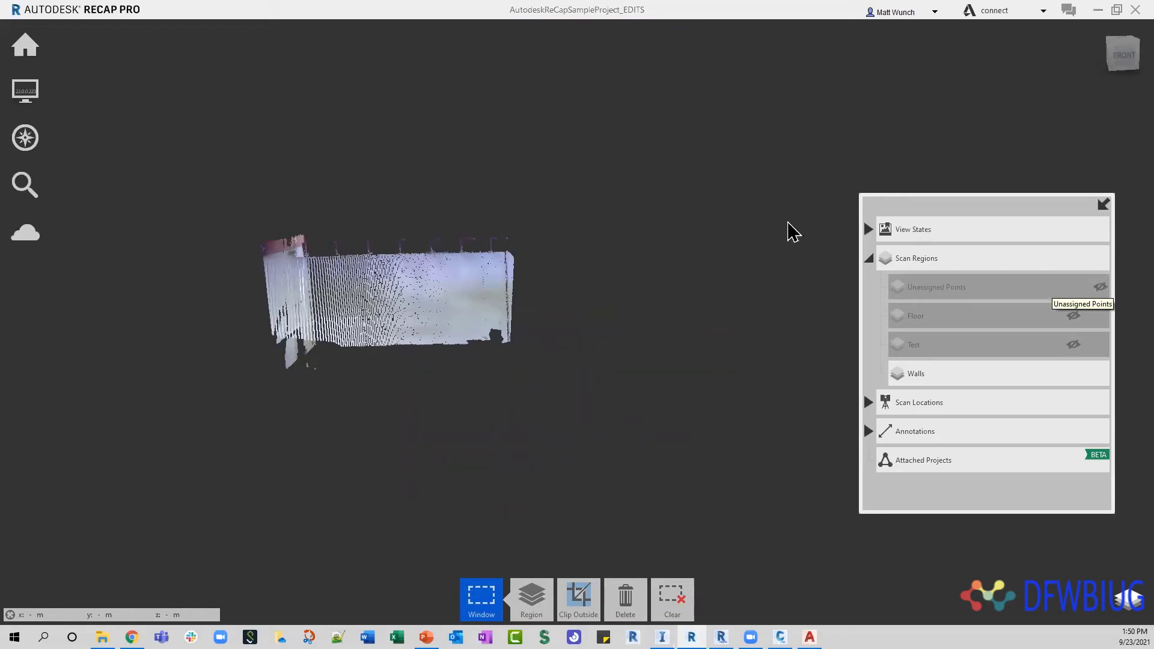
middle_click_drag(696, 208, 487, 368, "shift")
mouse_move(938, 378)
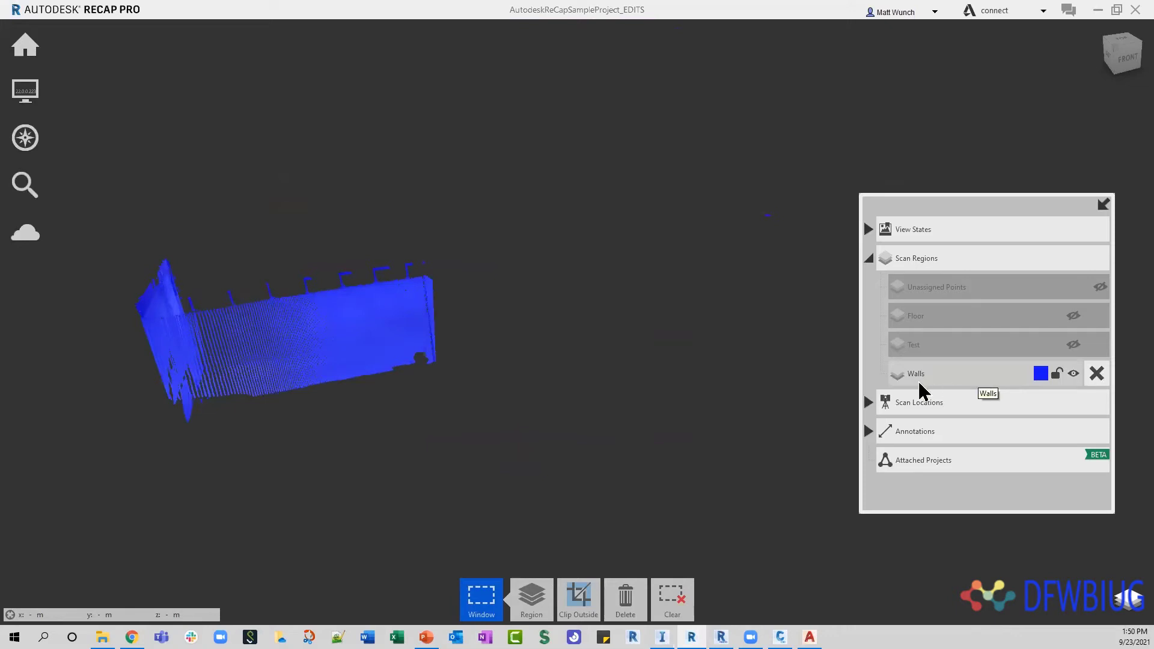
left_click(929, 355)
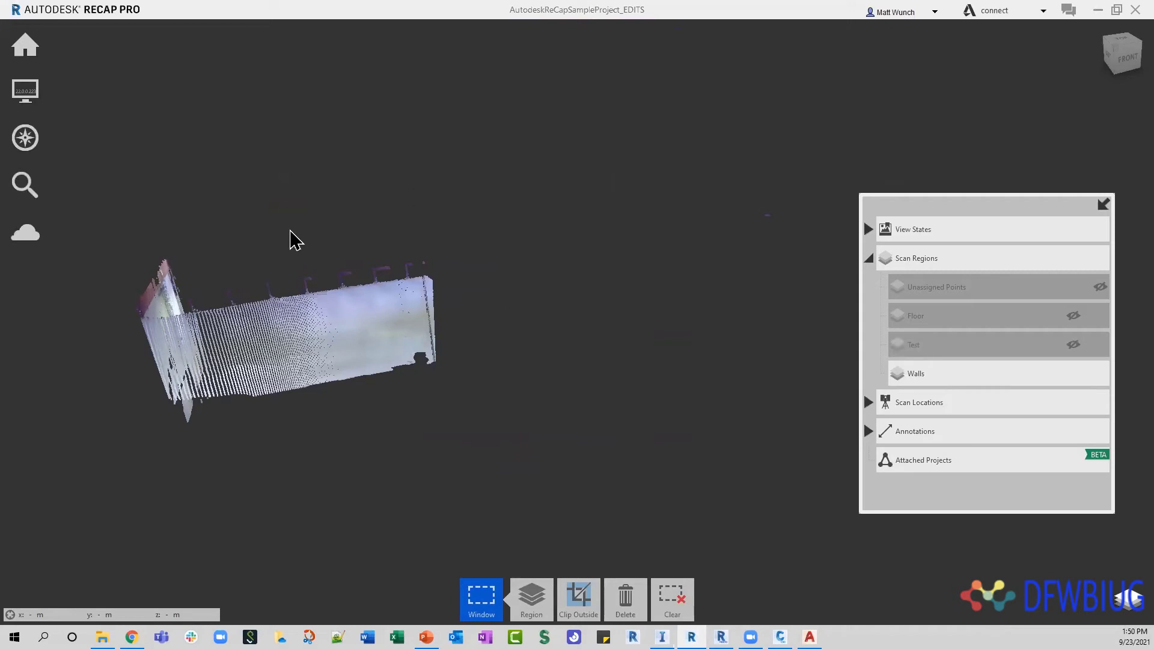
middle_click_drag(344, 227, 401, 235)
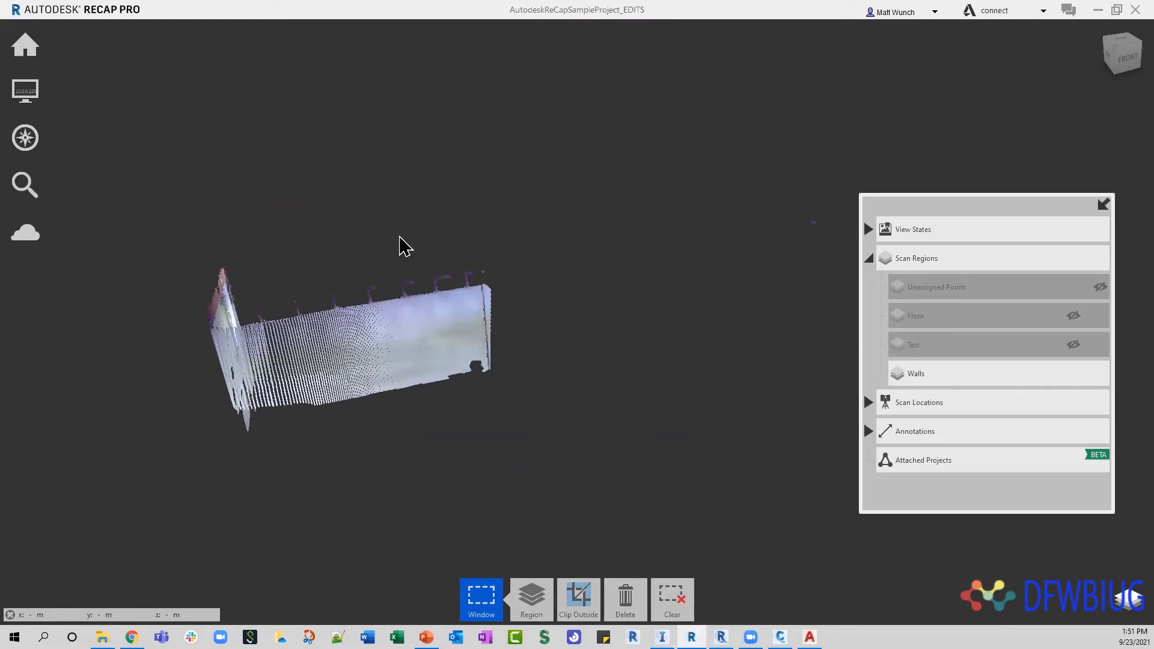
Start exporting the current project state as a single scan and set the file type to Unified RCS (*.rcs)
mouse_move(27, 50)
mouse_move(364, 75)
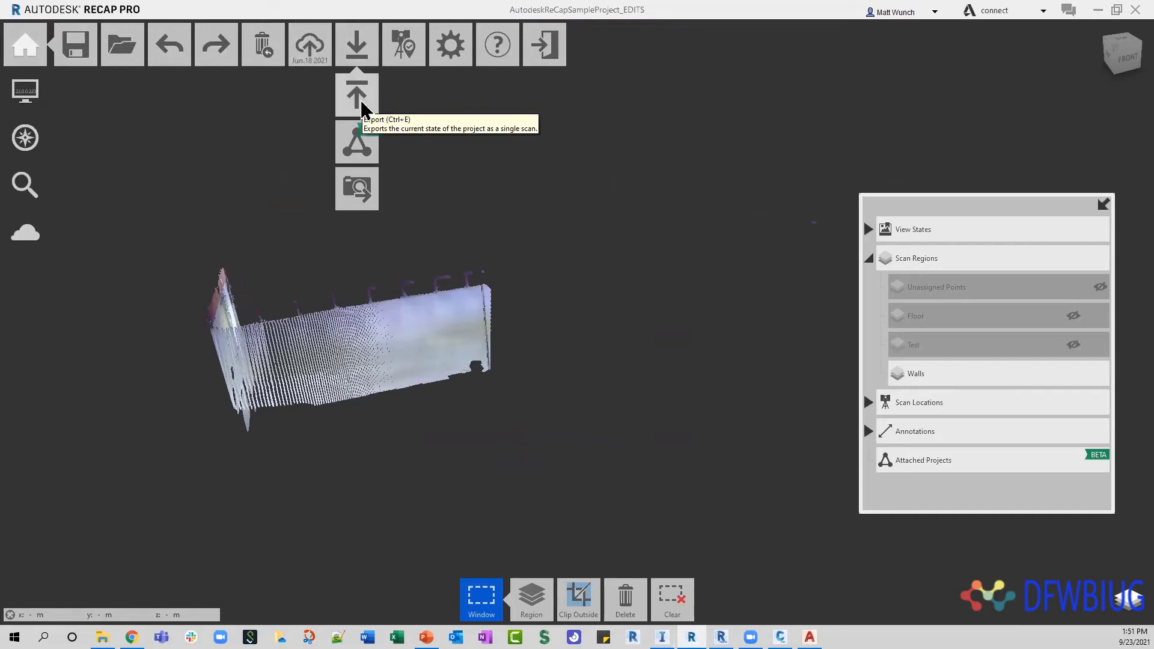
left_click(361, 102)
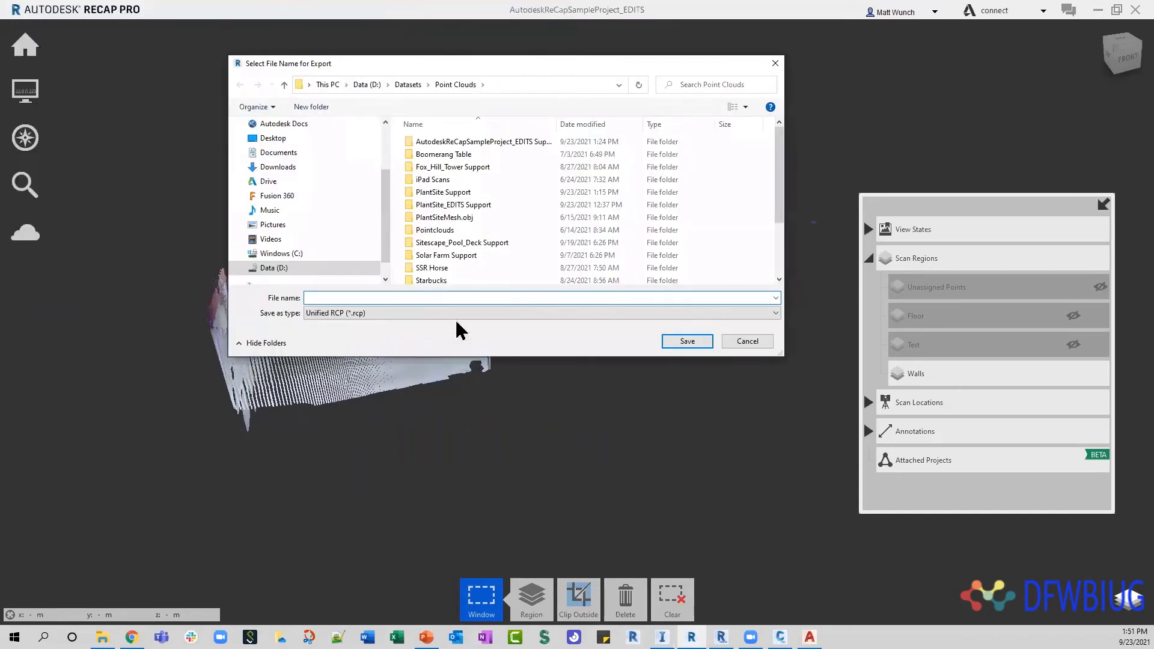
left_click(463, 313)
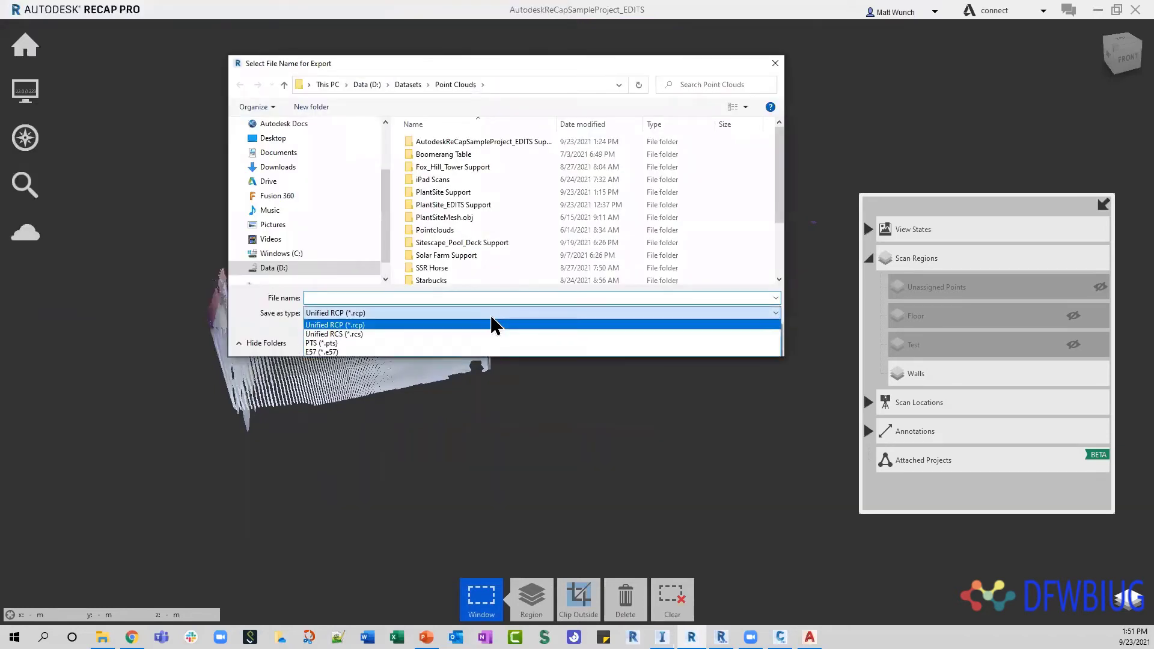
left_click(348, 335)
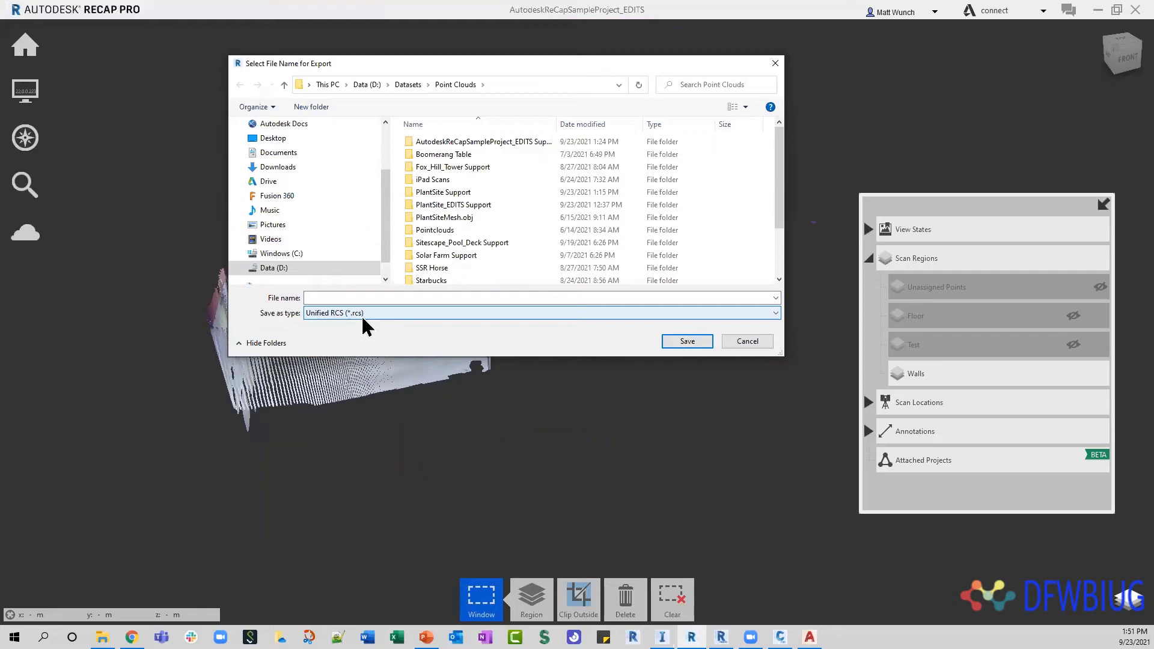
Save the export as a Unified RCS file named Test_01 in the Point Clouds folder
left_click(347, 298)
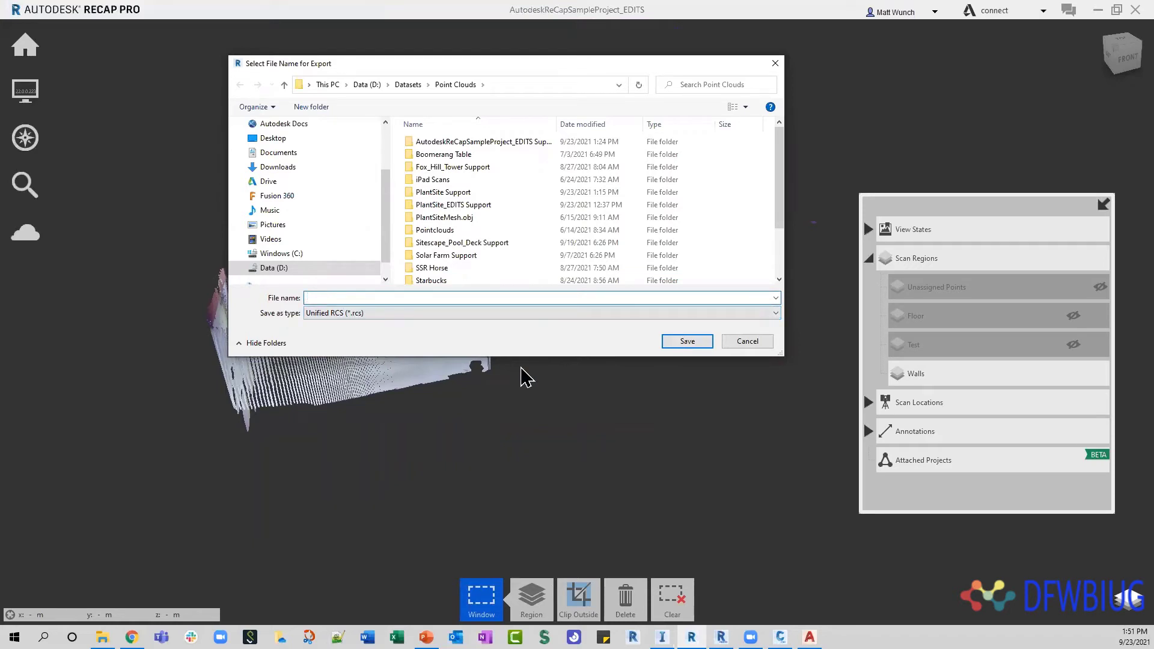
type("Test")
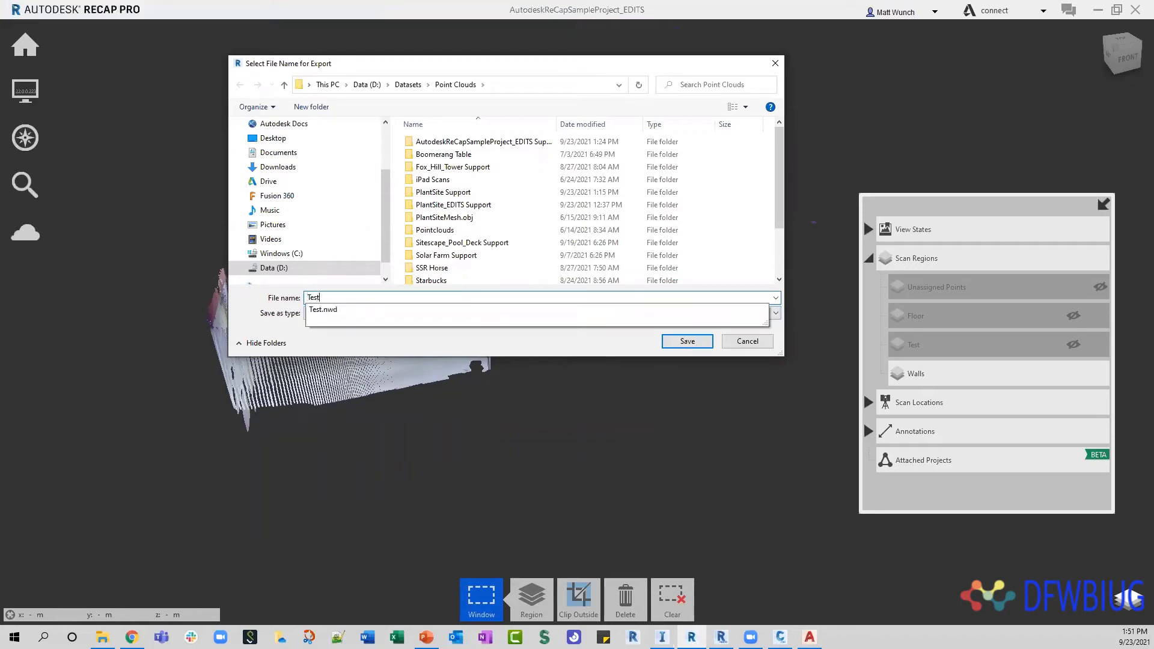
type("_01")
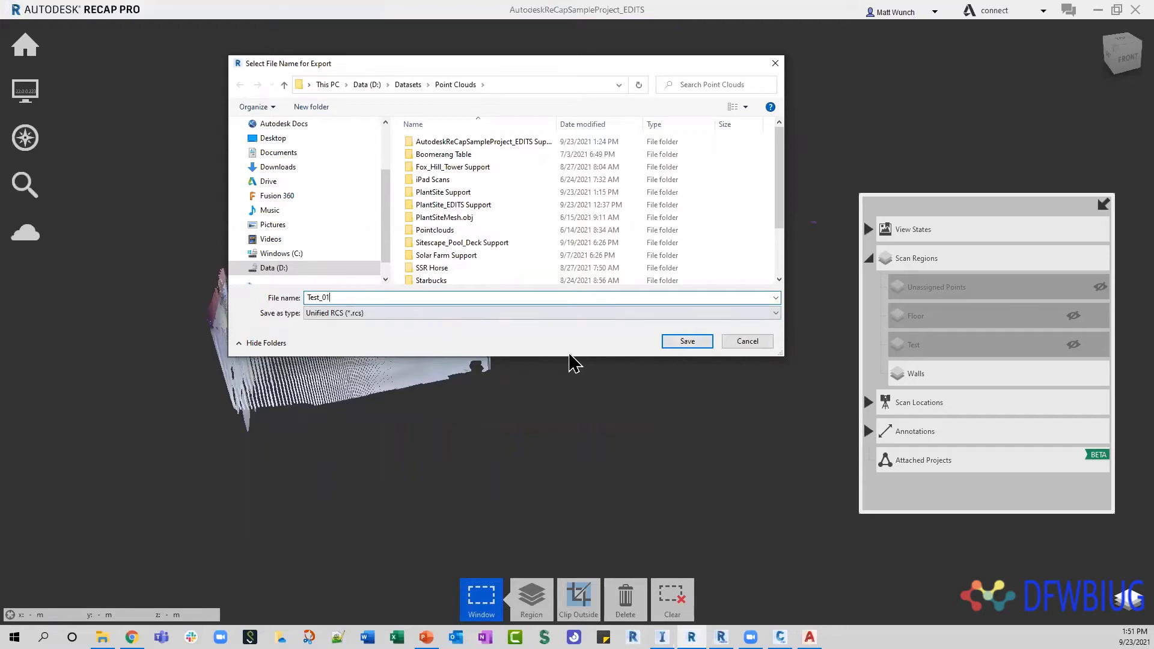
left_click(688, 342)
Set the unify grid spacing to 25 mm and unify the project scans
left_click(695, 299)
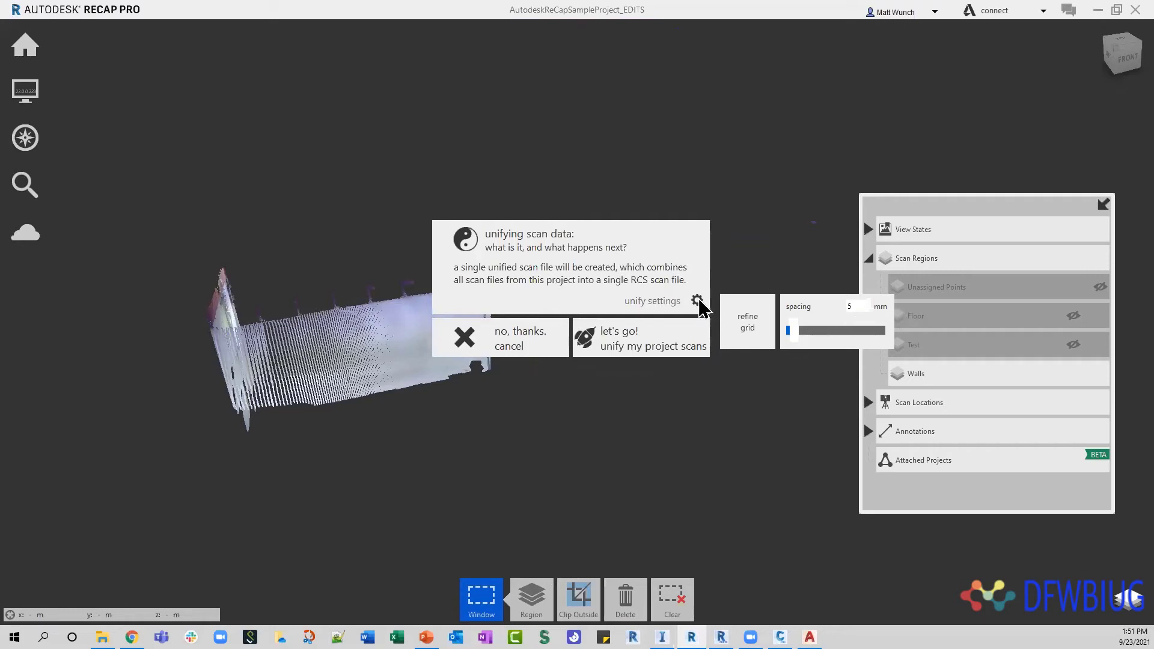
mouse_move(793, 334)
left_mouse_down()
mouse_move(845, 344)
mouse_move(814, 333)
left_mouse_up()
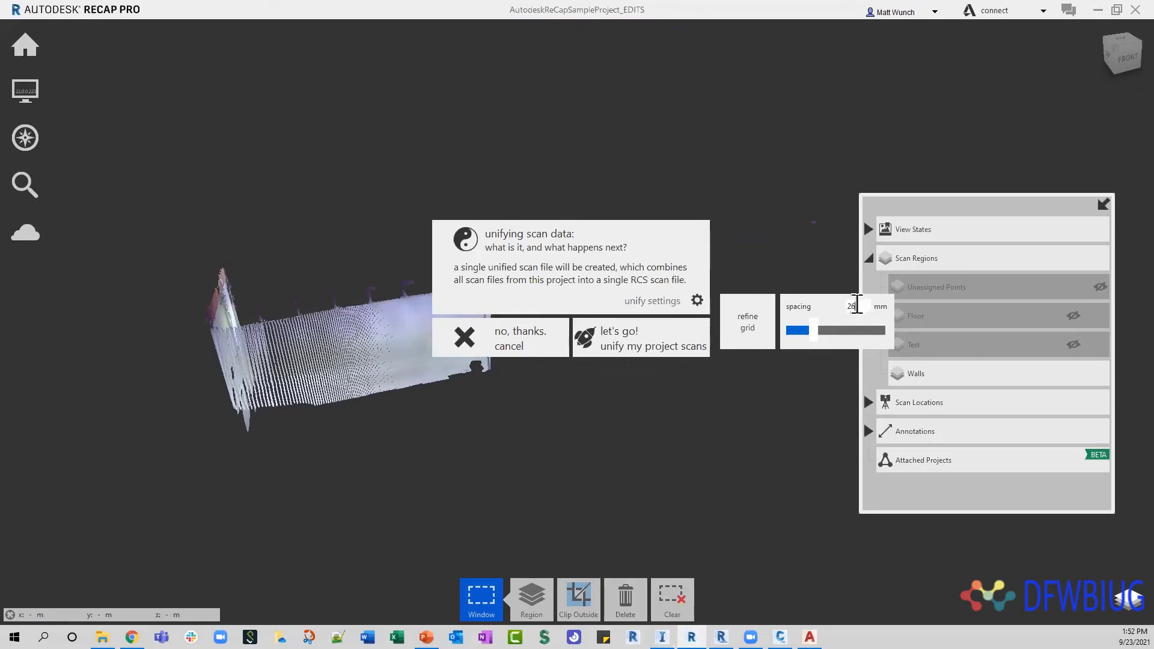
left_click_drag(859, 307, 843, 309)
type("25")
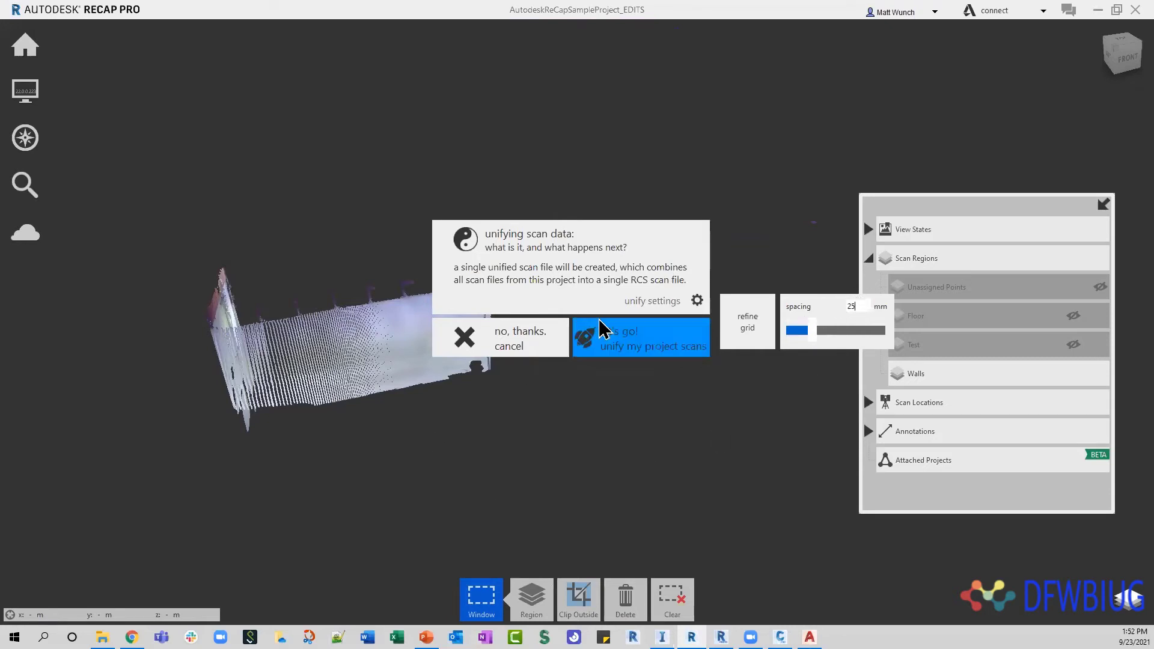
left_click(659, 353)
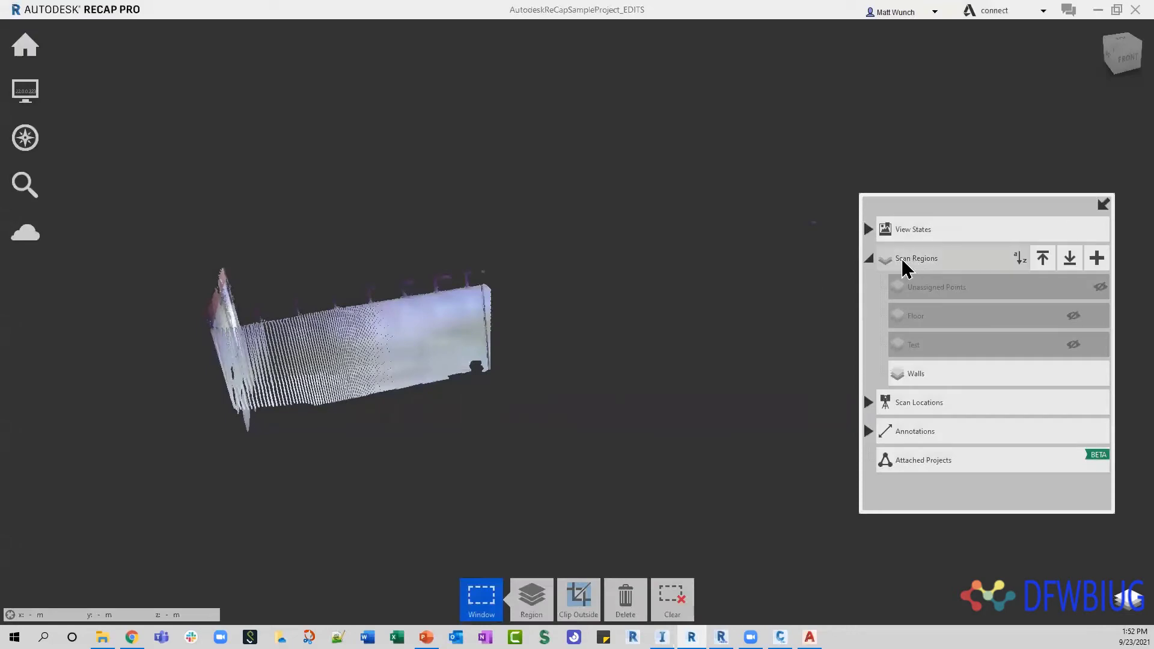
Turn on the display of the scan location mirror balls beside the Walls region
mouse_move(27, 93)
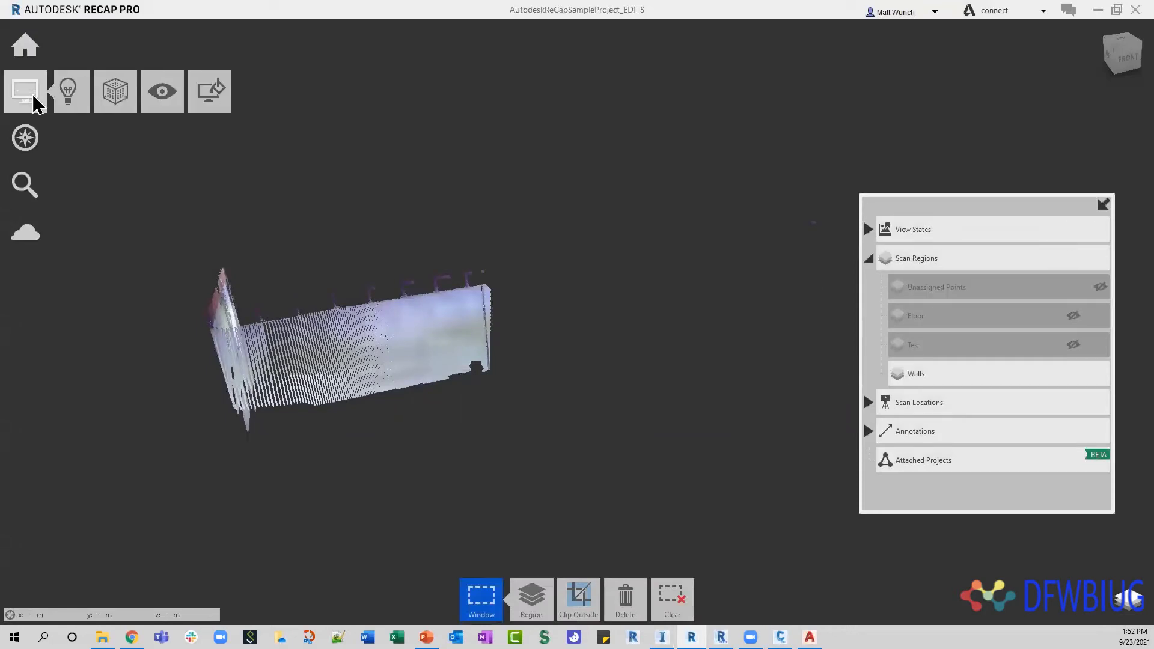
mouse_move(229, 105)
left_click(232, 157)
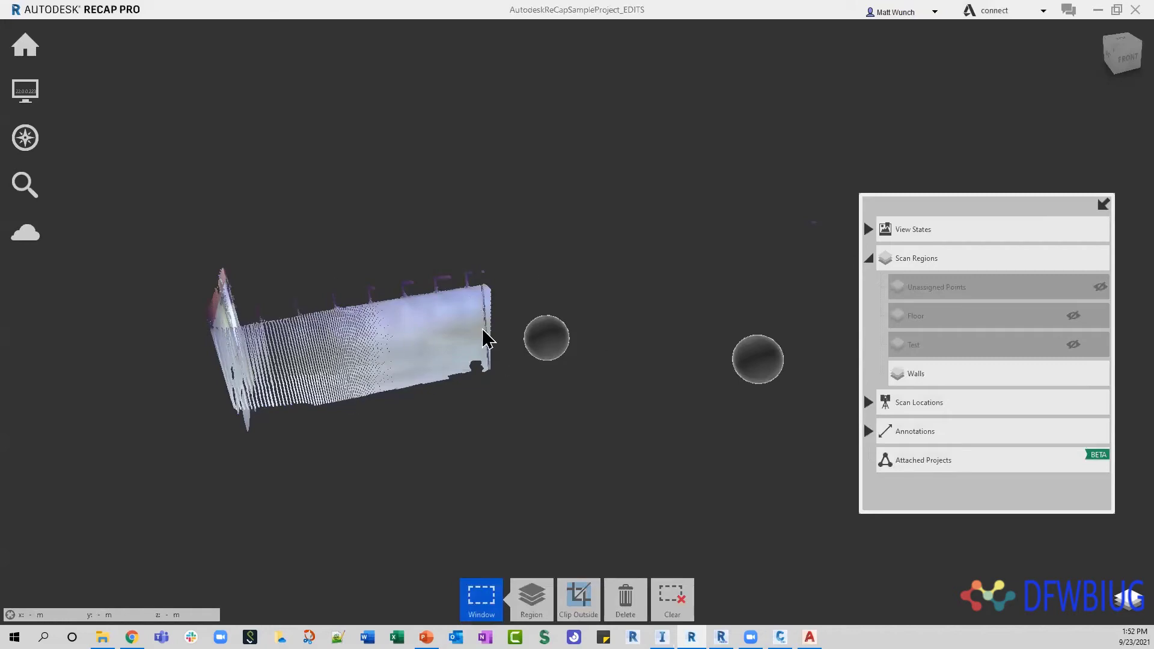
middle_click_drag(619, 262, 556, 259)
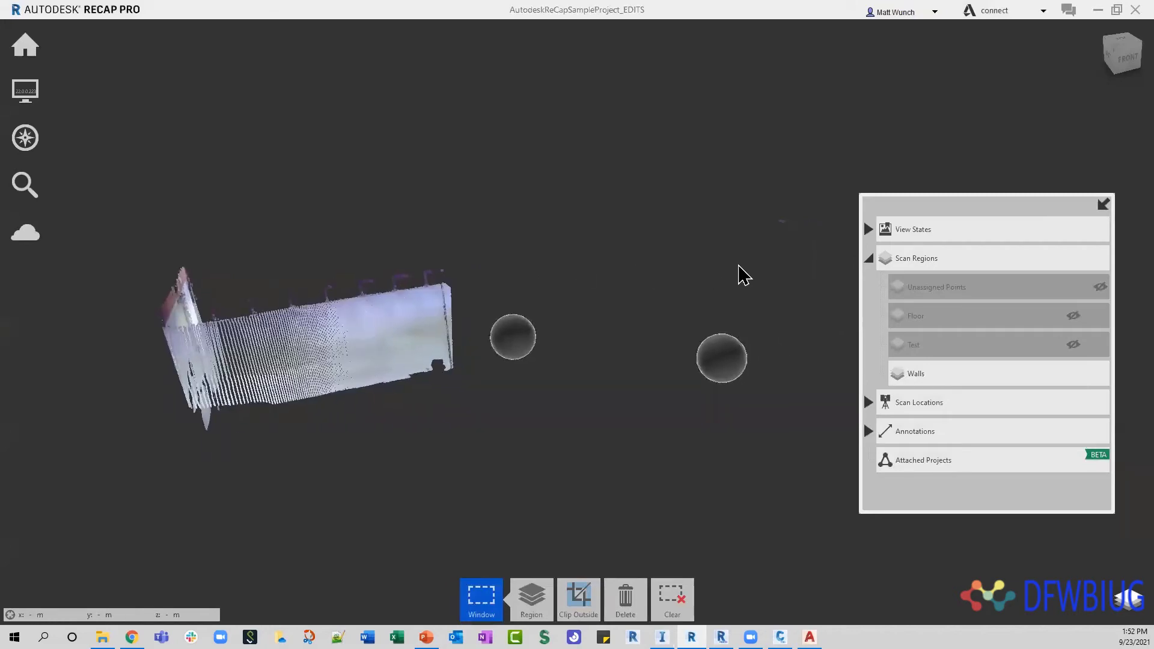
scroll(782, 246, "up", 4)
scroll(784, 221, "down", 5)
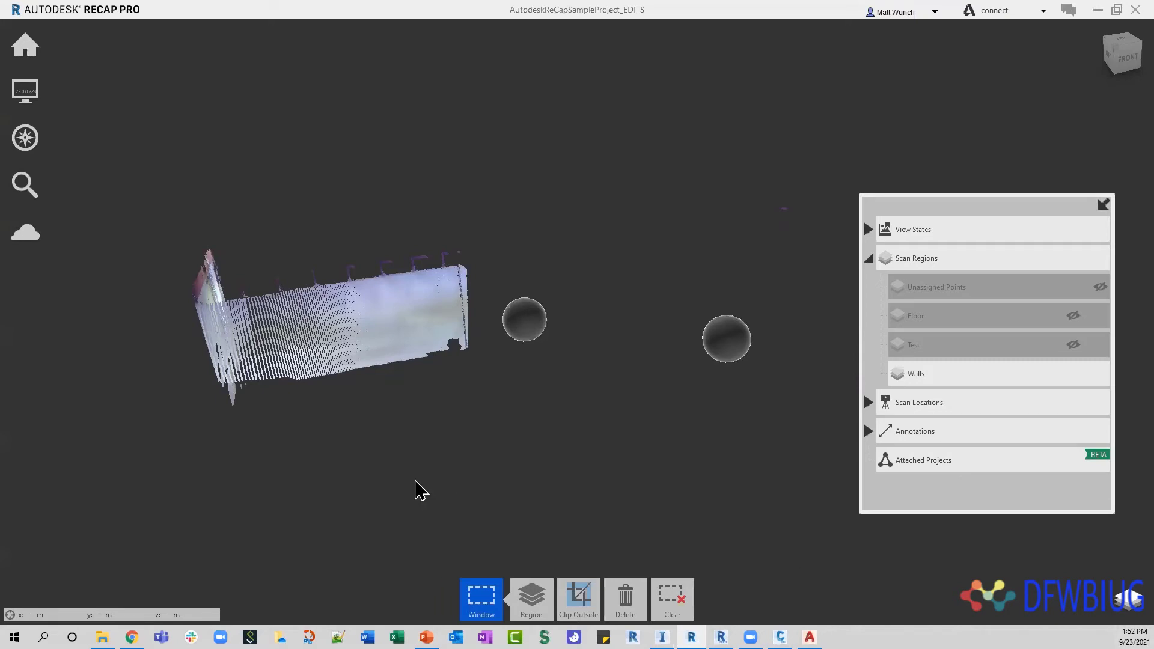
Switch to Civil 3D and open the External References list for Drawing1 with the ER command
left_click(780, 637)
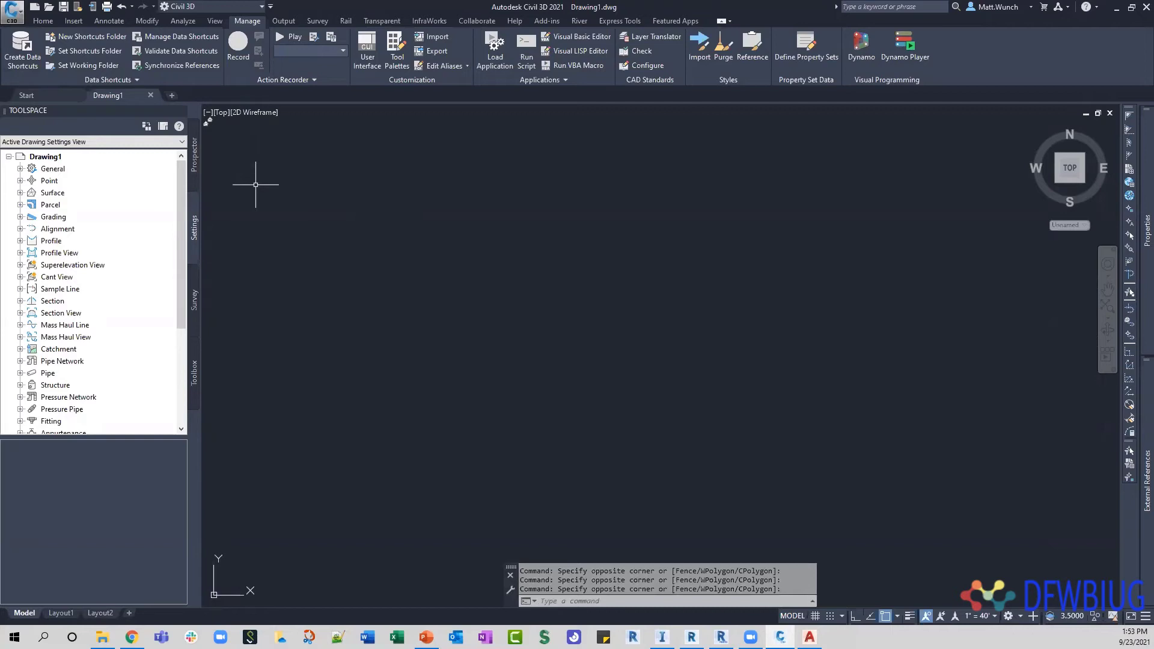
left_click(24, 13)
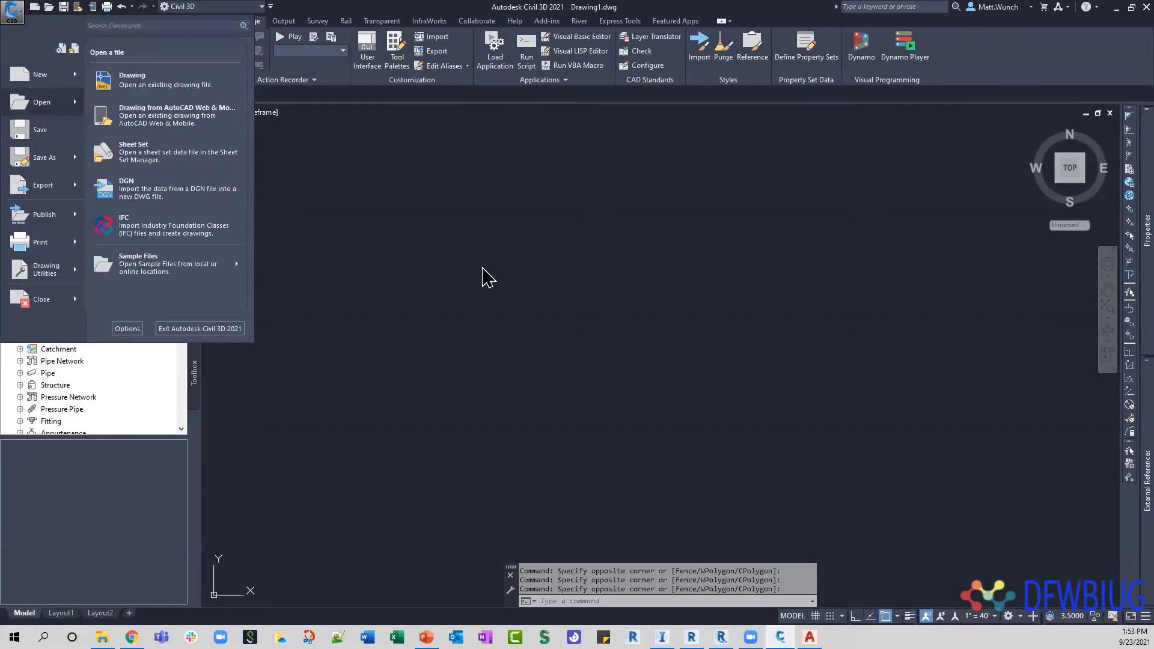
left_click(482, 269)
left_click(601, 338)
left_click(745, 371)
type("e")
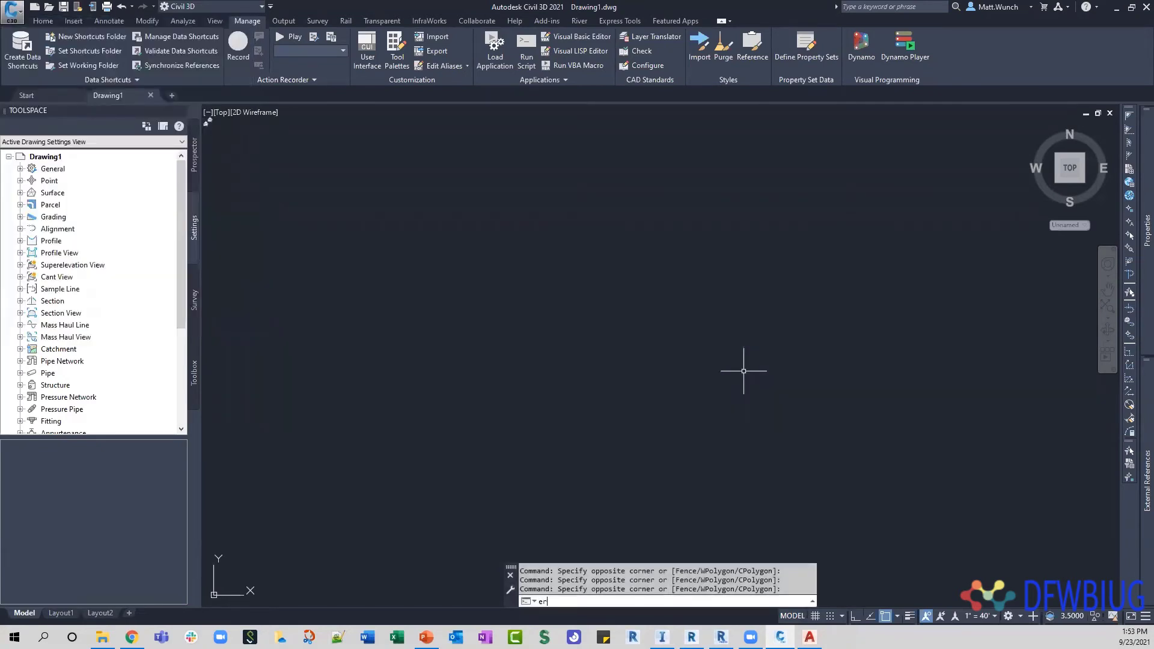
type("r")
key("Return")
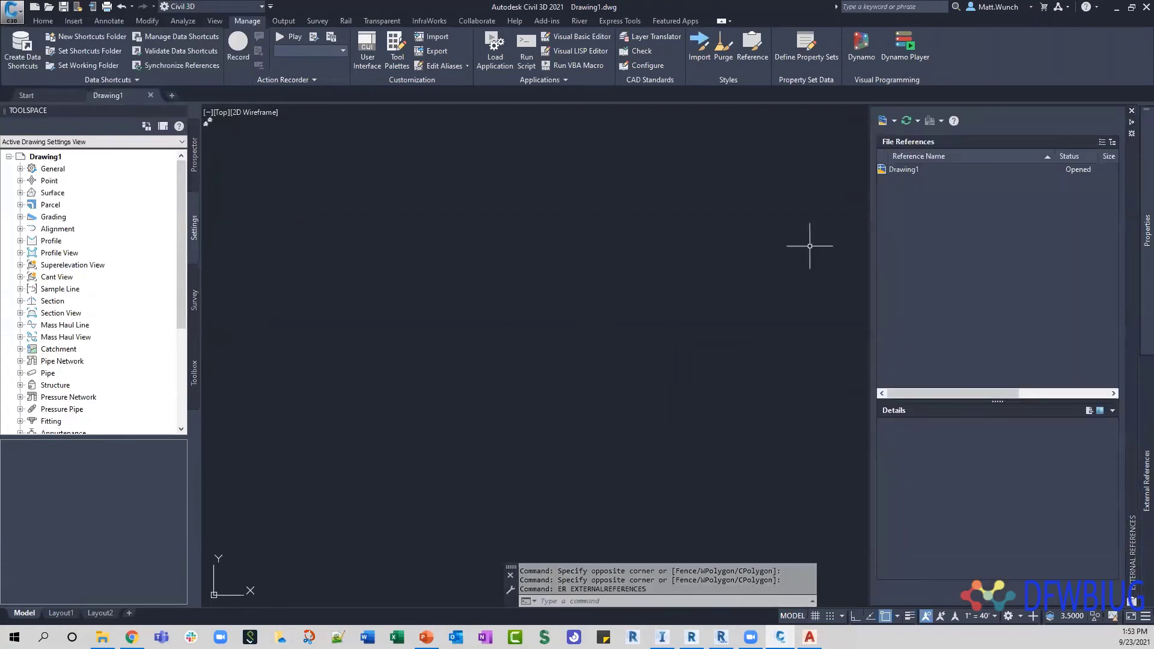
Start attaching a point cloud and choose PASDA_Demo.rcp from the PennDOT folder's PASDA Point Cloud subfolder
right_click(959, 235)
left_click(1014, 333)
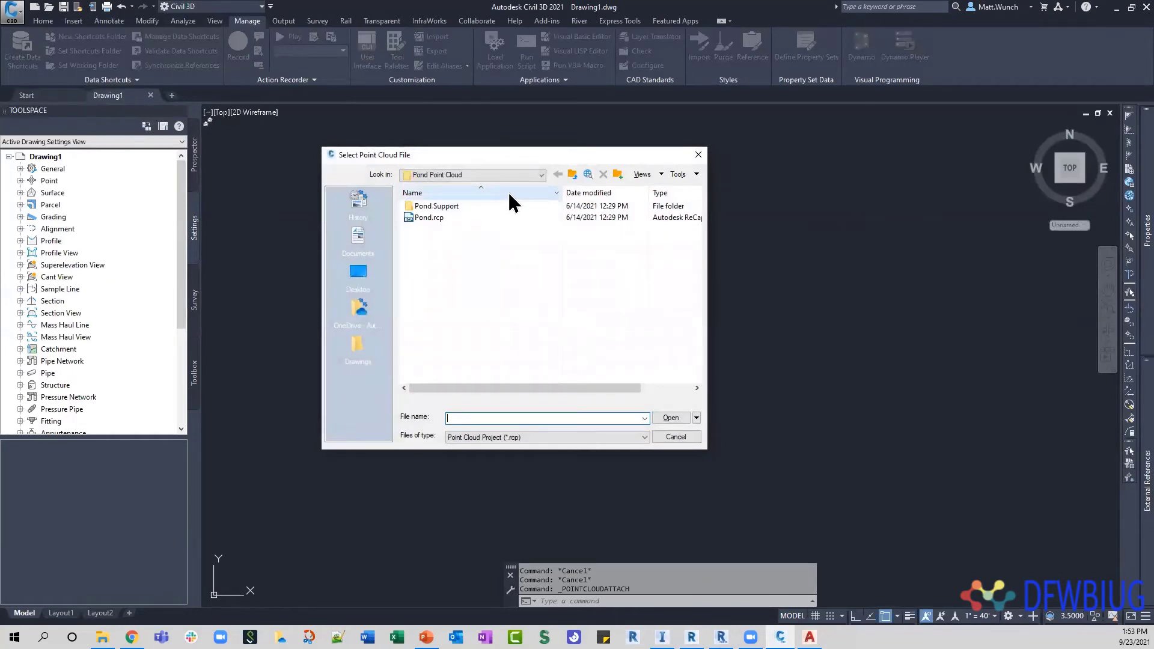
left_click(542, 175)
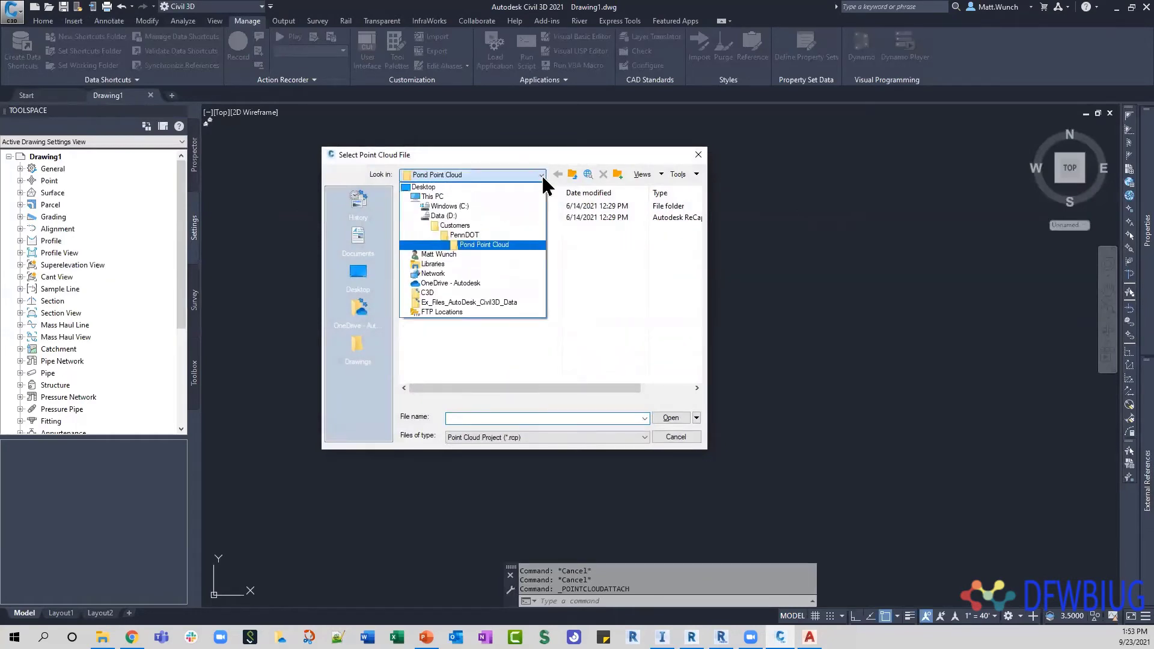
left_click(499, 235)
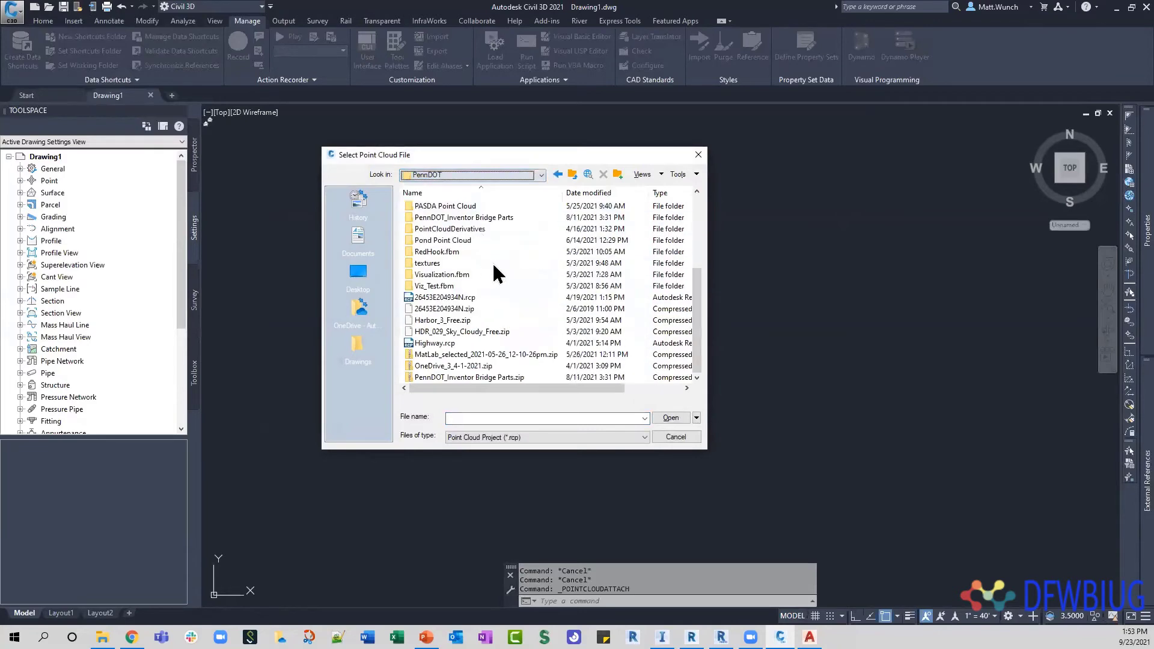
scroll(481, 295, "down", 2)
scroll(456, 270, "up", 2)
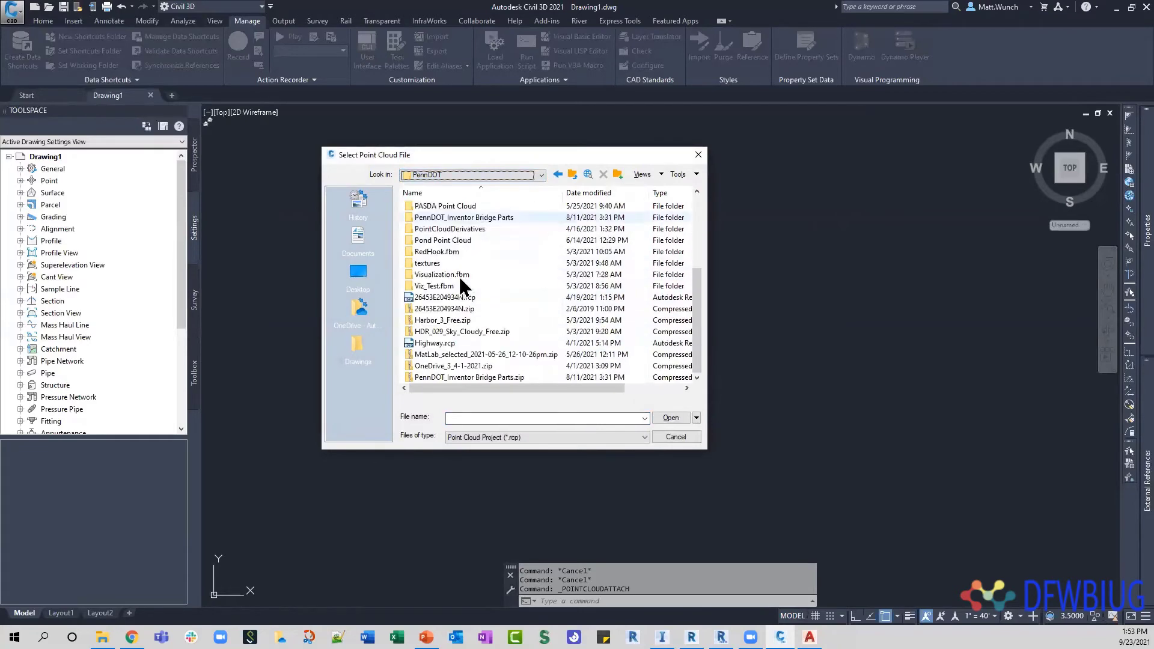
double_click(448, 309)
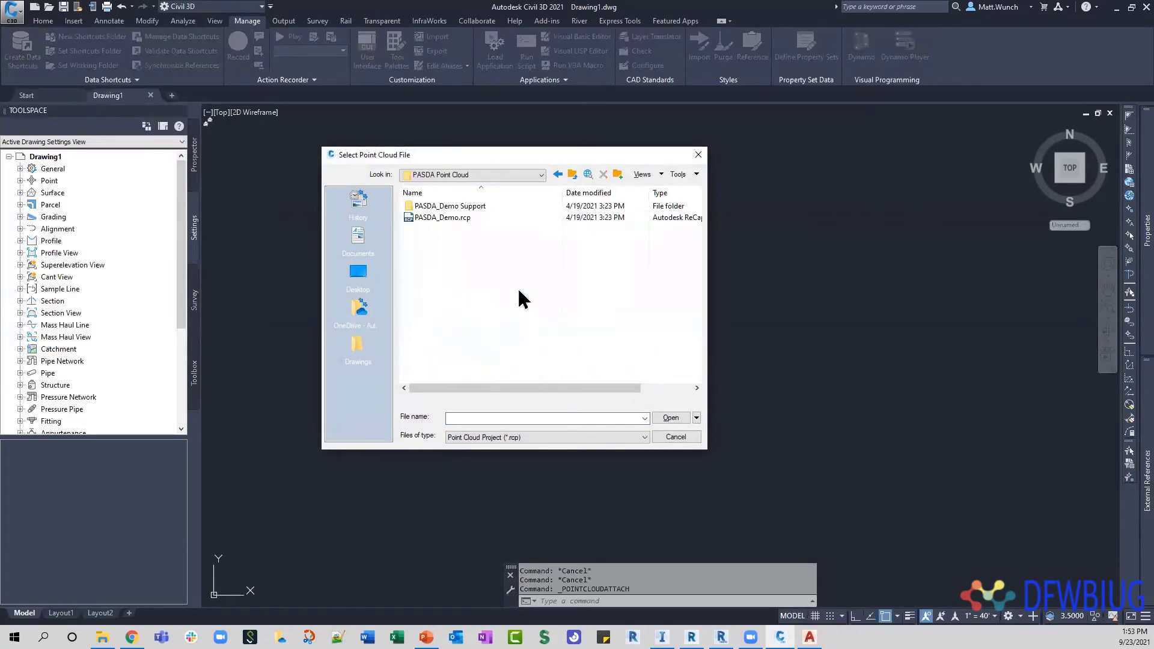
left_click(446, 217)
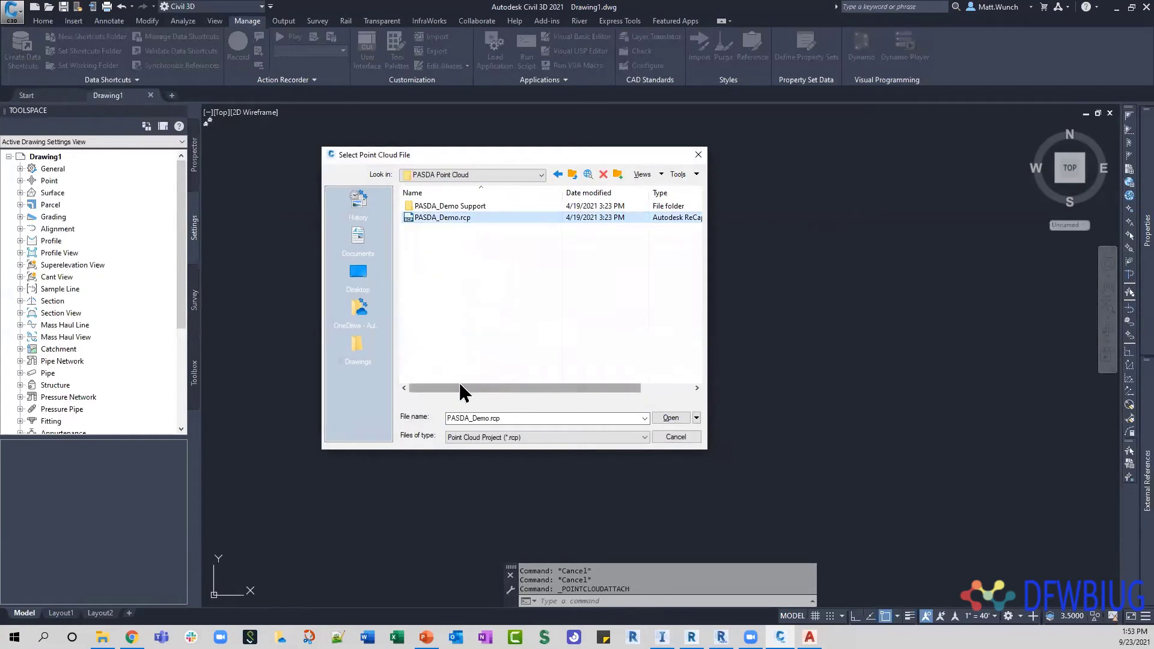
left_click_drag(565, 388, 457, 388)
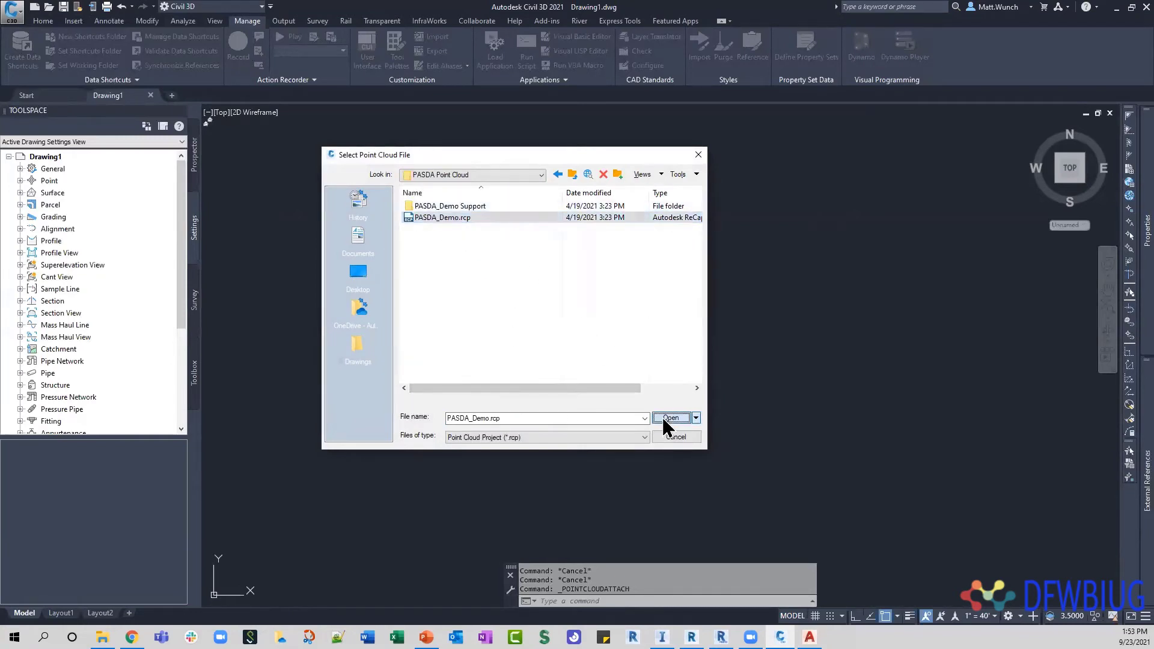
left_click(548, 438)
left_click(546, 451)
left_click(679, 415)
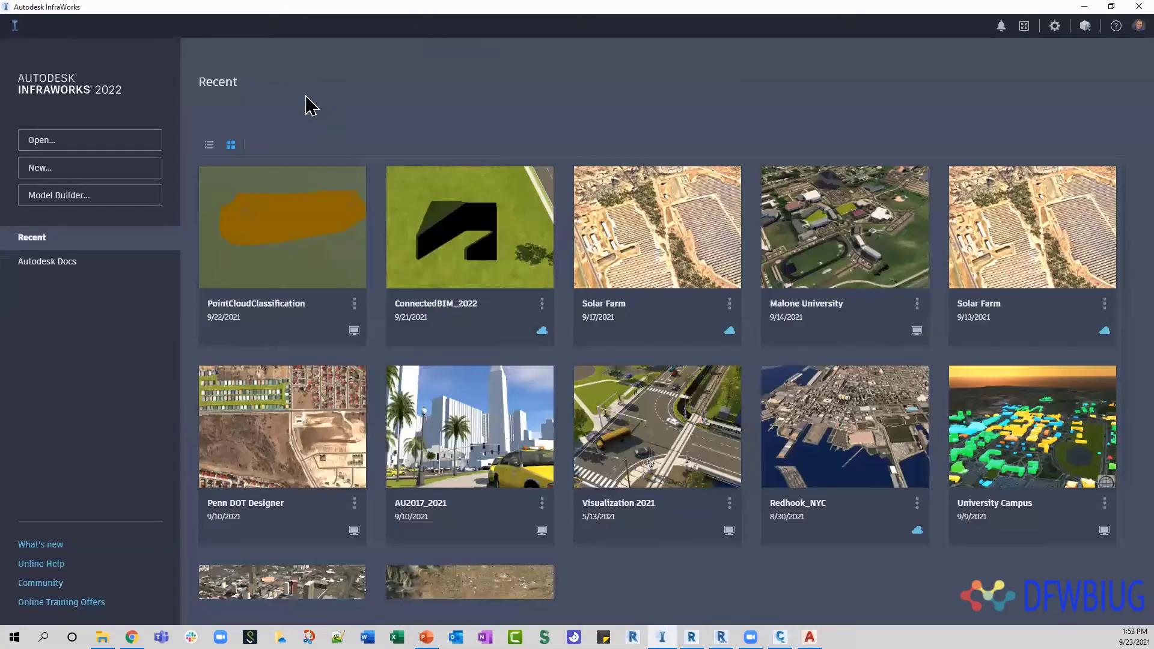
Switch to InfraWorks and open the recent PointCloudClassification model
left_click(291, 242)
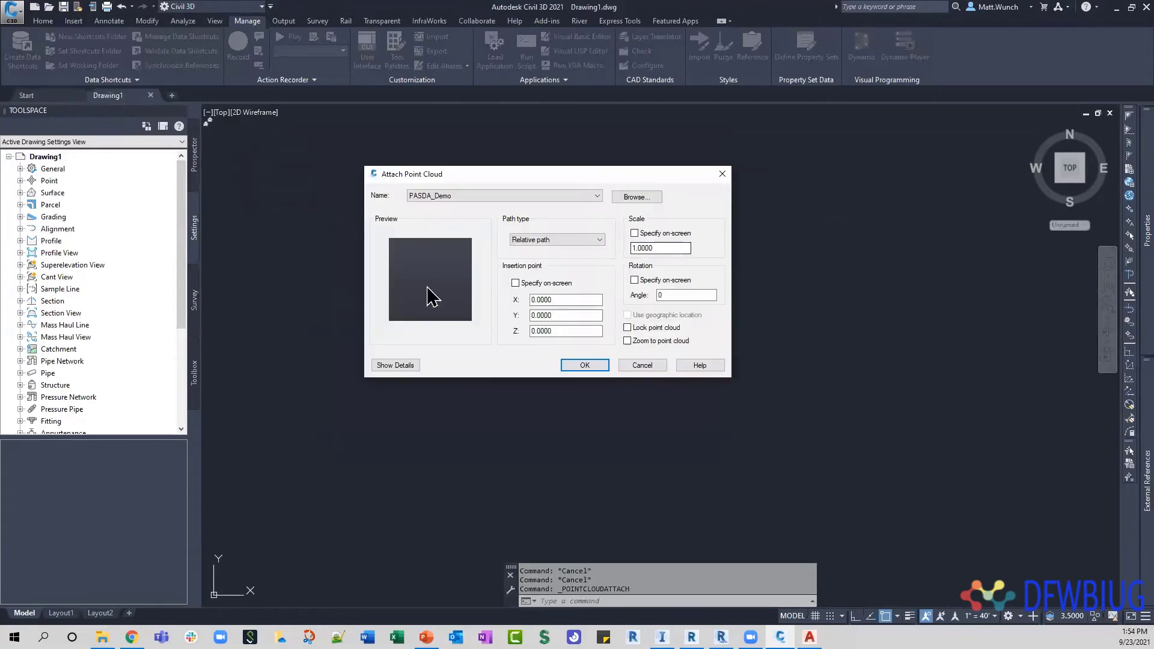
Switch back to Civil 3D and attach the PASDA_Demo point cloud at insertion point 0,0,0 with a scale of 1
left_click(586, 365)
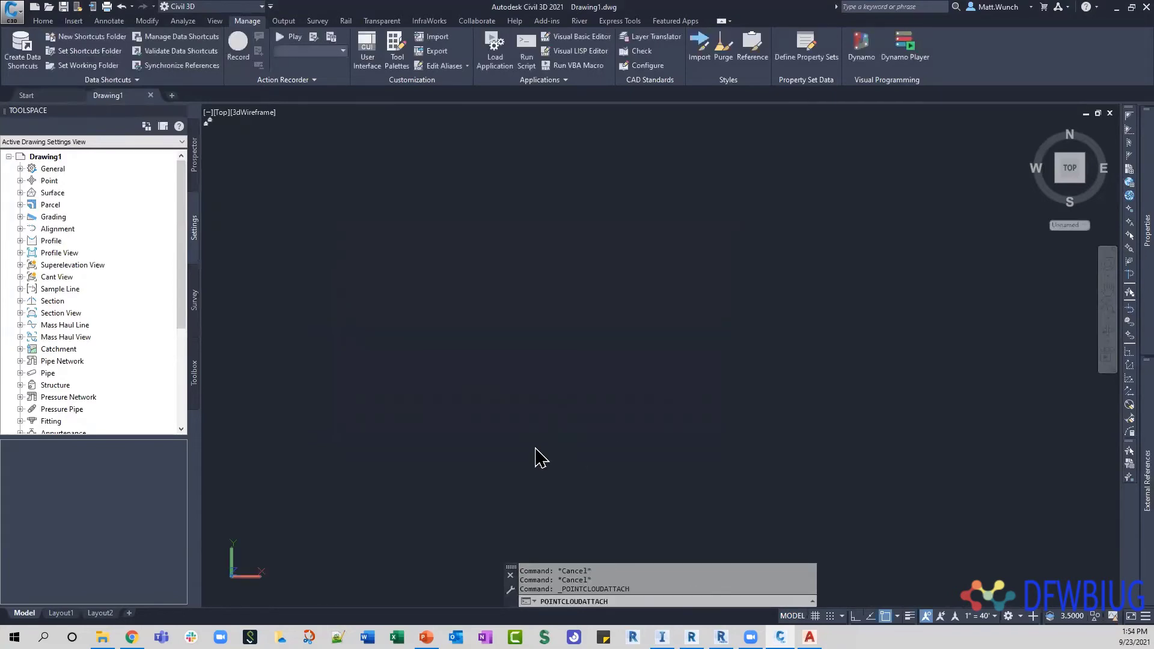
middle_click(478, 241)
middle_click(478, 241)
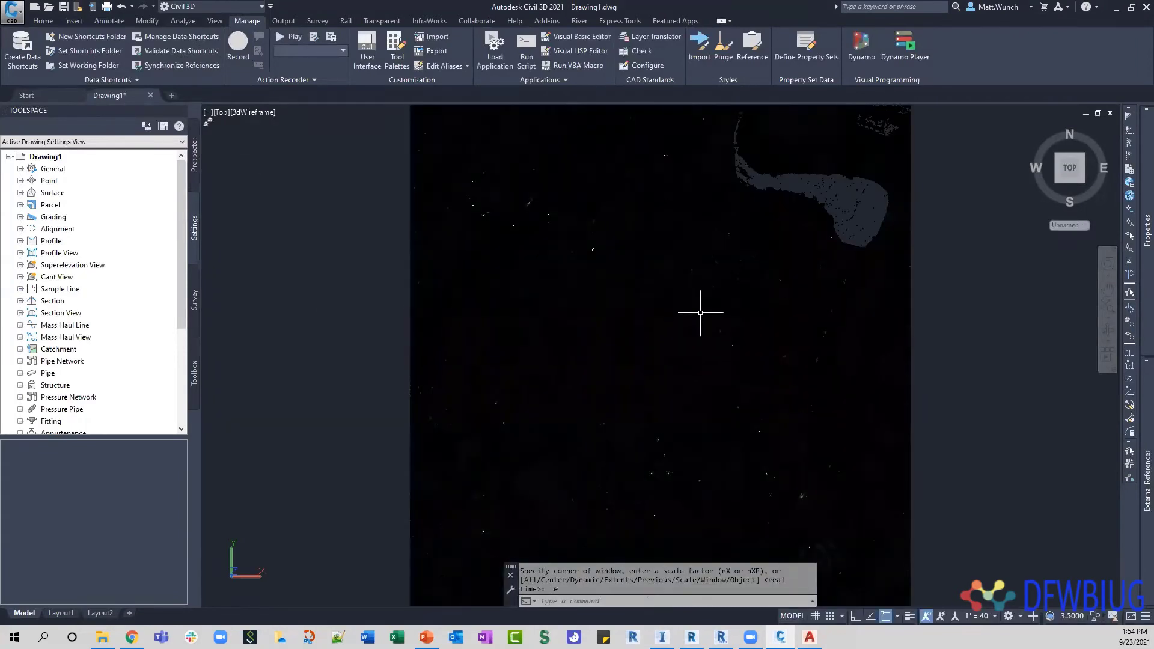
Color the attached point cloud by Classification and open its LIDAR Classifications color map, selecting the Unclassified class
left_click(701, 313)
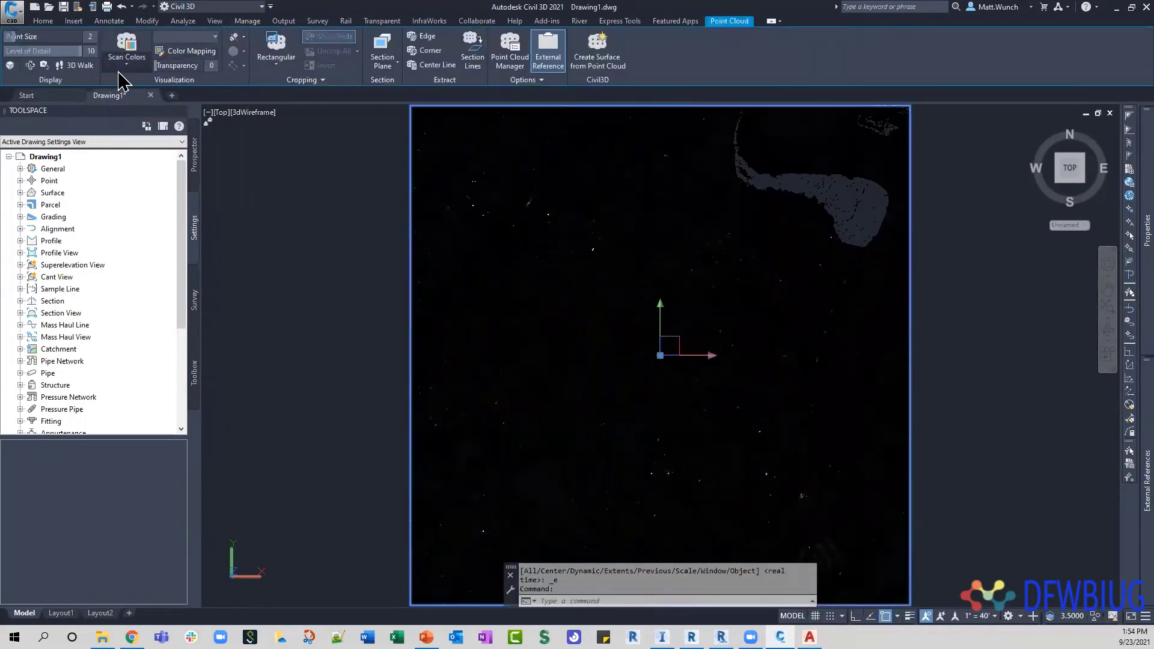
left_click(126, 65)
left_click(129, 186)
left_click(126, 66)
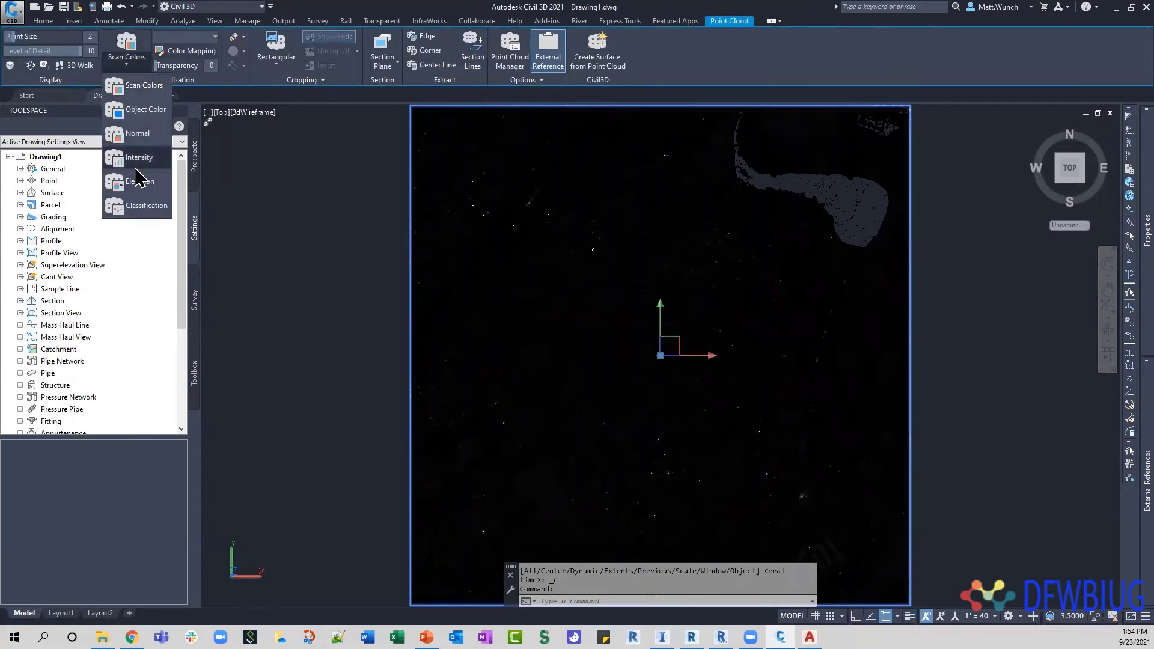
left_click(129, 208)
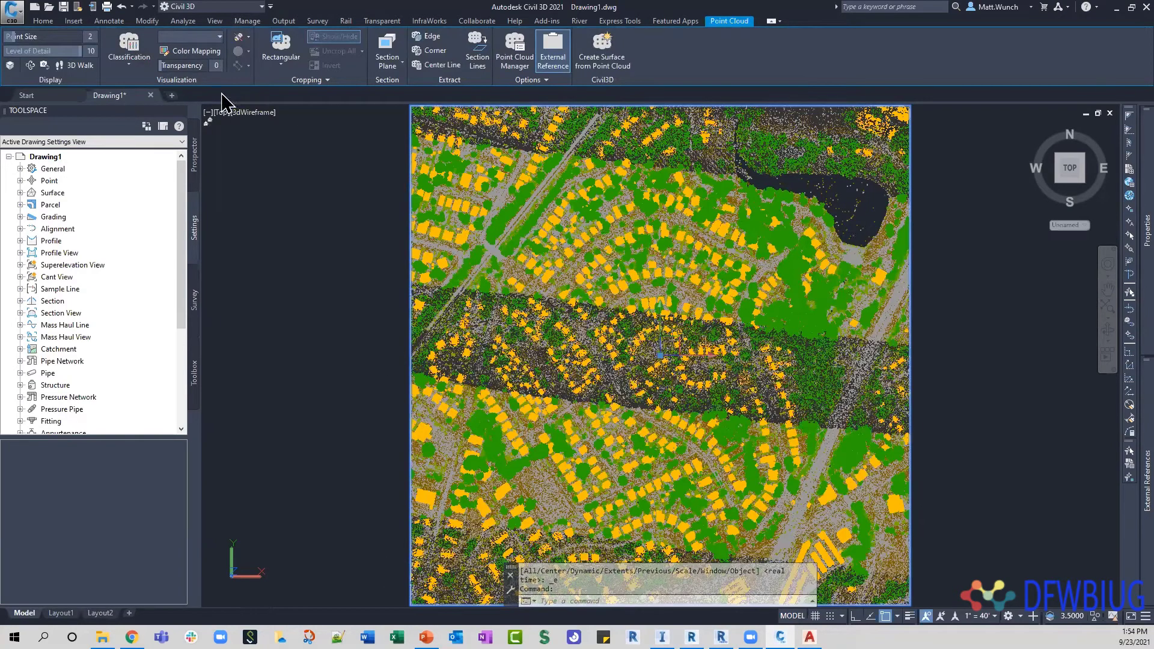
left_click(206, 52)
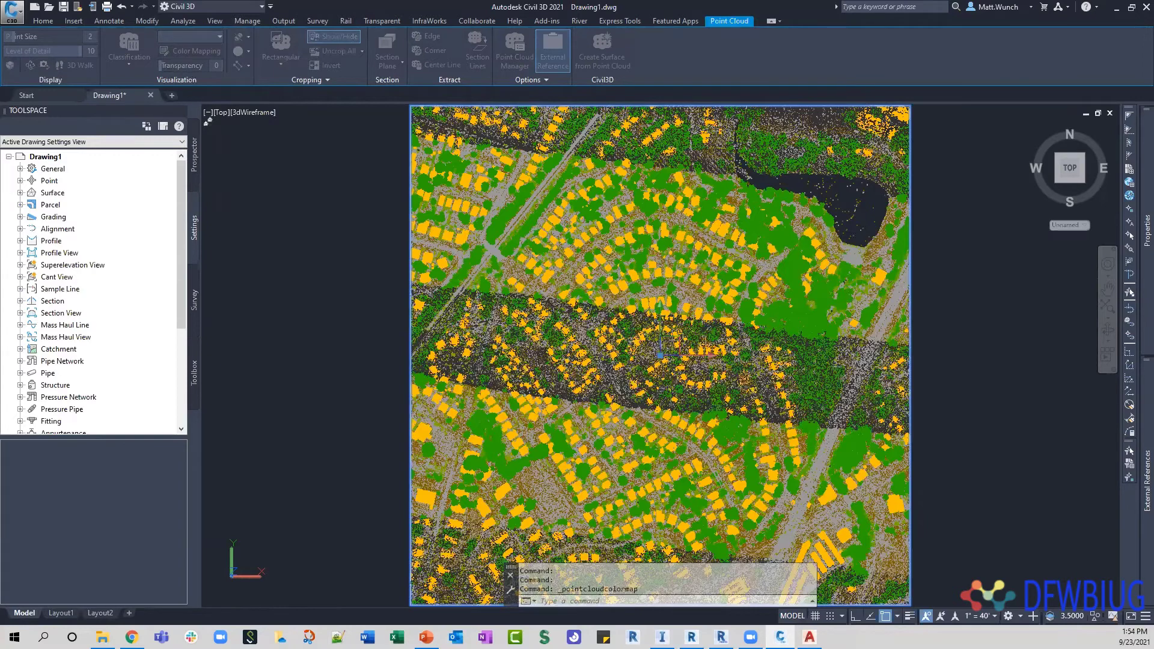
left_click(326, 266)
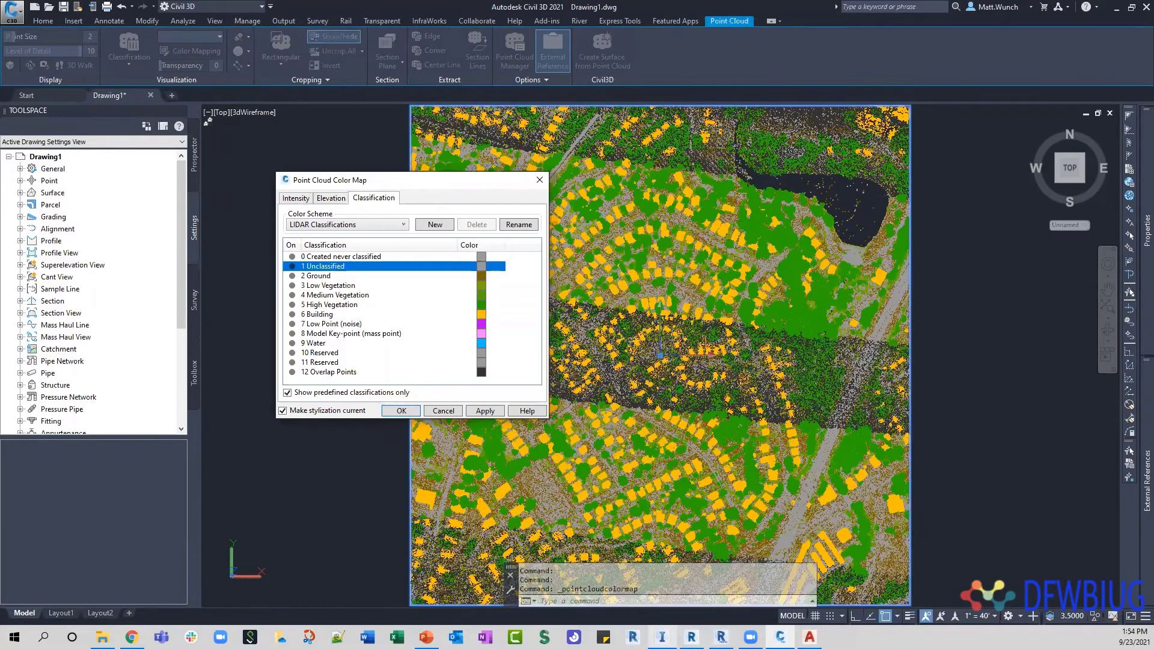
Switch to InfraWorks and examine the pond point cloud up close from several angles
left_click(663, 637)
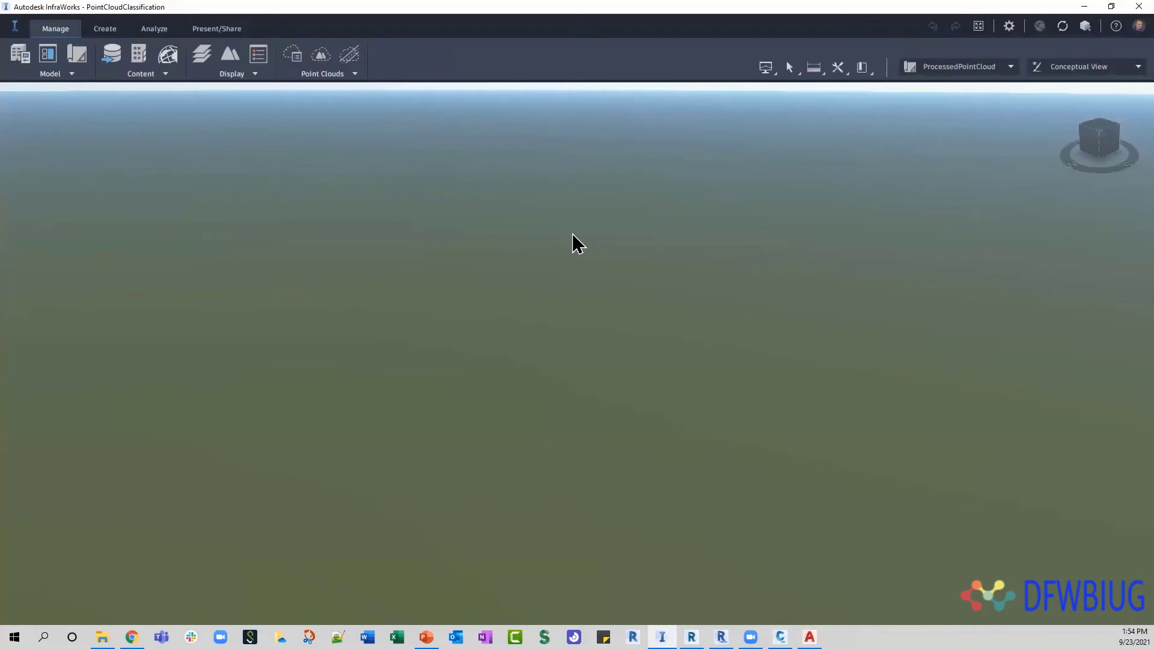
scroll(707, 268, "down", 5)
scroll(665, 241, "up", 4)
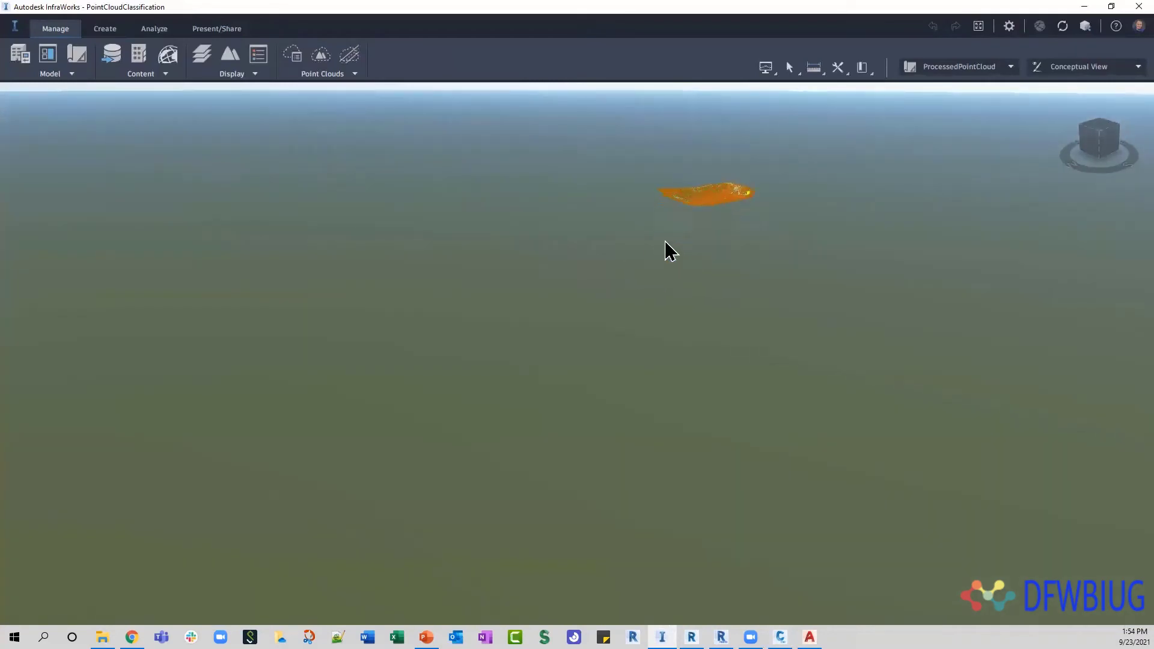
scroll(666, 241, "up", 4)
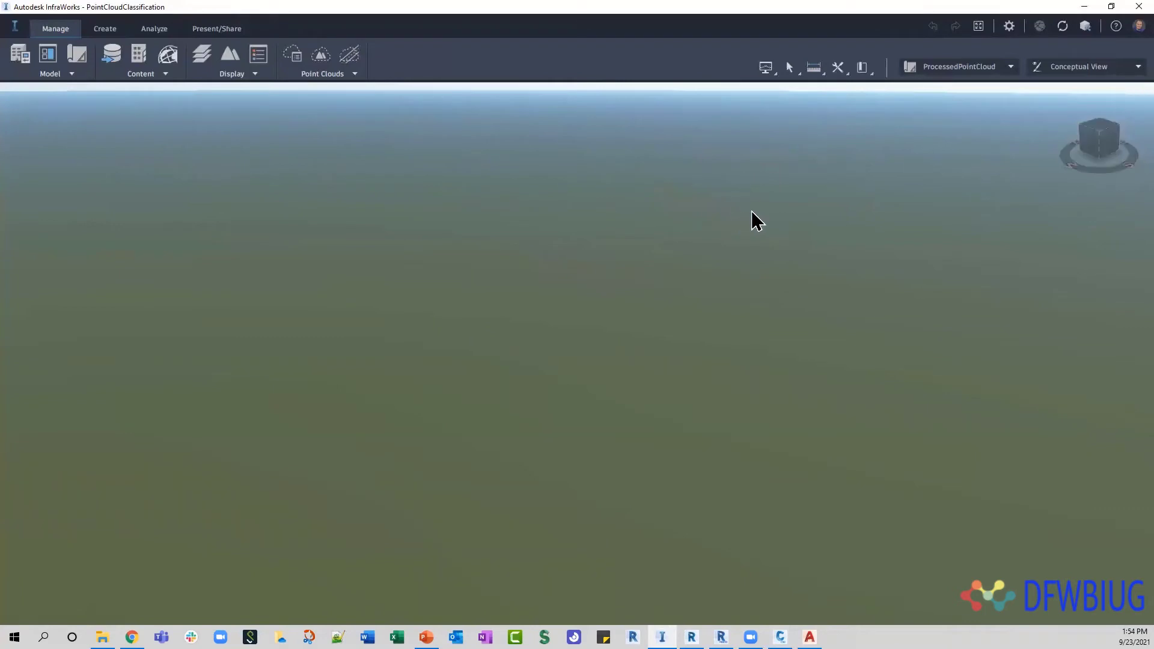
scroll(752, 212, "down", 4)
left_click_drag(709, 212, 679, 283)
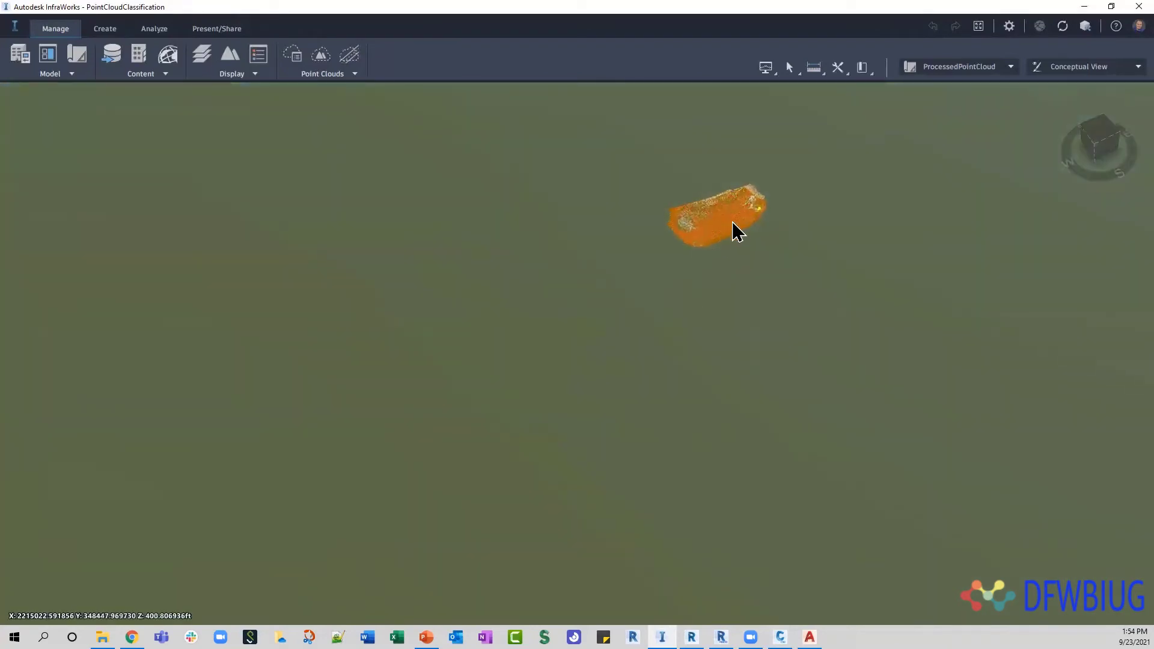
scroll(740, 265, "up", 5)
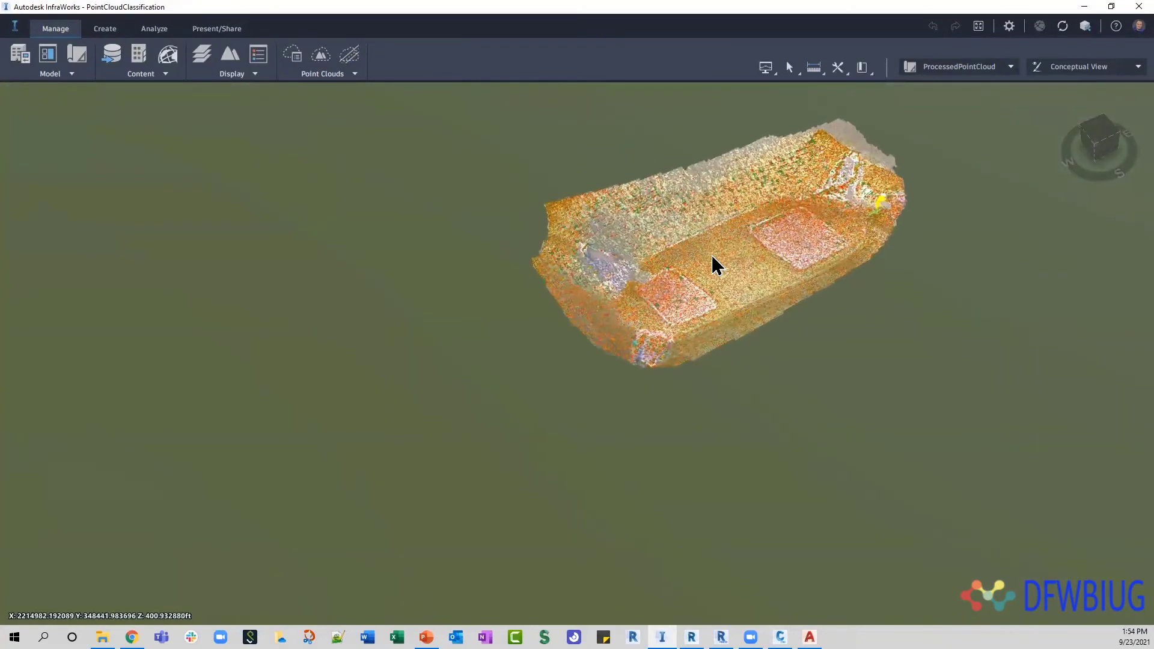
middle_click_drag(711, 255, 653, 378)
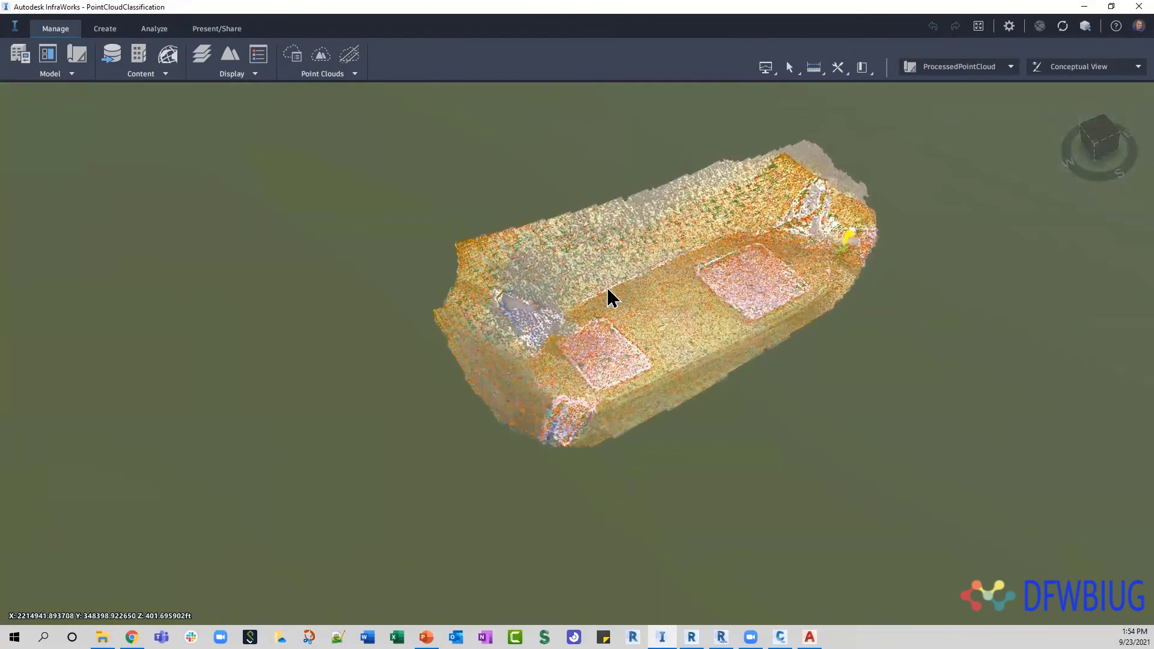
middle_click_drag(612, 297, 559, 278)
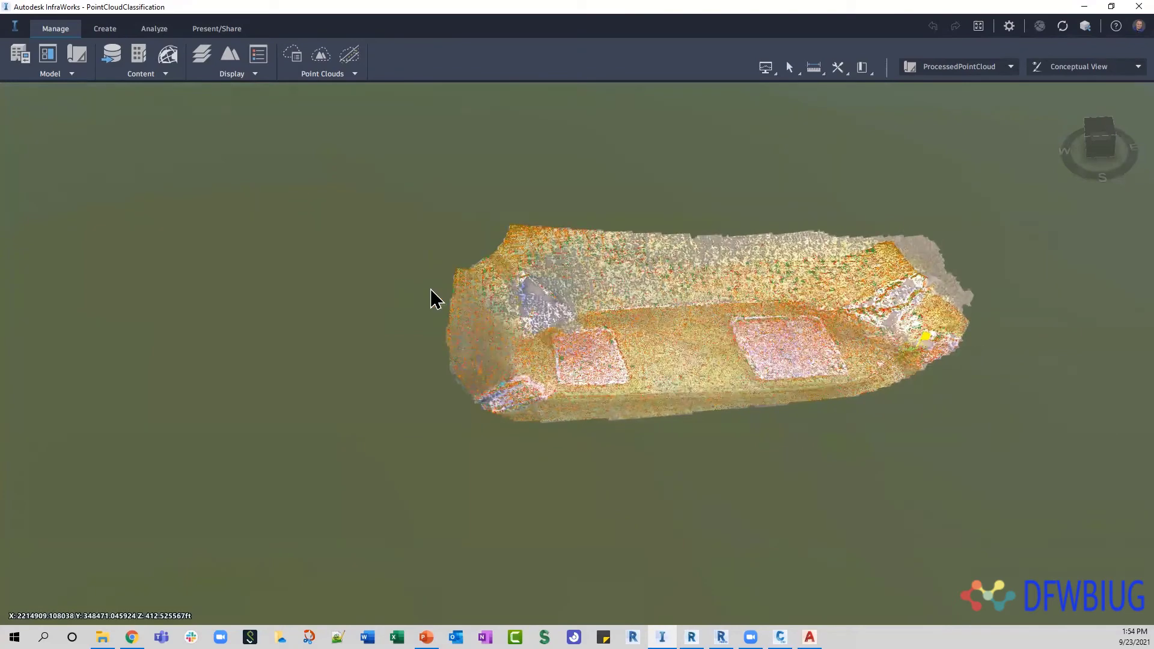
middle_click_drag(435, 299, 482, 331)
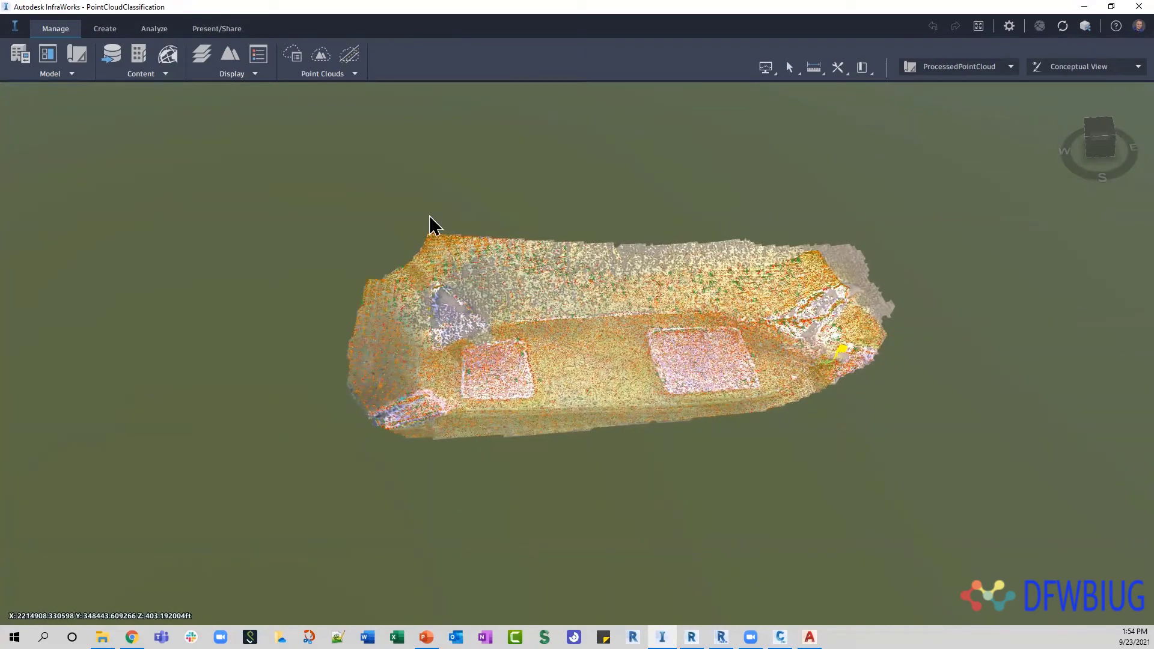
Open the Point Cloud Terrain settings for the pond data set and turn off Override Model Point Cloud, keeping the ProcessedPointCloud proposal
left_click(322, 55)
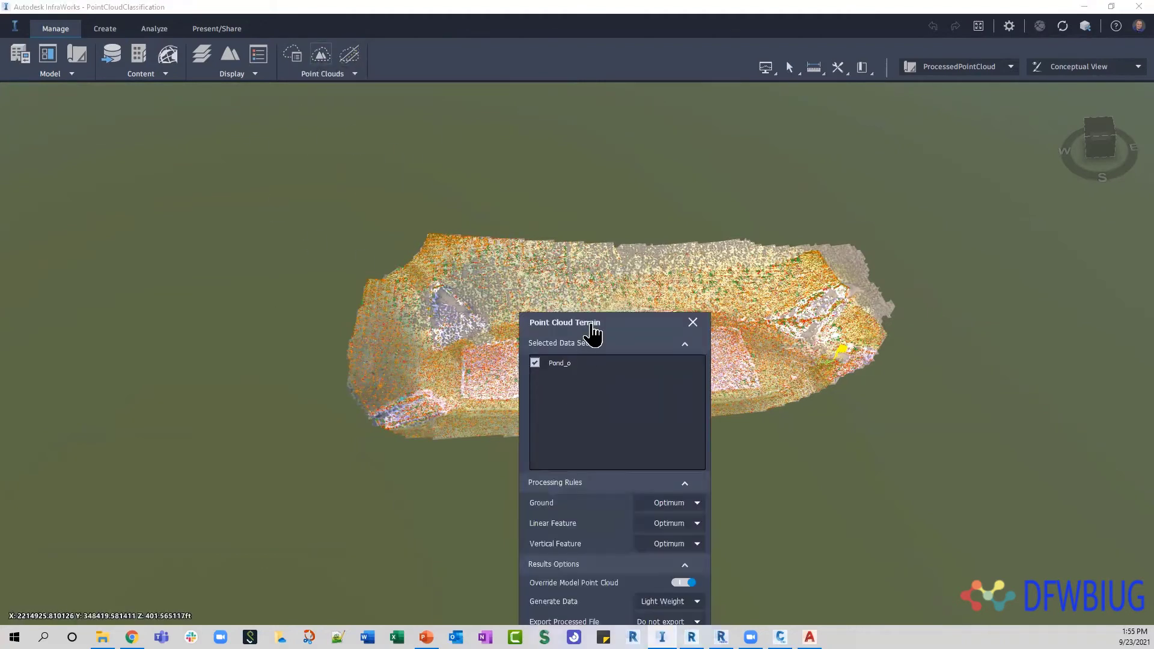
left_click_drag(591, 322, 498, 169)
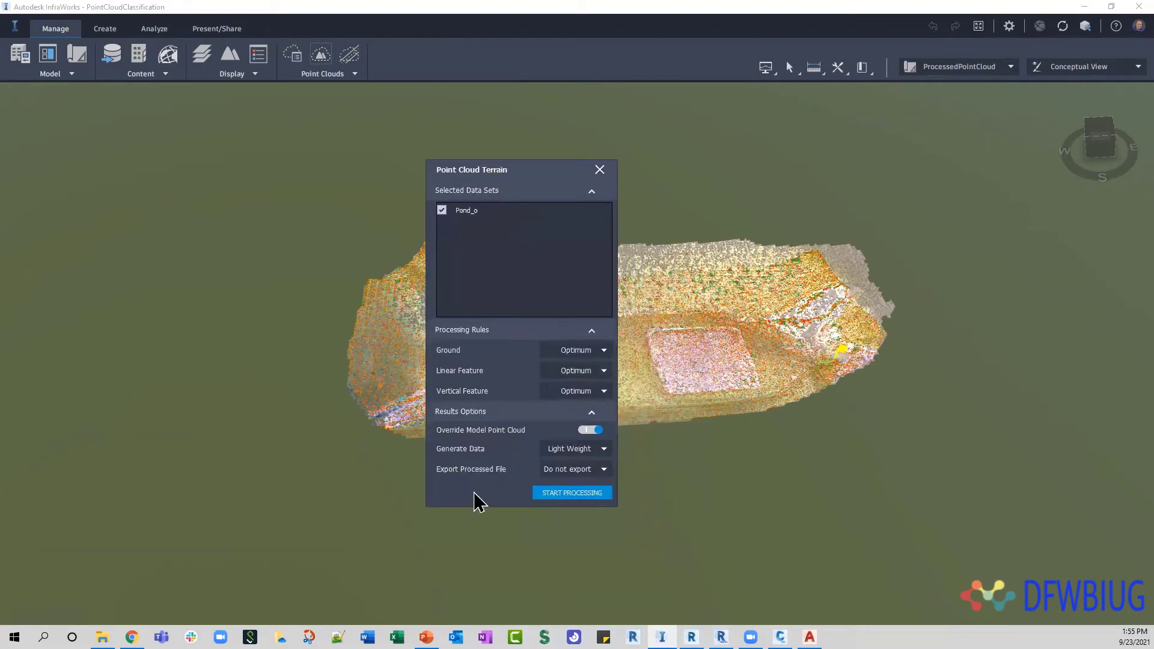
left_click(592, 430)
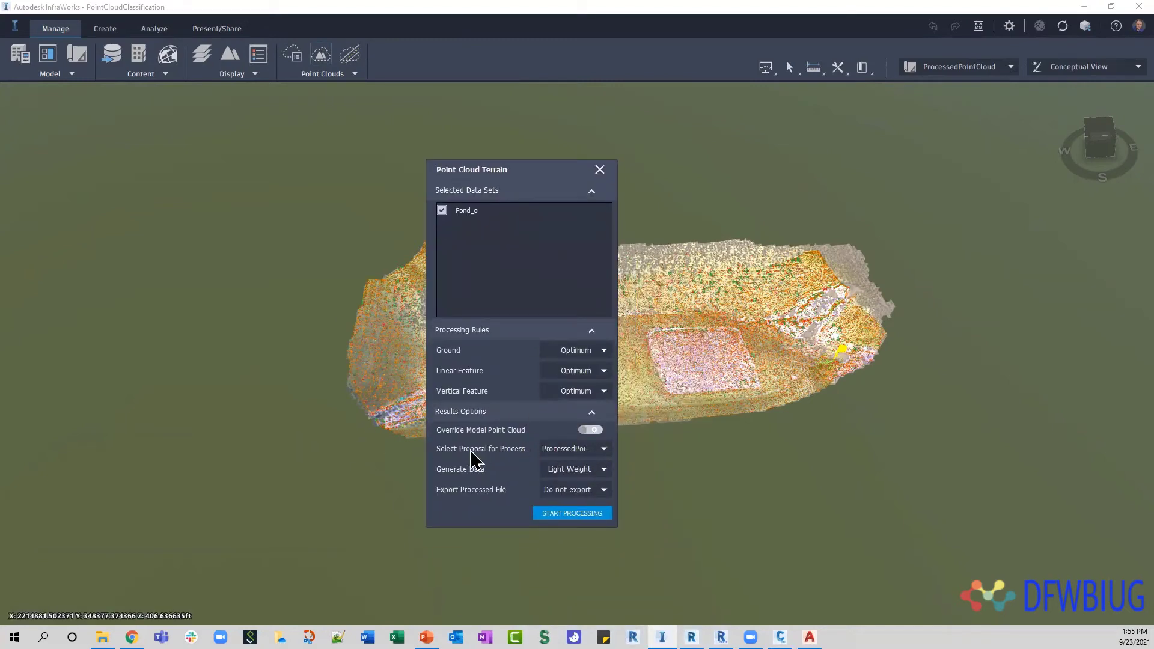
left_click(575, 449)
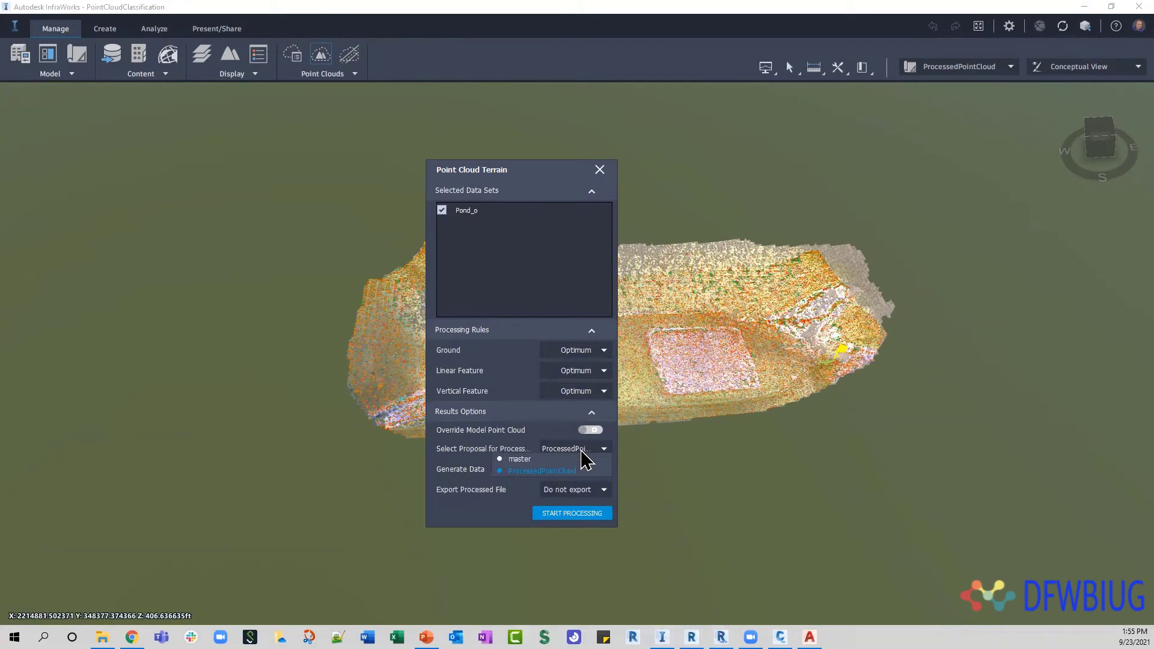
left_click(483, 442)
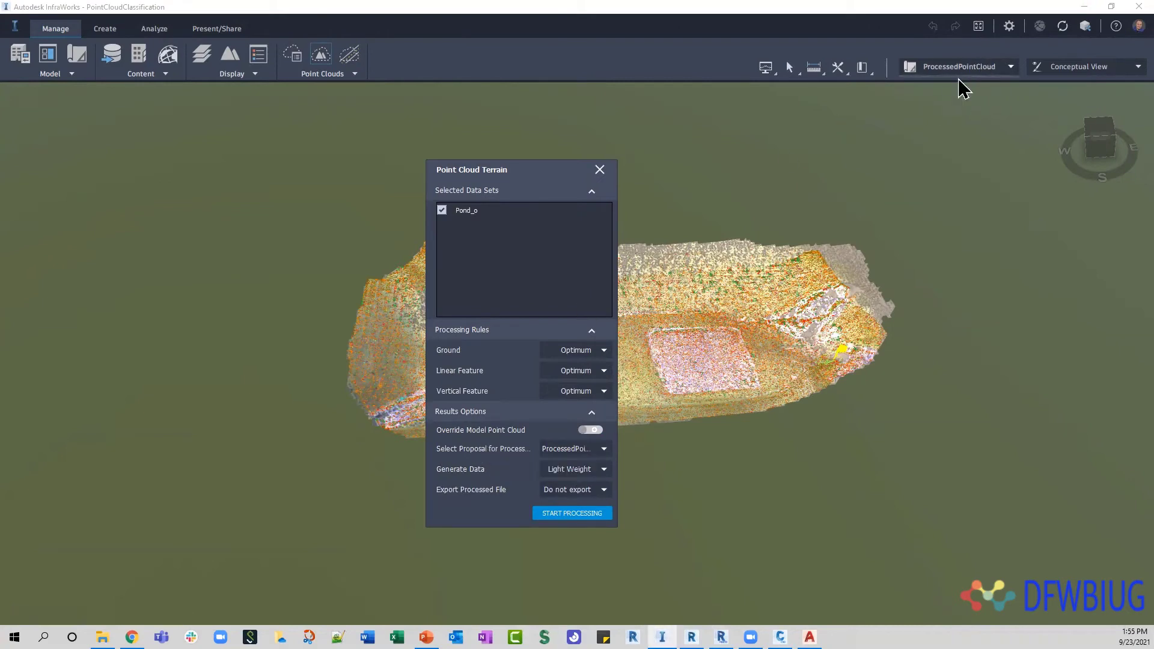
Set both Generate Data and Export Processed File to All points for the pond's terrain processing, and move the settings clear of the point cloud
left_click(596, 471)
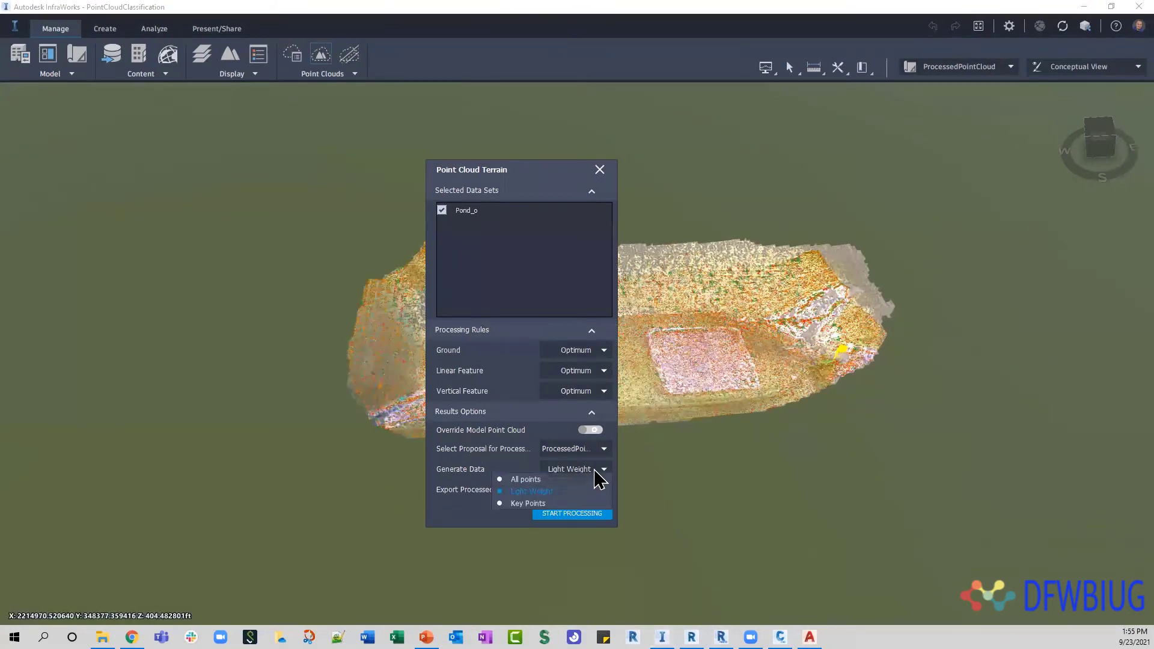
left_click(535, 481)
left_click(554, 473)
left_click(545, 484)
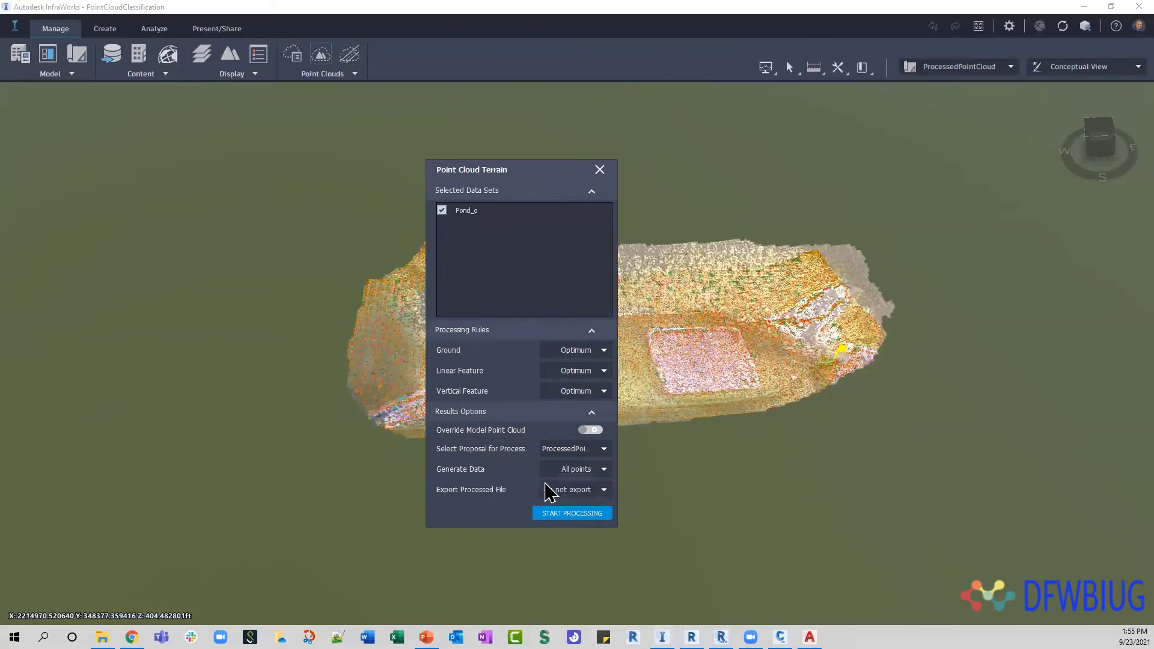
left_click(597, 490)
left_click(527, 503)
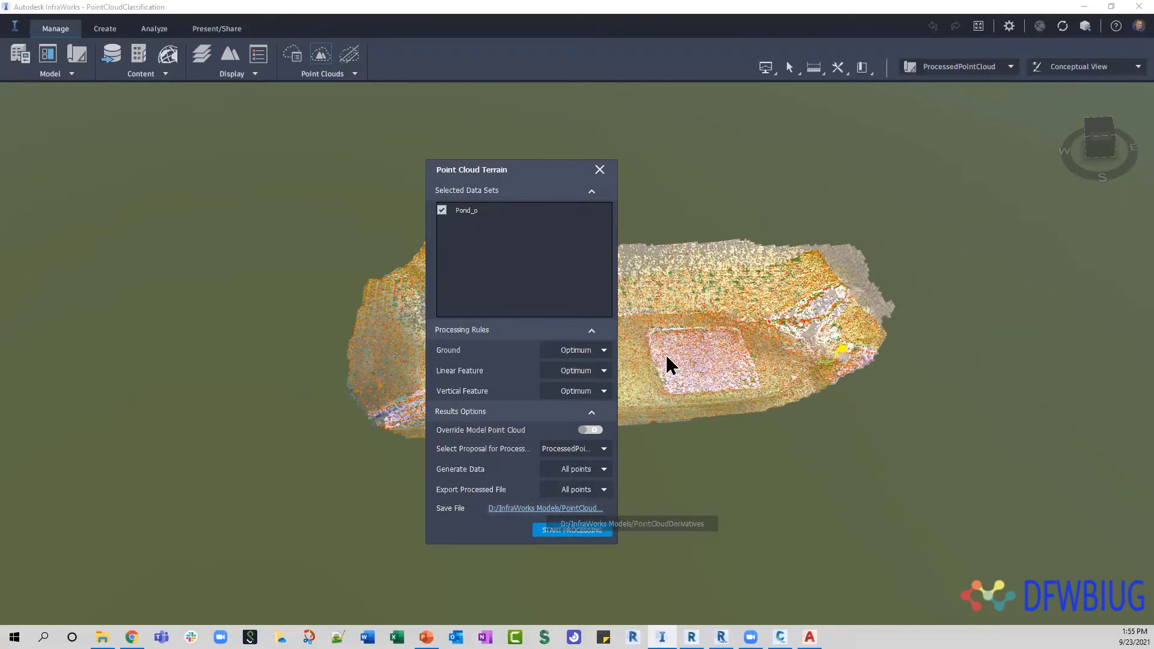
left_click_drag(545, 169, 190, 135)
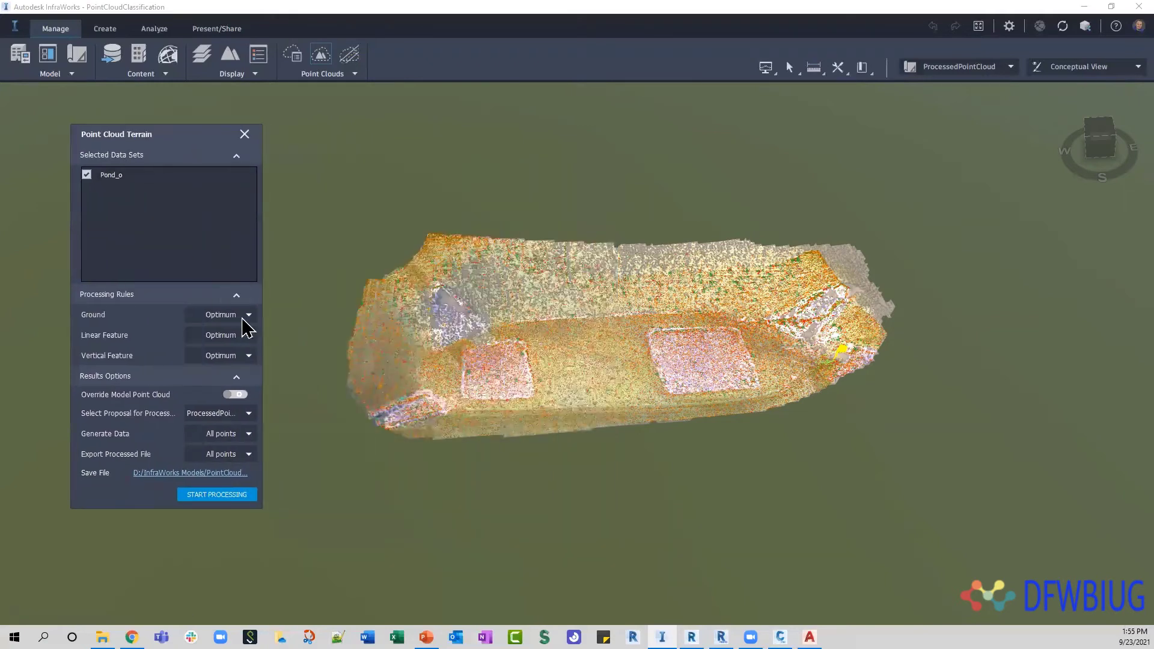
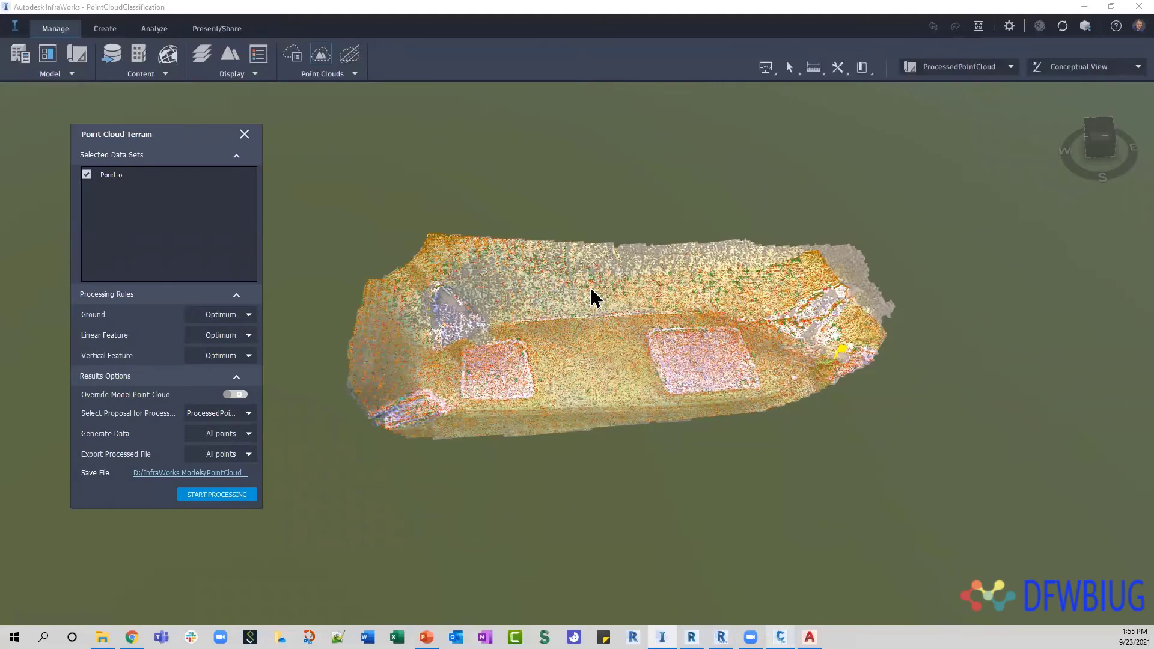
Switch back to Civil 3D, review the Building, High Vegetation, Medium Vegetation and Ground classes in the color map, and close it
key("alt+Tab")
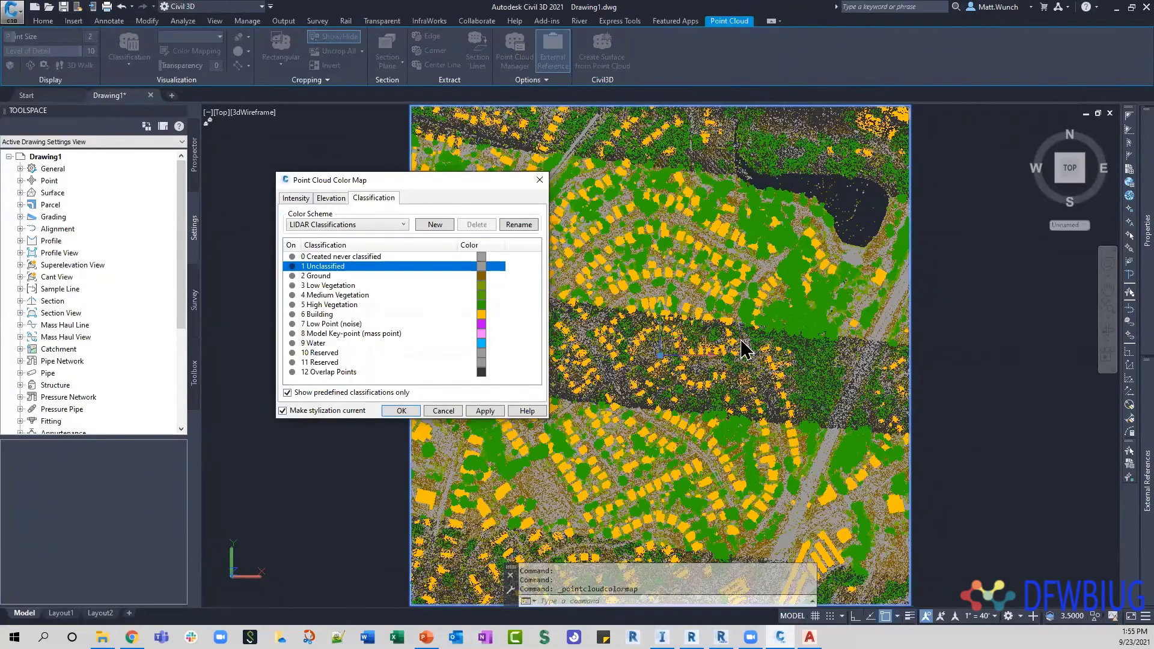
left_click(342, 316)
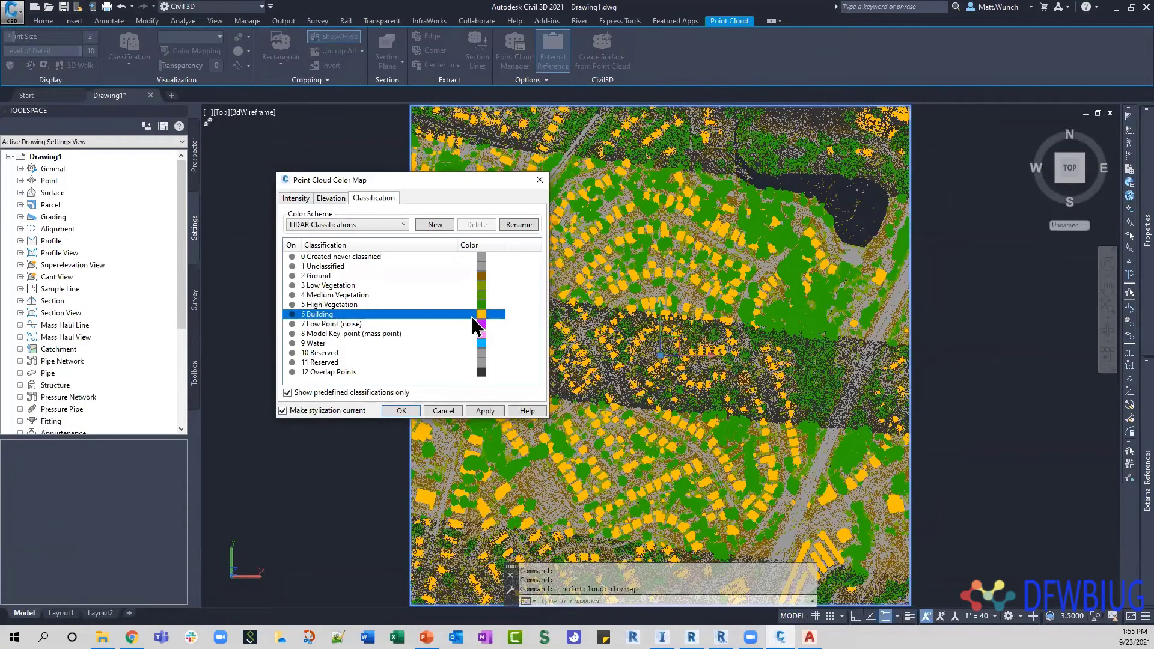
left_click(431, 304)
left_click(436, 294)
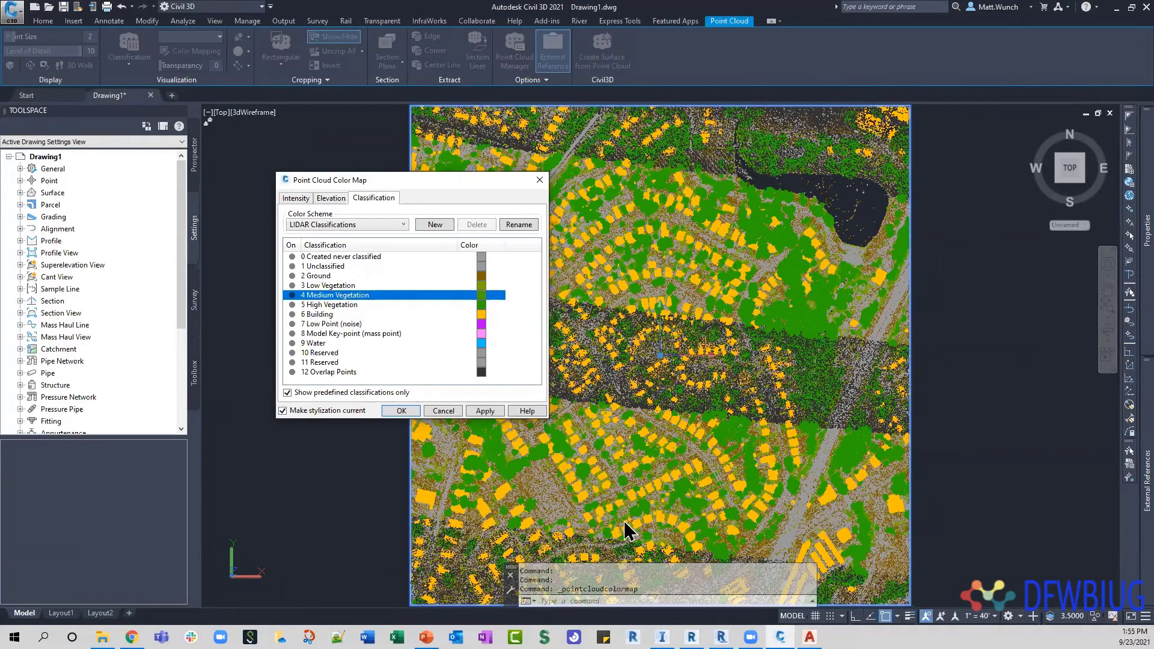
left_click(319, 276)
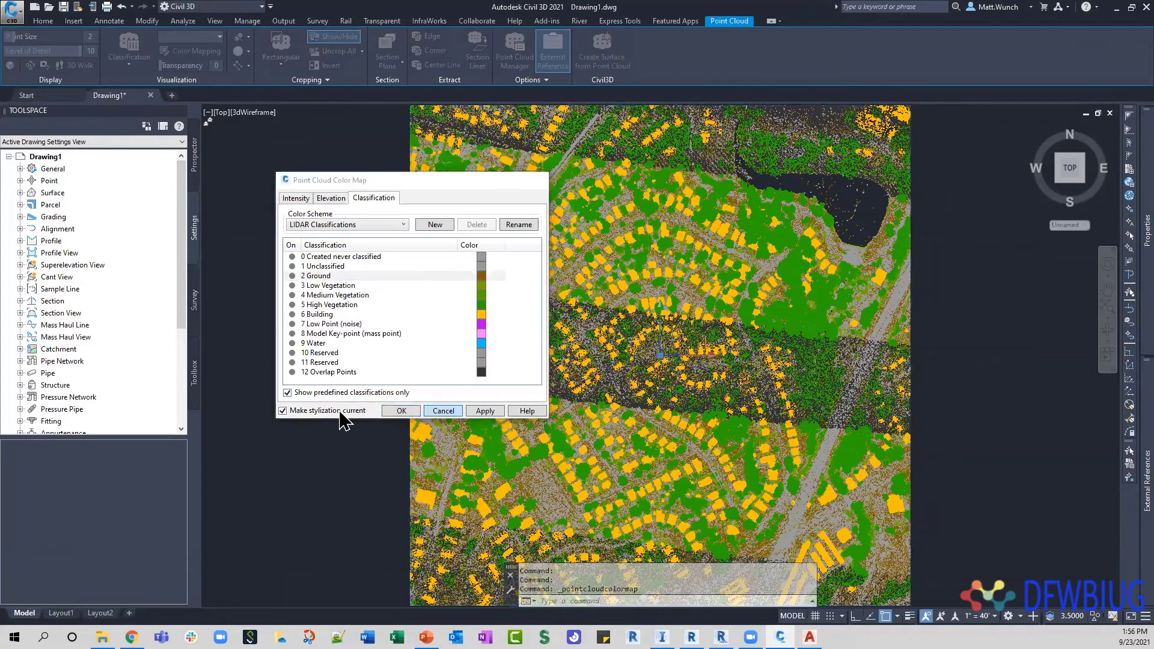
left_click(399, 411)
key("Escape")
key("Escape")
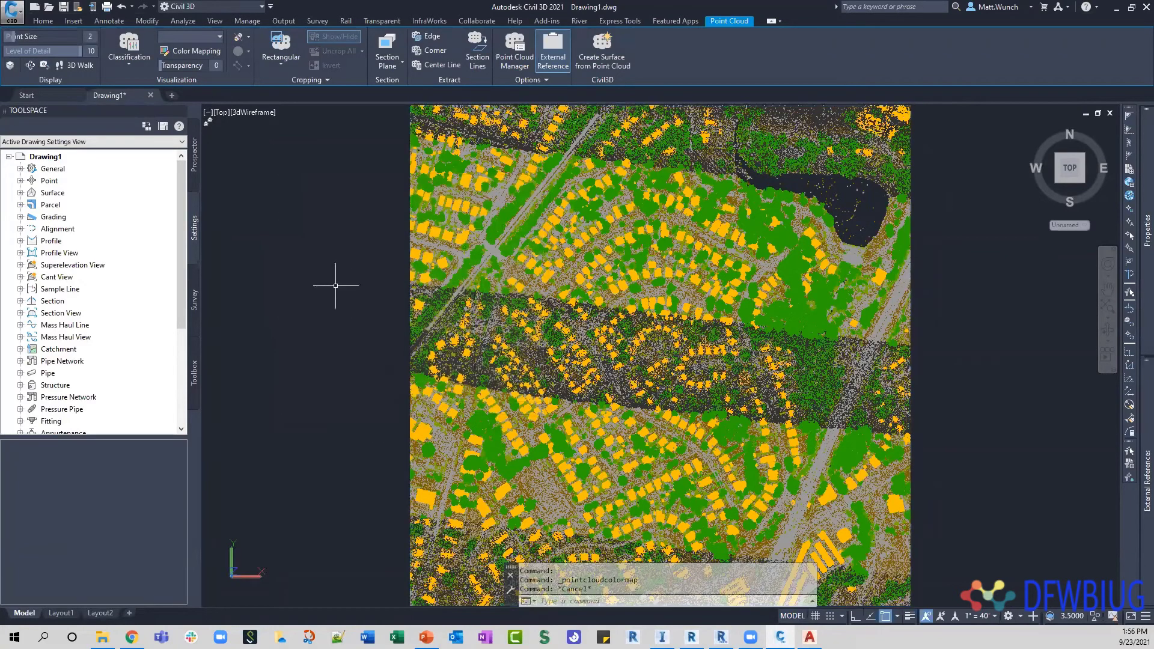
Start creating a TIN surface from the PASDA_Demo point cloud, with the distance between points set to 1
left_click(900, 247)
left_click(732, 221)
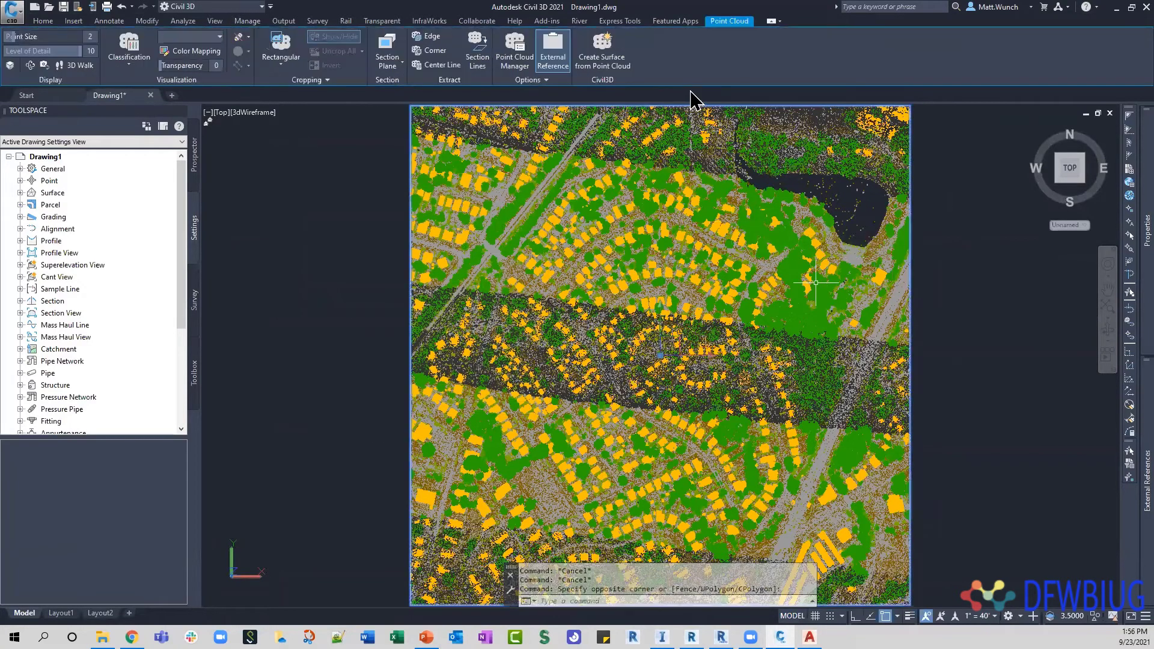
left_click(602, 60)
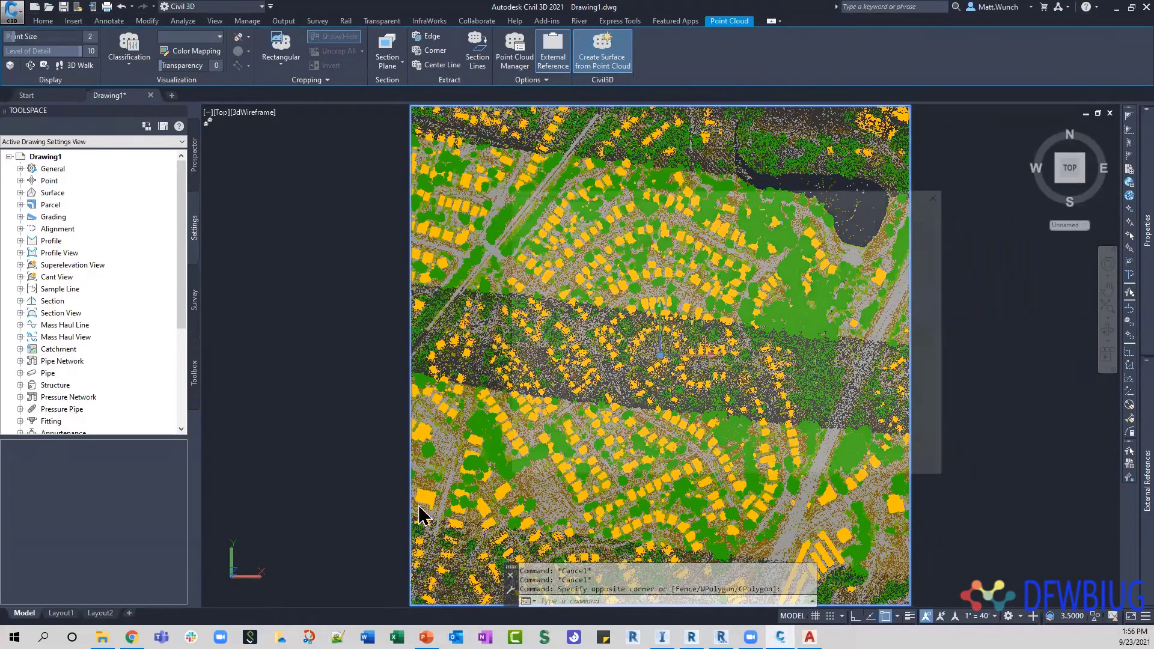
left_click(685, 471)
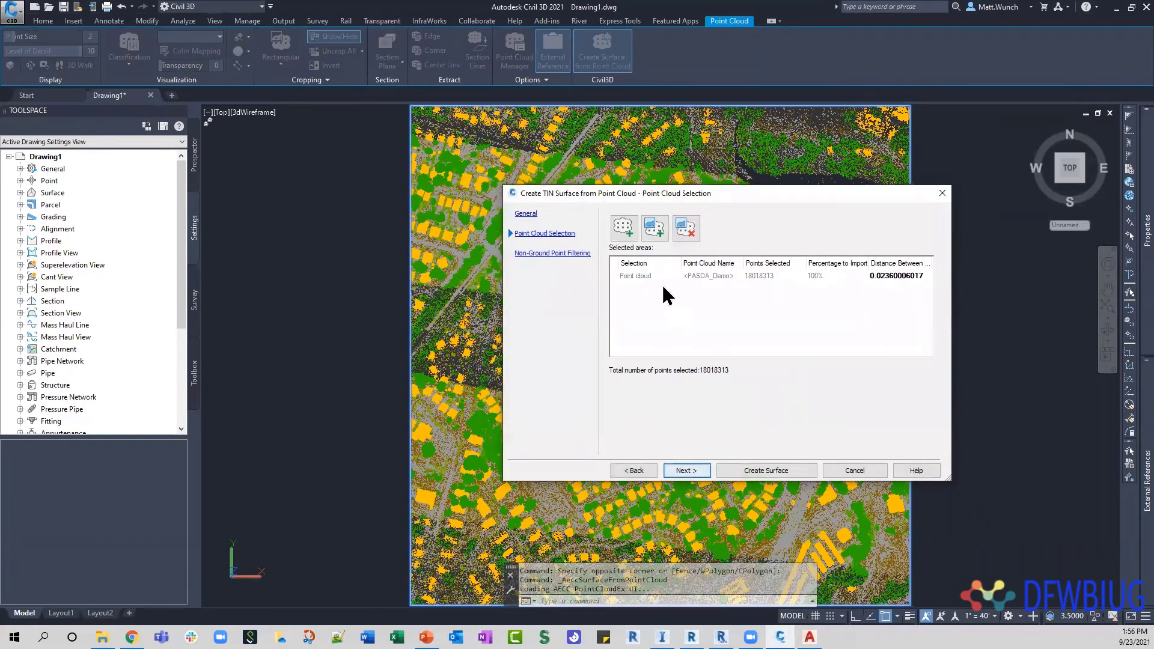
left_click(845, 274)
left_click(914, 276)
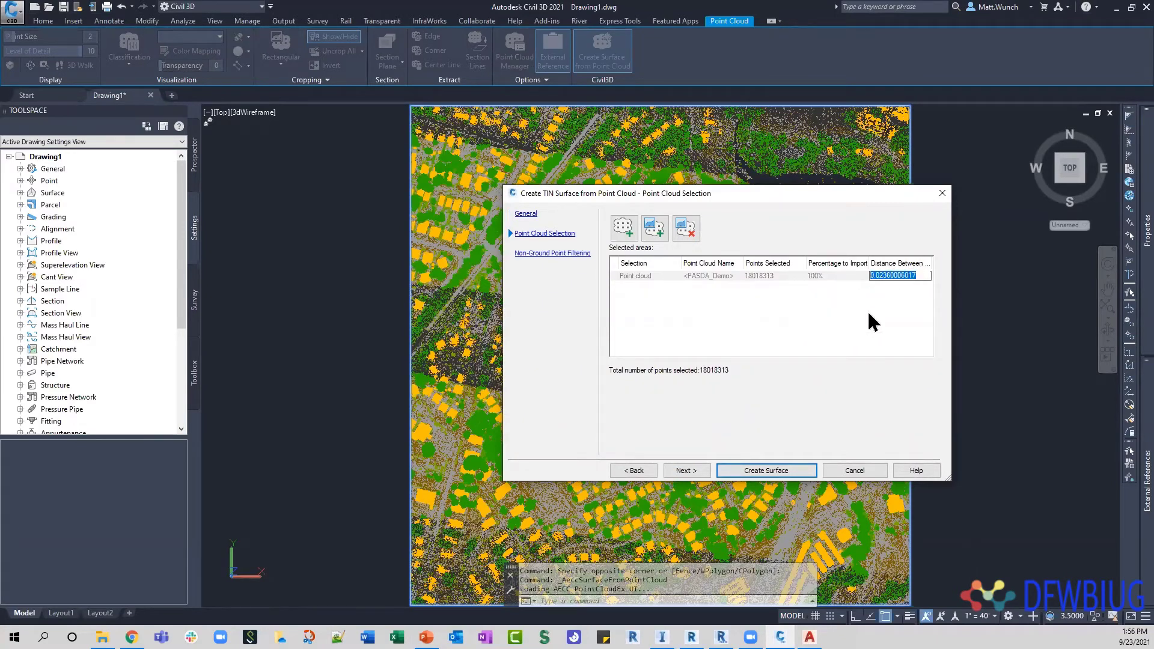
type("1")
left_click(879, 305)
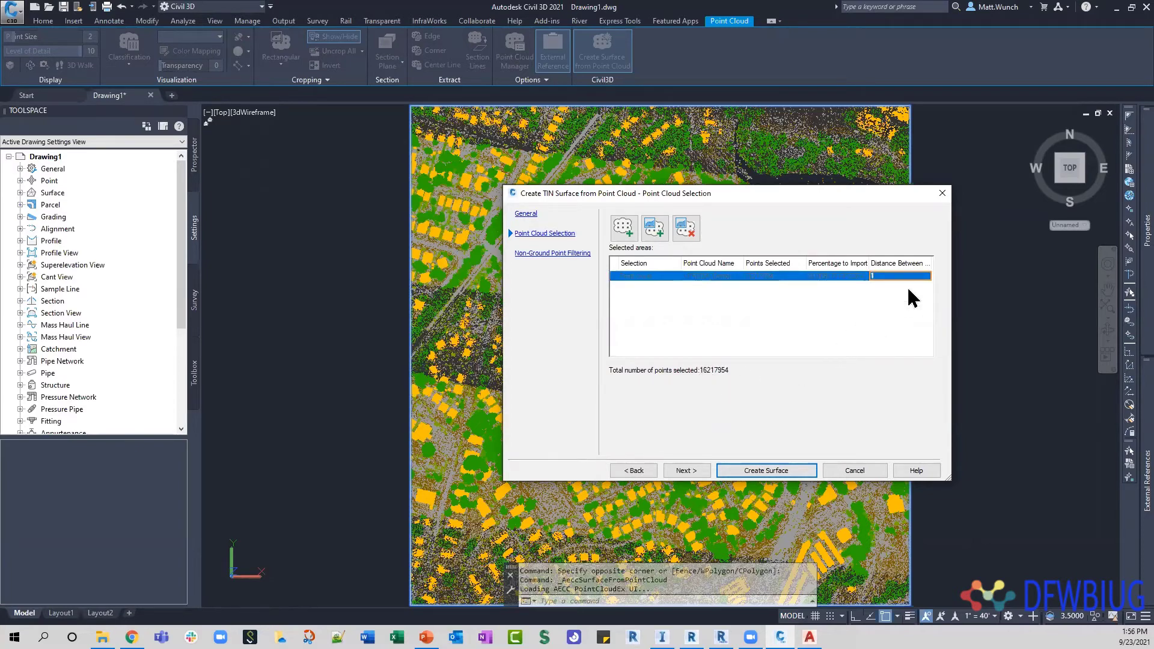
left_click(689, 470)
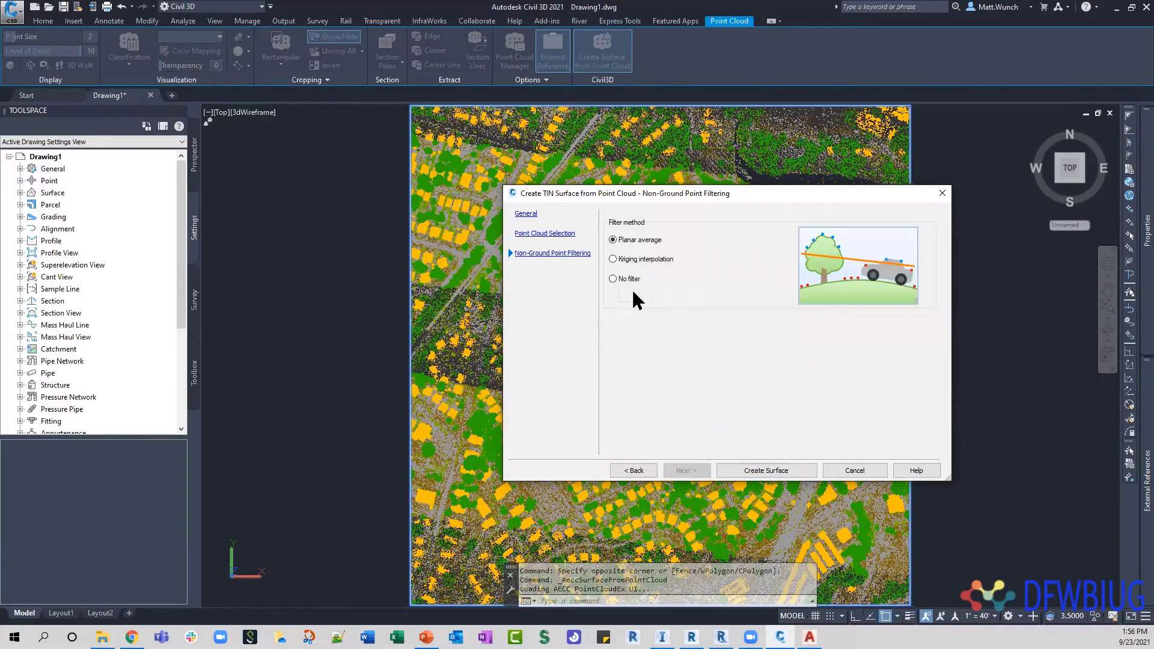
Compare the Planar average, Kriging interpolation and No filter options for non-ground point filtering, and cancel the surface creation
left_click(657, 260)
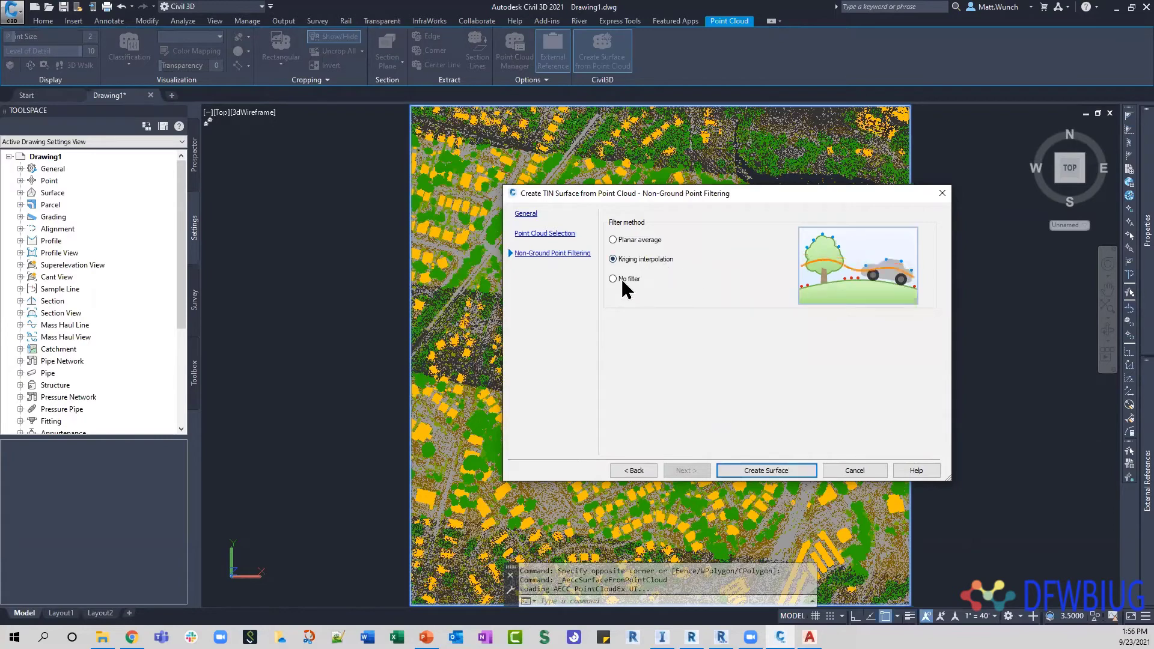
left_click(624, 280)
left_click(641, 239)
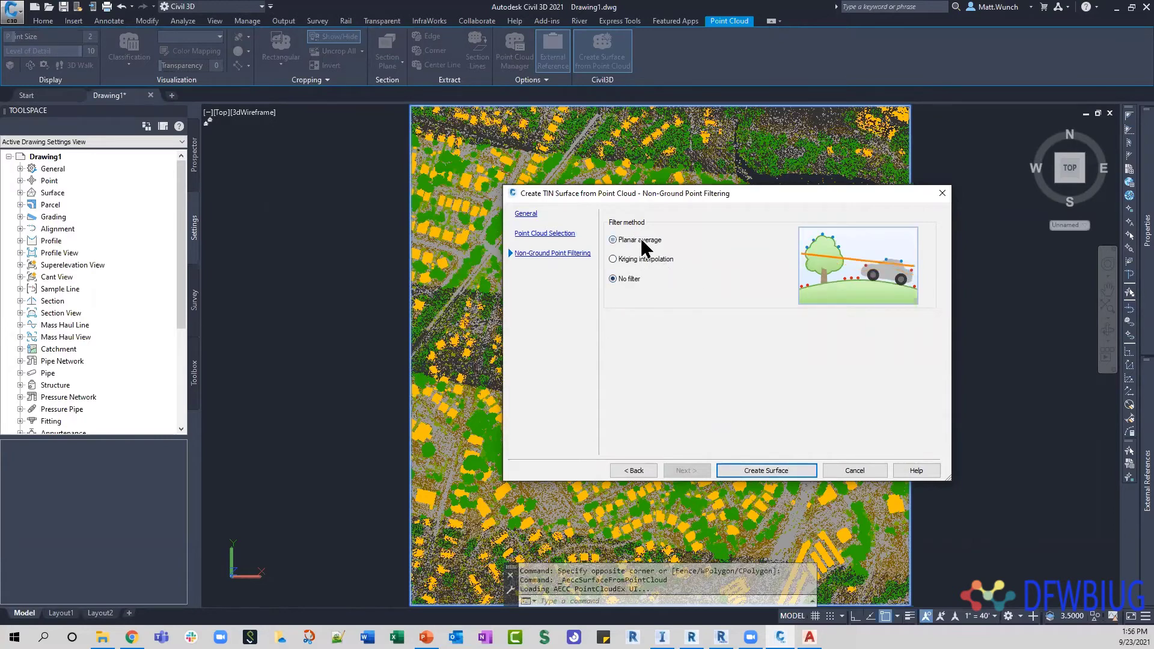
left_click(666, 259)
left_click(629, 281)
left_click_drag(724, 195, 429, 148)
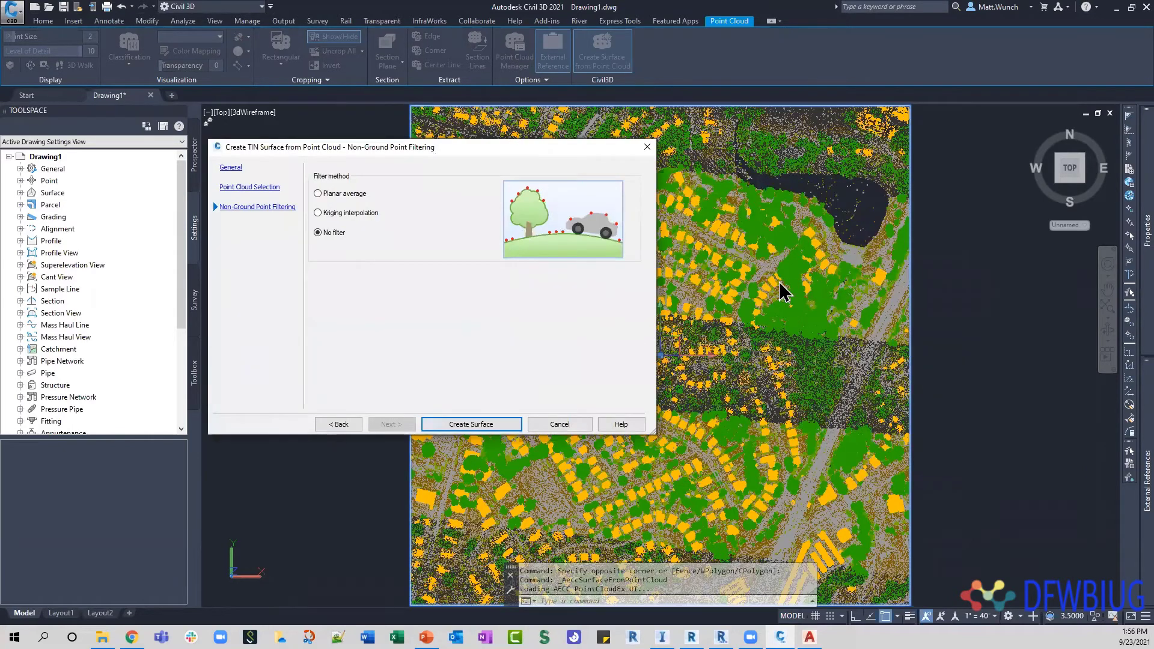
left_click_drag(542, 150, 648, 156)
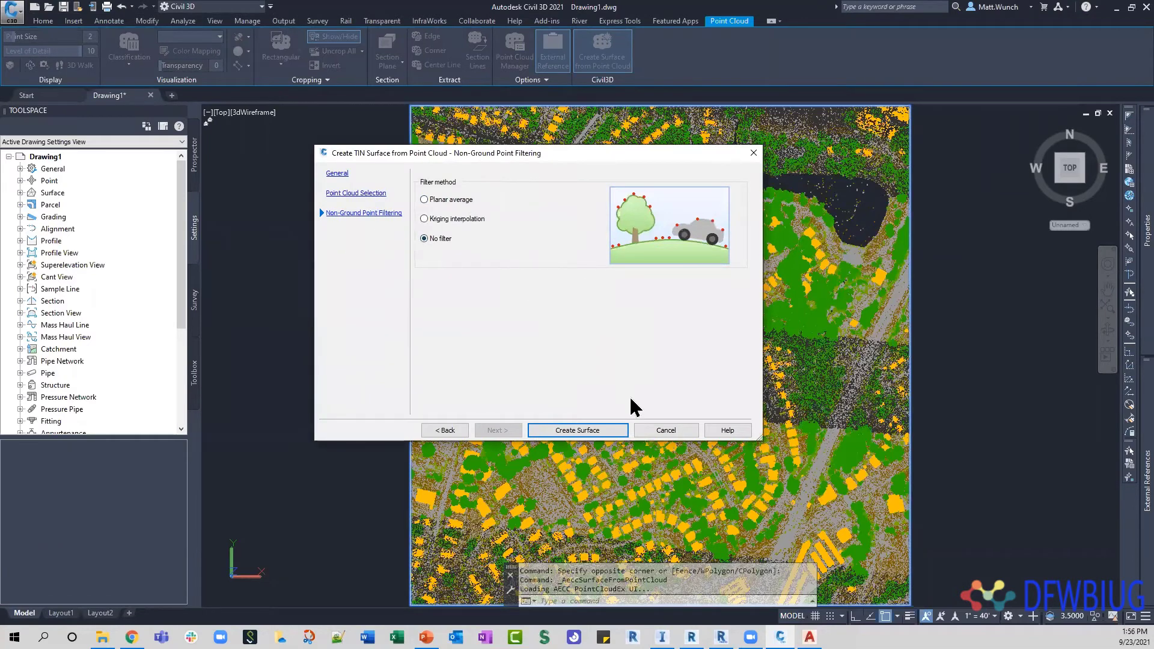
left_click(664, 433)
Deselect the point cloud and turn on the map Task Pane with the MAPWSPACE command
left_click(324, 336)
key("Escape")
key("Escape")
key("Escape")
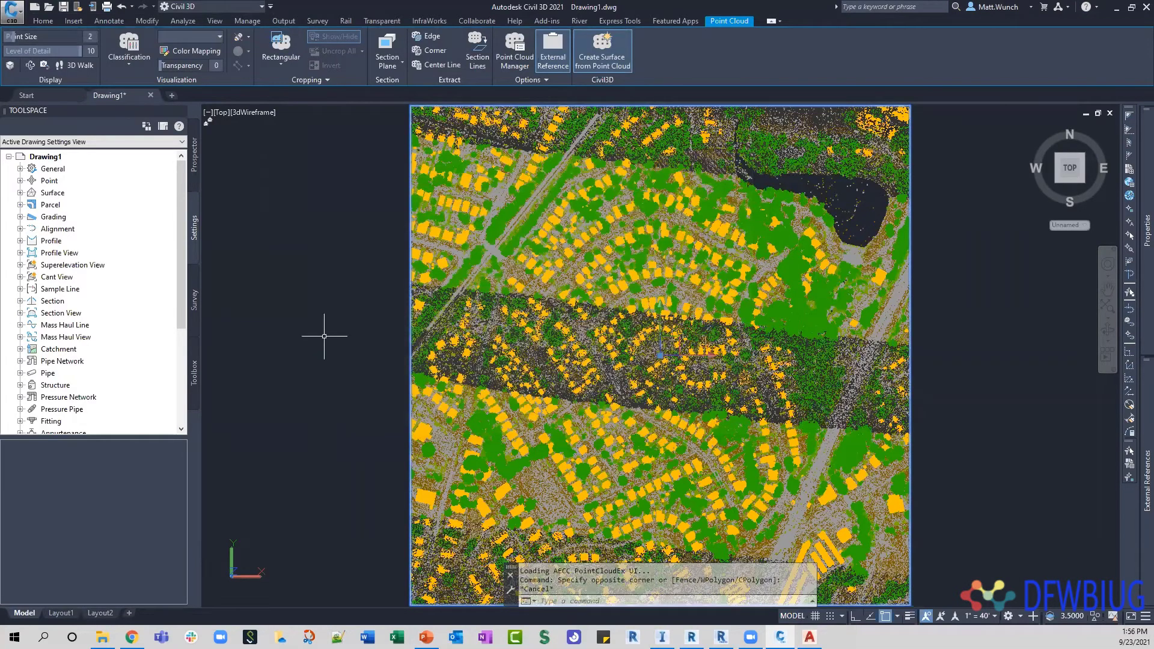
type("map")
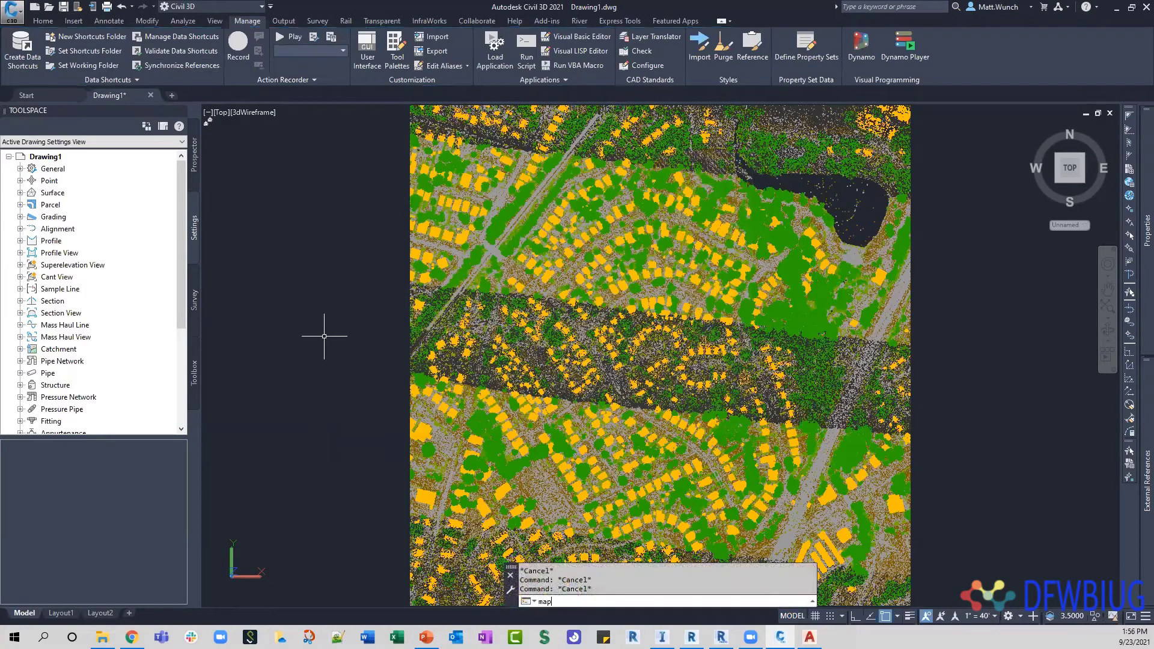
type("wspace")
key("Return")
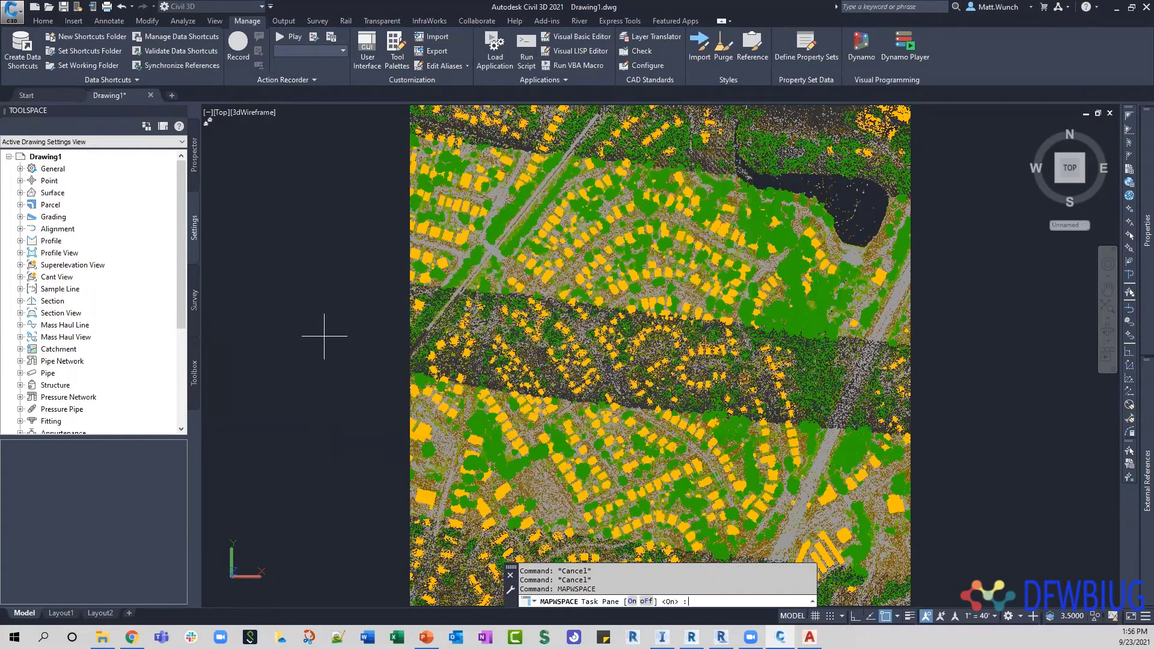
key("Return")
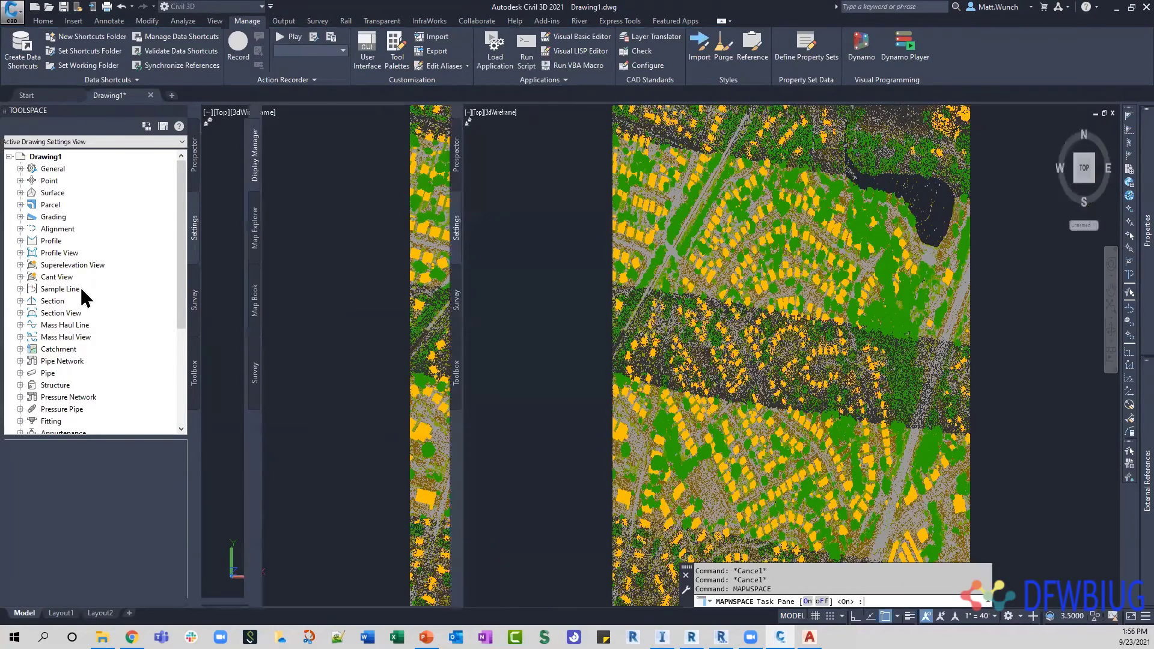
Add the PASDA_Demo point cloud to the display map as point cloud data from a drawing object
right_click(81, 287)
mouse_move(136, 312)
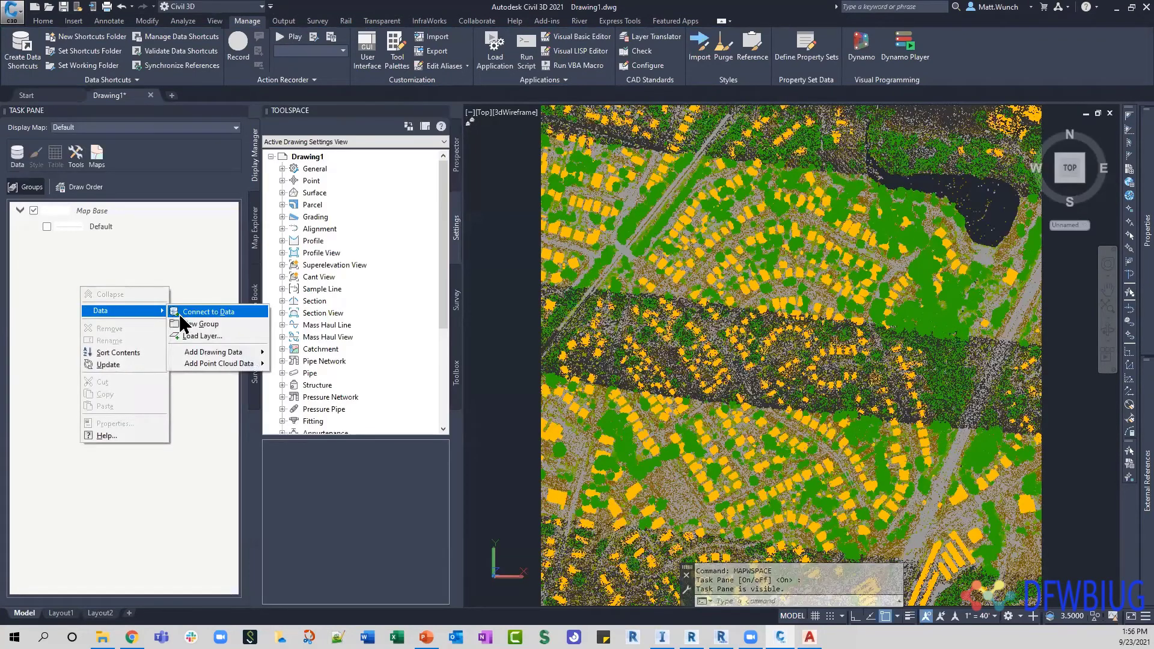
mouse_move(211, 363)
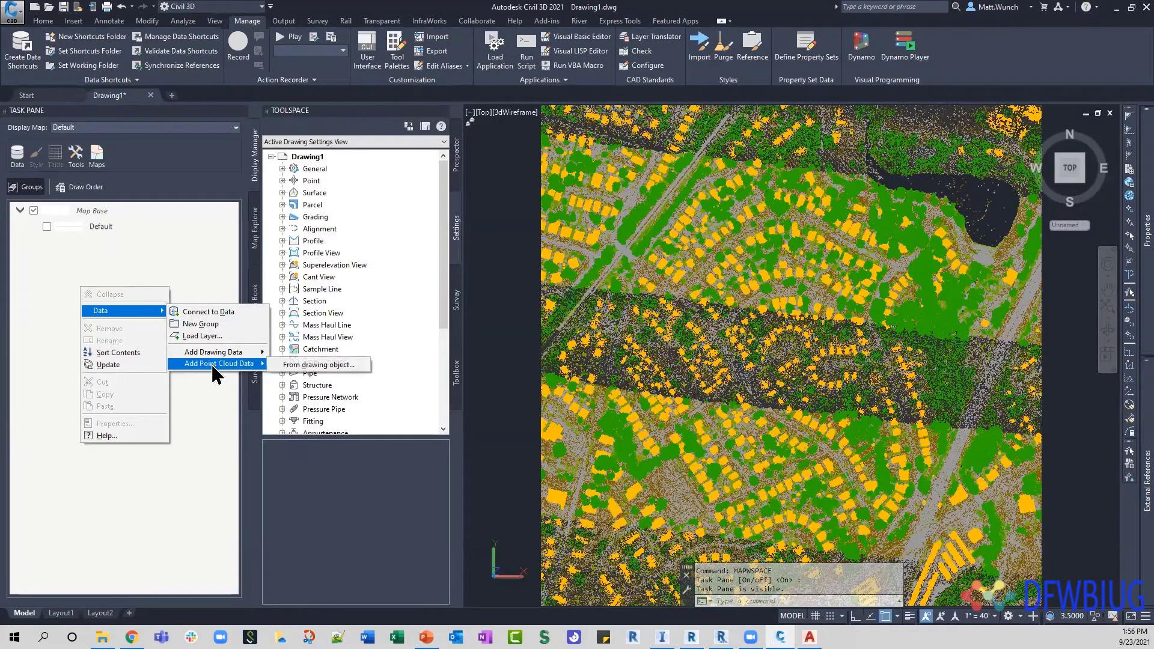
left_click(324, 366)
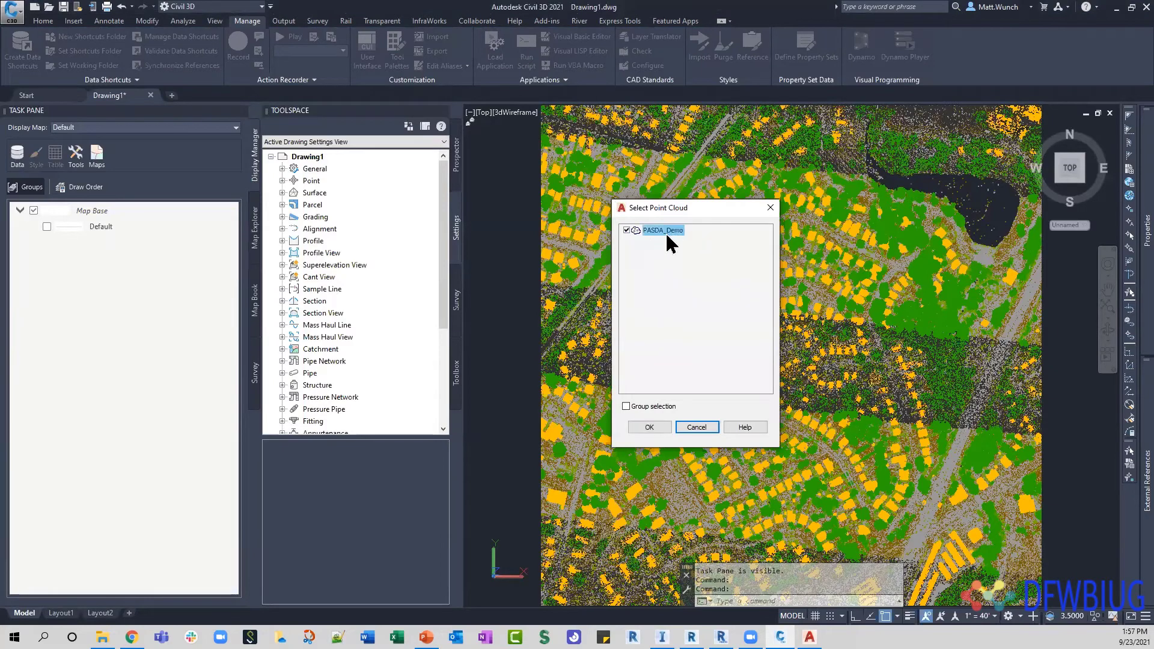
left_click(653, 428)
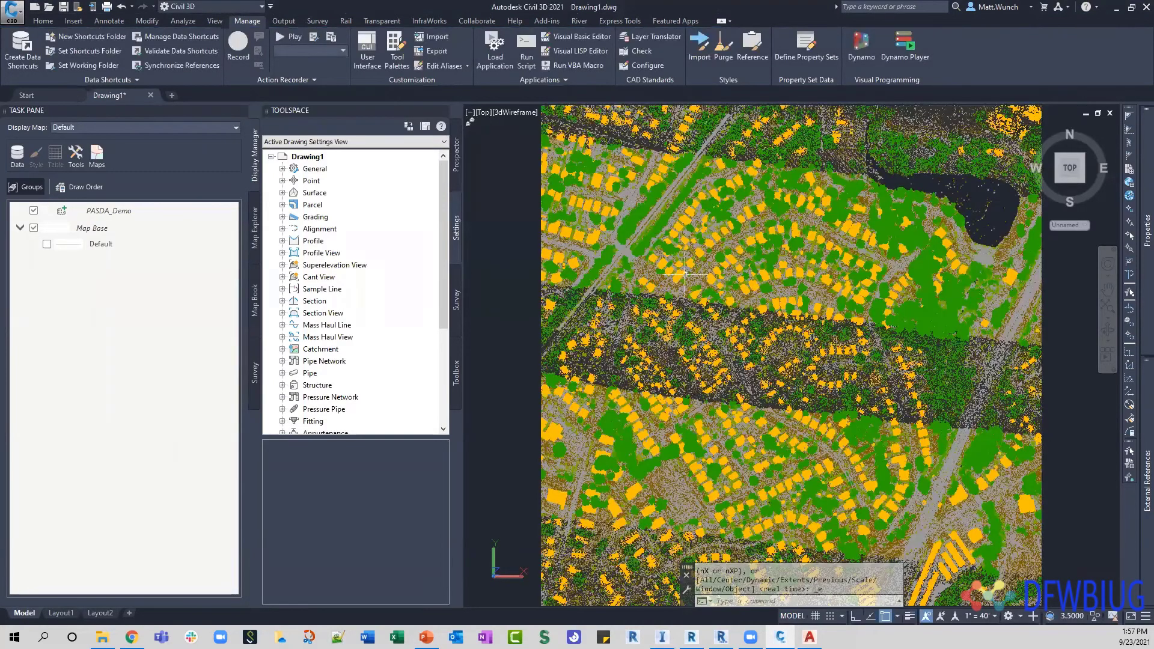
left_click(514, 244)
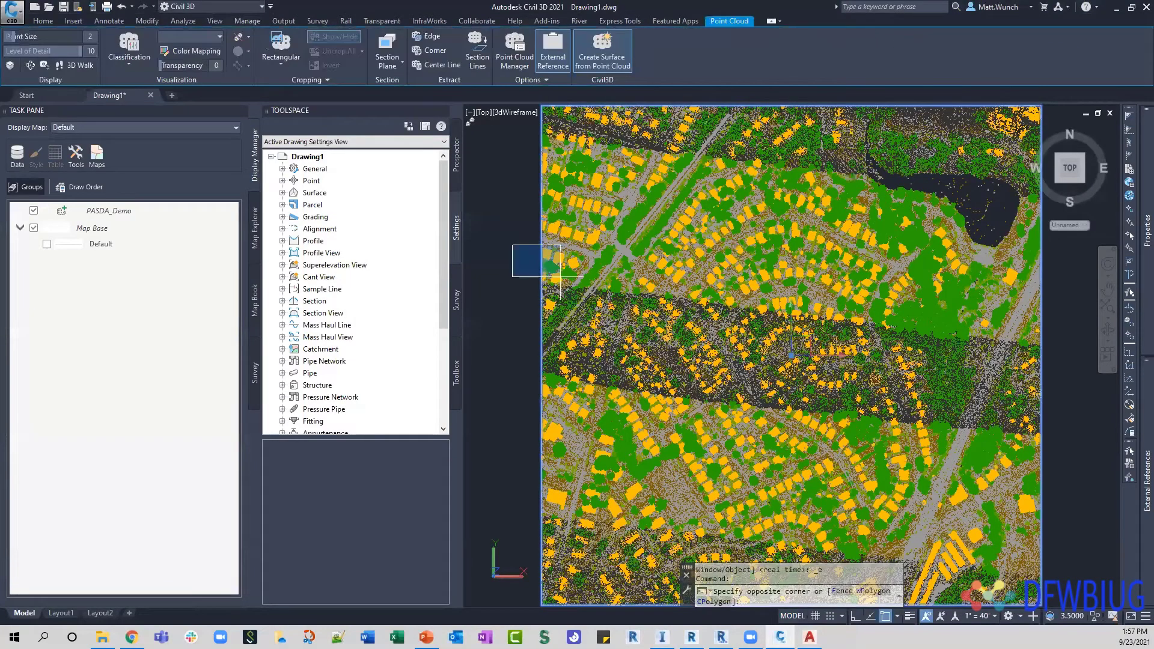
key("Escape")
key("Escape")
Filter the PASDA_Demo layer by classification so that only the 2 Ground class is included
left_click(113, 217)
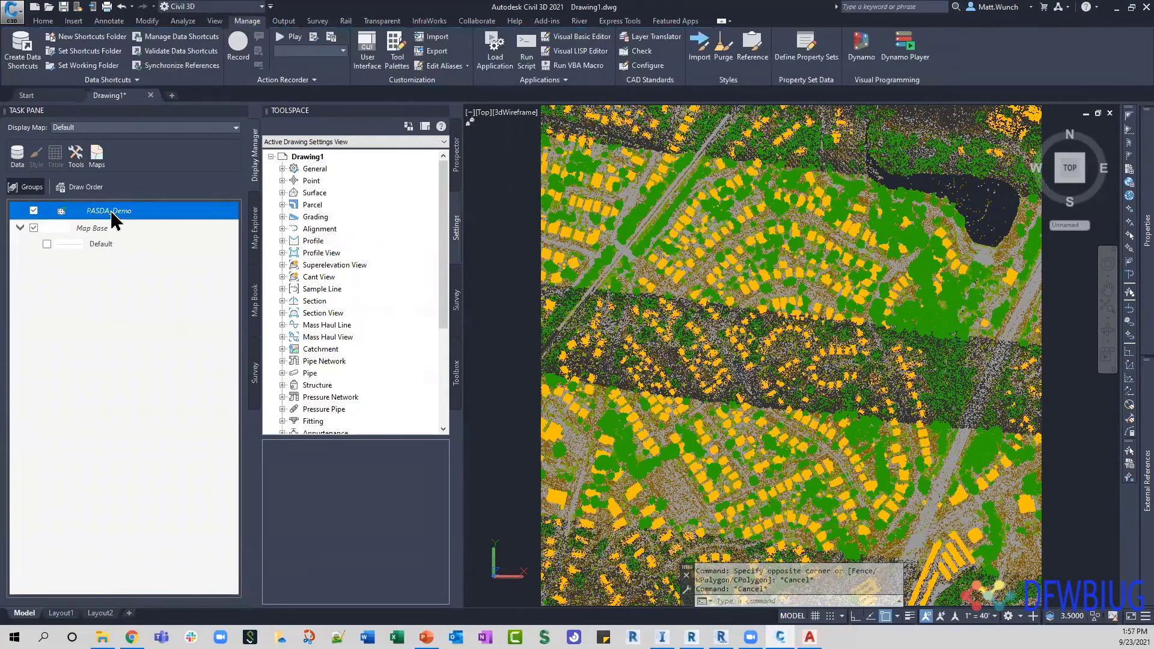
right_click(112, 214)
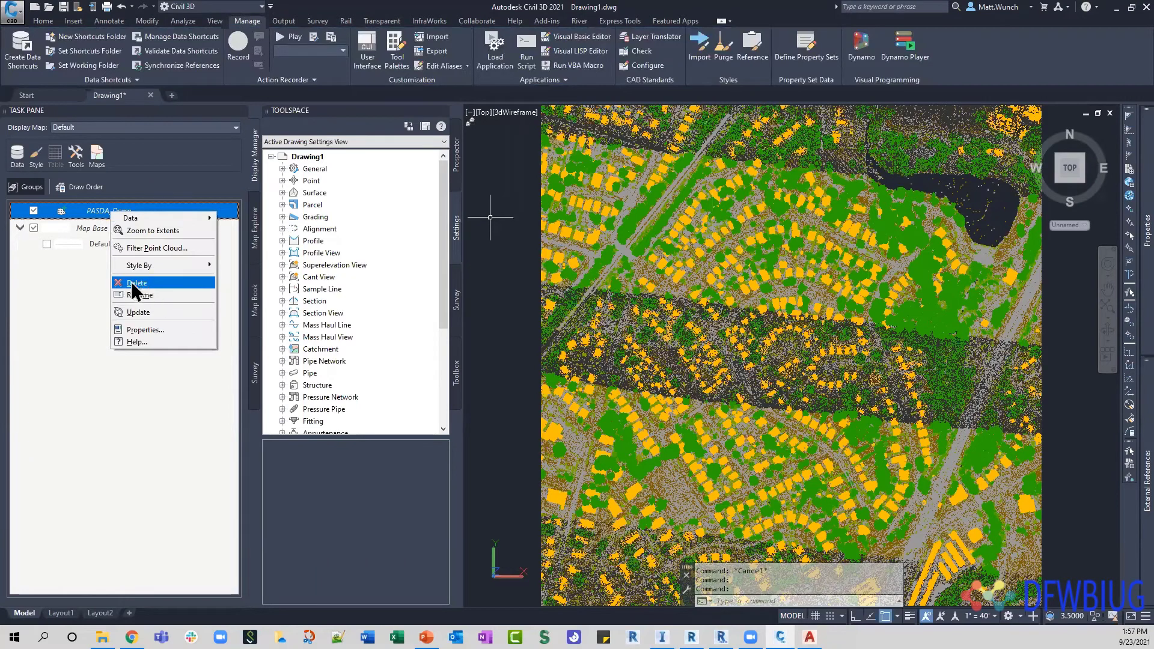
left_click(154, 248)
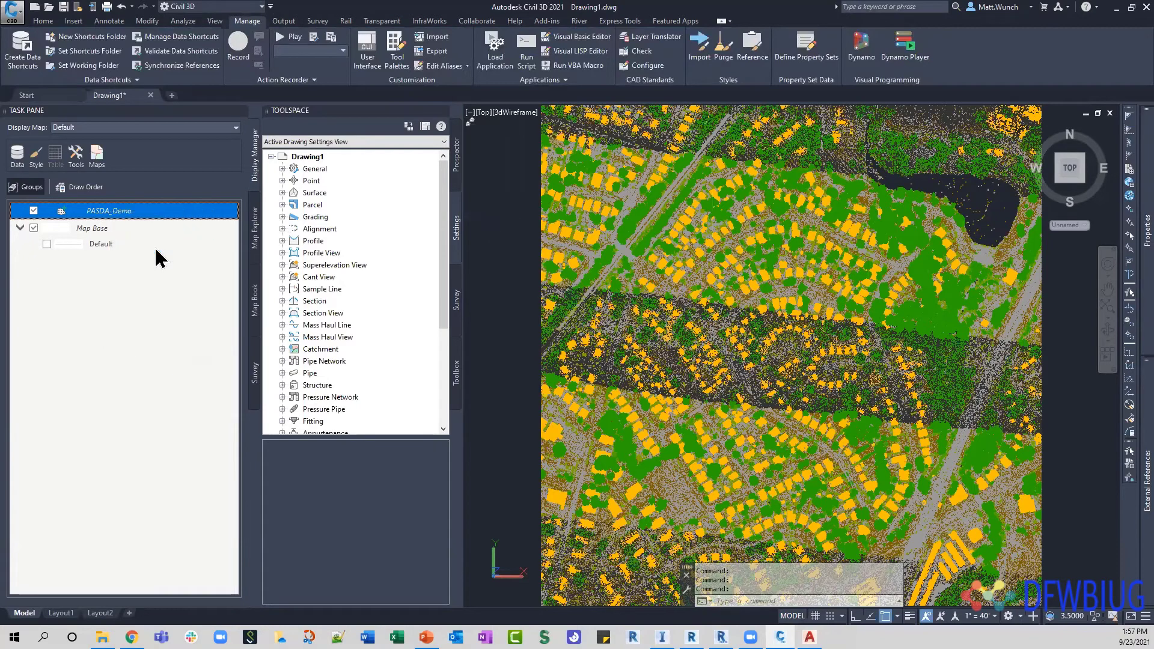
left_click_drag(771, 221, 635, 214)
left_click(588, 303)
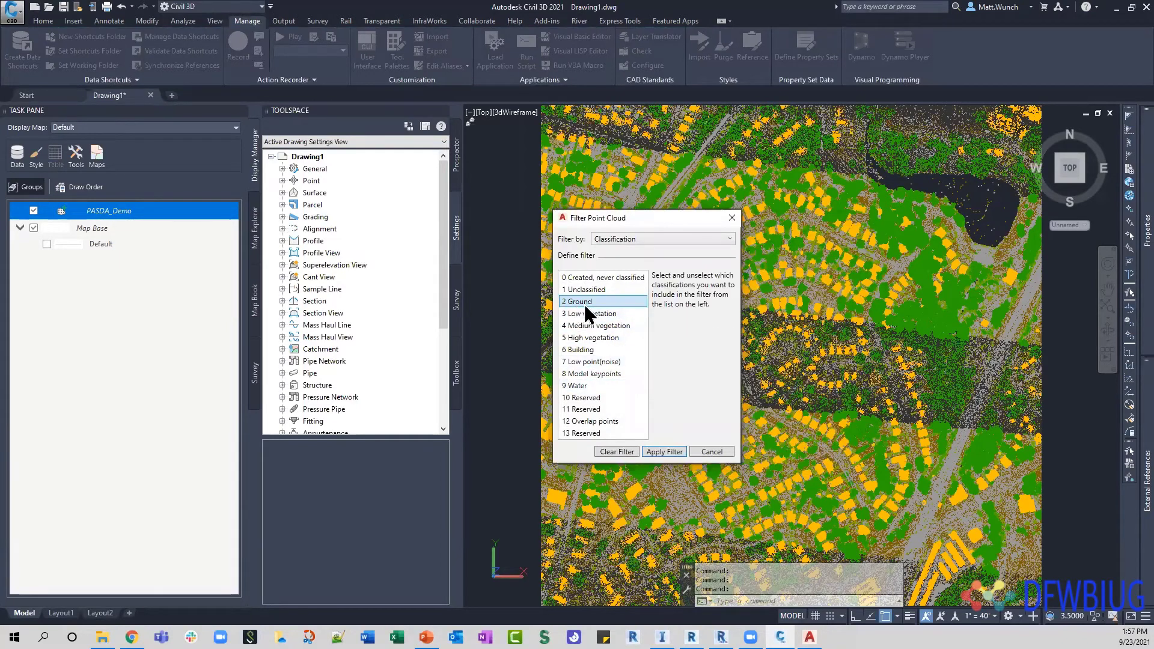
left_click(589, 373)
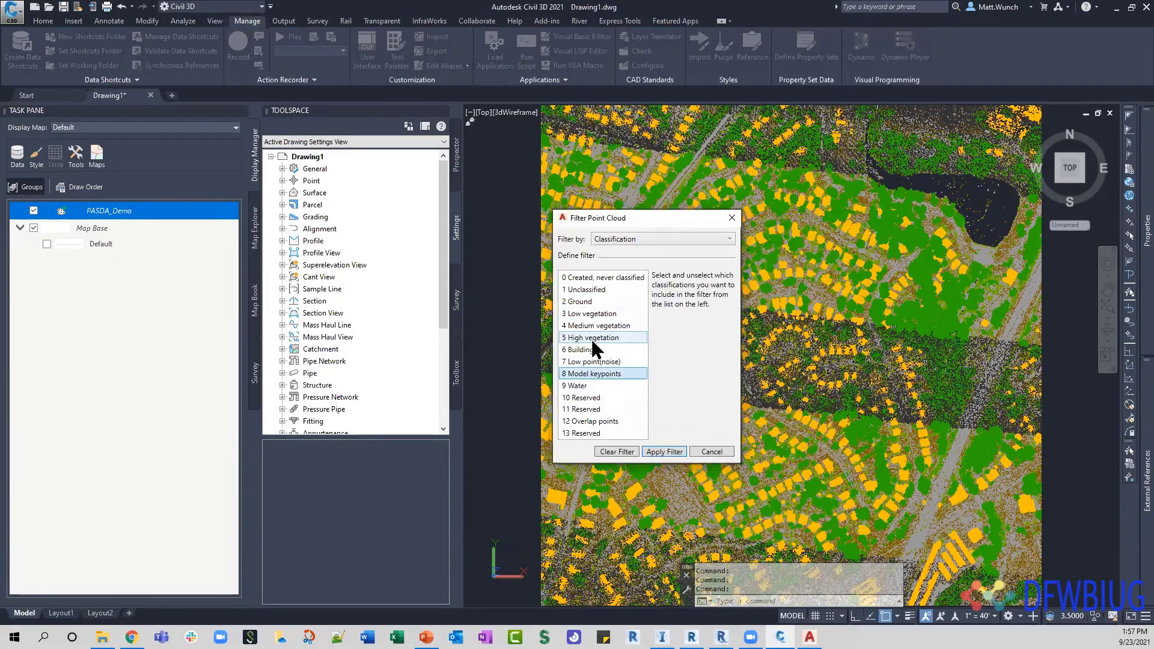
left_click(590, 303)
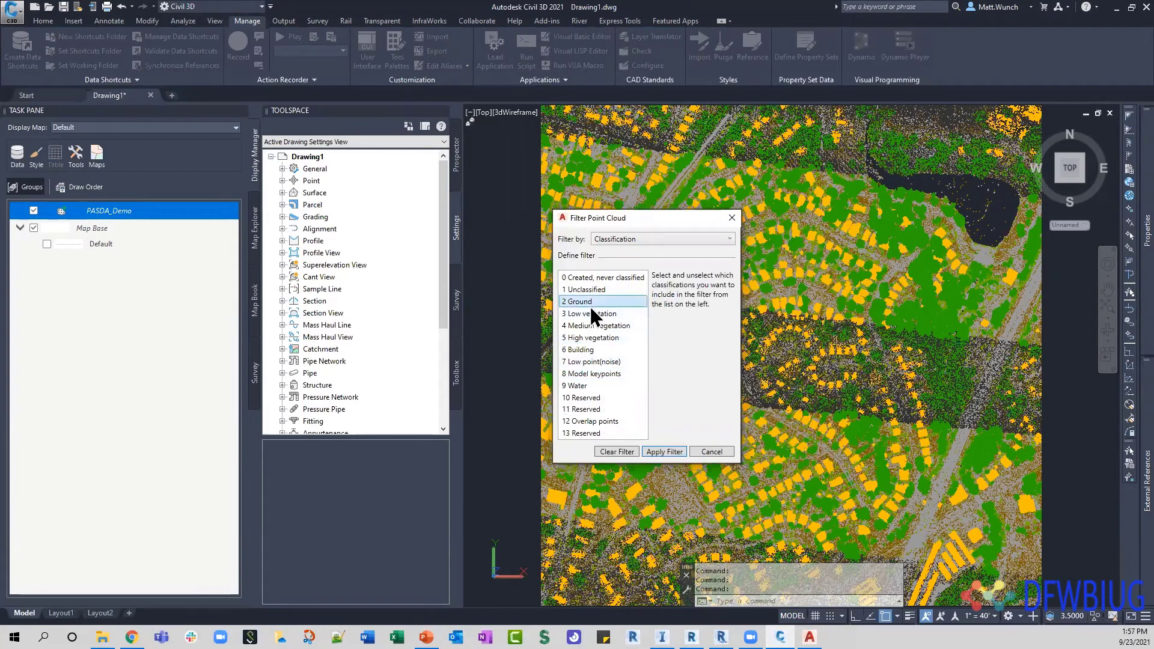
left_click(658, 453)
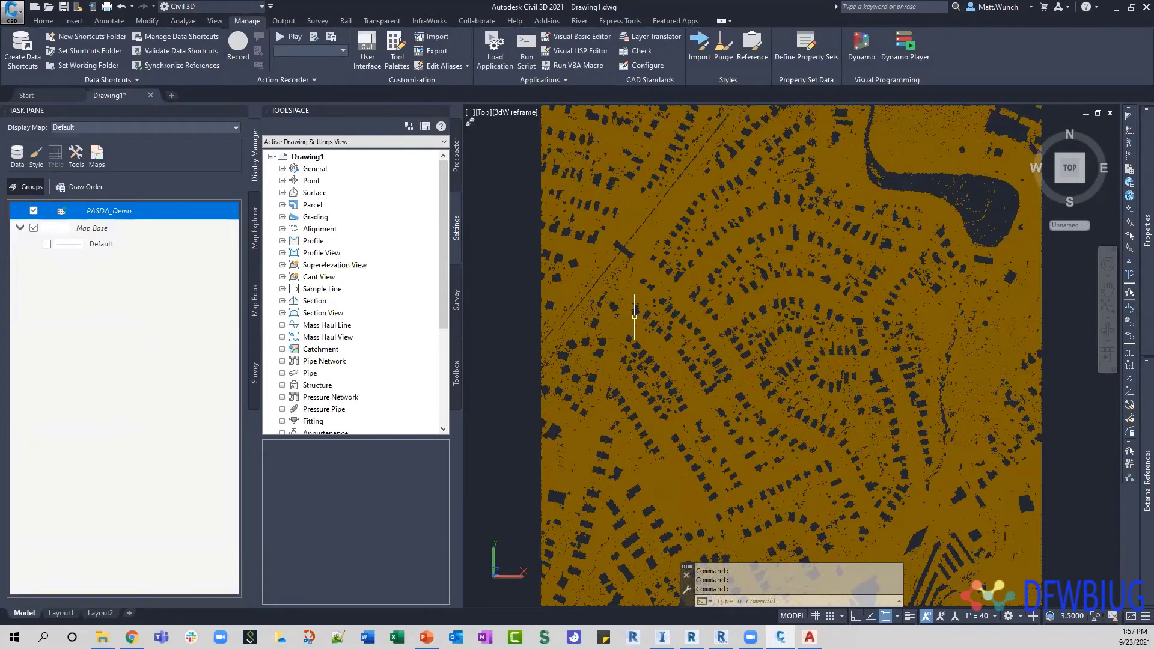
Start creating a TIN surface from the ground-filtered point cloud, with No filter as the non-ground point filtering method
left_click(565, 193)
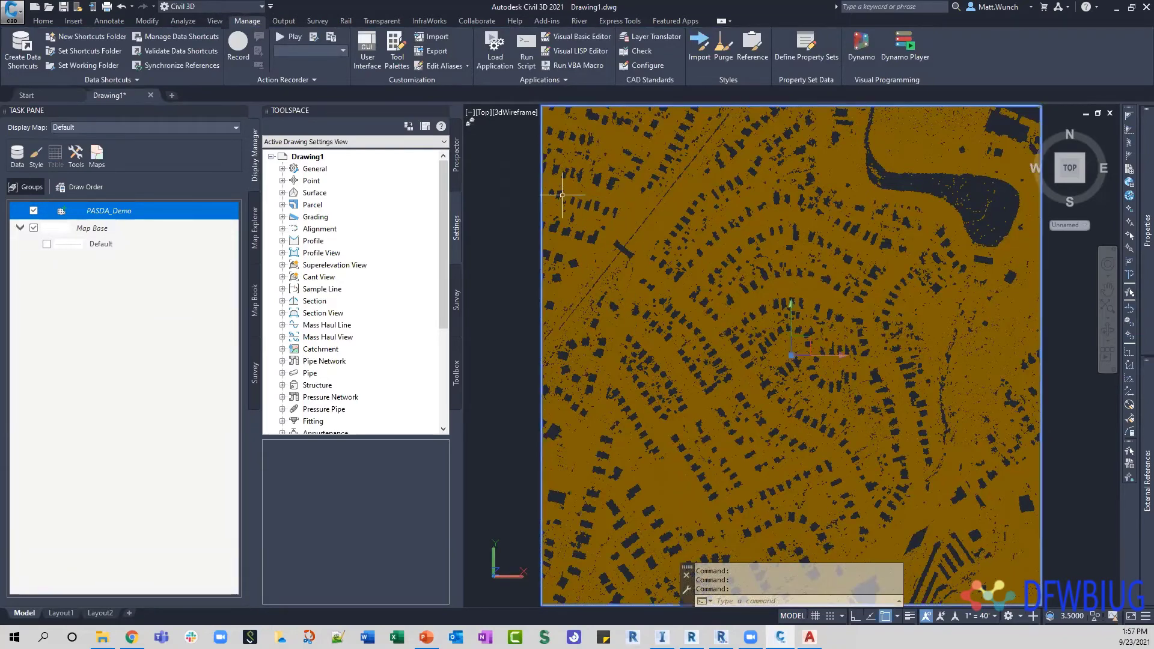
left_click(512, 185)
left_click(614, 61)
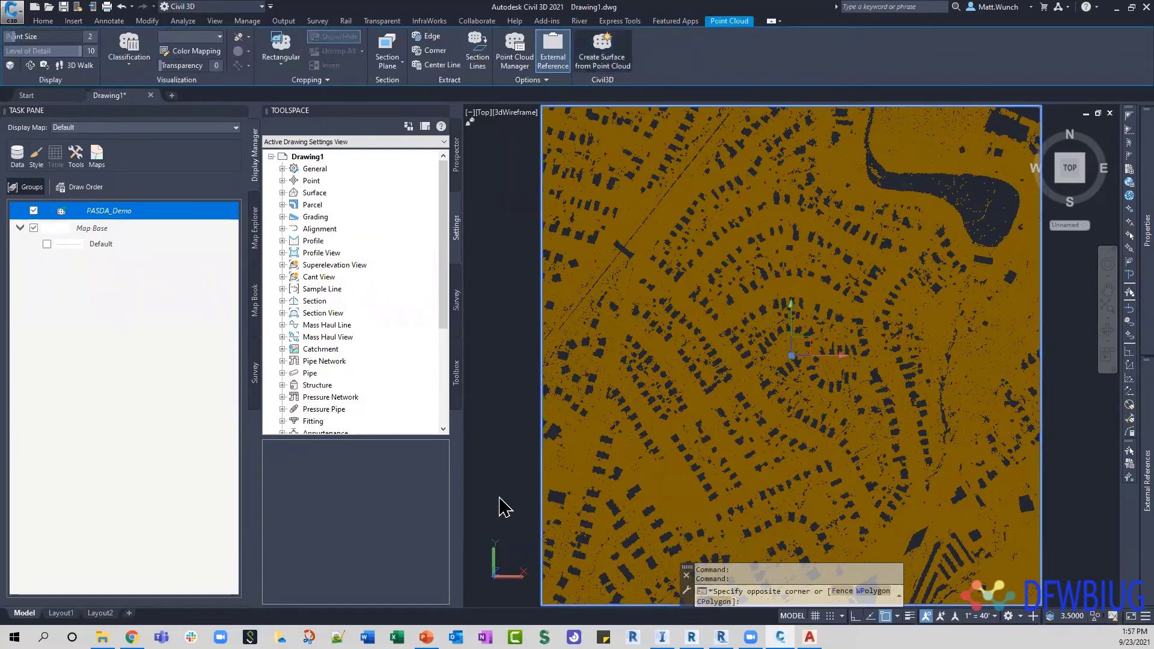
left_click(358, 195)
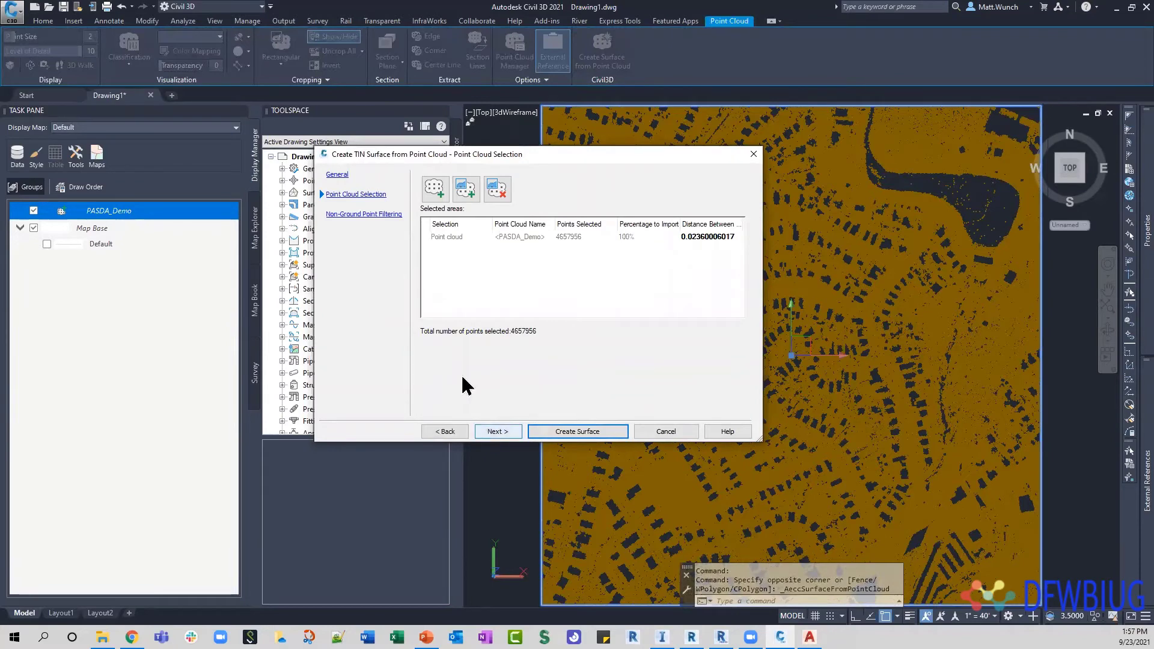
left_click(496, 433)
left_click(434, 240)
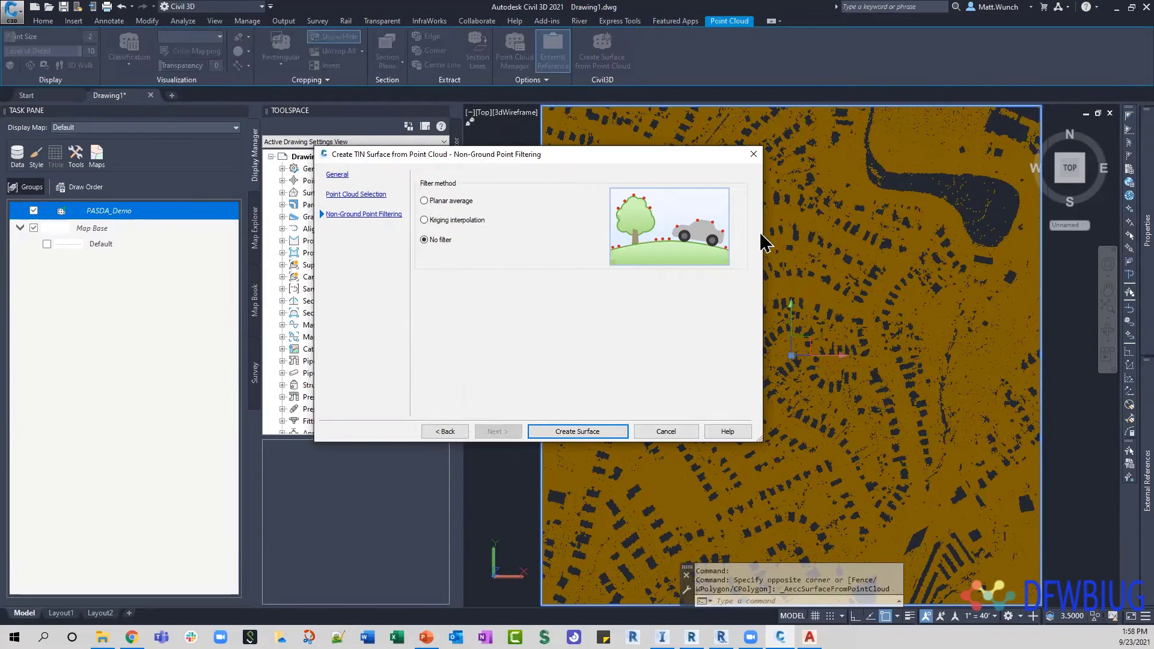
Move the surface wizard aside to examine the ground points, cancel the surface creation and deselect the point cloud
left_click_drag(666, 160, 508, 218)
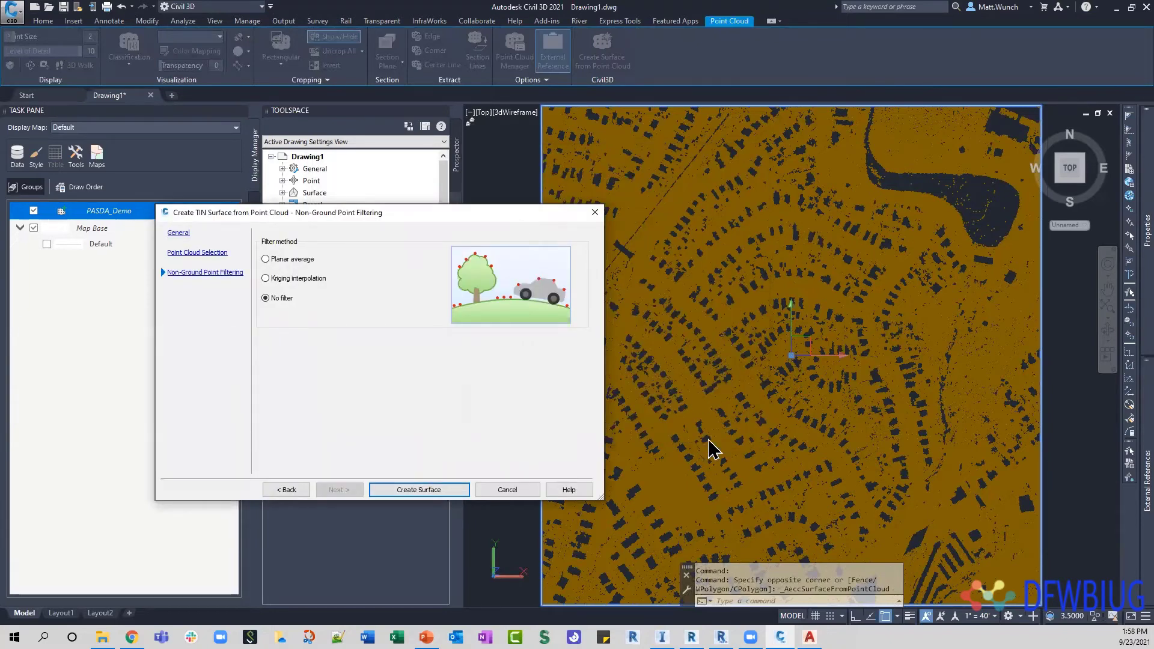
left_click_drag(315, 214, 481, 235)
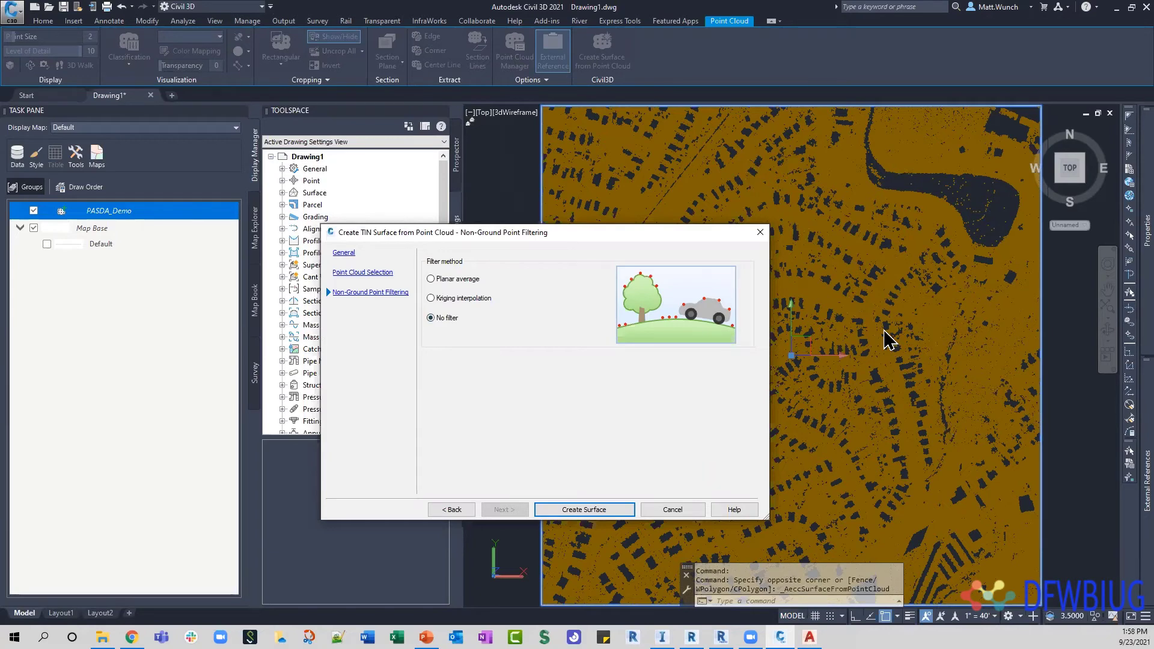
left_click(671, 510)
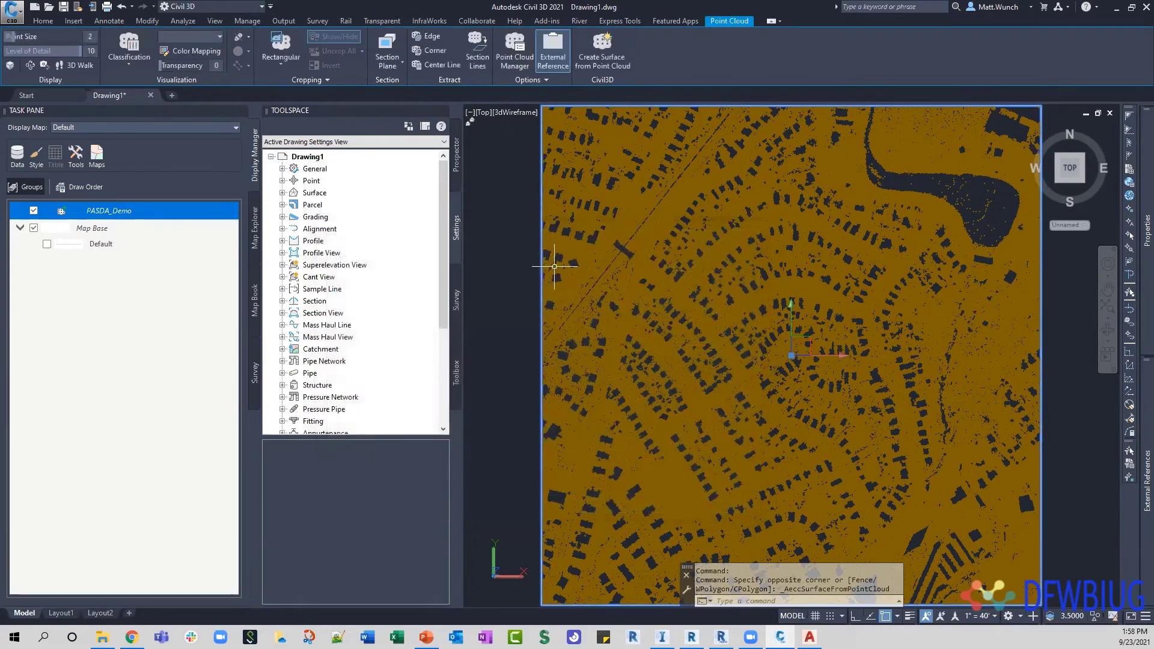
key("Escape")
key("Escape")
key("Escape")
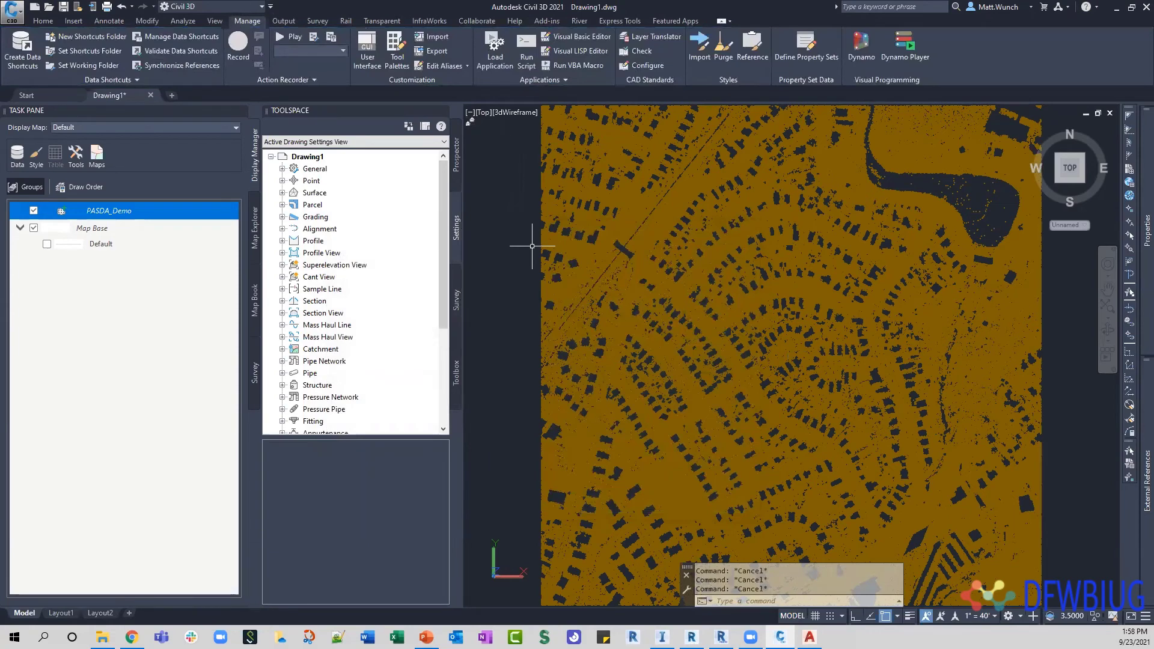
Try to clear the Ground classification filter of the PASDA_Demo layer, and close the filter settings without applying them
right_click(144, 213)
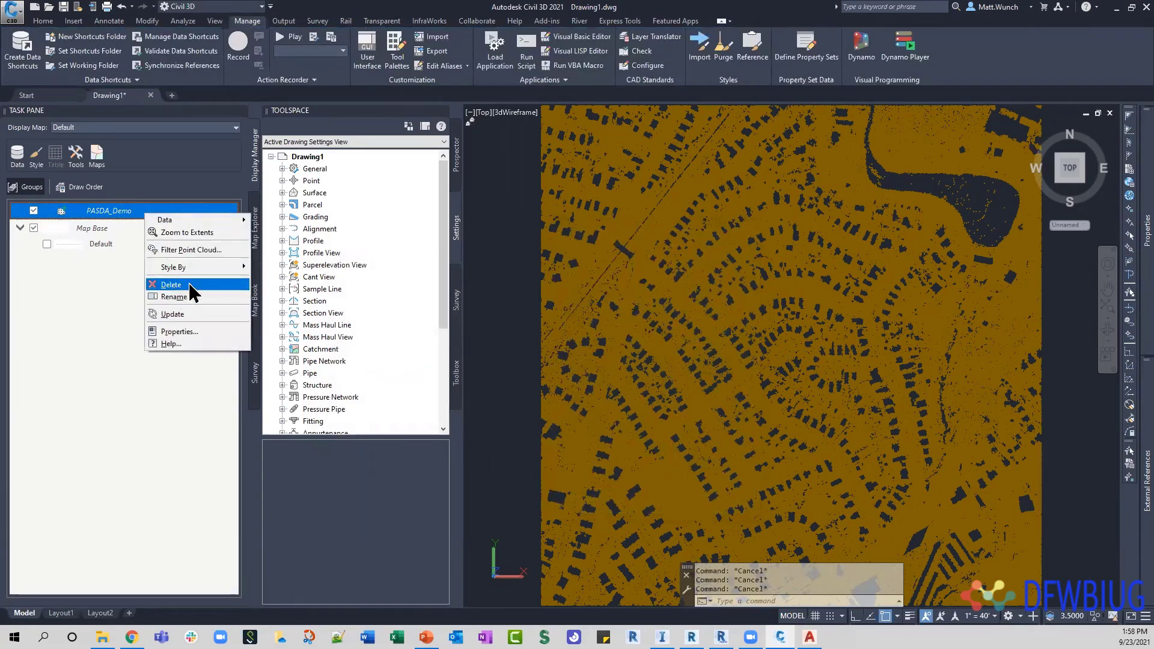
left_click(181, 249)
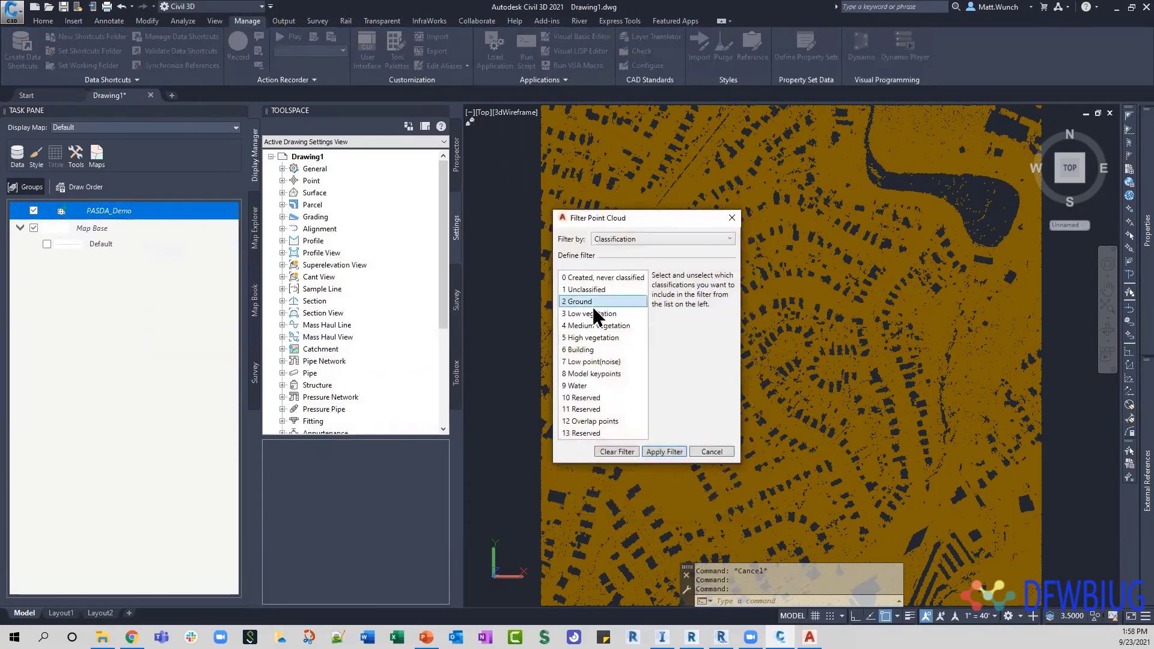
left_click(618, 453)
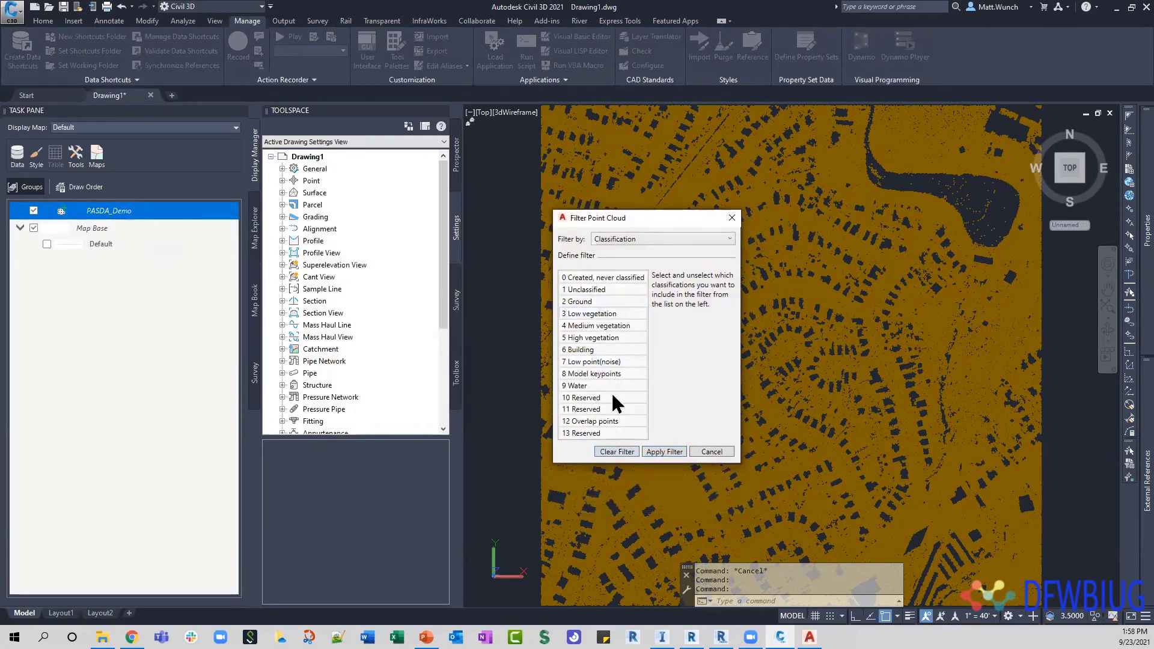
left_click(594, 325)
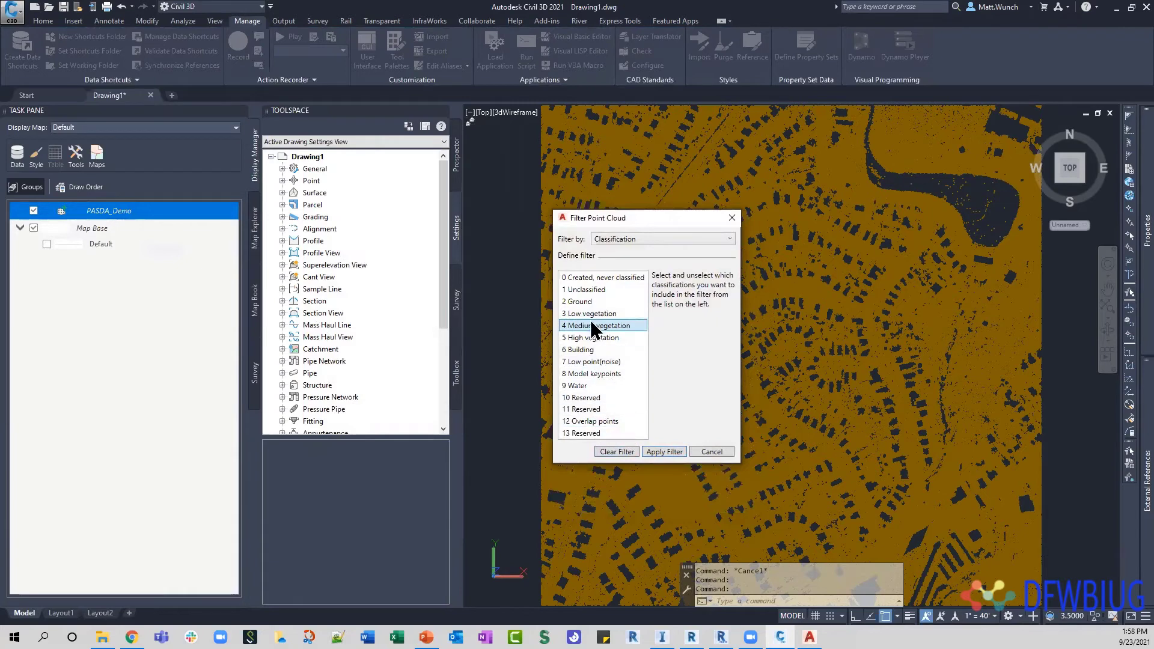
left_click(586, 303)
left_click(618, 453)
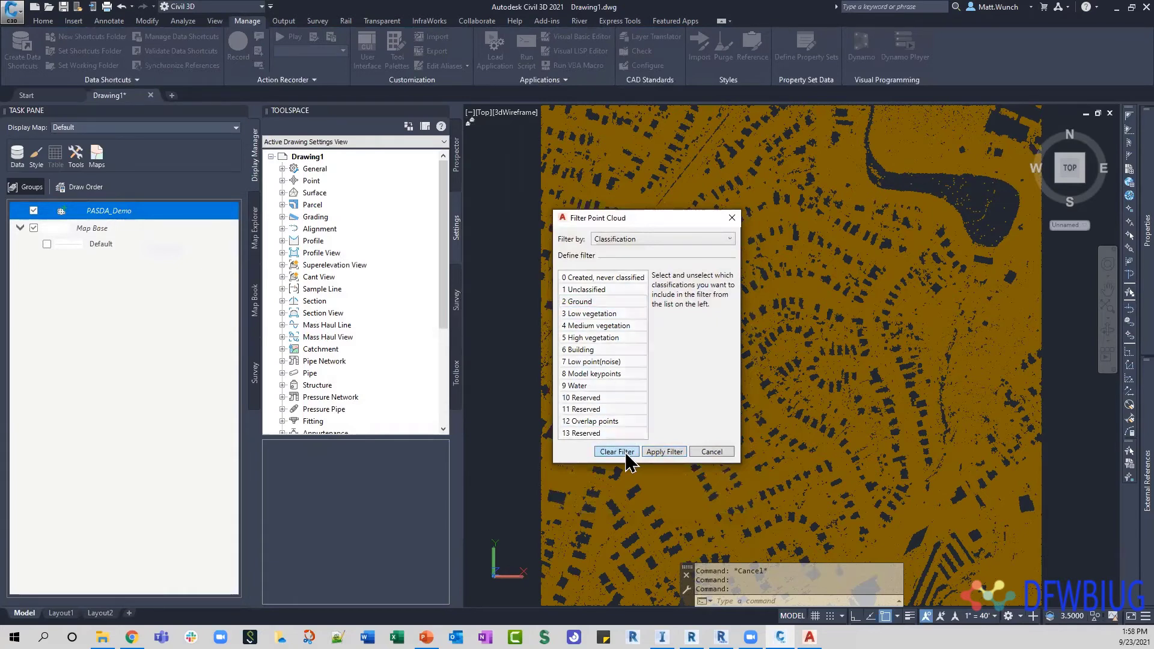
left_click_drag(647, 219, 793, 214)
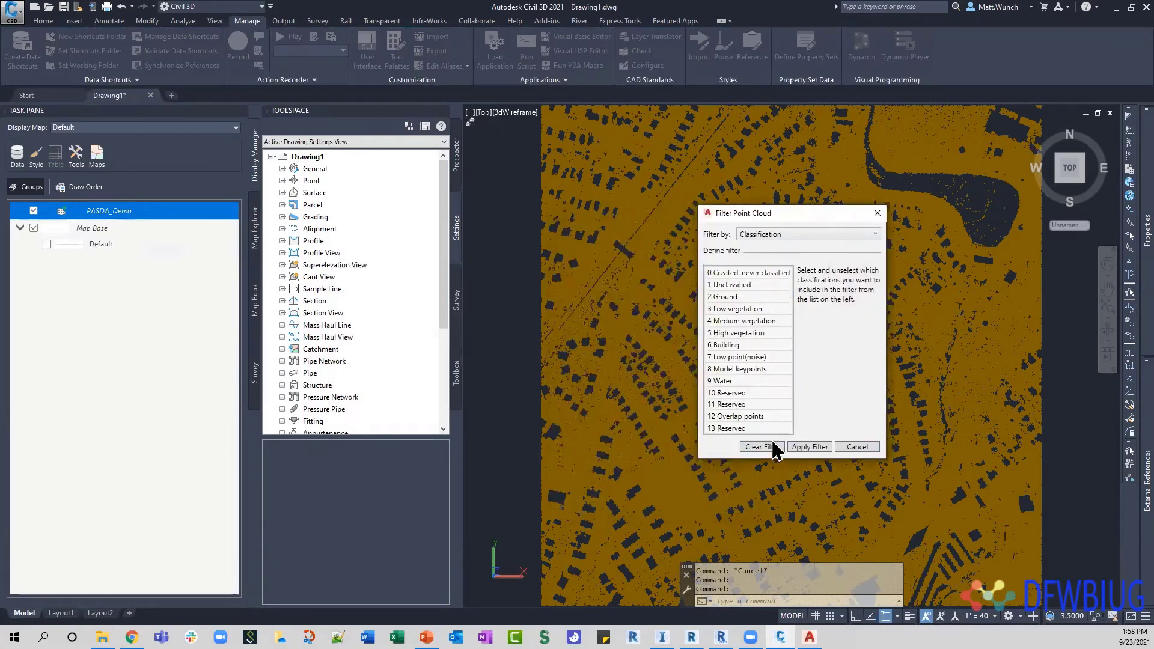
left_click(752, 366)
left_click(745, 296)
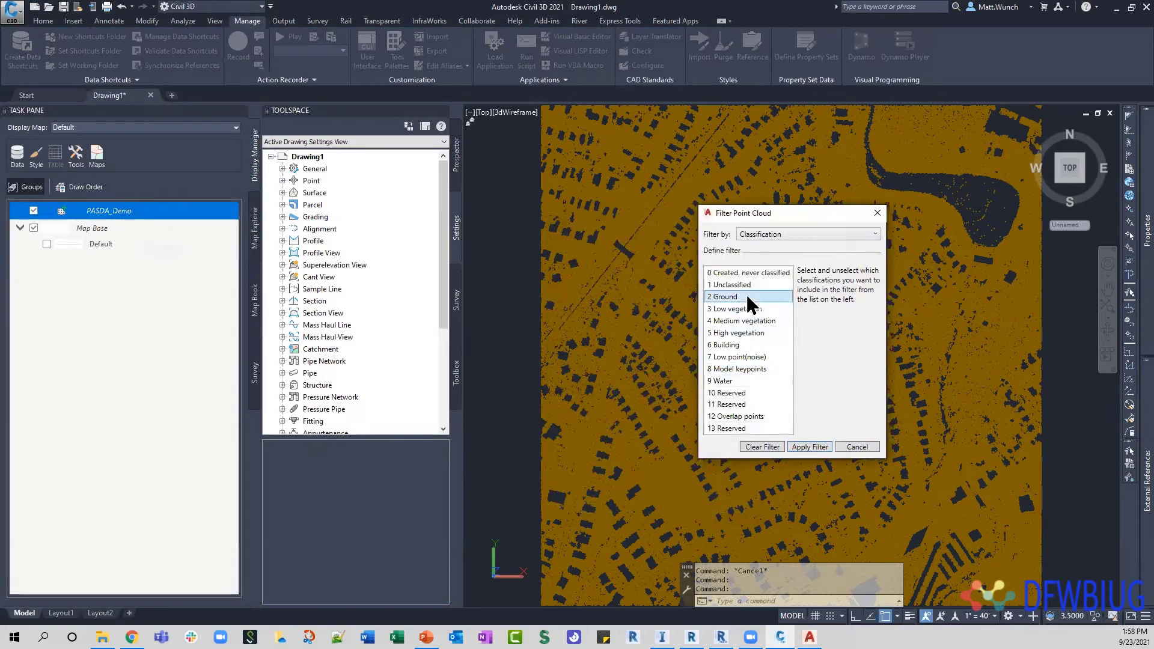
left_click(763, 447)
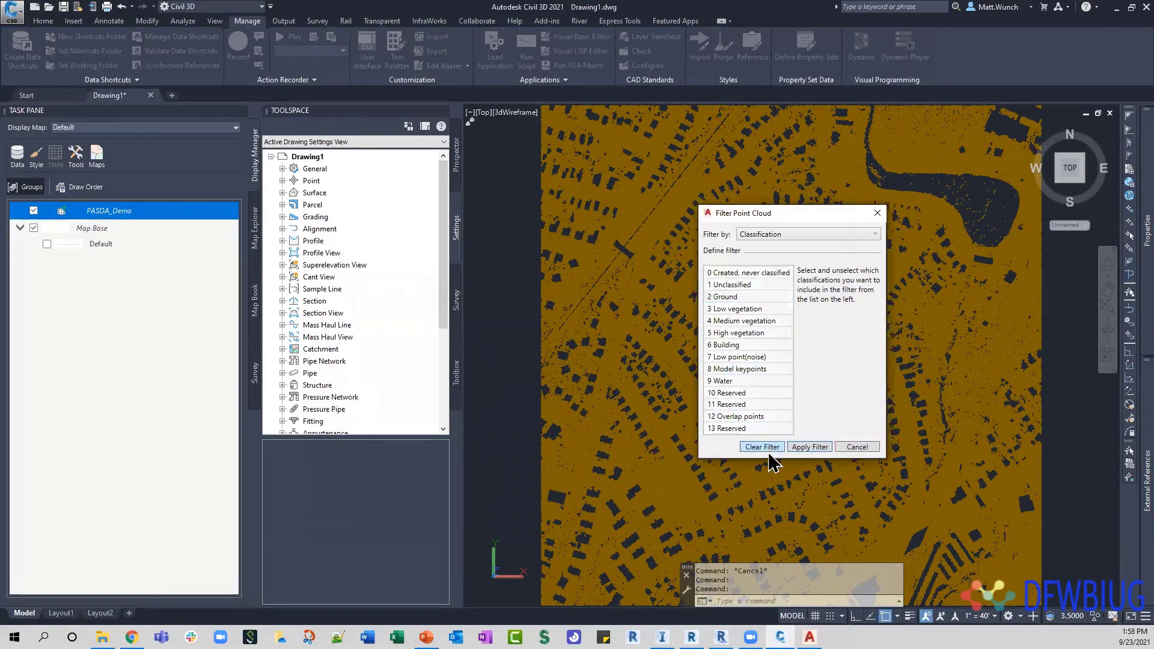
left_click(877, 213)
Try to delete the PASDA_Demo point cloud layer from the display map
scroll(550, 281, "down", 4)
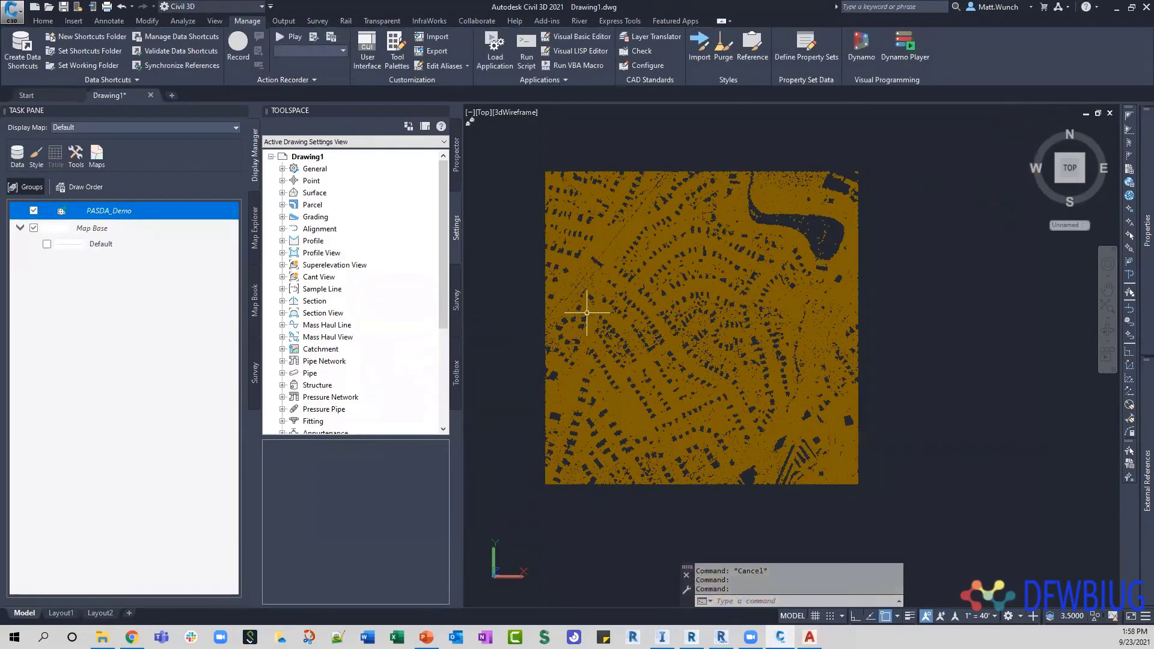
scroll(582, 302, "up", 3)
scroll(585, 301, "down", 4)
right_click(111, 210)
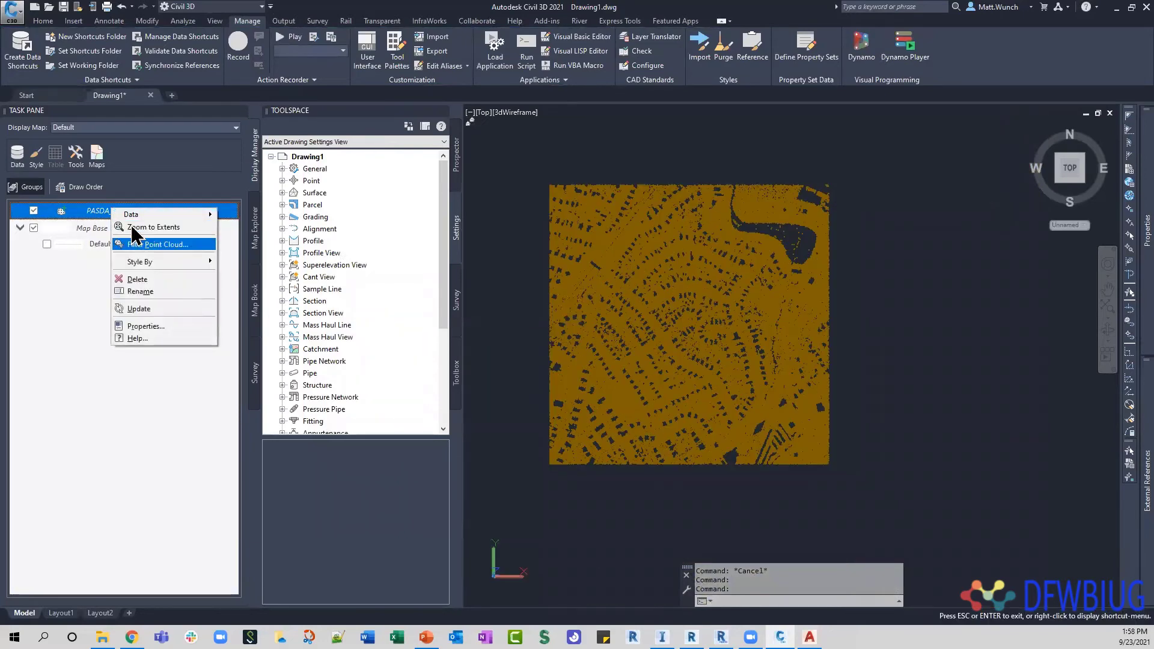
left_click(150, 280)
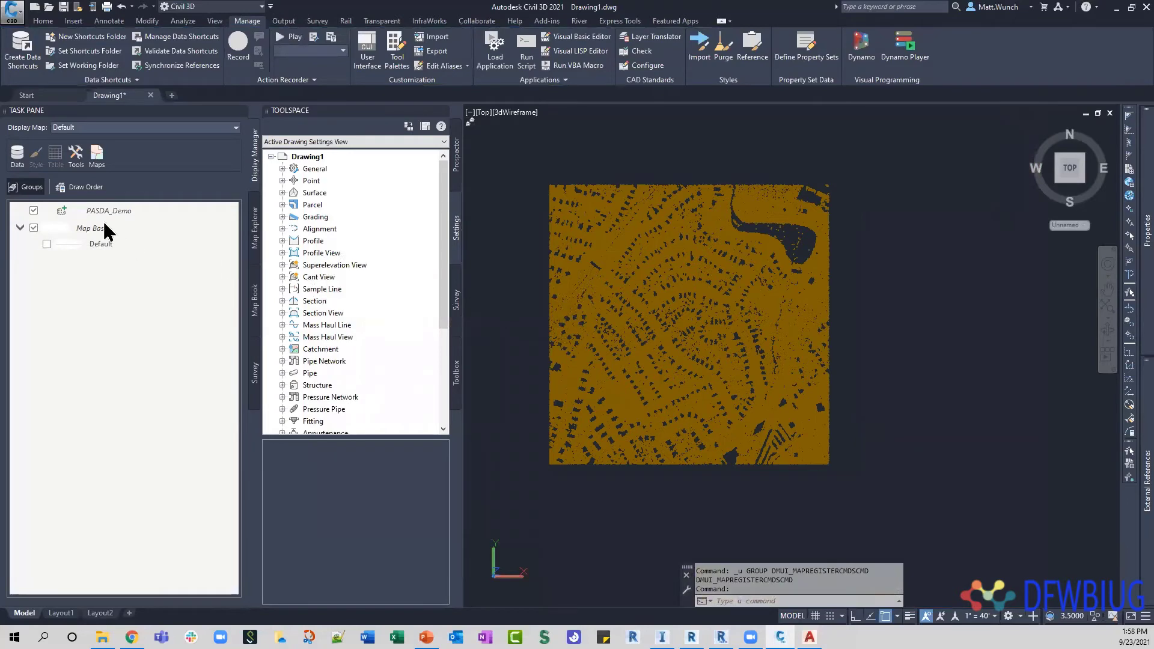
Try to clear the classification filter of the PASDA_Demo layer, and close the filter settings without applying a filter
right_click(106, 210)
left_click(146, 244)
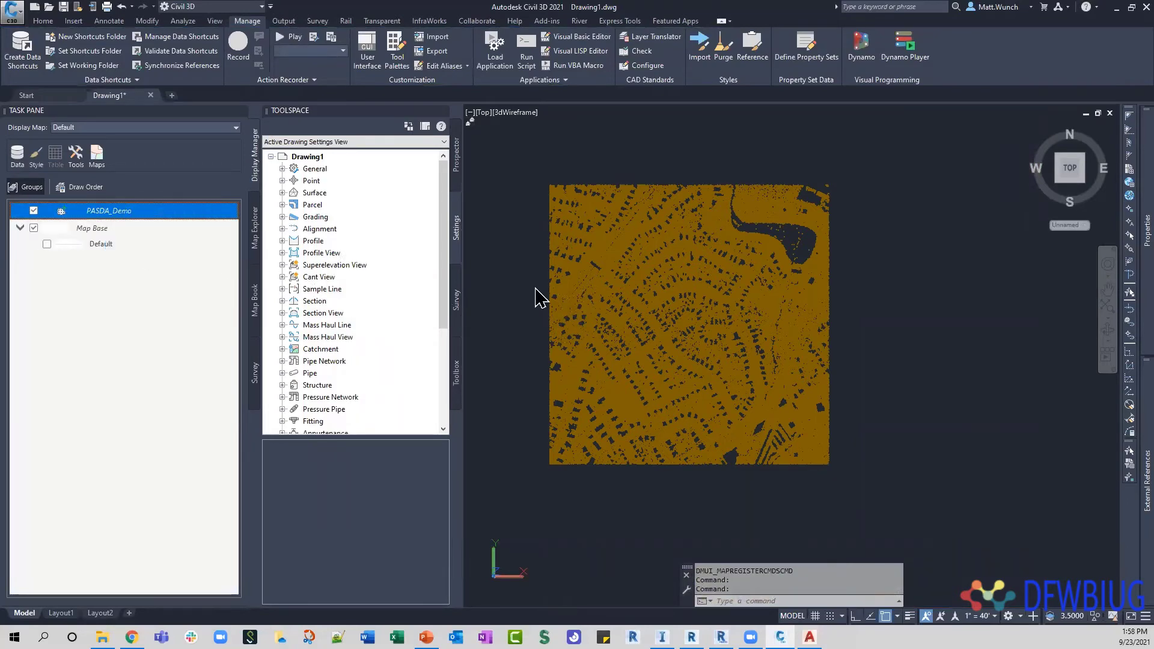
left_click(793, 234)
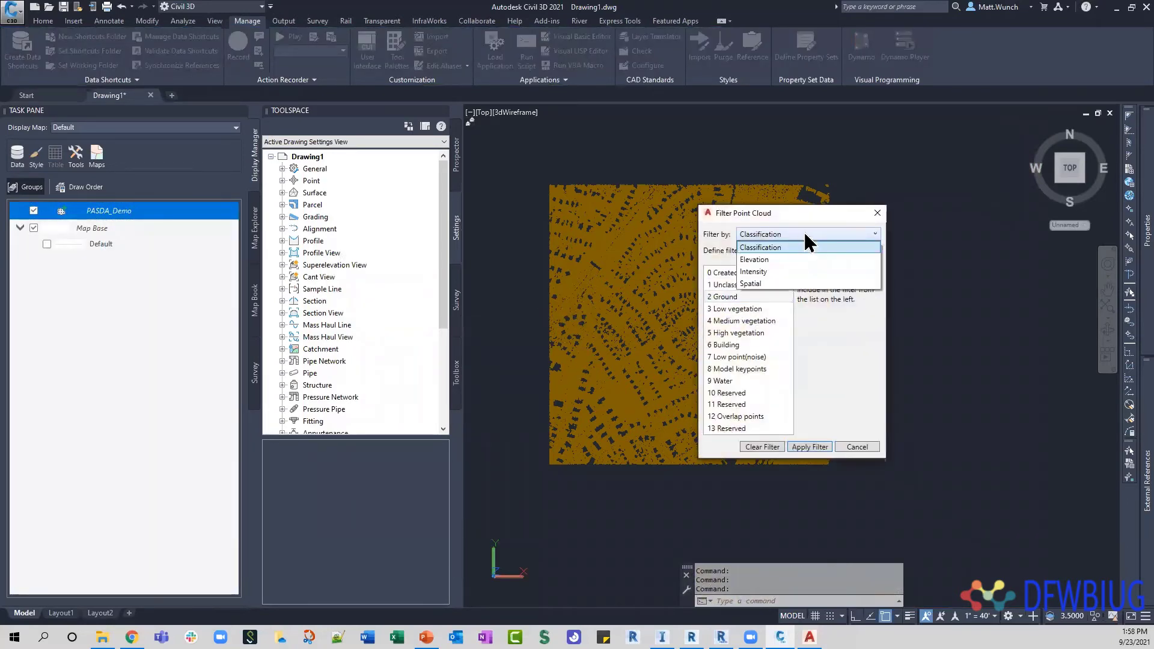
left_click(804, 232)
left_click(720, 296)
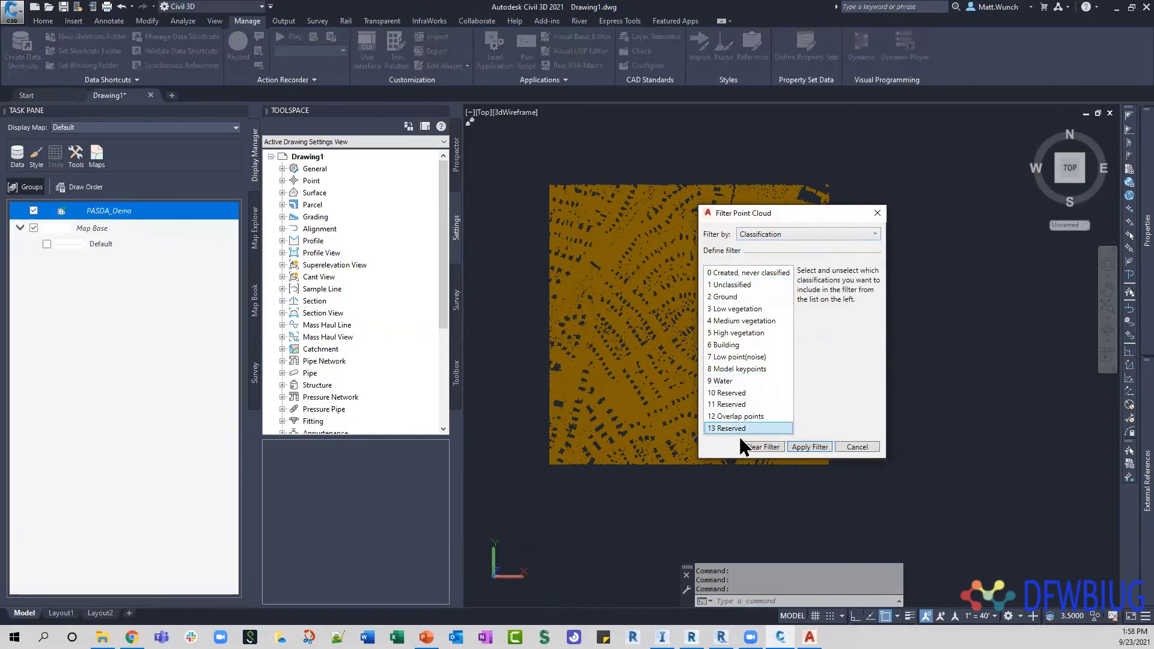
left_click(759, 449)
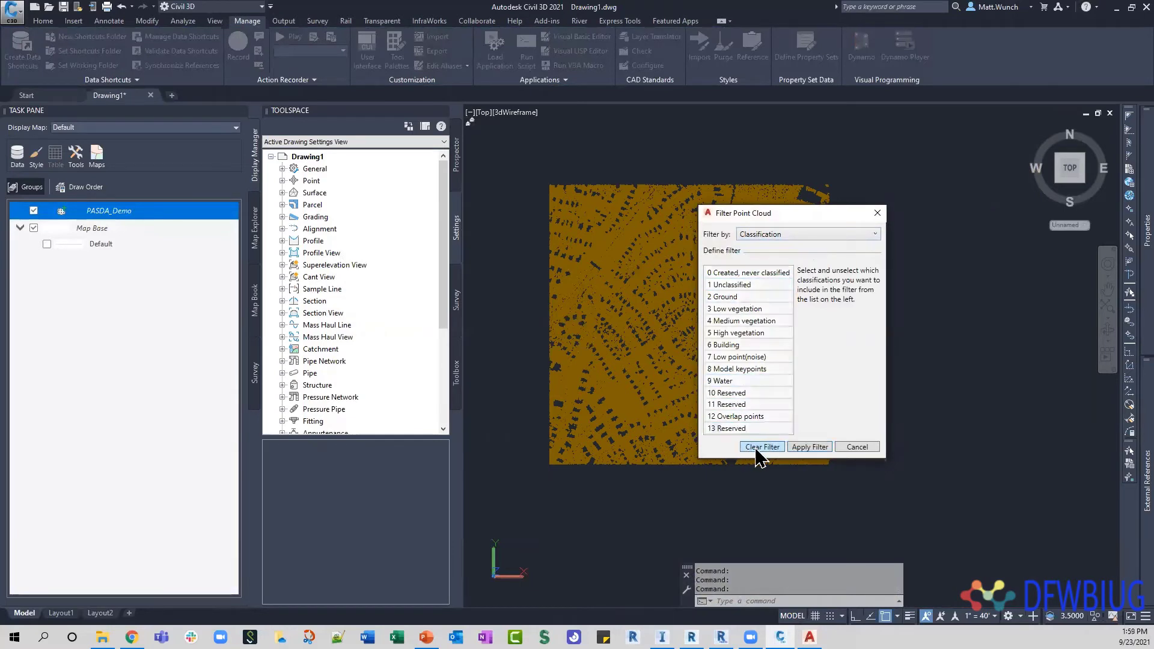
left_click_drag(766, 214, 649, 213)
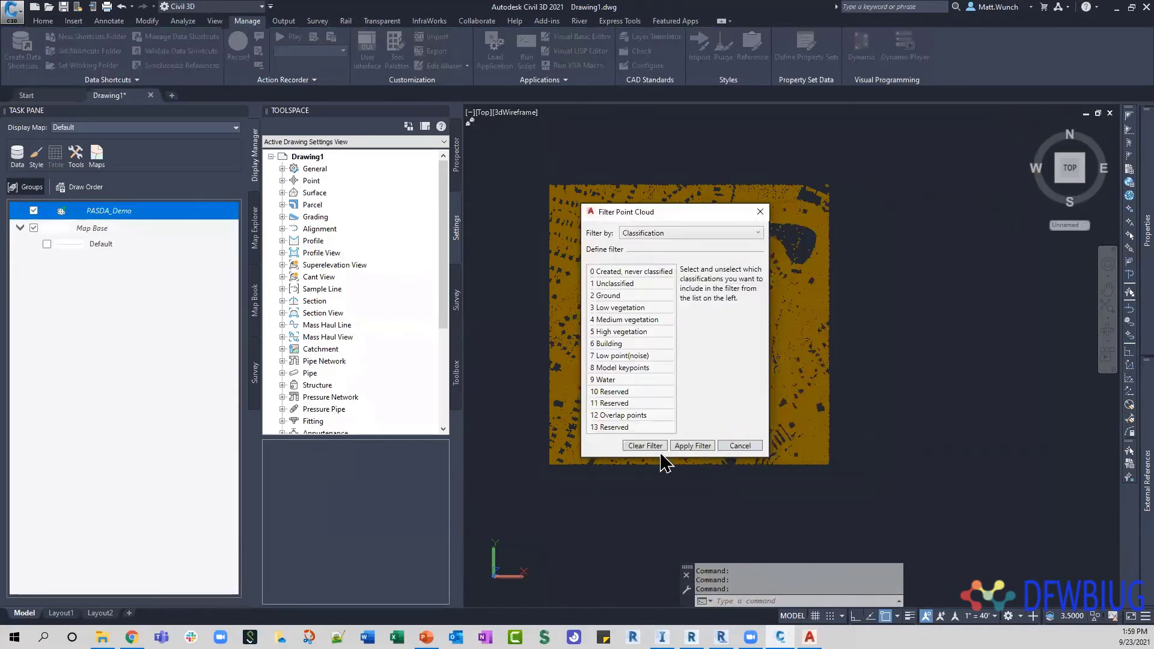
left_click(760, 212)
Regenerate the drawing twice to refresh the point cloud display
type("re")
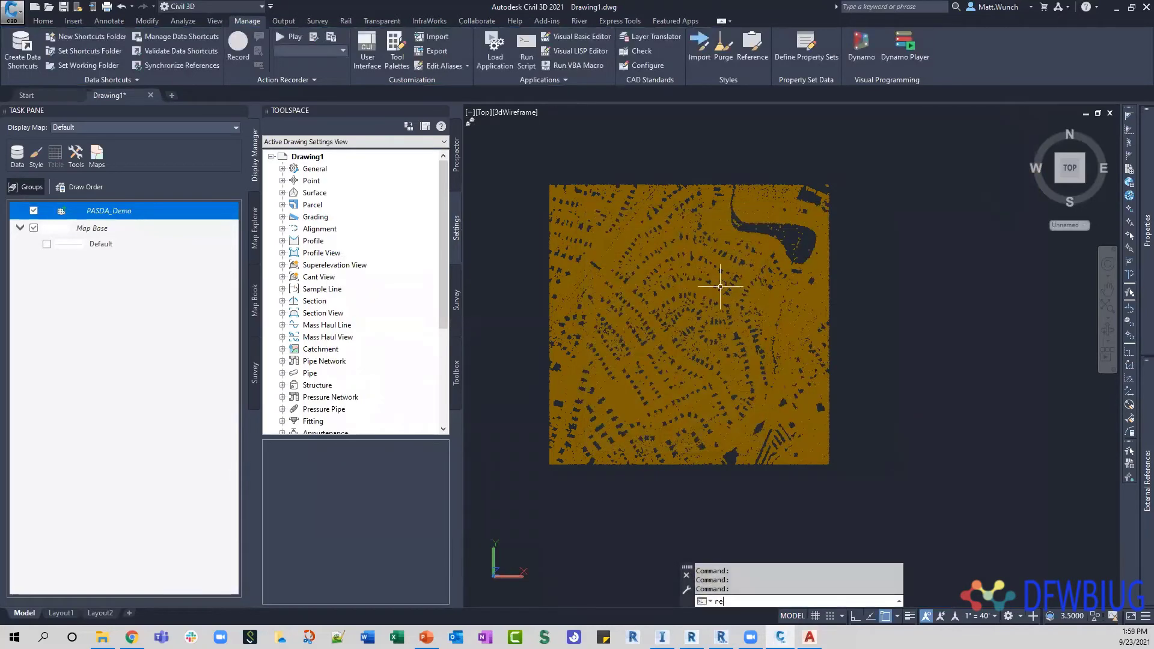
key("Return")
type("re")
key("Return")
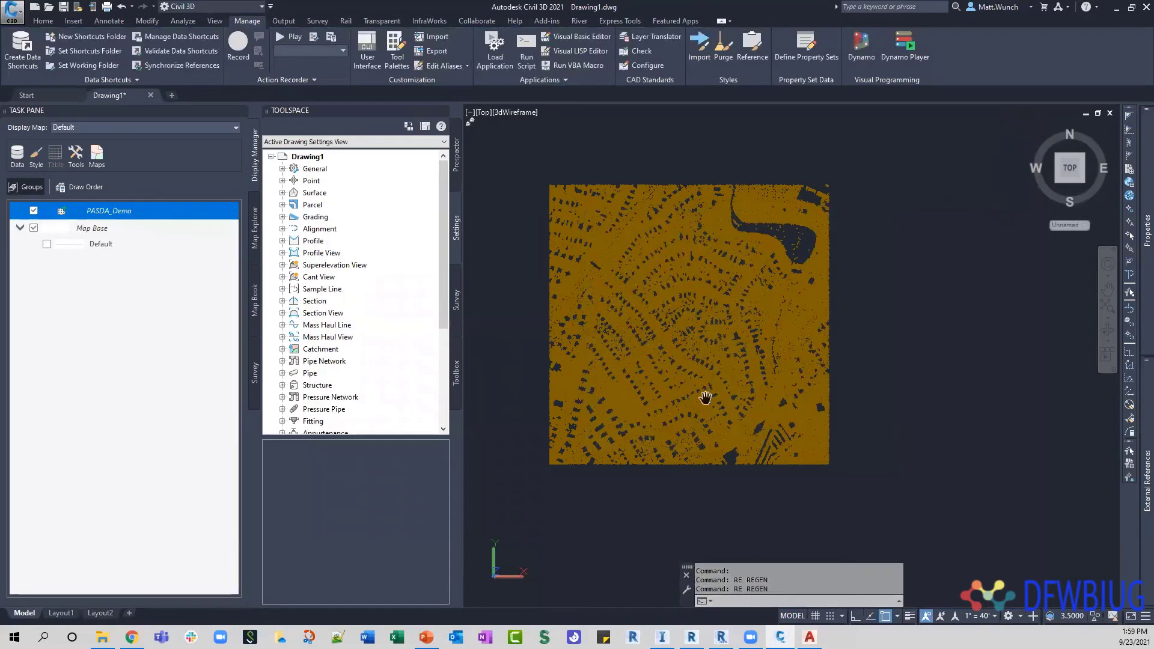
Delete the PASDA_Demo point cloud layer from the display map and regenerate the drawing
right_click(115, 217)
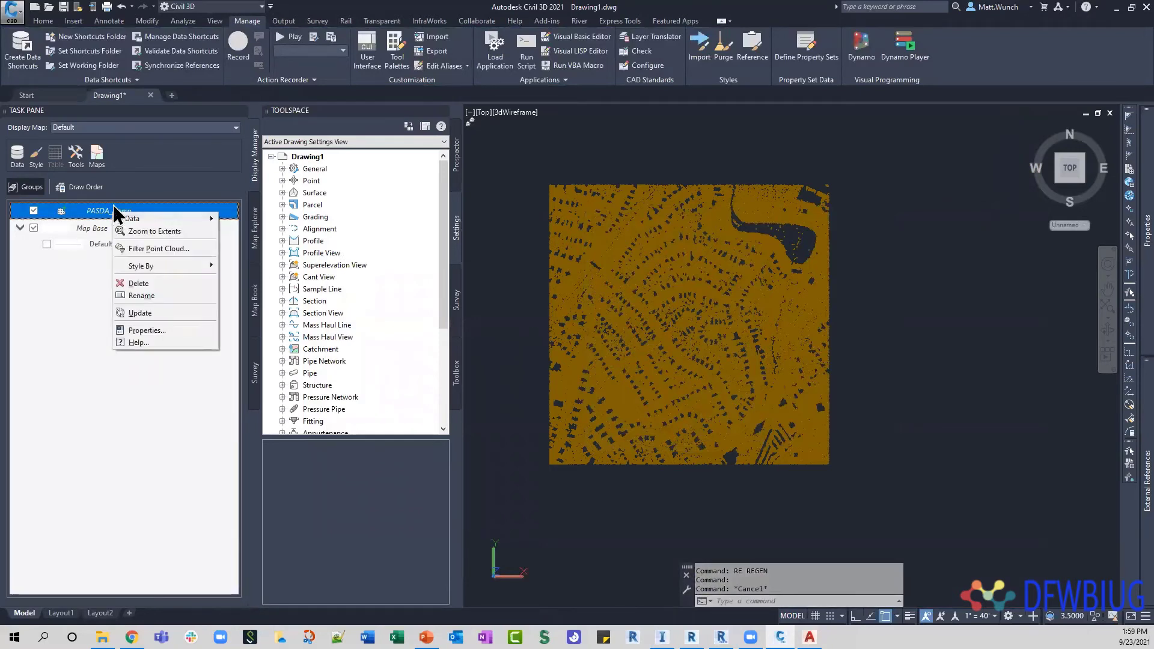
left_click(151, 283)
type("re")
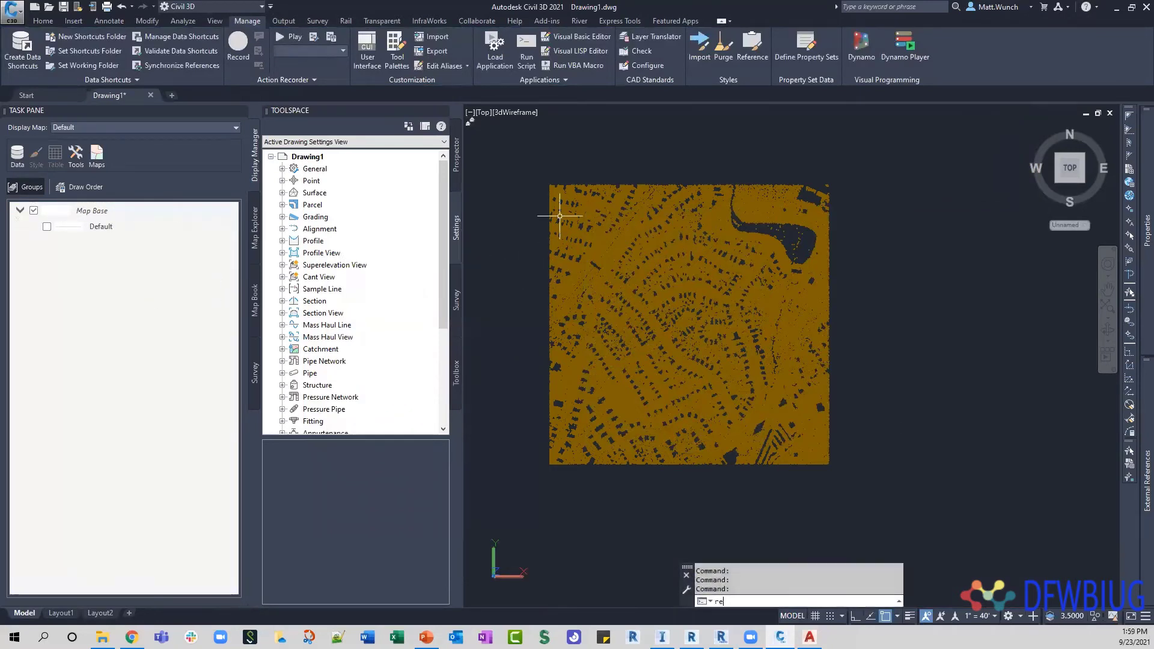
key("Return")
Undo the removal of the PASDA_Demo layer from the display map
key("ctrl+z")
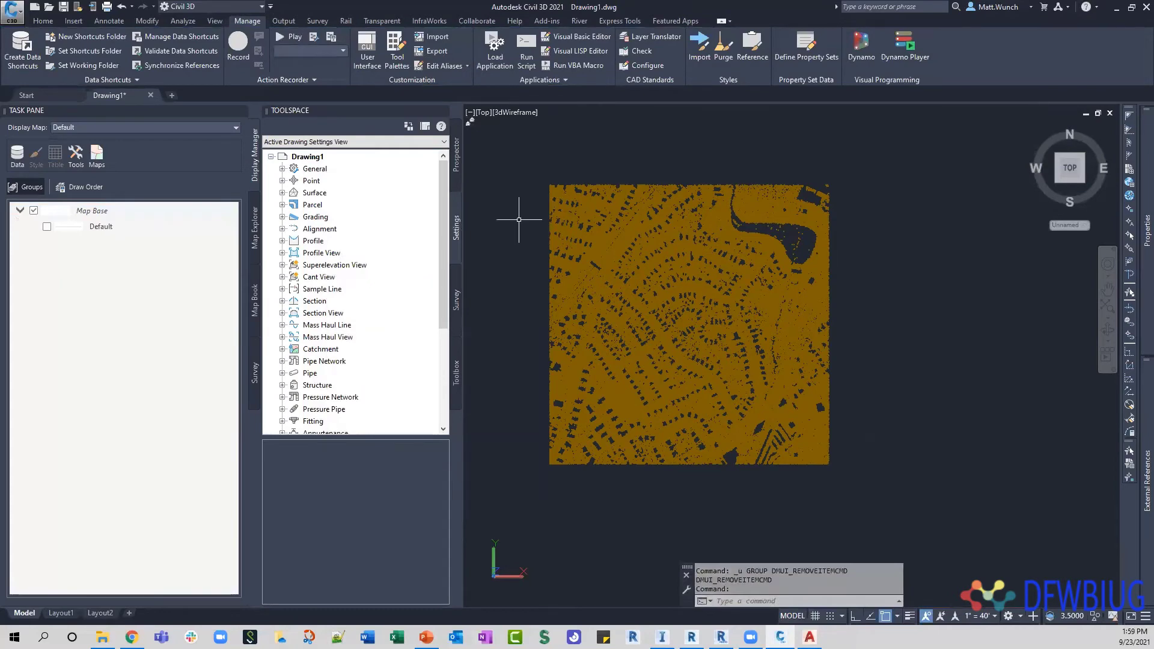
key("ctrl+z")
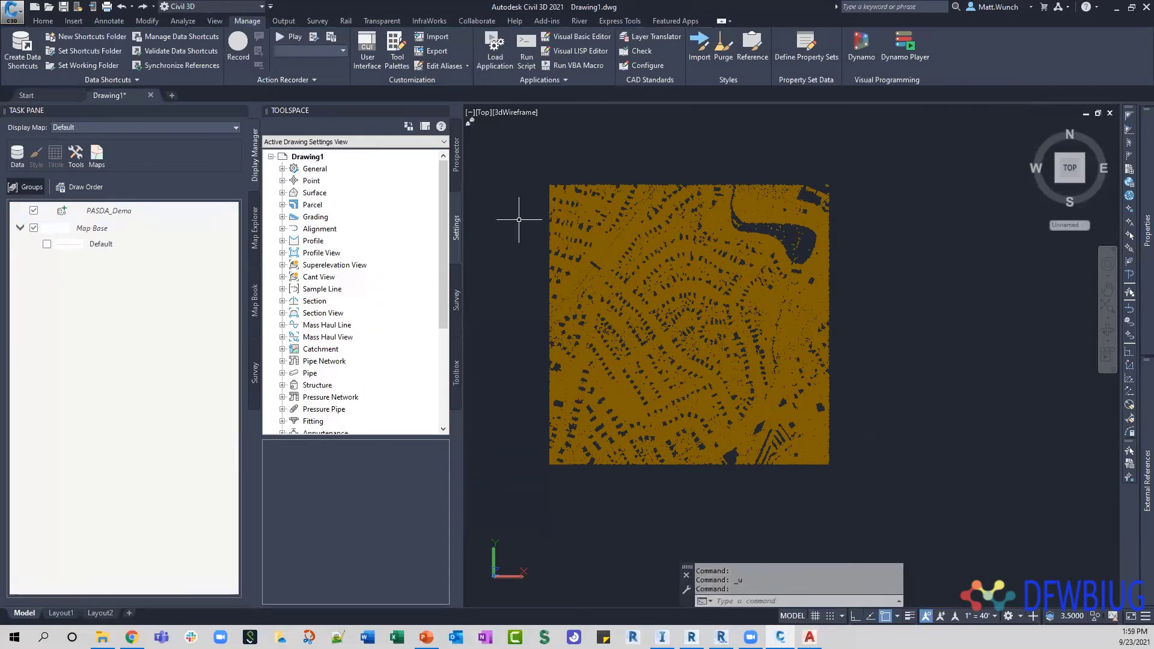
key("ctrl+z")
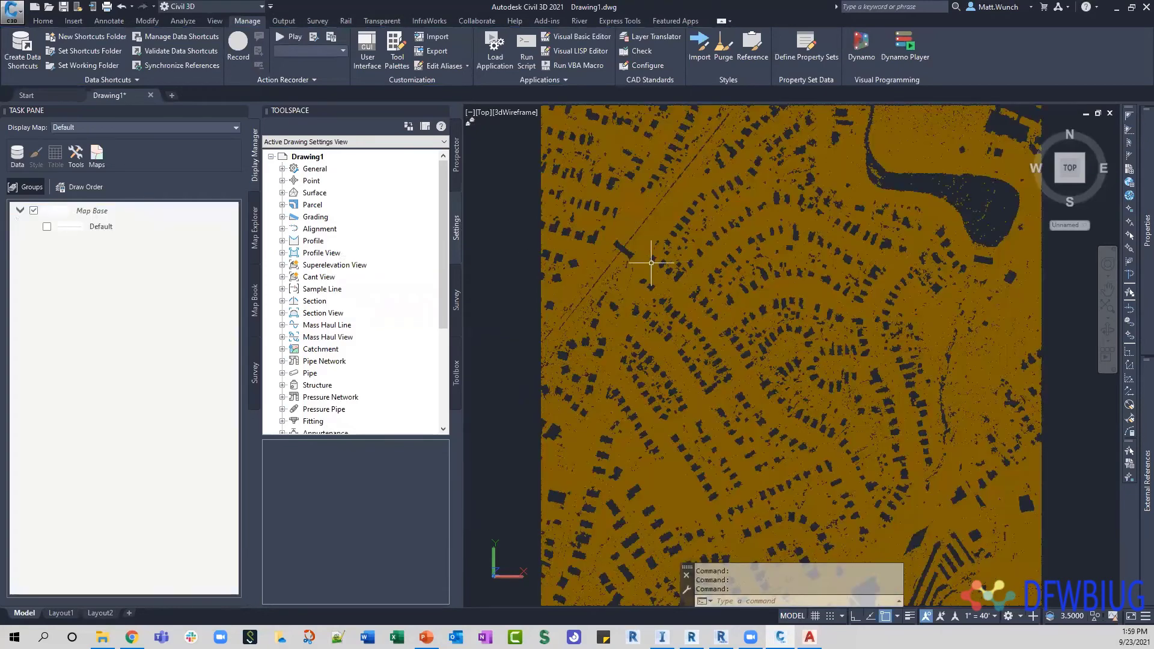
Fit the whole point cloud in the drawing view and regenerate the drawing
middle_click(651, 263)
middle_click(651, 263)
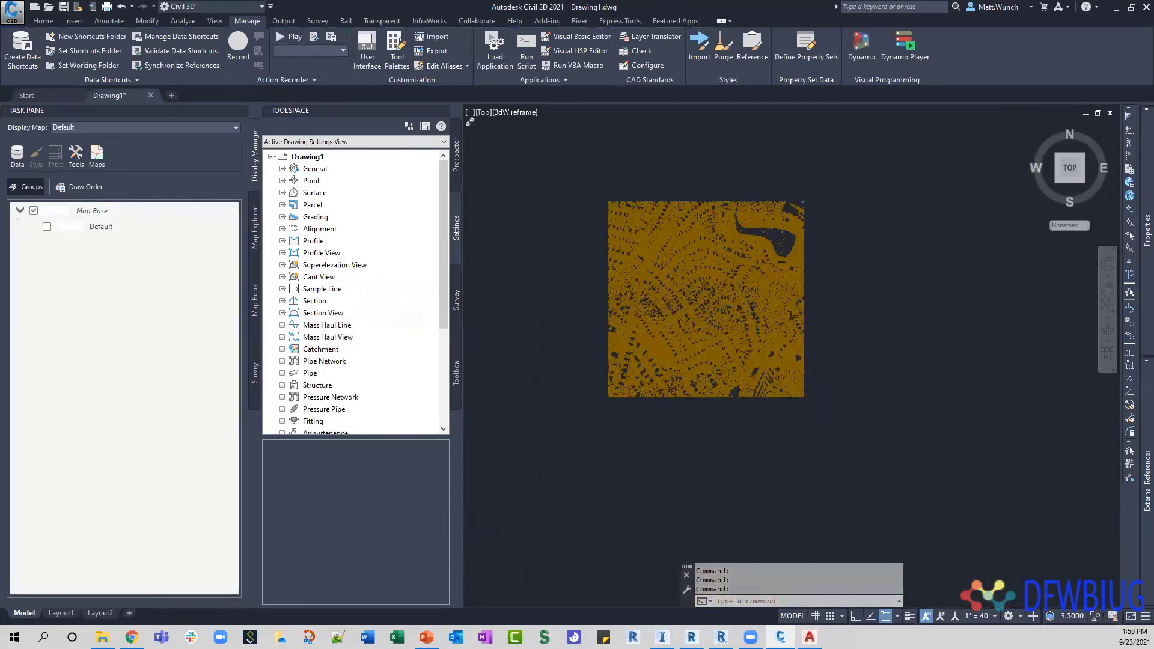
type("re")
key("Return")
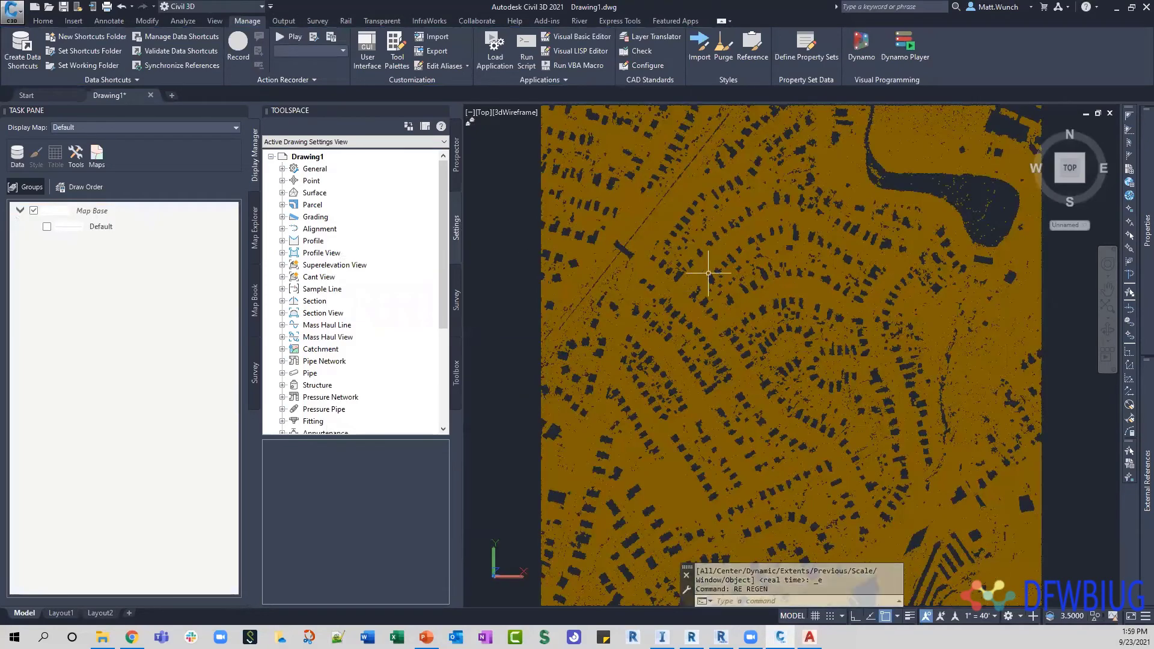
Start creating a TIN surface from the point cloud, examine its point cloud selection settings, and cancel the surface creation
left_click(693, 314)
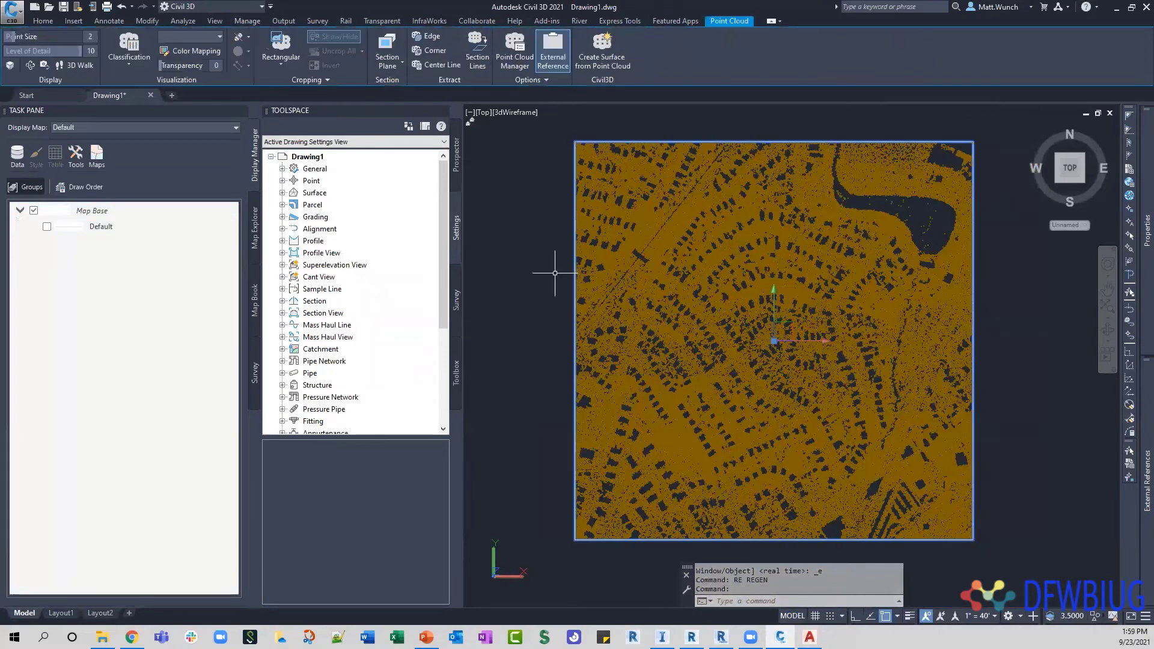
left_click(554, 273)
key("Escape")
key("Escape")
key("Escape")
left_click(615, 289)
left_click(538, 259)
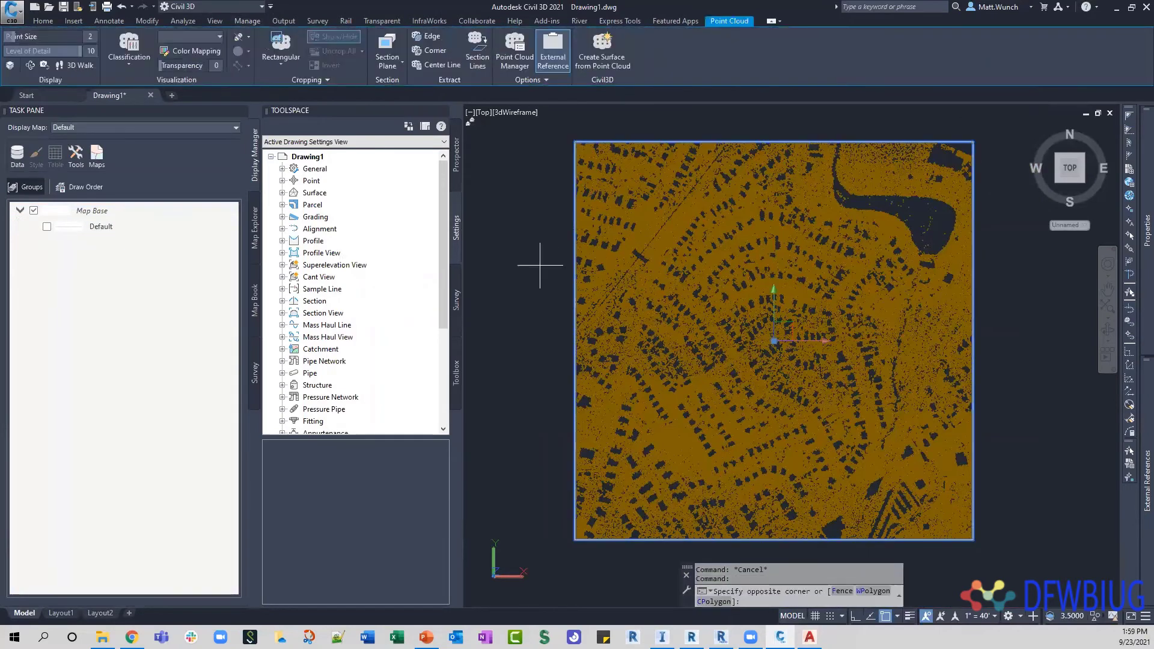
left_click(609, 57)
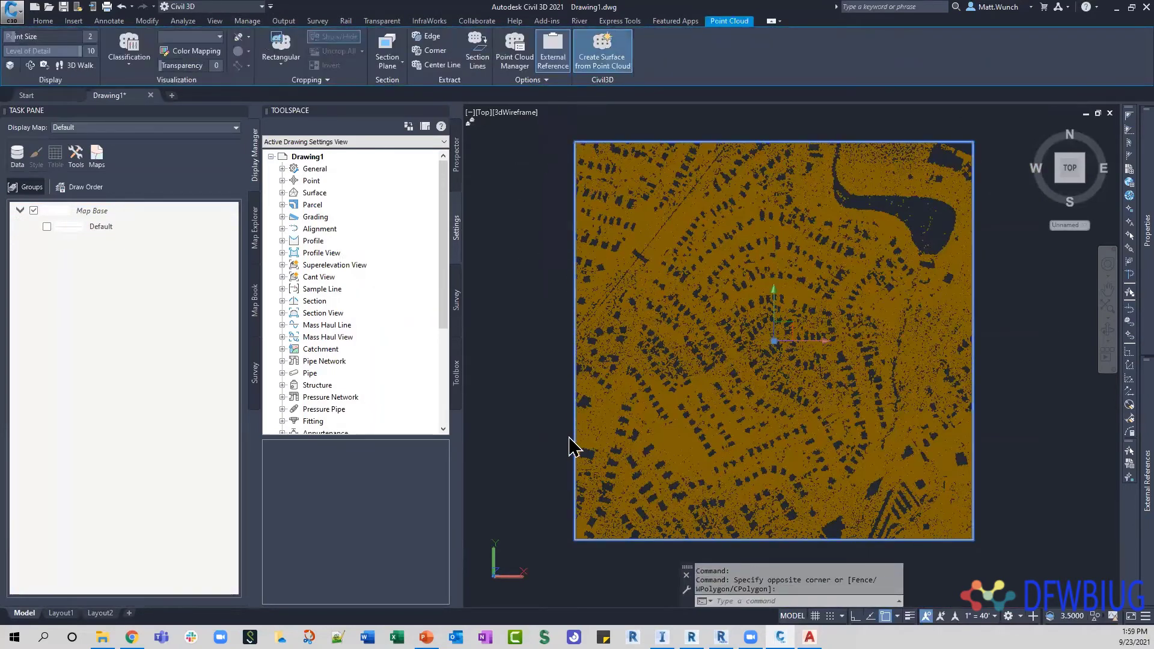
left_click(603, 57)
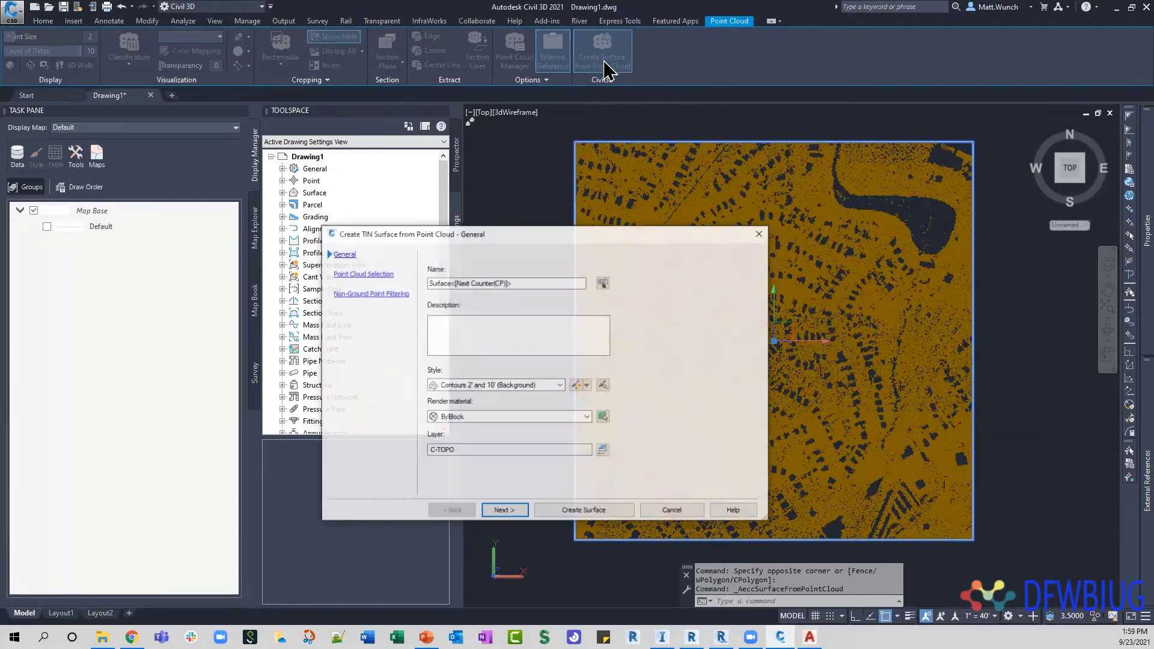
left_click(369, 276)
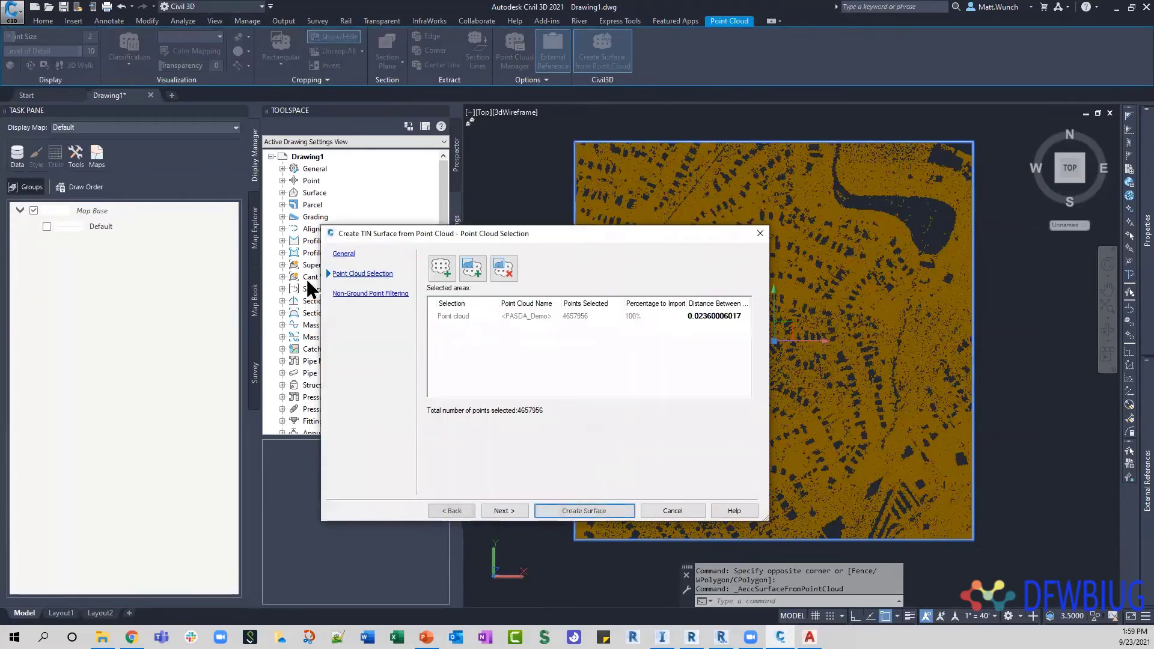
left_click(673, 510)
Add the PASDA_Demo point cloud to the display map as a point cloud layer
right_click(83, 279)
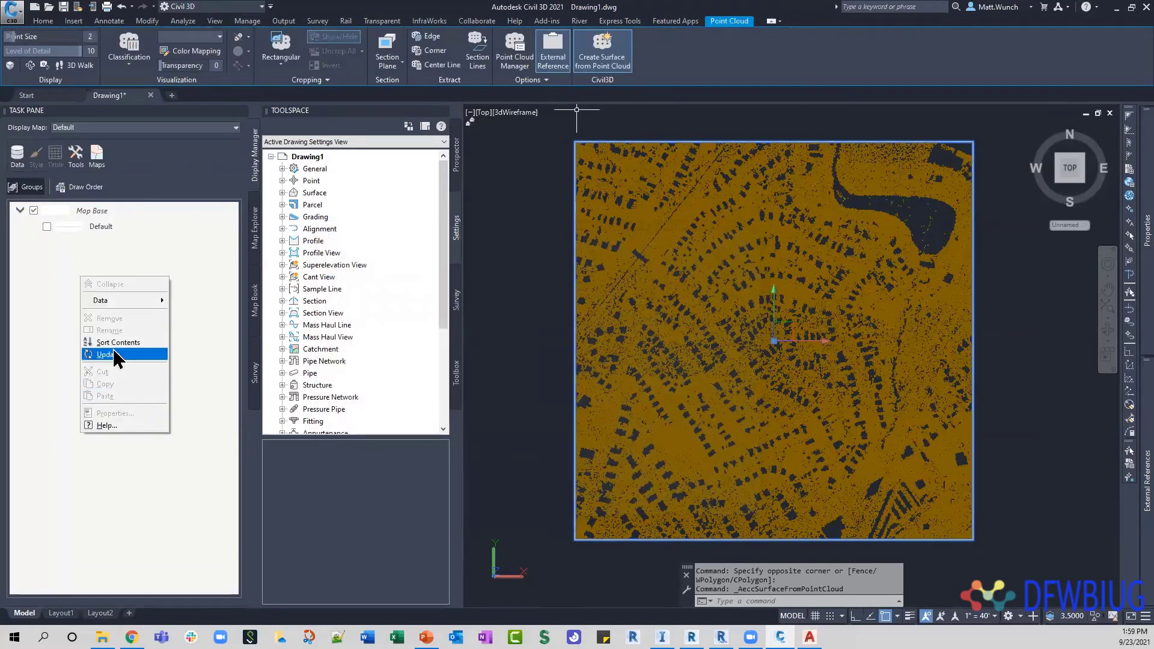
mouse_move(135, 300)
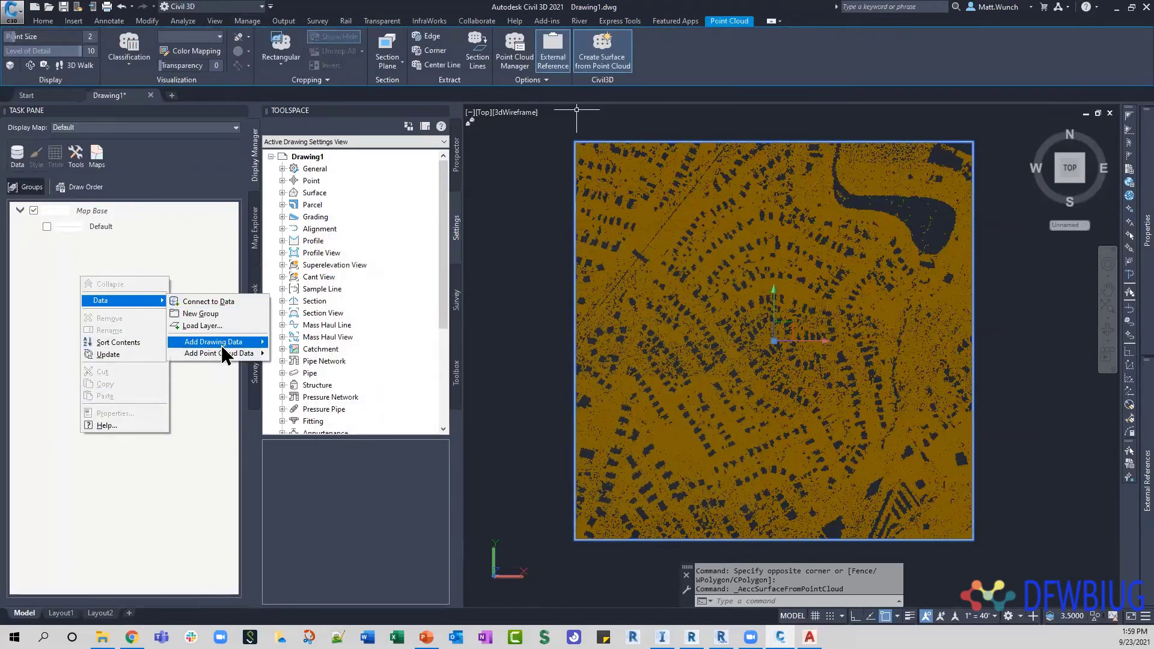
mouse_move(222, 342)
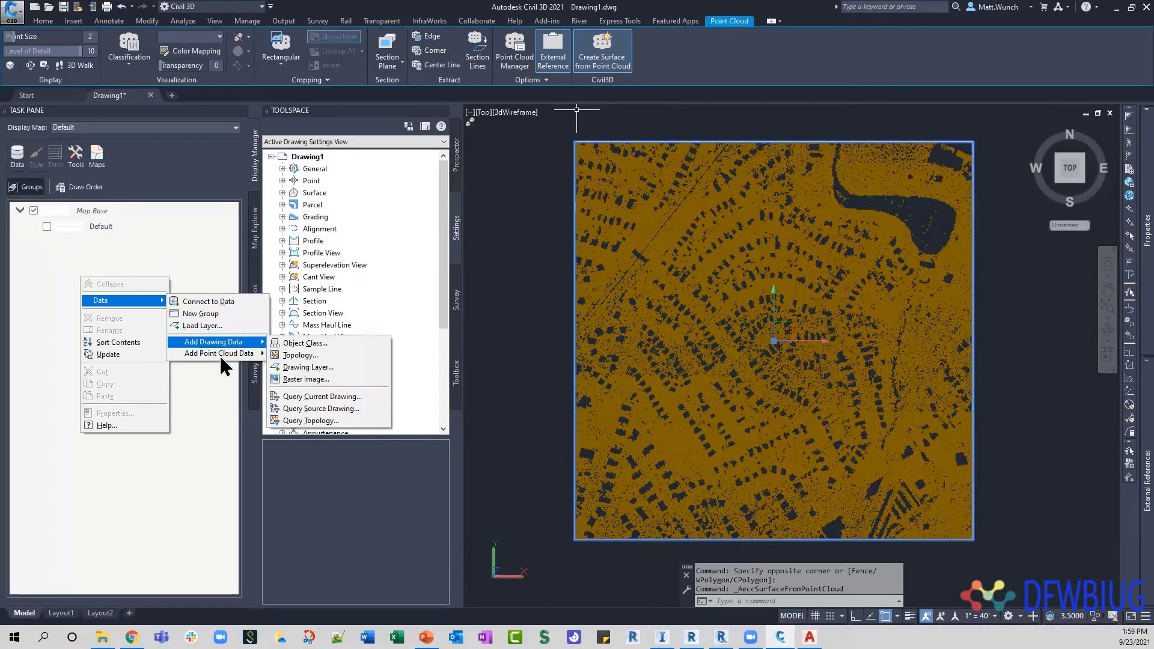
left_click(291, 355)
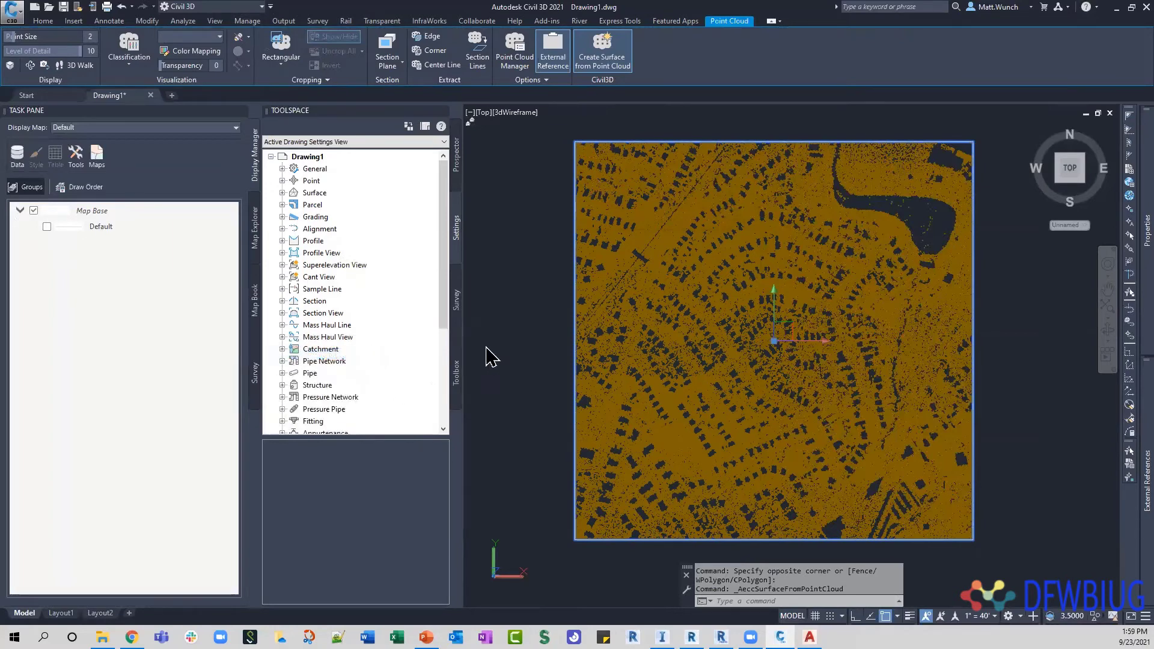
left_click(627, 230)
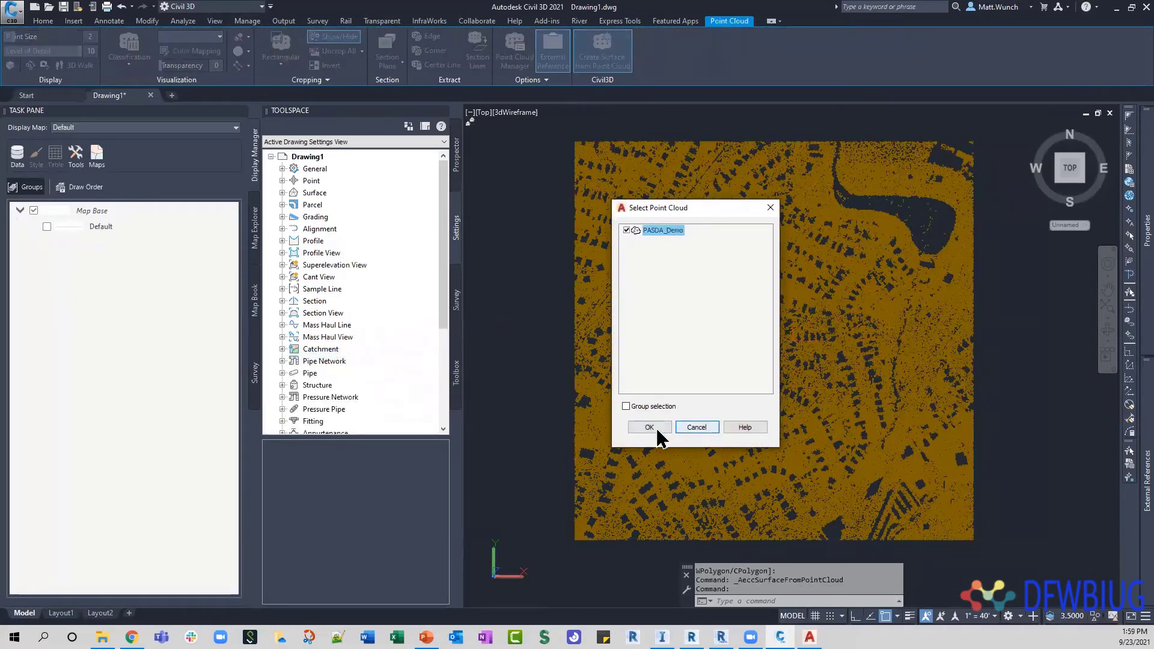
left_click(650, 425)
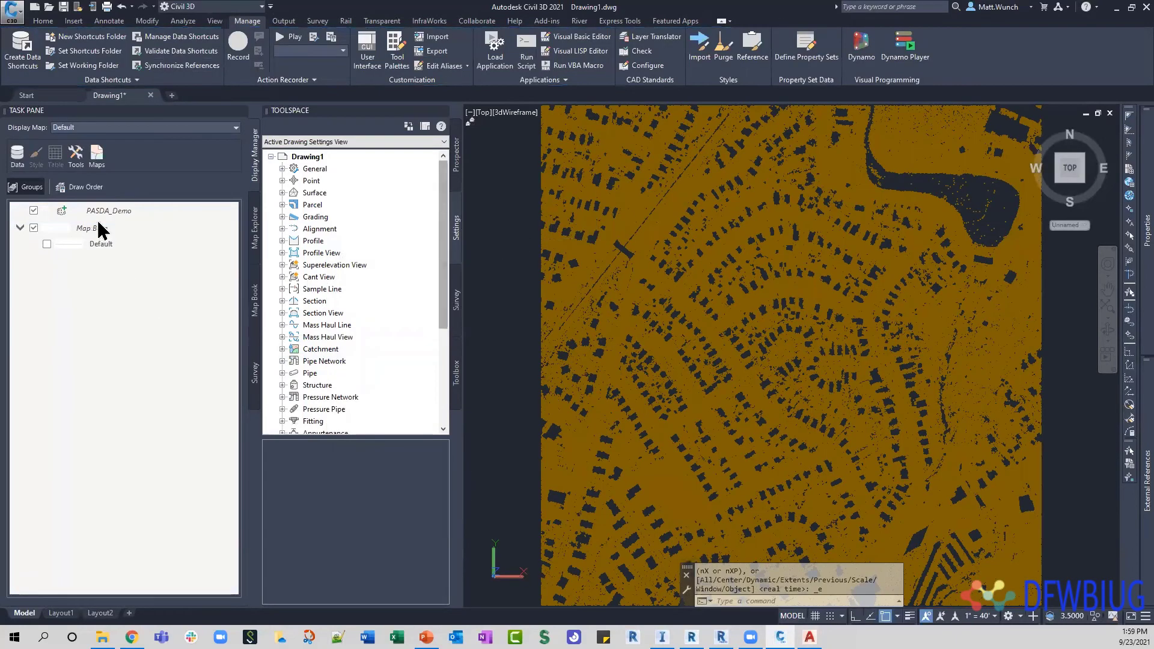
Examine the classification filter options of the PASDA_Demo layer, and close them without applying a filter
right_click(114, 211)
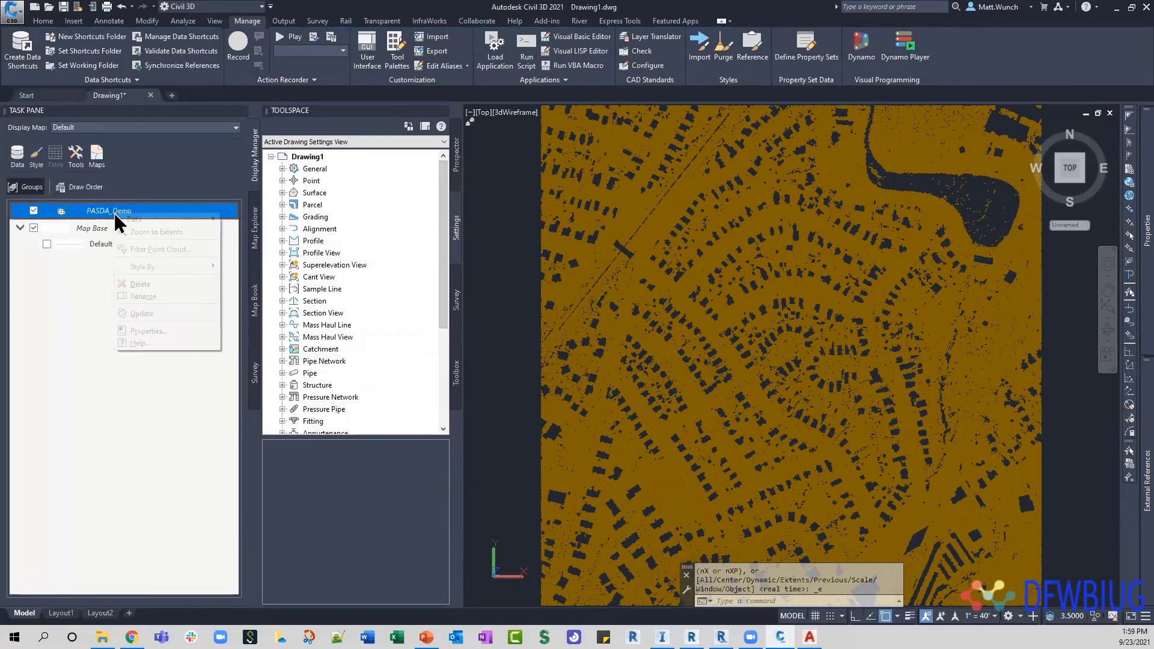
left_click(160, 249)
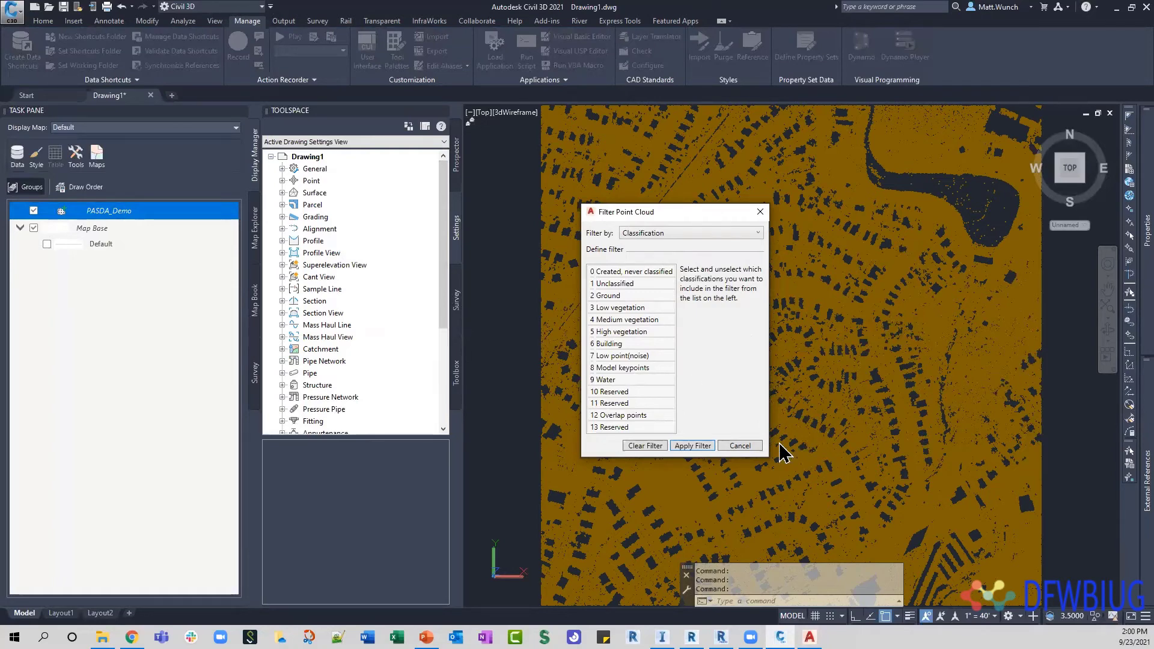
left_click(740, 445)
Start a TIN surface from the point cloud, compare the Planar average, Kriging interpolation and No filter methods, and cancel the creation
left_click(1064, 268)
left_click(1012, 264)
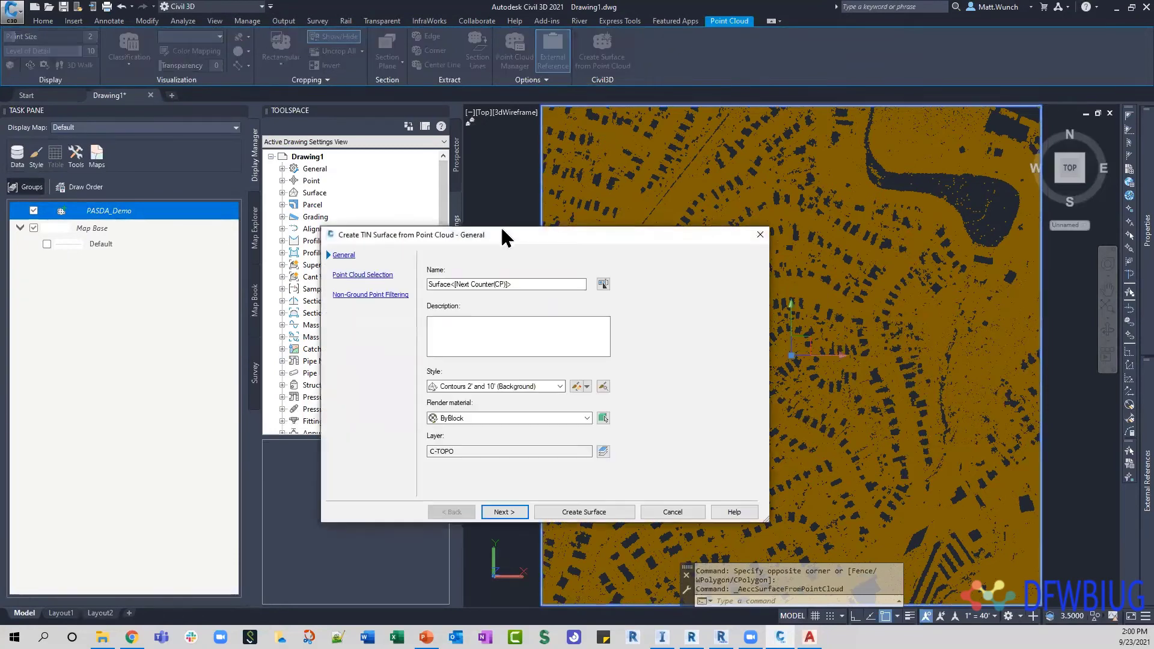
left_click(363, 295)
left_click(445, 301)
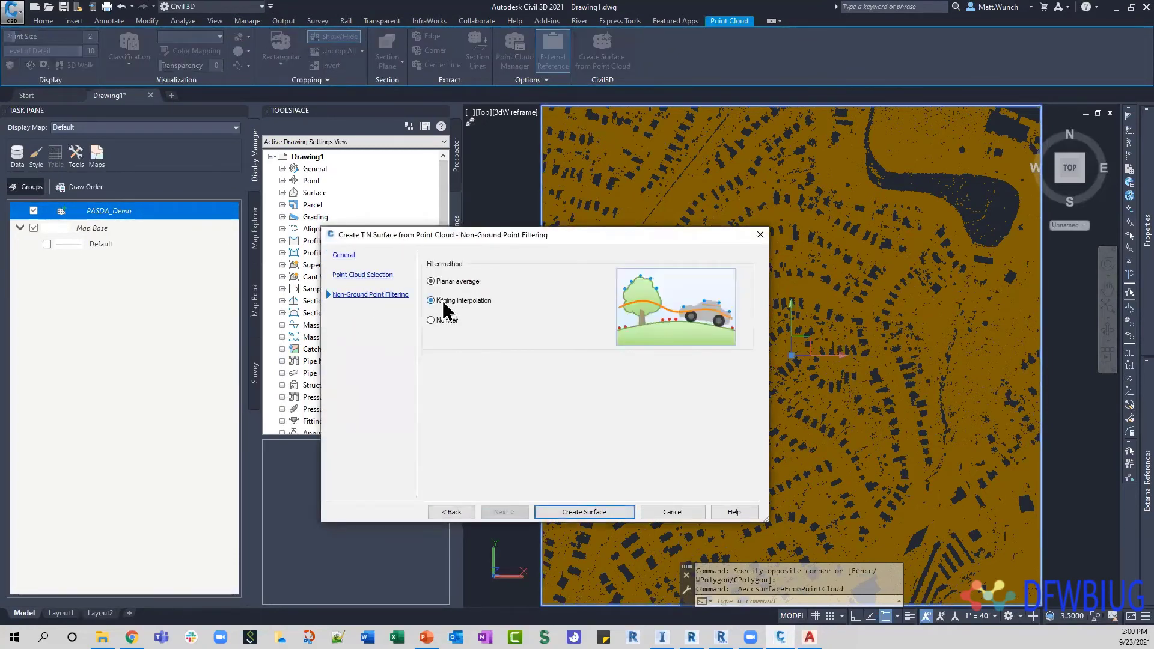
left_click(461, 281)
left_click(462, 300)
left_click(443, 320)
left_click_drag(681, 235, 570, 228)
left_click(353, 293)
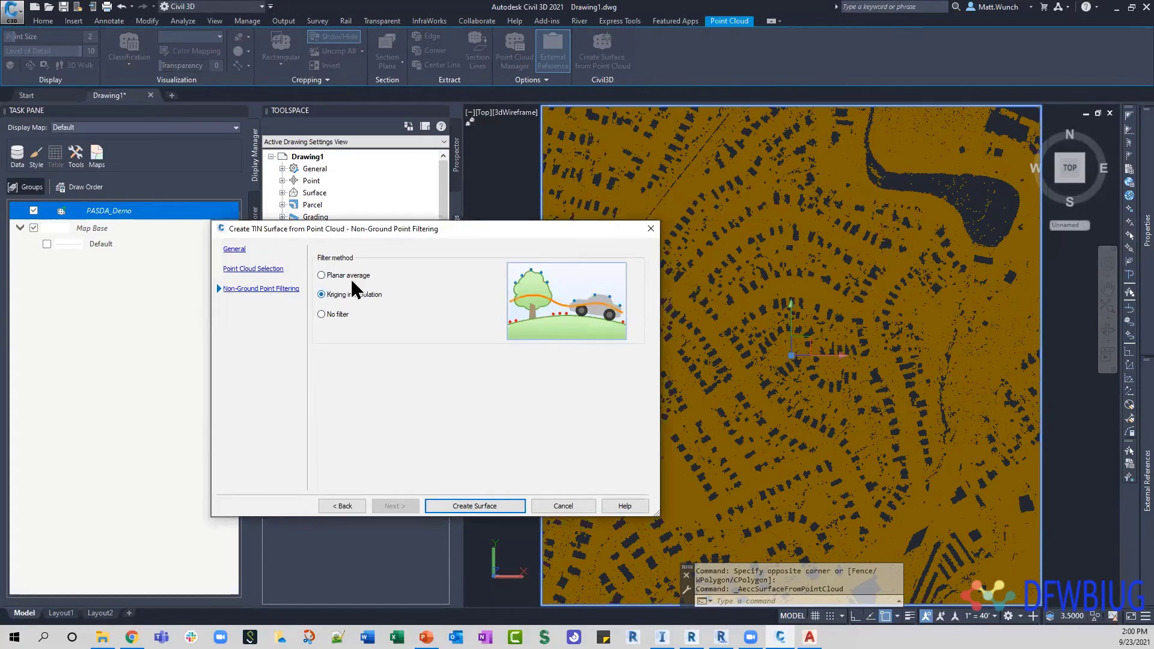
left_click(355, 275)
left_click(558, 505)
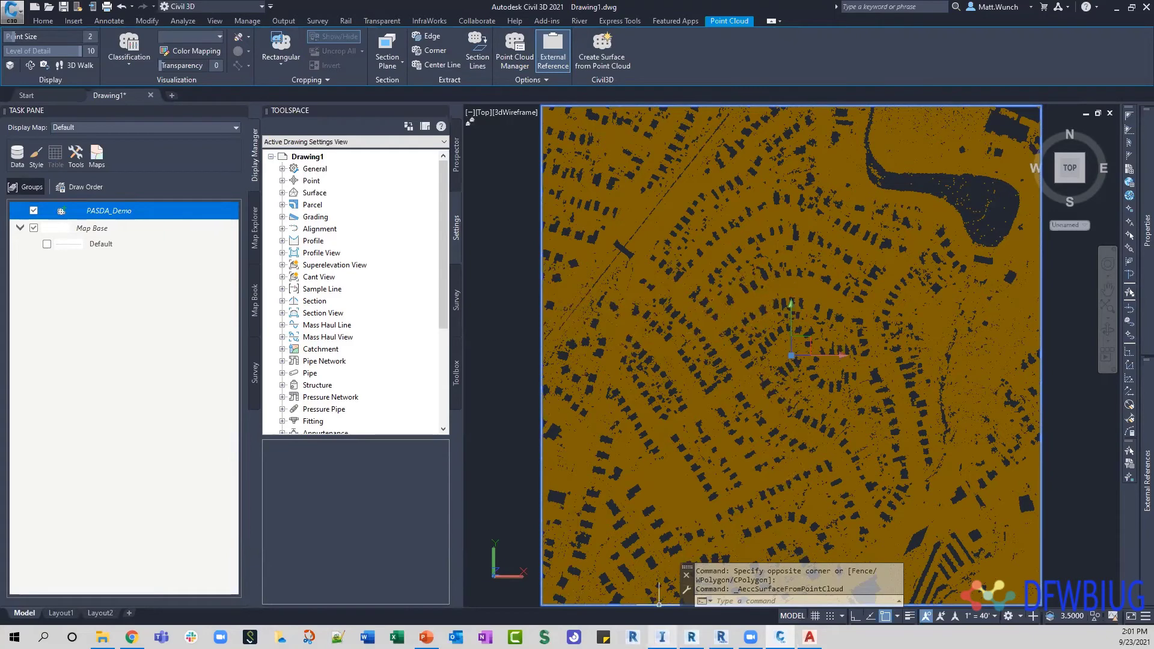
Switch to InfraWorks and inspect the Pond_p point cloud model from another angle
left_click(662, 638)
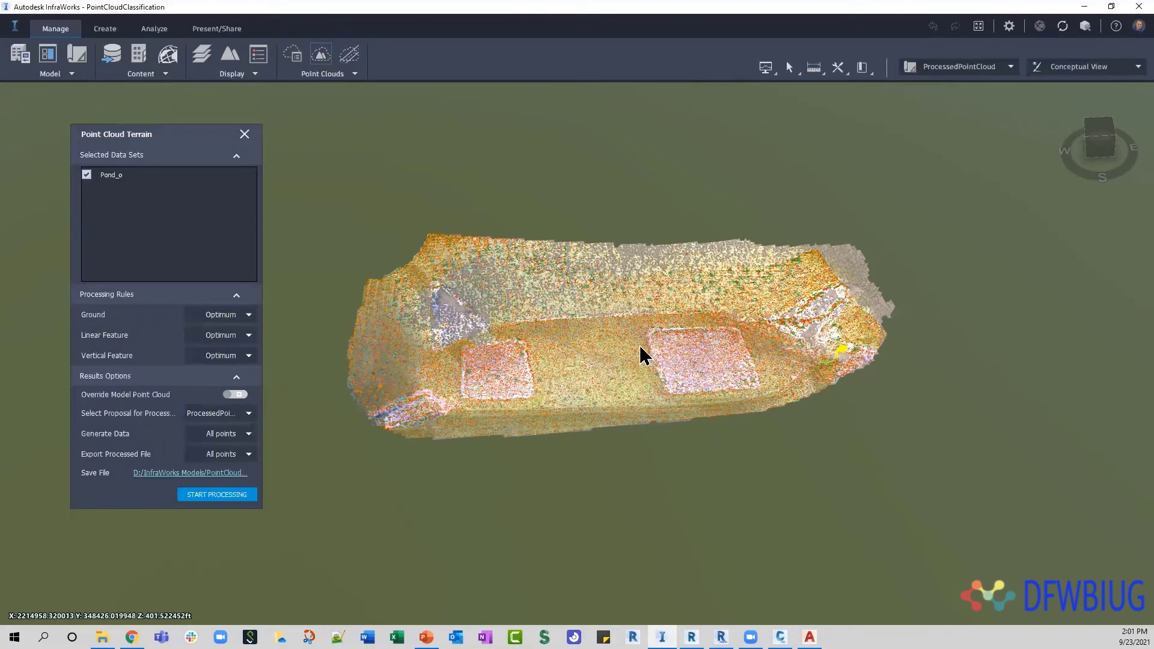
left_click_drag(539, 337, 606, 335)
middle_click_drag(605, 344, 806, 571)
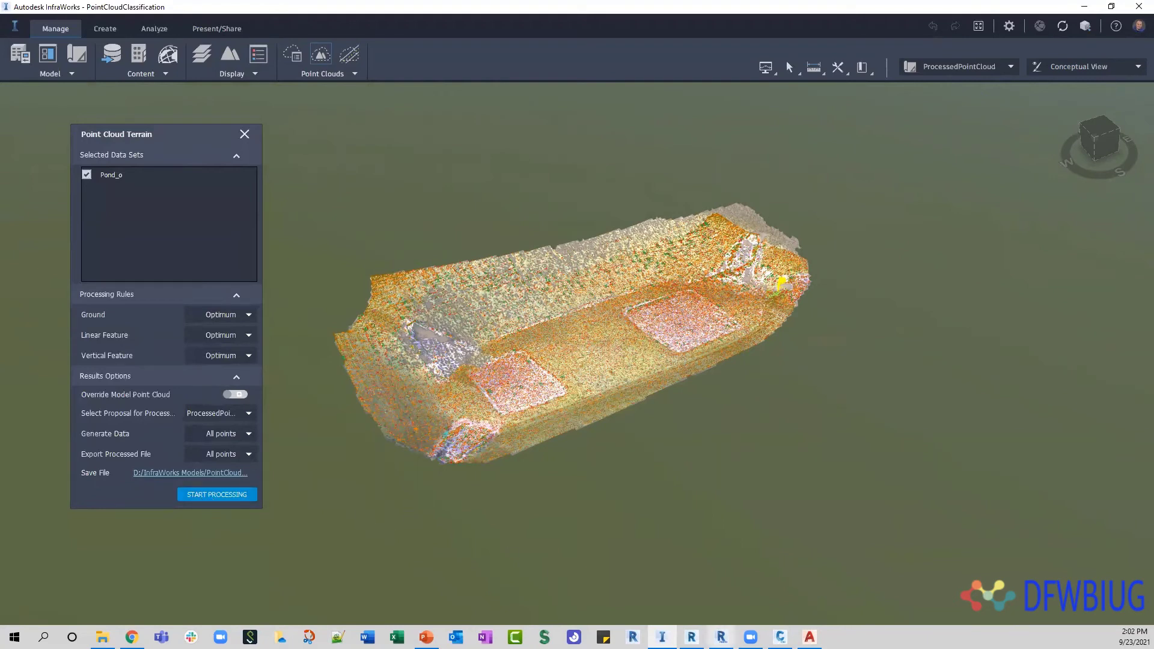
Show the launch options of the InfraWorks application, including Run as administrator
left_click(693, 637)
right_click(662, 637)
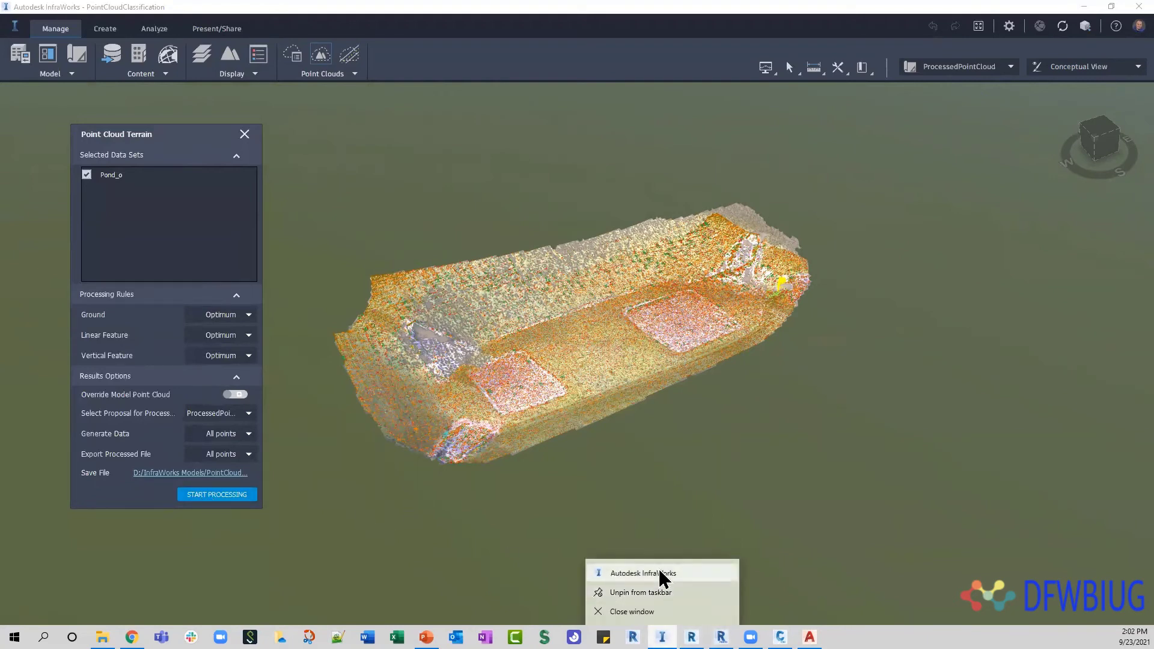
right_click(659, 570)
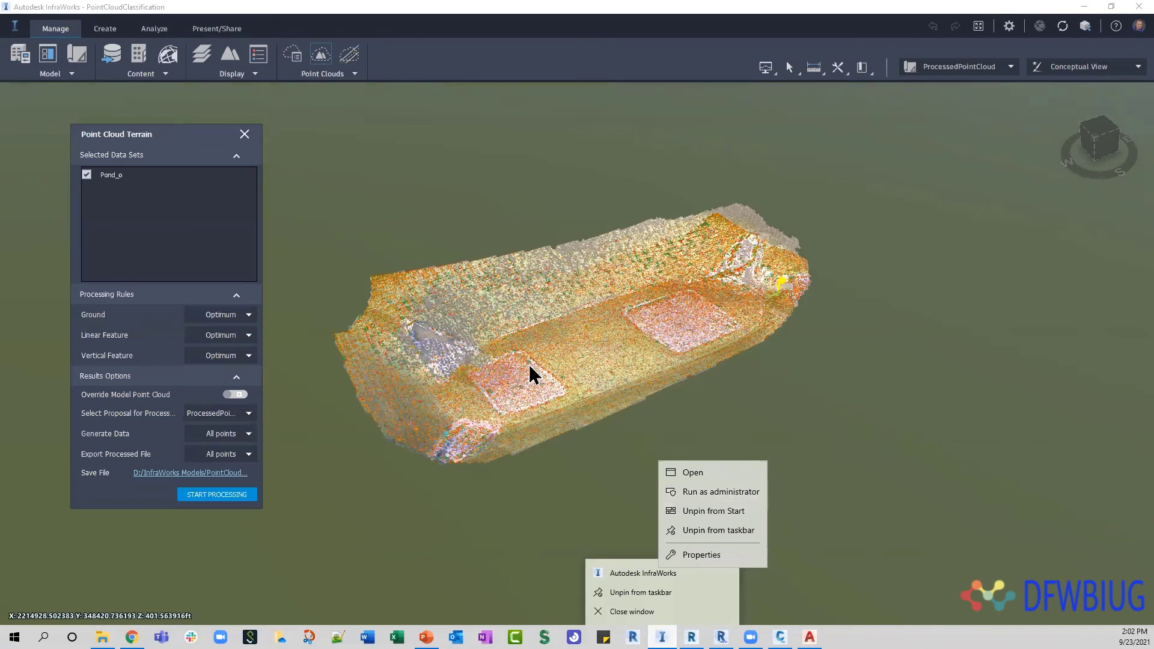
Dismiss the InfraWorks launch options, move the Point Cloud Terrain settings aside and inspect the pond point cloud from another angle
left_click(299, 526)
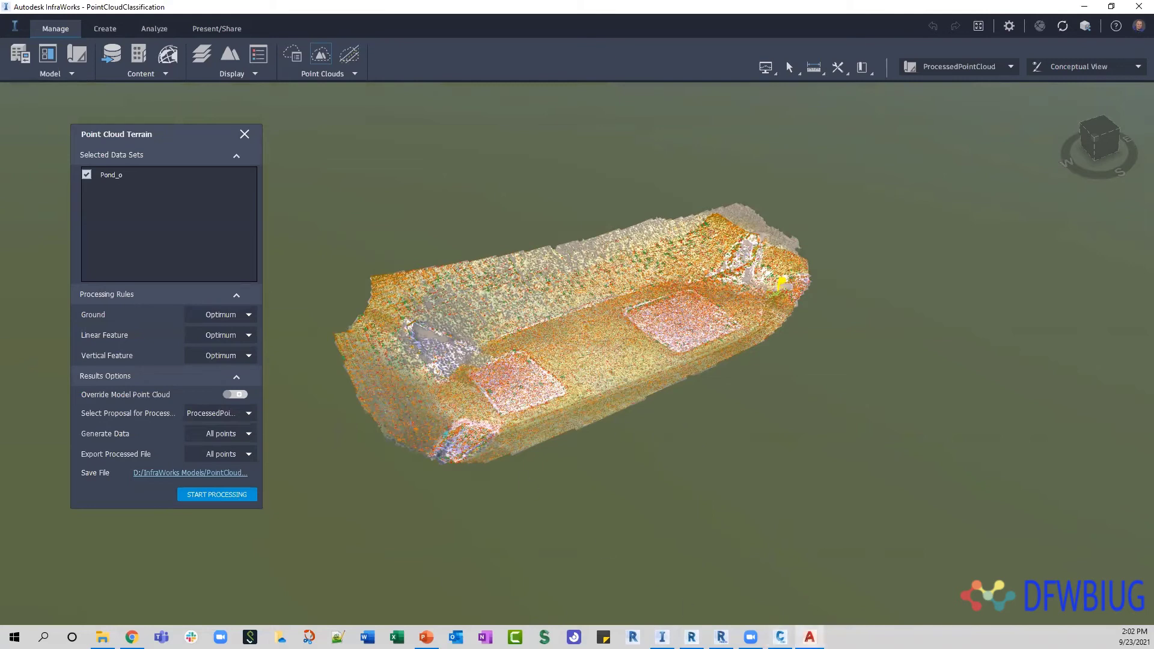
left_click_drag(141, 139, 227, 134)
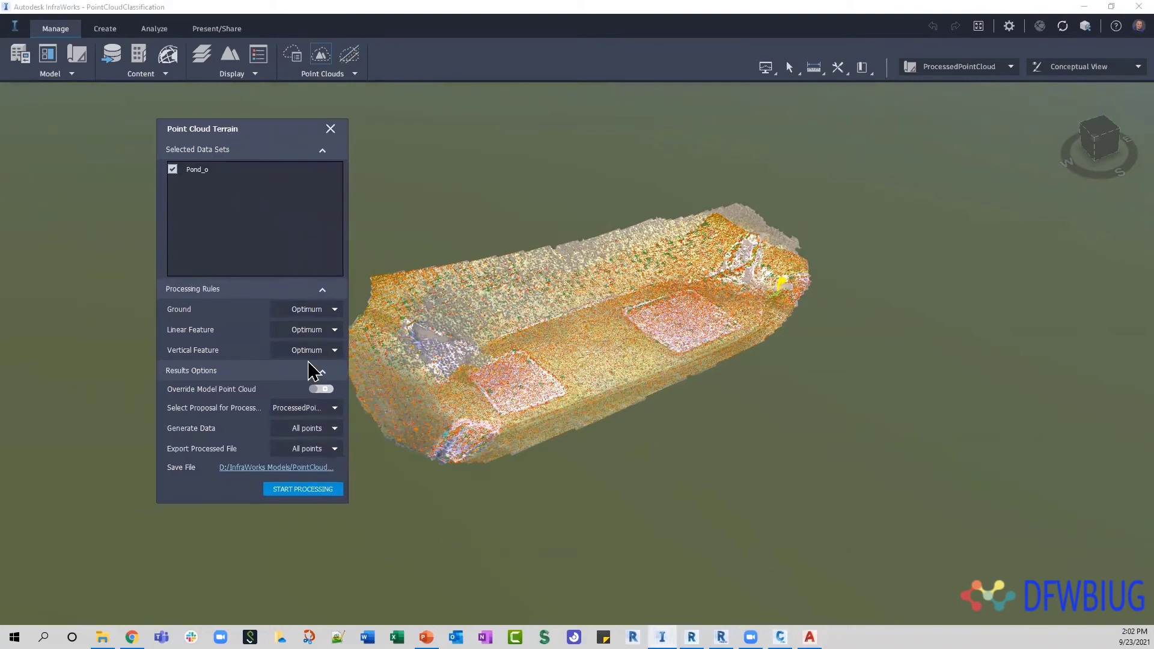
left_click_drag(598, 407, 669, 394)
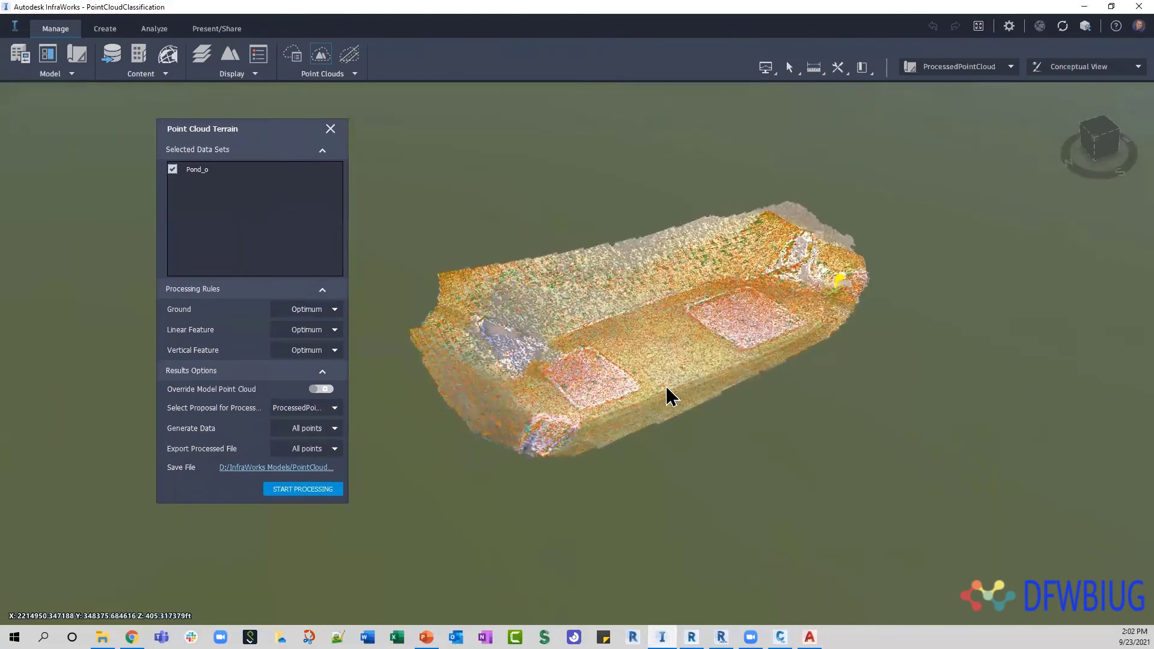
middle_click_drag(671, 396, 616, 346)
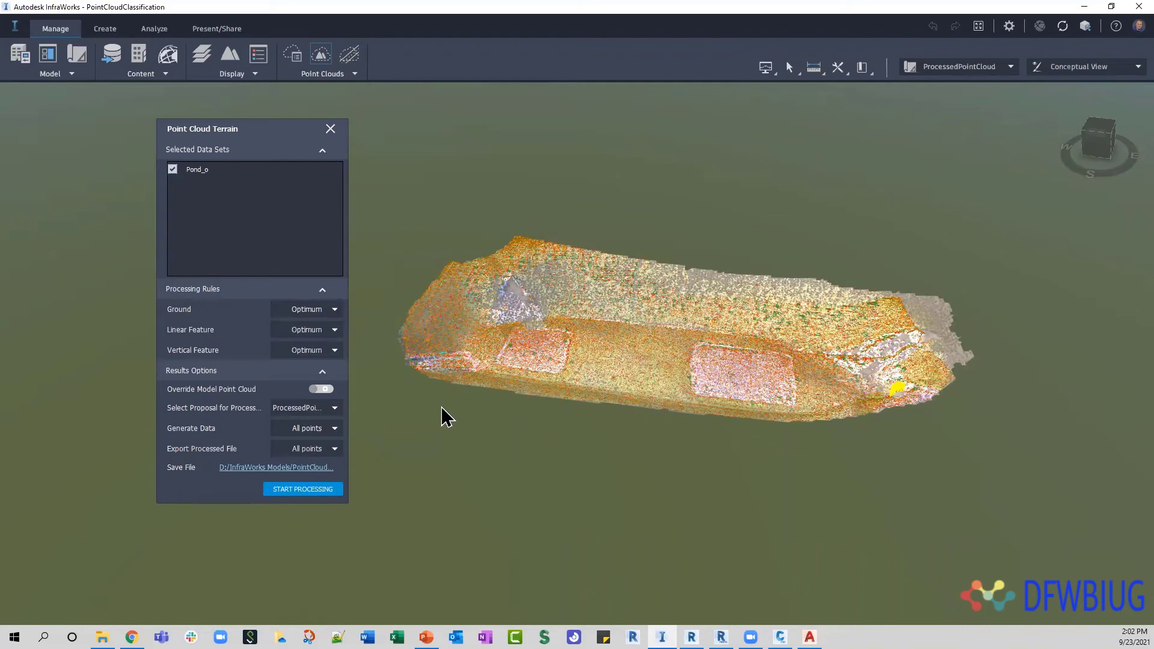
Check the target folder for the exported RCS, go up to the InfraWorks Models folder, and cancel the folder selection
left_click(256, 468)
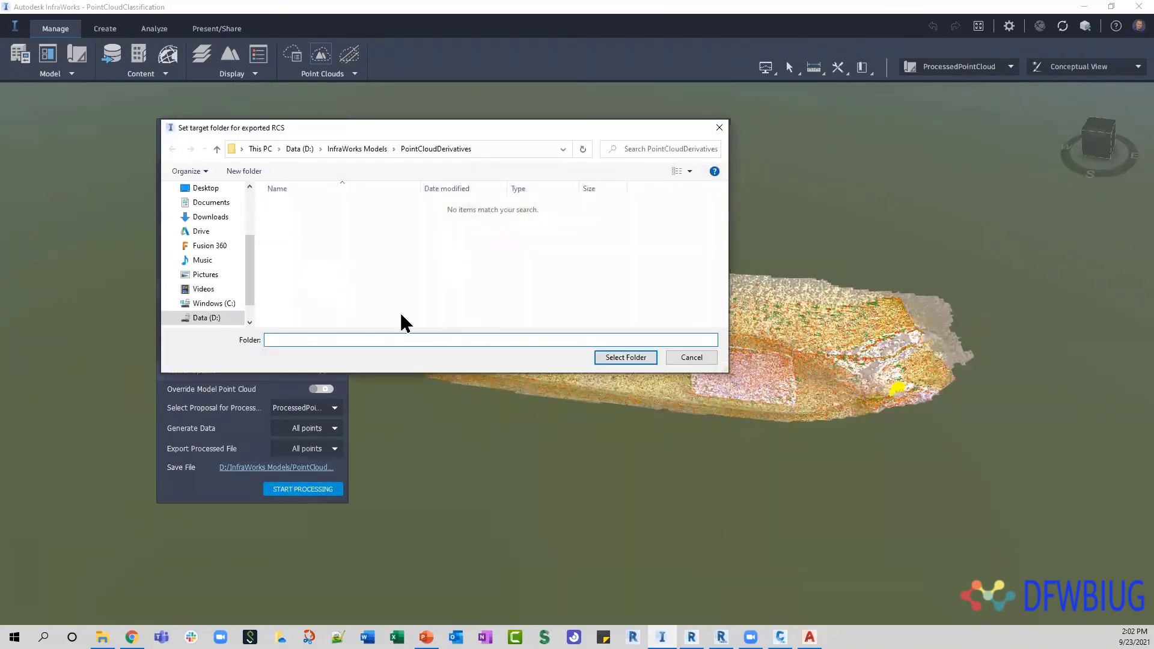
left_click(358, 148)
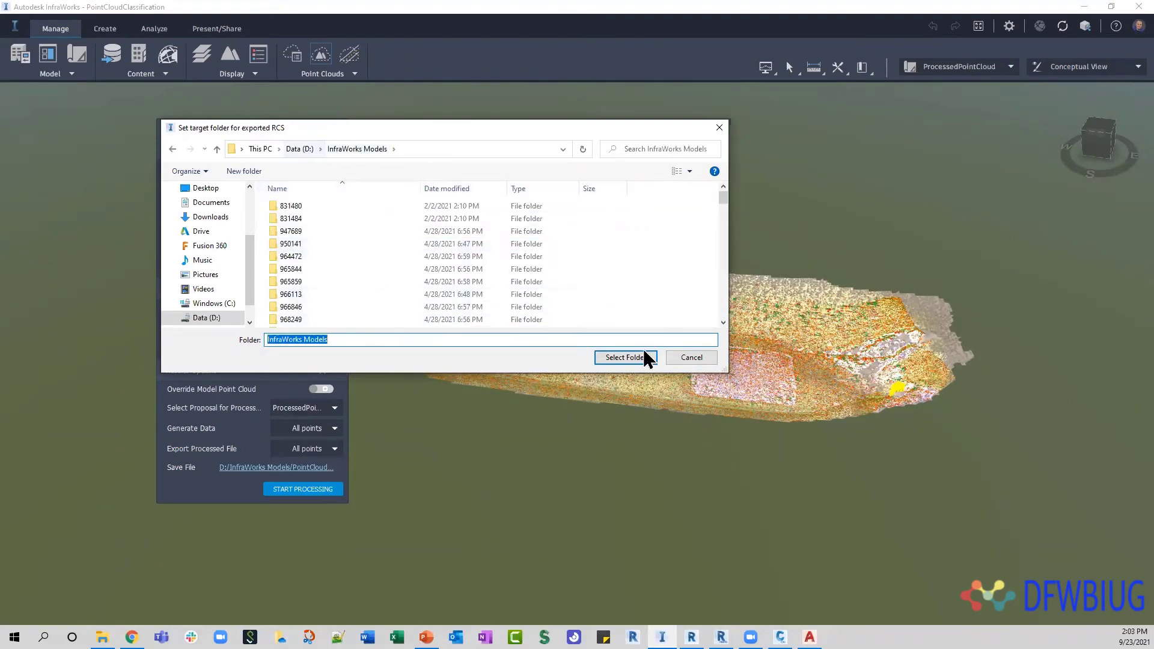
left_click(701, 360)
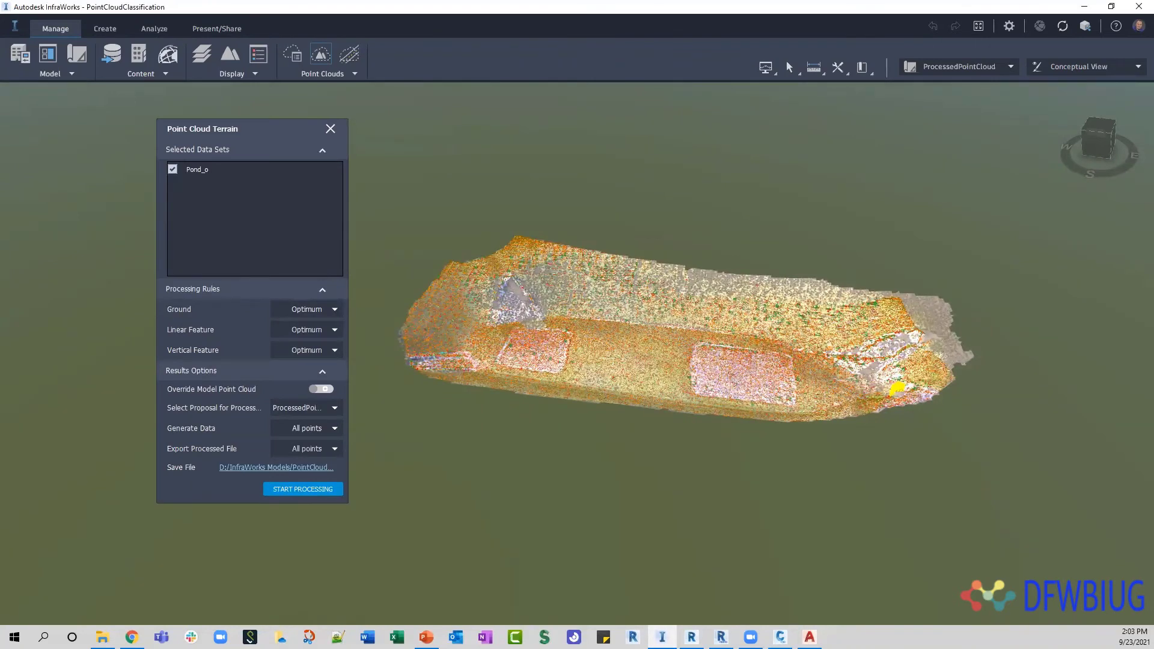
Read the Autodesk support article on Point Cloud Terrain creation in InfraWorks 2022, covering its error message and solution, and minimize the browser
left_click(191, 637)
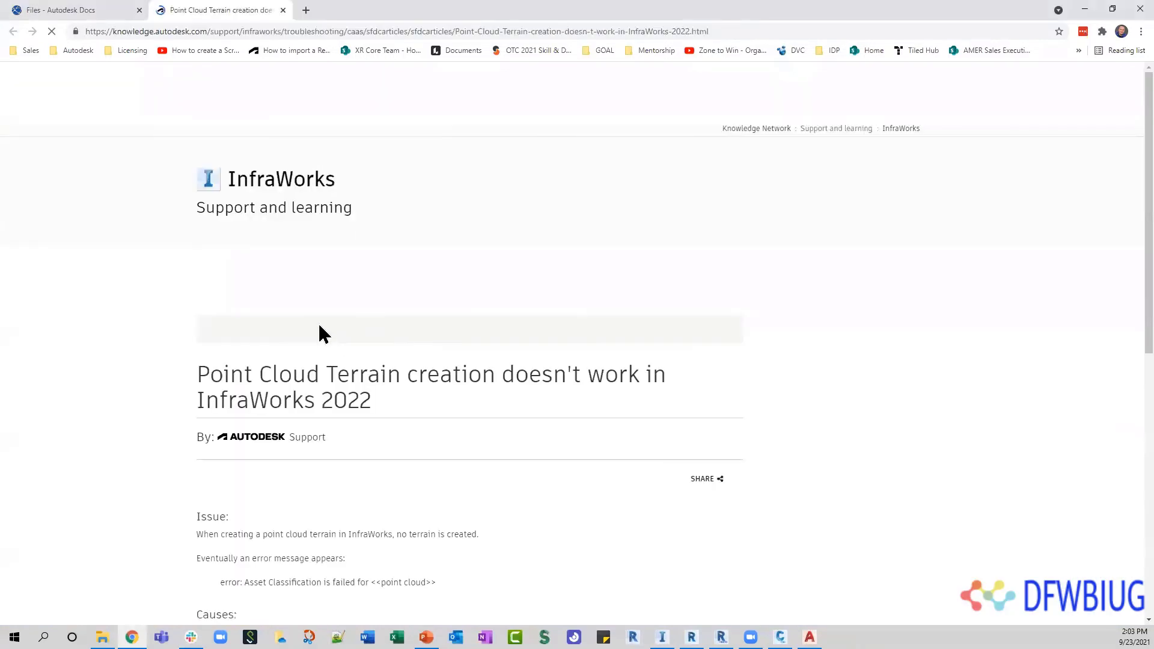
scroll(313, 349, "down", 3)
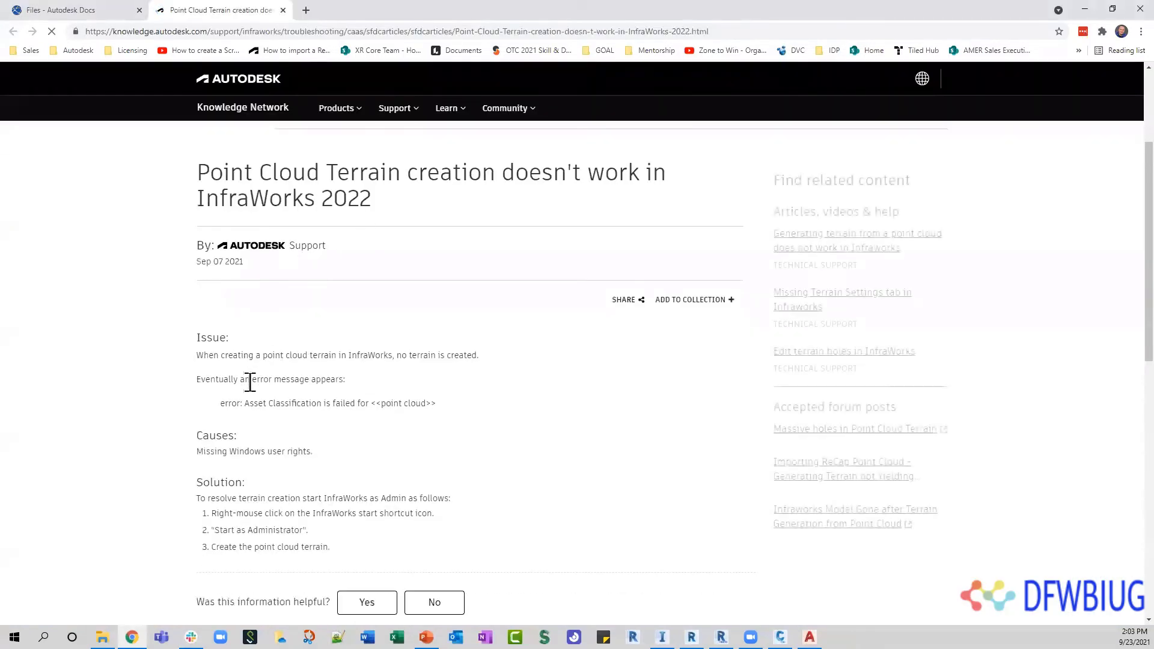
left_click_drag(201, 379, 478, 419)
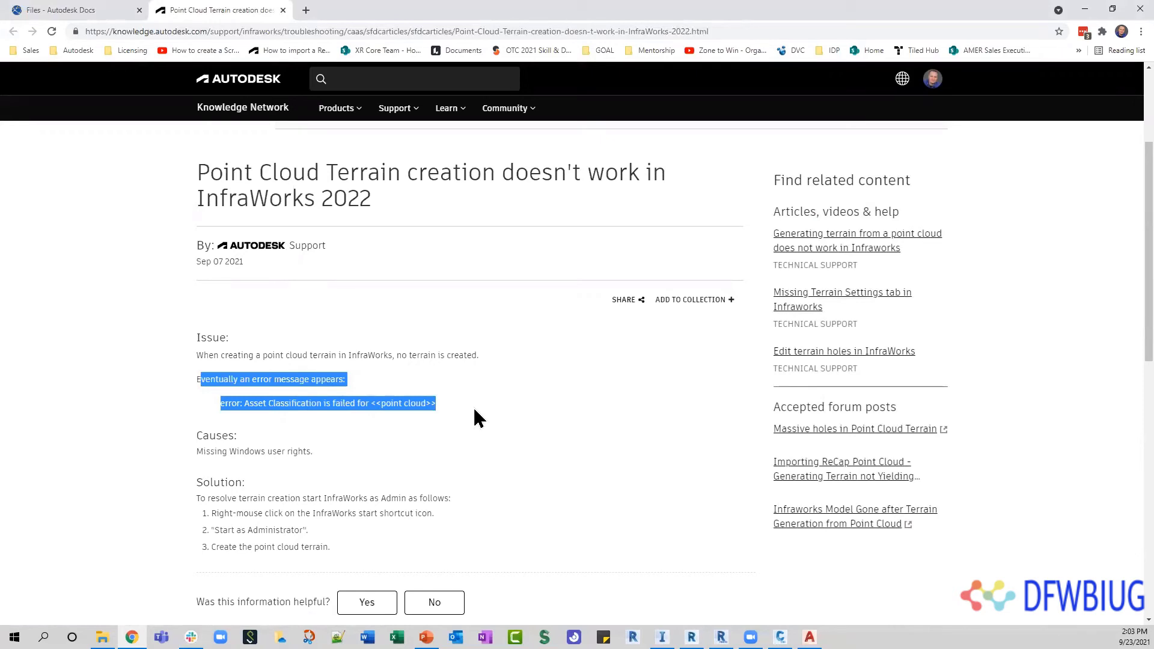
left_click(474, 407)
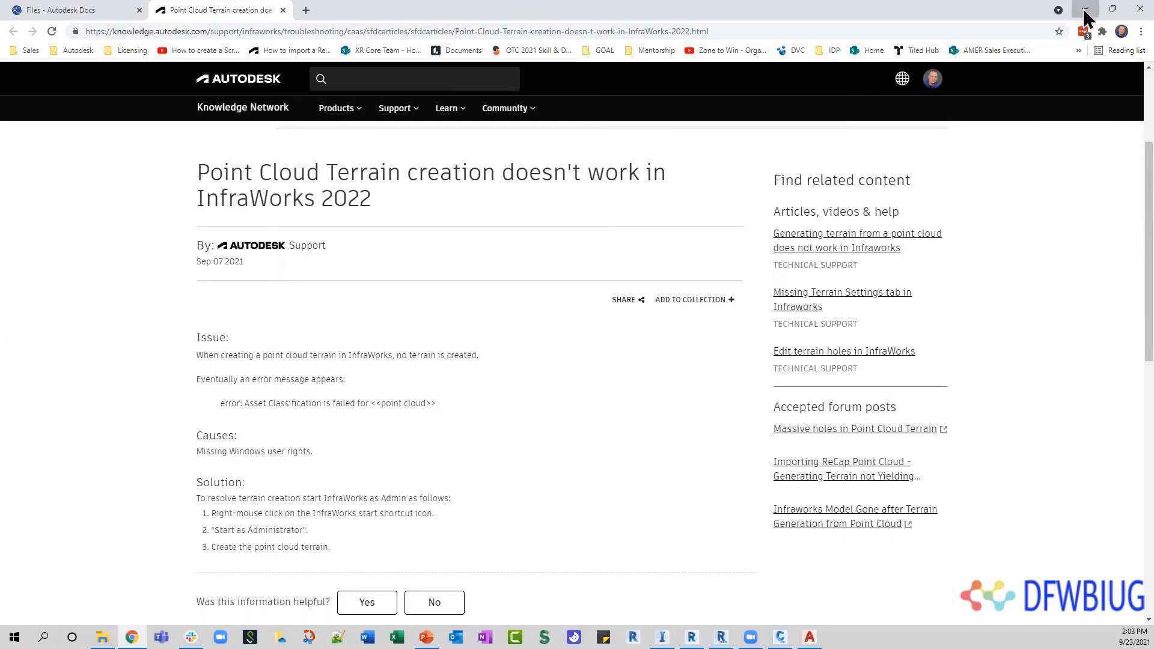
left_click(1085, 11)
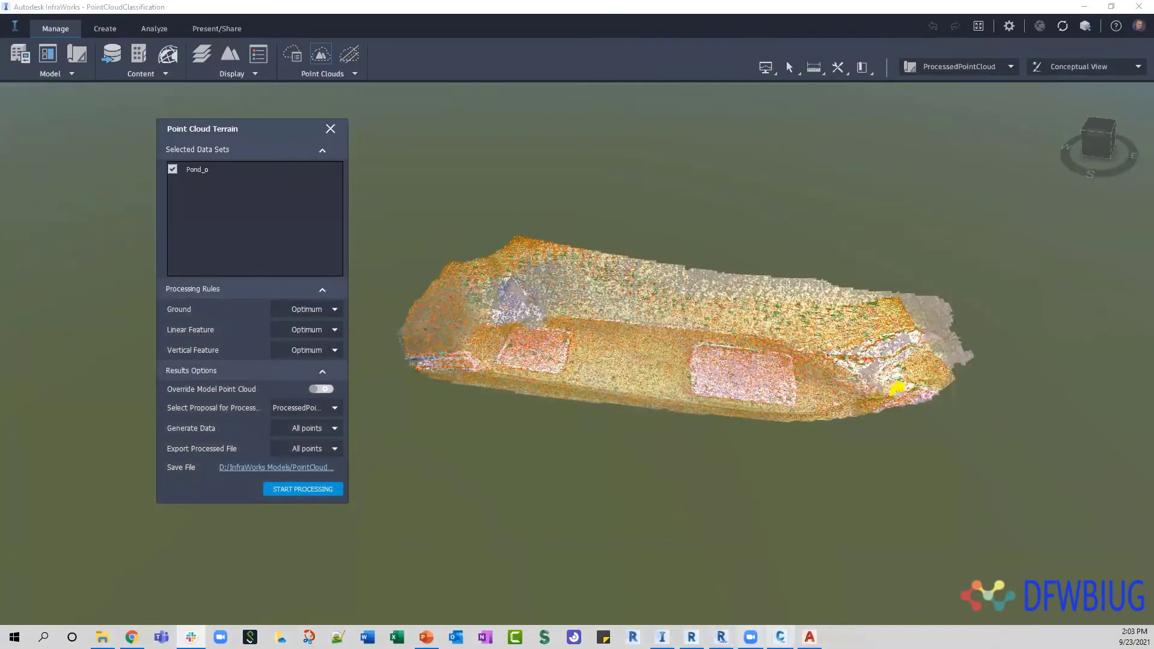
Switch to Civil 3D, inspect the PASDA_Demo point cloud up close, and deselect it
left_click(781, 637)
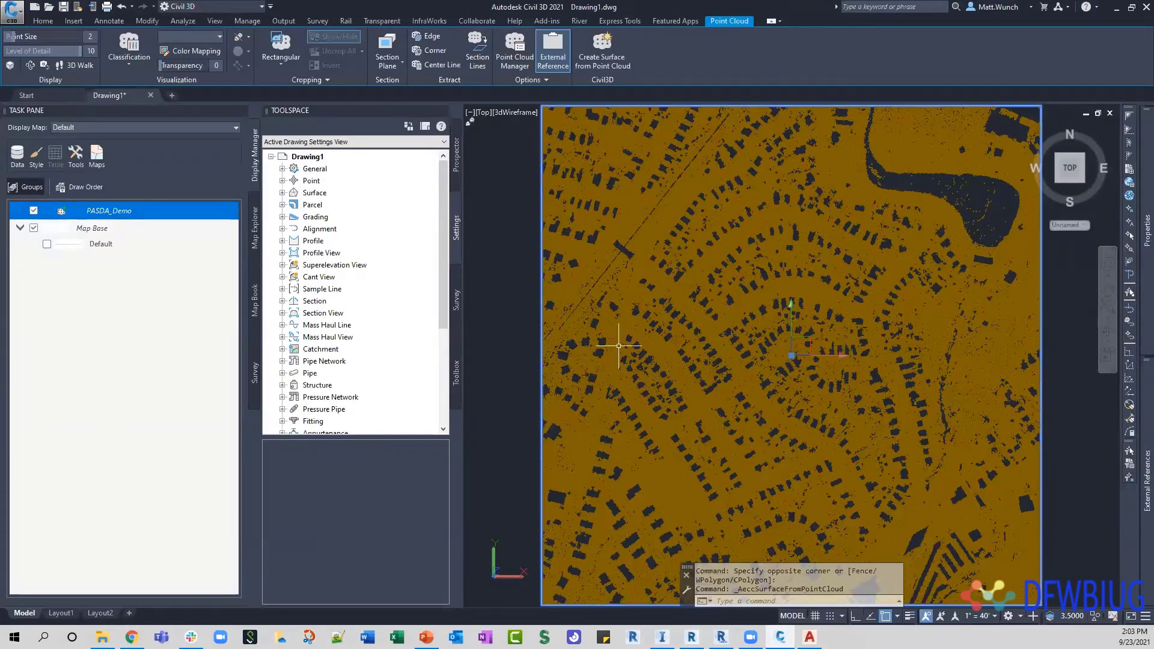
scroll(631, 330, "up", 1)
scroll(634, 333, "up", 3)
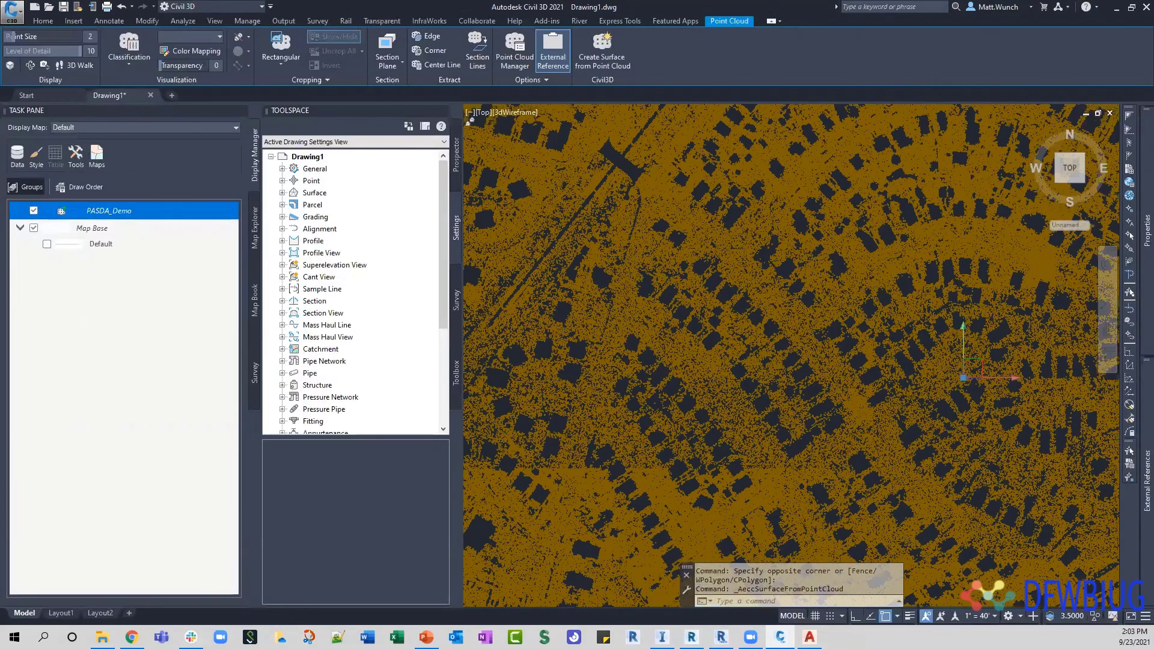
scroll(578, 235, "down", 4)
key("Escape")
middle_click_drag(464, 236, 597, 294)
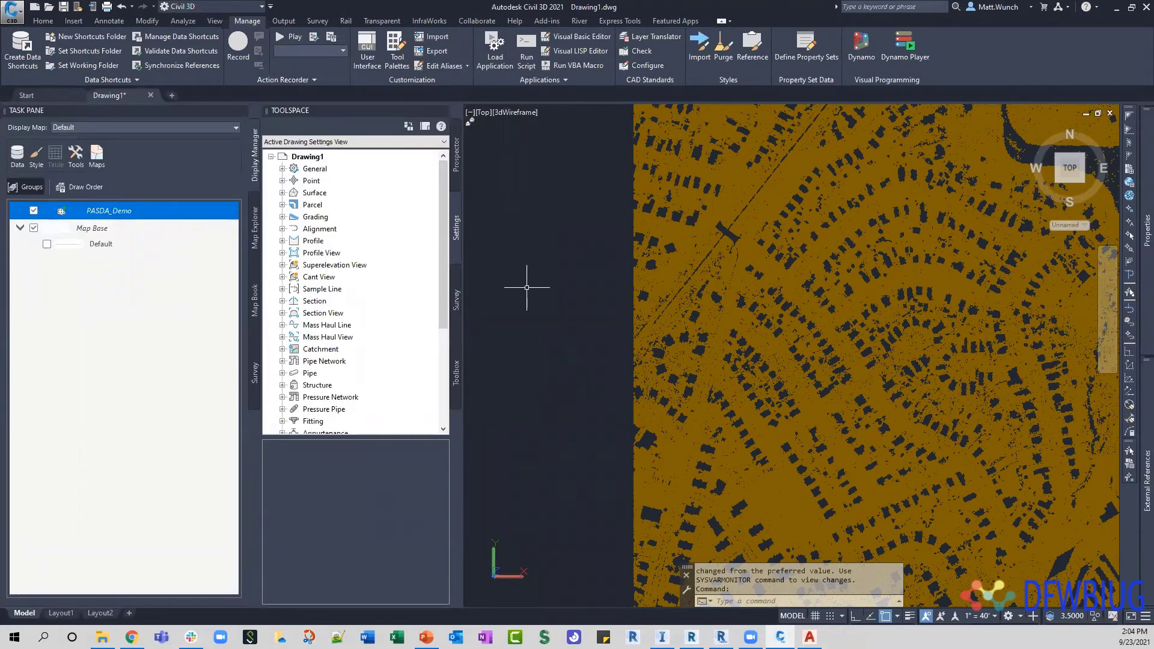
Create a new drawing and choose ConnectedBIM_2022.sqlite as the InfraWorks model to open in it
left_click(74, 21)
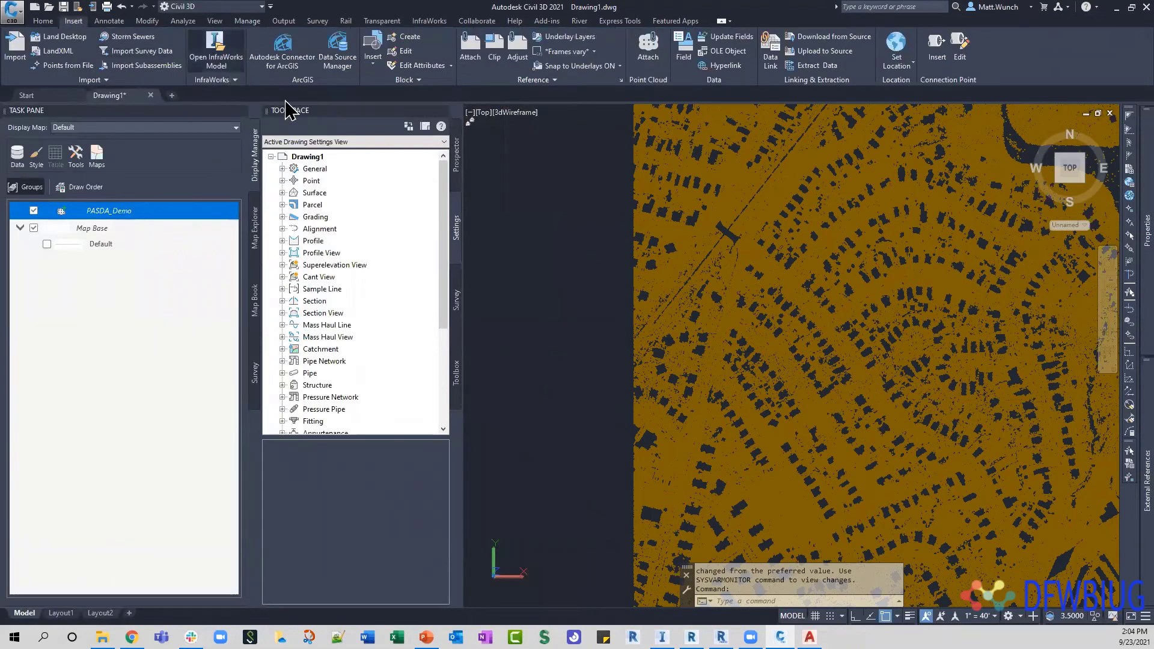
left_click(36, 8)
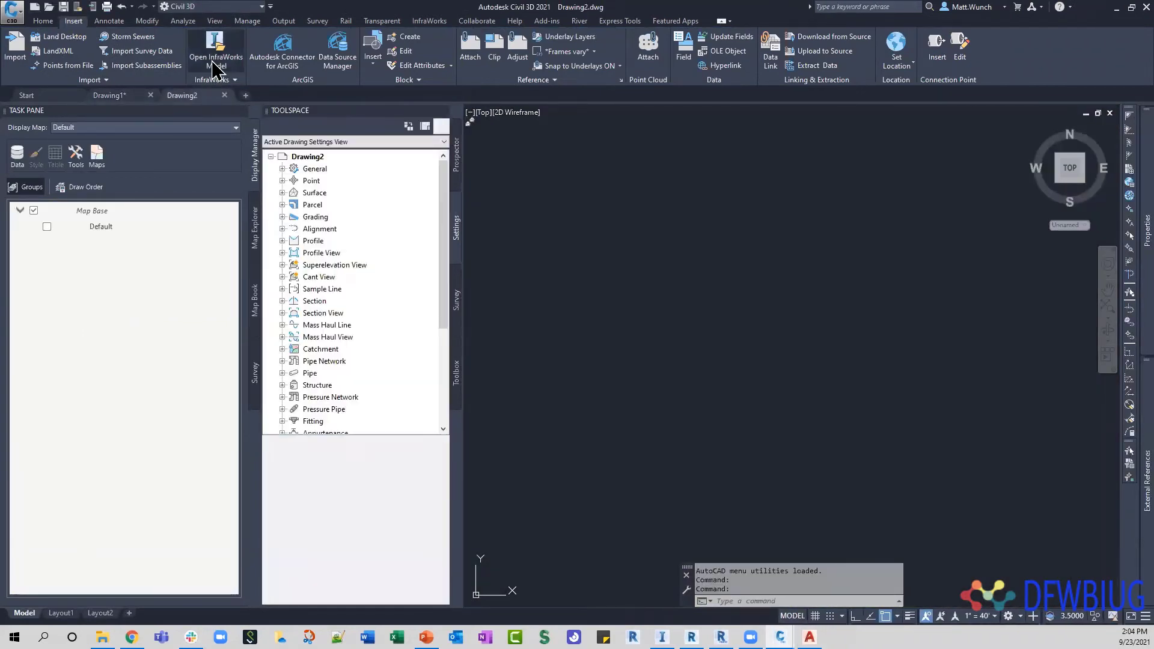
left_click(217, 63)
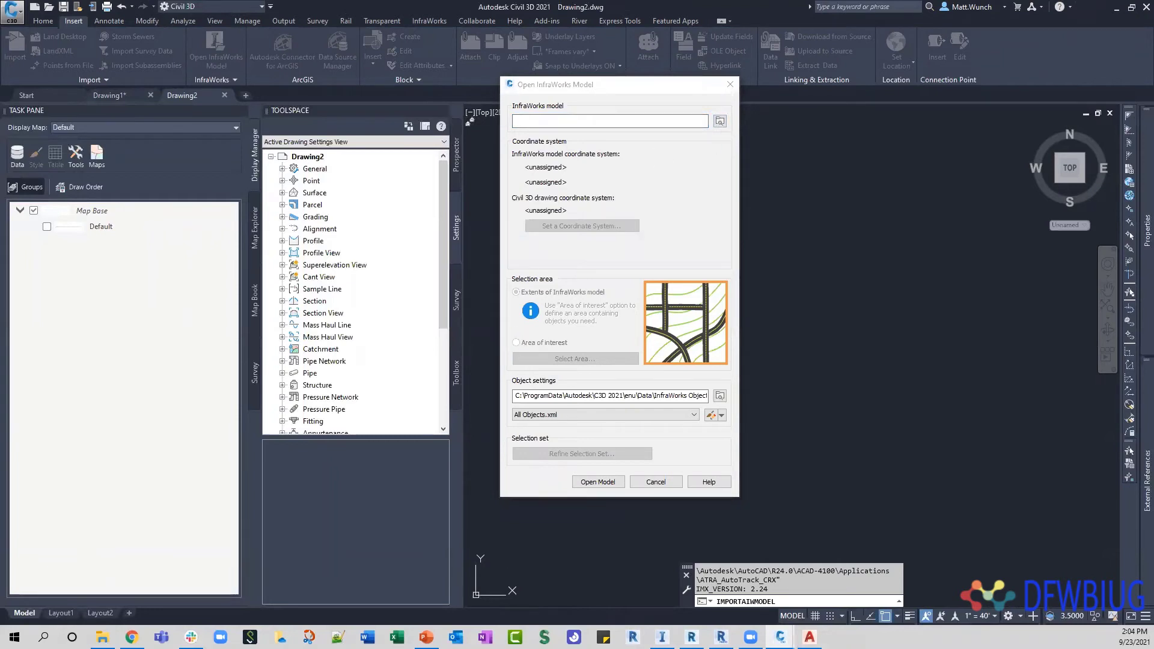
left_click(720, 121)
left_click(505, 240)
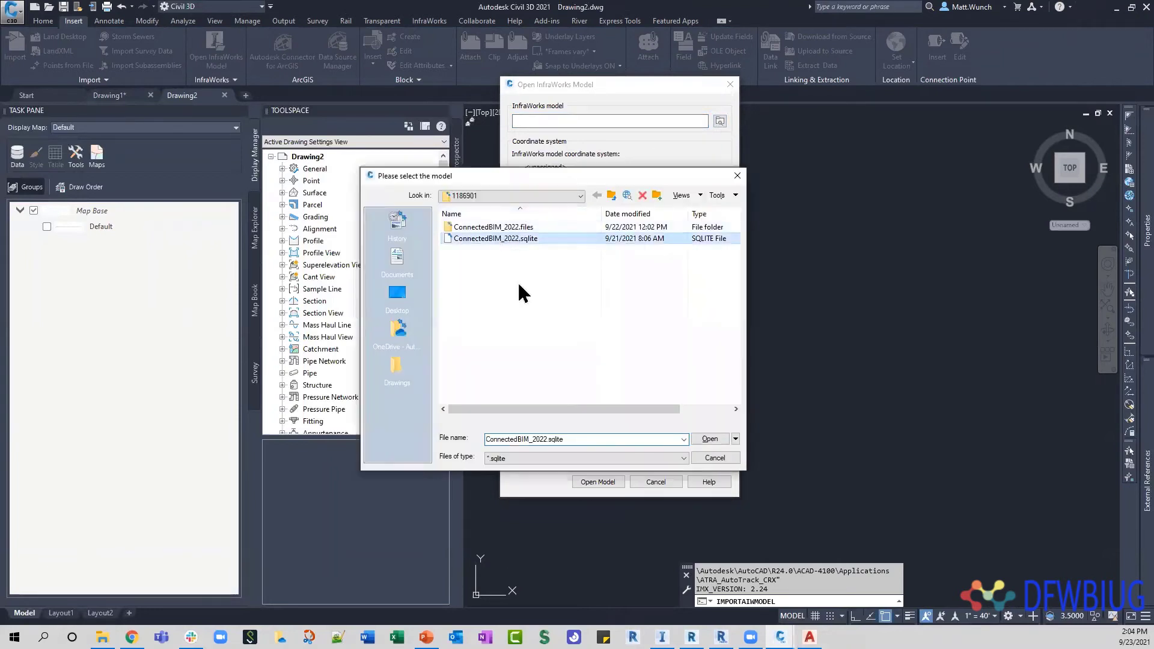
left_click(705, 438)
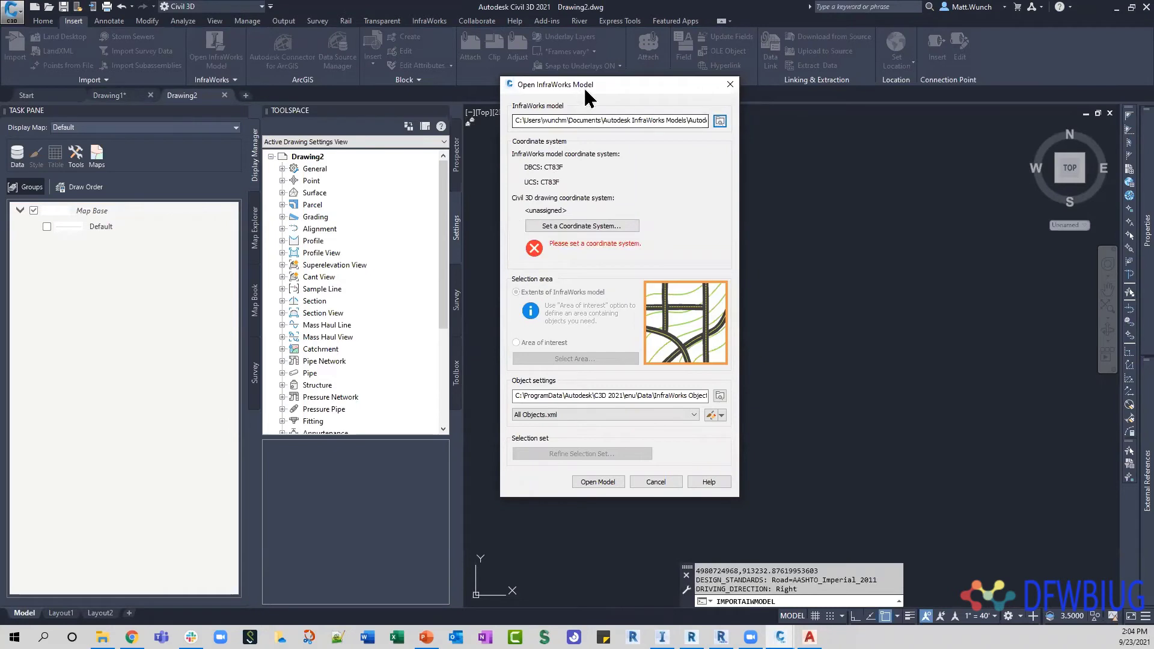
Assign the InfraWorks model's coordinate system, CT83F, to the Civil 3D drawing
left_click_drag(586, 96, 683, 122)
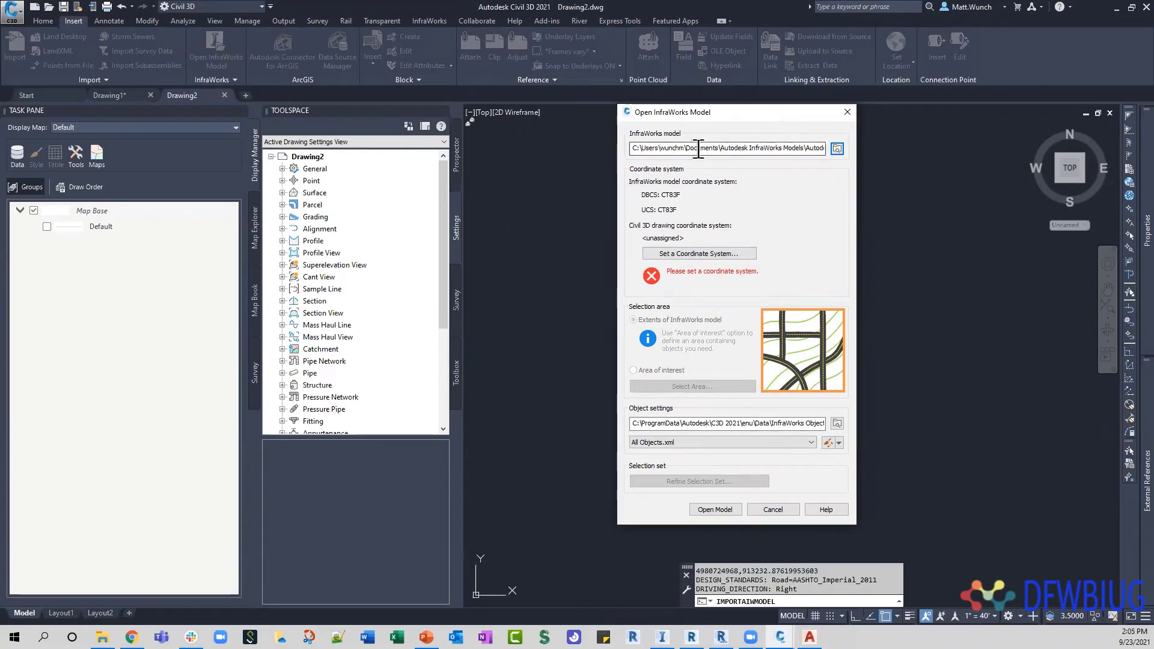
left_click(726, 258)
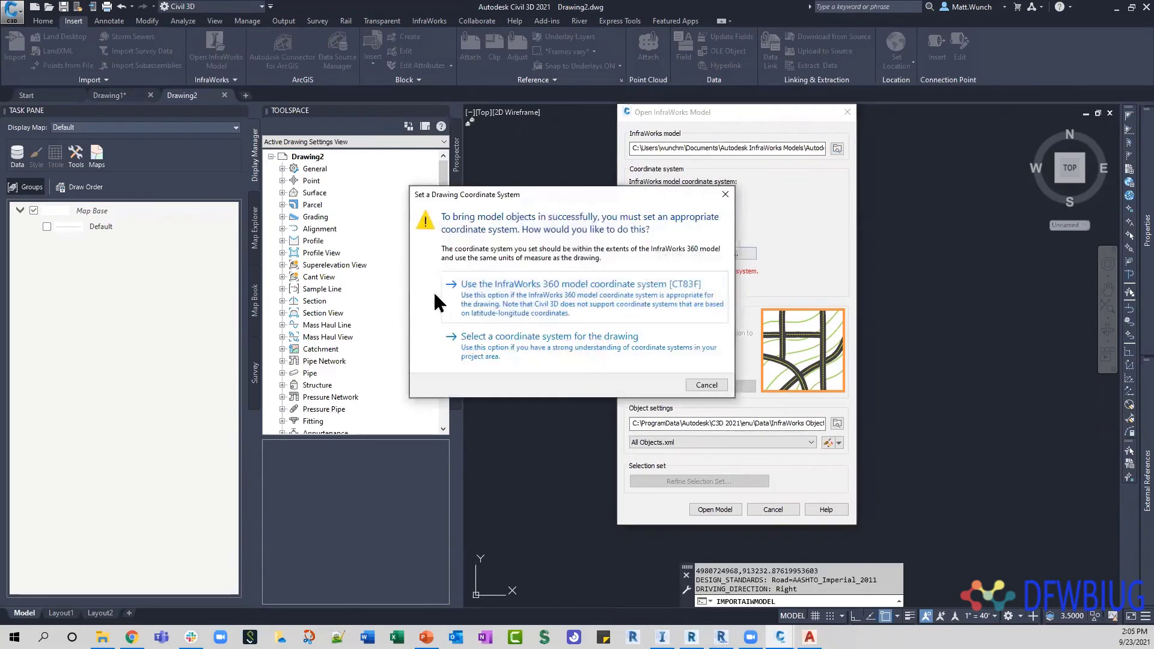
left_click(511, 361)
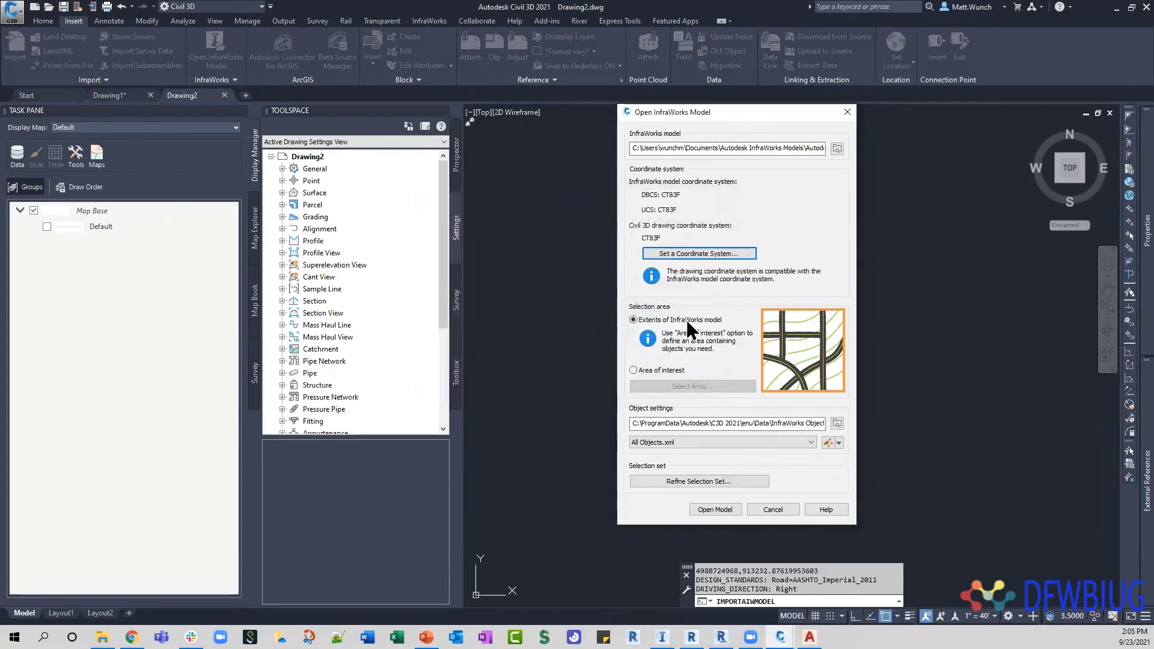
Limit the model import to an area of interest and start selecting the area with Online Map Data enabled
left_click(661, 369)
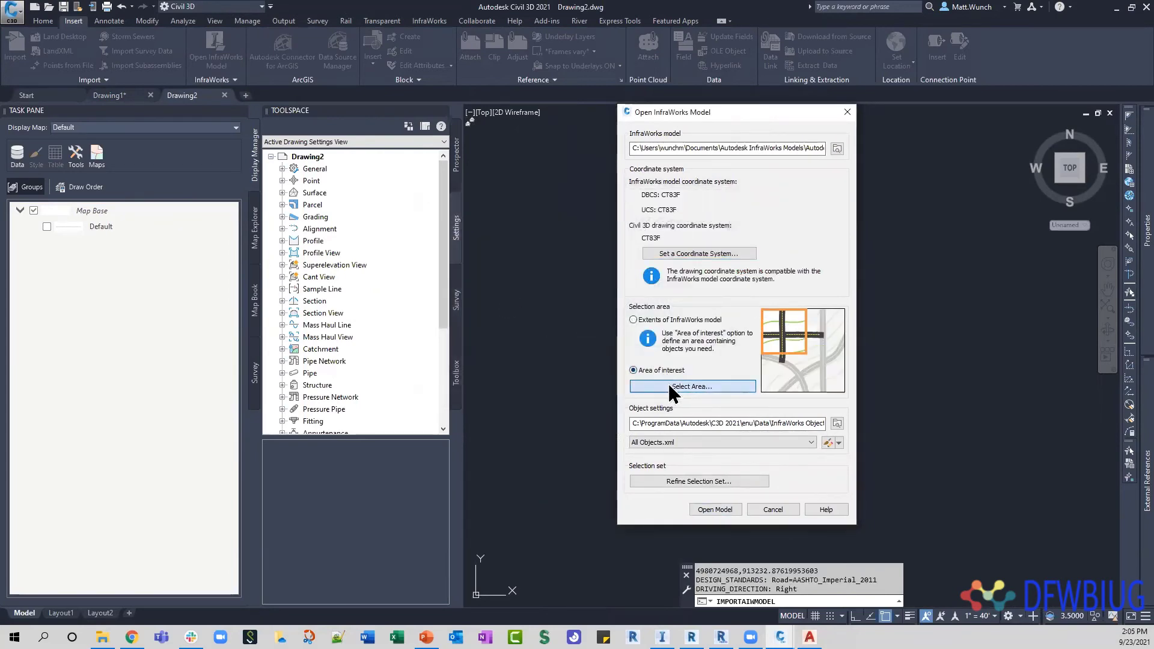
left_click(669, 385)
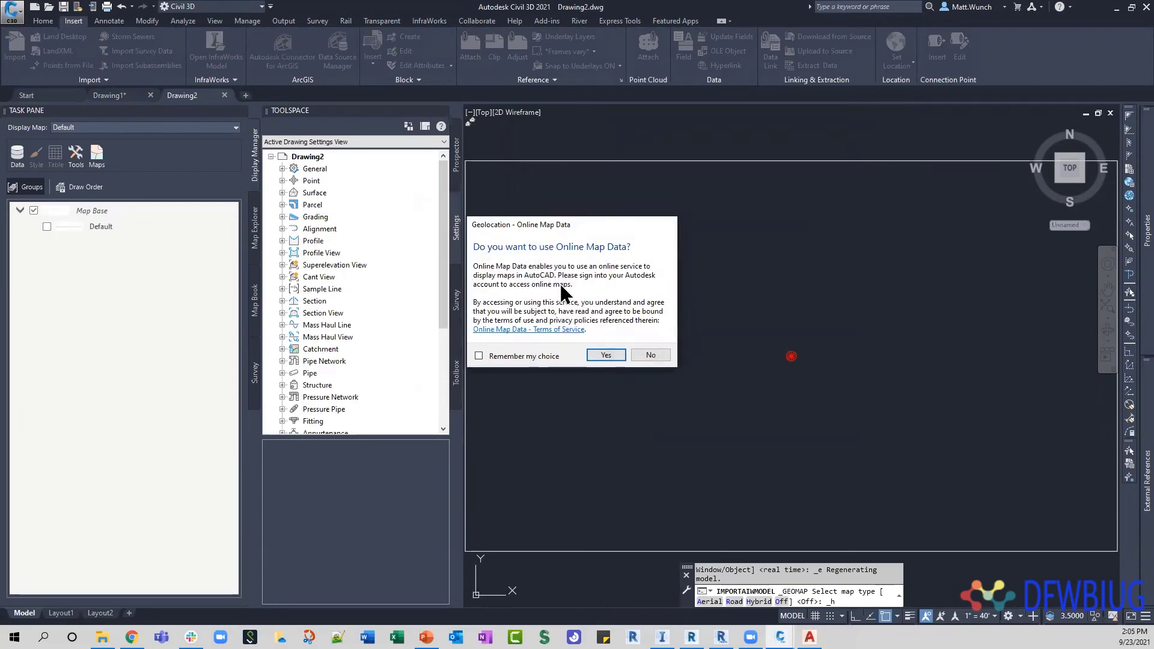
left_click(594, 358)
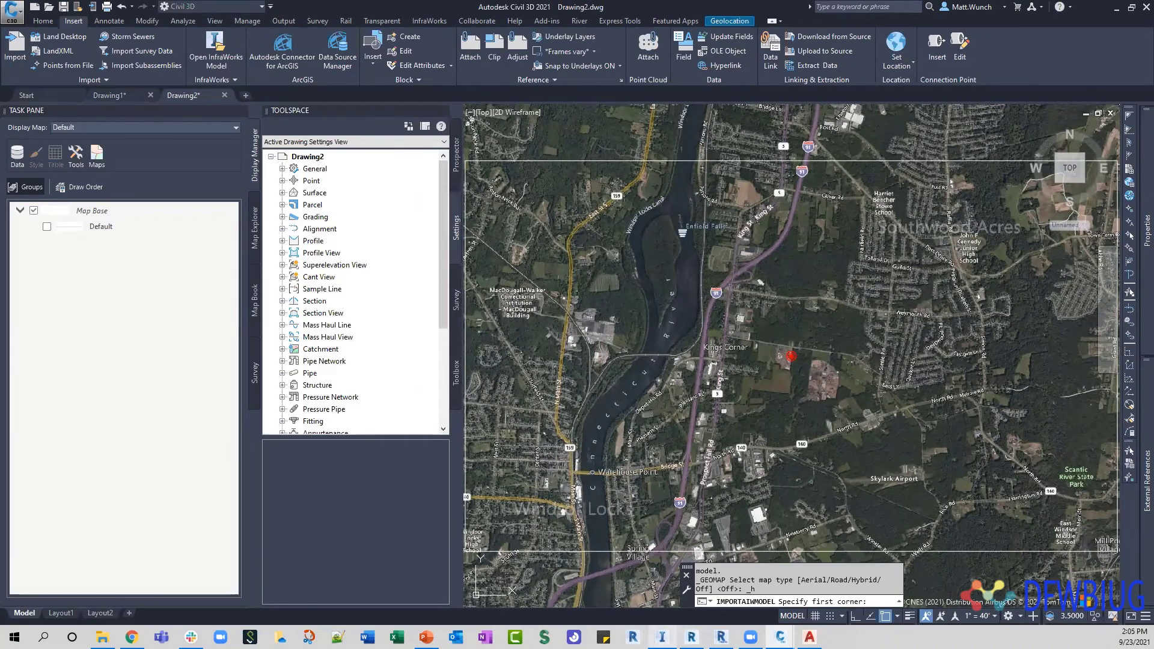
Switch to InfraWorks, leave the PointCloudClassification model, and open the recent ConnectedBIM_2022 model
left_click(662, 638)
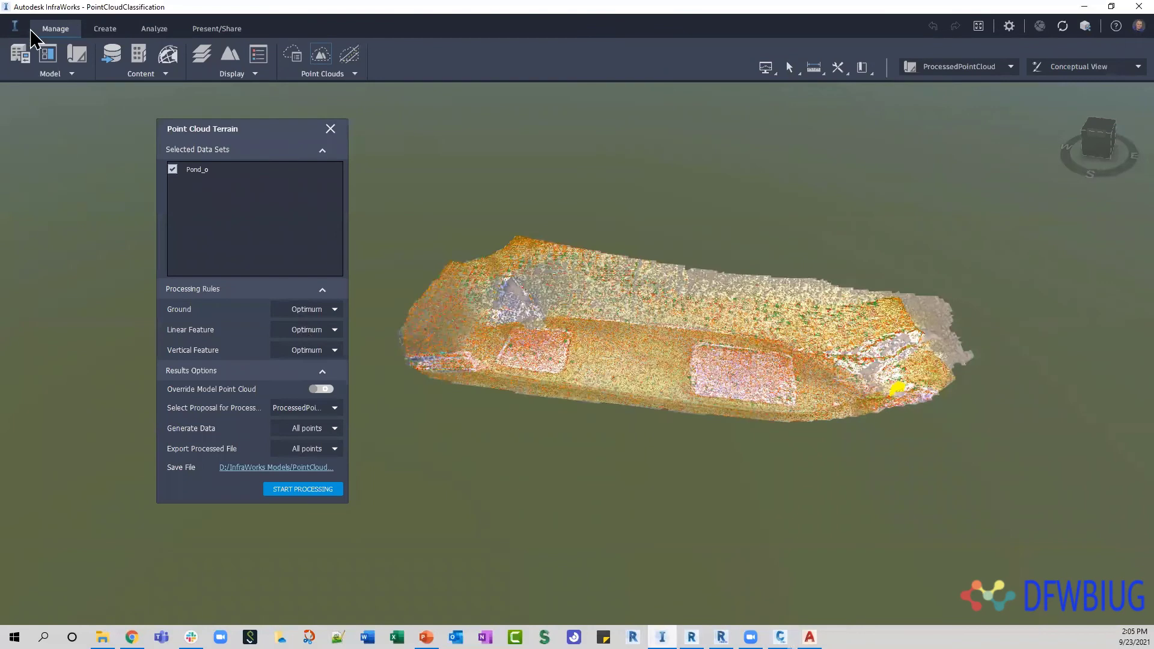
left_click(15, 26)
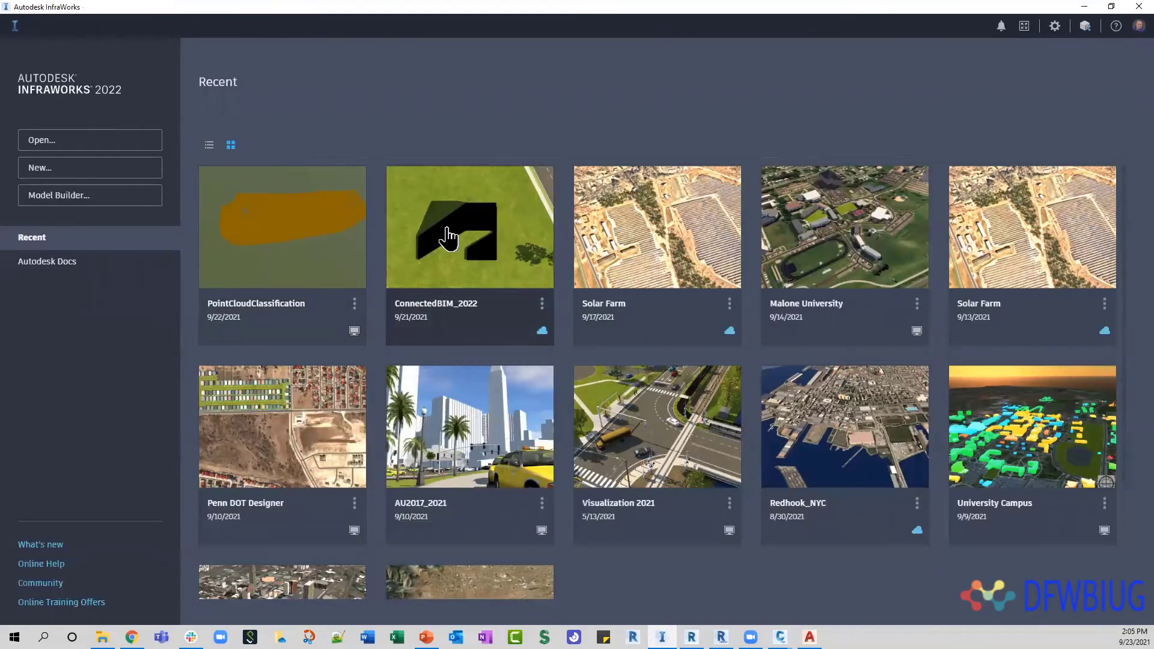
left_click(445, 232)
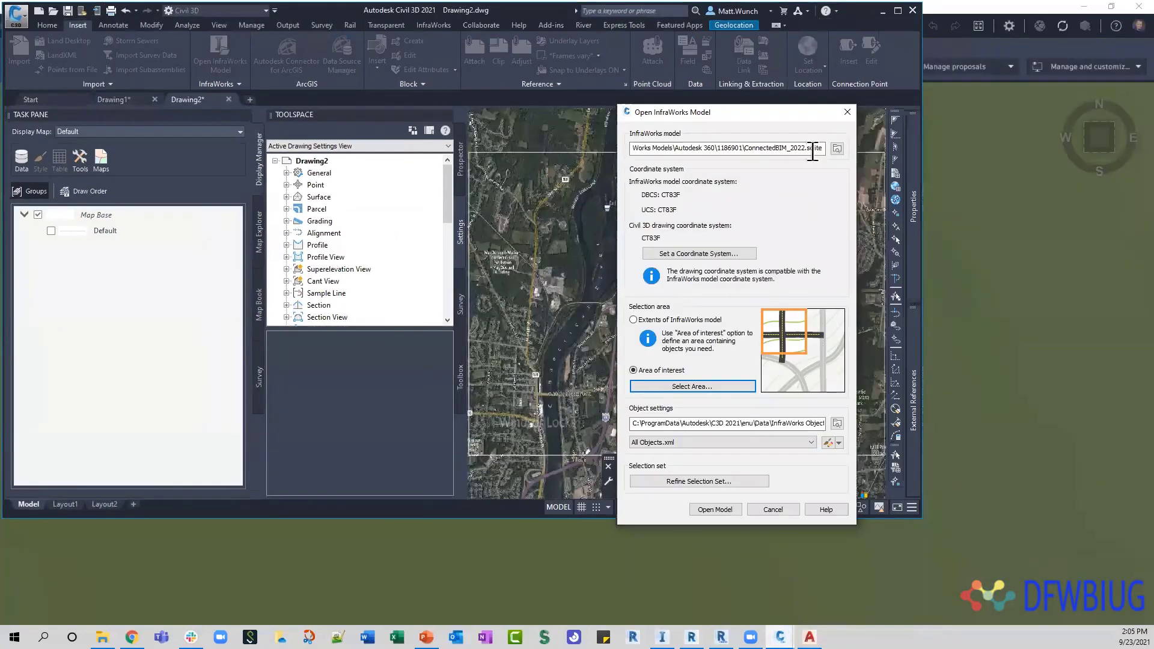
Close AutoCAD with its As-Built Cropped drawing and return to the ConnectedBIM_2022 model in InfraWorks
left_click(1003, 236)
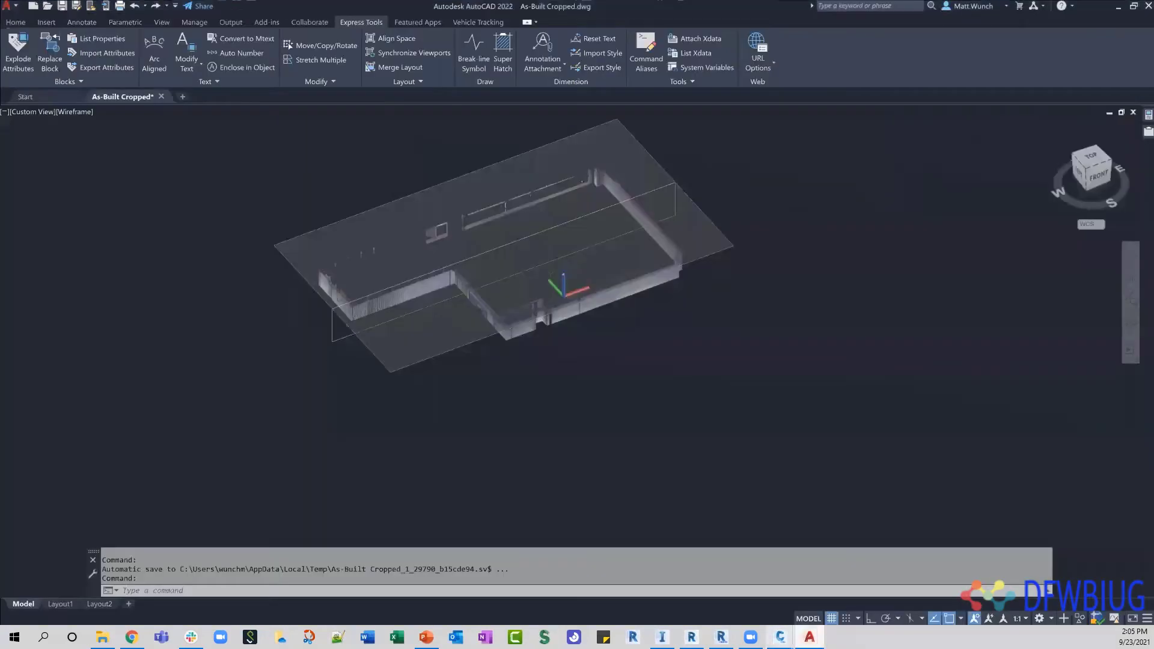
left_click(1118, 8)
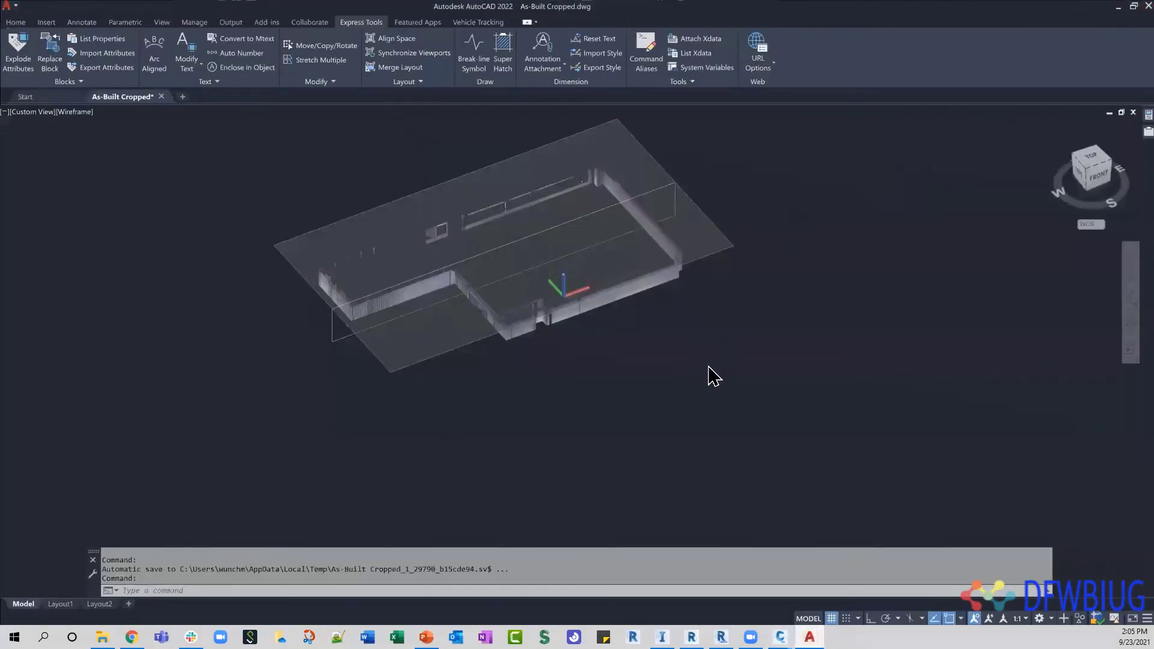
left_click(619, 348)
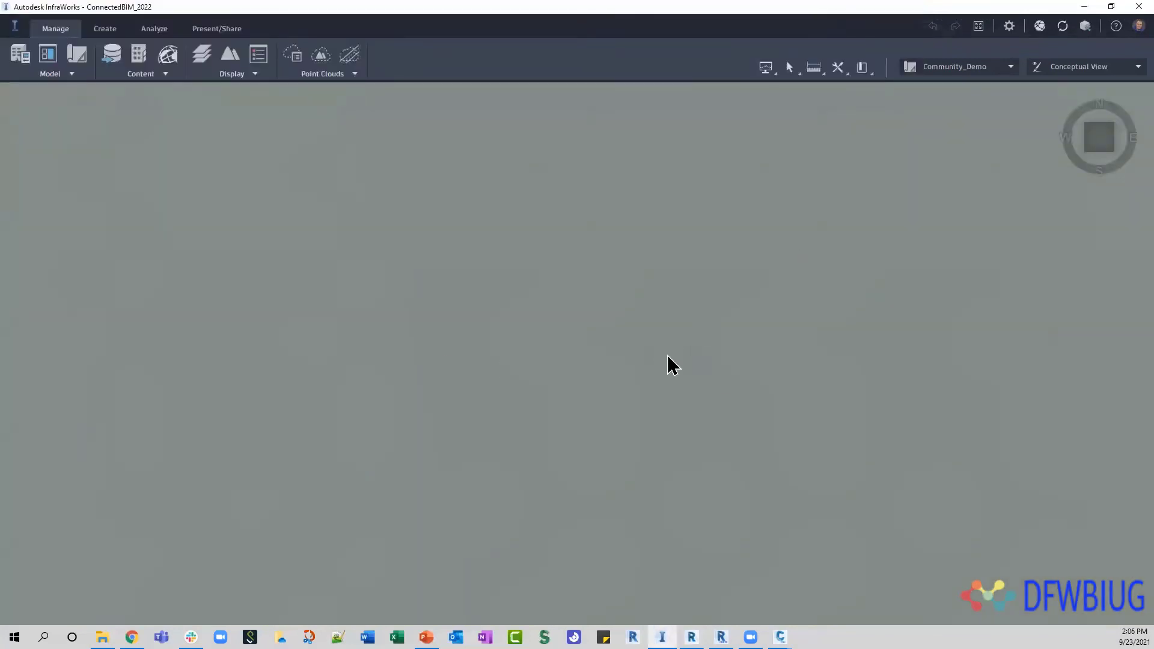
View the full extent of the ConnectedBIM_2022 model from above
scroll(632, 361, "down", 6)
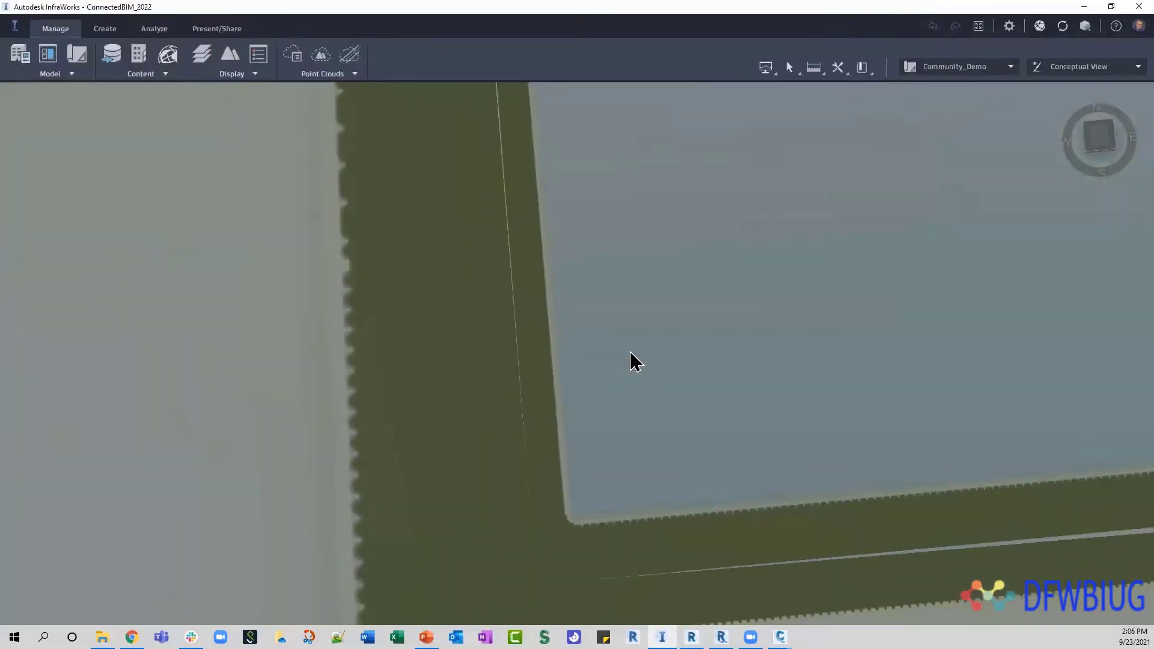
scroll(631, 360, "down", 8)
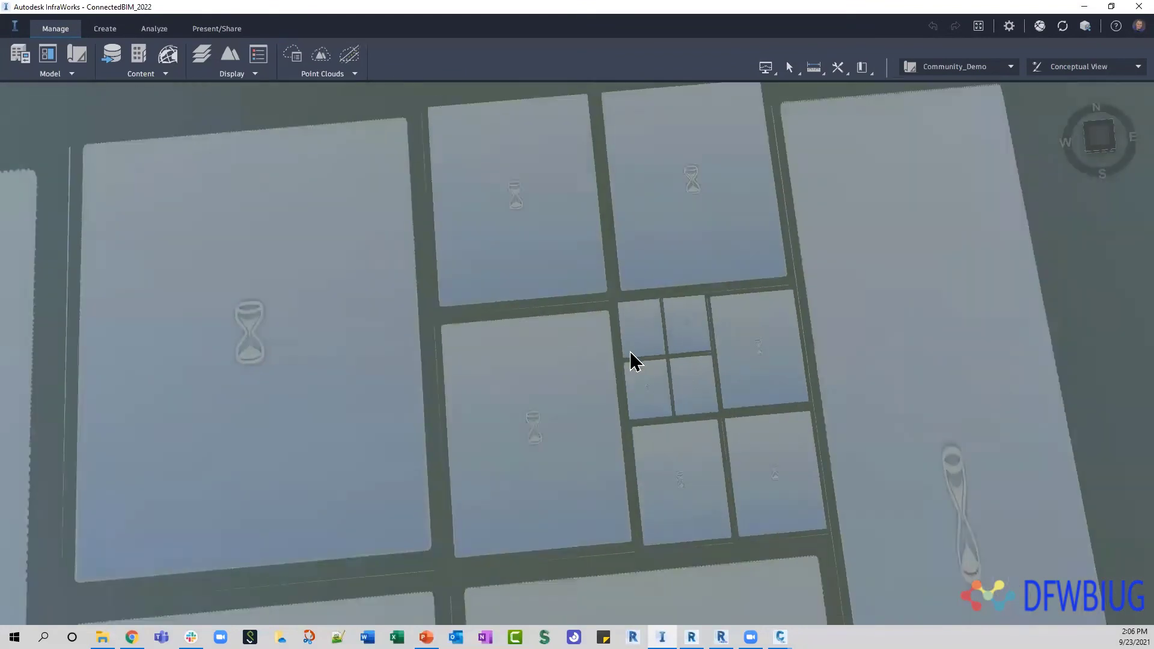
left_click_drag(526, 388, 593, 377)
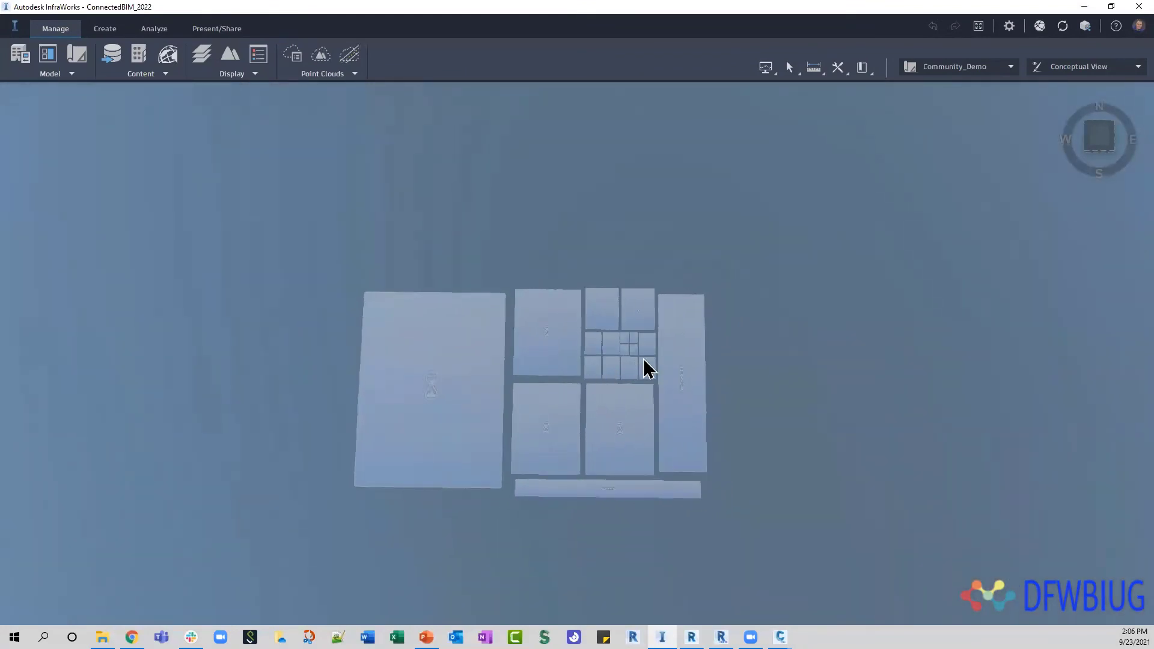
Check where the detailed site lies in the ConnectedBIM_2022 model, and switch to Civil 3D's Drawing2 to start selecting the area of interest
middle_click_drag(445, 389, 541, 366)
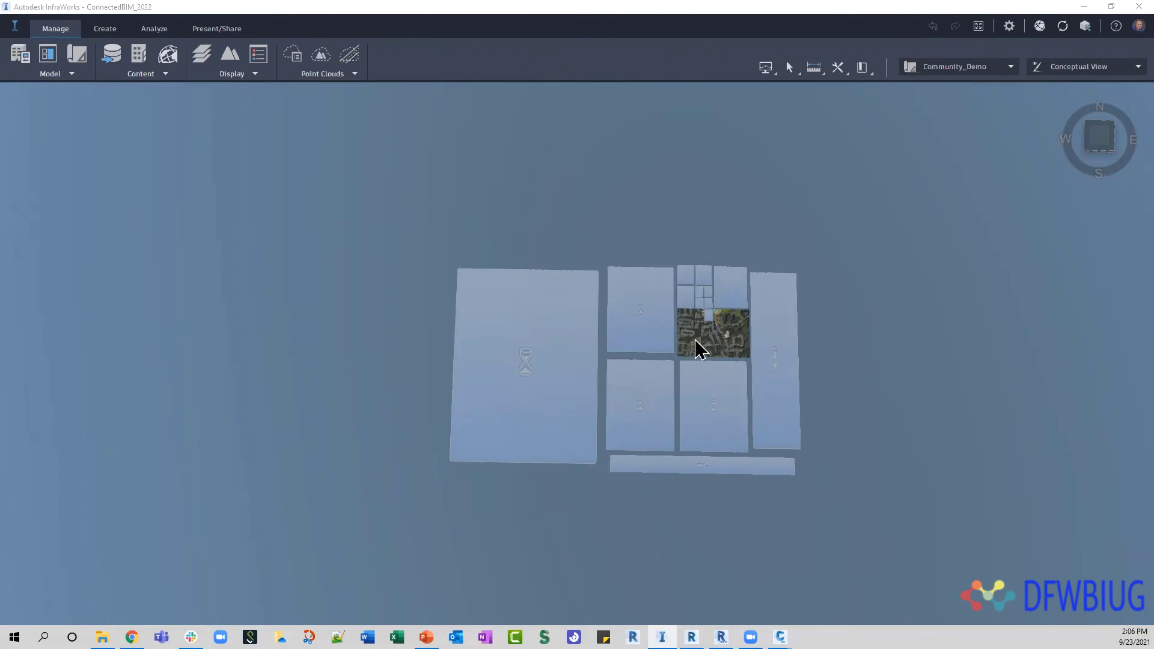
scroll(695, 340, "up", 4)
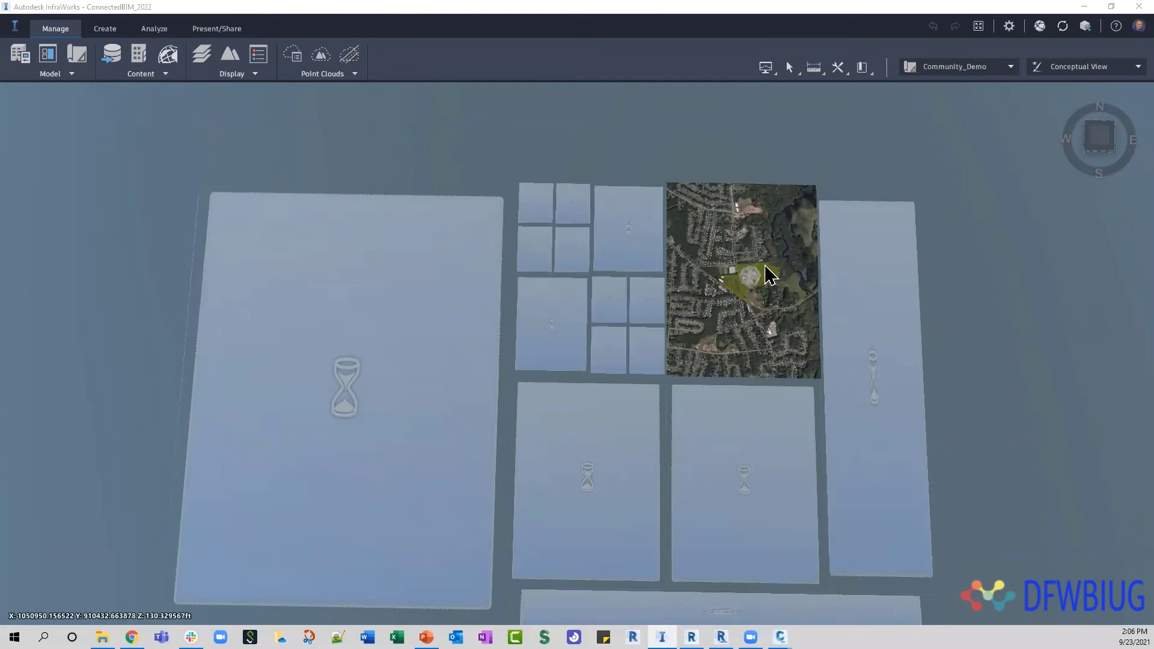
mouse_move(781, 637)
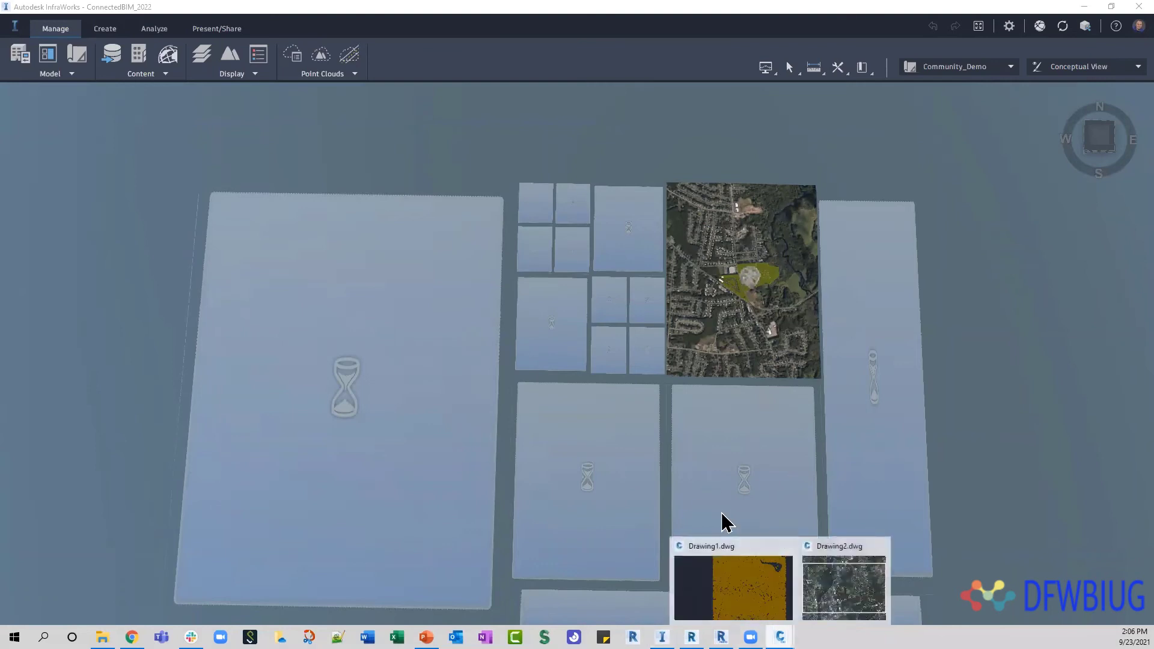
left_click(834, 598)
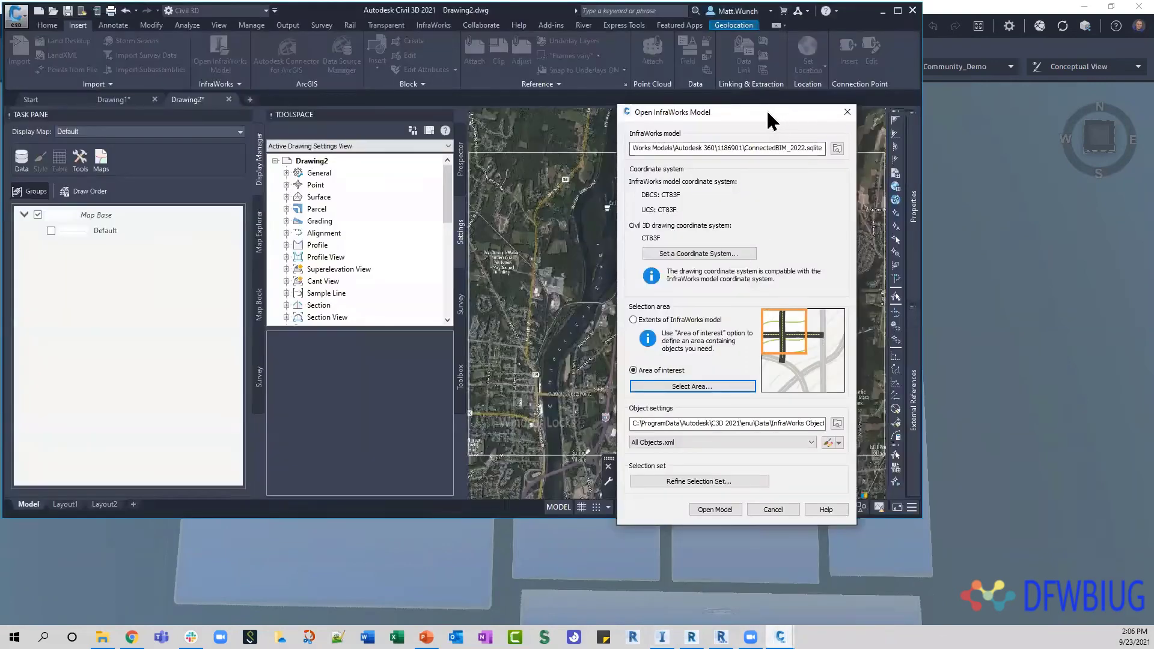
left_click_drag(767, 110, 376, 100)
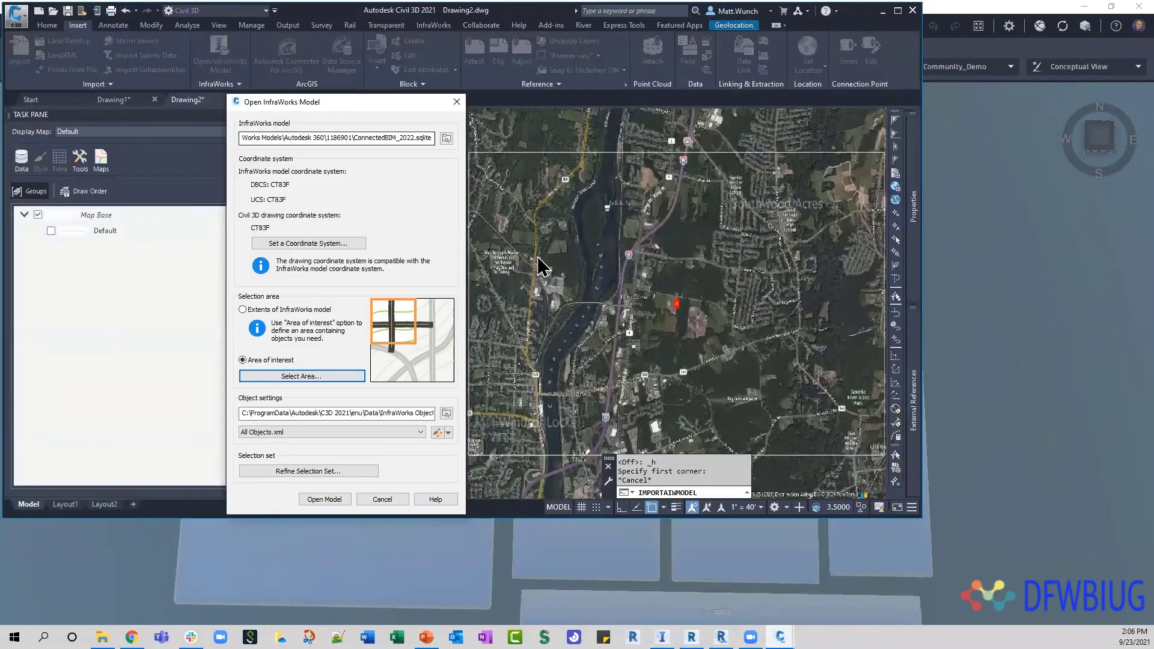
left_click(310, 377)
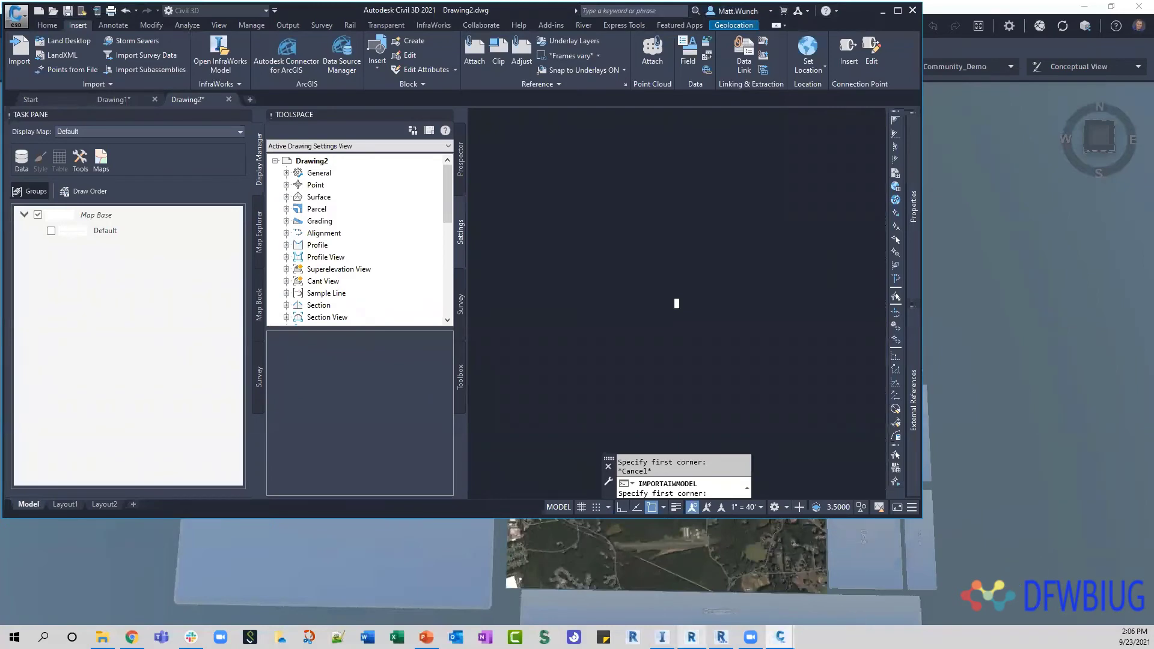
Close the AutodeskReCapSampleProject_EDITS project in ReCap Pro and the fox_hill_tower model in ReCap Photo
mouse_move(691, 638)
left_click(691, 586)
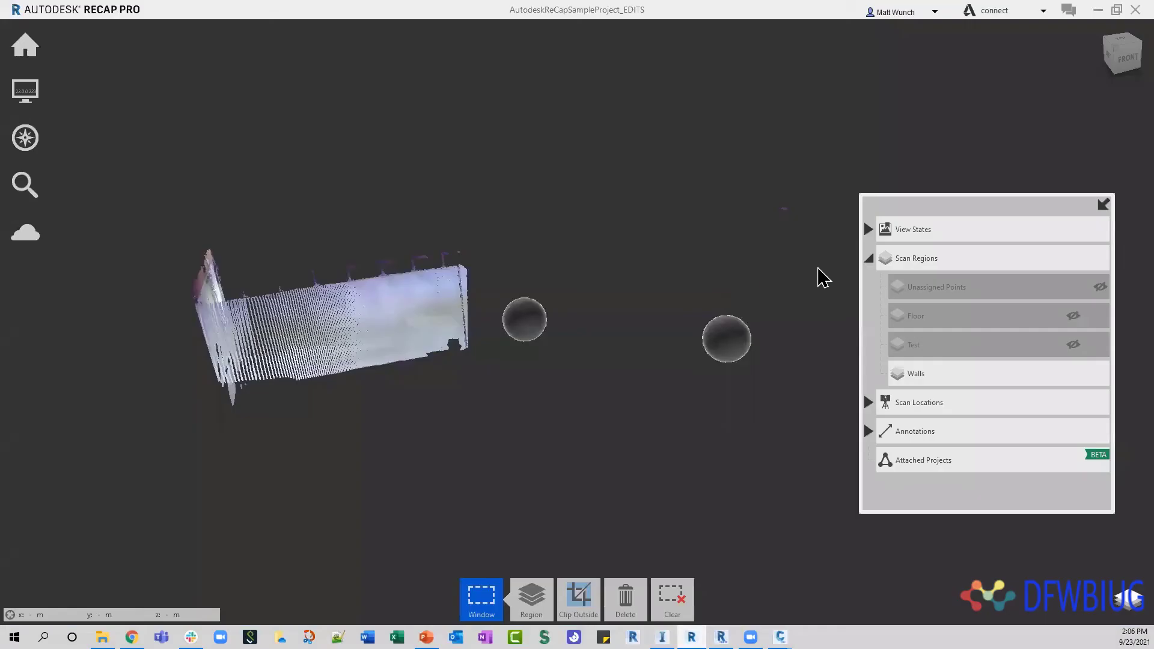
left_click(1135, 10)
left_click(587, 360)
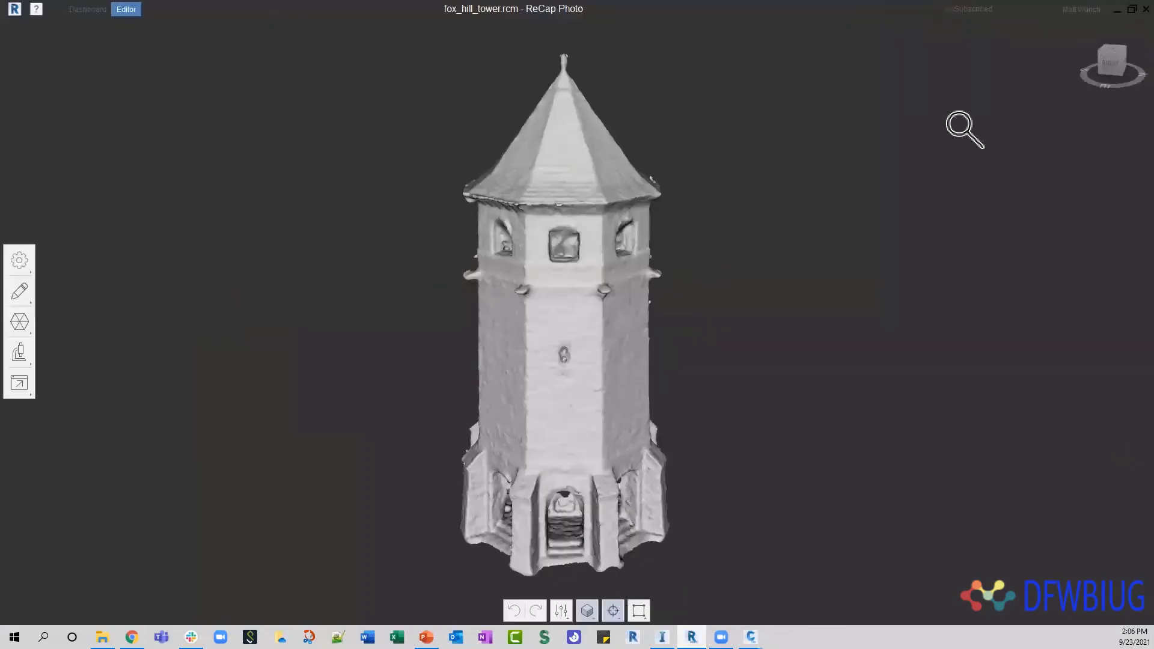
left_click(1147, 9)
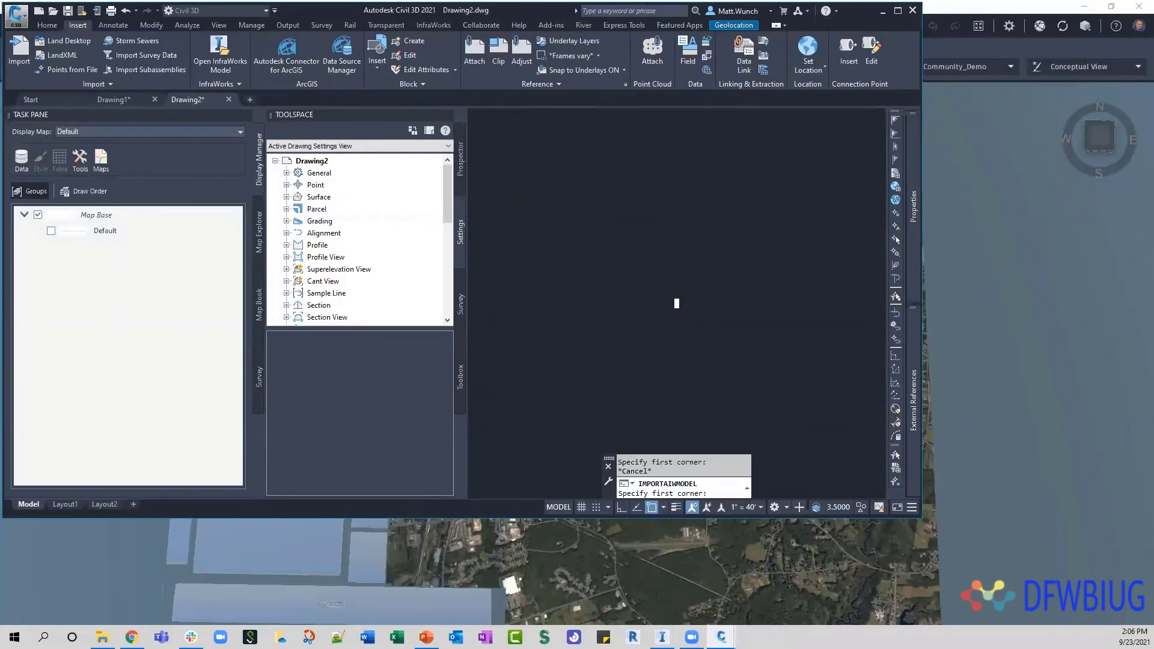
Maximize the Civil 3D window and select a rectangular area of interest around John F Kennedy Junior High School
left_click(898, 11)
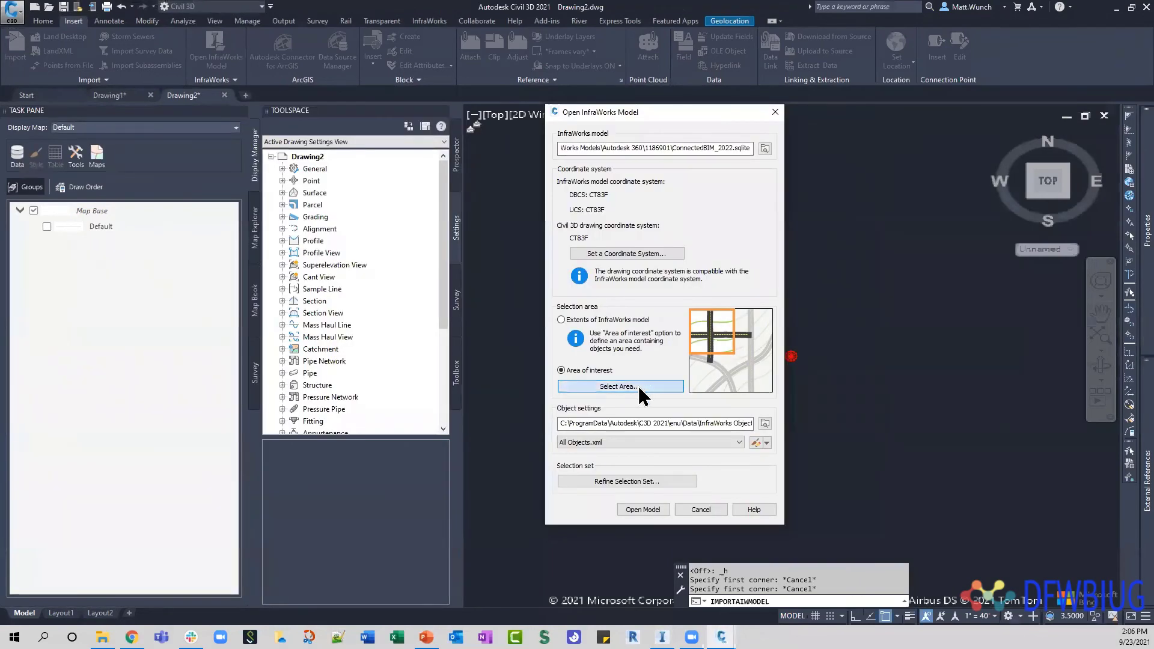
left_click(637, 385)
scroll(827, 330, "up", 5)
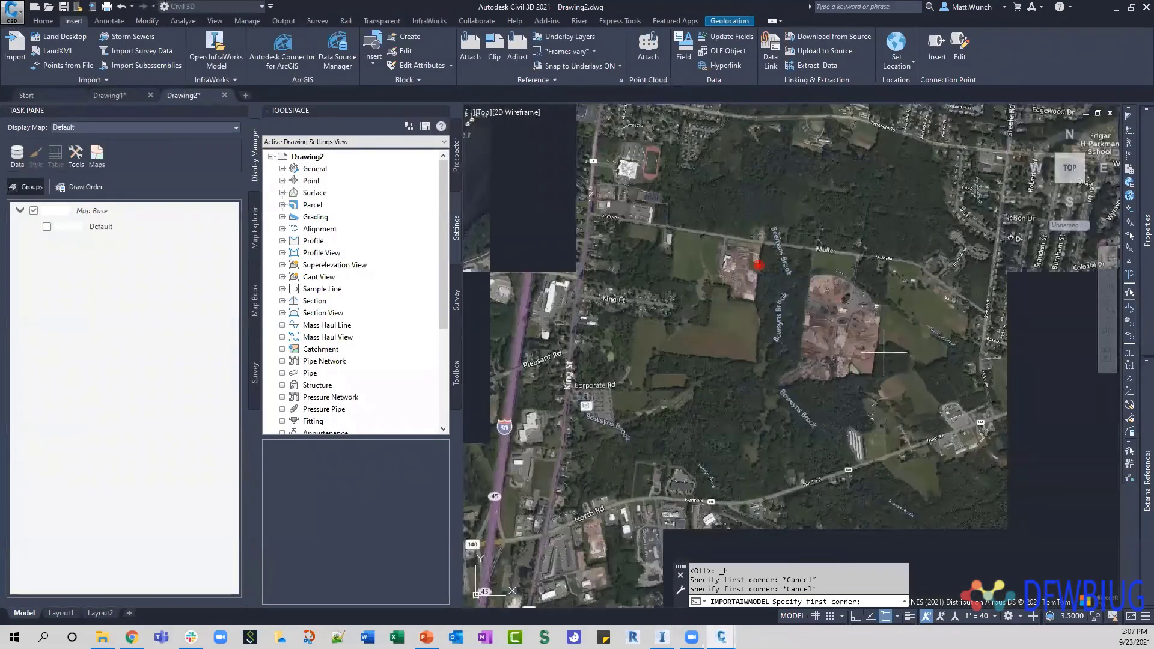
middle_click_drag(911, 339, 716, 353)
scroll(752, 322, "up", 2)
middle_click_drag(866, 419, 812, 356)
scroll(812, 356, "down", 4)
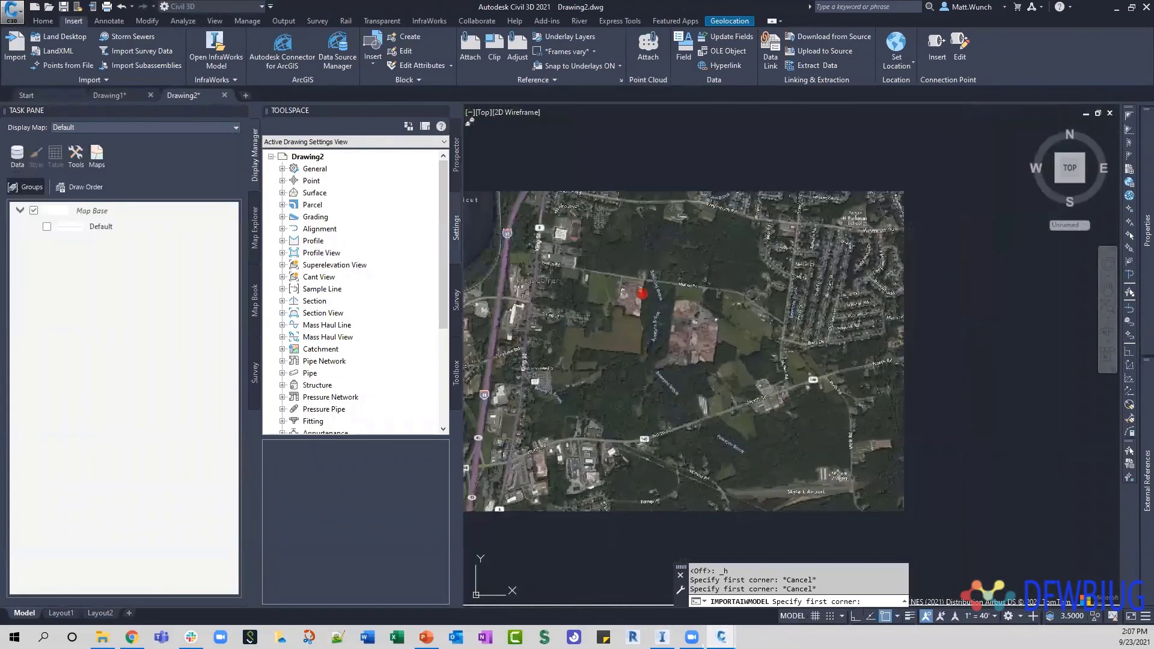
mouse_move(902, 299)
middle_mouse_down()
mouse_move(704, 333)
mouse_move(693, 282)
mouse_move(675, 430)
middle_mouse_up()
scroll(716, 289, "up", 5)
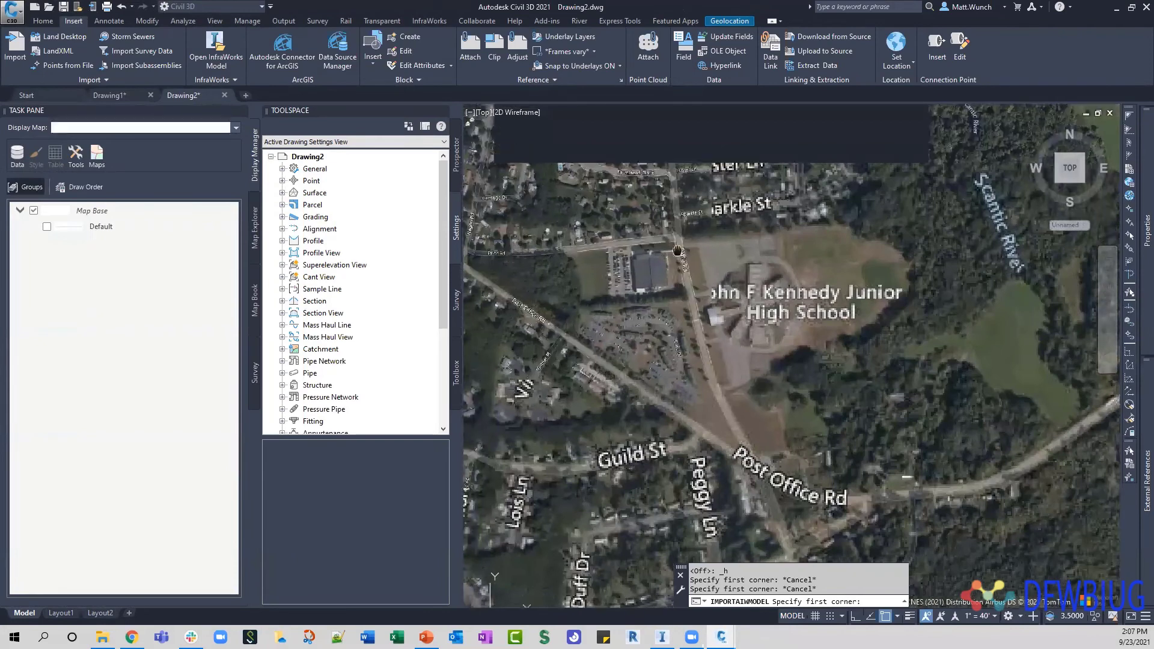
left_click(637, 211)
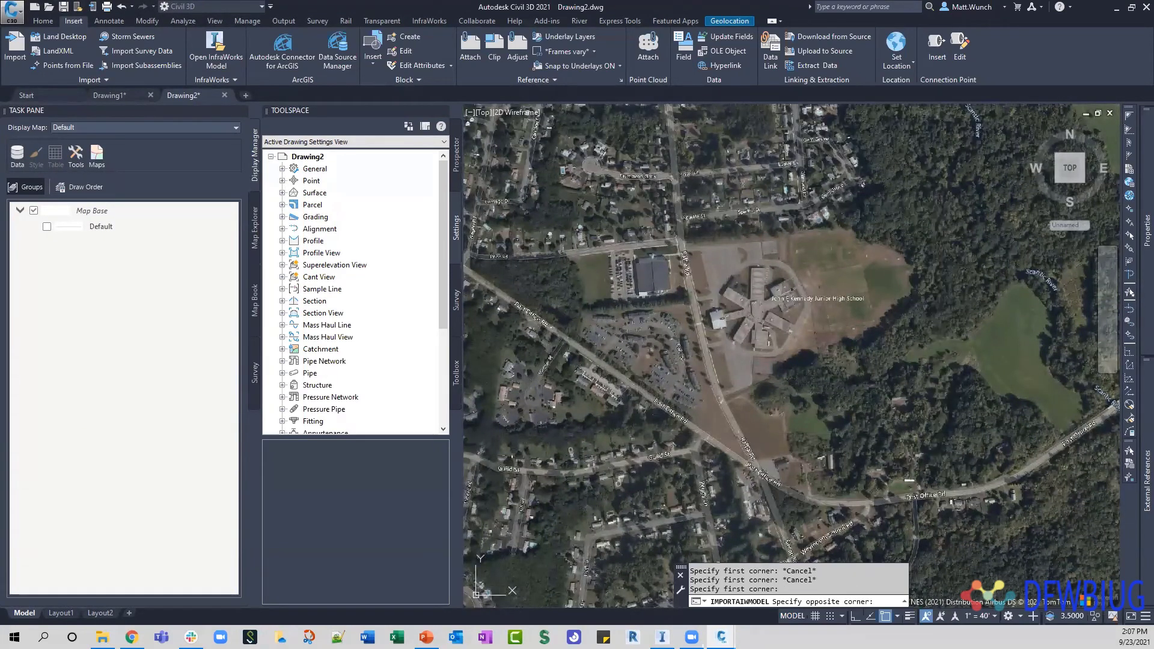
left_click(929, 433)
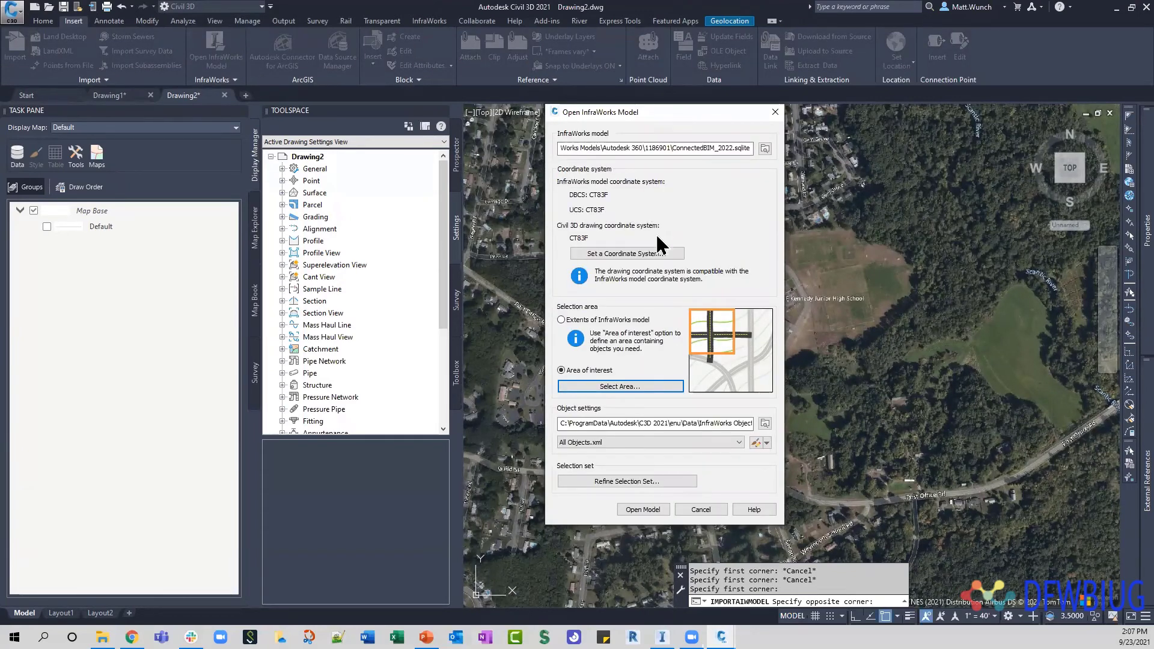
Examine the All Objects exchange settings, including the surface styles and layer for terrain surfaces, leaving them without changes
left_click_drag(618, 109, 591, 108)
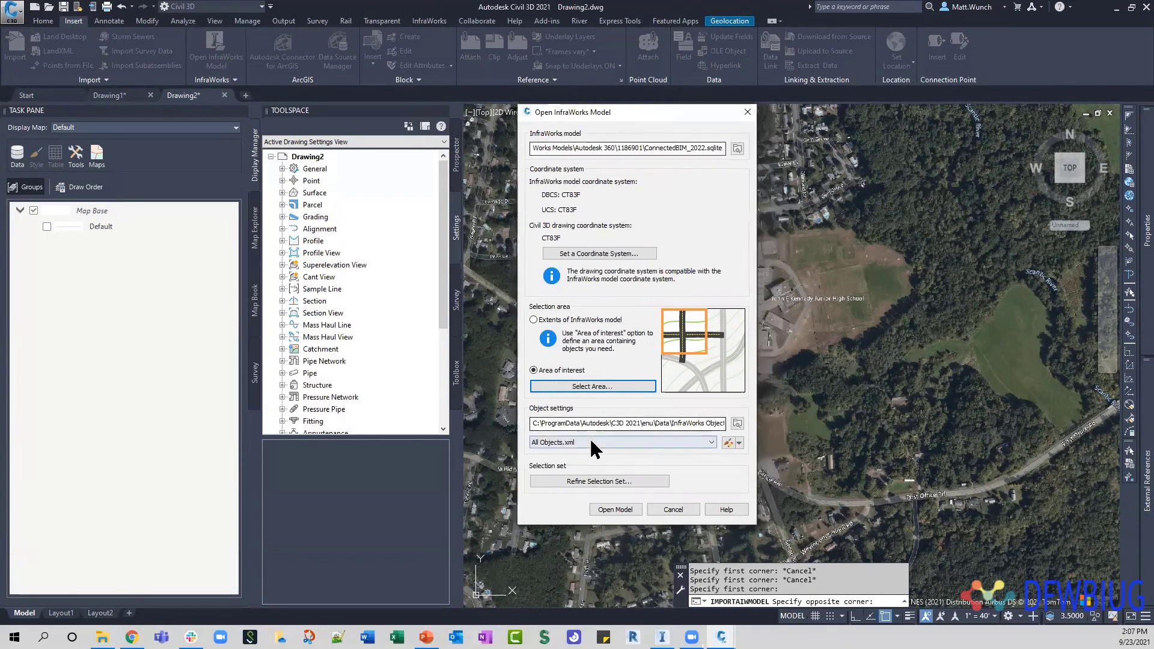
left_click(726, 445)
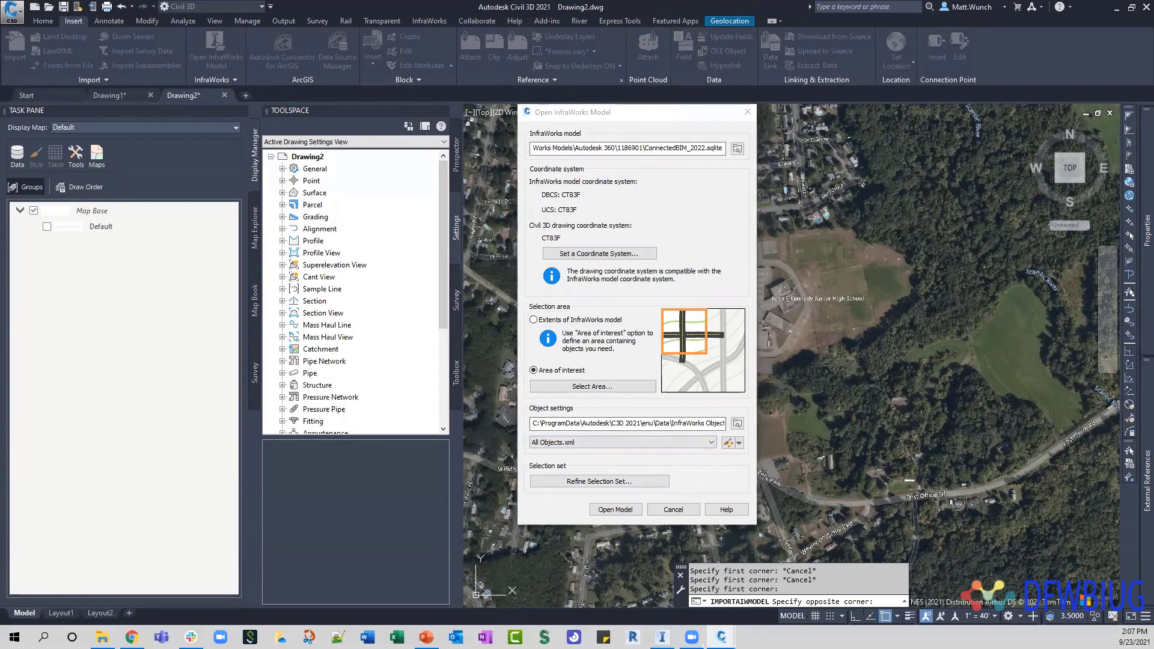
left_click_drag(558, 129, 407, 130)
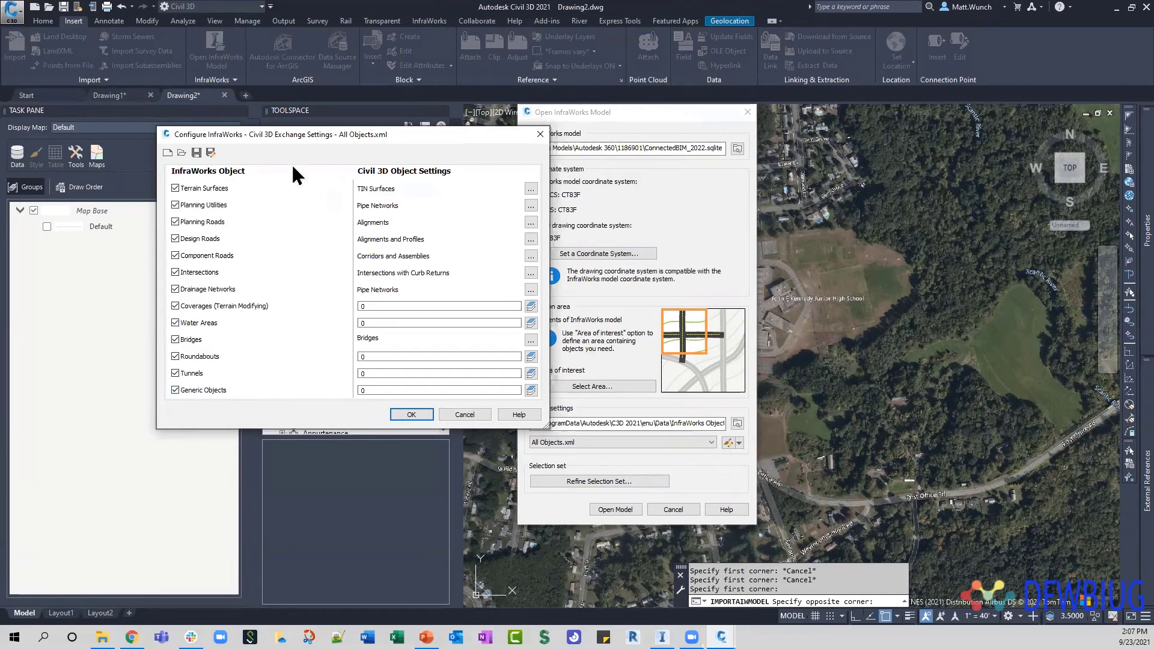
left_click_drag(294, 135, 227, 138)
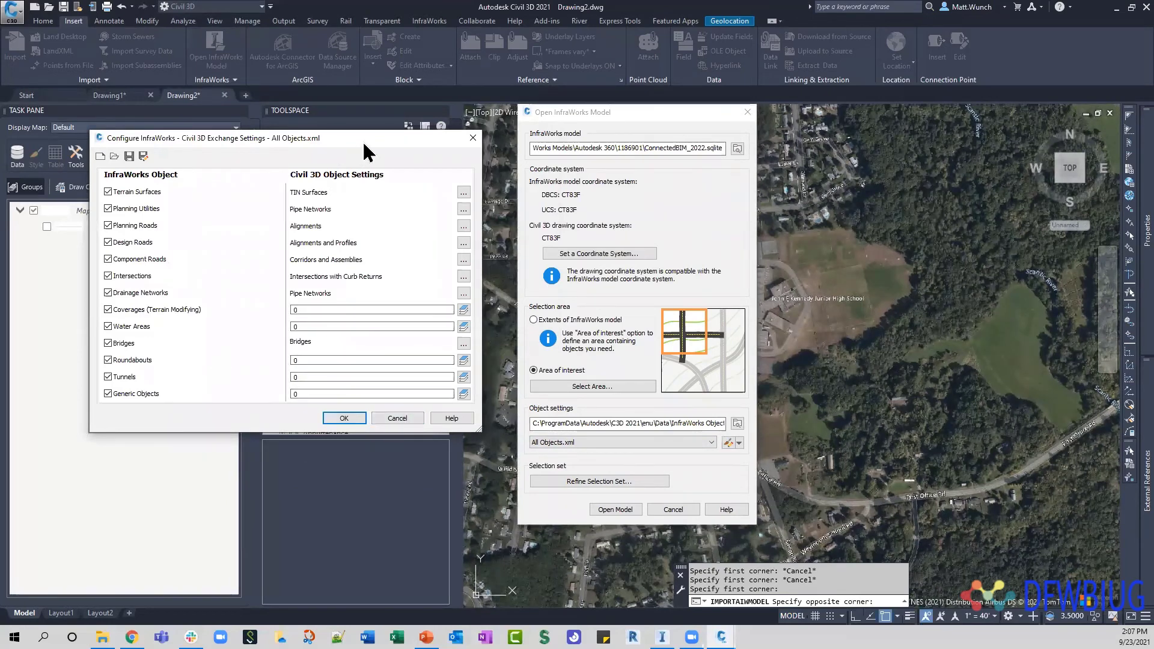
left_click_drag(359, 142, 392, 143)
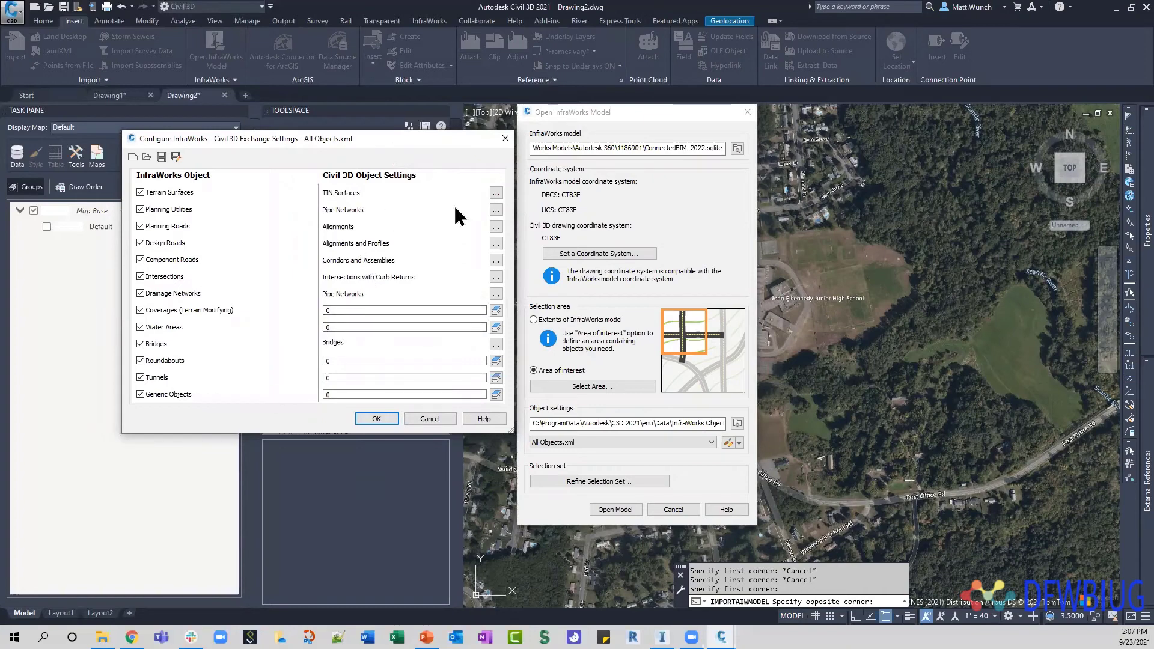
left_click(497, 193)
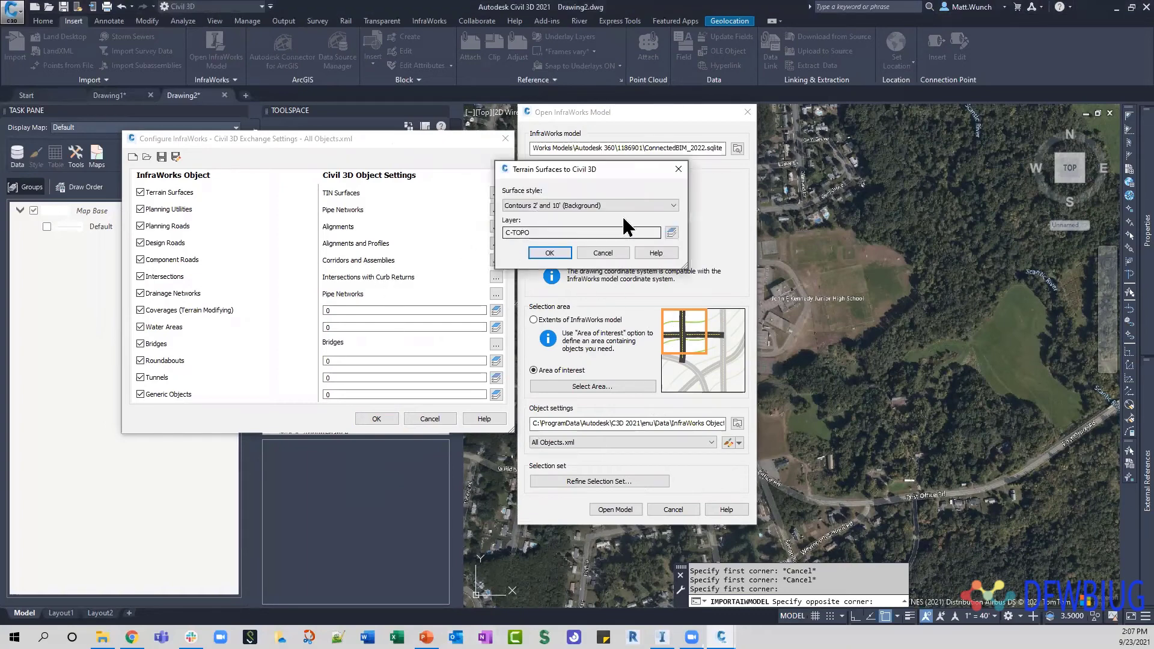
left_click(625, 206)
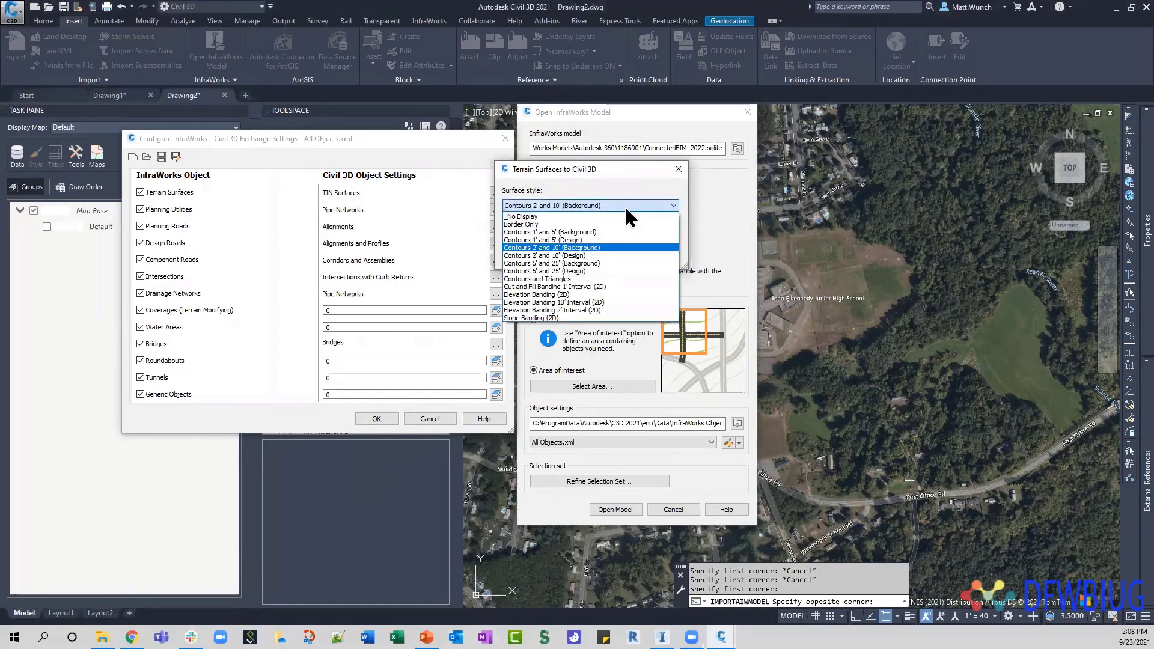
left_click(625, 206)
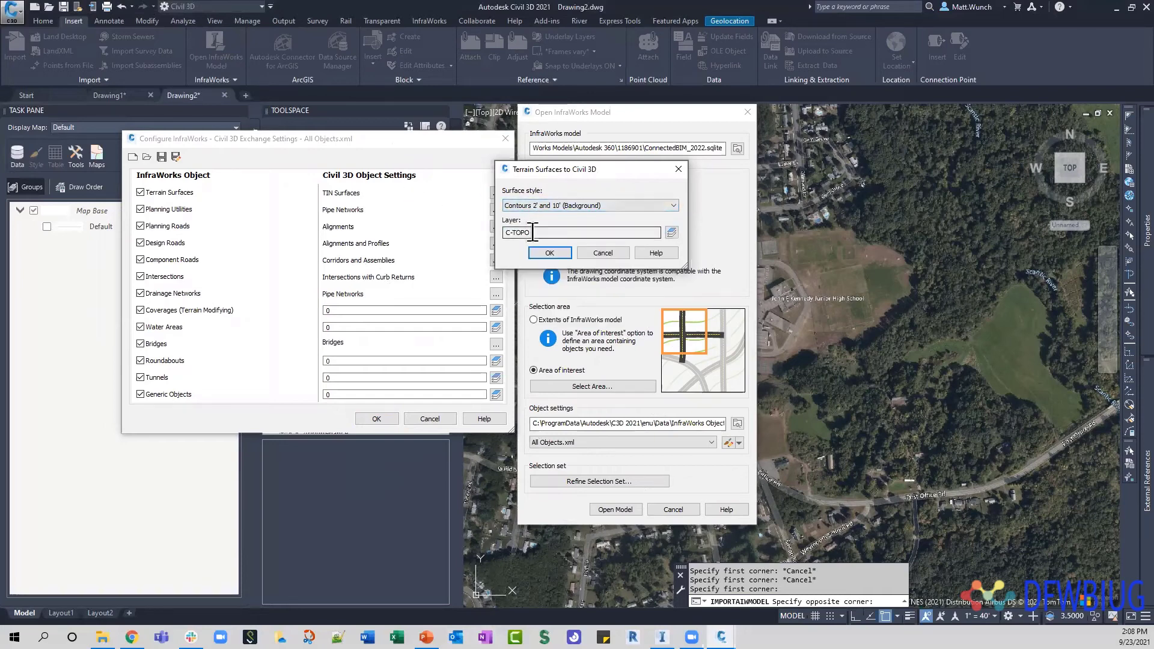
left_click(603, 252)
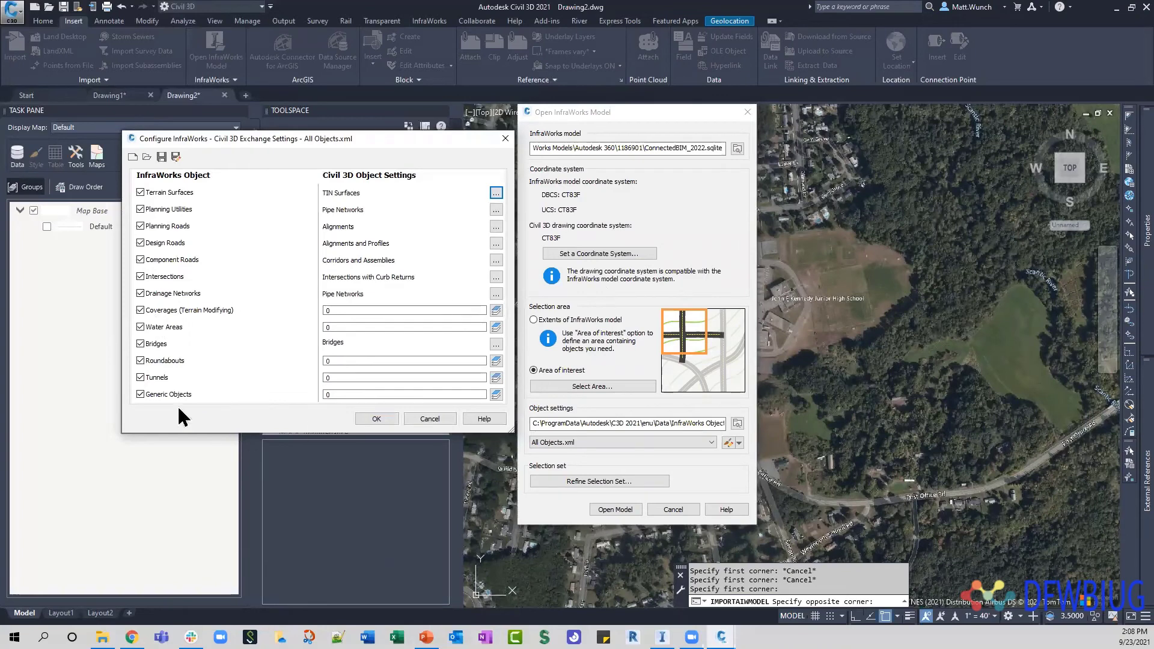
left_click(441, 420)
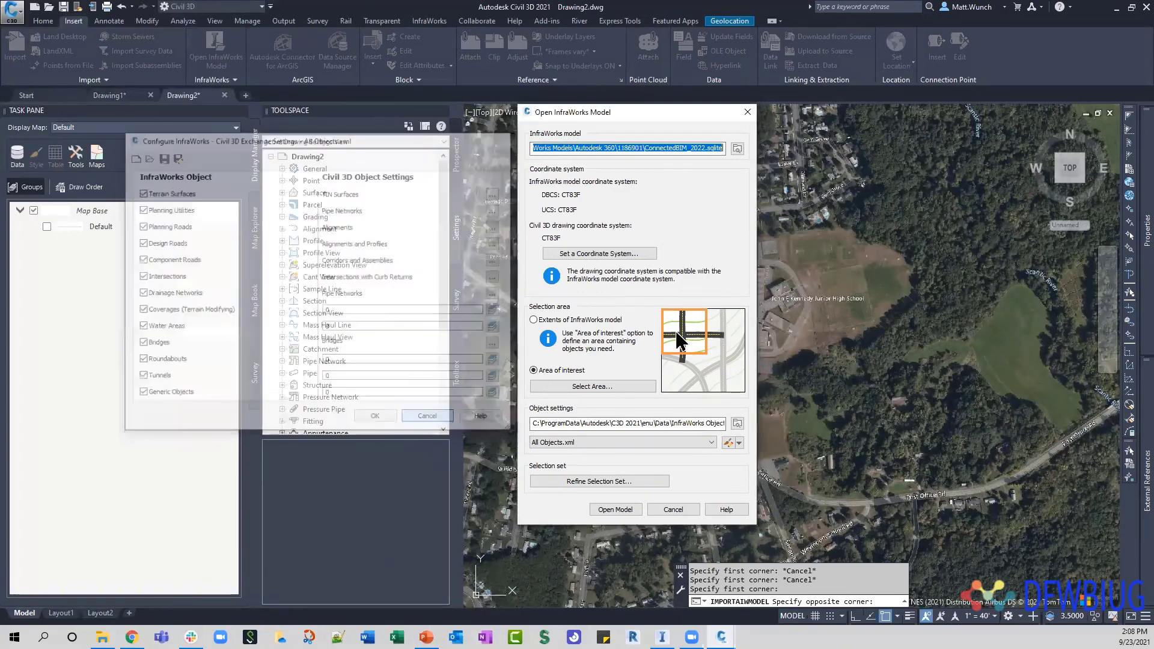
Try to open the ConnectedBIM_2022 model for the selected area with the All Objects settings, and cancel the import
left_click(613, 517)
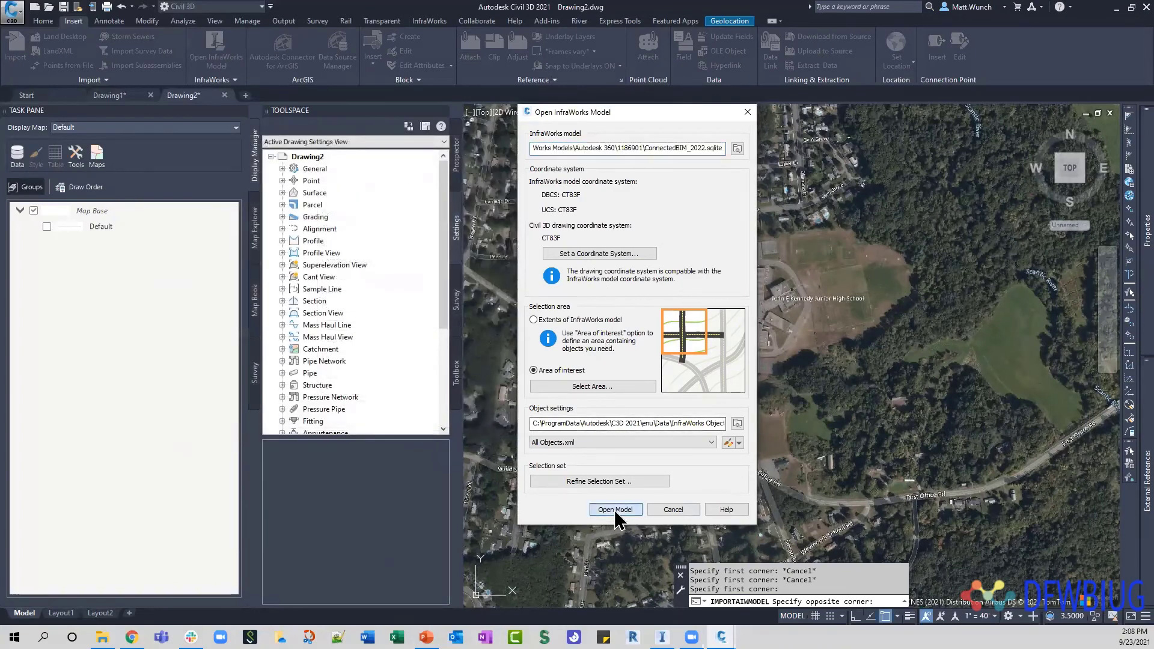
left_click(644, 444)
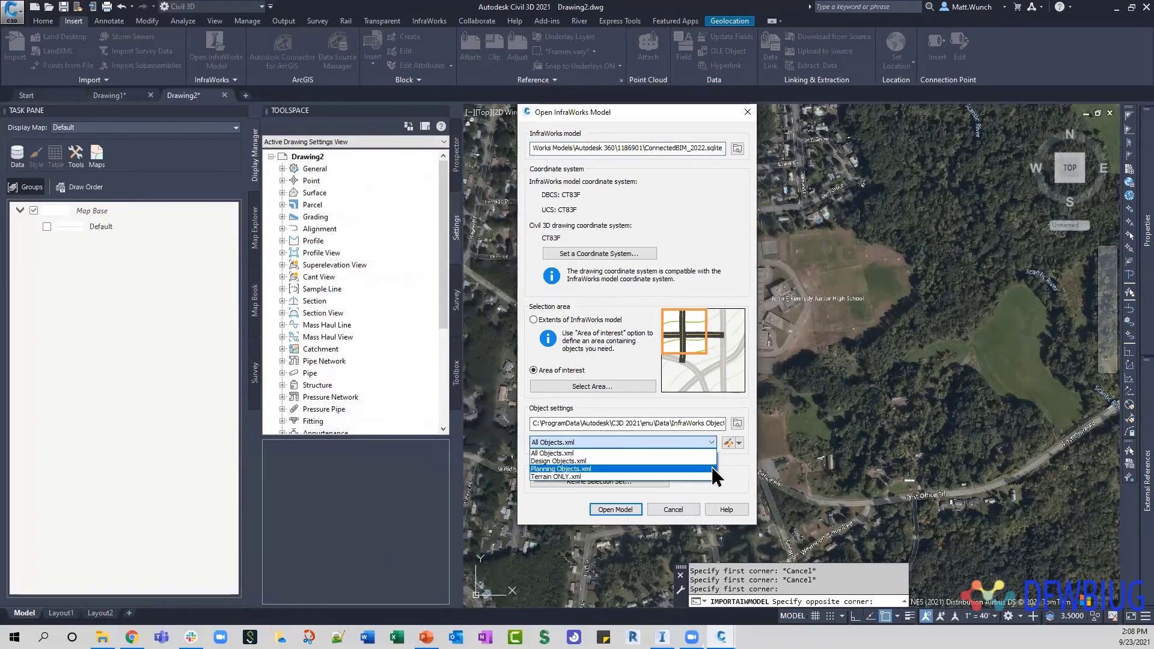
left_click(743, 476)
left_click(614, 512)
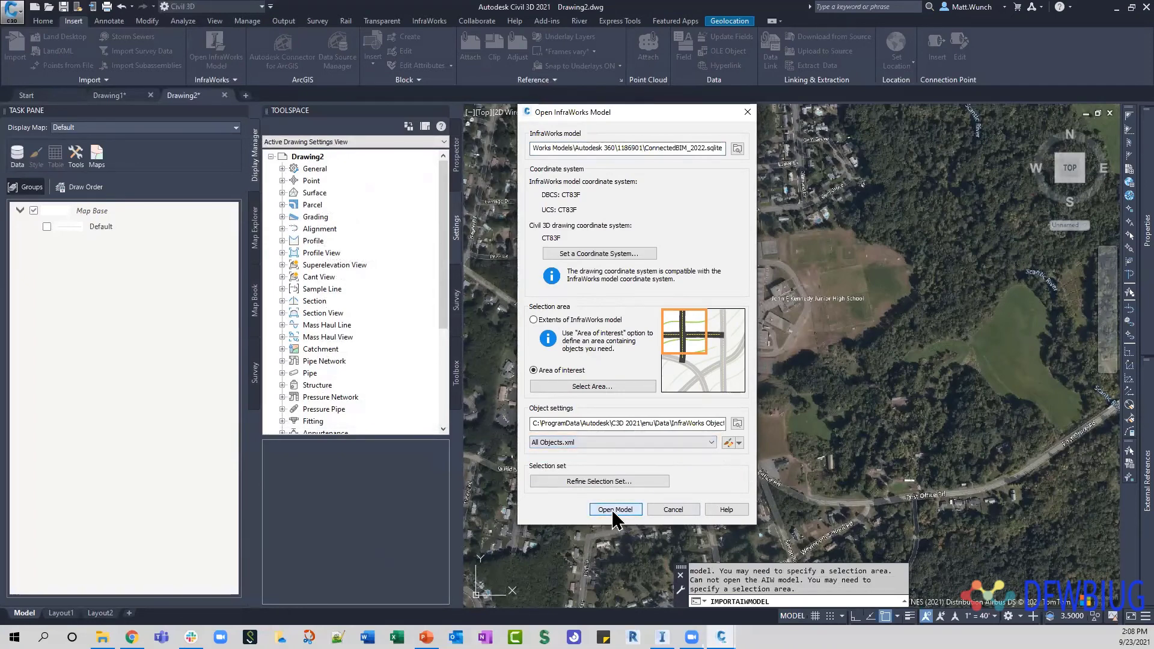
left_click(617, 511)
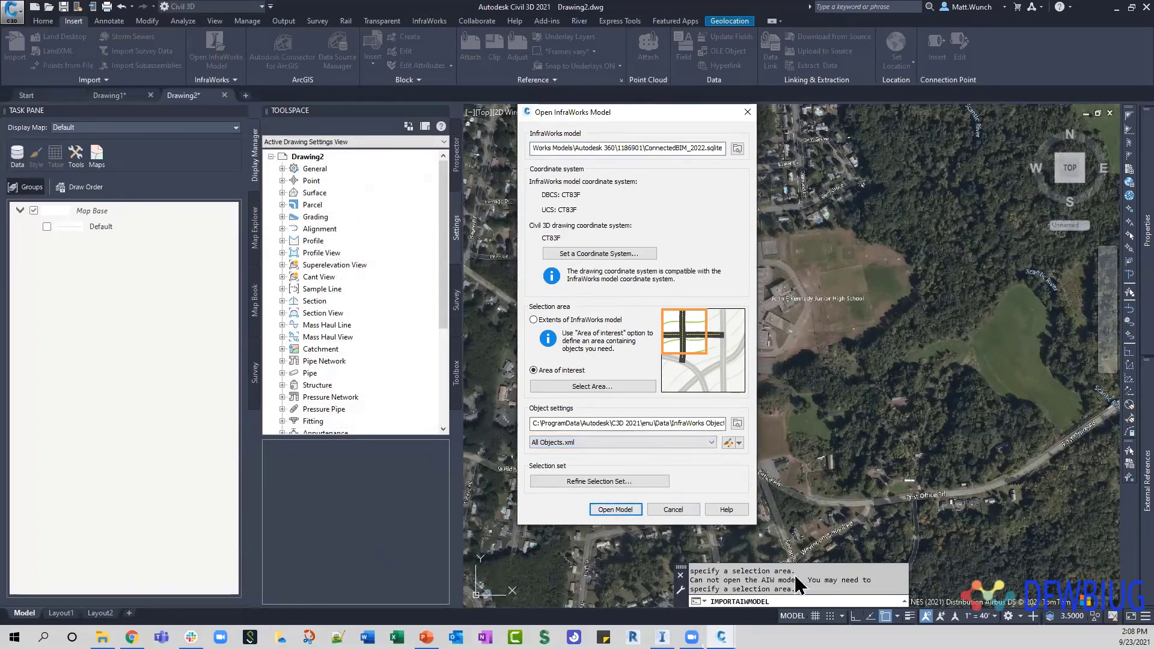
left_click_drag(633, 117, 504, 112)
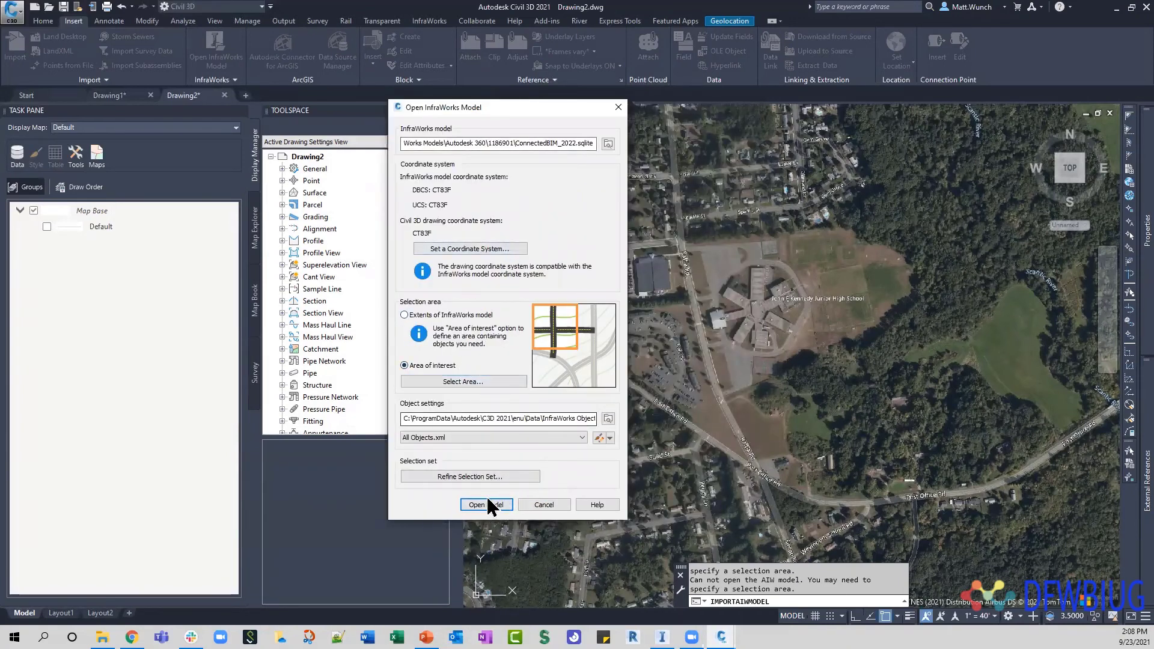
key("Escape")
key("Escape")
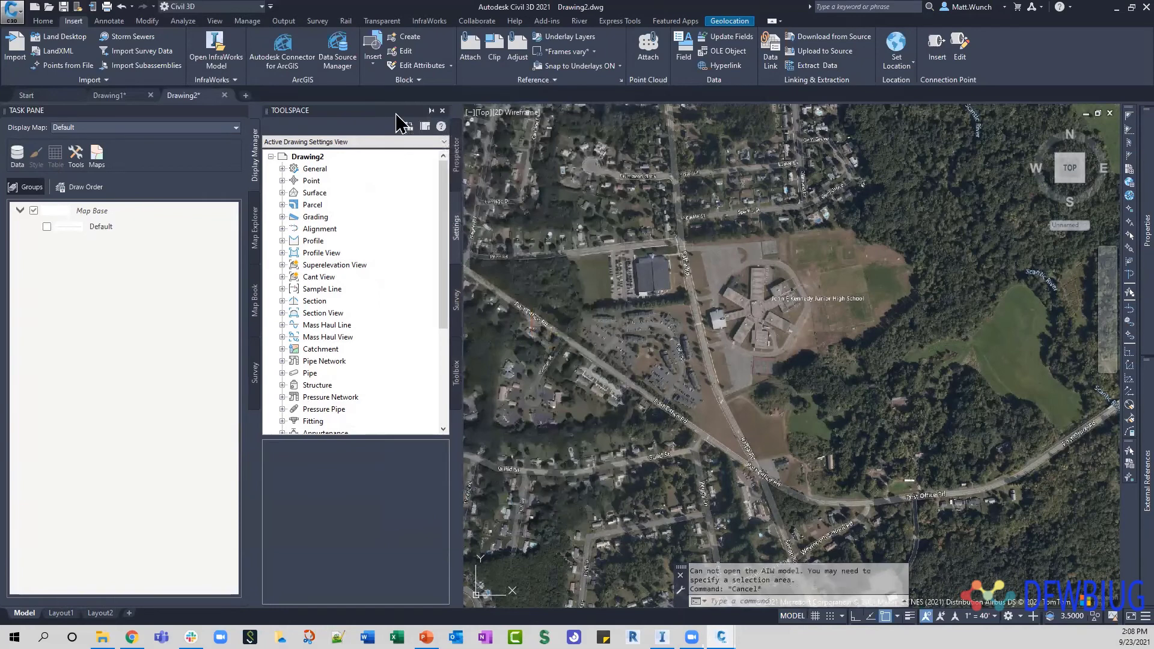
Try to load ConnectedBIM_2022.sqlite as the InfraWorks model for Drawing2 and open the coordinate system setting
left_click(203, 49)
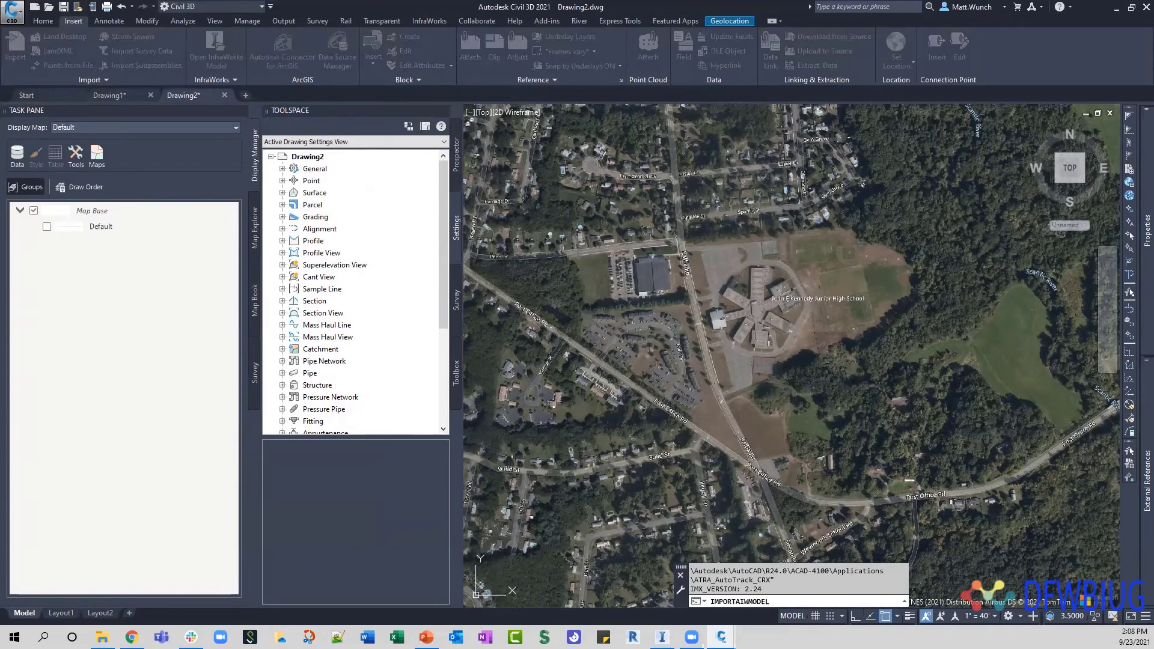
left_click(668, 96)
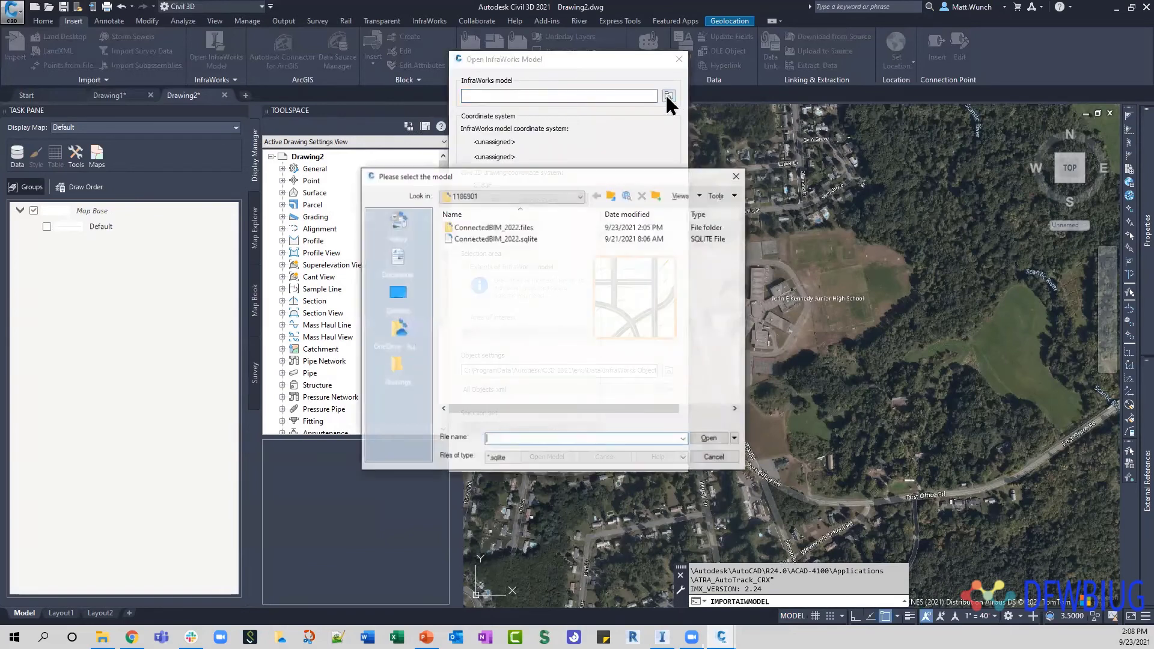
double_click(501, 241)
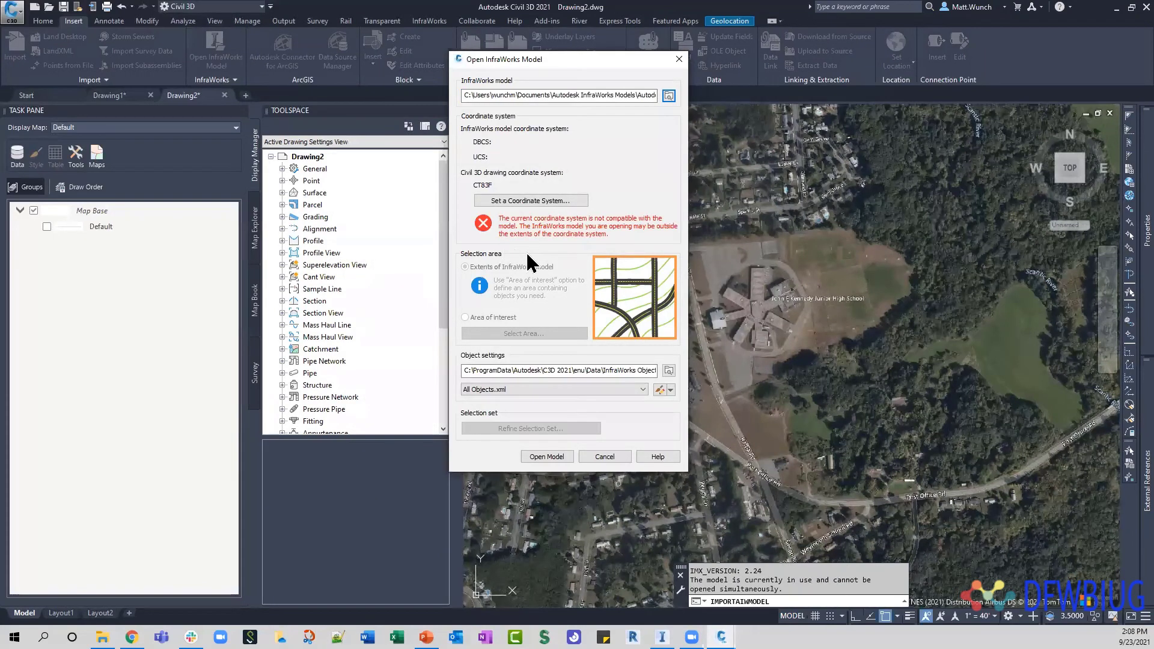
left_click(505, 201)
left_click(527, 357)
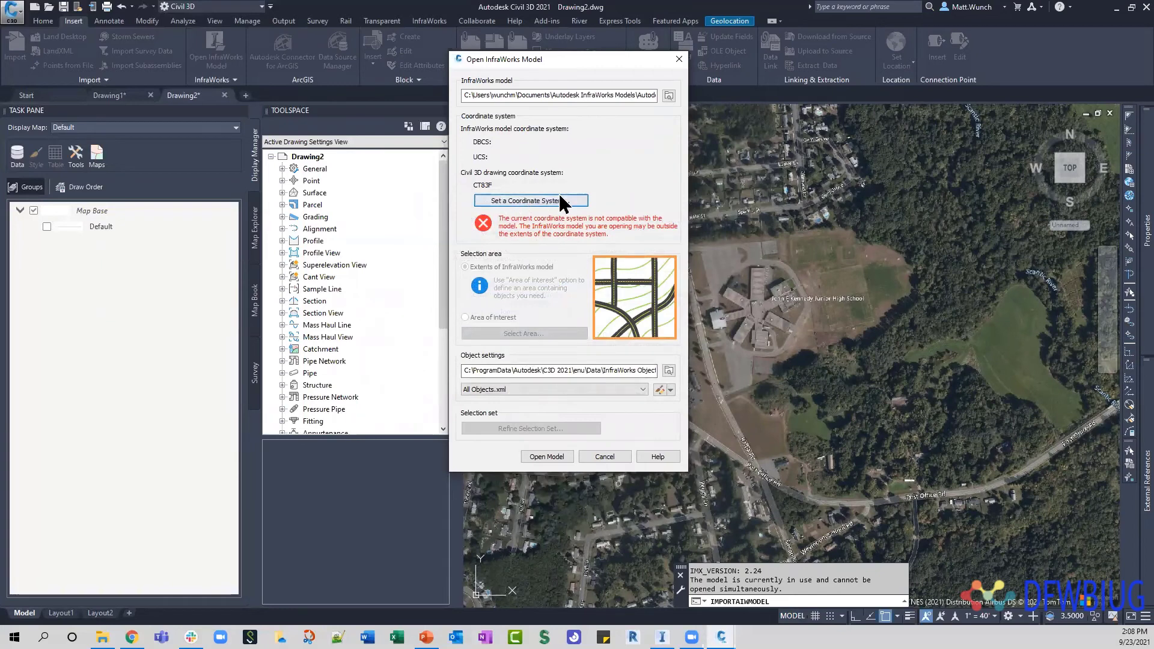
left_click_drag(568, 61, 619, 65)
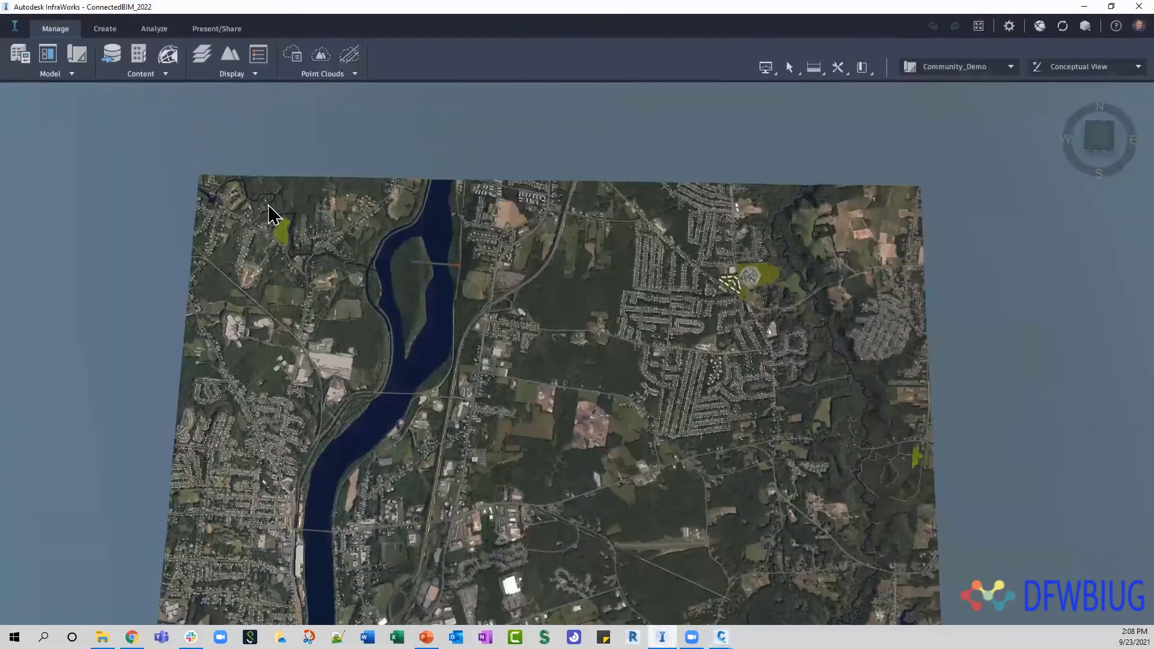
Close the ConnectedBIM_2022 model in InfraWorks, then return to Drawing2 in Civil 3D and cancel the pending model import
left_click(15, 26)
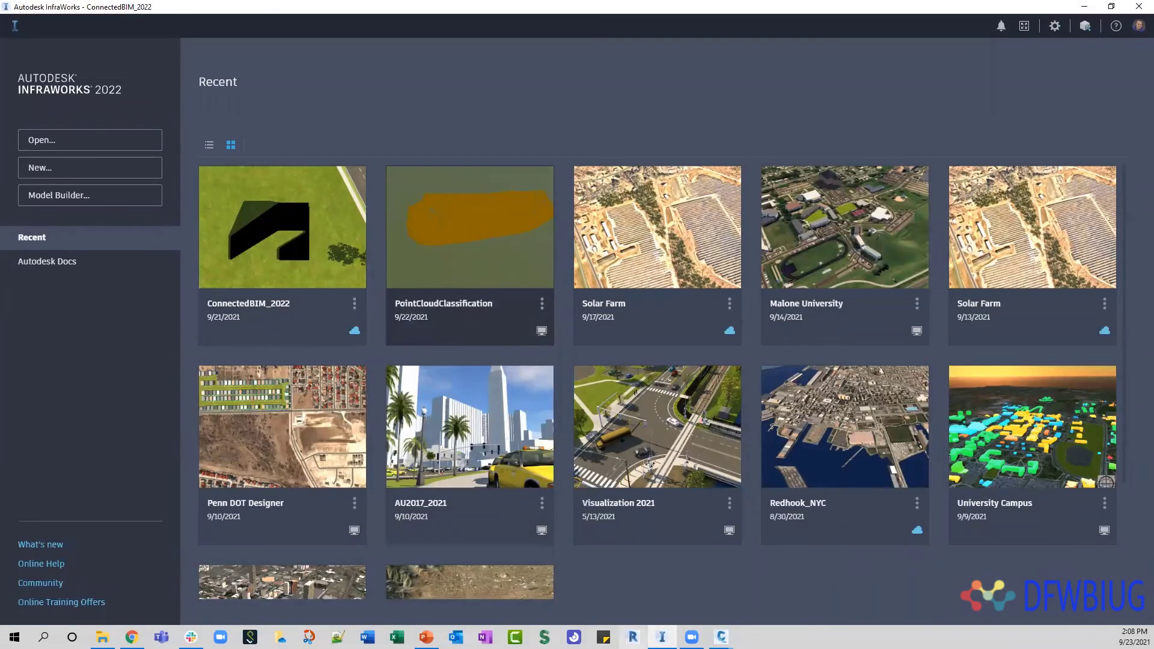
mouse_move(721, 637)
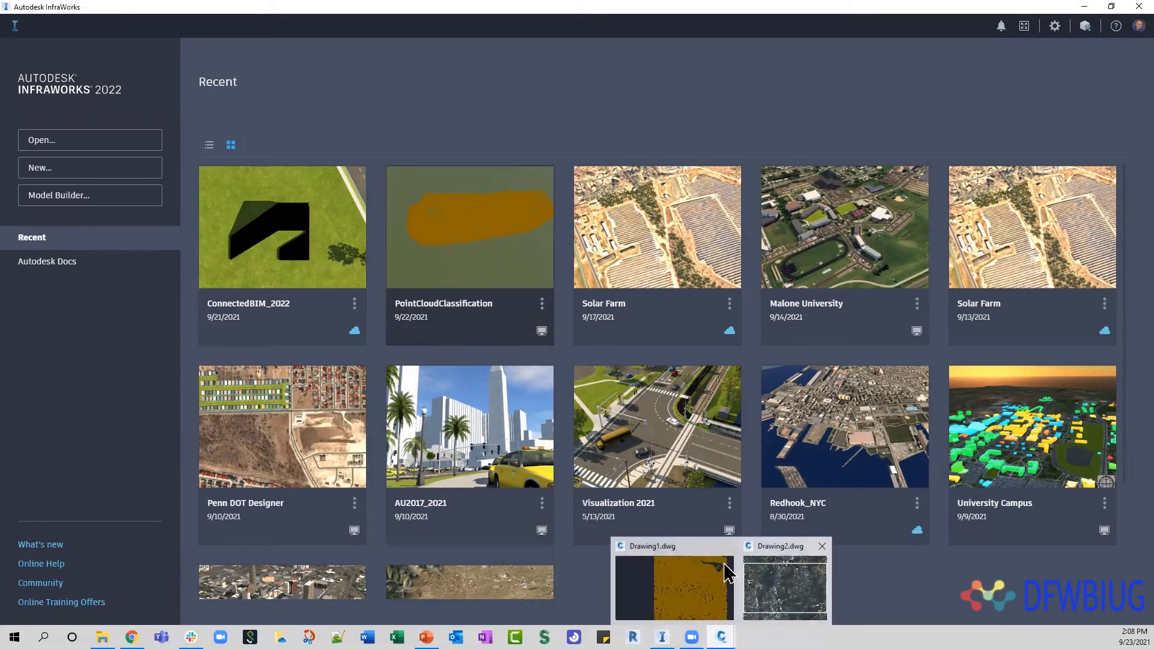
left_click(792, 595)
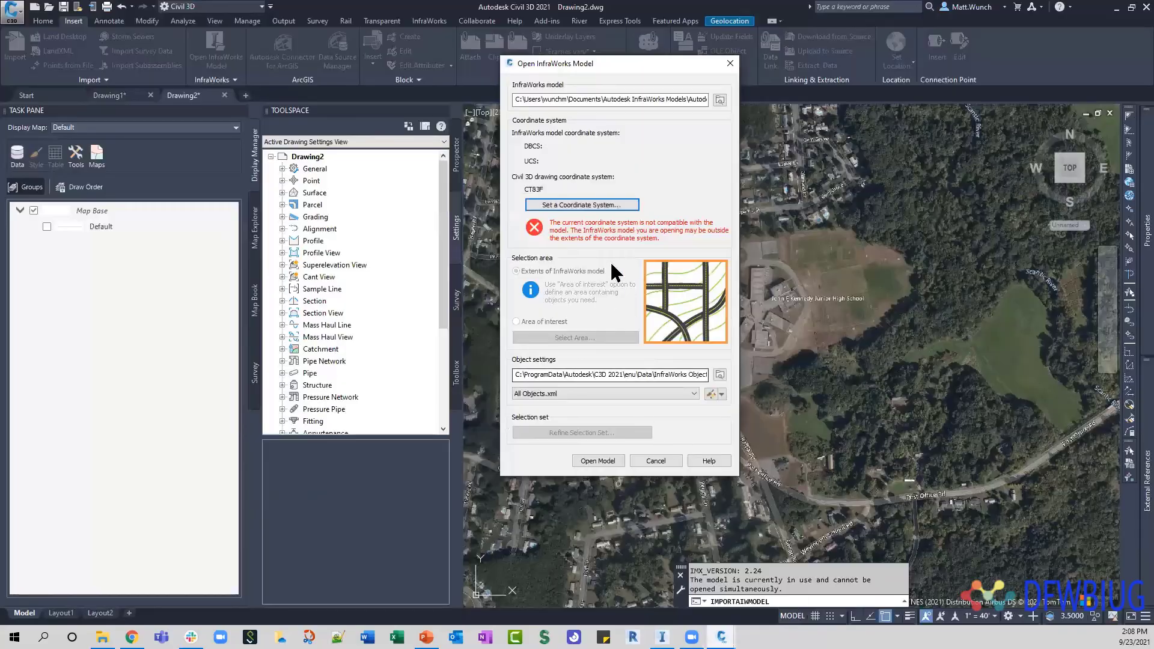
left_click(656, 461)
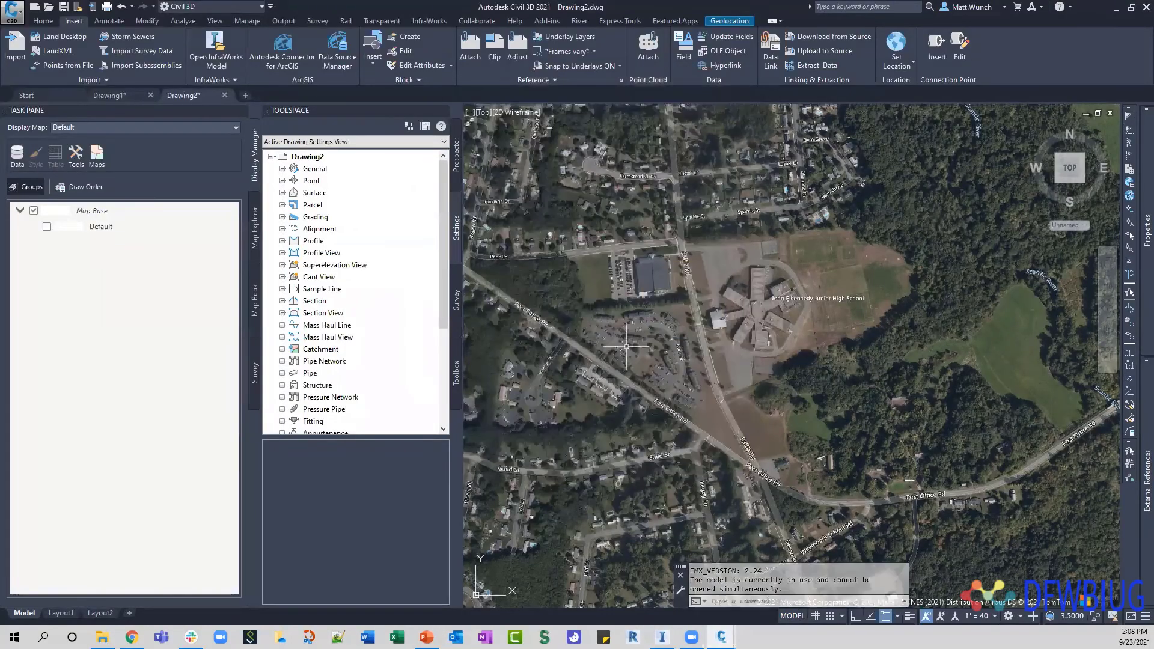
Start opening an InfraWorks model in Drawing2 and choose ConnectedBIM_2022.sqlite as its source
left_click(223, 59)
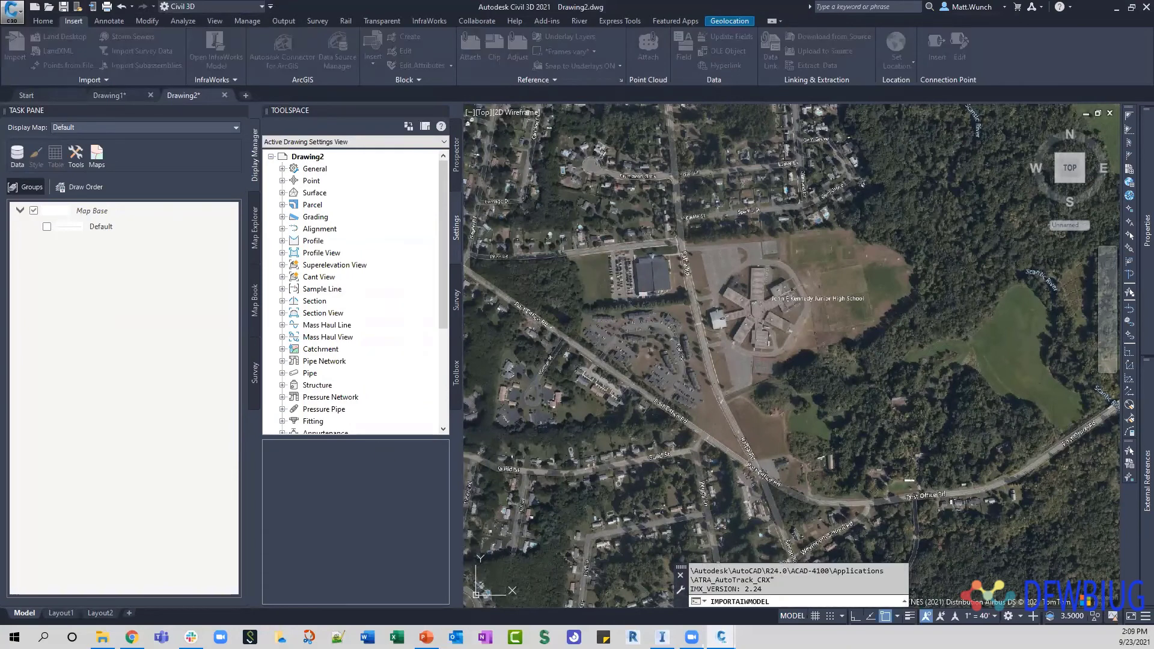
left_click(710, 144)
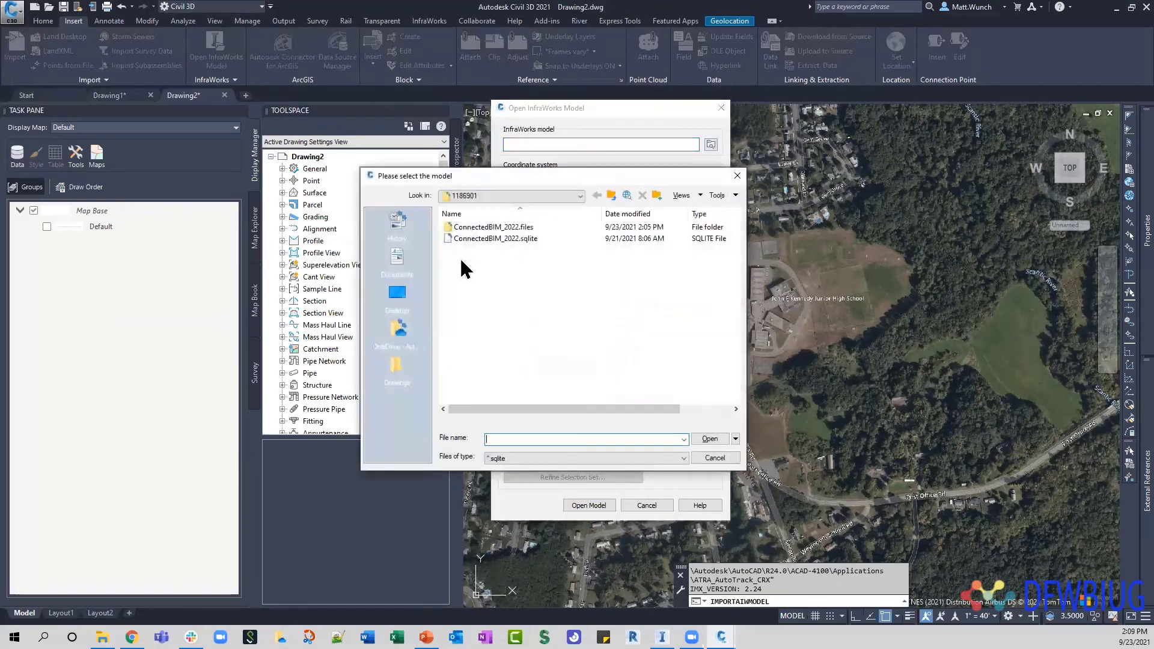
double_click(479, 238)
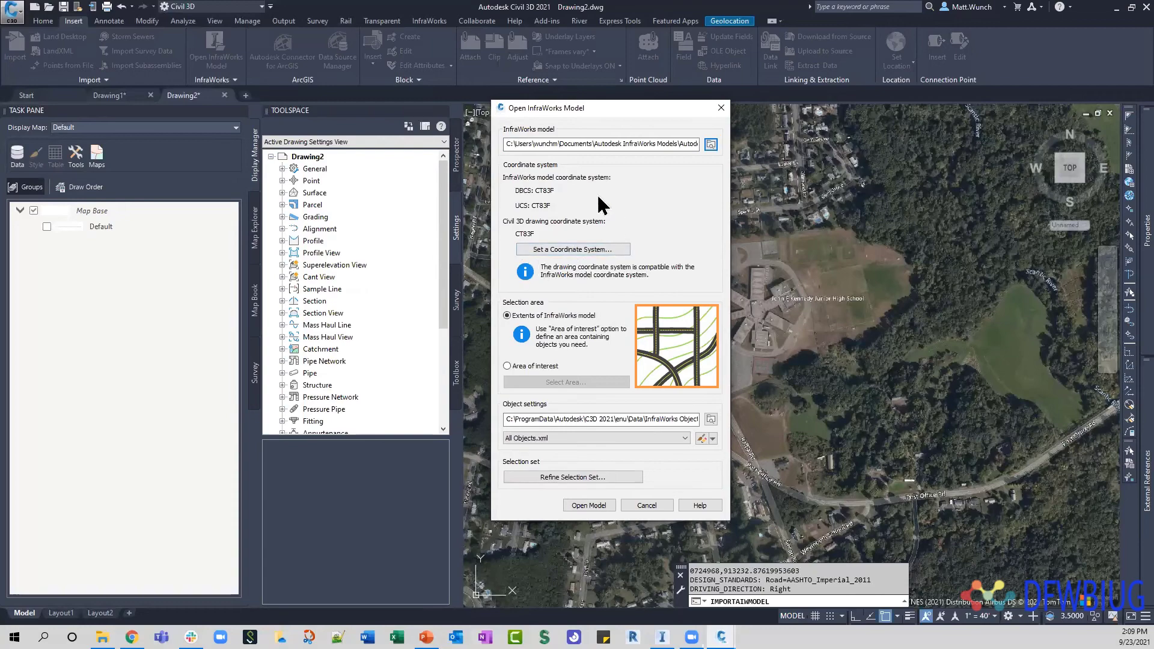
Define a rectangular area of interest around John F Kennedy Junior High School and open the model with the All Objects settings
left_click(507, 367)
left_click(565, 382)
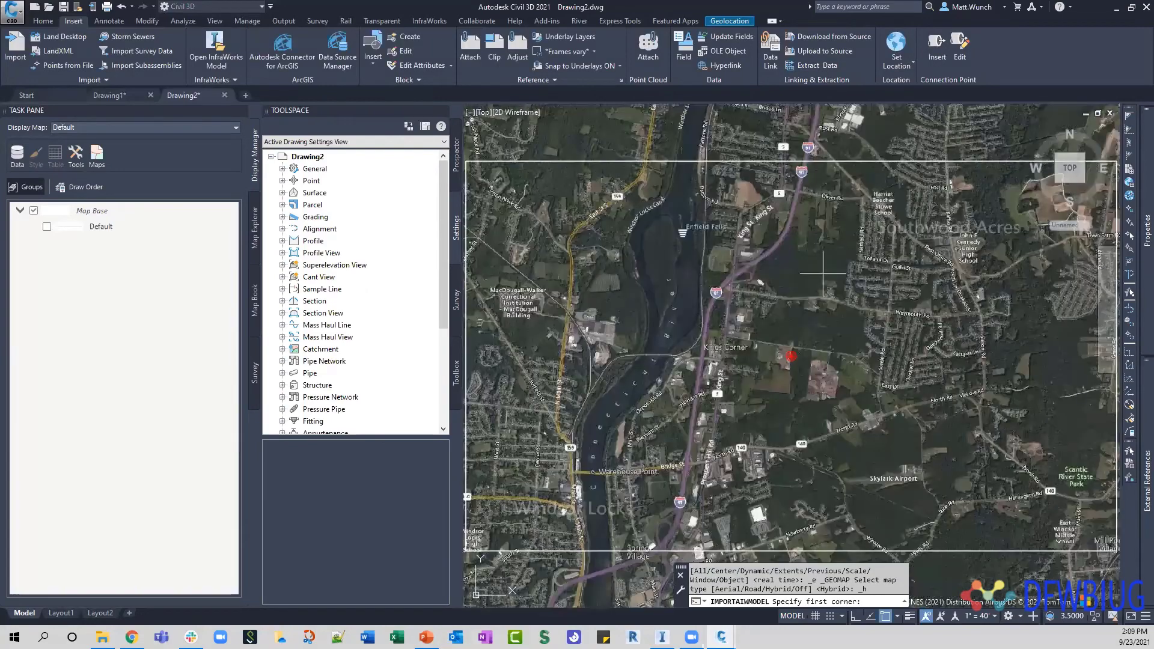
middle_click_drag(880, 289, 716, 328)
scroll(809, 276, "up", 8)
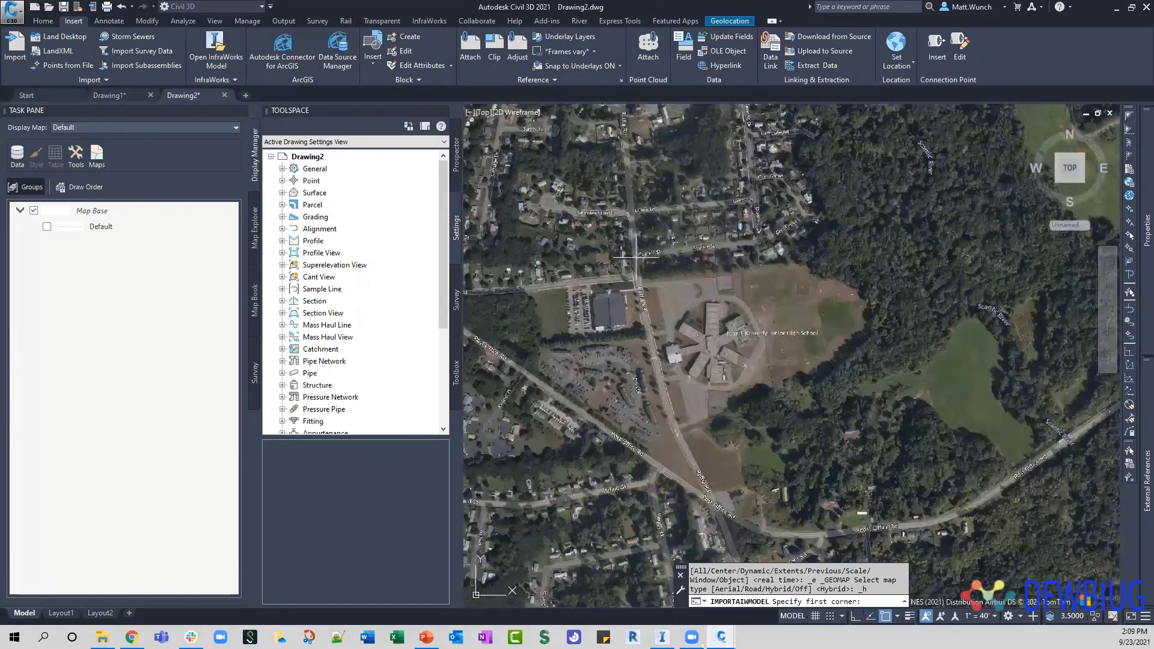
left_click(590, 251)
left_click(788, 424)
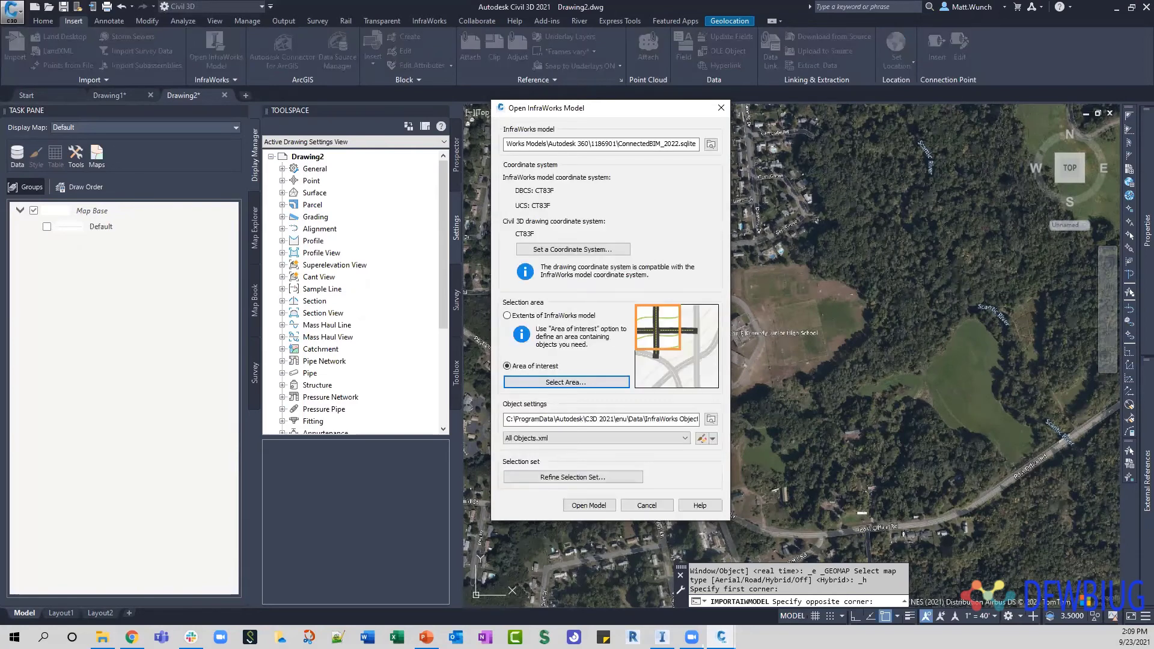
left_click(594, 506)
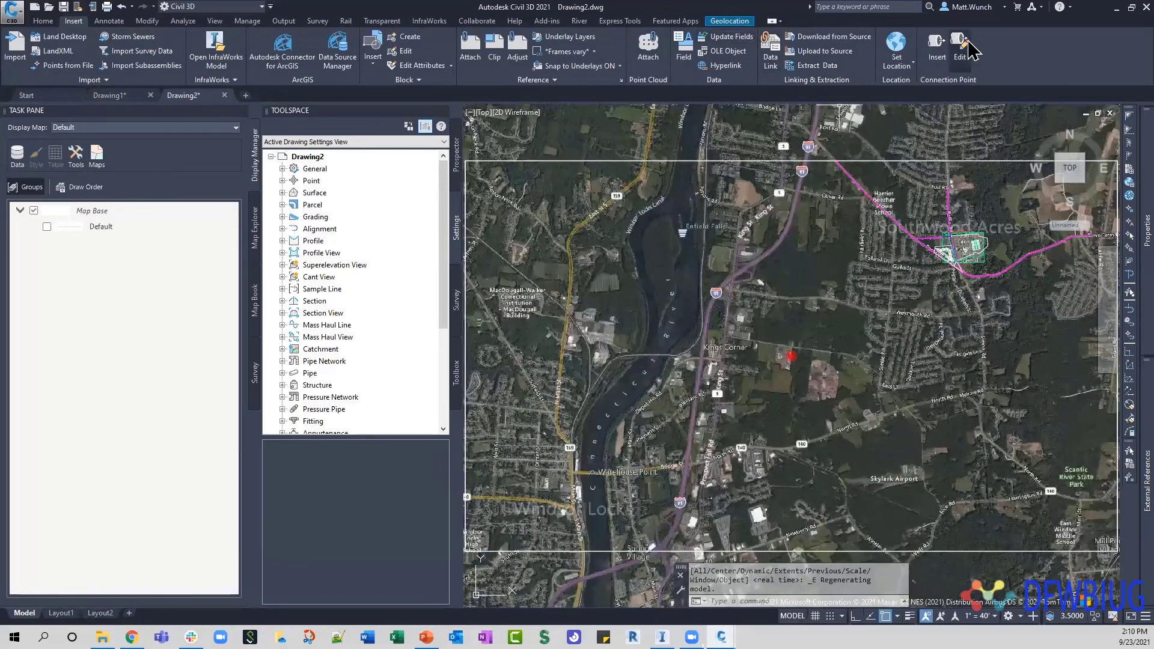
Turn off the online map background in Drawing2
left_click(730, 21)
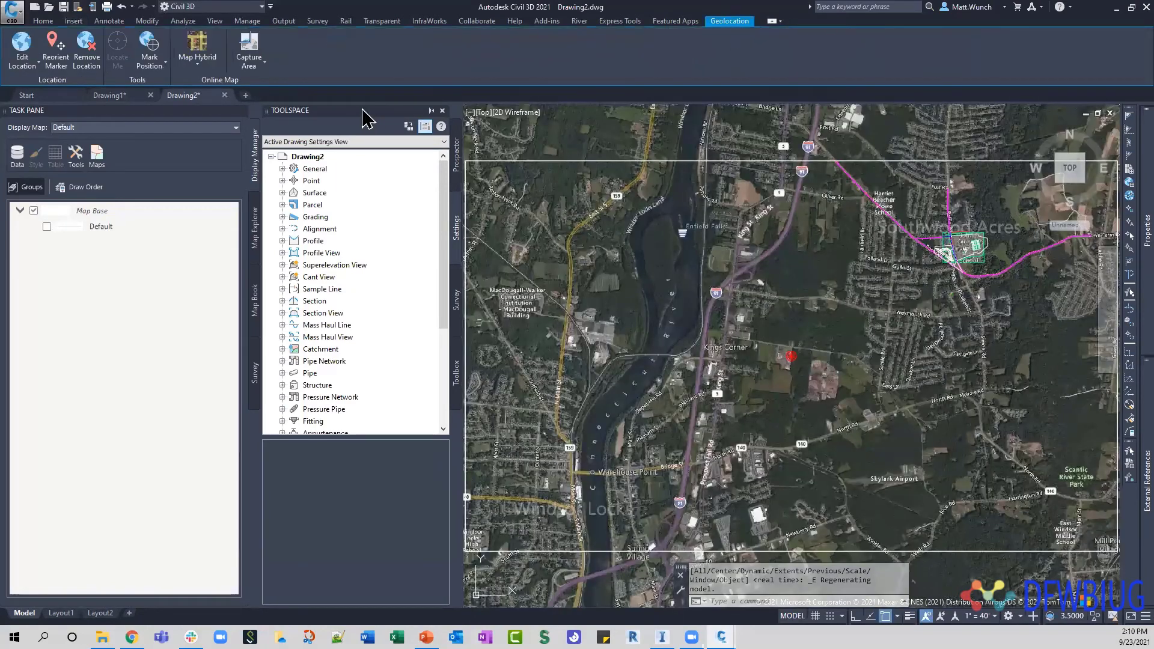
left_click(201, 65)
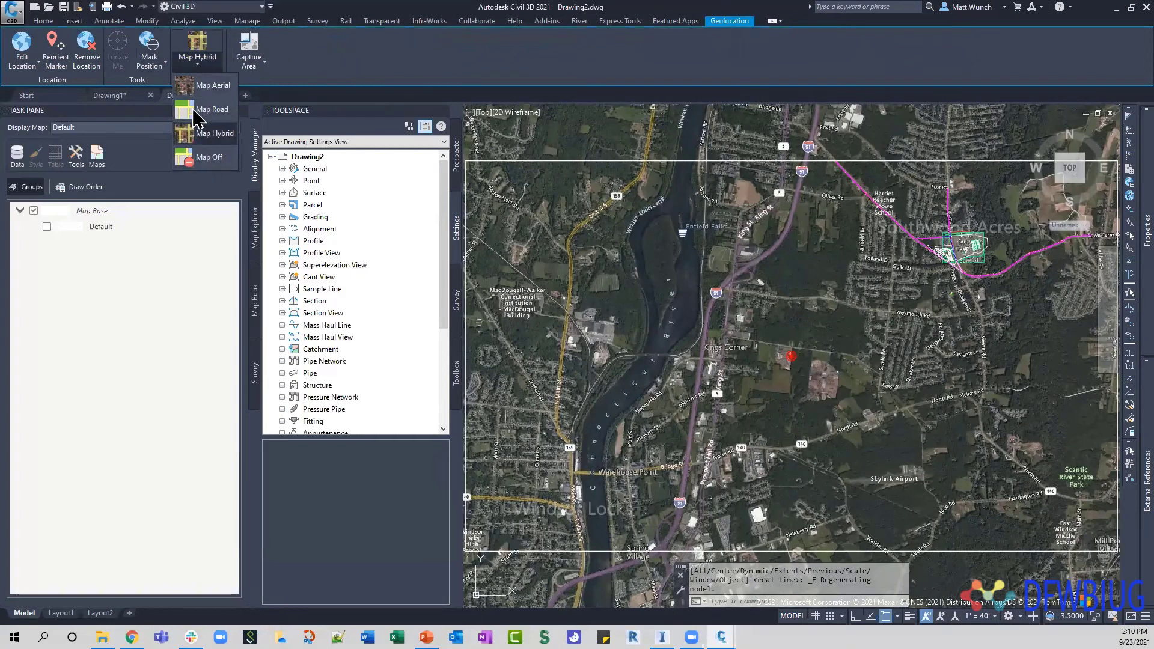
left_click(201, 160)
Examine the imported roads, intersection, terrain contours, parking area and sports courts in the drawing
scroll(790, 337, "up", 10)
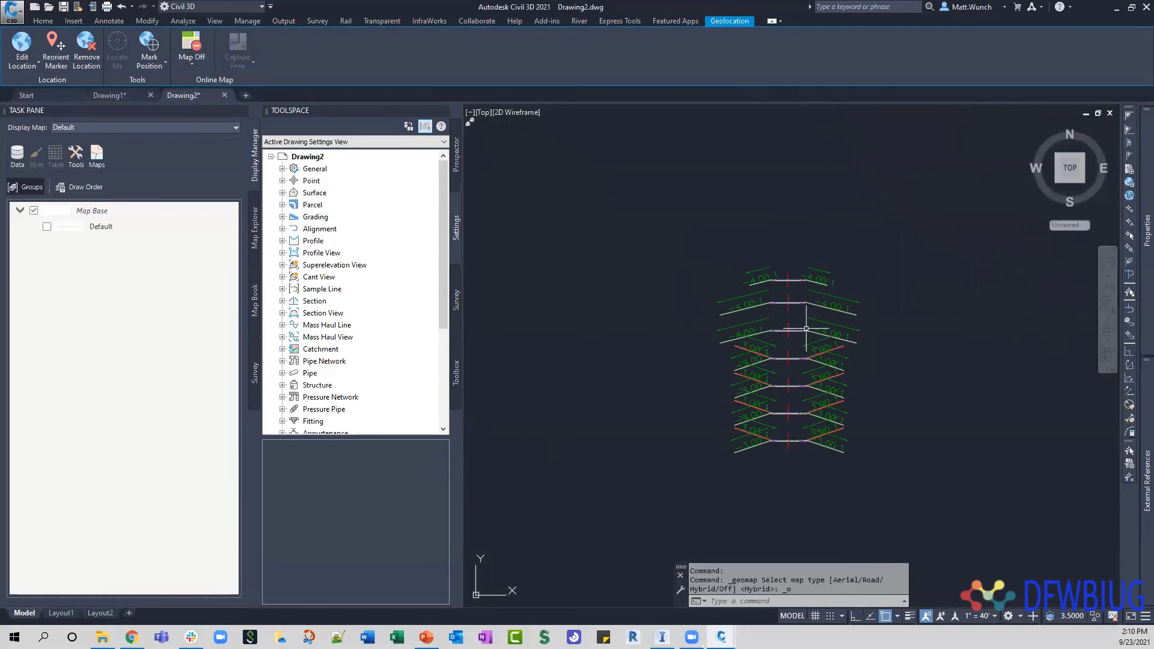
scroll(806, 328, "down", 6)
middle_click_drag(902, 276, 741, 503)
middle_click_drag(953, 366, 829, 454)
middle_click_drag(742, 230, 732, 398)
scroll(732, 398, "up", 2)
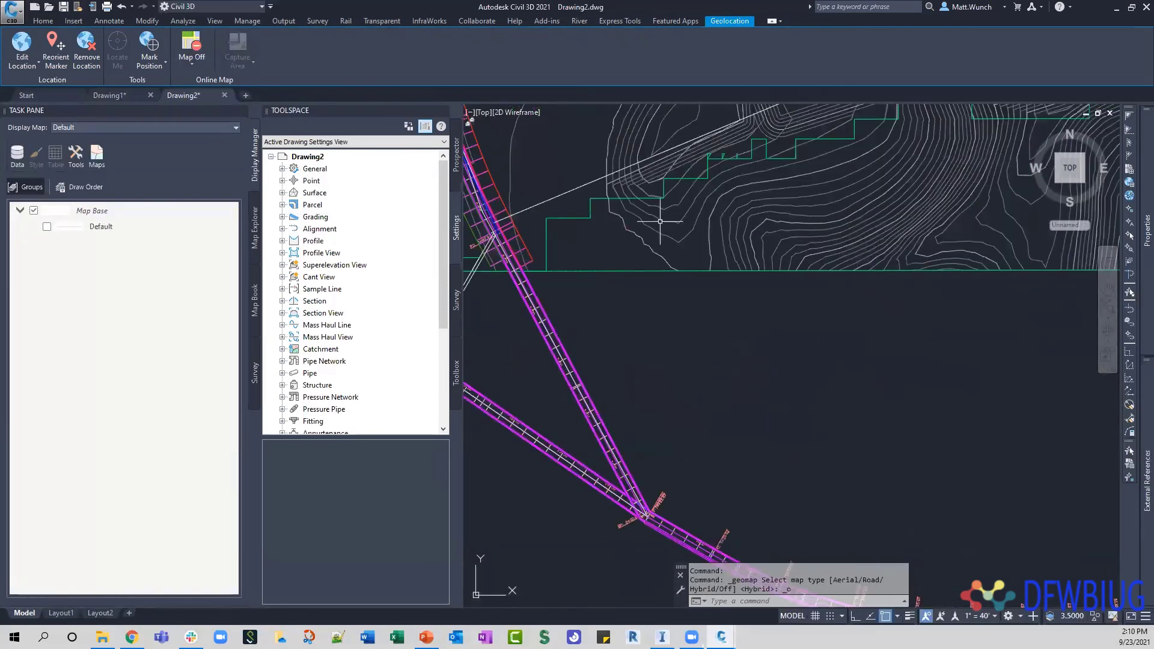
scroll(713, 206, "down", 6)
scroll(620, 198, "up", 4)
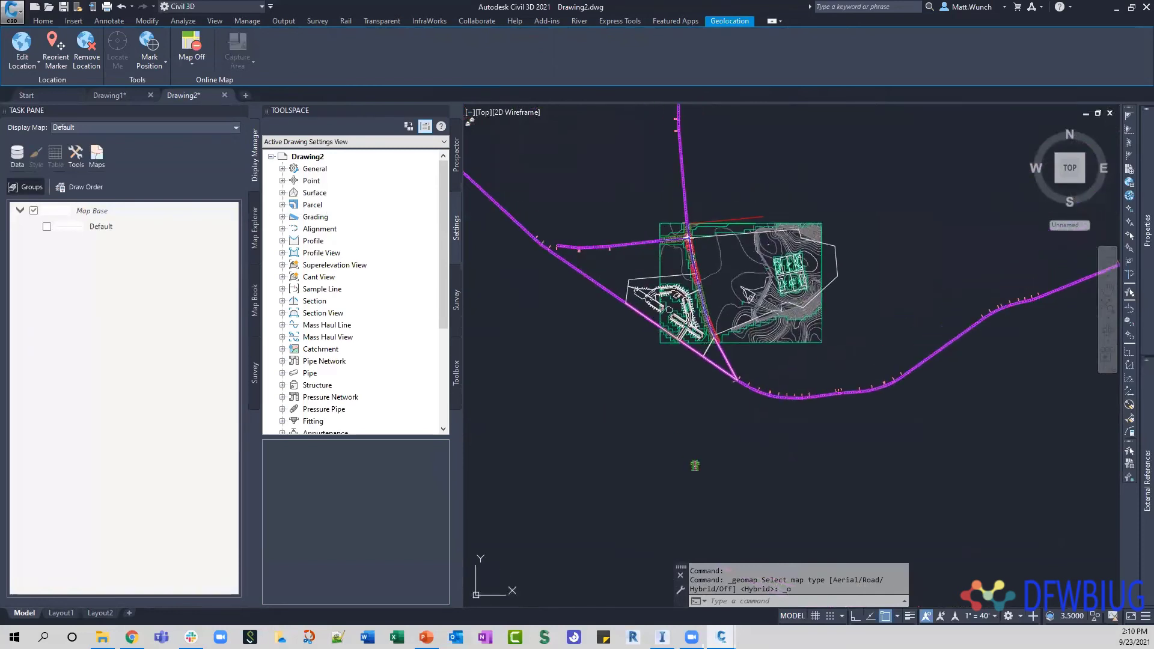
mouse_move(664, 253)
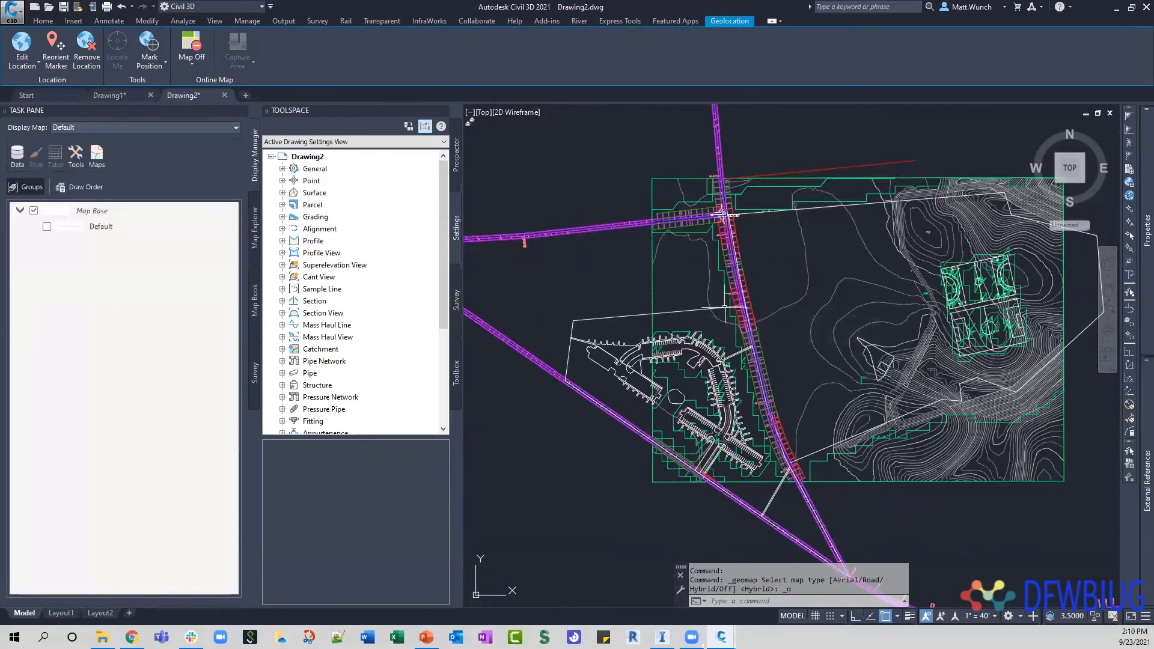
scroll(730, 224, "up", 6)
middle_click_drag(867, 394, 716, 254)
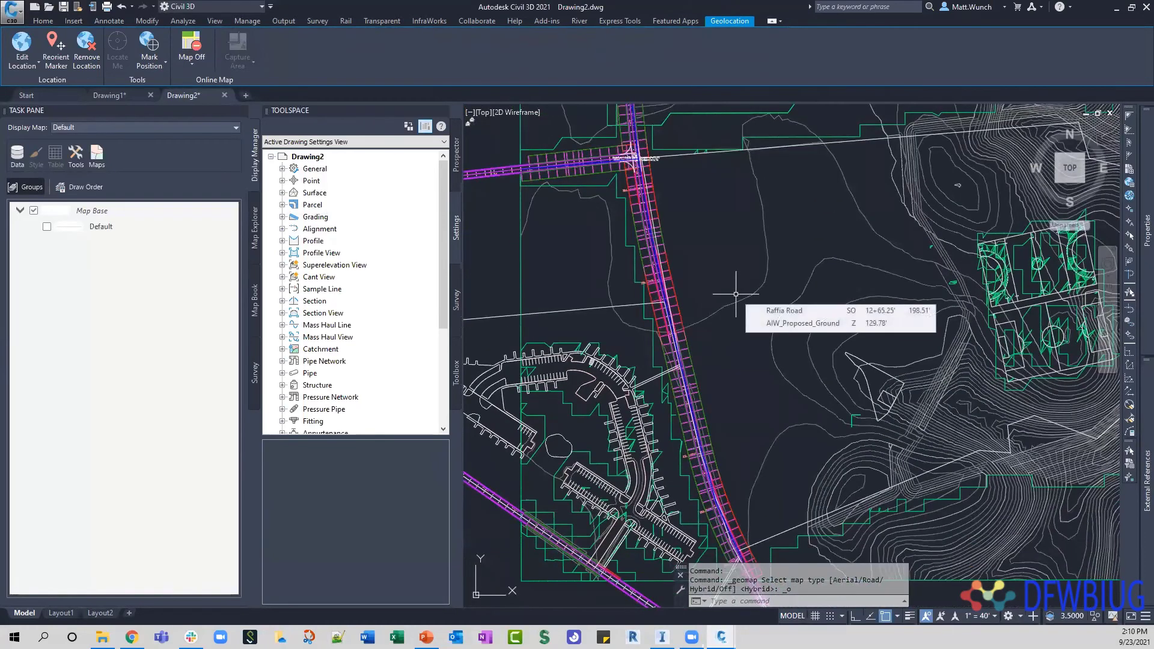
mouse_move(733, 294)
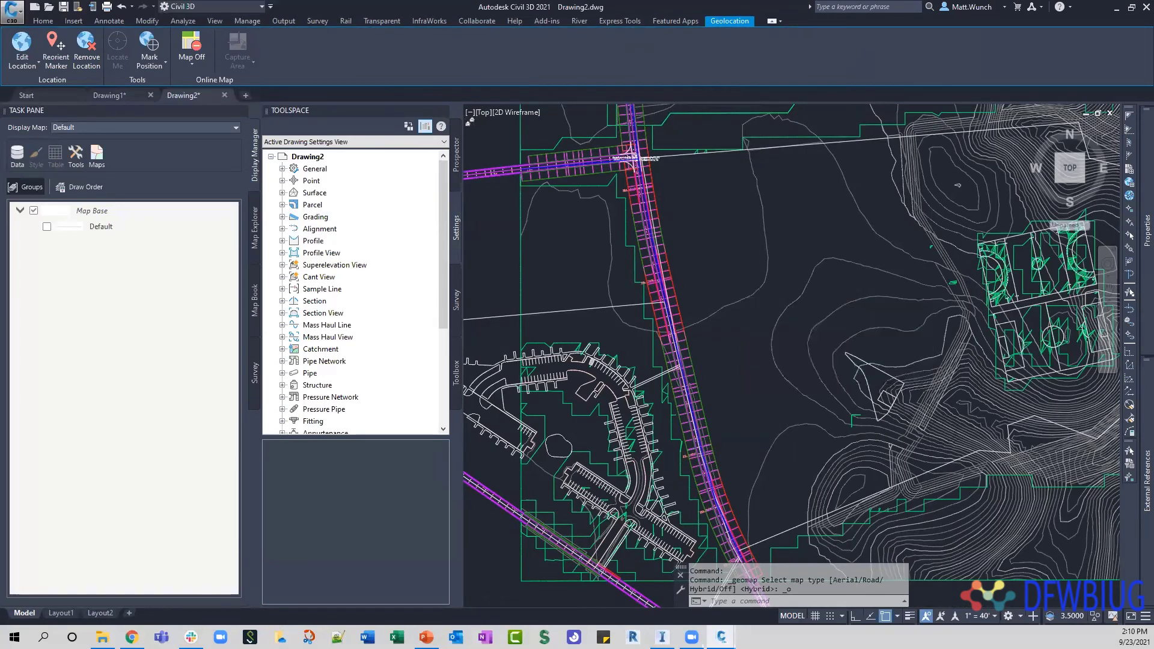
scroll(740, 290, "down", 6)
scroll(779, 310, "up", 10)
scroll(780, 310, "down", 4)
scroll(780, 310, "down", 2)
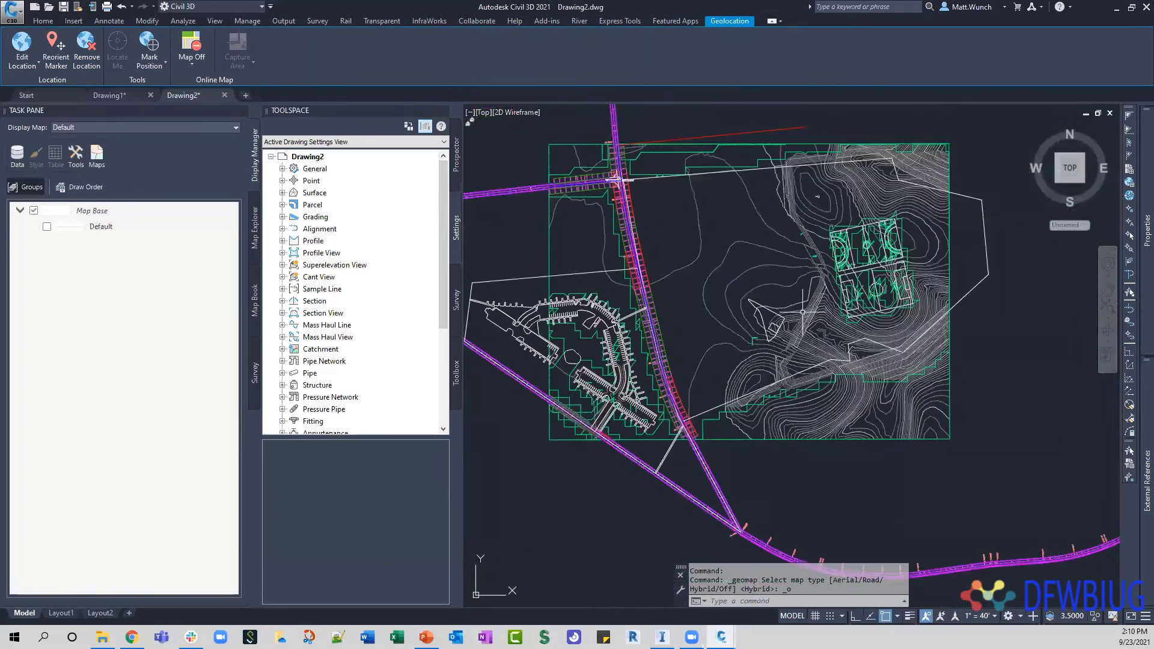
Inspect the AIW_Proposed_Ground surface from tilted 3D views in the Object Viewer, and close the viewer
left_click(804, 329)
right_click(806, 340)
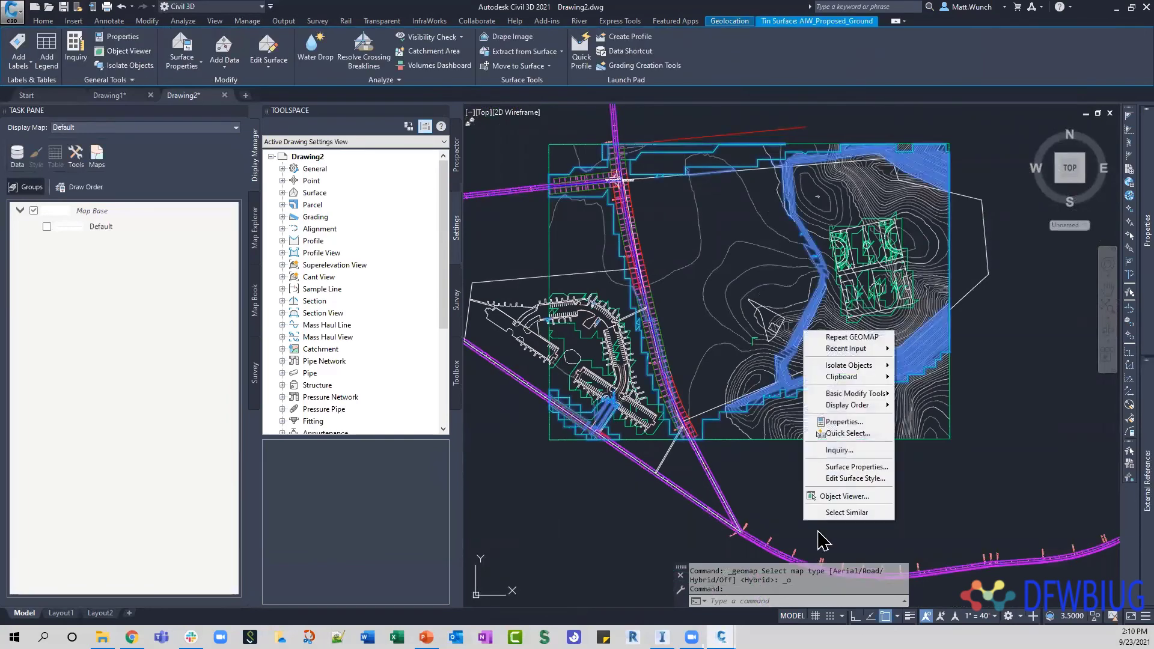
left_click(846, 497)
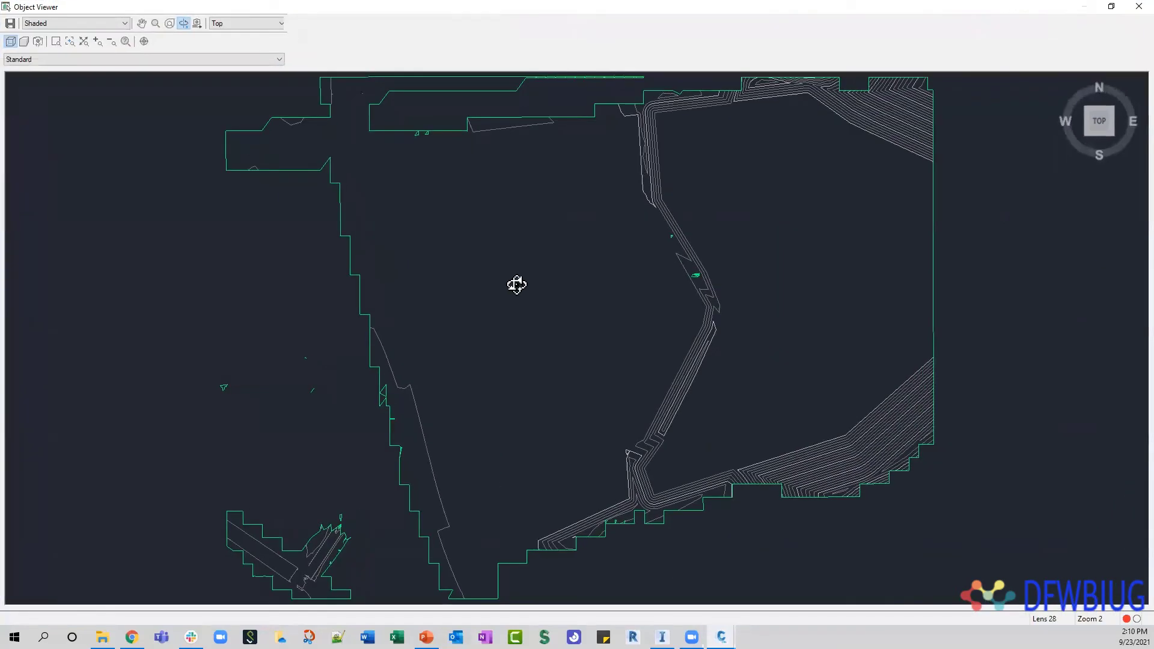
mouse_move(515, 283)
left_mouse_down()
mouse_move(467, 186)
mouse_move(508, 134)
mouse_move(527, 159)
mouse_move(572, 337)
mouse_move(668, 410)
mouse_move(562, 371)
mouse_move(569, 359)
left_mouse_up()
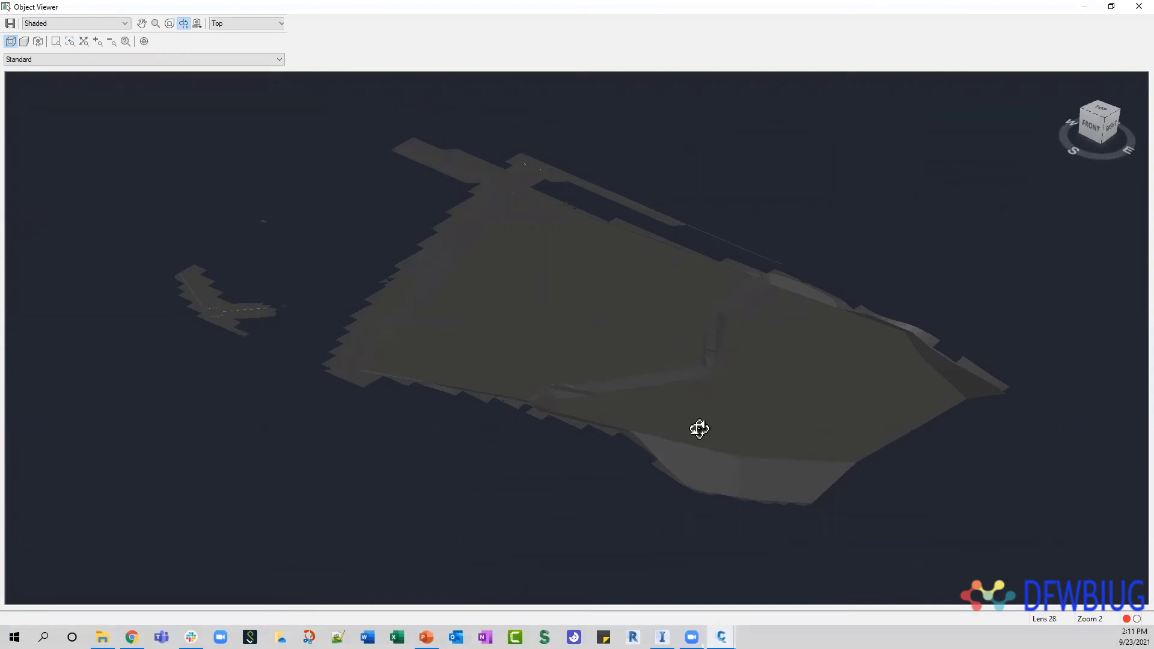
mouse_move(701, 431)
left_mouse_down()
mouse_move(720, 403)
mouse_move(679, 419)
left_mouse_up()
left_click(1139, 6)
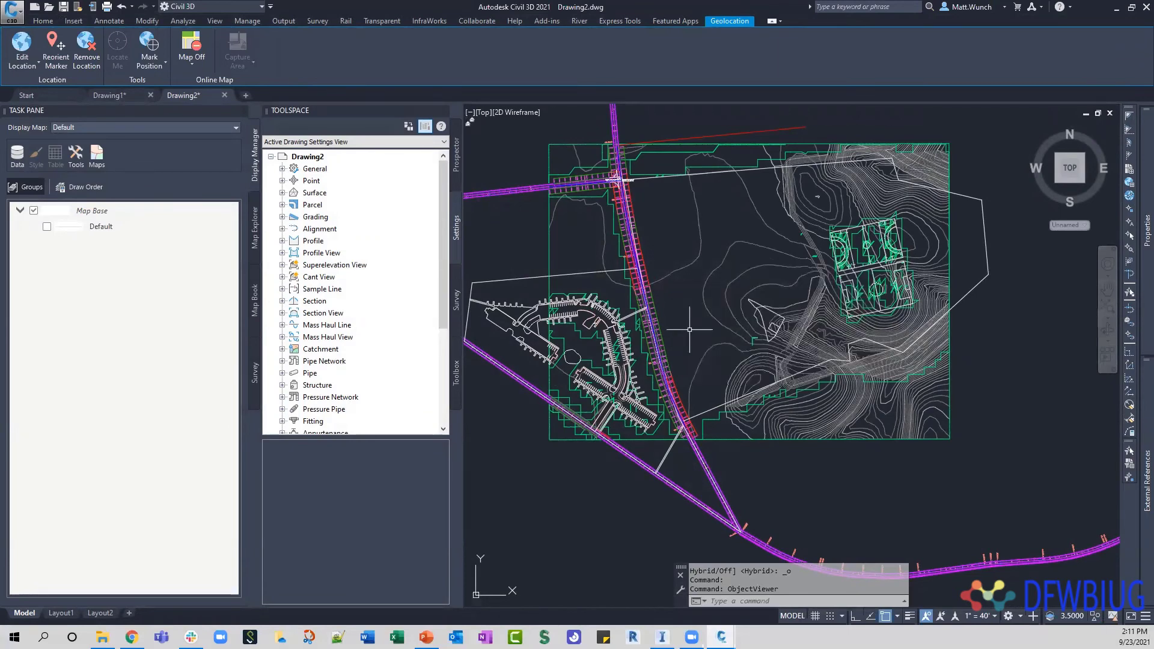
scroll(691, 330, "down", 2)
middle_click_drag(691, 329, 734, 320)
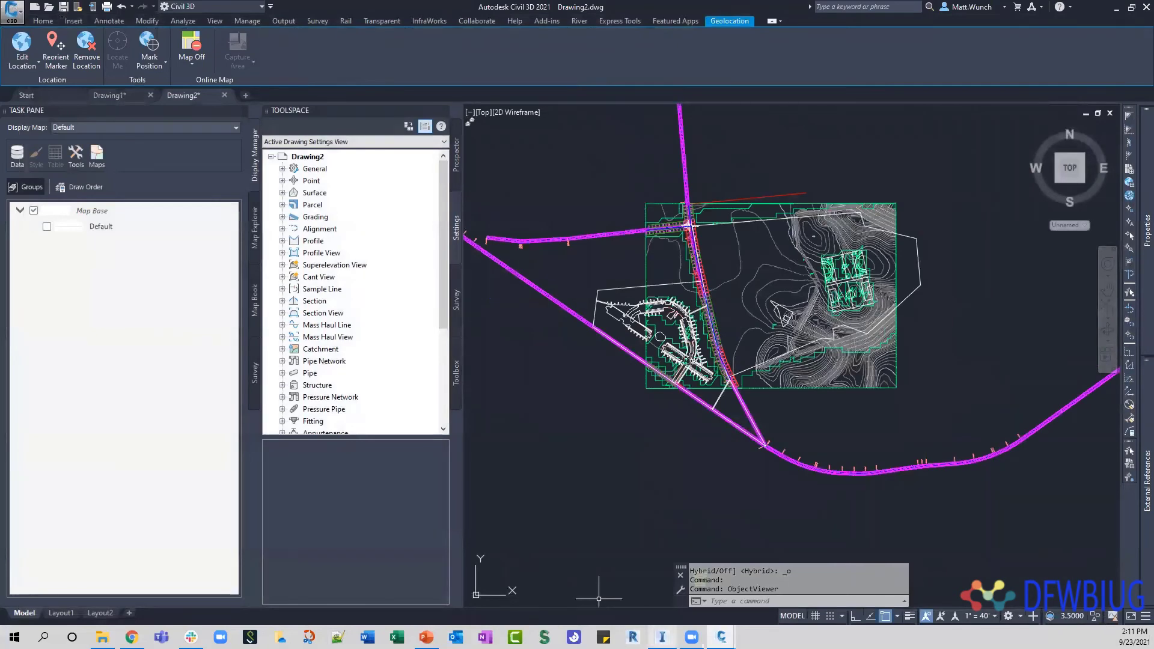
Switch to InfraWorks, open Model Builder, and bring the Springfield and Enfield region into the map
left_click(662, 637)
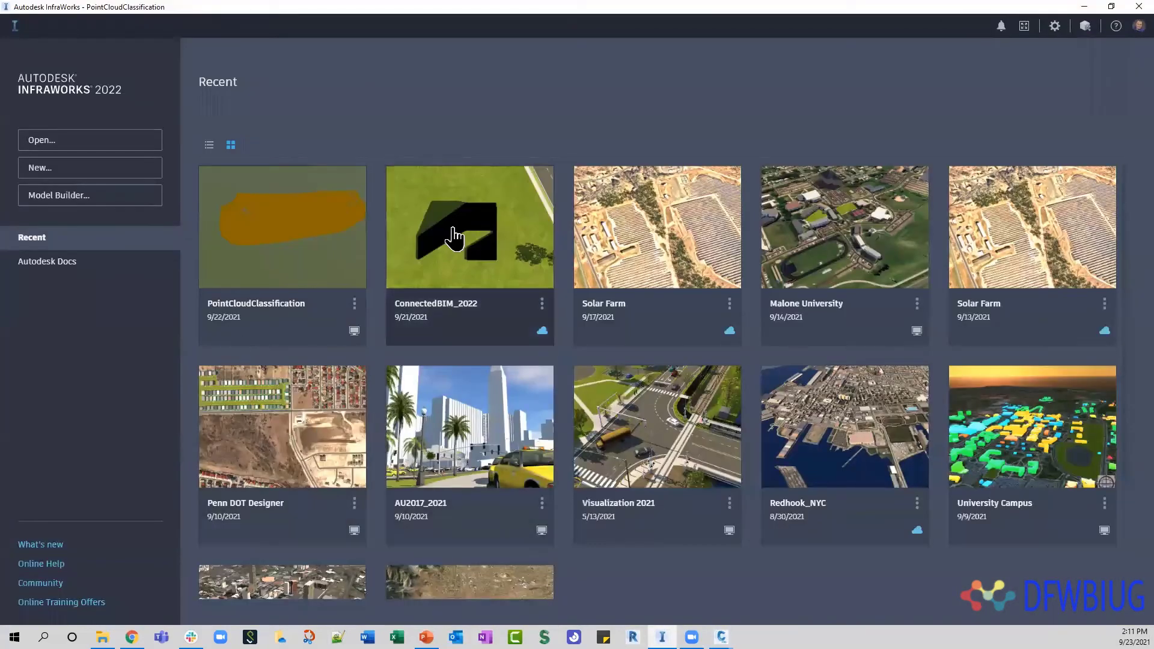
left_click(79, 202)
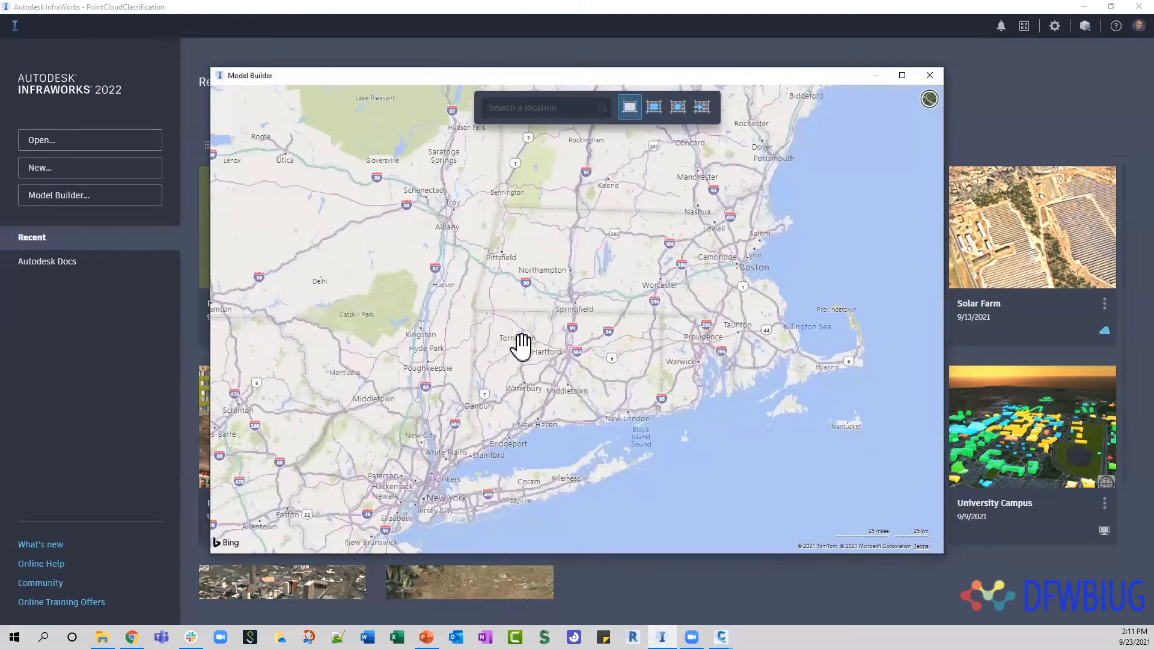
mouse_move(534, 330)
left_mouse_down()
mouse_move(587, 327)
mouse_move(546, 331)
left_mouse_up()
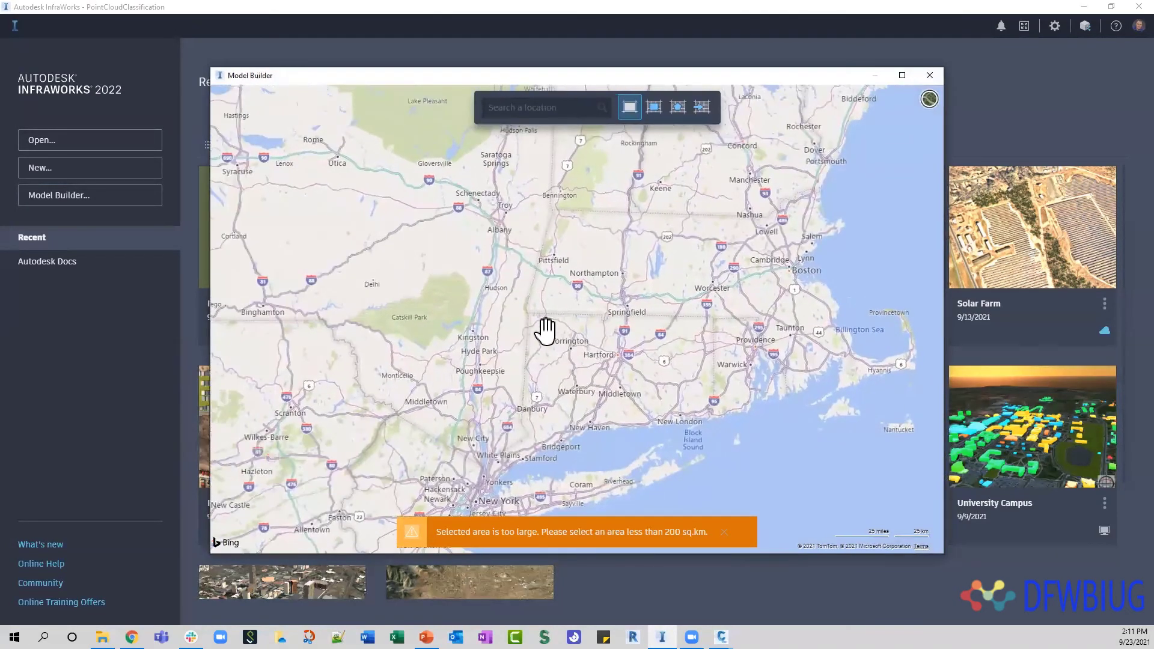
left_click_drag(610, 316, 469, 312)
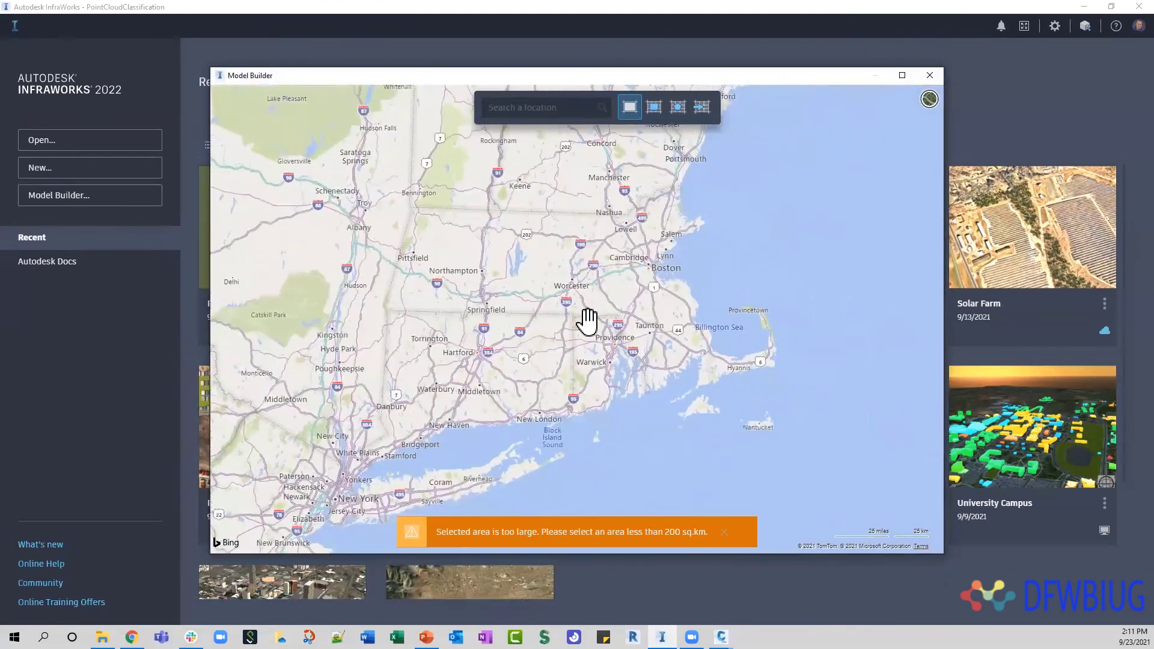
left_click_drag(538, 333, 576, 333)
scroll(608, 279, "up", 5)
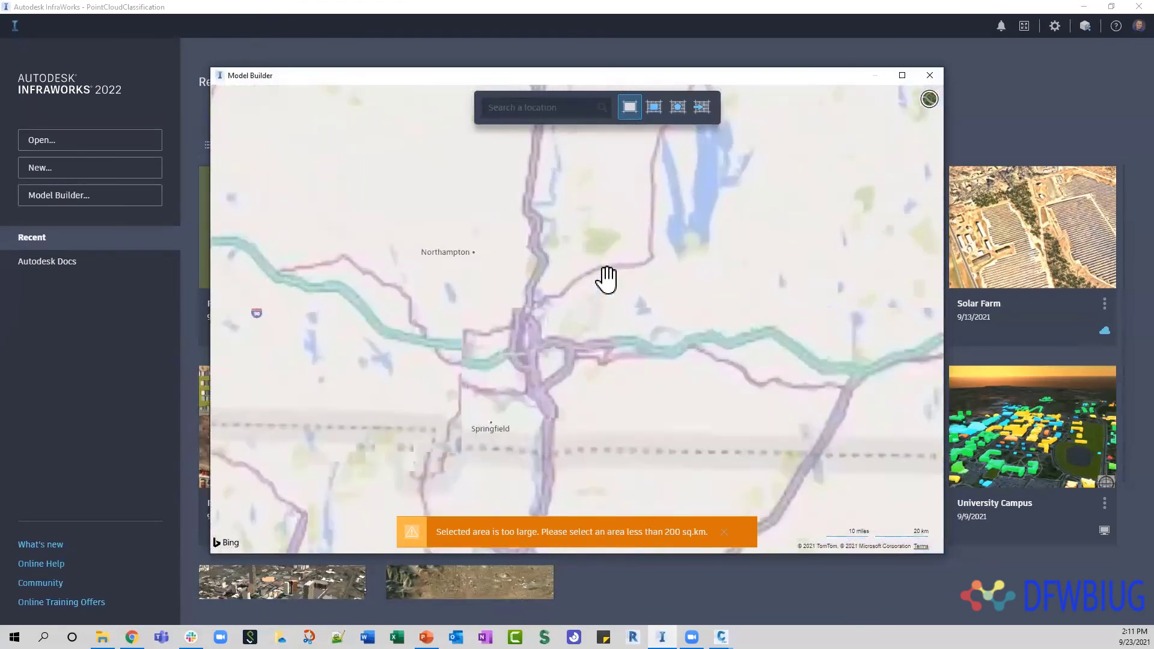
scroll(608, 279, "down", 2)
scroll(572, 363, "up", 2)
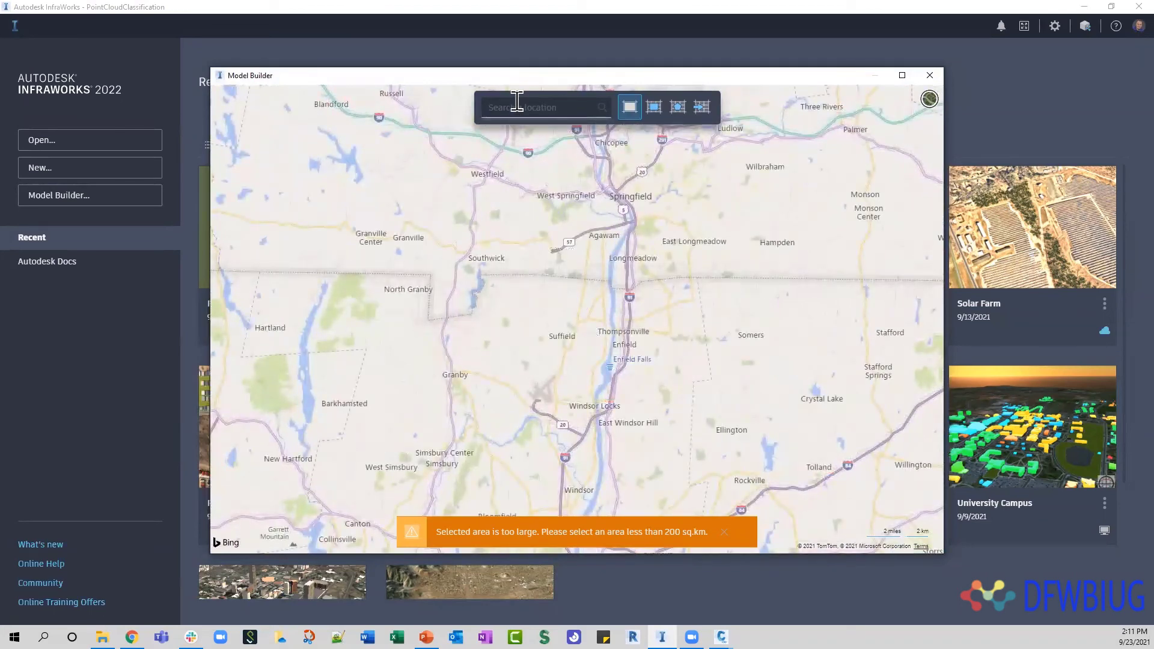
Find the school's street address in Enfield, Connecticut, and show the map as aerial imagery
type("155")
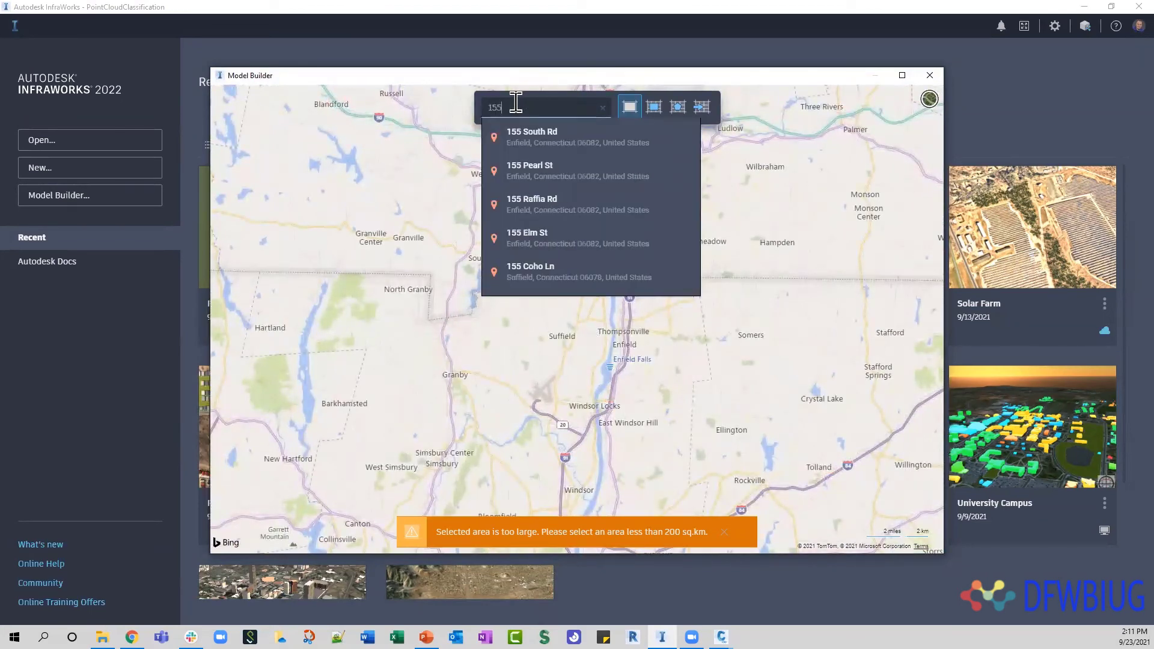
left_click(546, 204)
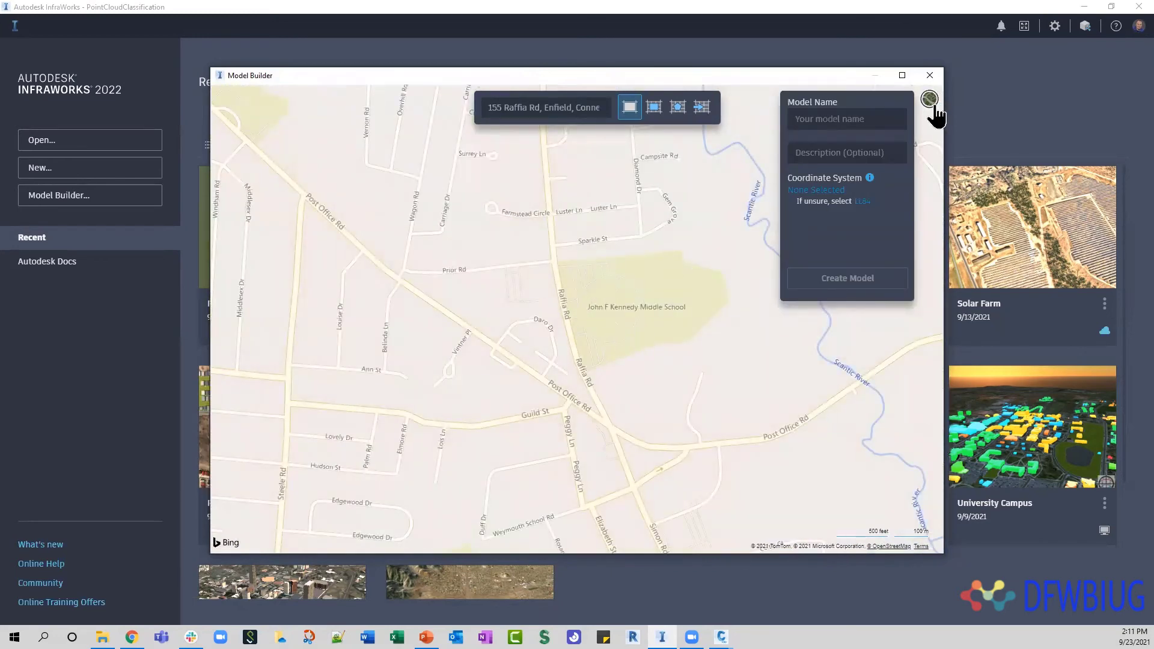
left_click(929, 99)
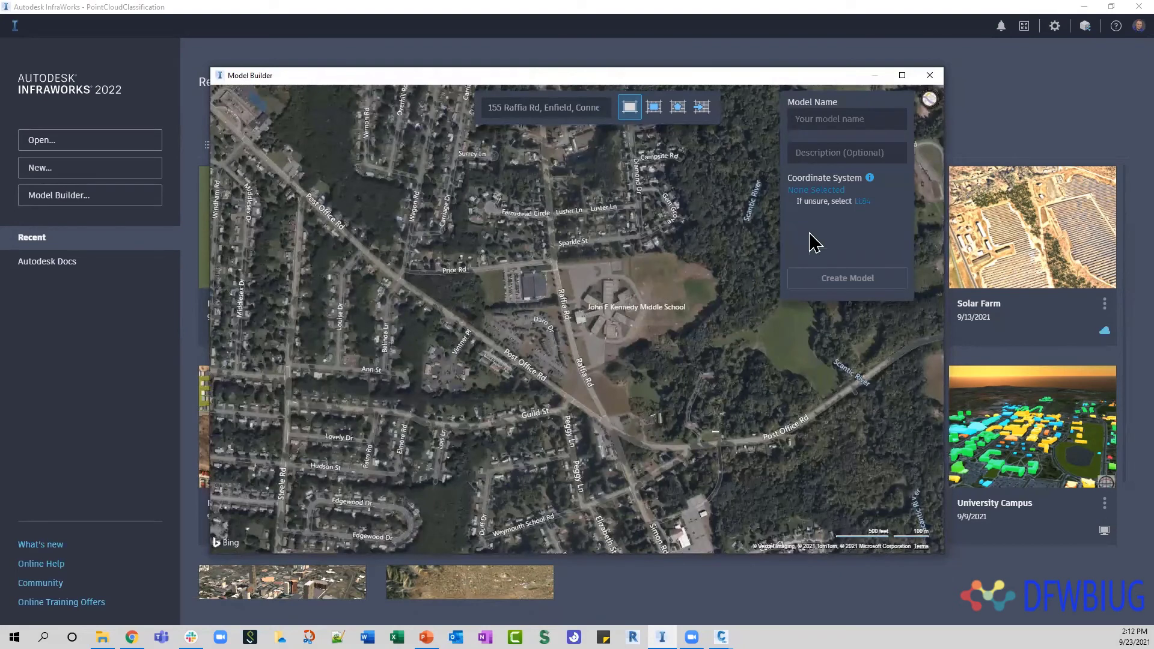
Set the model's coordinate system to NAD83 Connecticut State Plane Zone, US Foot, and name the model DFWBIUG
left_click(832, 191)
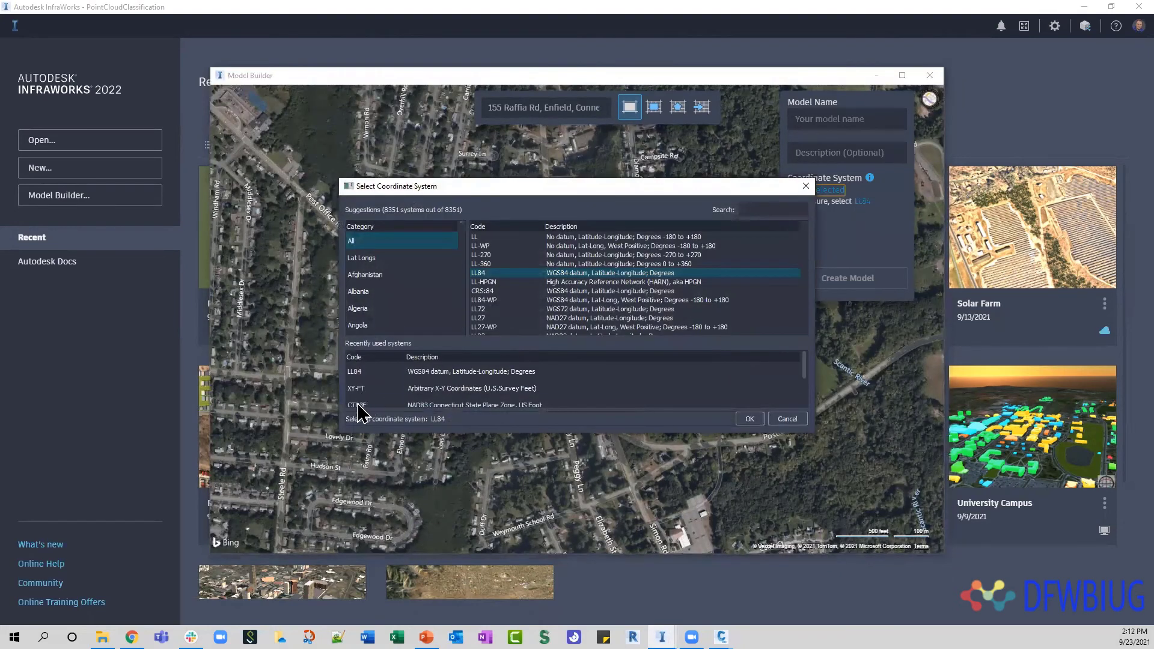
left_click(358, 405)
scroll(370, 385, "down", 2)
double_click(355, 377)
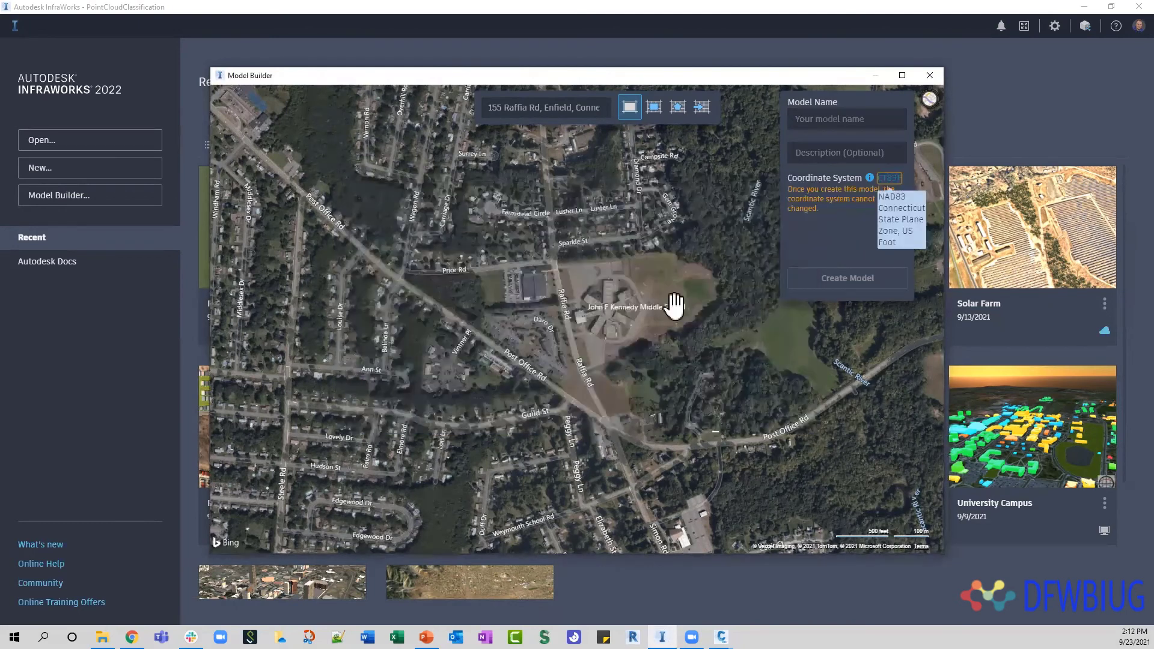
left_click(830, 119)
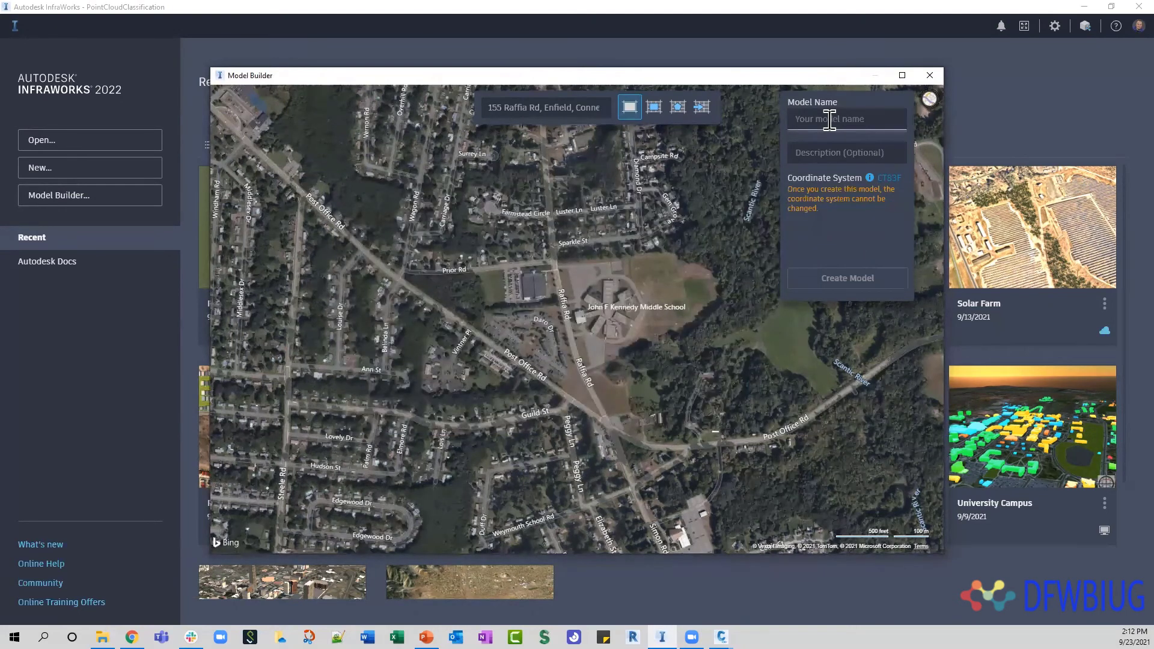
type("DFWBIUG")
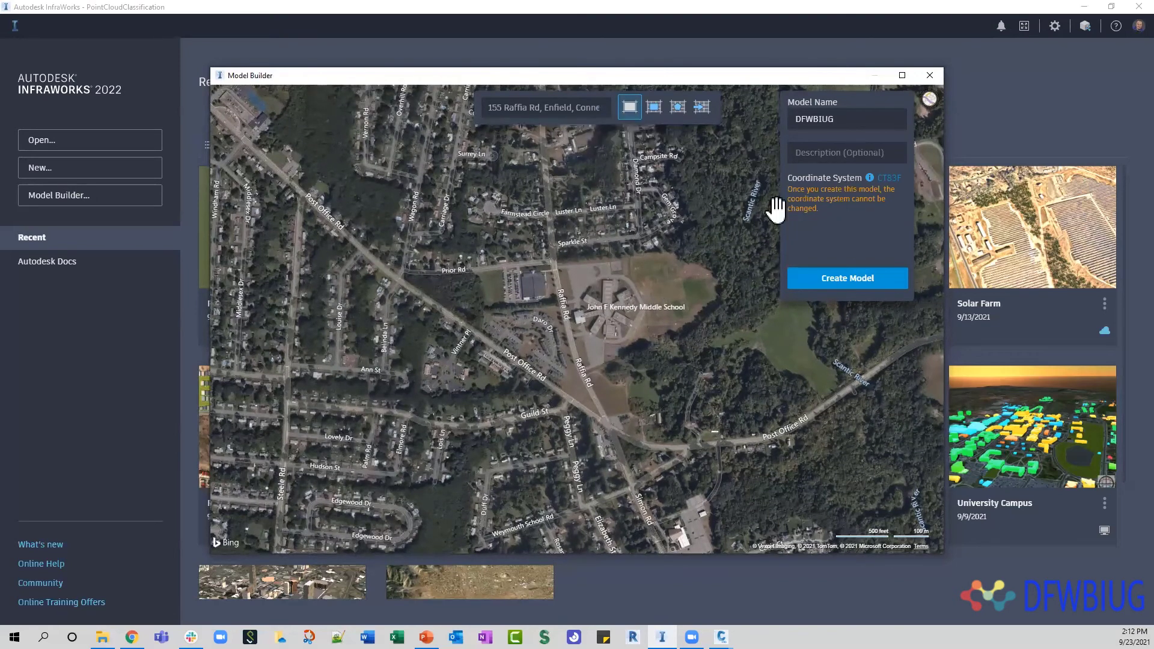
Draw a rectangular area of interest around John F Kennedy Middle School, and replace it with a five-corner polygon across Post Office Rd
left_click(655, 107)
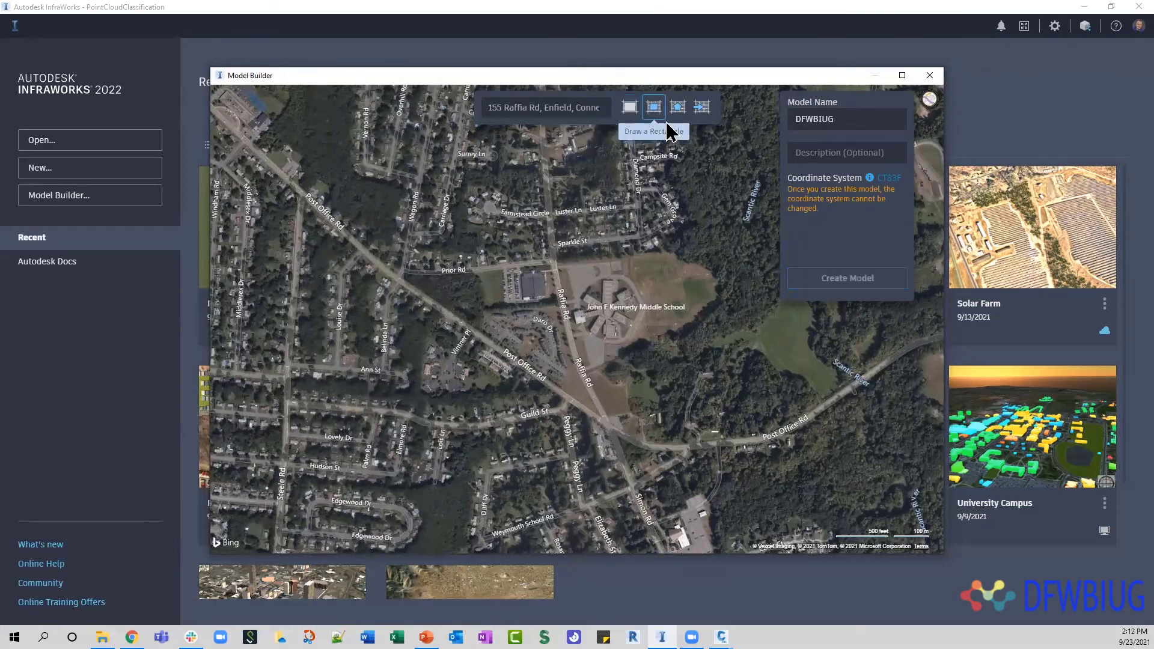
mouse_move(431, 219)
left_mouse_down()
mouse_move(404, 193)
mouse_move(636, 405)
mouse_move(704, 443)
mouse_move(770, 440)
left_mouse_up()
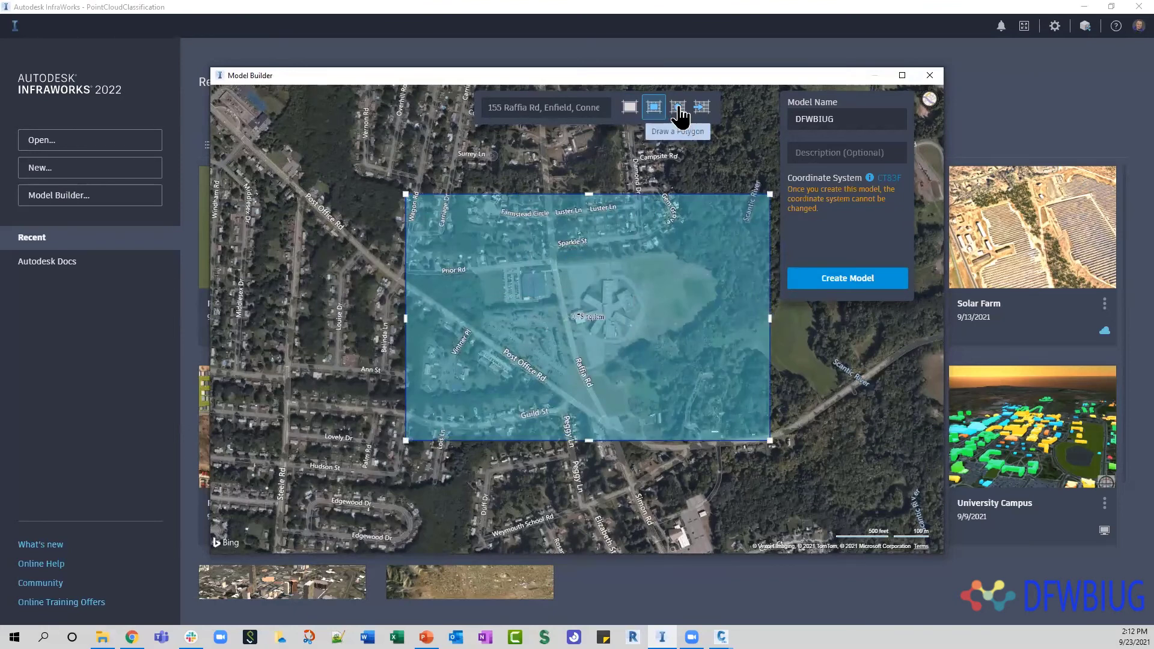
left_click(679, 114)
left_click(443, 151)
left_click(553, 232)
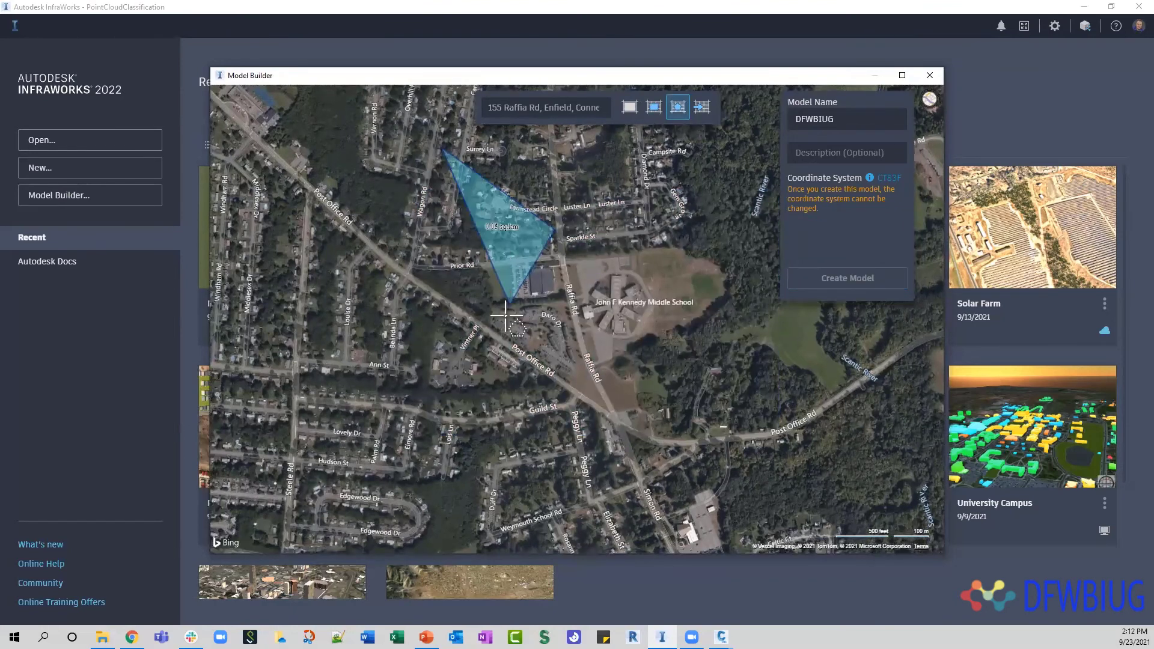
left_click(510, 305)
left_click(392, 354)
double_click(333, 300)
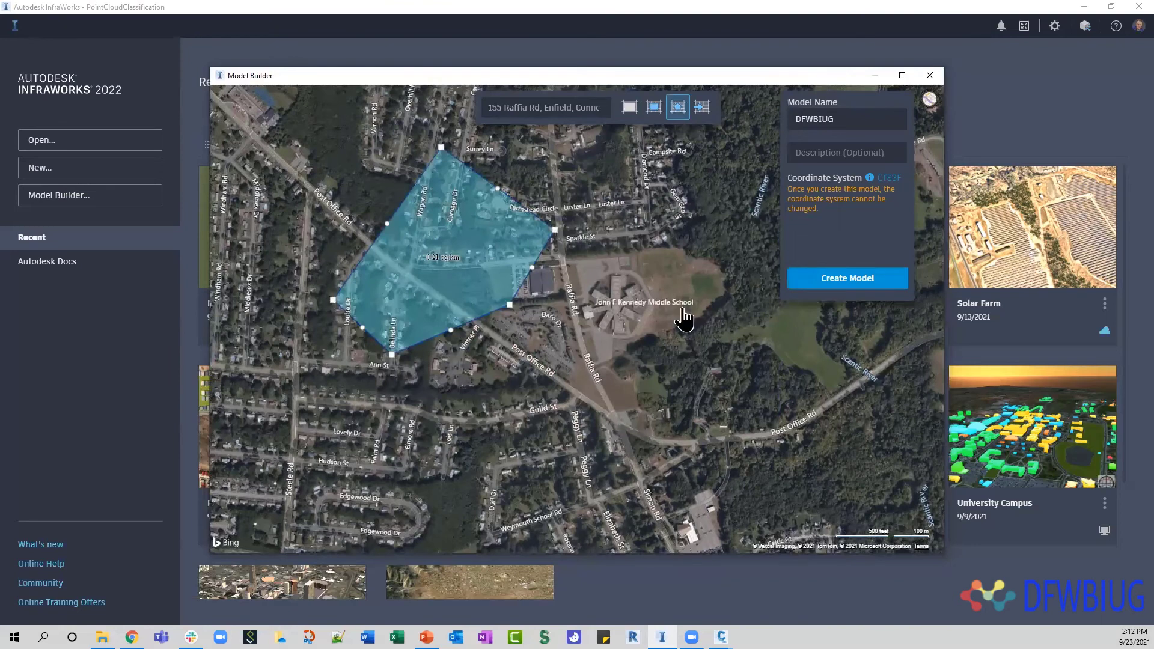
Open the file selection for importing an area boundary, and cancel it
left_click(702, 111)
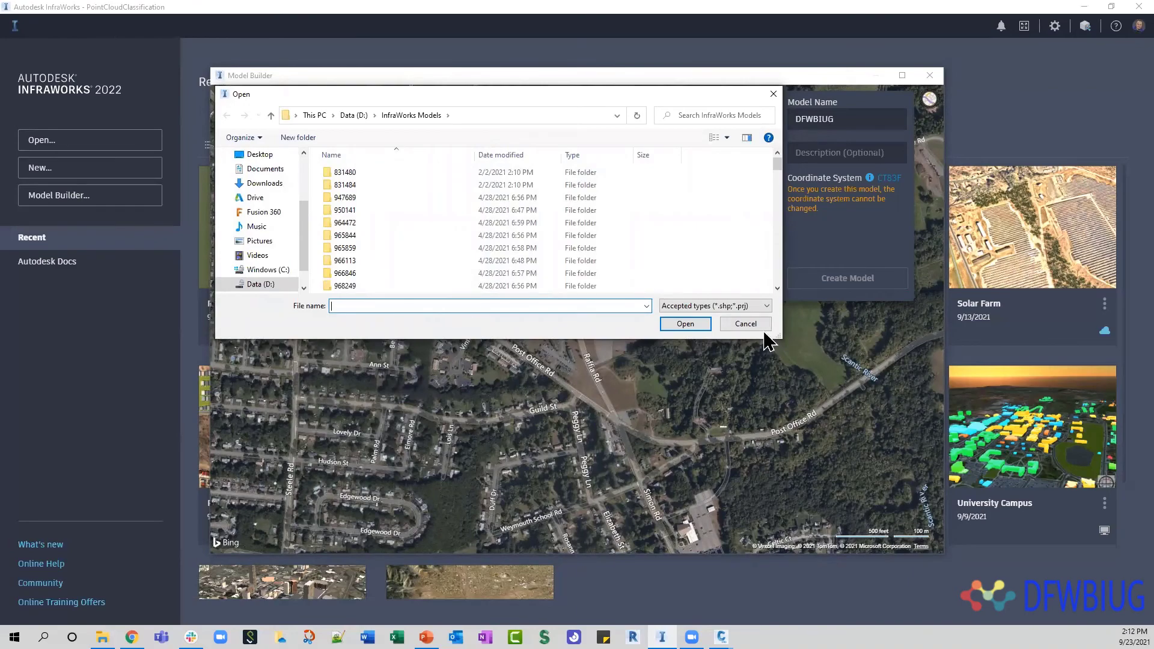
left_click(745, 324)
Use the visible map extent as the model area and return the map to the school's address in Enfield
scroll(629, 282, "down", 3)
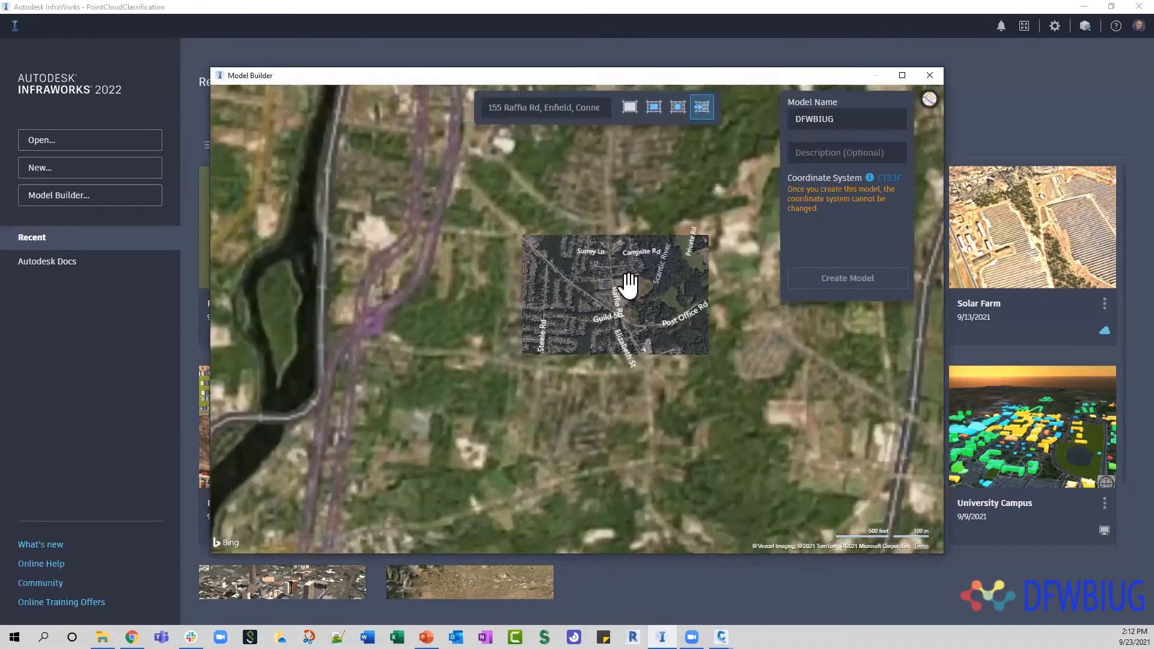
scroll(628, 283, "down", 5)
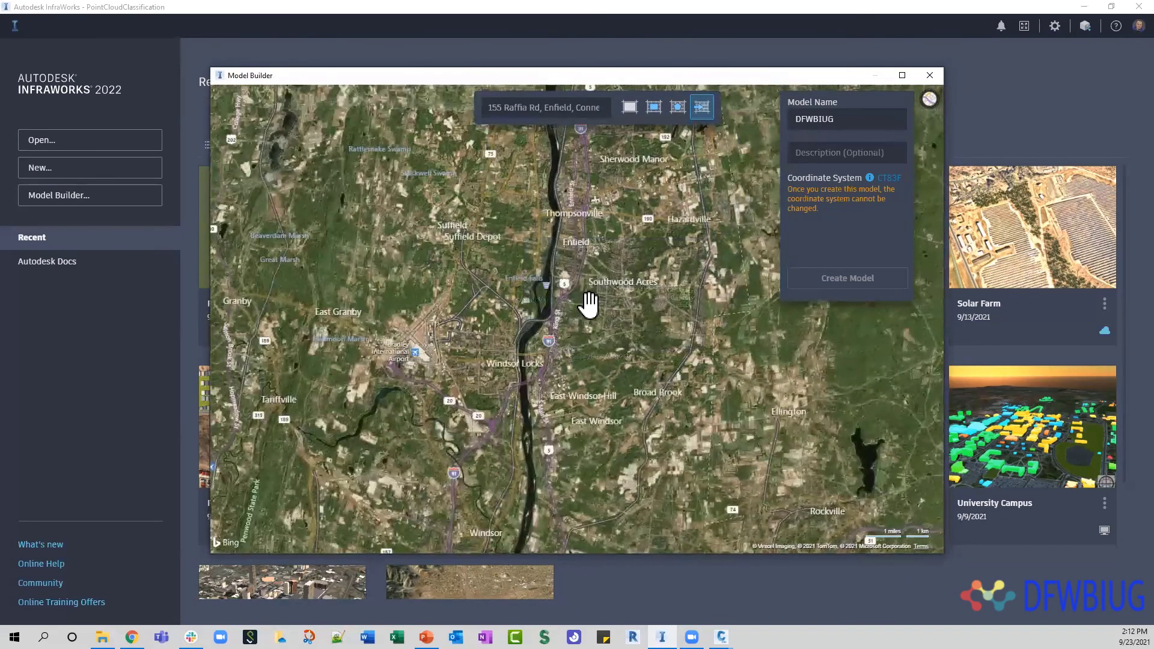
scroll(620, 336, "down", 2)
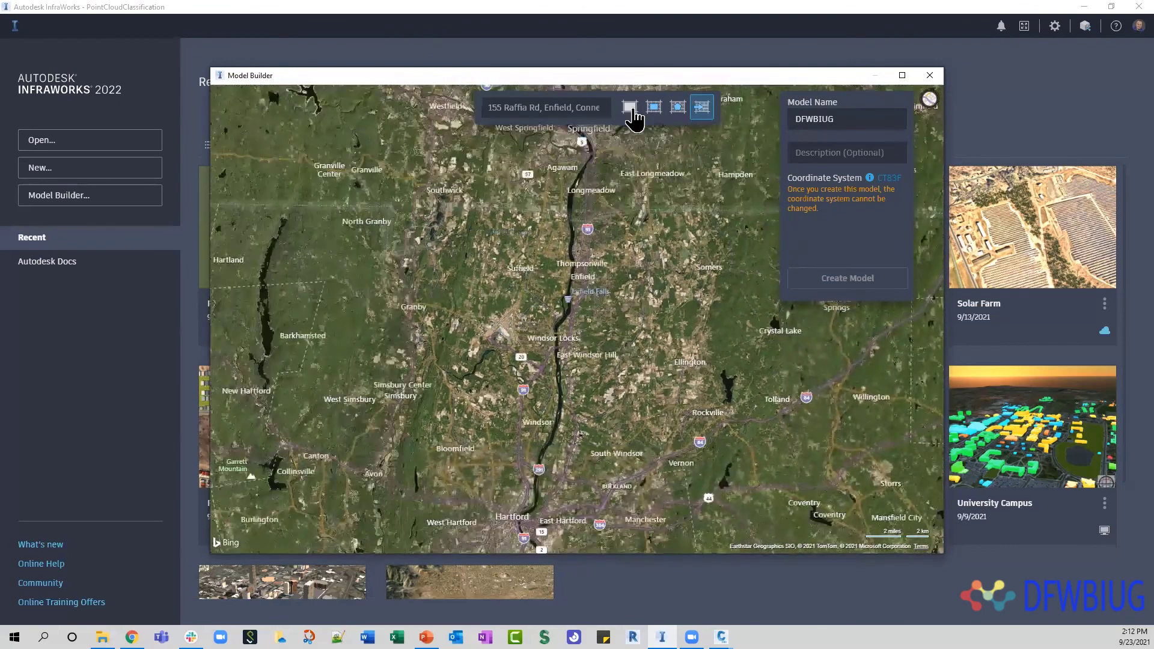
left_click(631, 109)
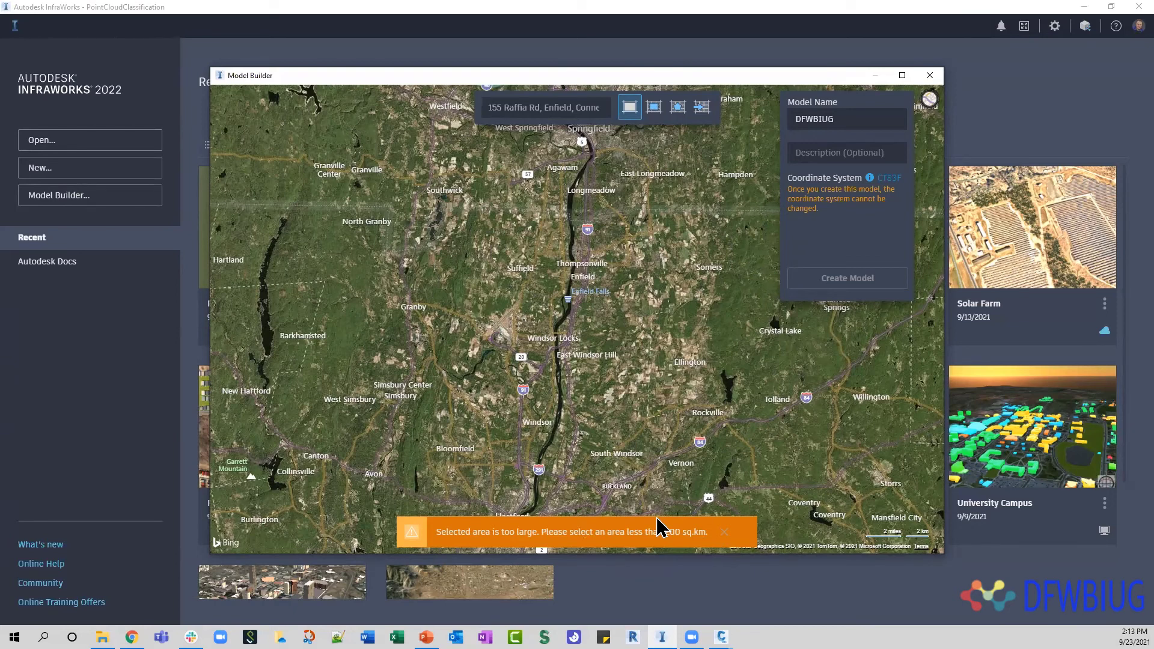
scroll(586, 219, "up", 2)
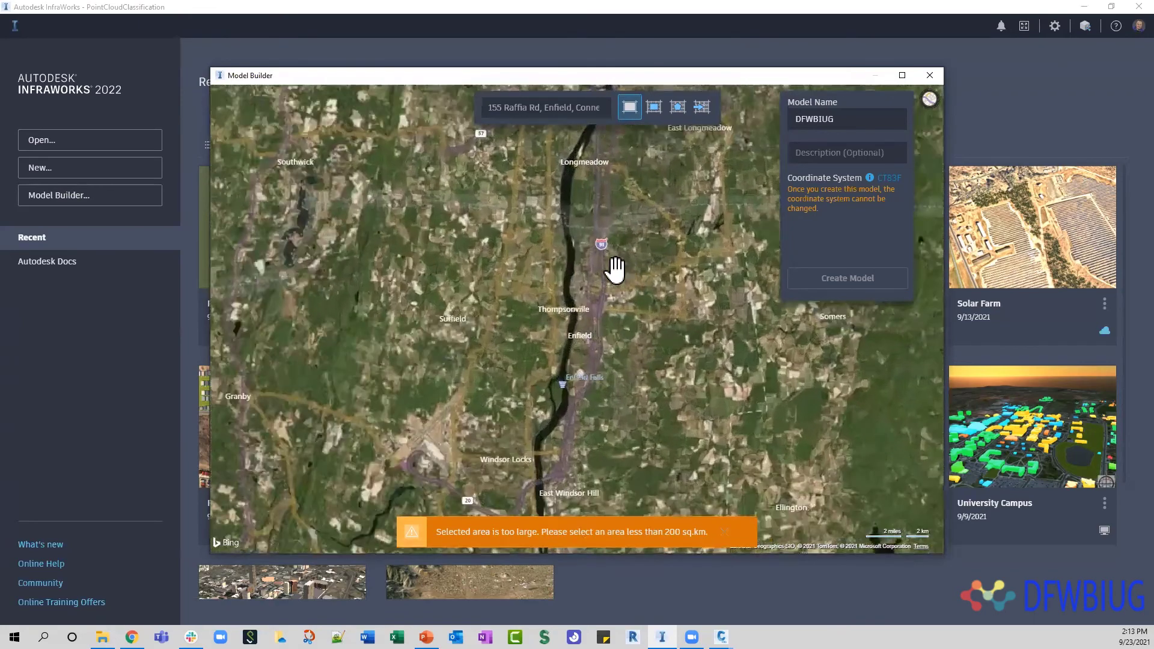
scroll(614, 271, "up", 4)
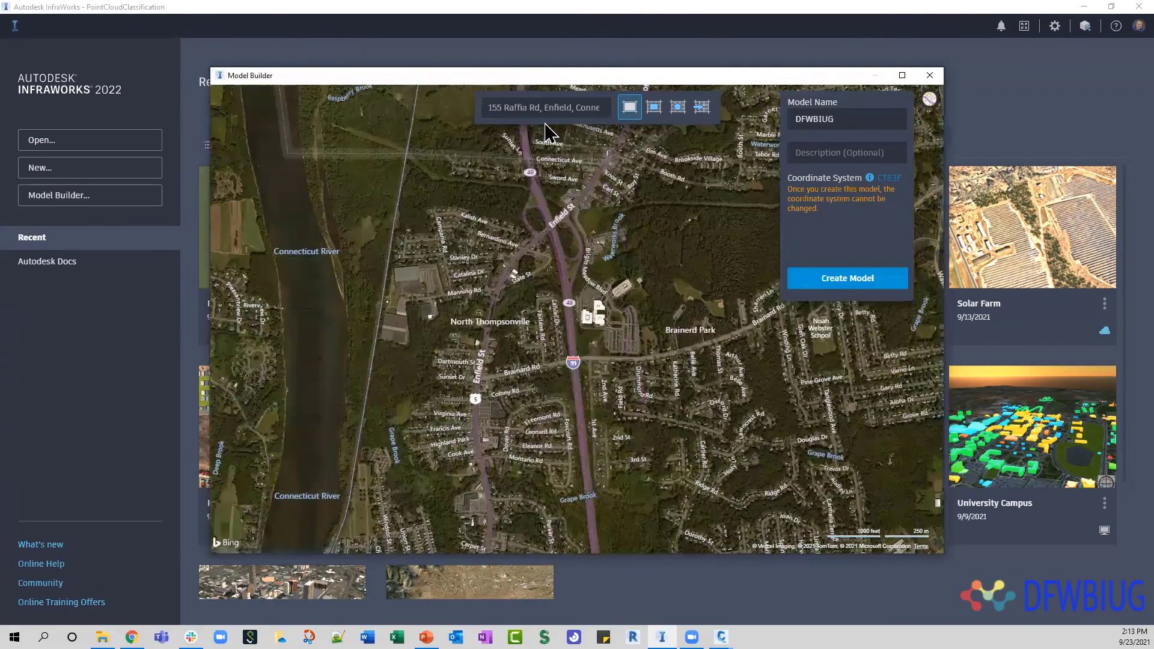
left_click(558, 113)
left_click(529, 134)
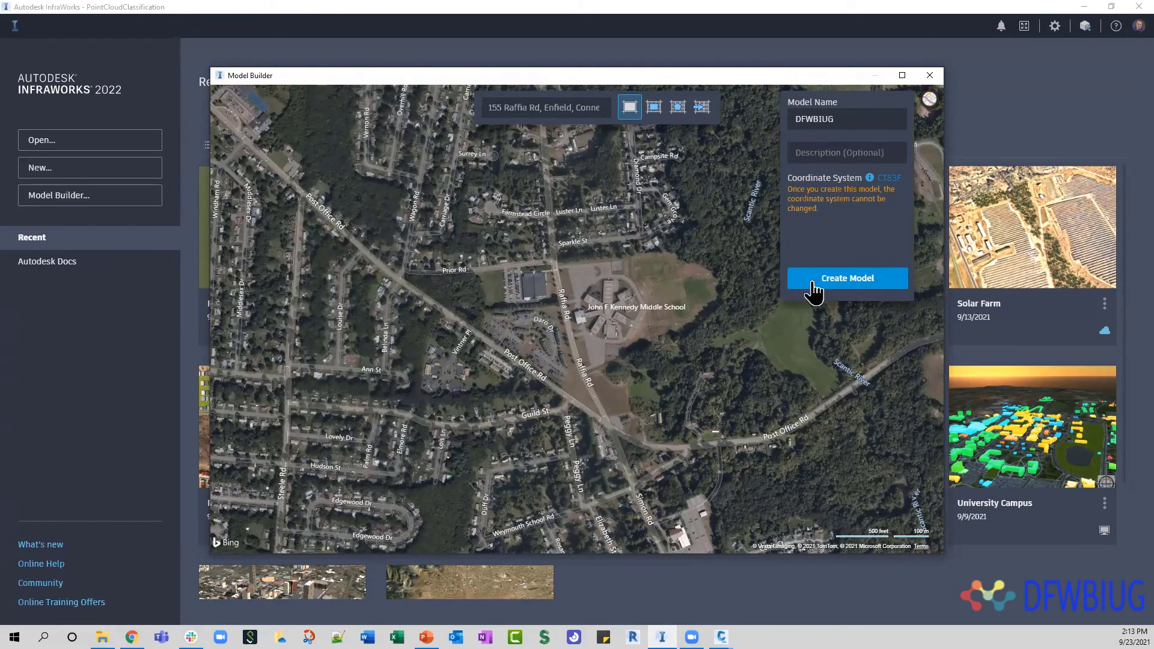
Create the DFWBIUG model, accept the preparation notice, and close Model Builder
left_click(842, 282)
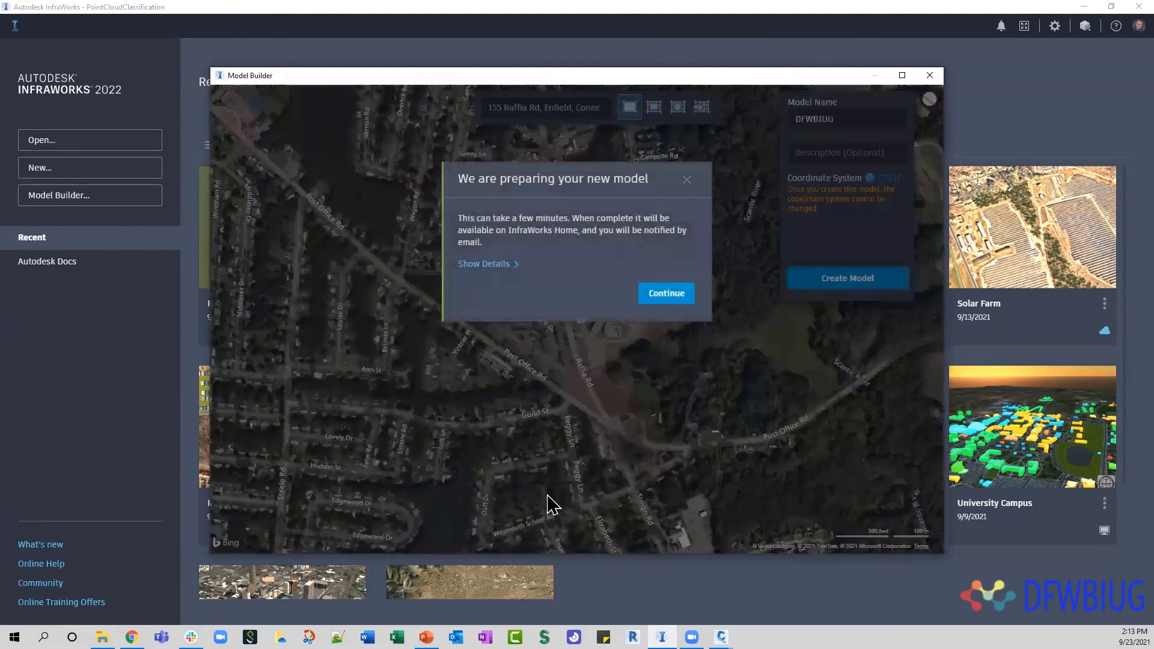
left_click(663, 295)
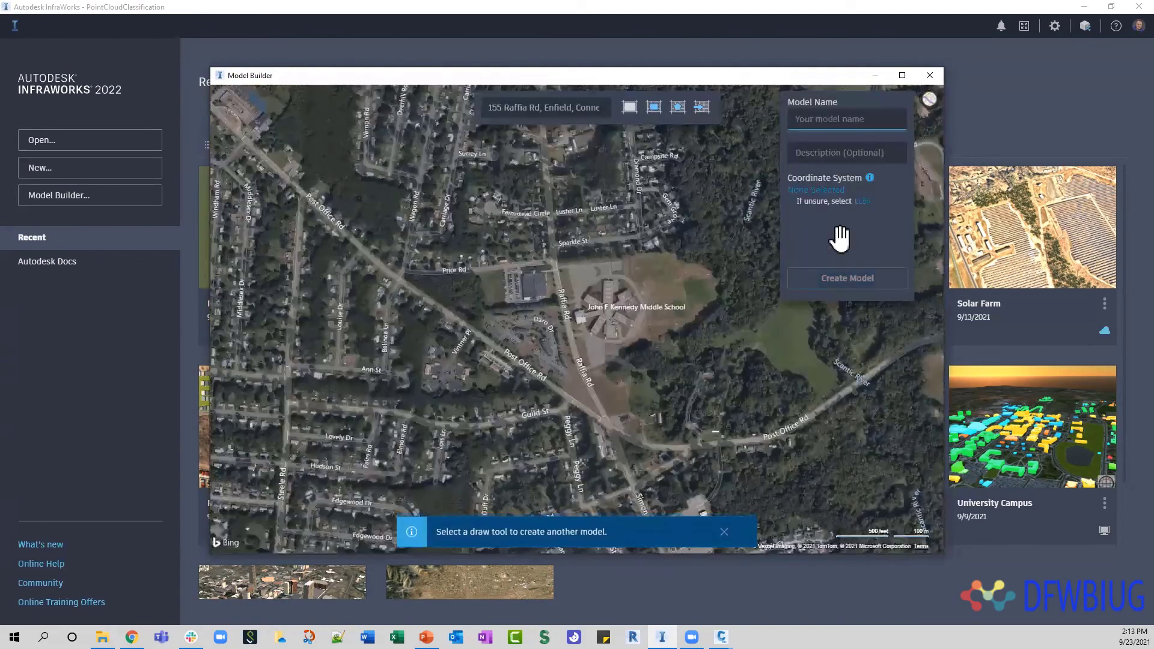
left_click(930, 75)
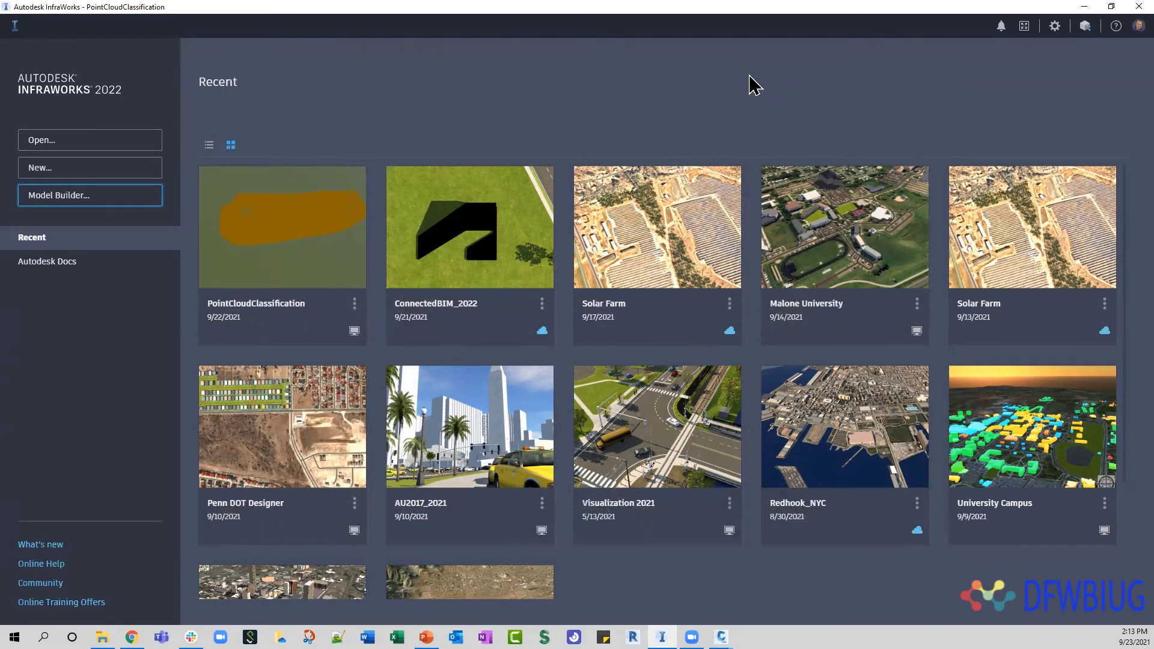
Open the ConnectedBIM_2022 model from the recent models, and switch to Drawing2 in Civil 3D
left_click(474, 228)
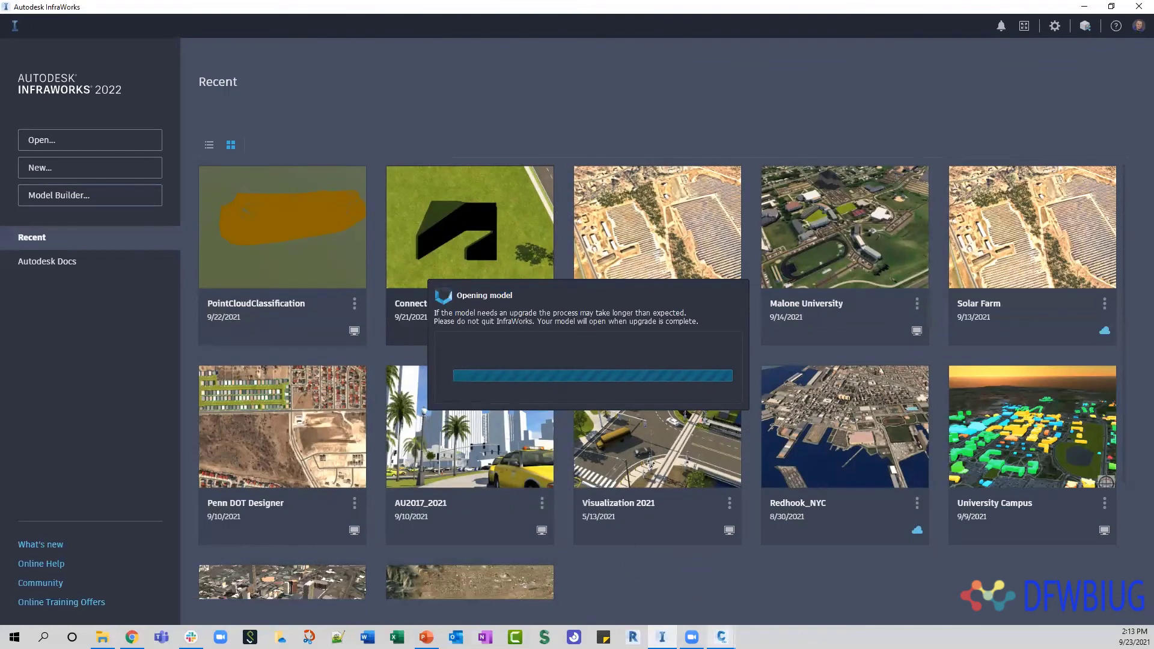
left_click(722, 638)
left_click(806, 598)
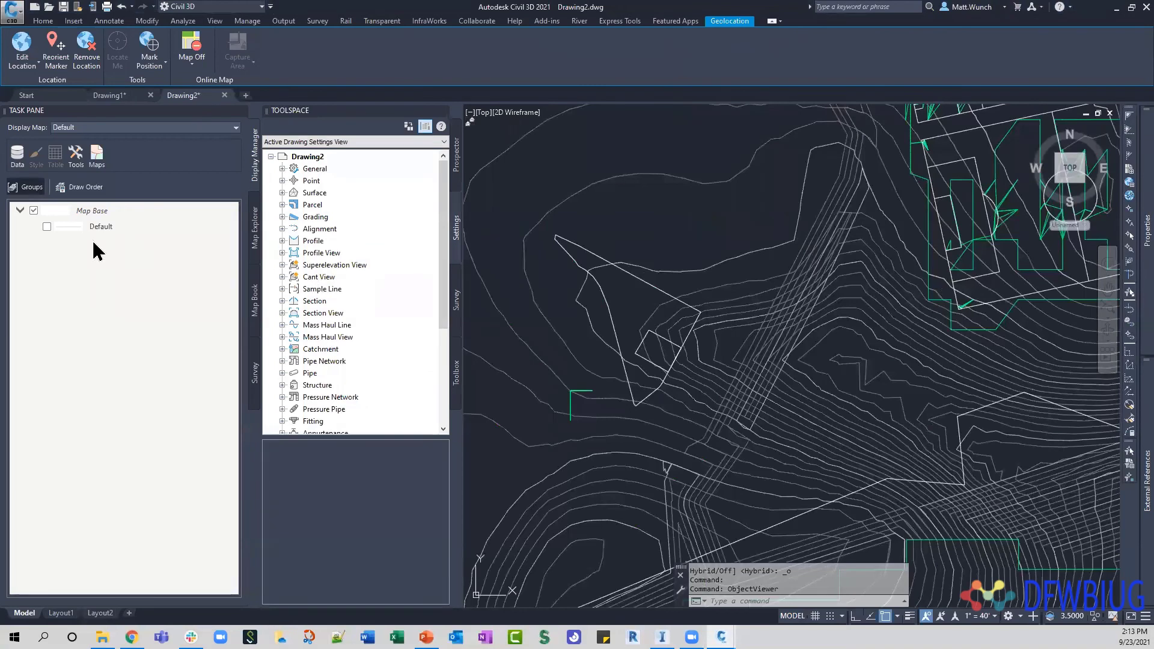
Review the existing ground, existing transportation and proposed ground surfaces of Drawing2, and select AIW_Proposed_Ground in the drawing
left_click(457, 158)
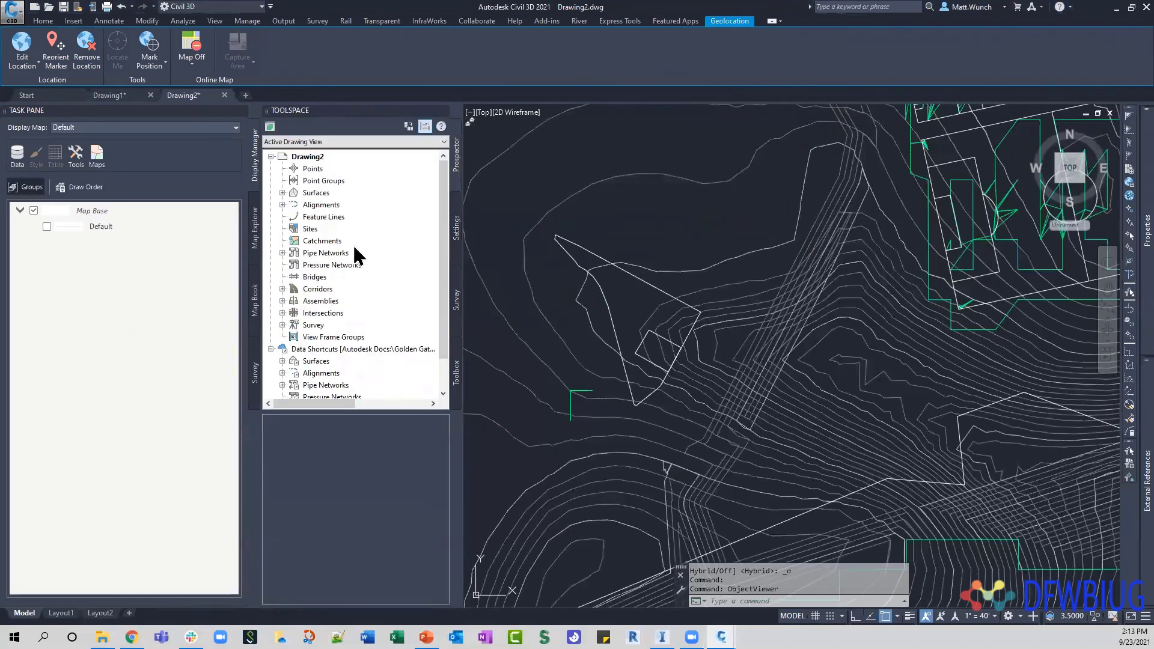
left_click(282, 193)
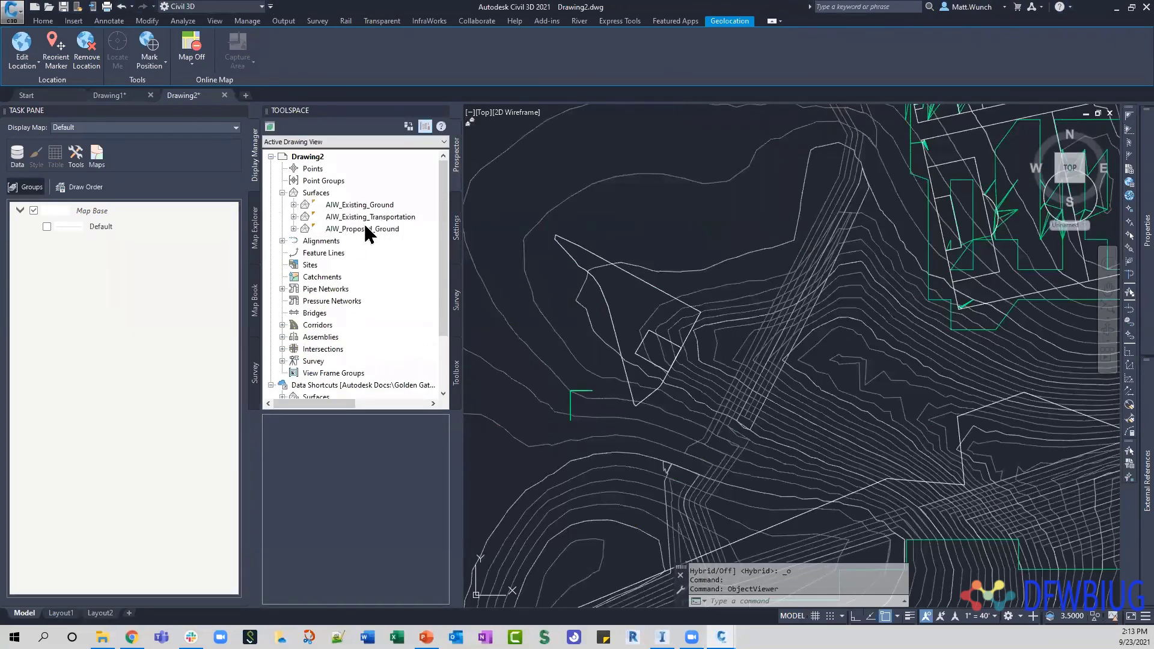
left_click(364, 206)
left_click(381, 217)
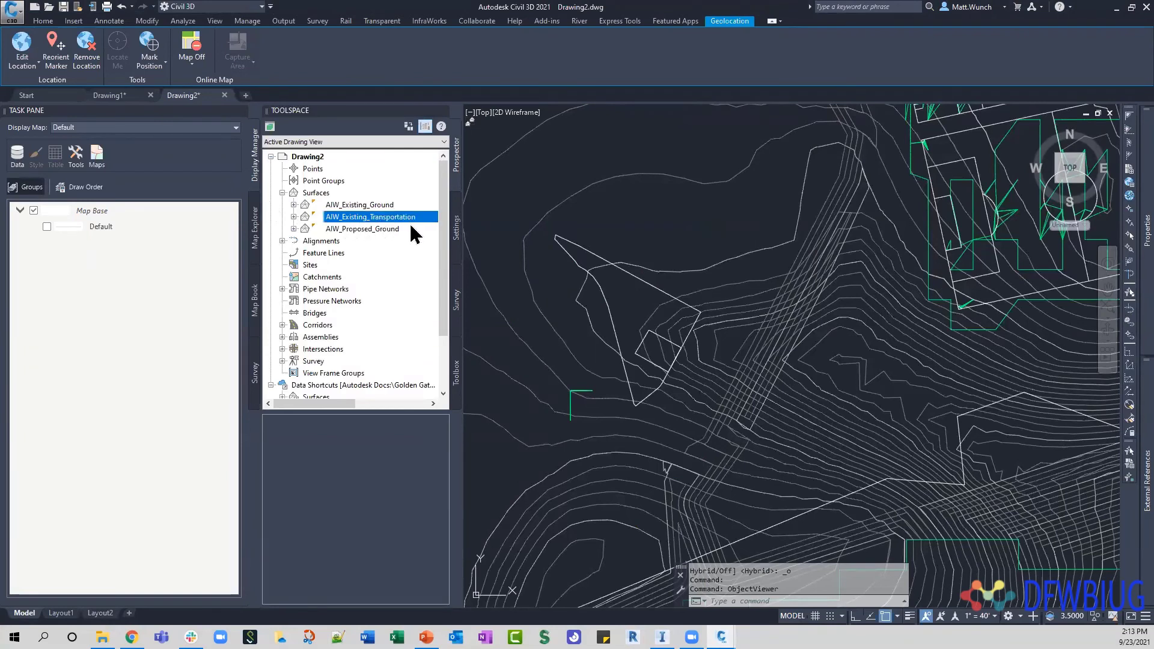
left_click(373, 229)
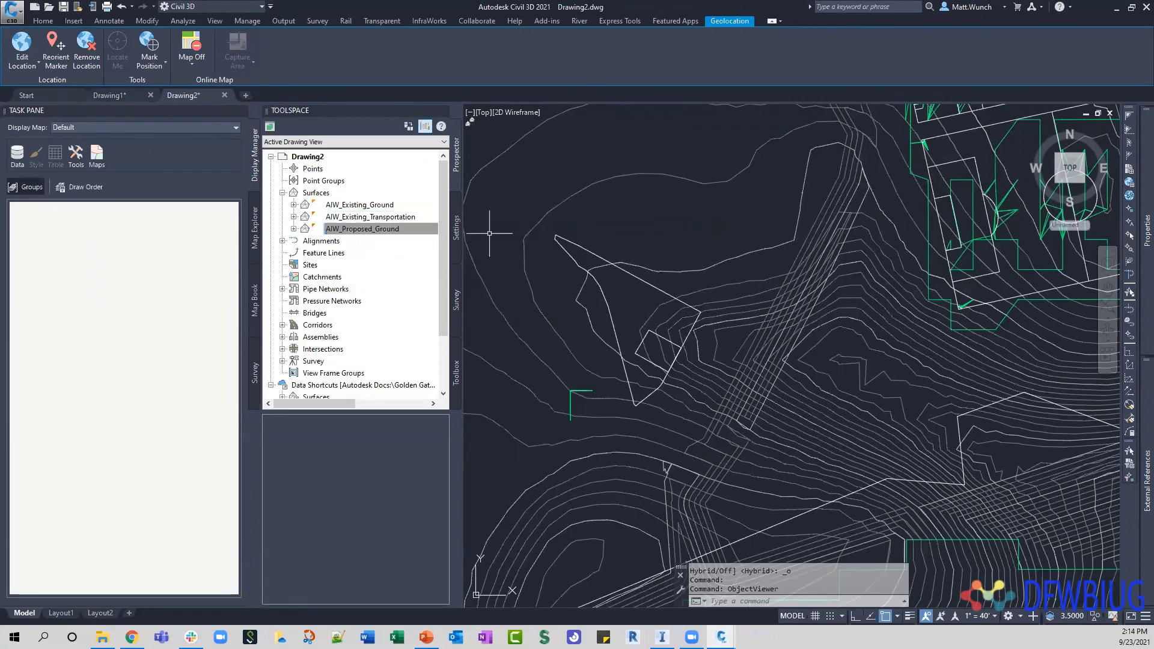
scroll(665, 289, "down", 5)
left_click(664, 289)
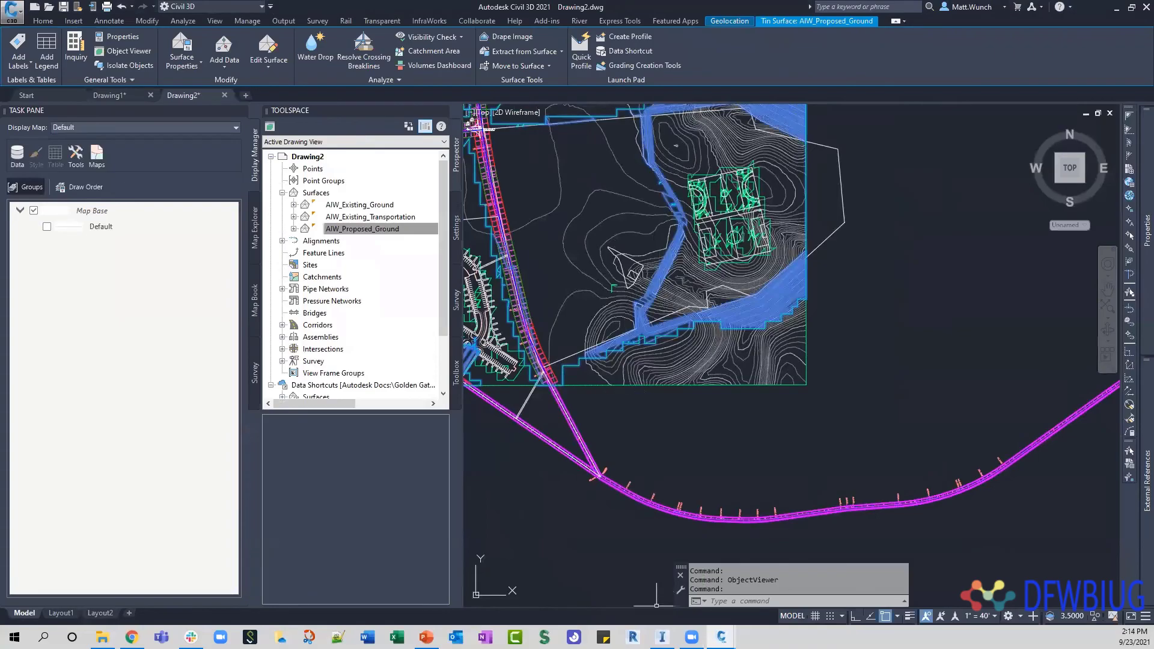
Switch to InfraWorks and examine the school site and sports fields of the Community_Demo proposal
left_click(662, 638)
scroll(601, 377, "down", 6)
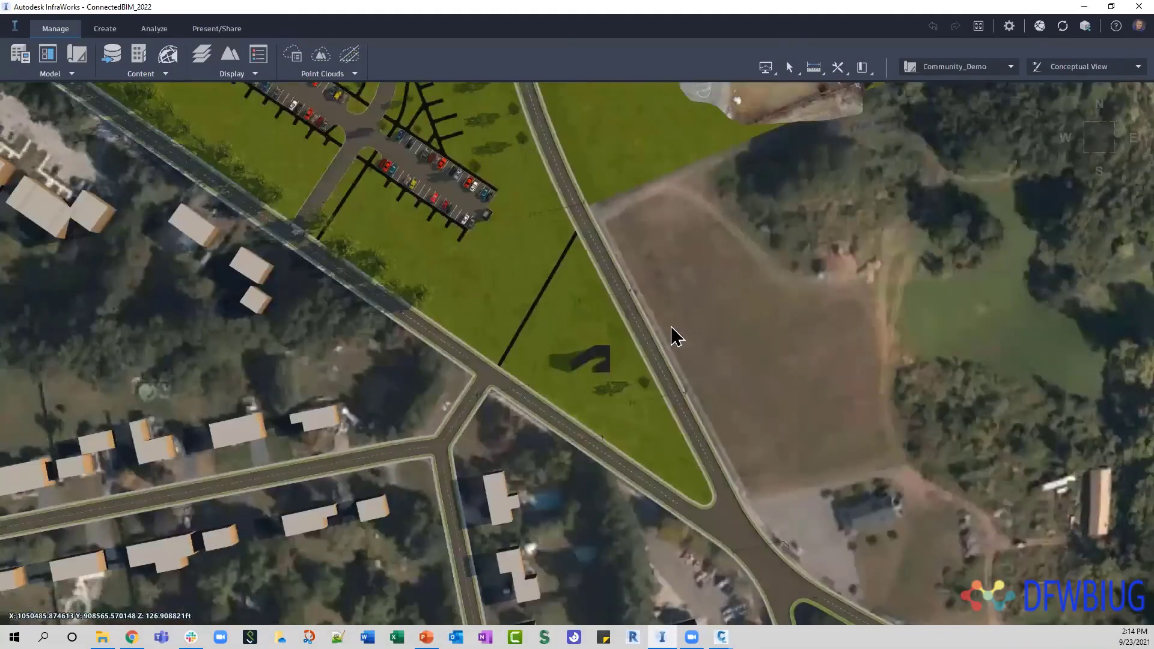
middle_click_drag(639, 537, 533, 474)
middle_click_drag(721, 96, 543, 232)
scroll(654, 338, "down", 2)
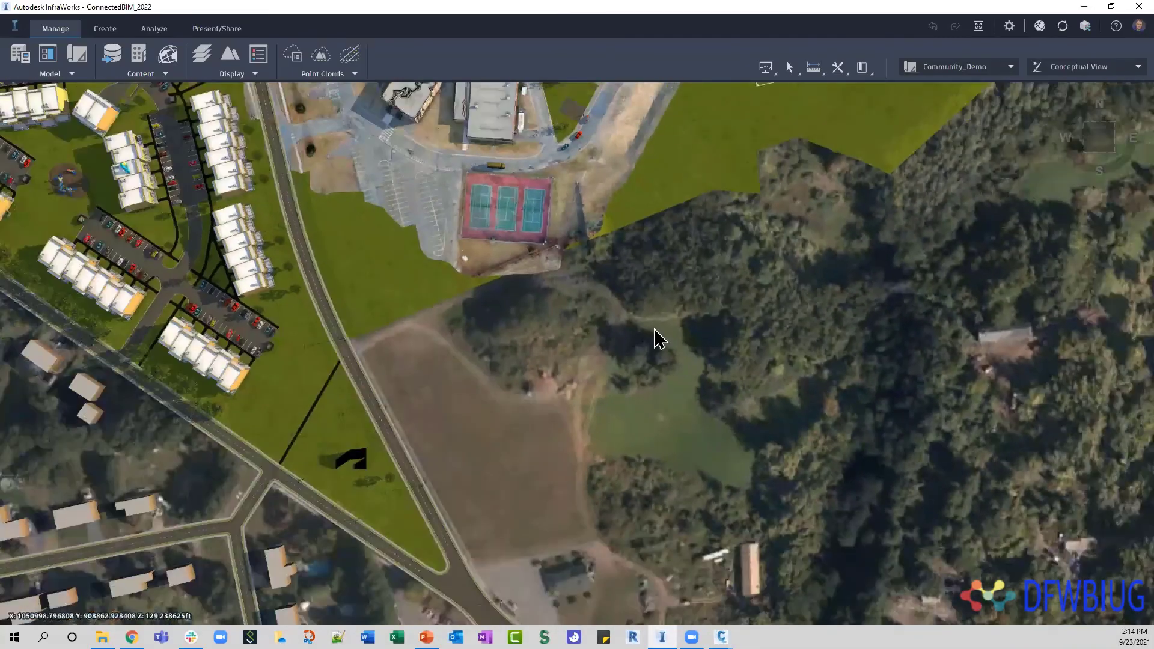
left_click_drag(655, 337, 723, 388)
left_click_drag(619, 346, 667, 361)
middle_click_drag(926, 430, 674, 400)
scroll(614, 365, "up", 3)
middle_click_drag(613, 365, 523, 346)
left_click_drag(523, 345, 731, 399)
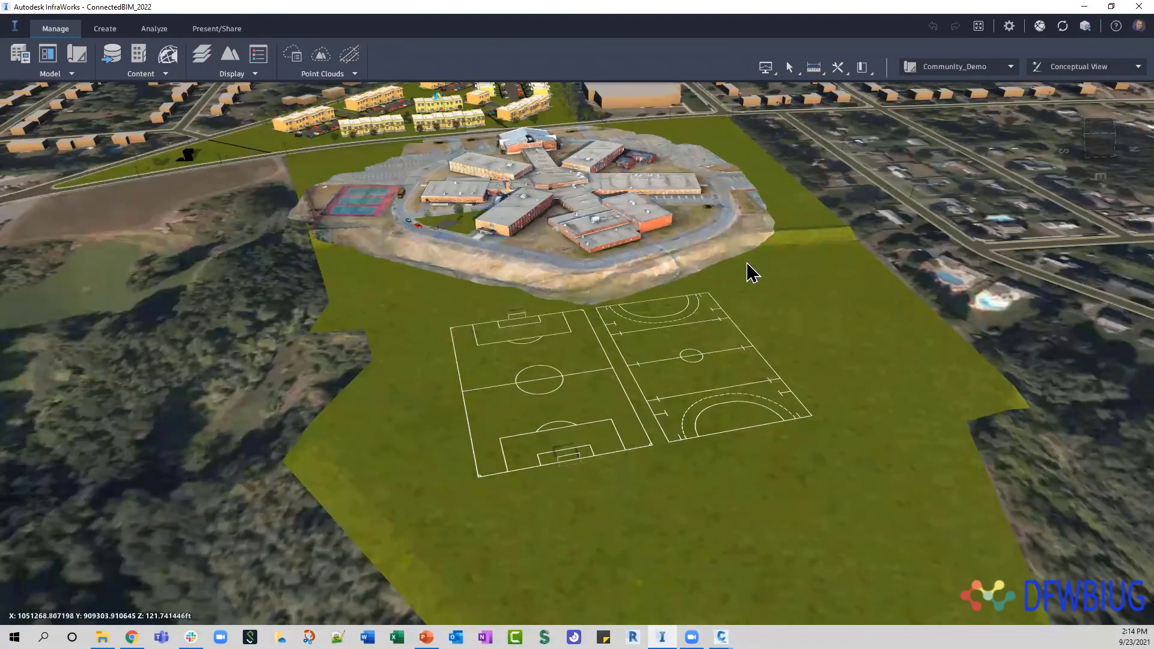
Activate the master proposal and examine its terrain around the school's sports fields from several angles
left_click(958, 75)
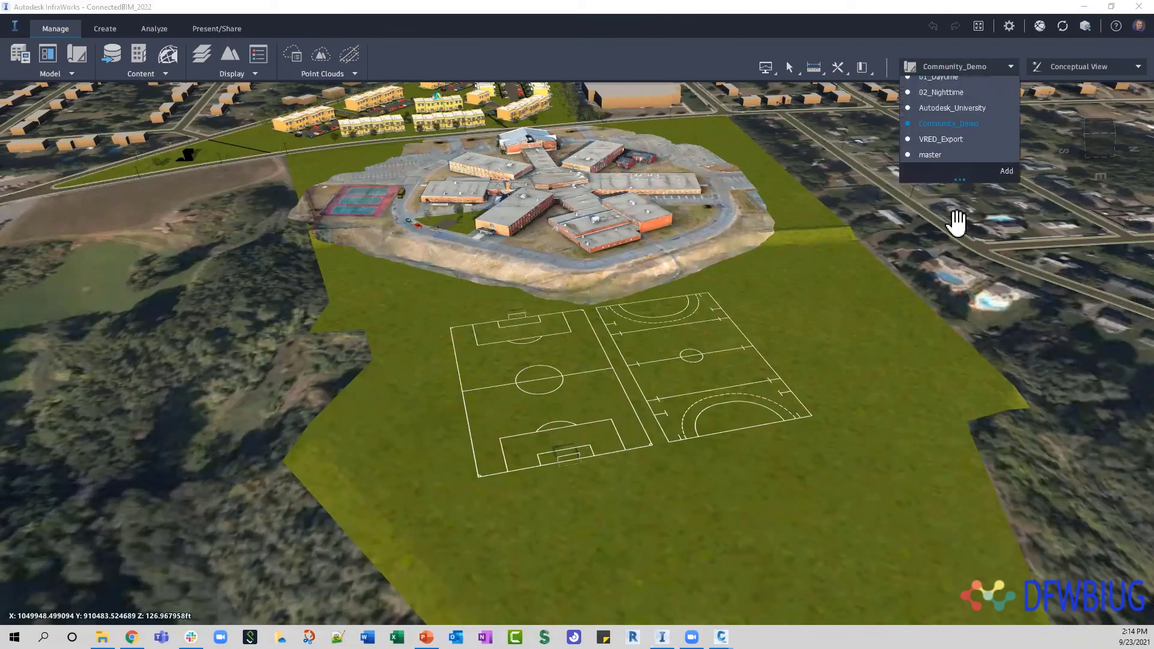
left_click(932, 161)
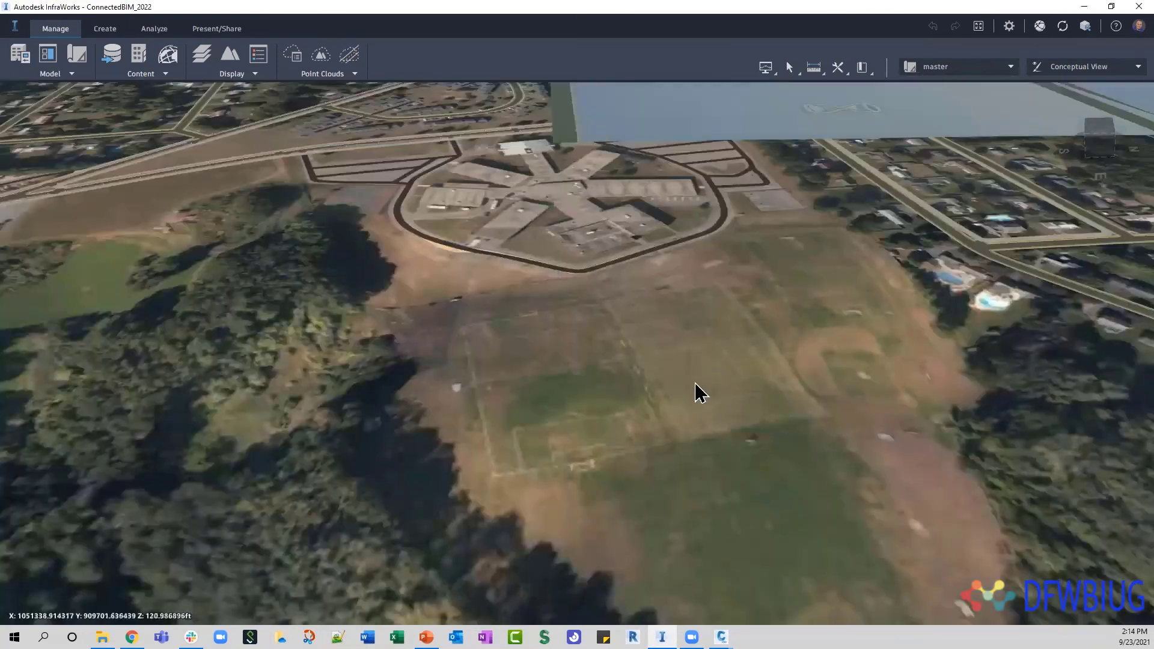
left_click_drag(696, 385, 829, 523)
scroll(652, 324, "down", 2)
left_click_drag(652, 325, 523, 422)
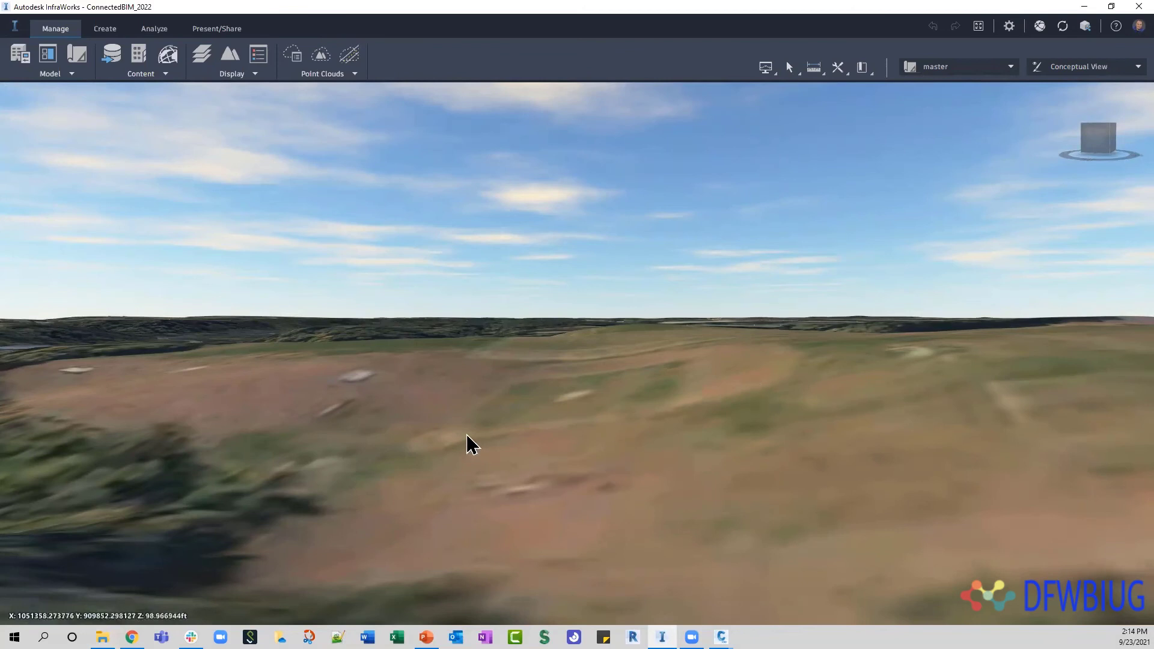
left_click_drag(466, 434, 518, 509)
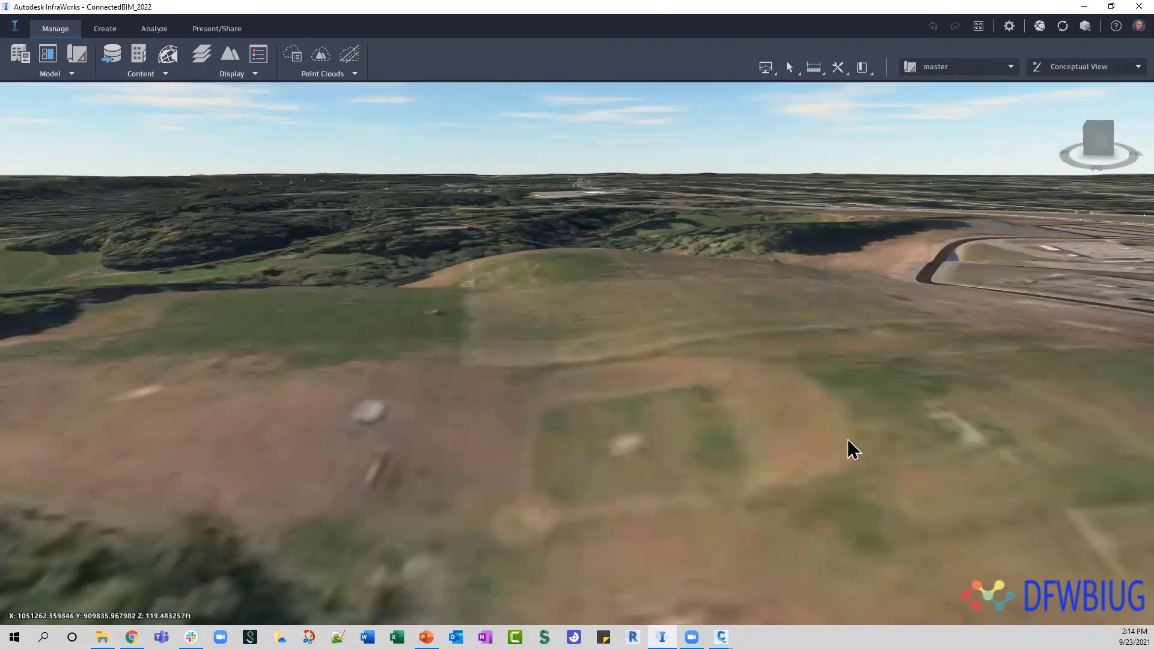
left_click_drag(848, 439, 1091, 457)
left_click_drag(700, 407, 586, 392)
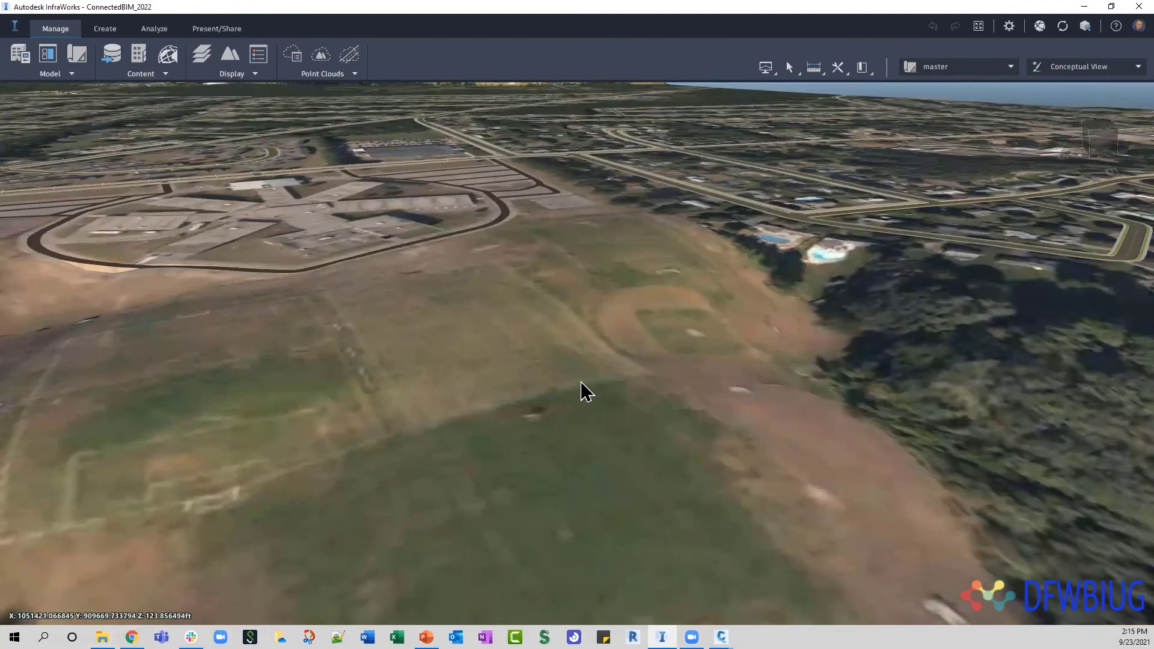
scroll(581, 382, "down", 3)
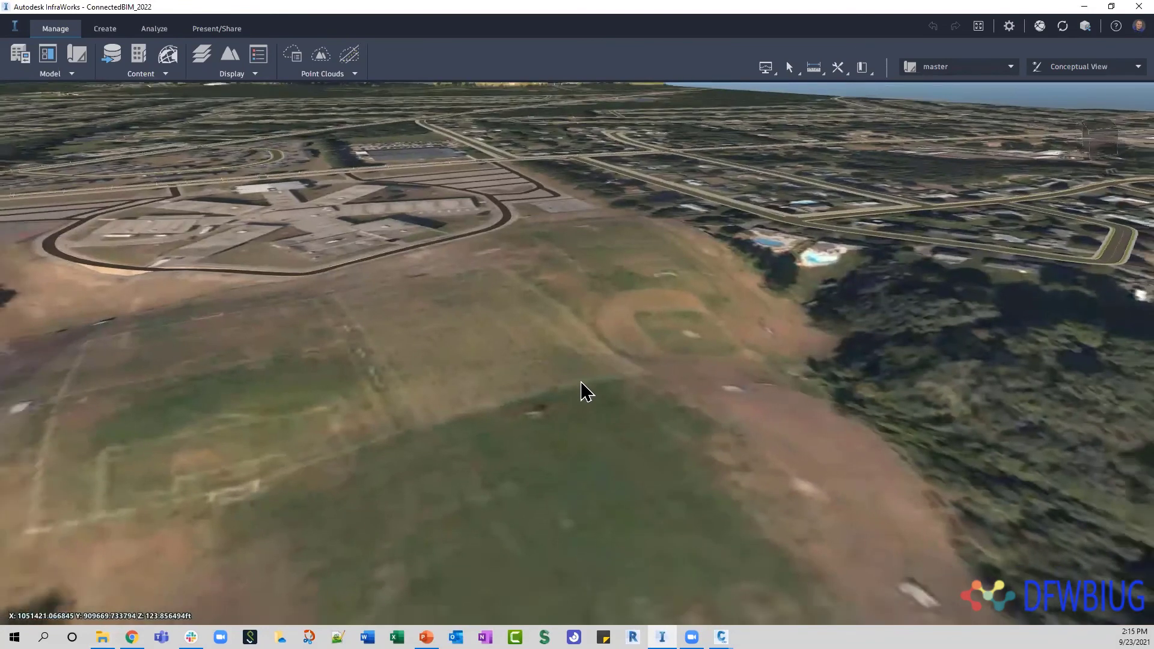
left_click_drag(627, 346, 731, 328)
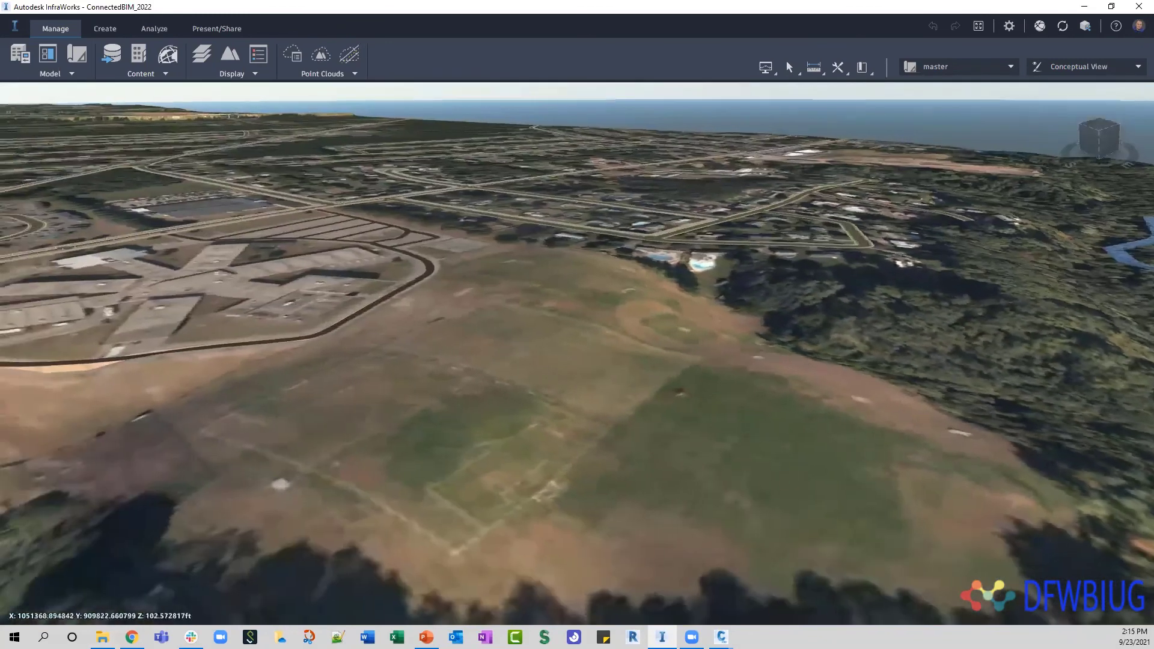
left_click(722, 637)
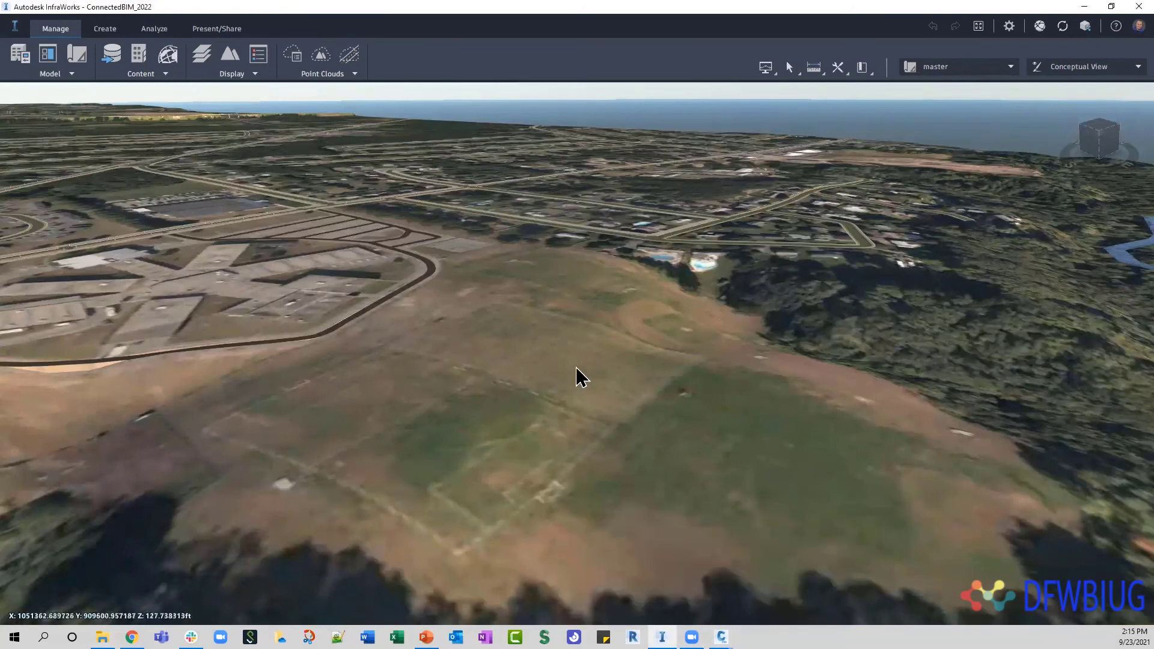
left_click_drag(579, 377, 471, 345)
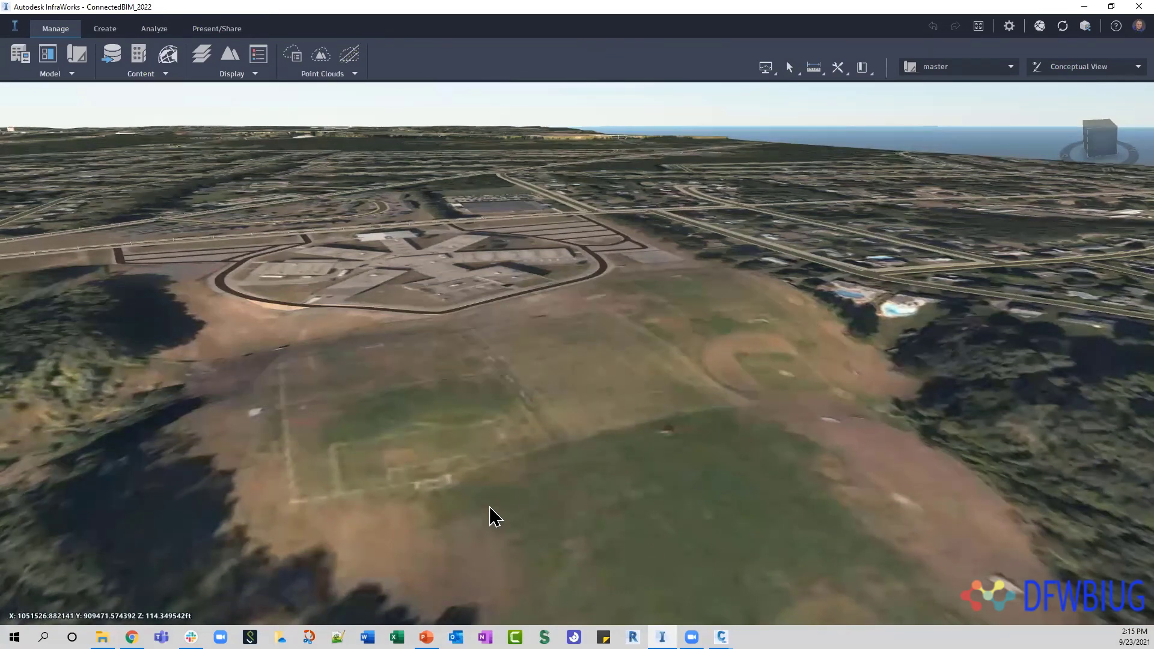
scroll(532, 379, "up", 3)
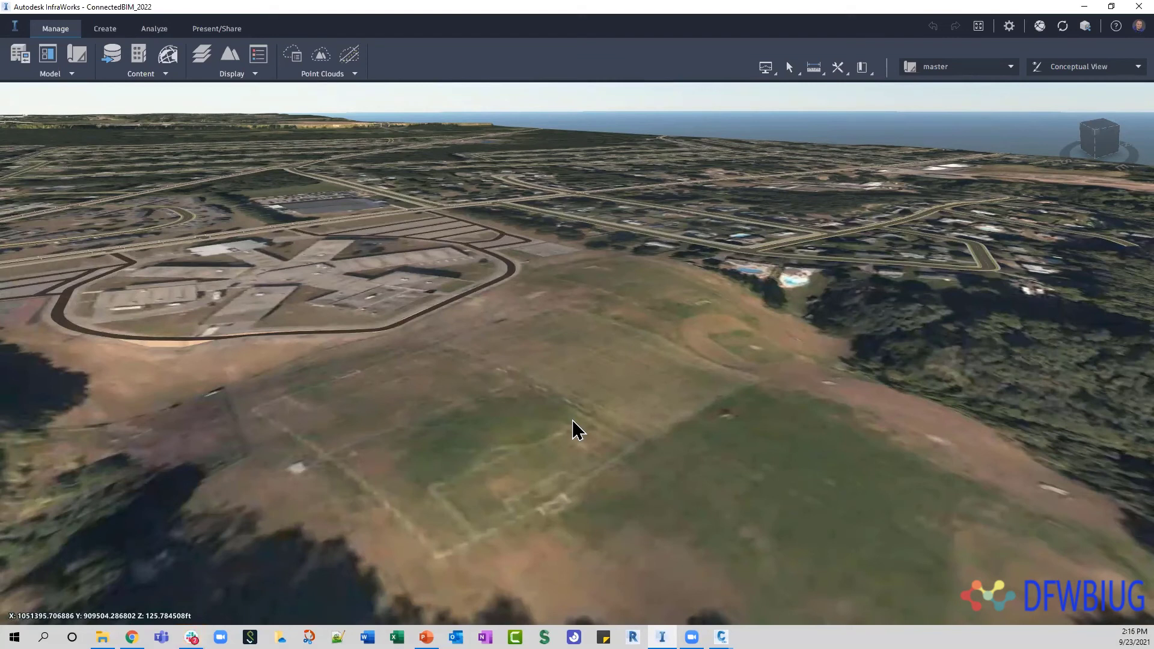
Switch to Drawing2 in Civil 3D and check which file types can be attached as a point cloud
mouse_move(721, 636)
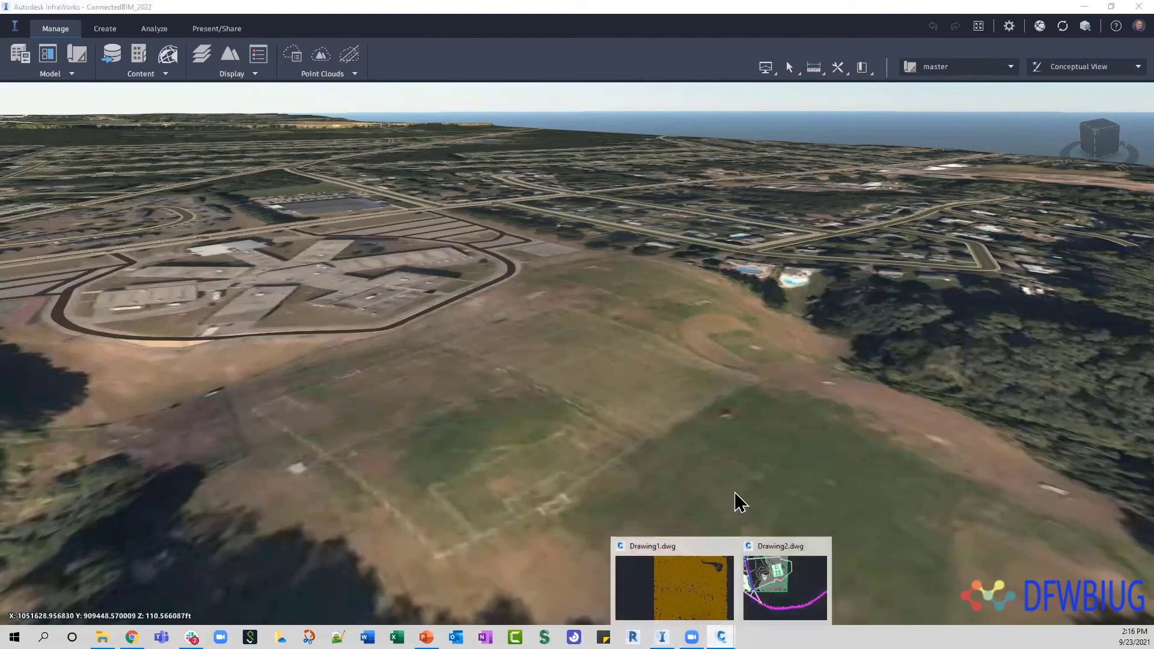
left_click(768, 568)
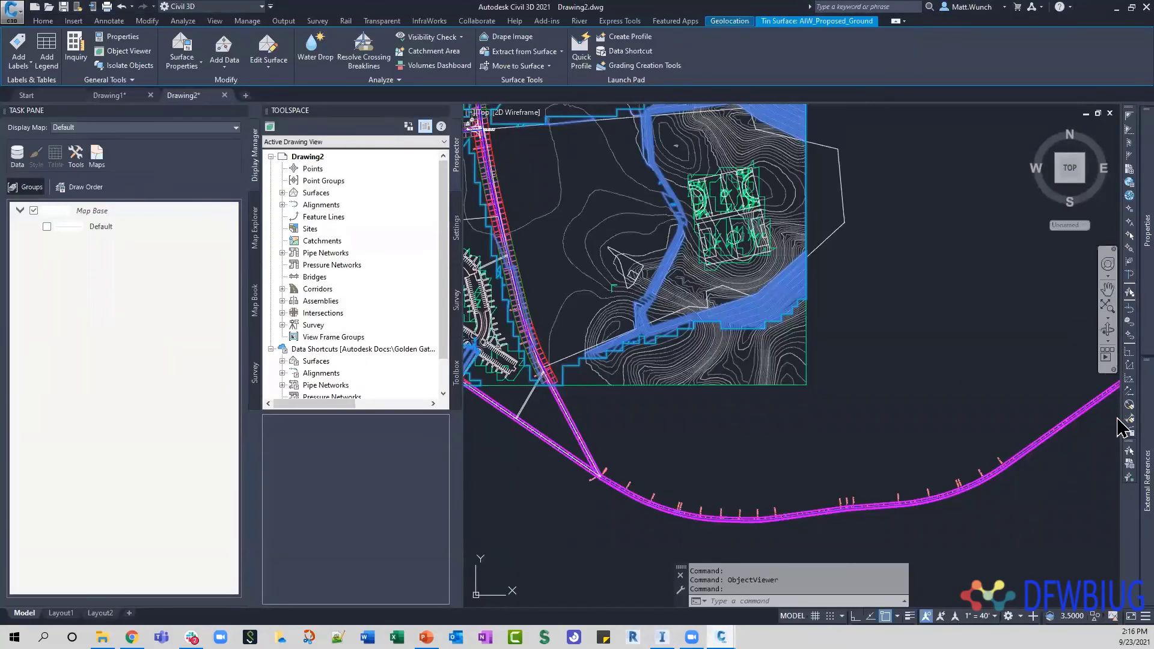
left_click(1129, 448)
right_click(944, 235)
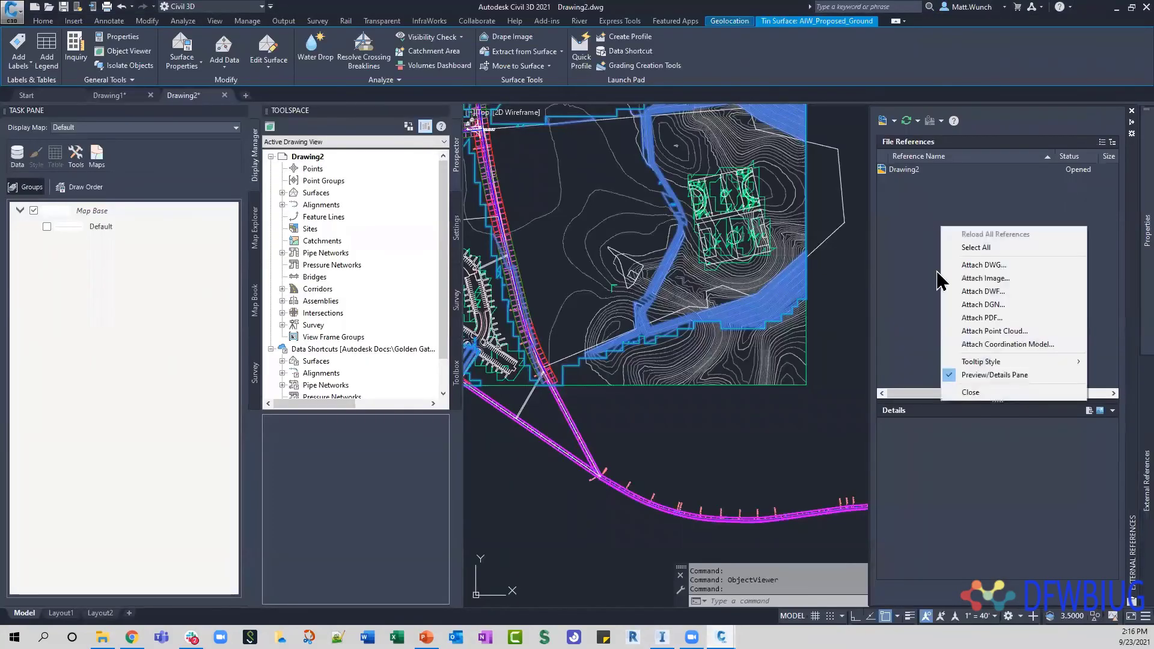
left_click(1003, 331)
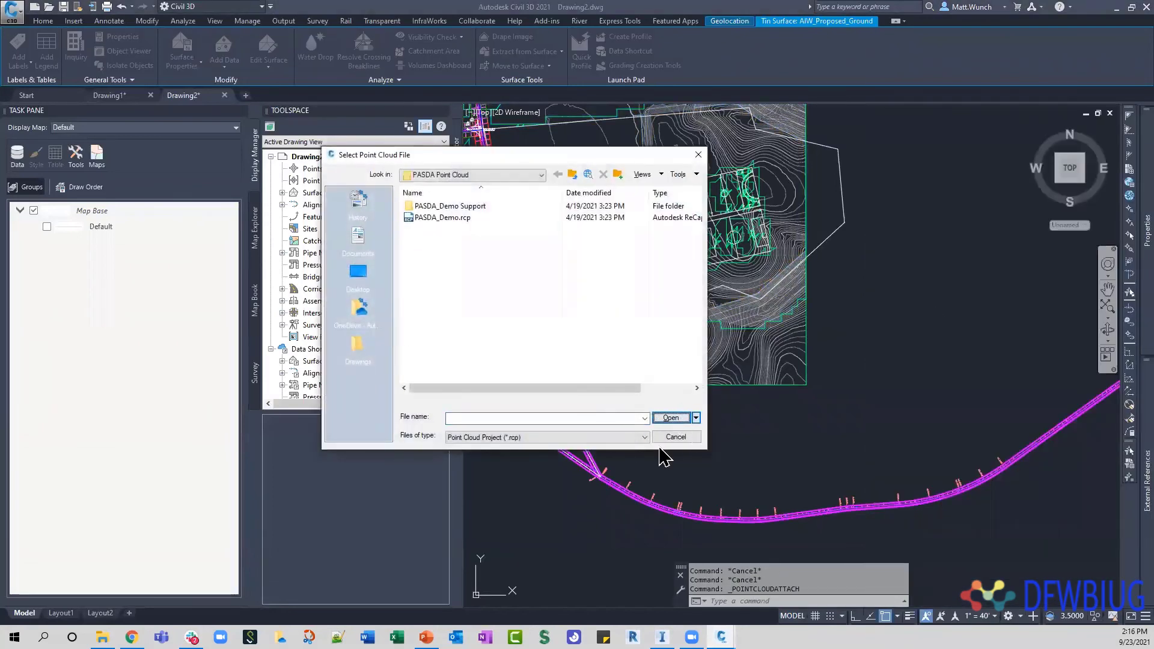
left_click(593, 437)
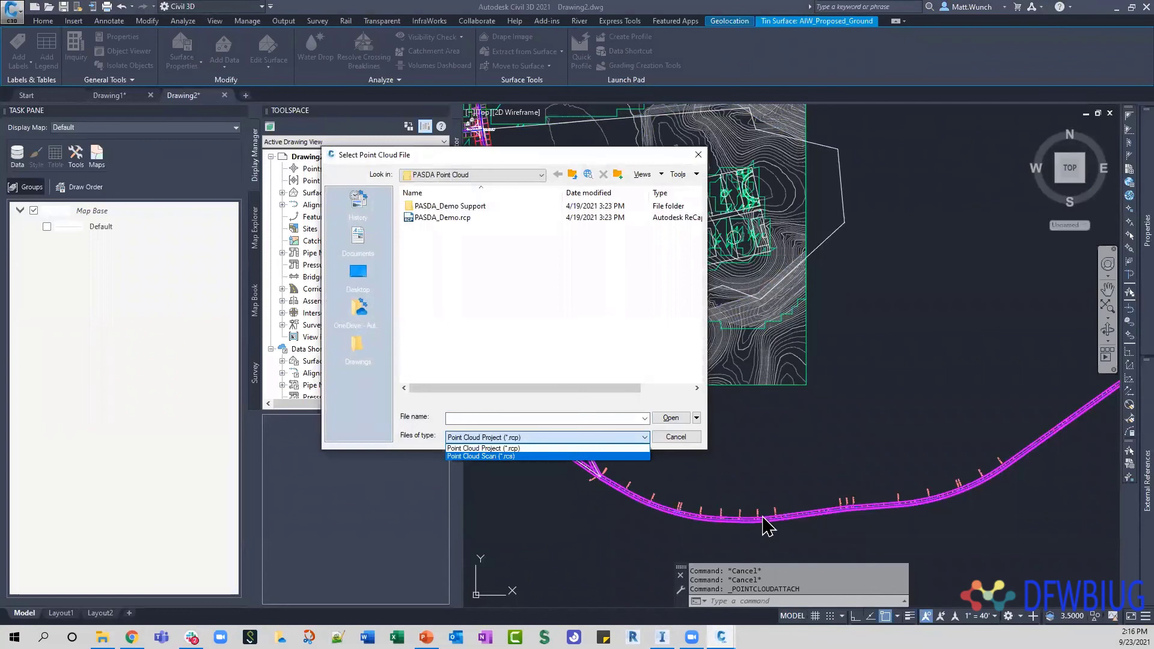
left_click(677, 438)
left_click(677, 437)
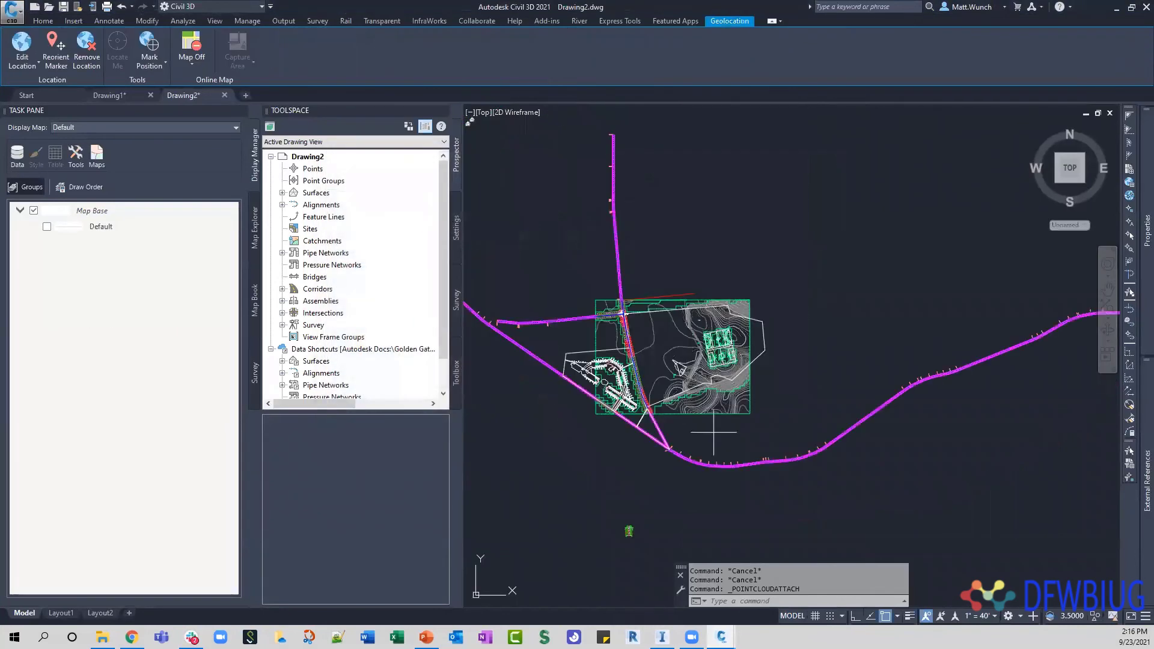
left_click(714, 432)
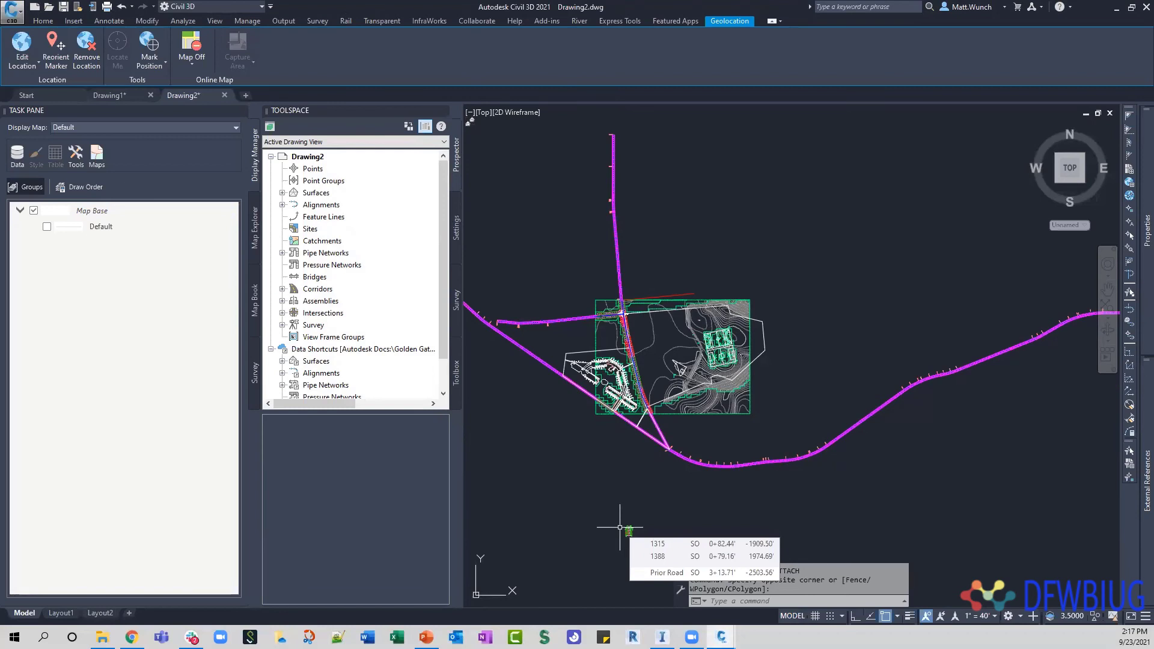
Launch Autodesk ReCap in a maximized window and open the recent Fox_Hill_Tower project
left_click(15, 637)
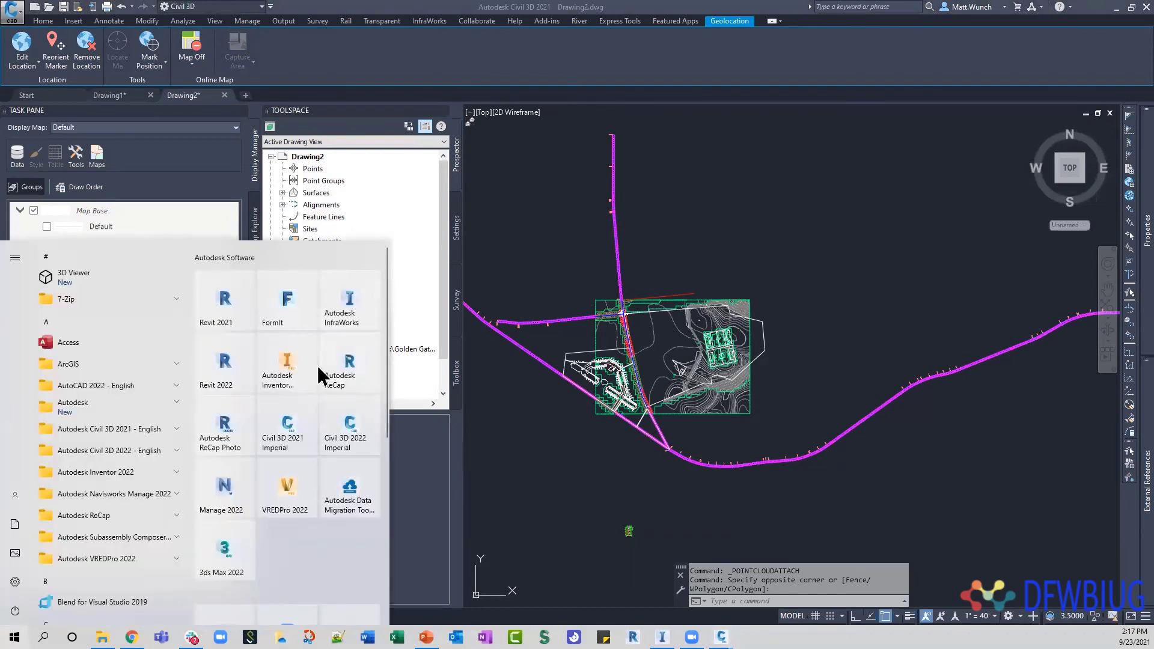
left_click(593, 291)
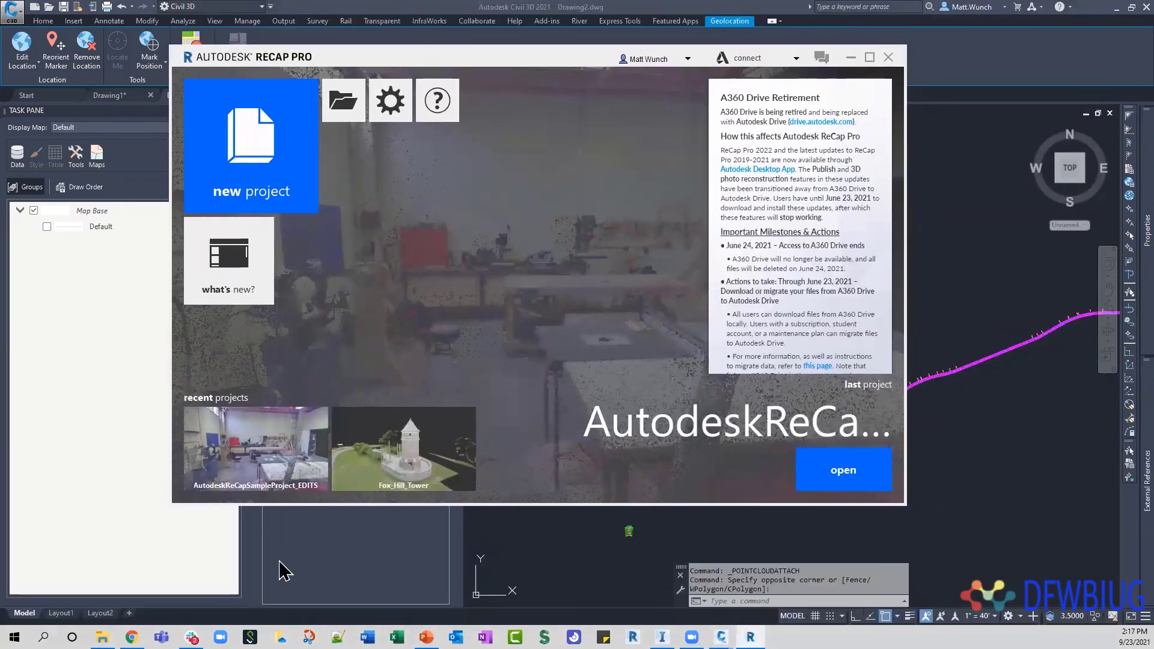
left_click(870, 57)
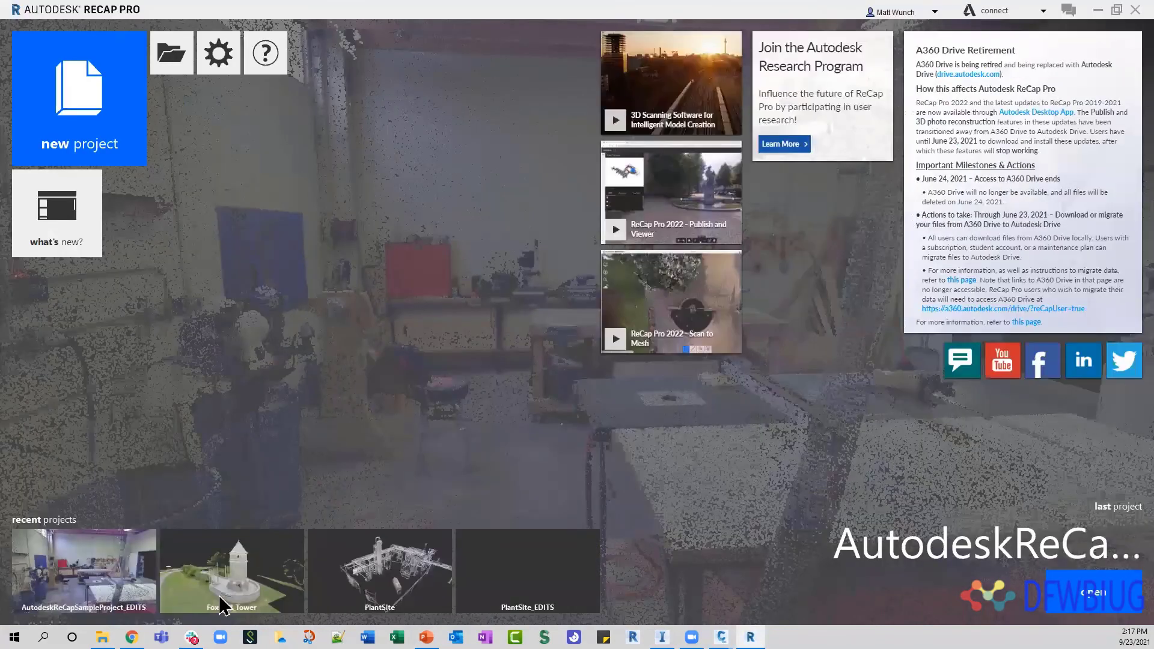
left_click(206, 583)
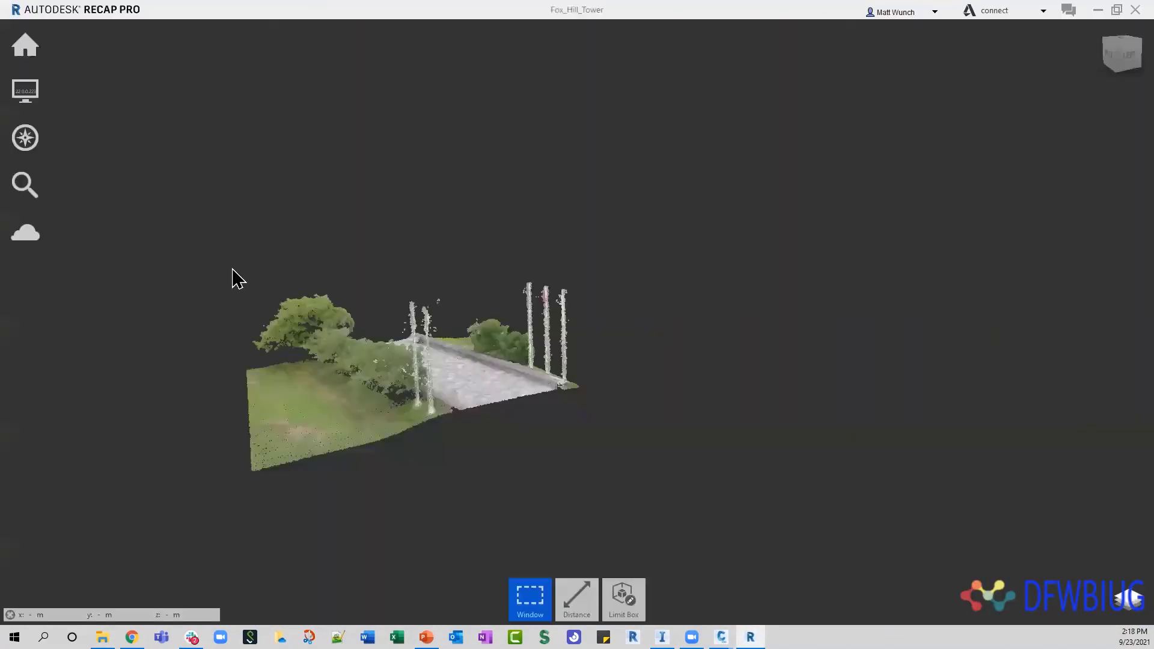
Open the Fox_Hill_Tower project settings and review the metric and imperial choices for the project units
mouse_move(17, 84)
mouse_move(25, 50)
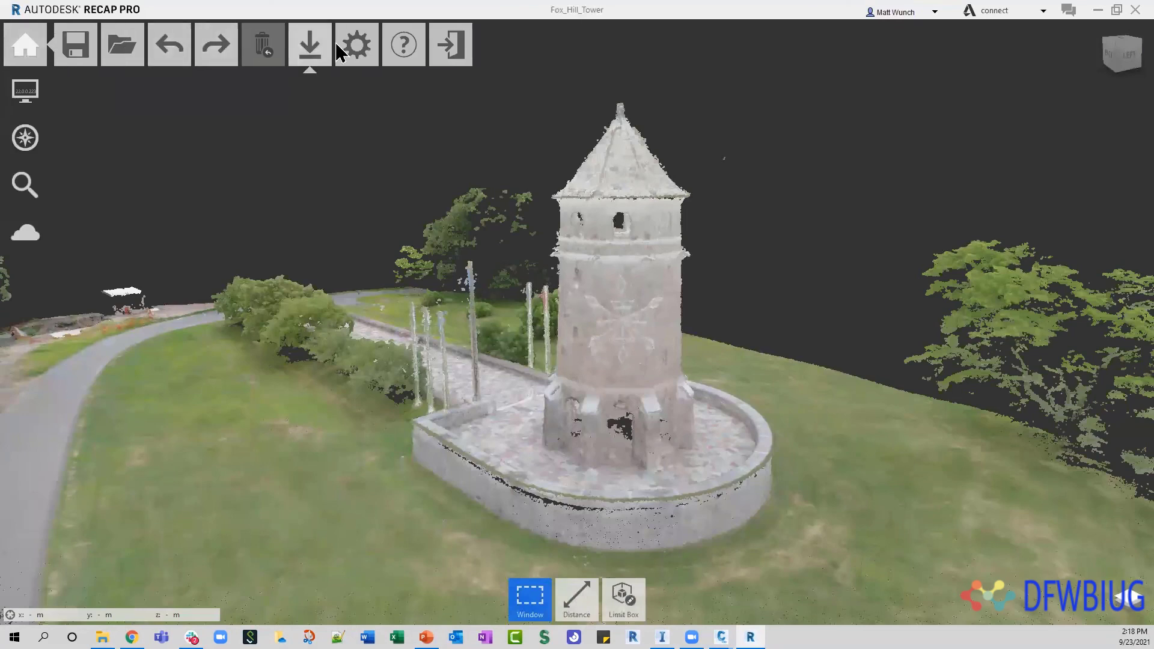
left_click(356, 45)
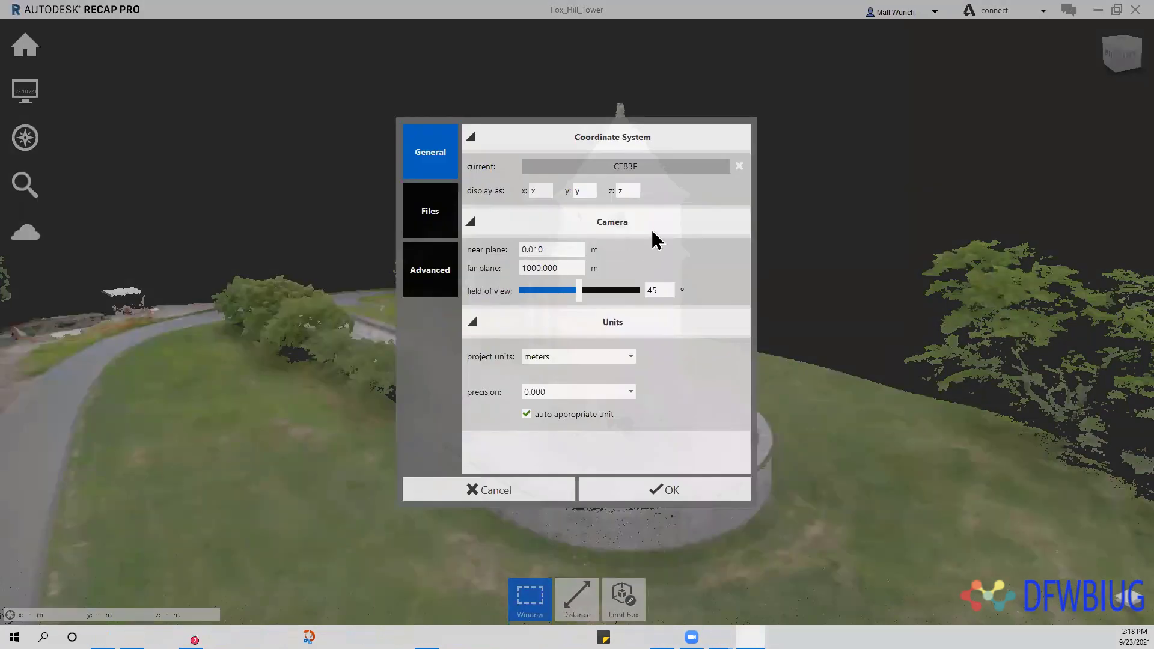
left_click(631, 357)
left_click_drag(633, 406, 632, 376)
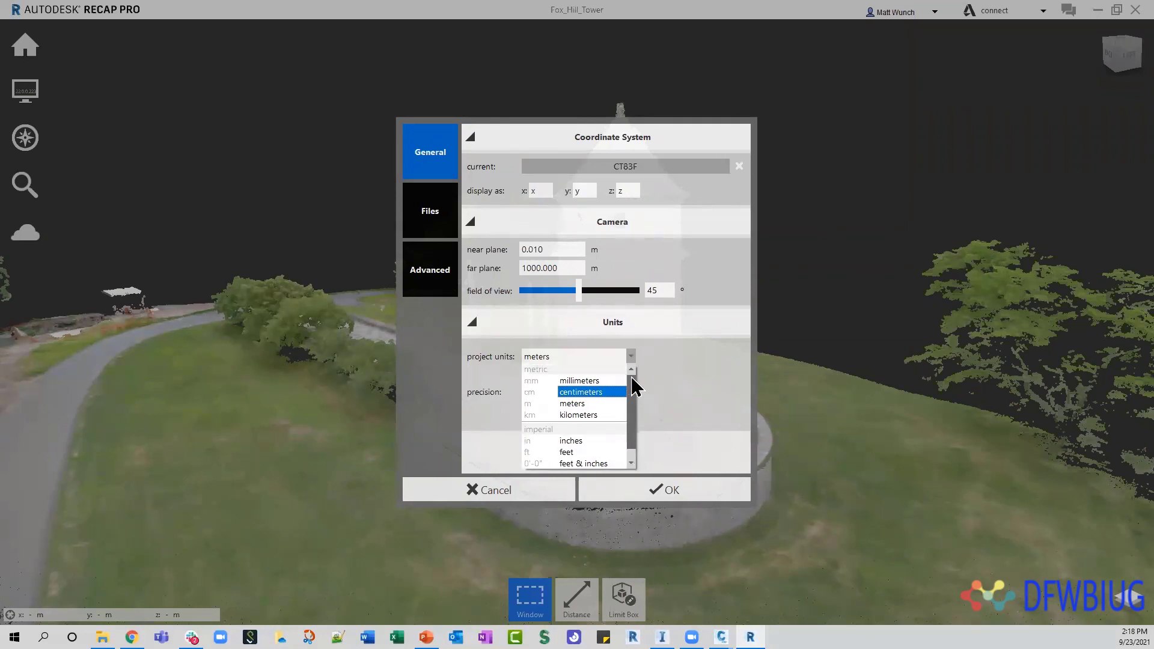
left_click(676, 366)
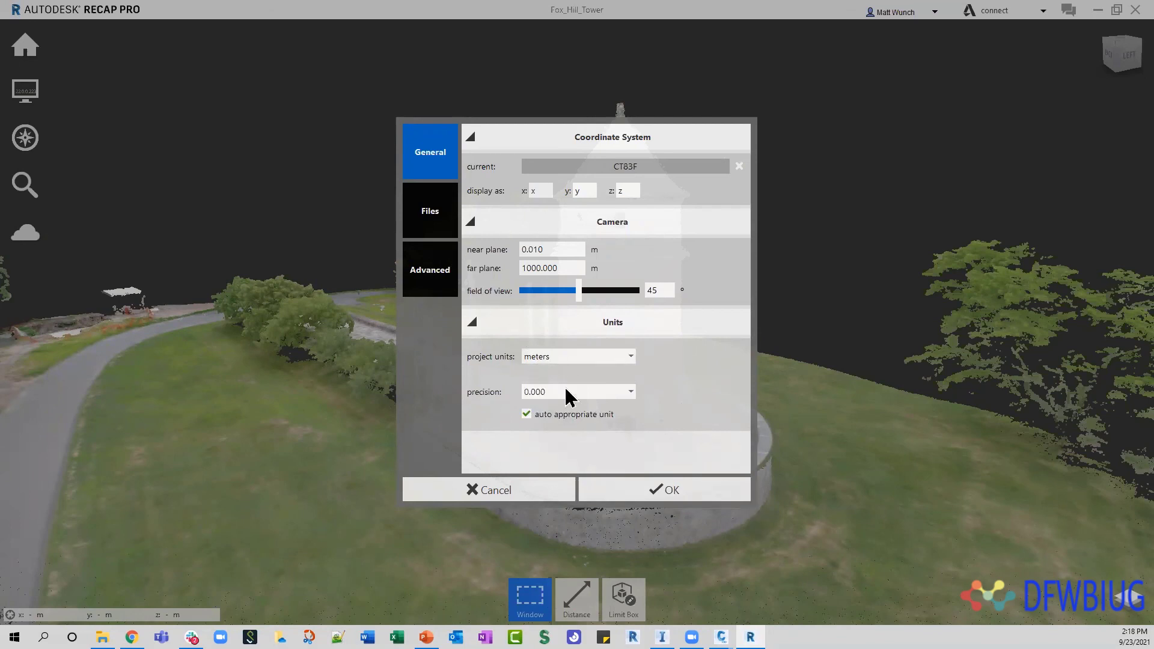
left_click(630, 360)
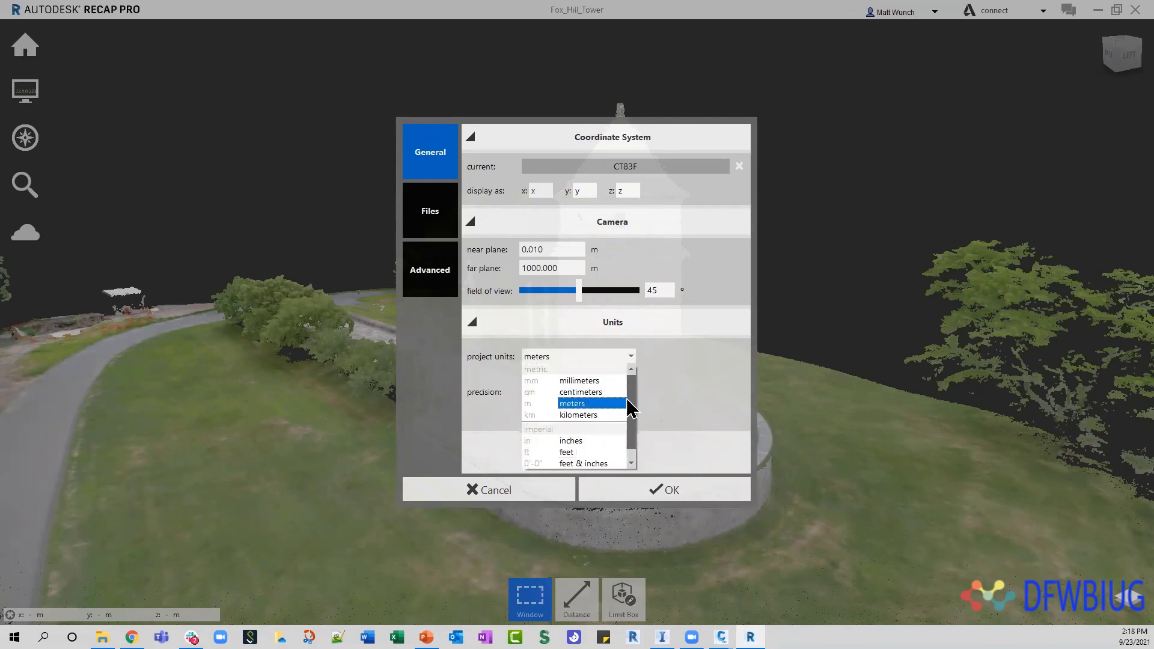
scroll(631, 409, "down", 1)
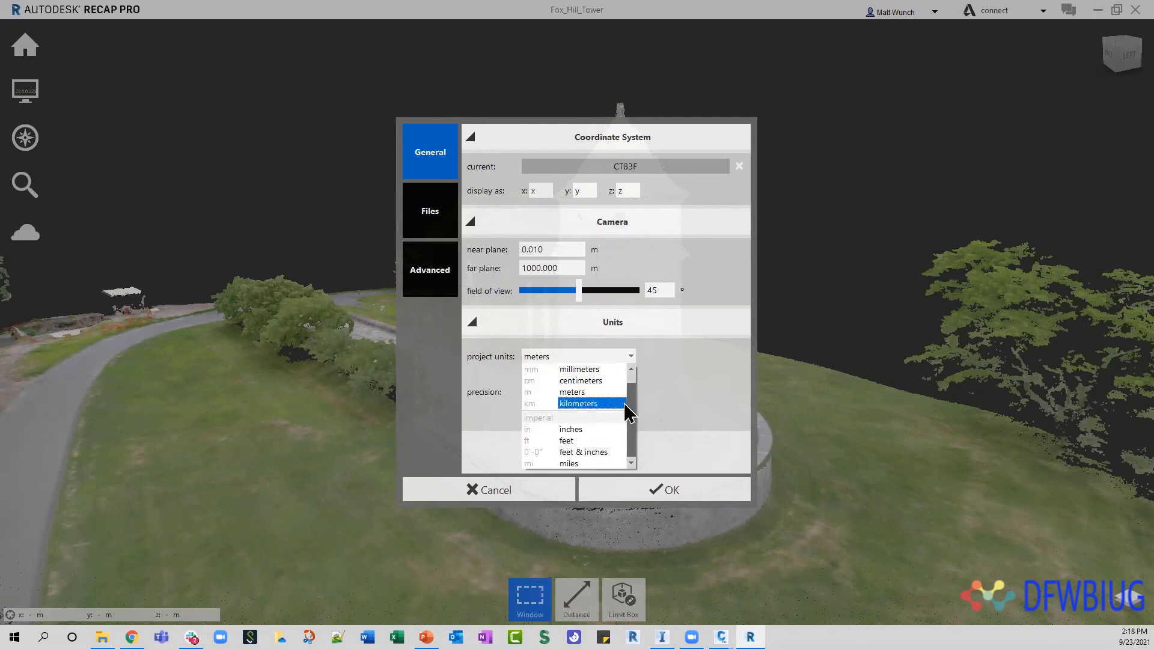
scroll(636, 439, "up", 1)
scroll(636, 441, "down", 1)
Open the project's coordinate system for changing and browse the list down to the Ohio and Oklahoma state plane entries
left_click(711, 169)
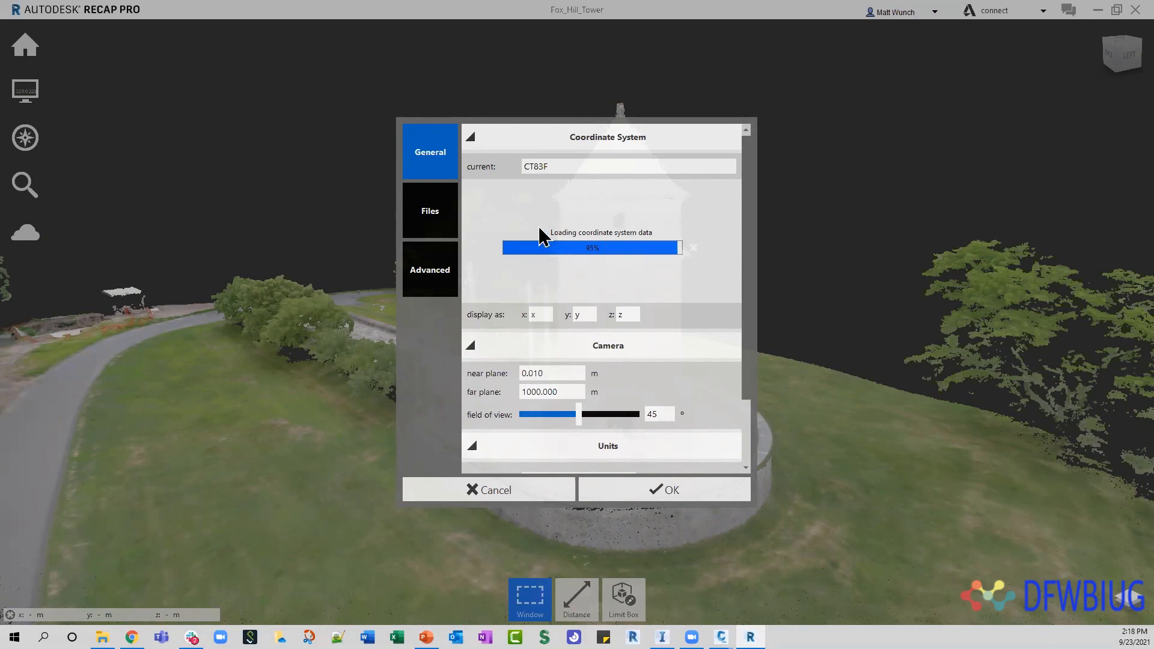
scroll(727, 260, "down", 10)
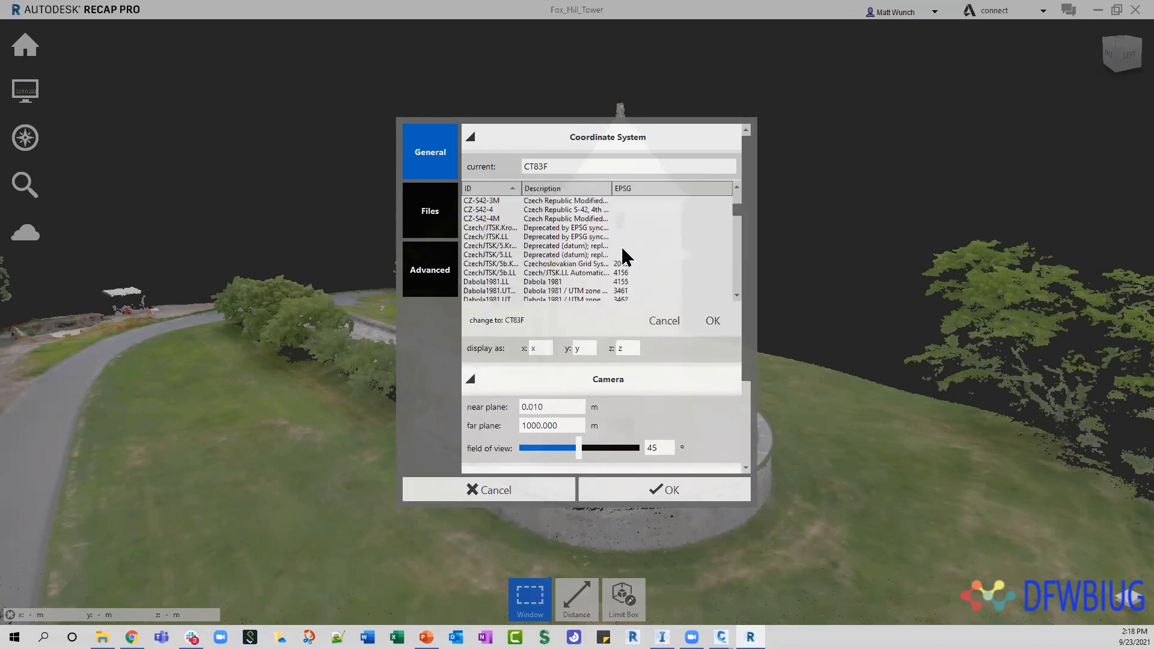
scroll(622, 247, "down", 5)
left_click_drag(737, 212, 738, 257)
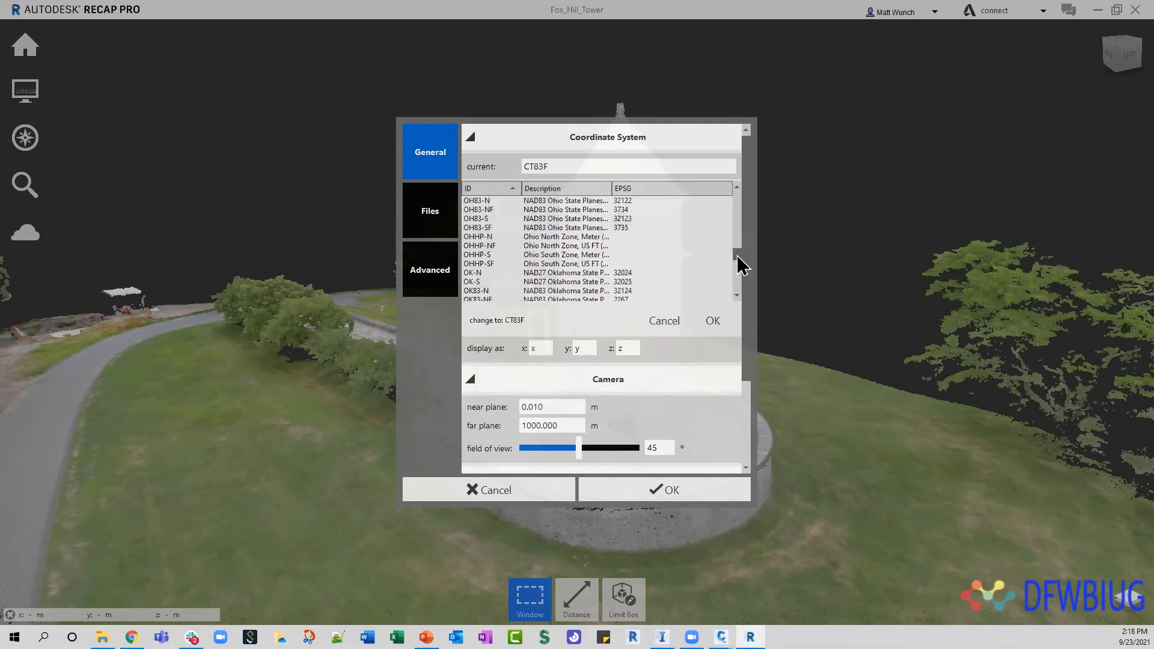
Review the project unit choices below the coordinate system list and cancel the coordinate system change
scroll(716, 376, "down", 2)
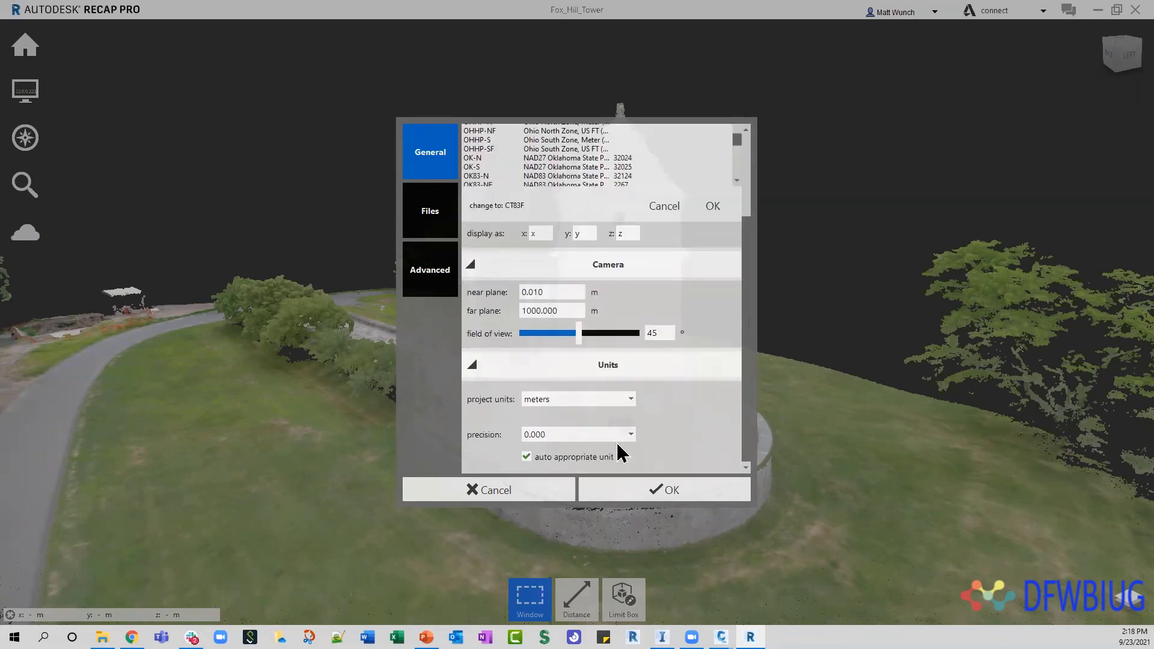
scroll(662, 322, "up", 2)
scroll(619, 388, "down", 5)
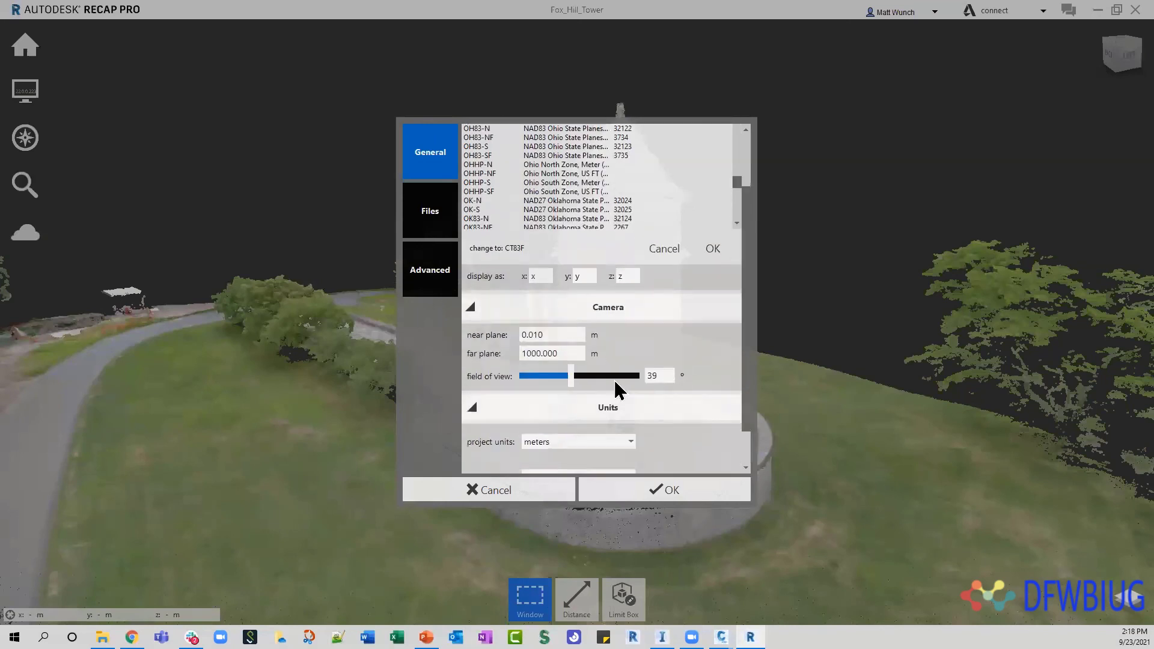
left_click(629, 443)
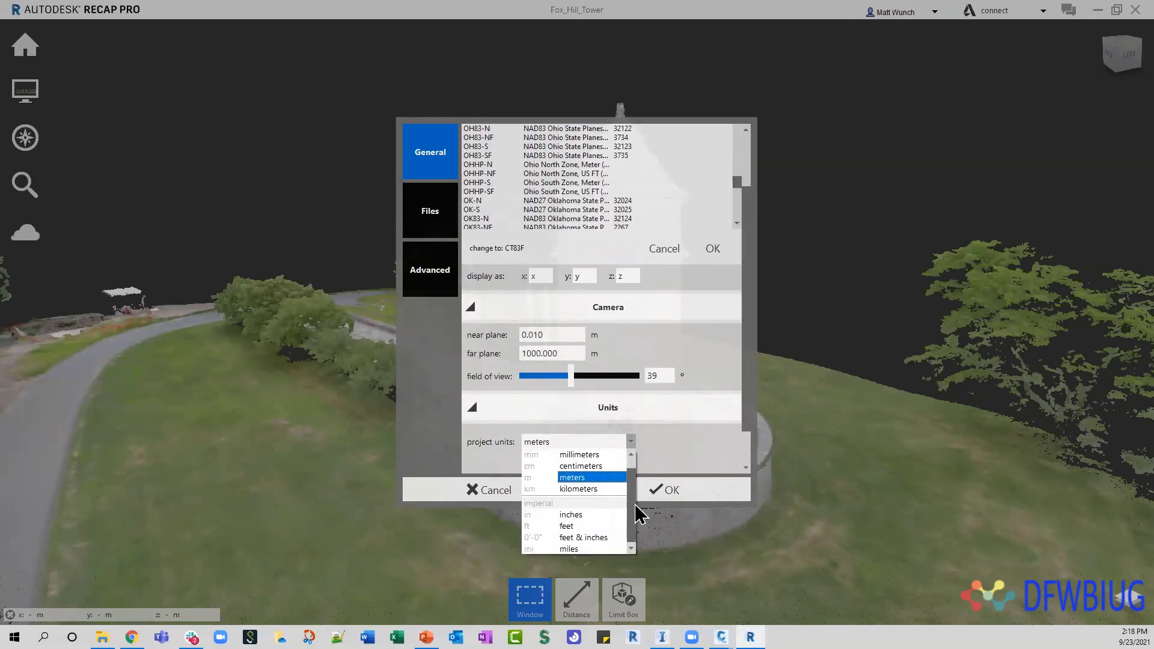
left_click(688, 458)
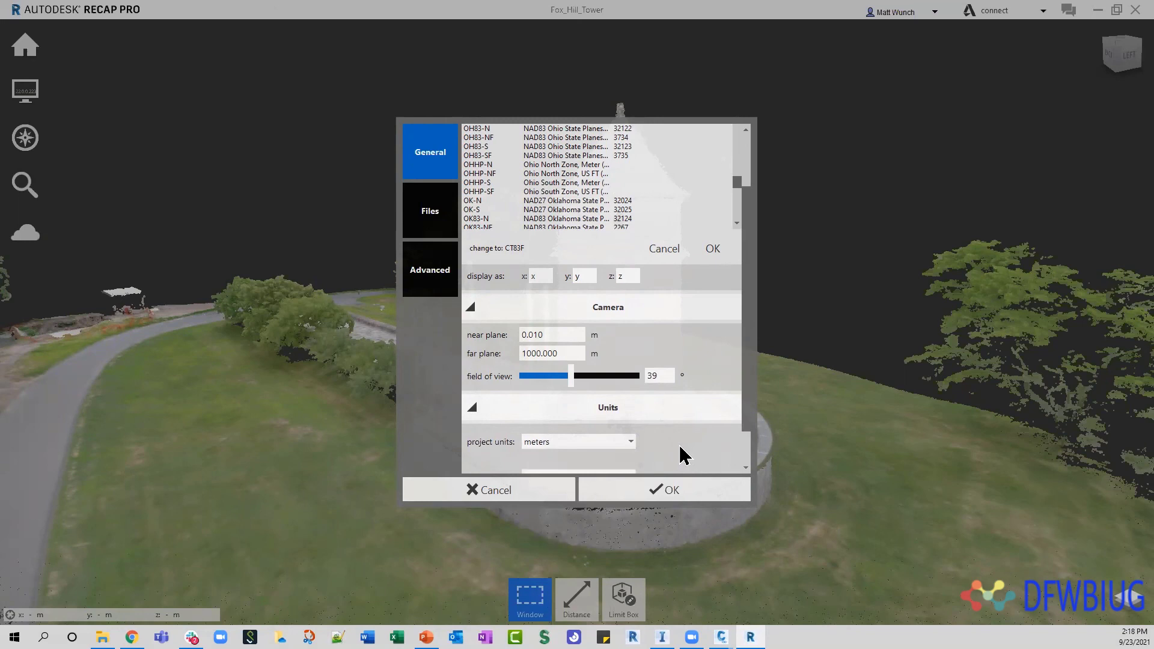
scroll(684, 457, "up", 2)
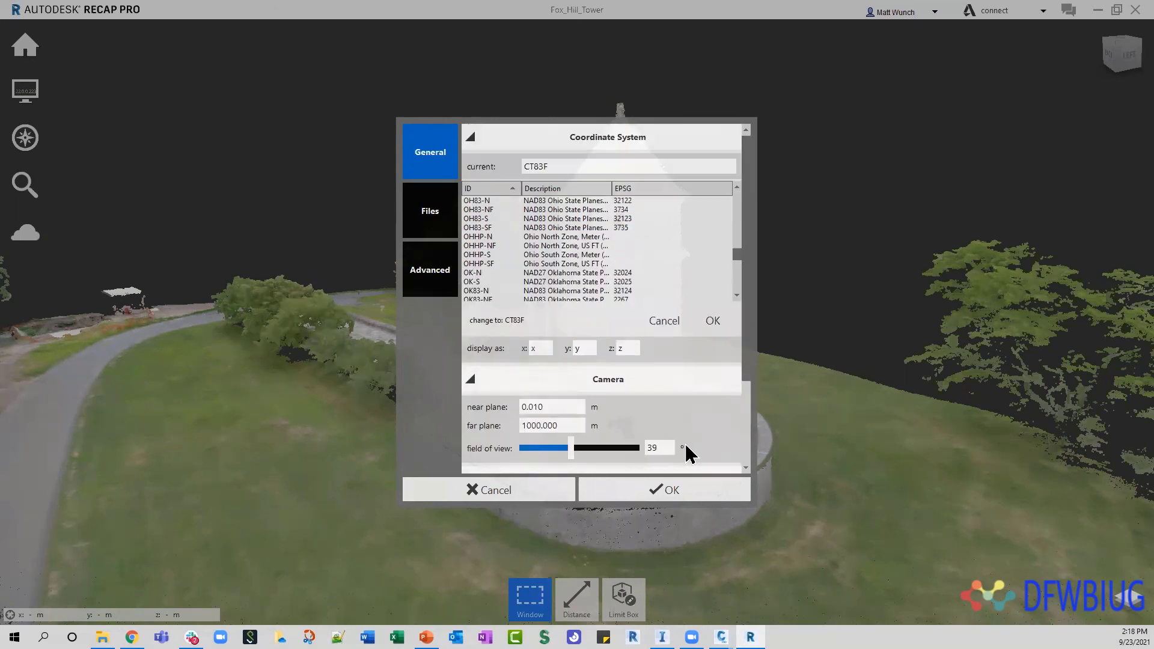
left_click(666, 325)
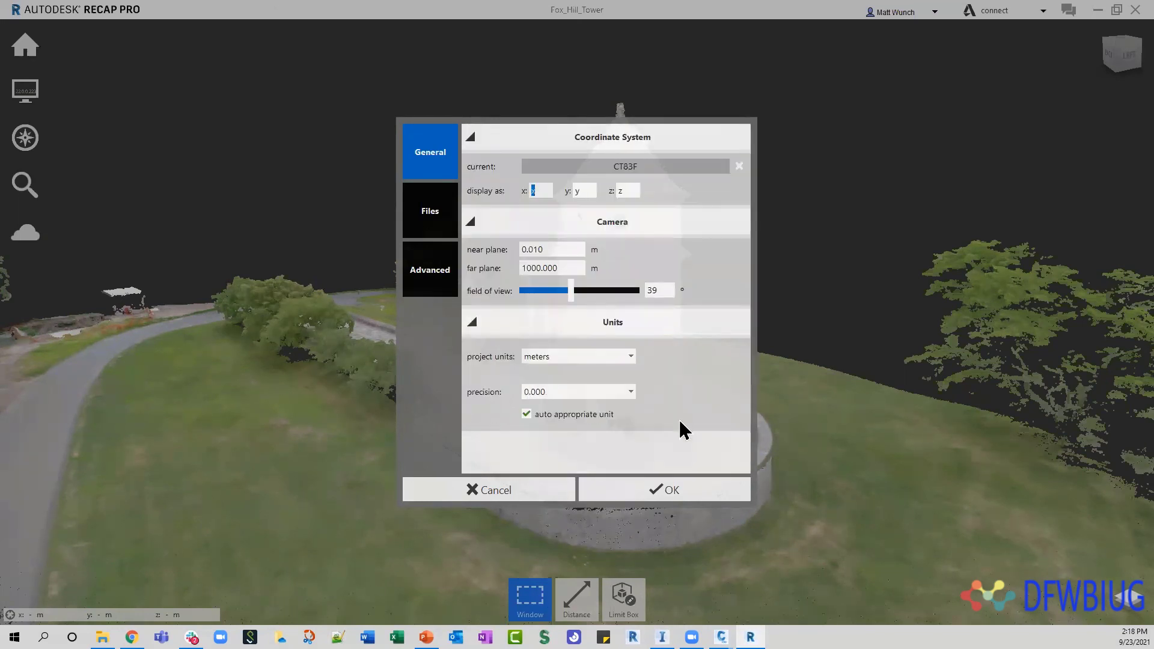
Check the metric and imperial project units once more and close the project settings without saving changes
left_click(550, 358)
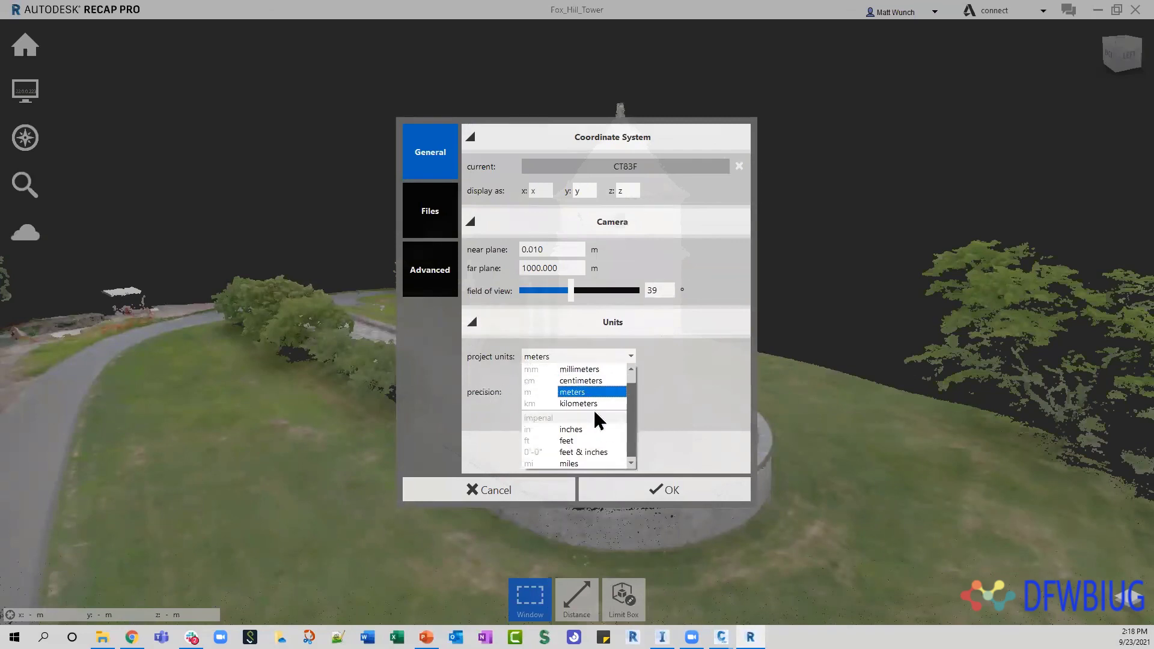
left_click(669, 411)
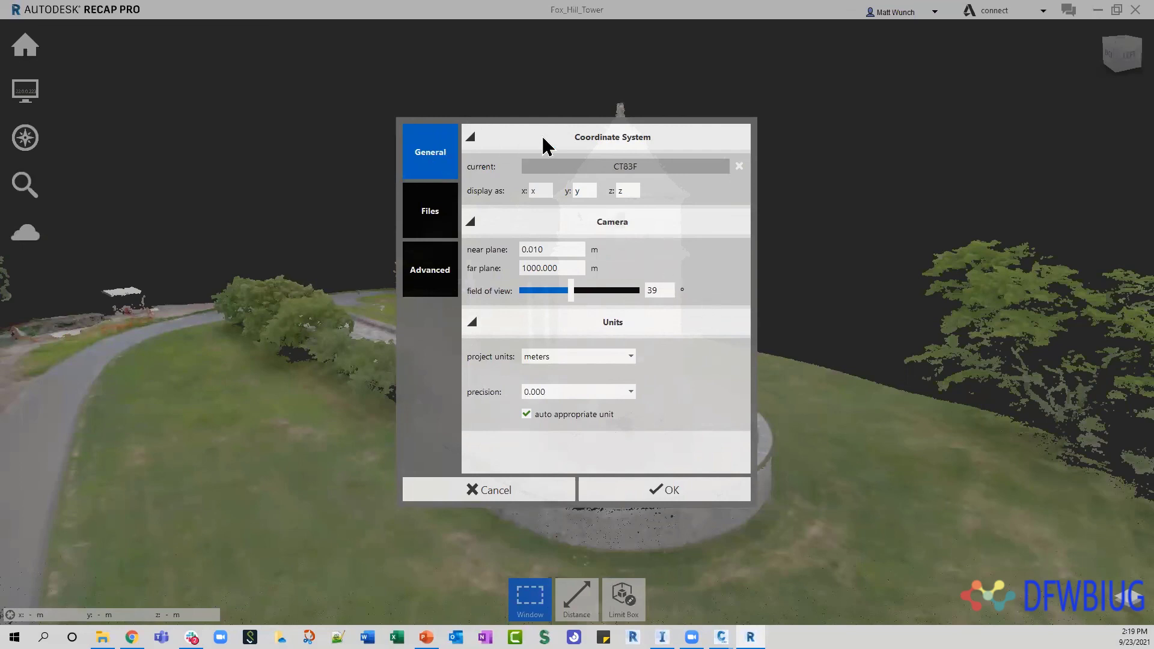
left_click(528, 496)
mouse_move(530, 599)
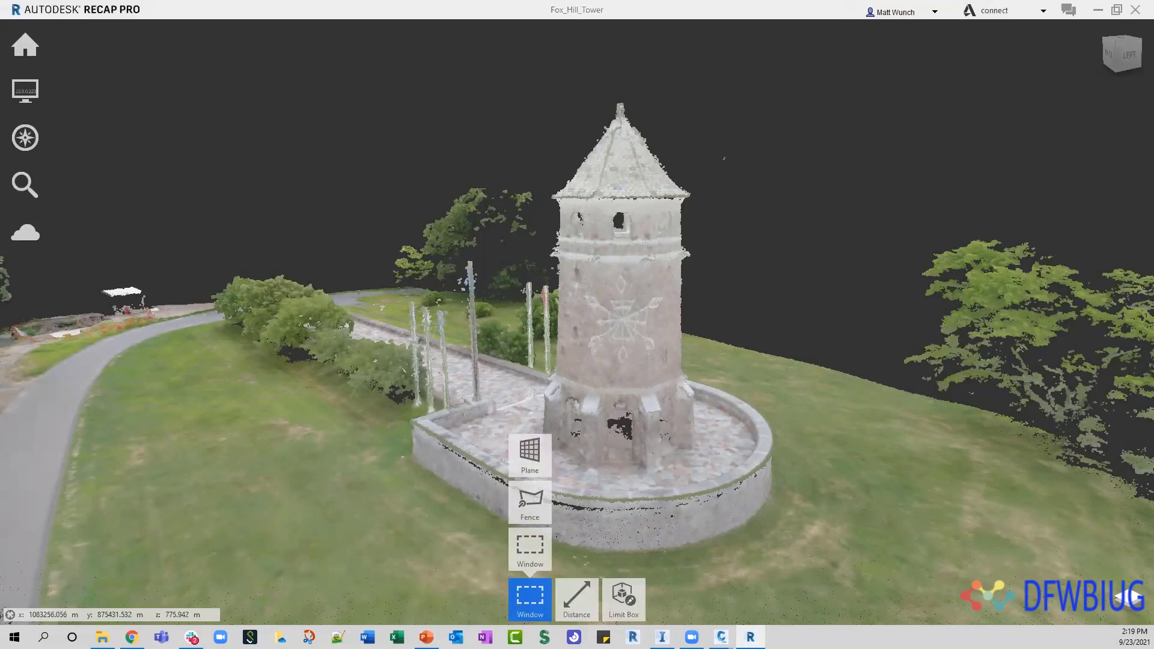
mouse_move(1129, 598)
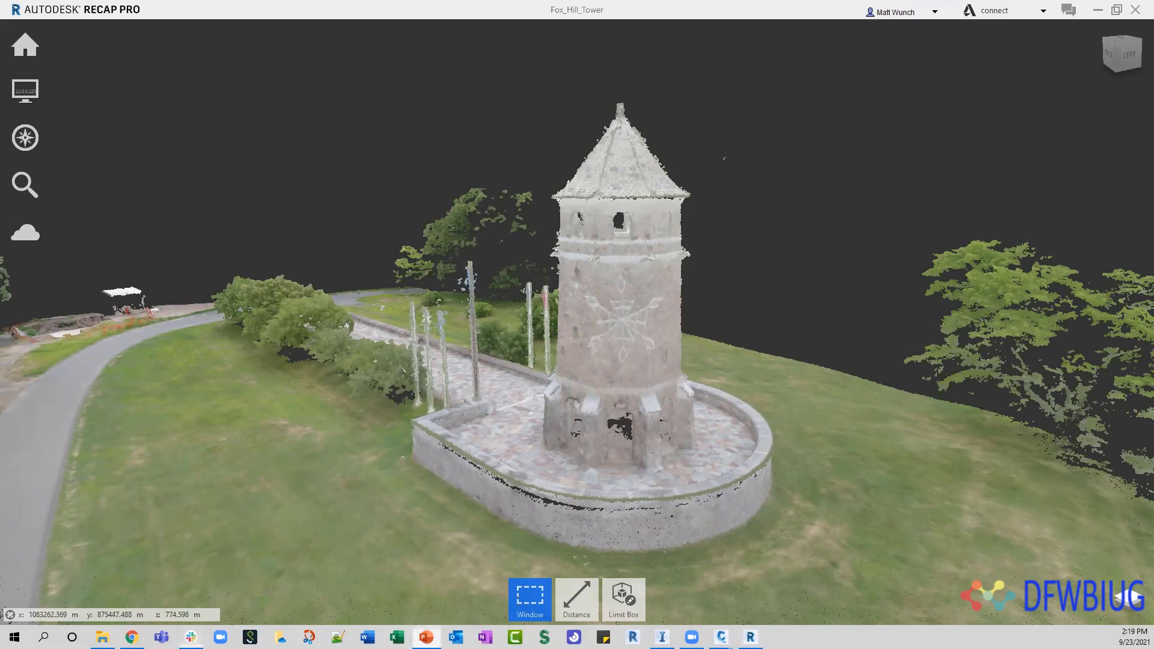
Switch to the ReCap Pro & Photo 2022 presentation in PowerPoint and show the What's New in ReCap slide
left_click(426, 638)
scroll(84, 348, "up", 10)
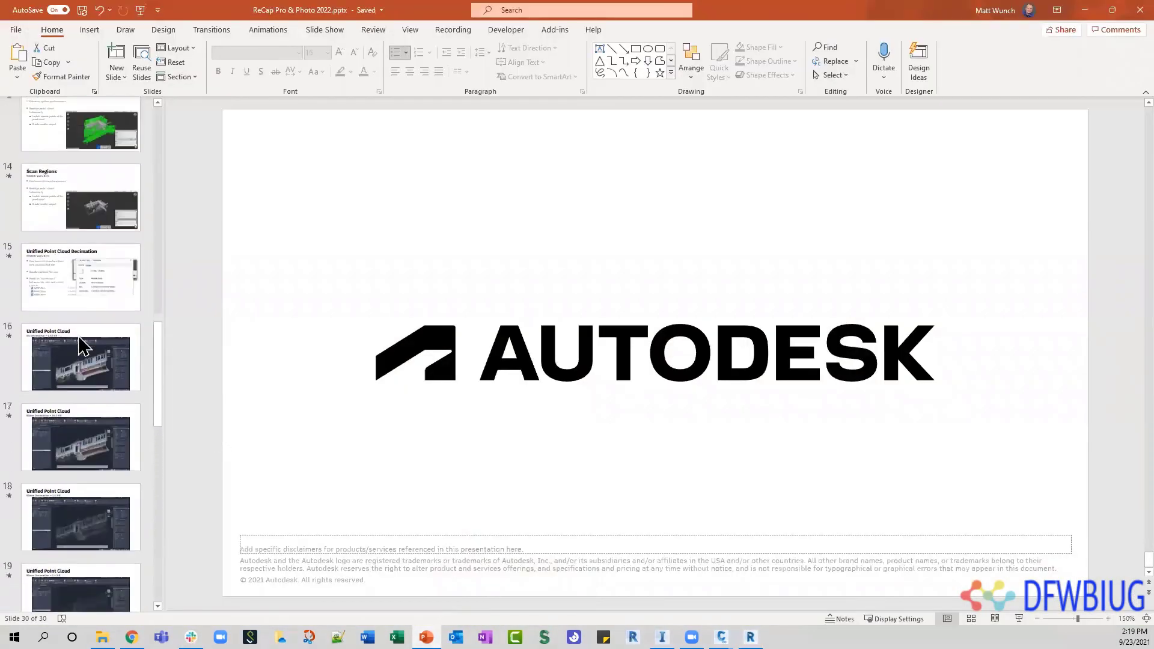
scroll(83, 346, "up", 10)
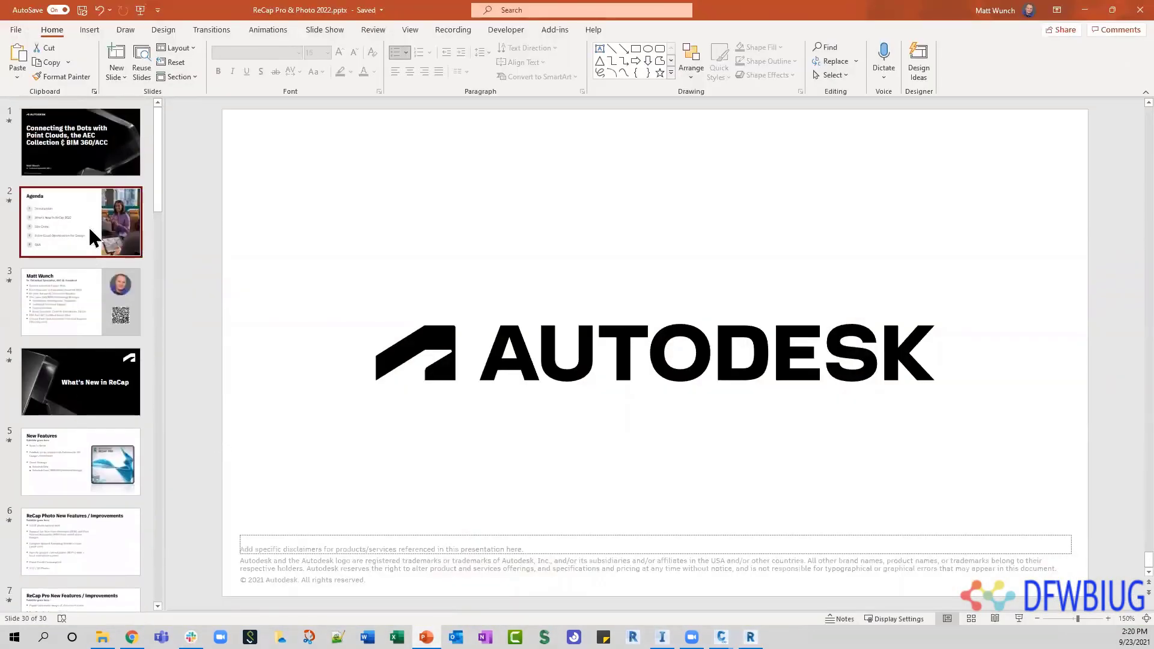
left_click(90, 237)
left_click(77, 301)
left_click(90, 384)
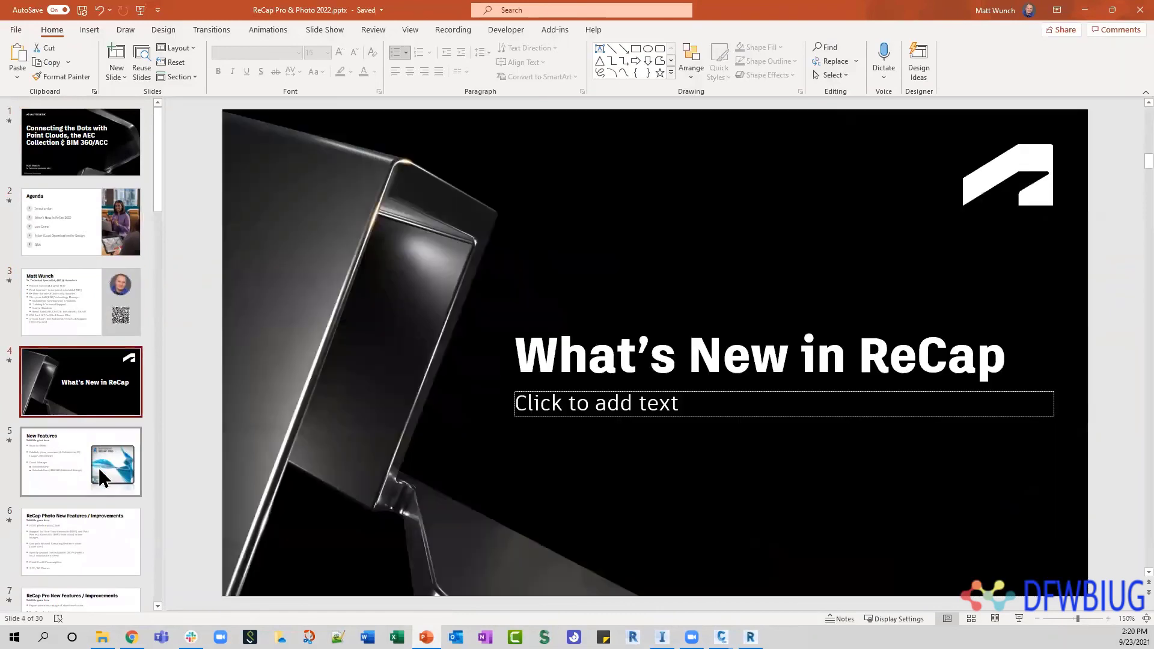
Show the Scan to Mesh slide and browse the remaining slide thumbnails to the end of the presentation
left_click(99, 467)
scroll(99, 459, "down", 5)
left_click(115, 466)
scroll(119, 487, "down", 7)
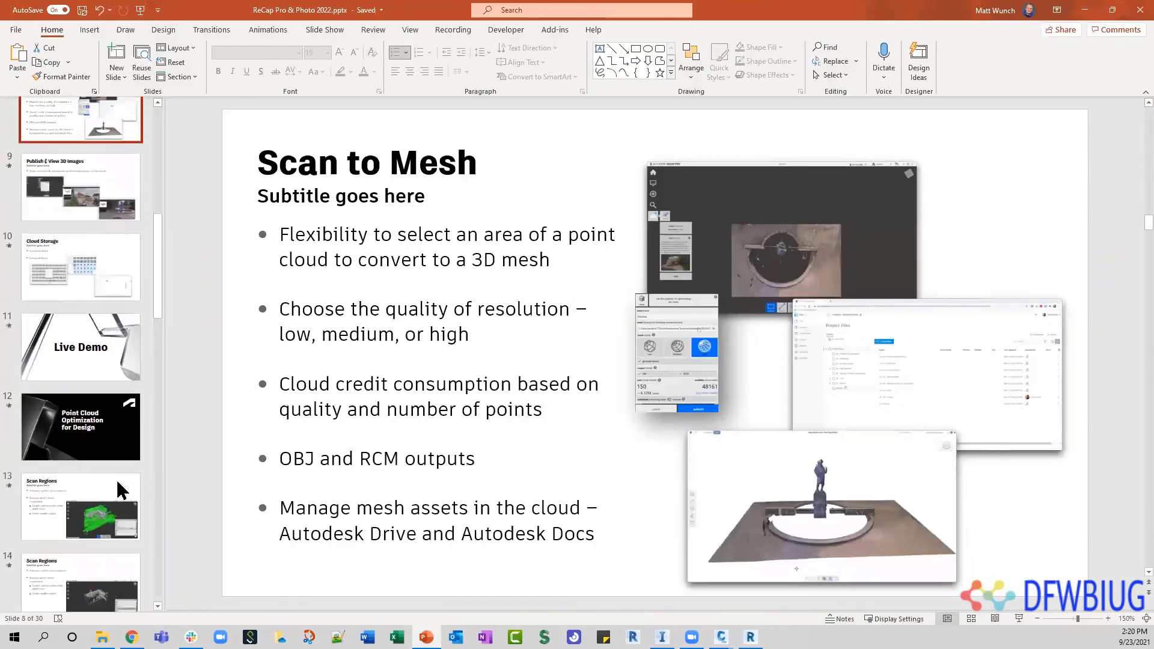
scroll(121, 490, "down", 15)
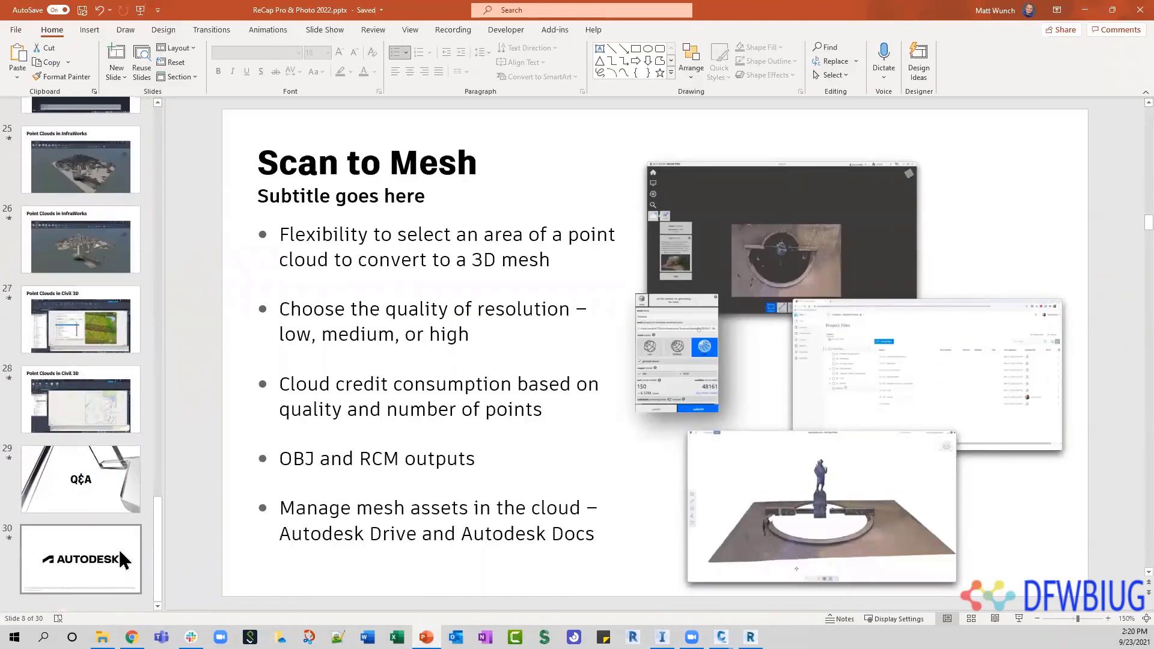